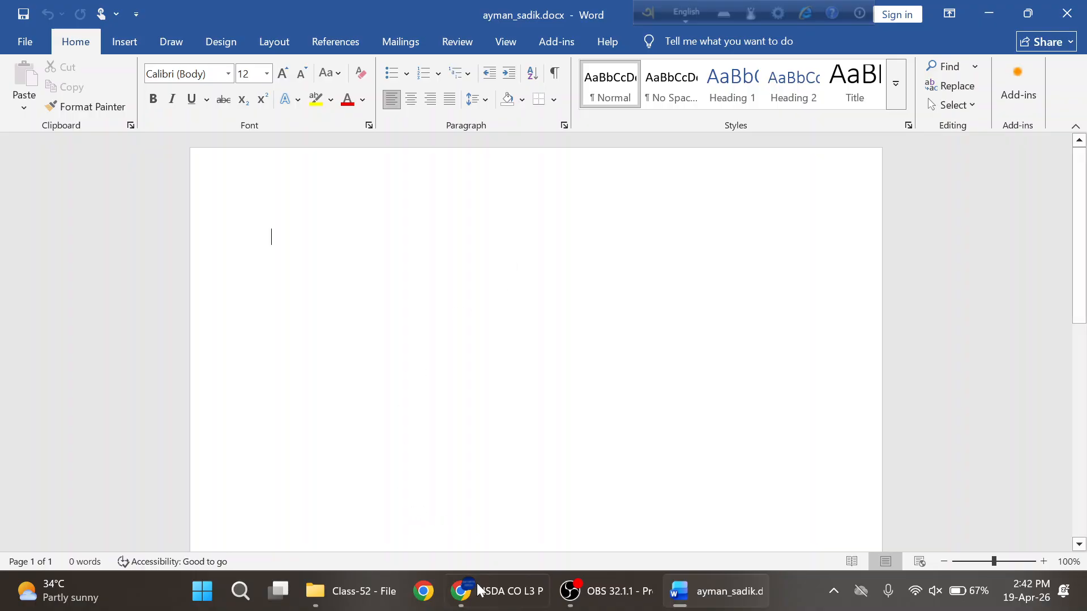
- Scroll the practice PDF to page 14 and highlight the A4, two-column, portrait layout requirement
left_click(479, 591)
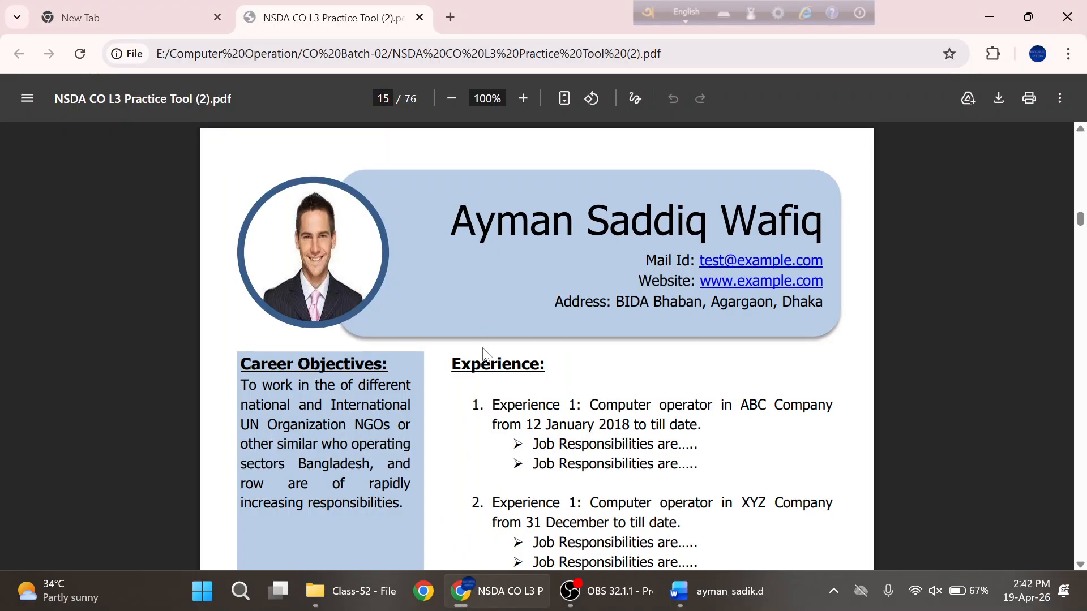
scroll(486, 355, "up", 3)
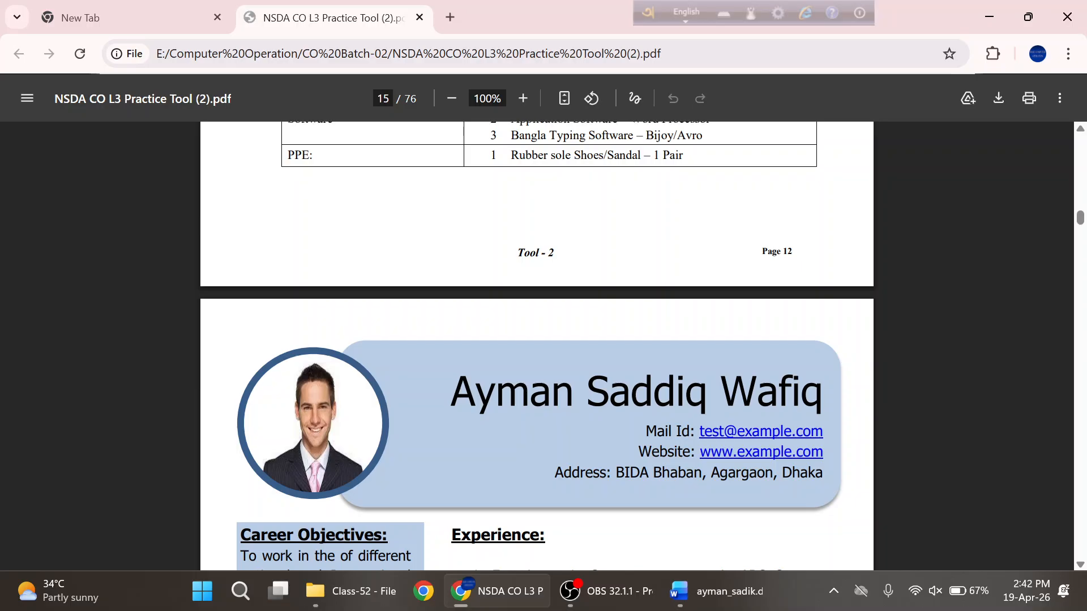
scroll(537, 345, "up", 8)
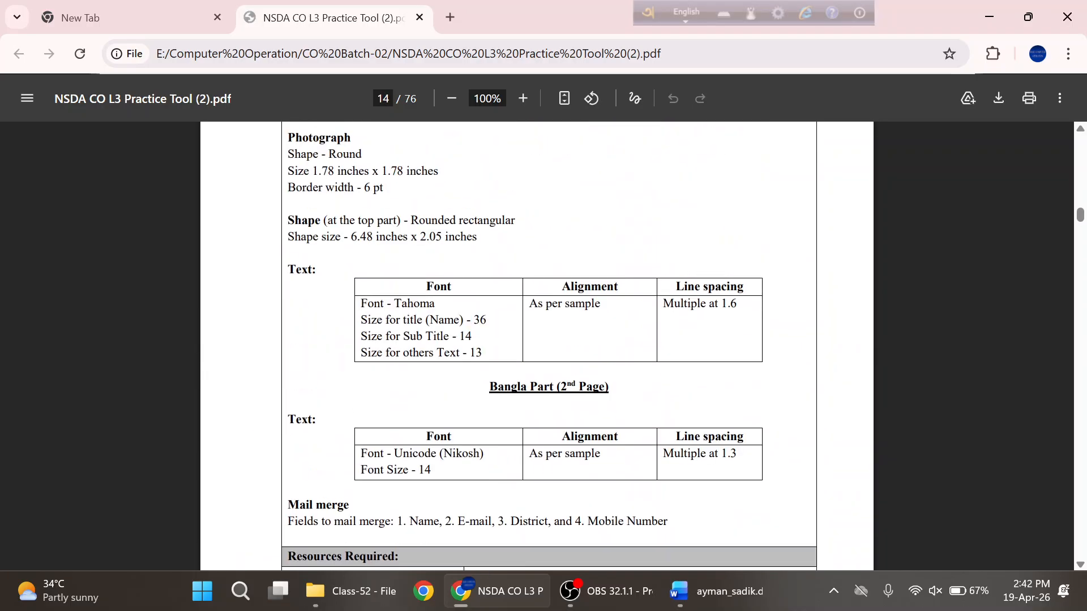
scroll(539, 253, "up", 2)
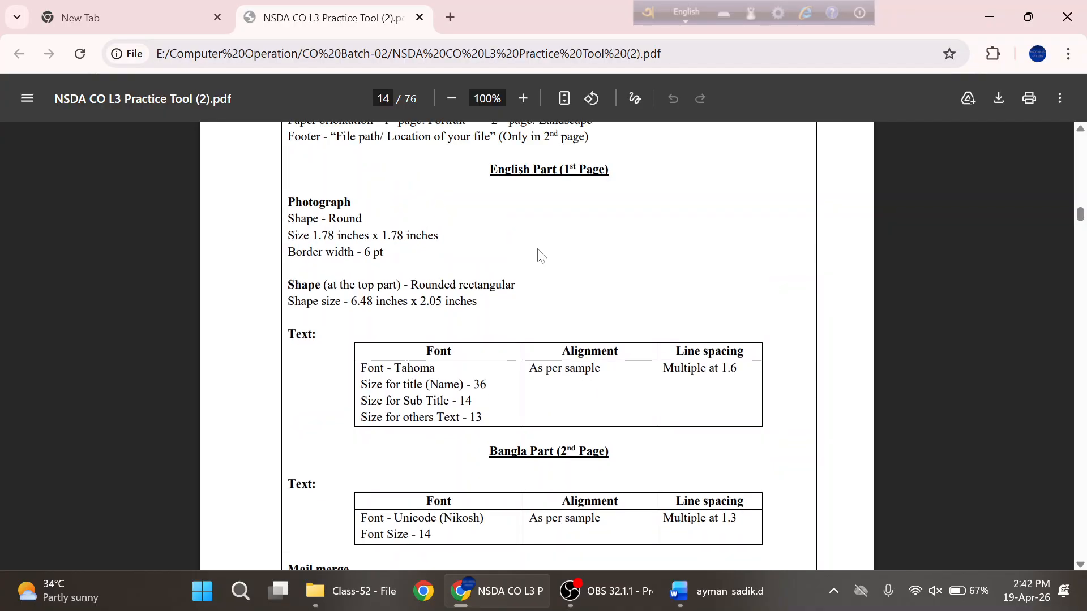
scroll(540, 255, "up", 2)
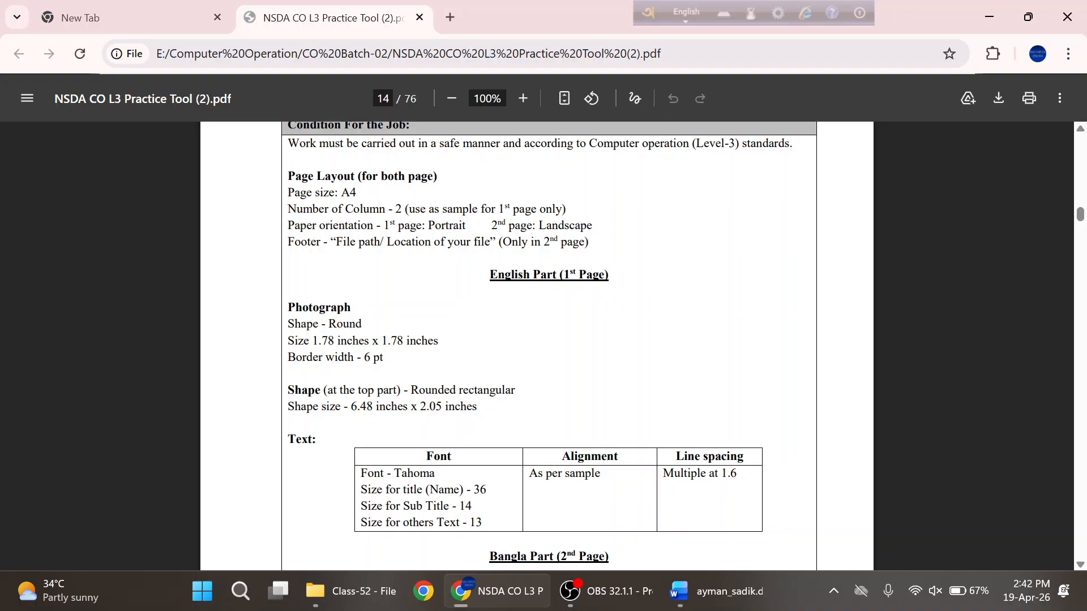
left_click_drag(294, 193, 482, 209)
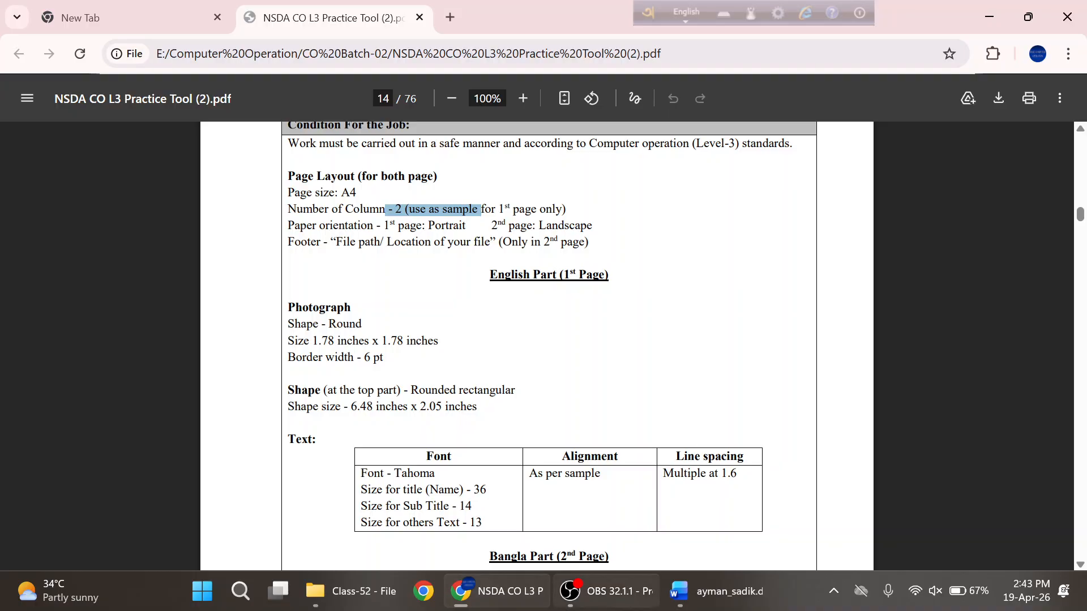
- Set the CV document's paper size to A4
left_click(716, 591)
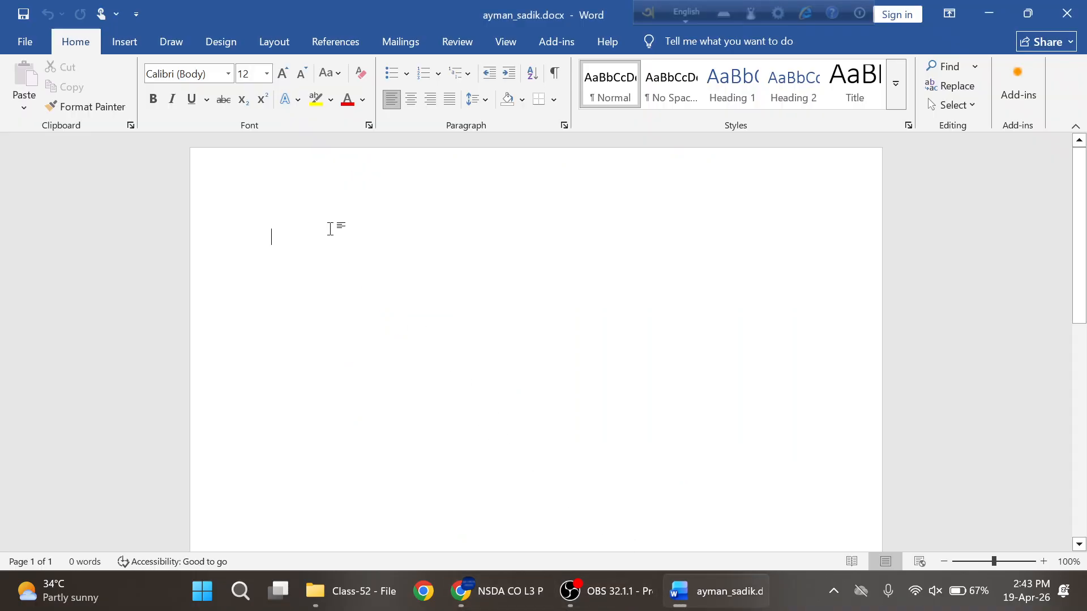
left_click(272, 44)
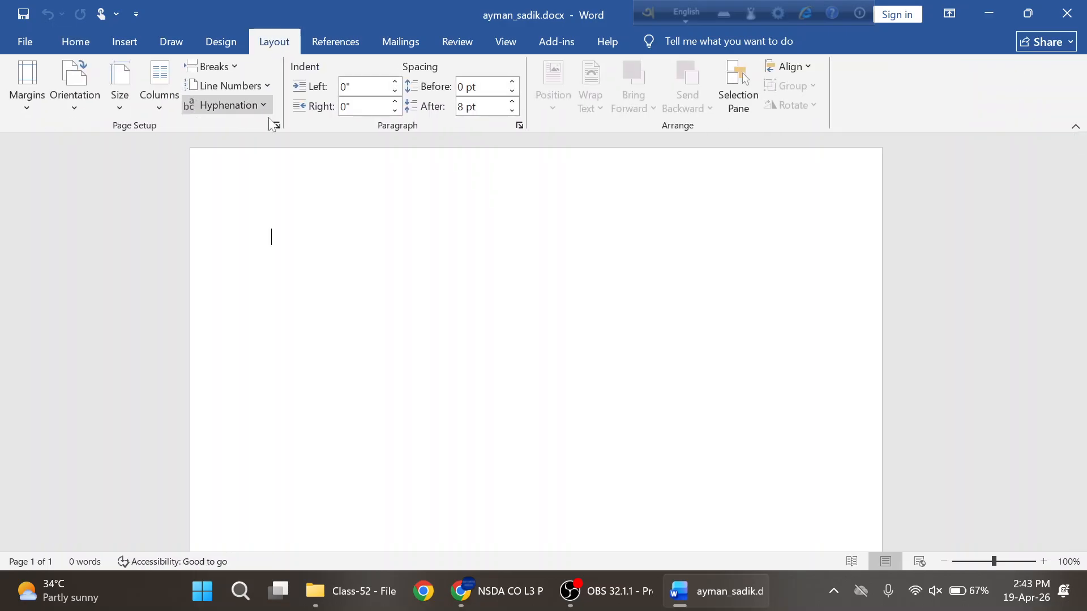
left_click(120, 108)
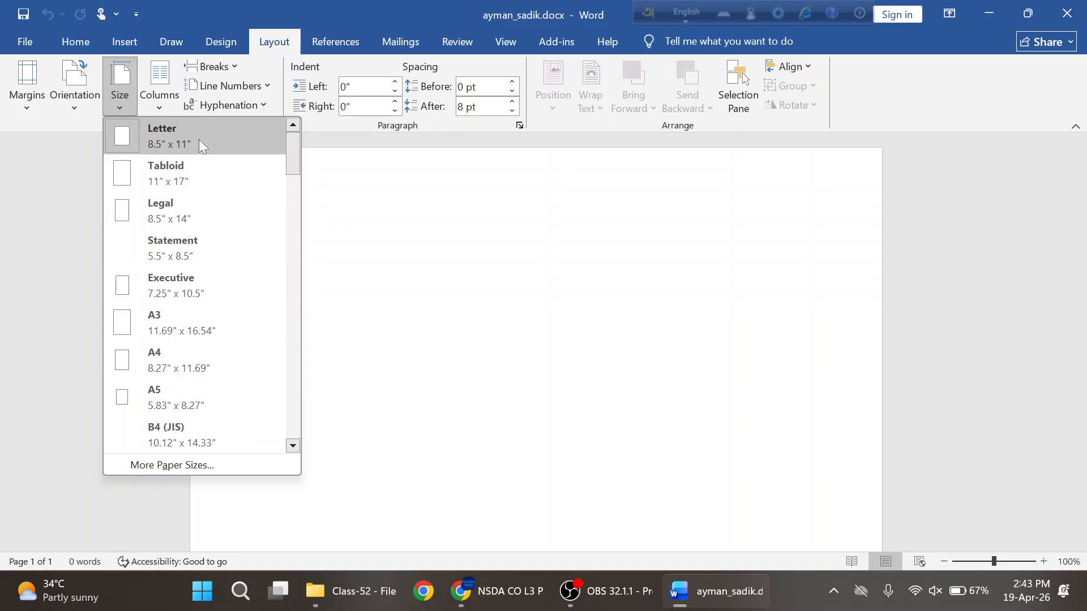
left_click(153, 363)
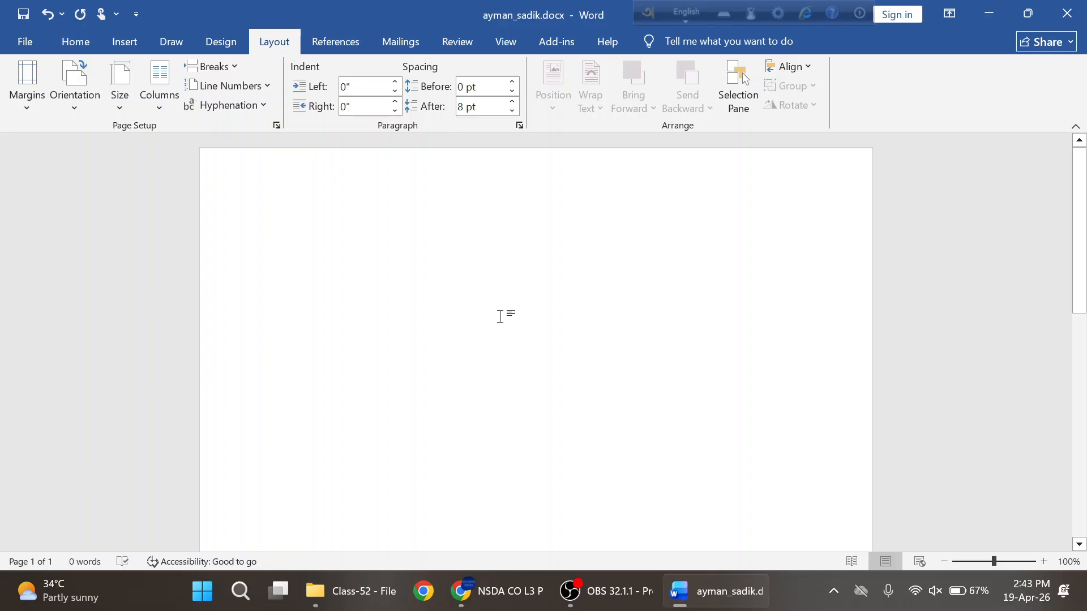
- Check the custom margins in Page Setup, leaving them at 1" on all sides
left_click(28, 110)
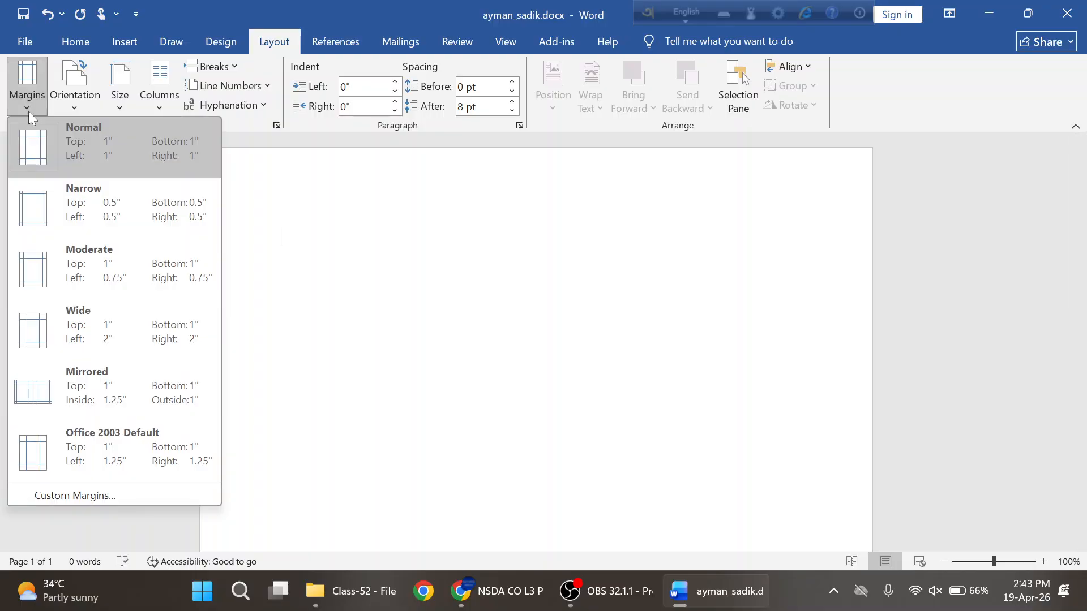
left_click(80, 496)
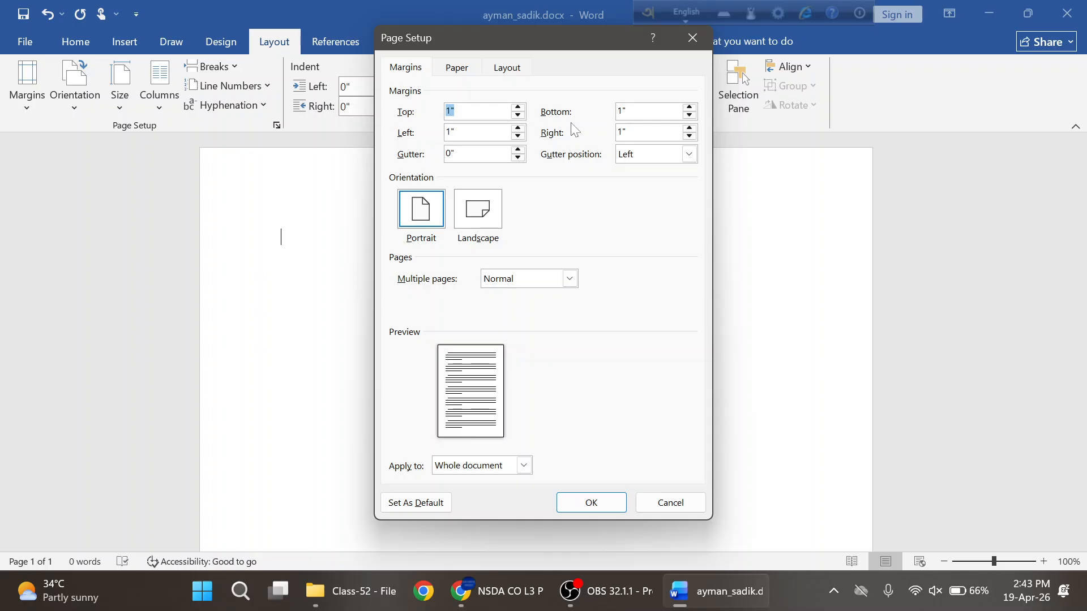
left_click(689, 38)
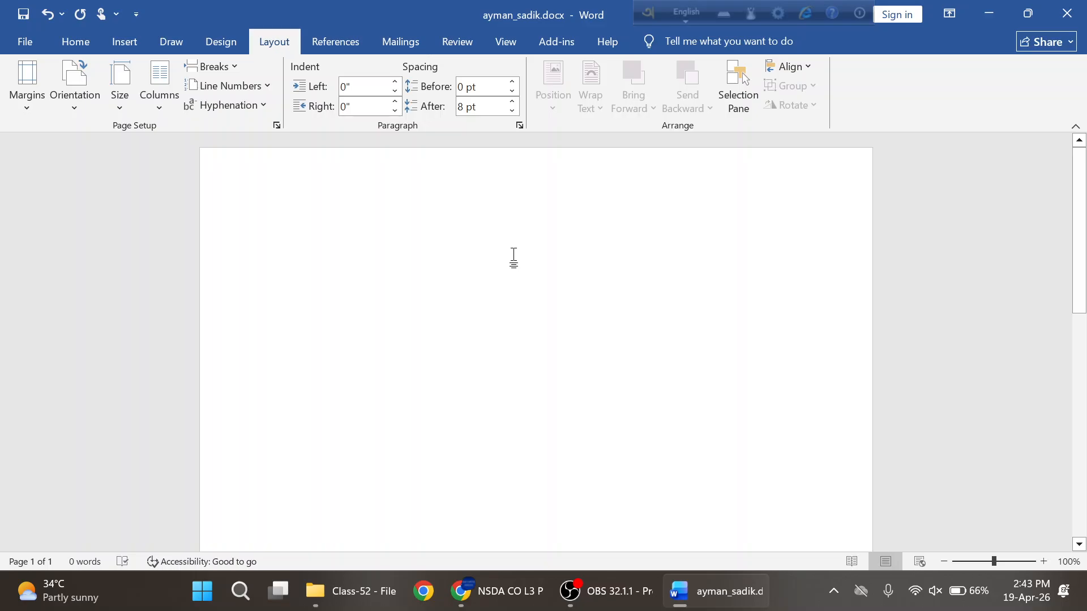
- Keep the page orientation set to Portrait
left_click(119, 105)
left_click(77, 108)
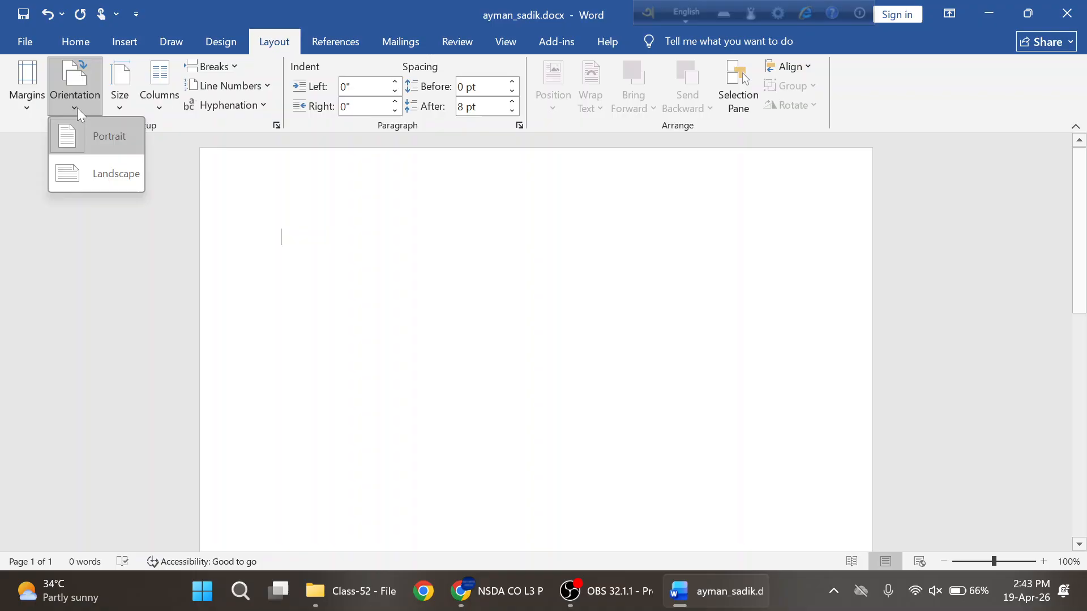
left_click(108, 142)
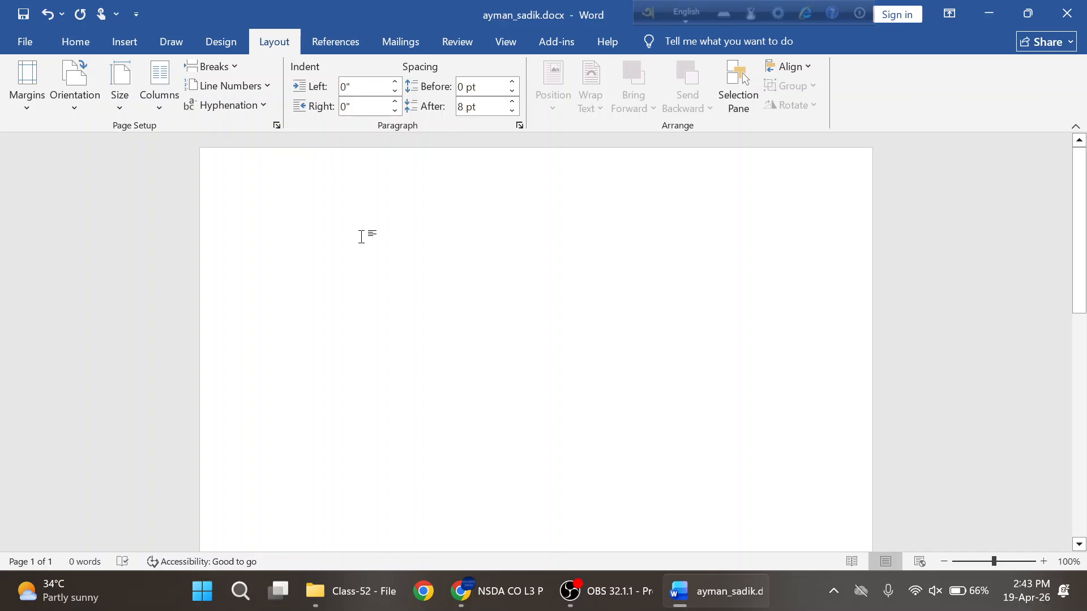
- Apply the Left two-column preset: 1.76" and 4.01" columns with 0.5" spacing
left_click(159, 113)
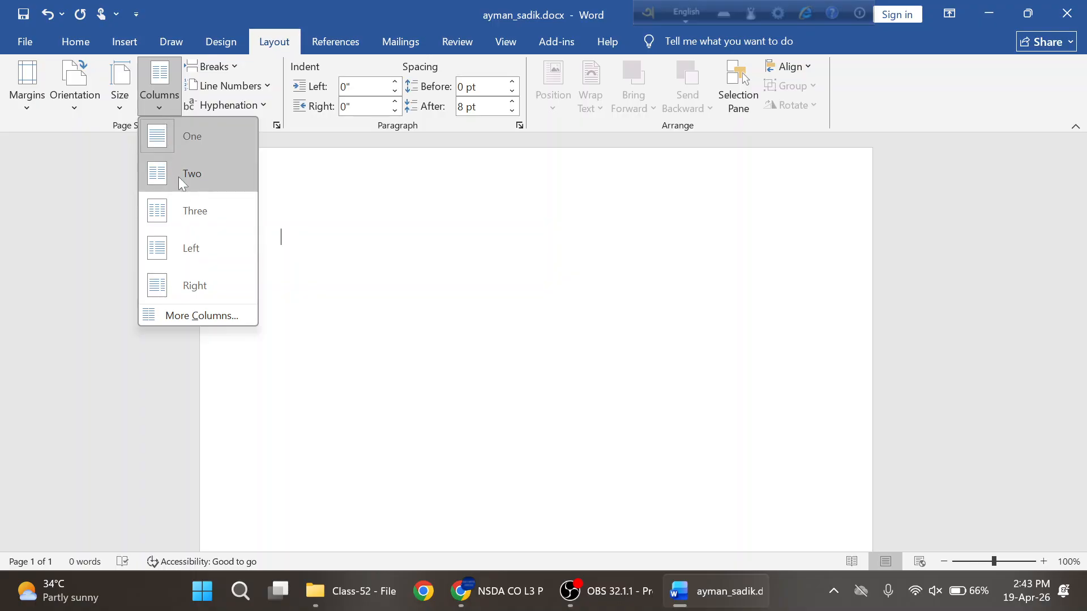
left_click(175, 316)
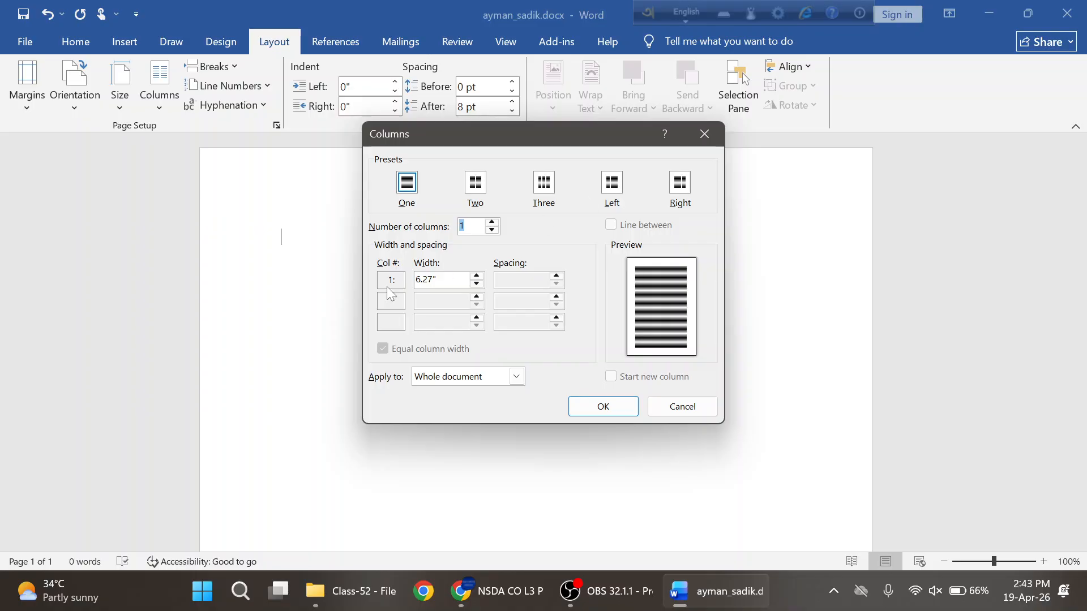
left_click(616, 186)
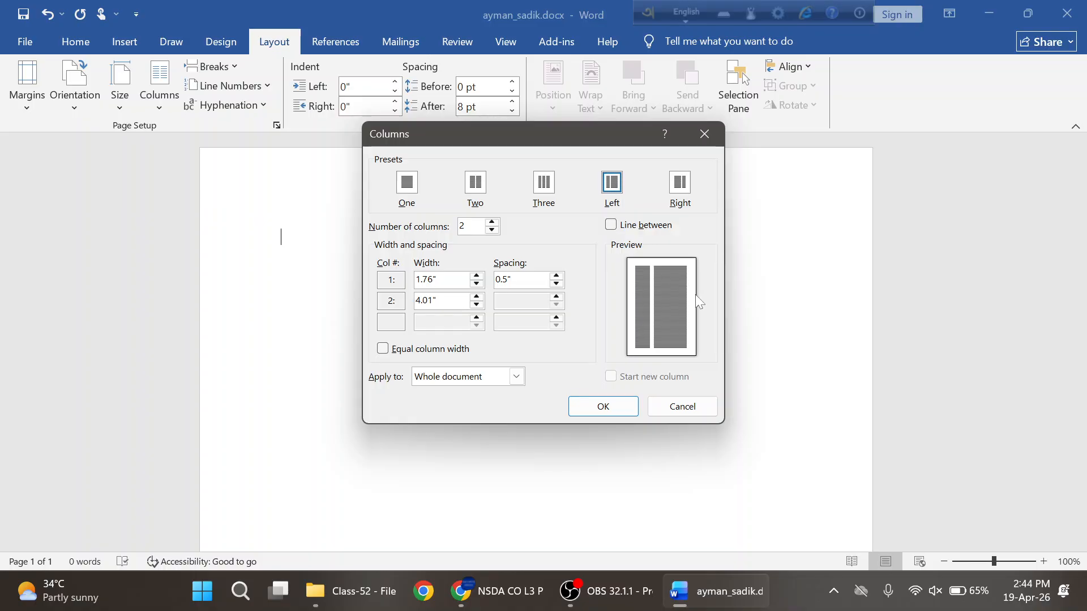
left_click(604, 407)
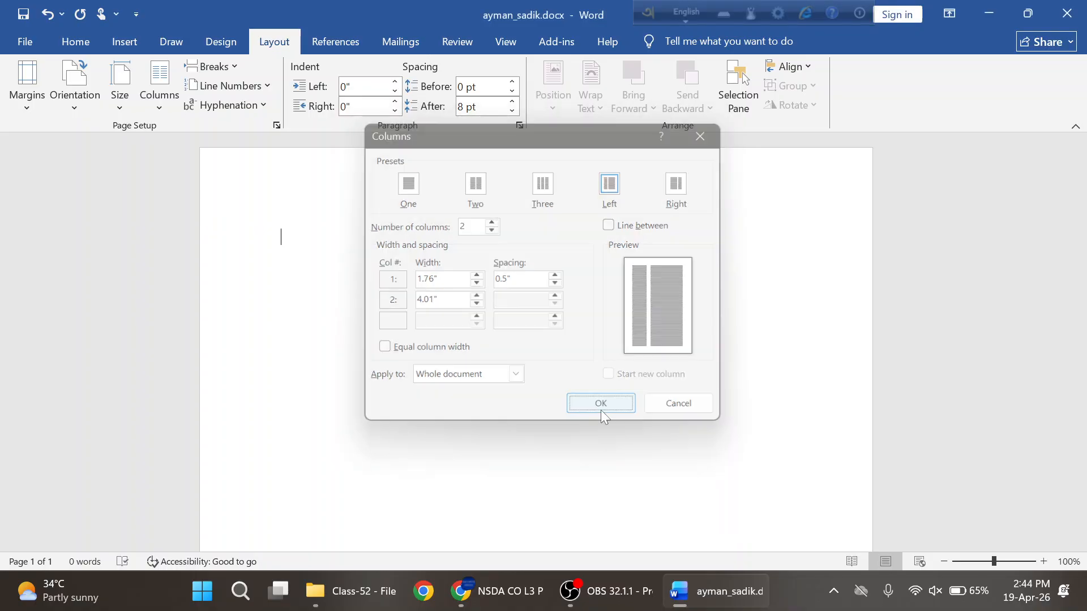
- Type 'Riorfkl;sdfkl', insert a column break, then type 'oweiropsd' and 'difkldf' in the second column
type("Riorfkl;sdfkl")
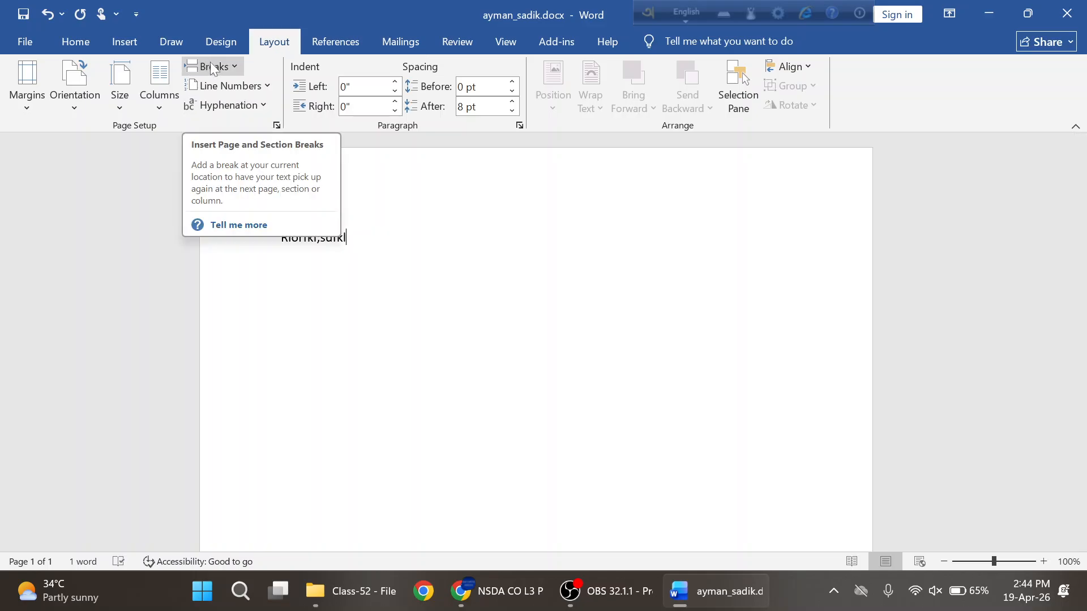
left_click(231, 66)
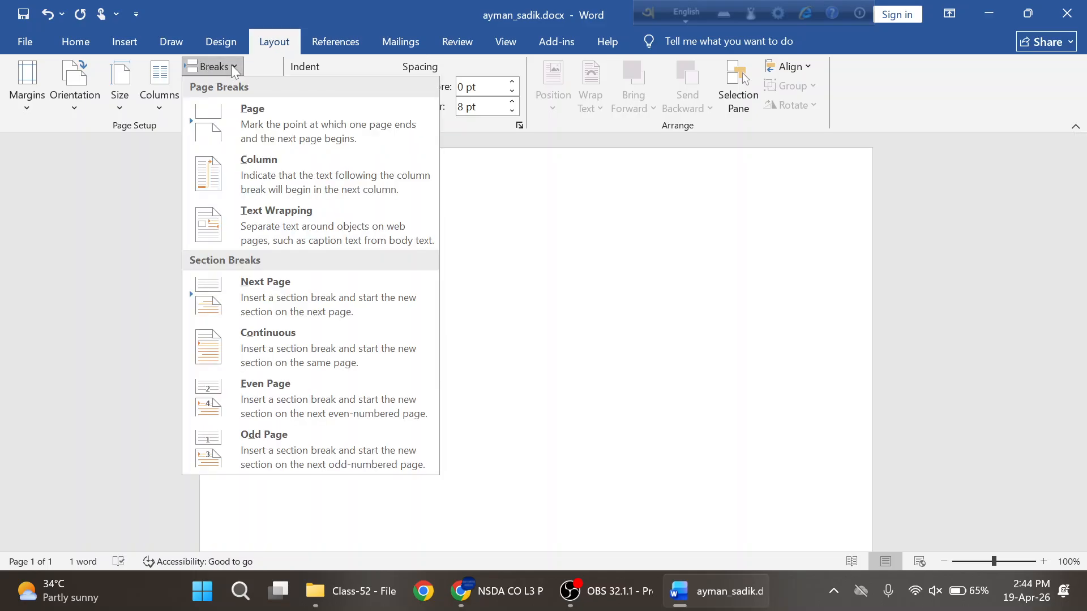
left_click(282, 186)
type("oweiropsd")
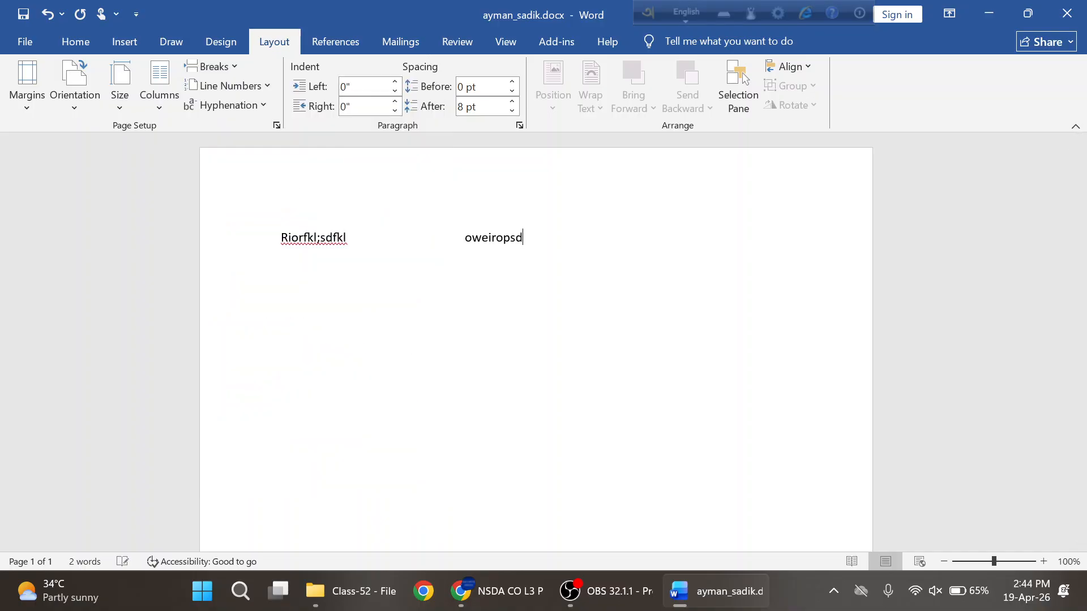
key("Return")
key("Return")
type("difkldf")
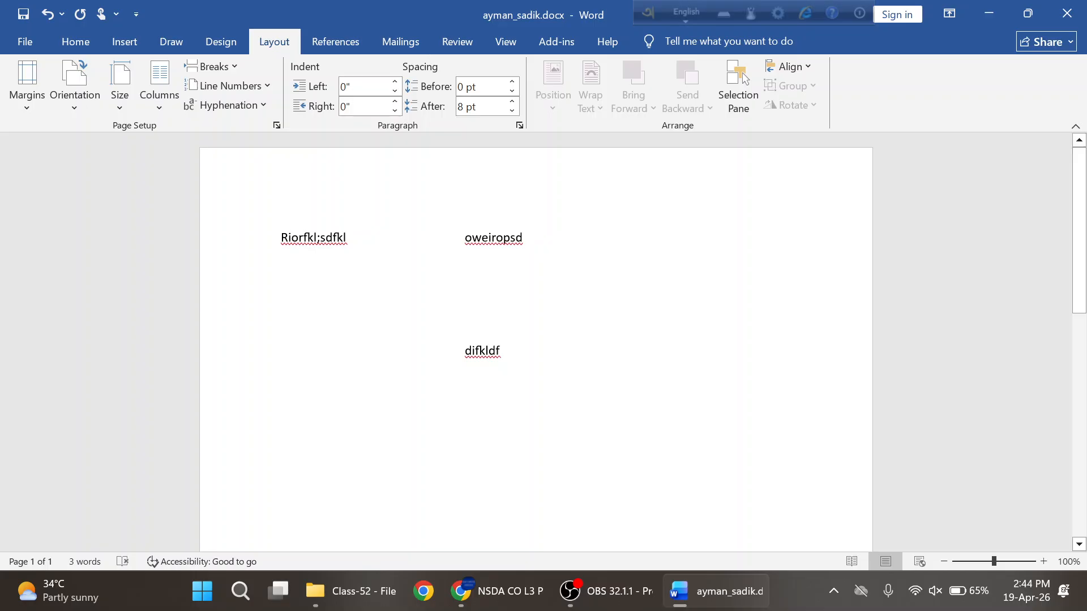
- Add 'iodsfks' on a new line and insert blank lines to push both columns' text down
key("Return")
key("Return")
type("iodsfks")
key("Return")
key("Return")
key("Return")
key("Return")
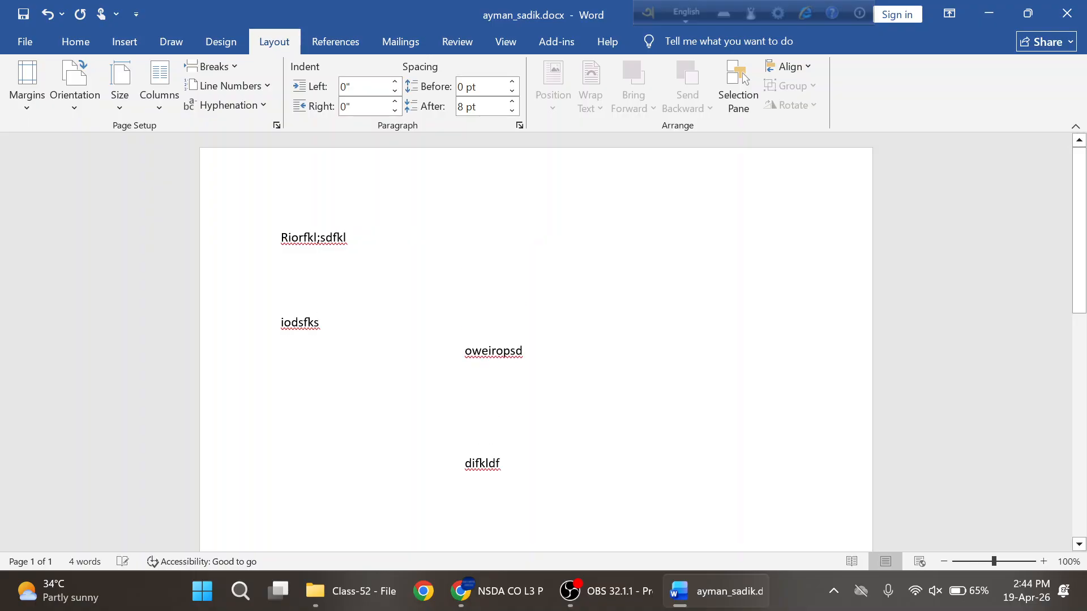
left_click(281, 238)
key("Return")
key("Return")
key("Return")
key("Return")
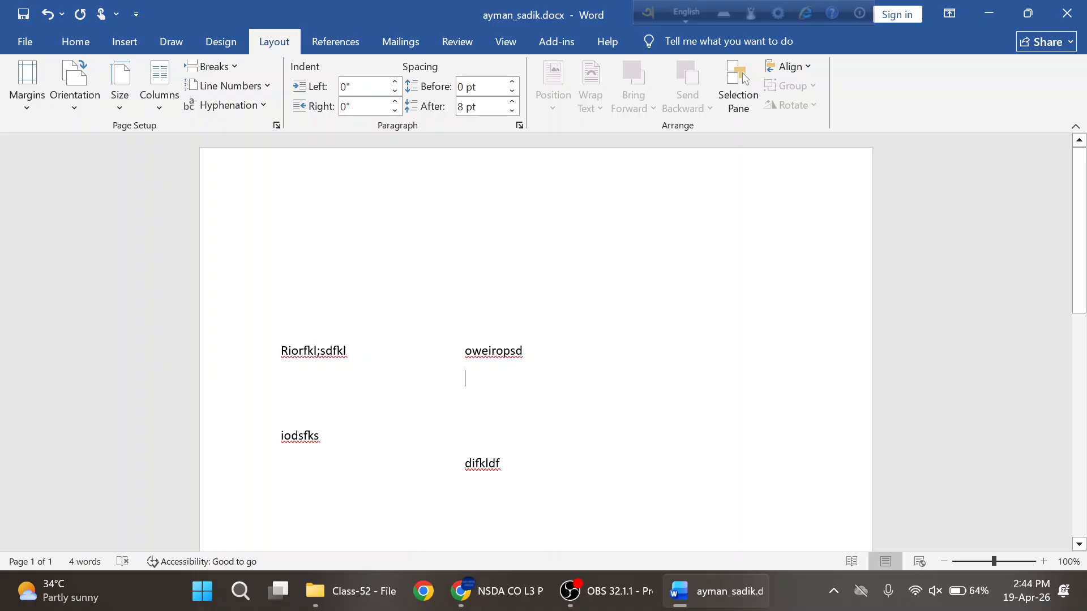
left_click(465, 378)
- In the PDF, highlight the round photograph and top shape requirements, then view the sample CV on page 15
left_click(498, 591)
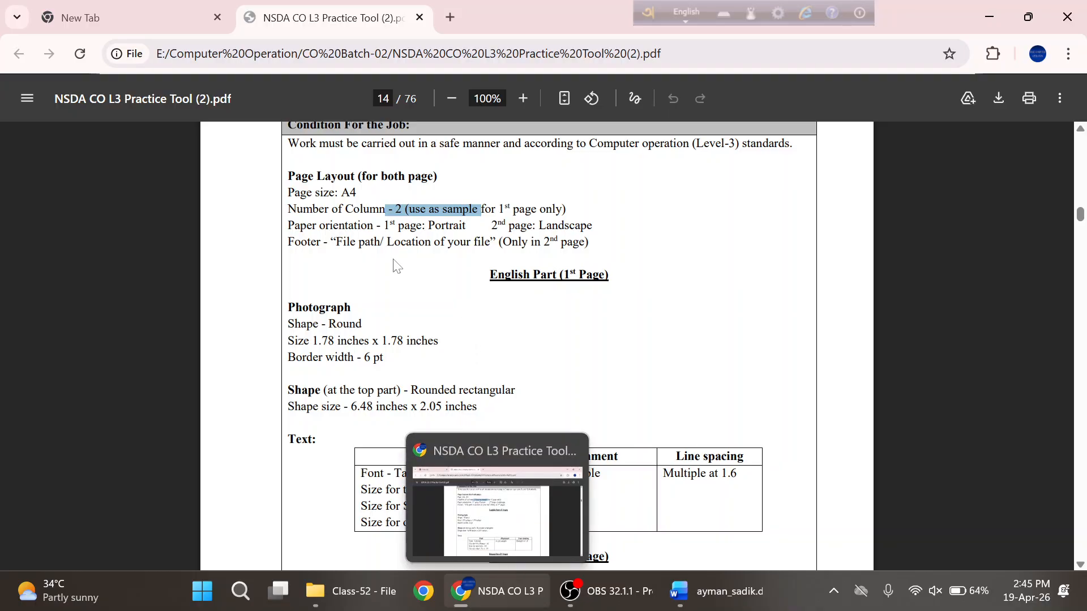
left_click(481, 210)
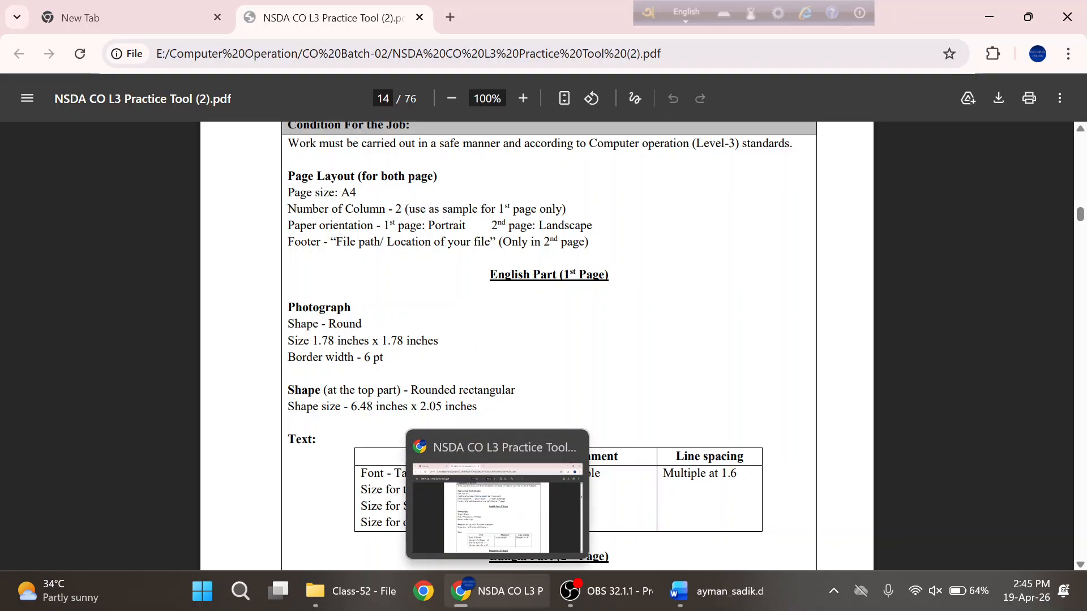
left_click_drag(301, 323, 429, 341)
left_click(317, 357)
left_click_drag(314, 391, 374, 390)
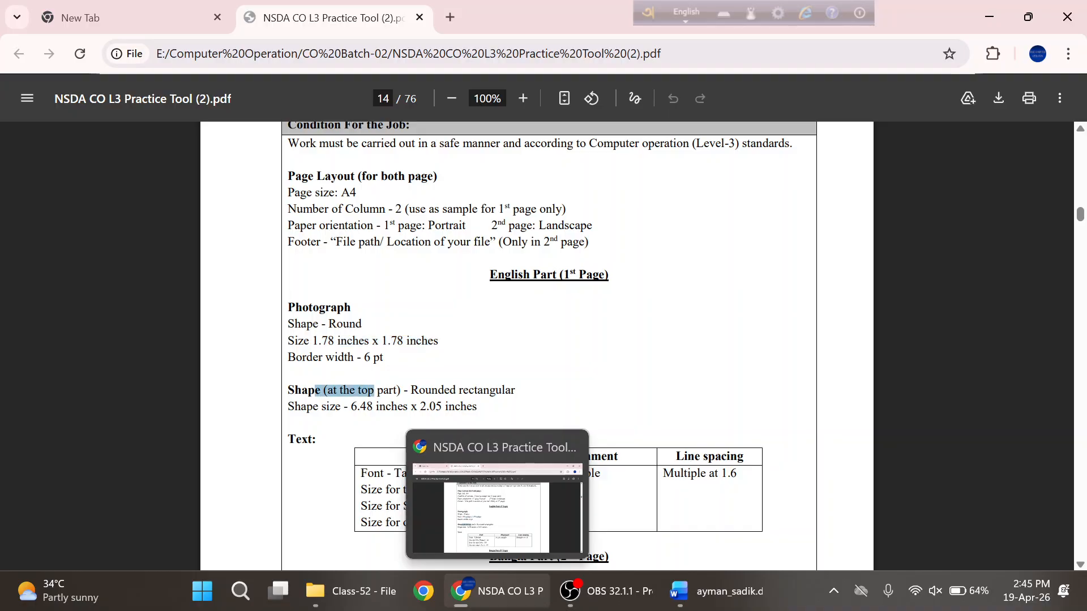
scroll(659, 351, "down", 10)
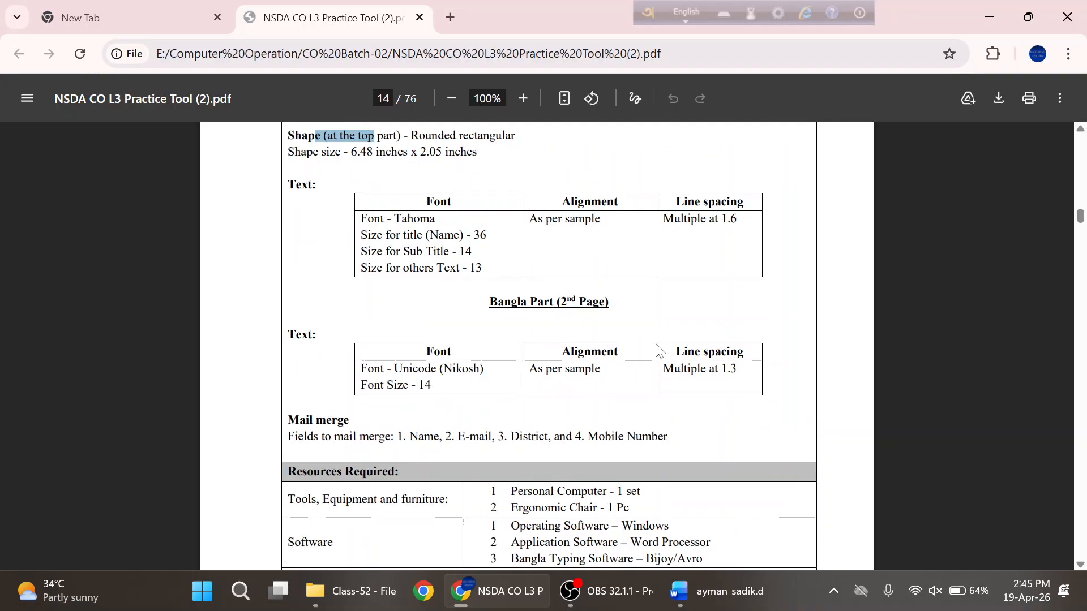
scroll(608, 383, "down", 4)
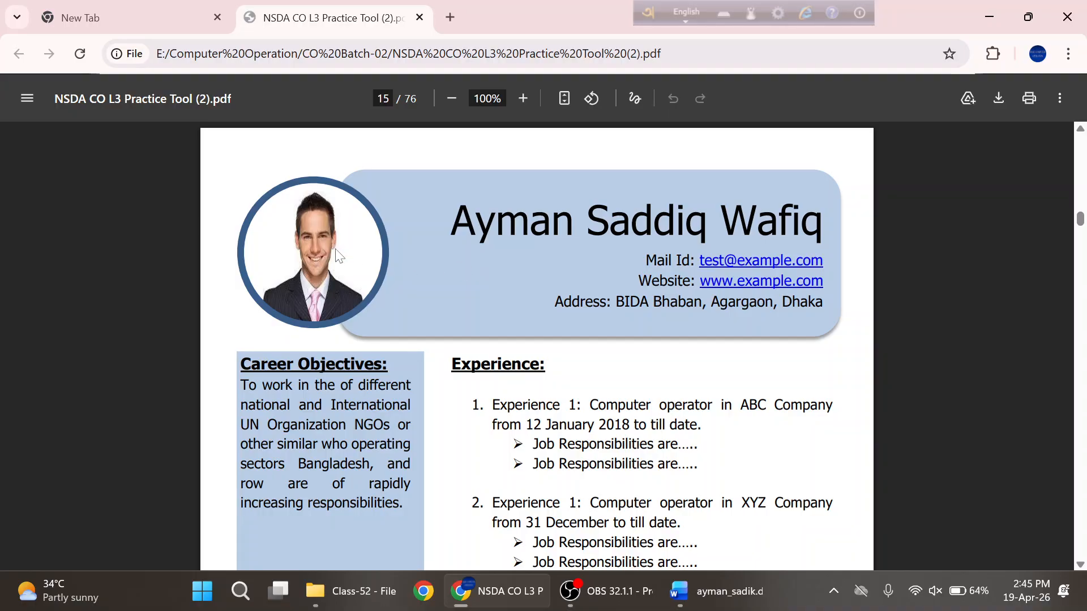
left_click(688, 591)
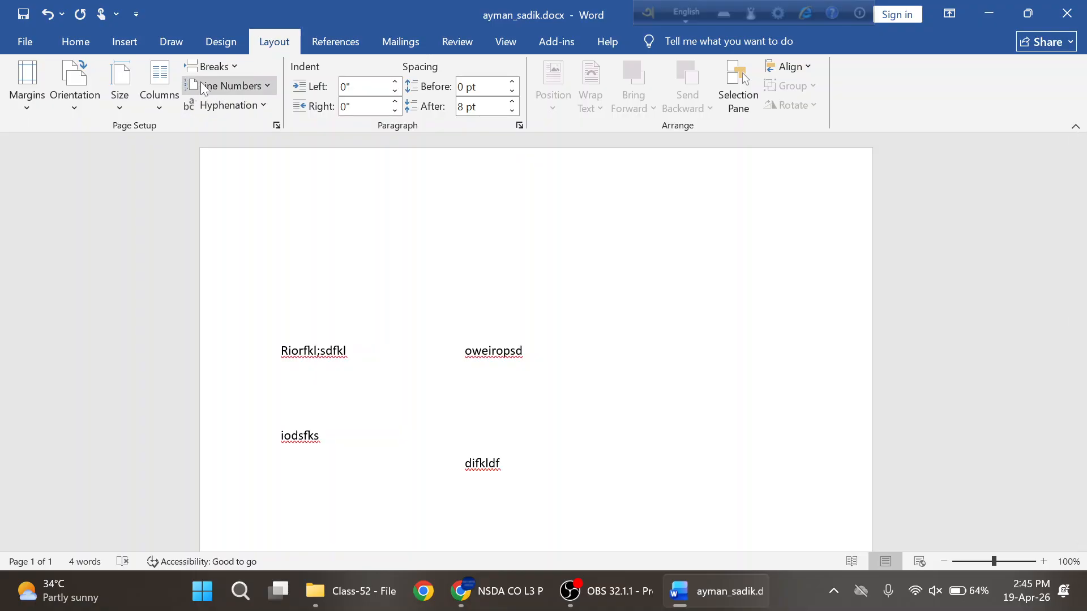
- Draw a 4.53" × 1.56" rounded-corner rectangle across the top of the page
left_click(125, 43)
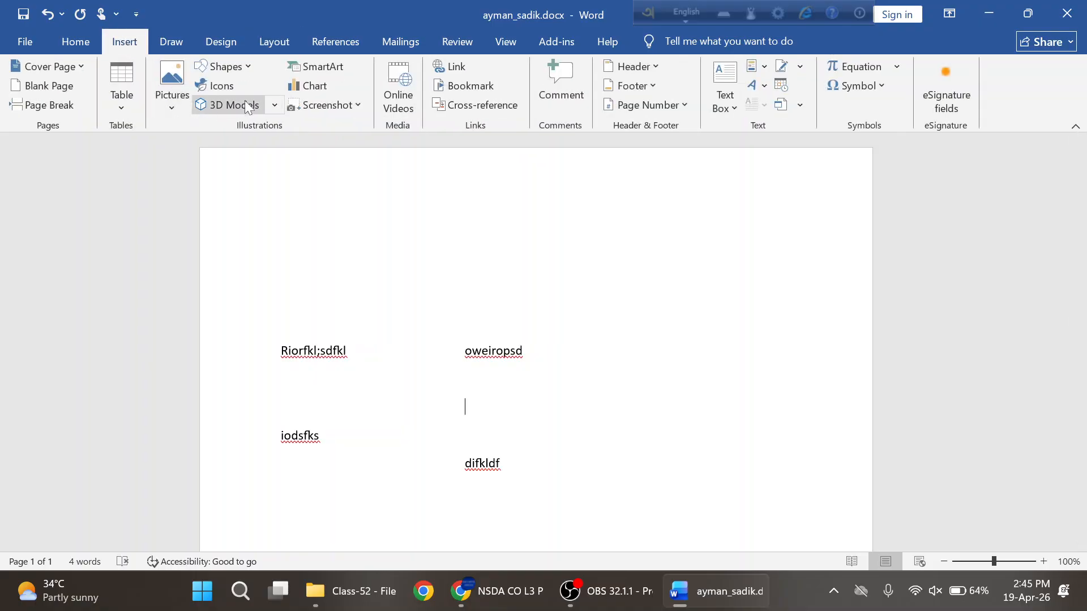
left_click(250, 73)
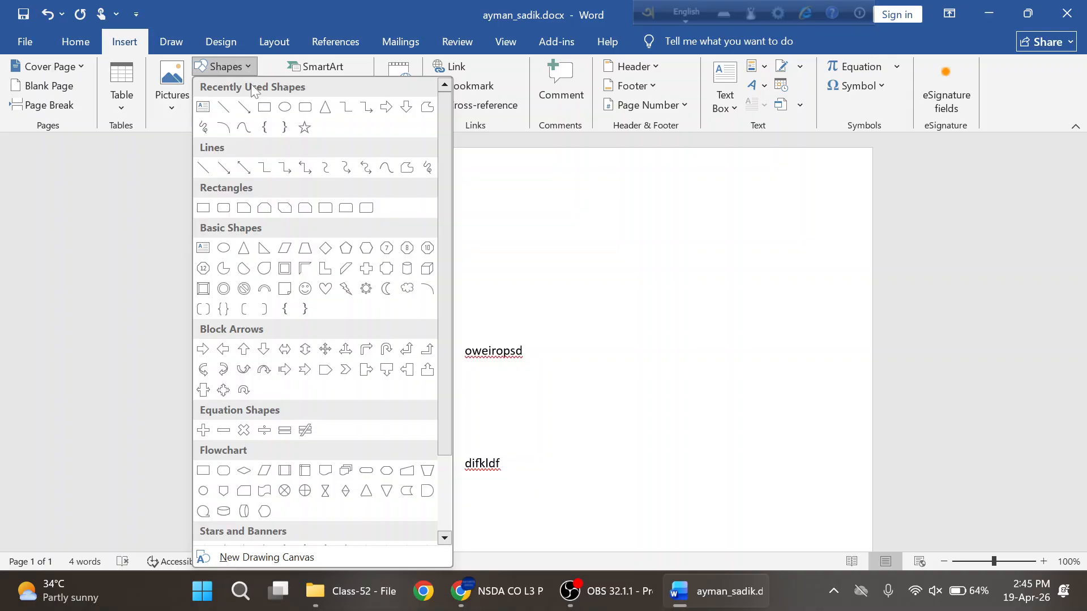
left_click(305, 107)
mouse_move(398, 189)
left_mouse_down()
mouse_move(576, 278)
mouse_move(786, 288)
mouse_move(812, 316)
mouse_move(768, 316)
left_mouse_up()
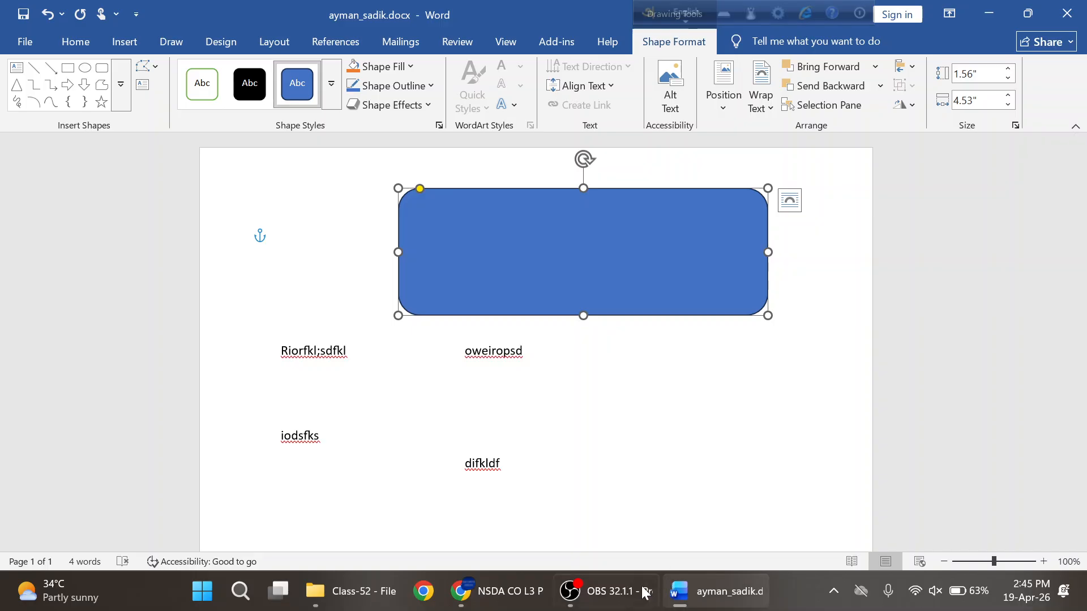
left_click(491, 584)
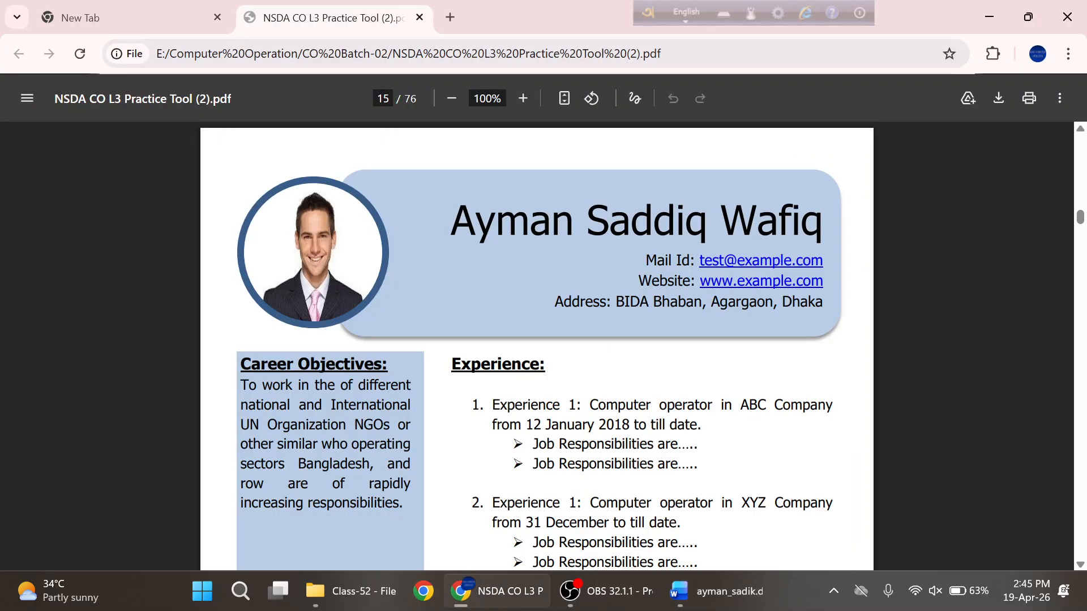
- Scroll the PDF back to page 14 to check the 6.48" × 2.05" header shape size
scroll(537, 345, "up", 5)
scroll(537, 345, "up", 5)
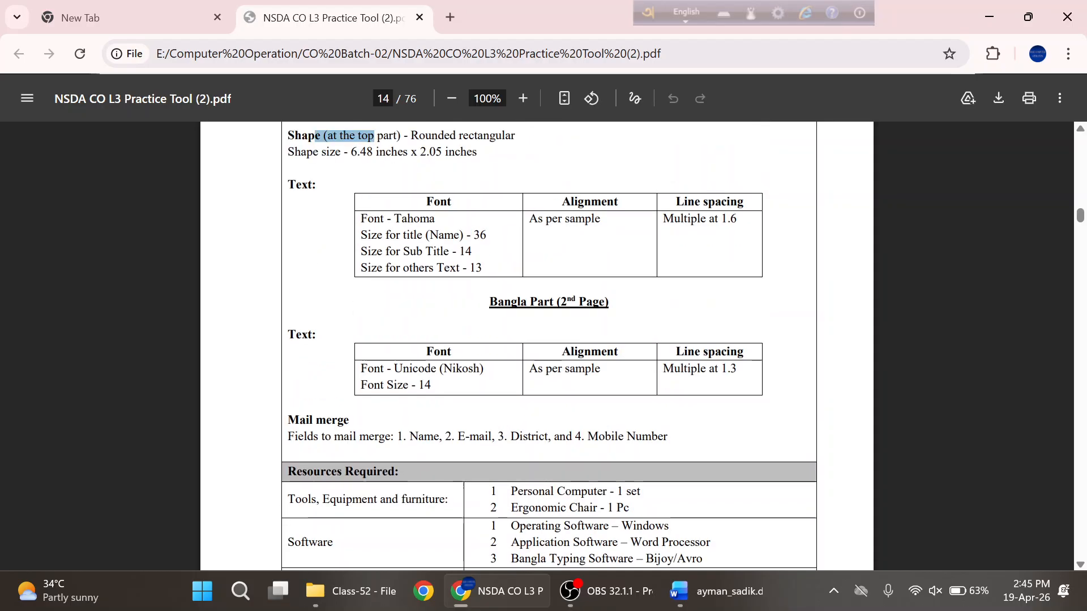
scroll(537, 345, "up", 2)
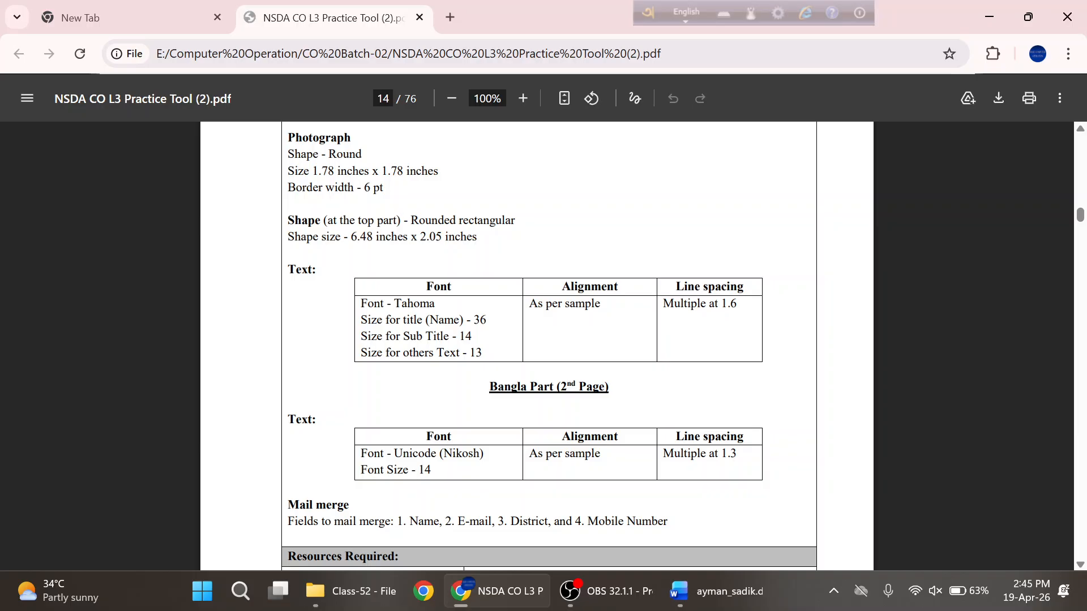
left_click(707, 591)
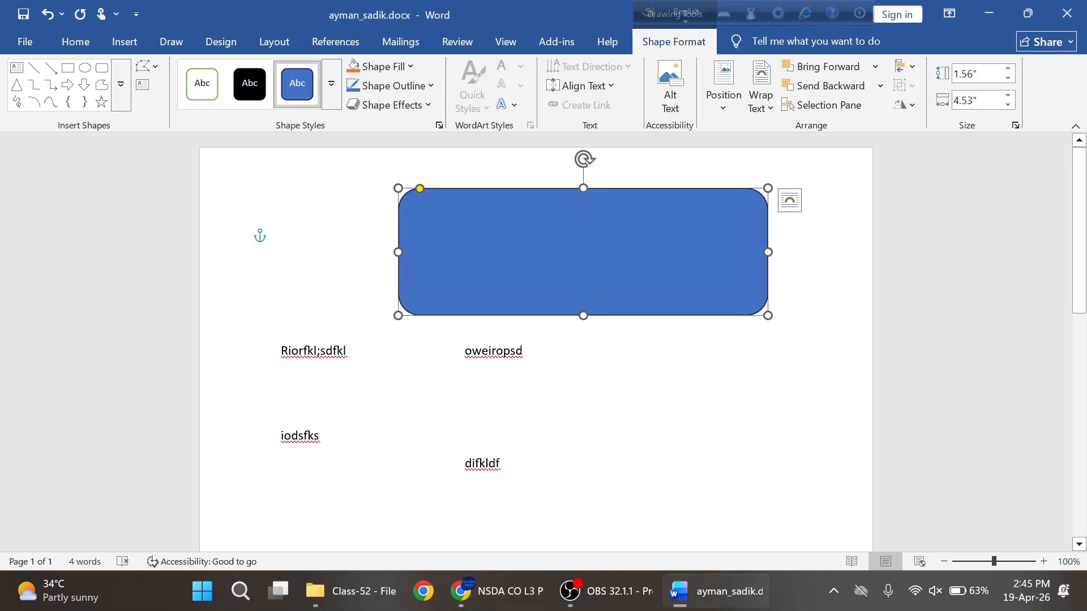
- Resize the rounded rectangle to 2.05" high by 6.48" wide and move it left to the margin
left_click(1014, 125)
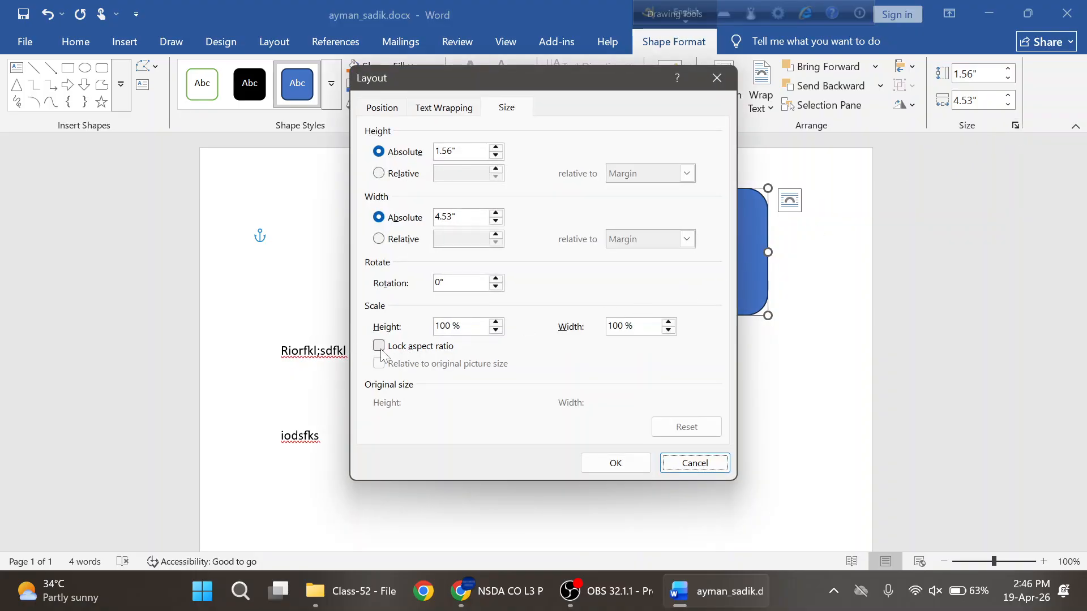
left_click(724, 84)
left_click(978, 74)
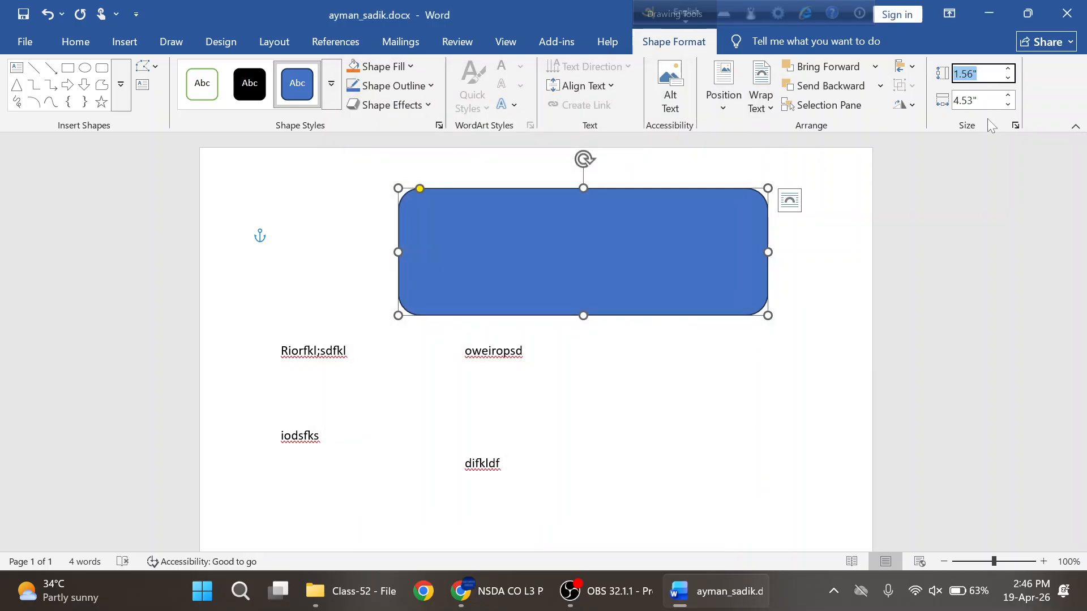
type("2.05")
key("Return")
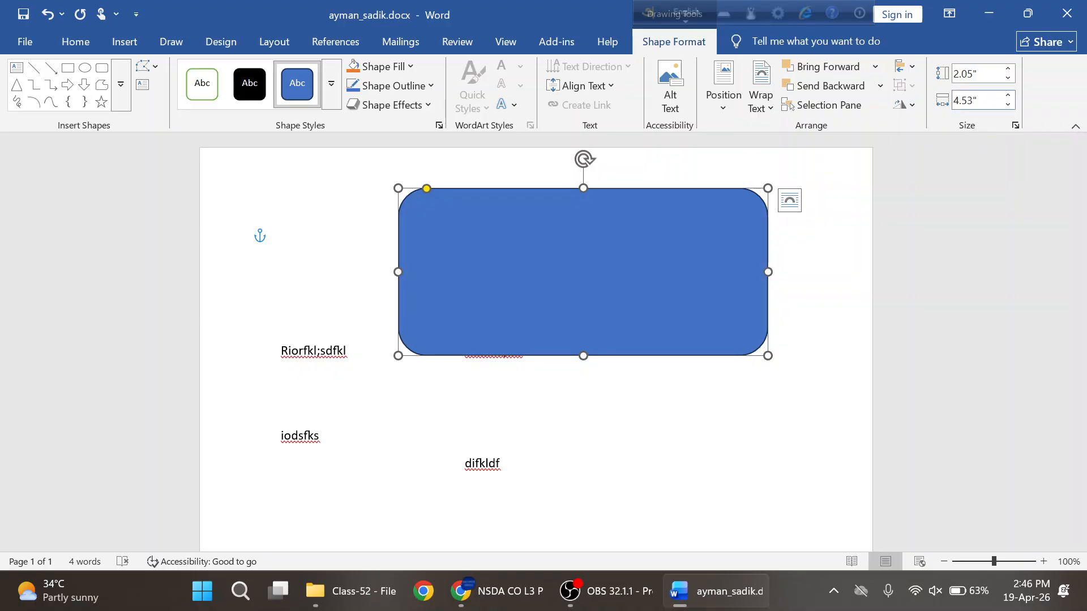
left_click(978, 101)
type("6.48")
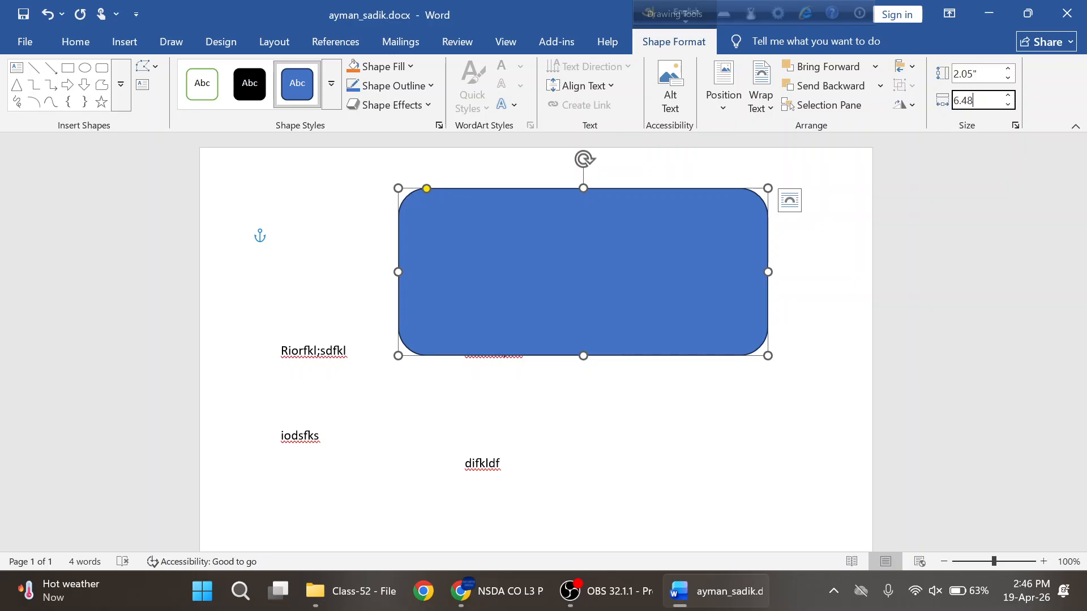
key("Return")
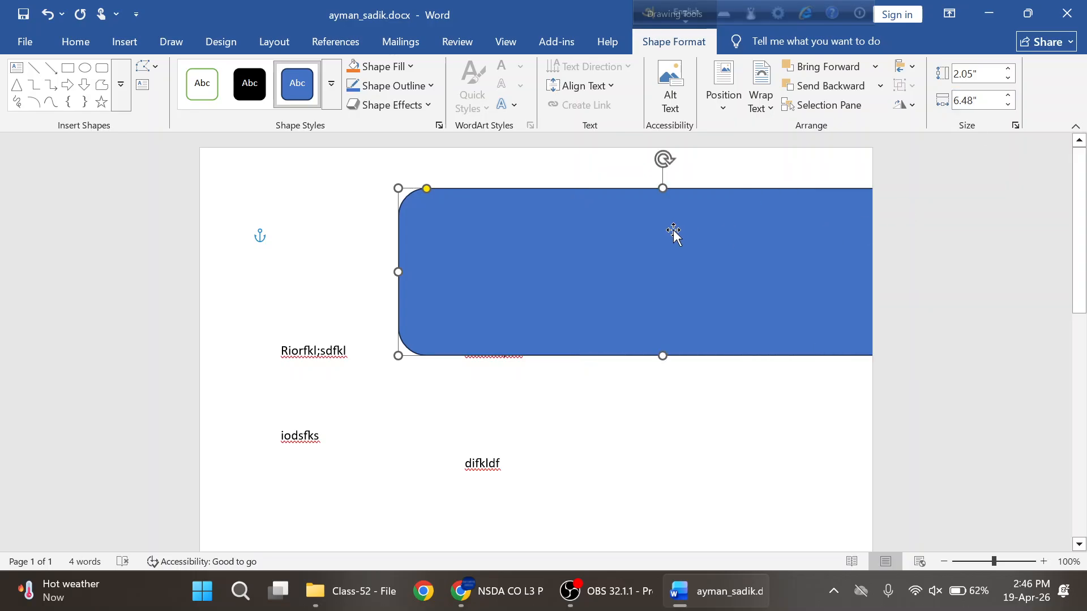
left_click_drag(674, 235, 608, 205)
key("alt+Tab")
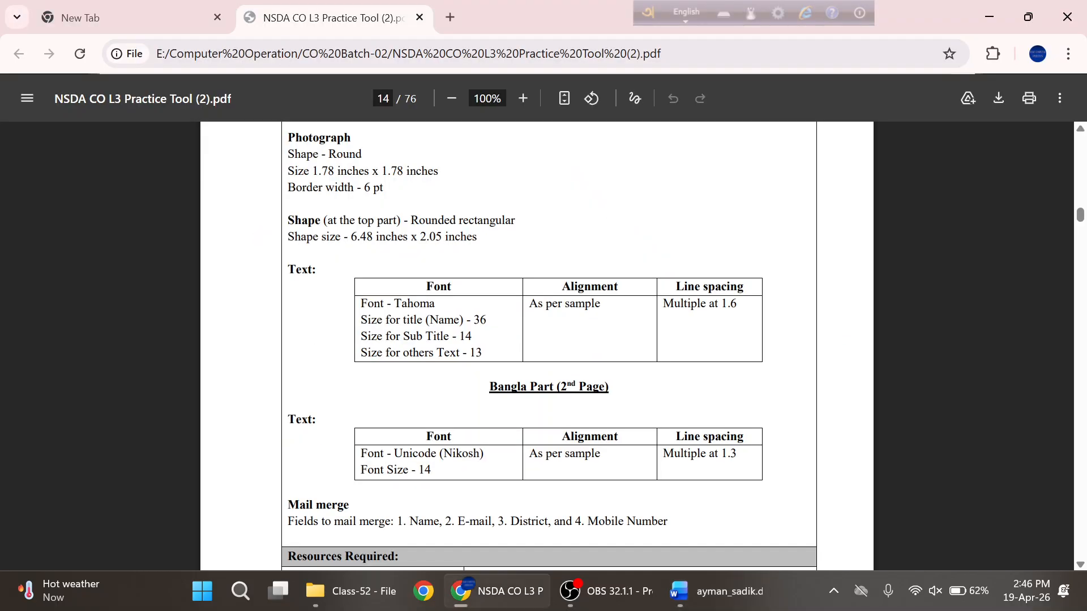
- View the sample CV's header layout on PDF page 15
scroll(600, 275, "down", 4)
scroll(755, 370, "down", 6)
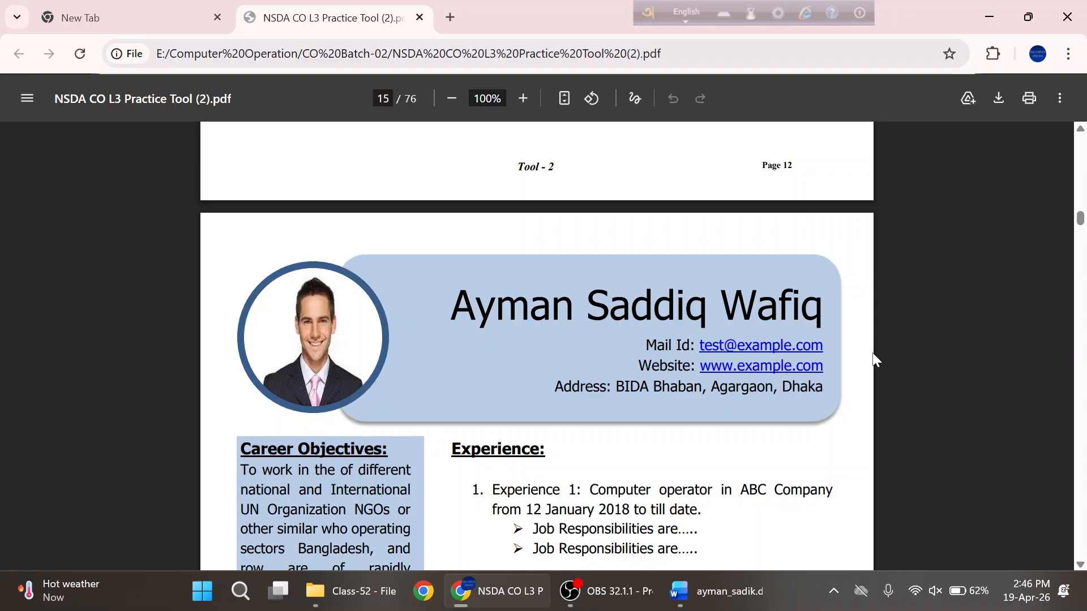
key("alt+Tab")
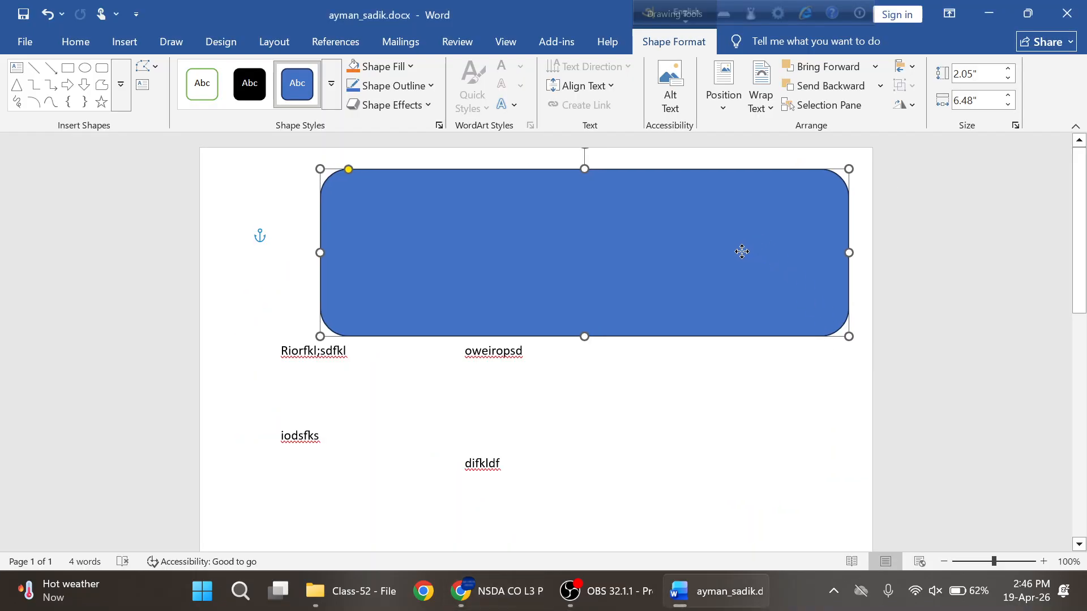
- Nudge the 6.48" × 2.05" rounded rectangle left, then right, to span the top of the page
left_click_drag(742, 252, 734, 253)
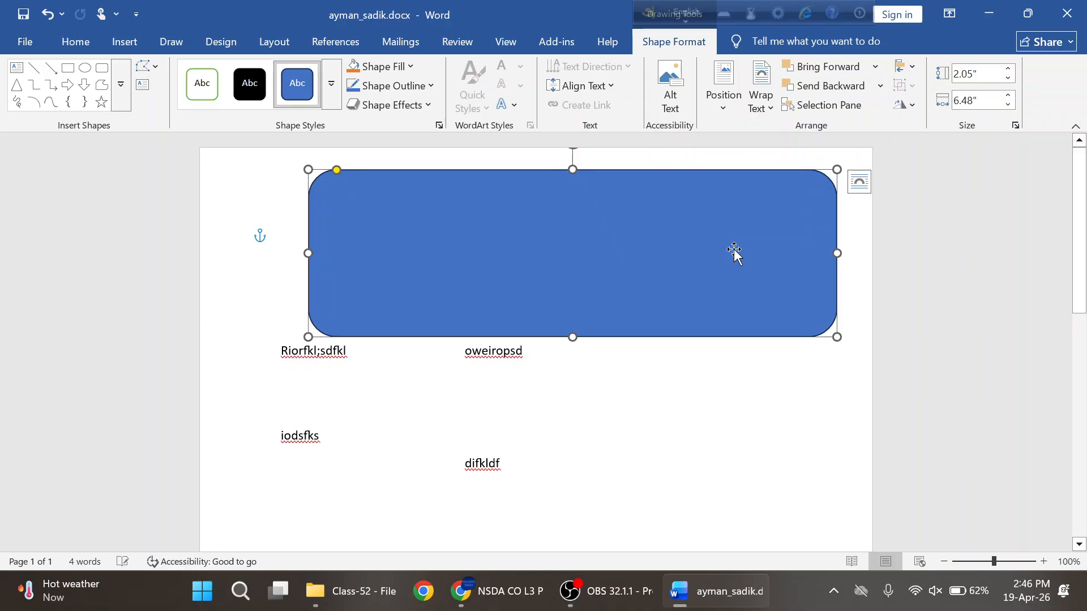
key("alt+Tab")
key("alt+Tab")
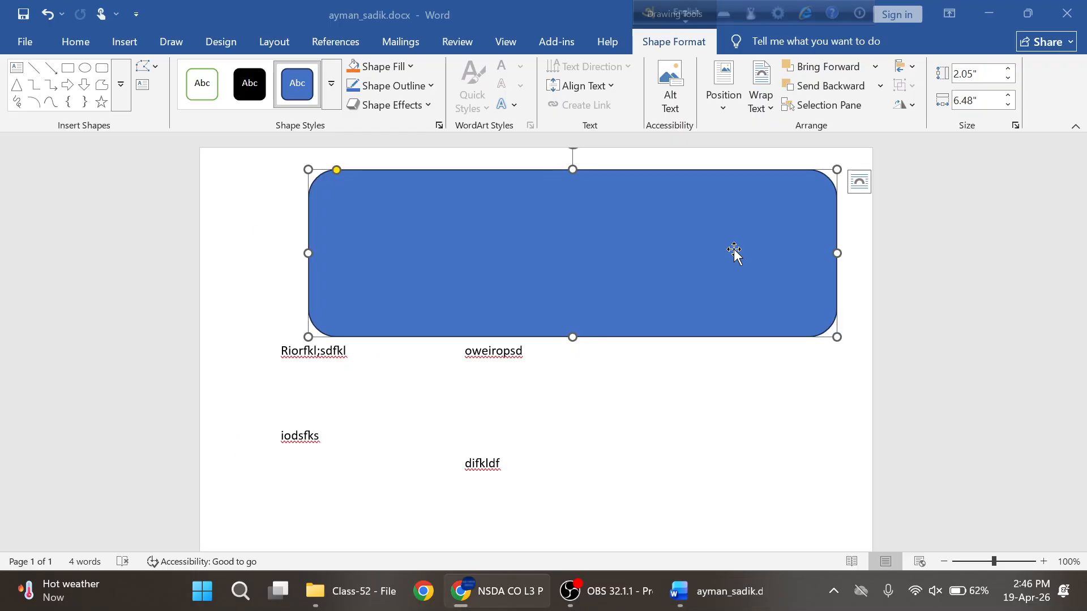
mouse_move(736, 252)
left_mouse_down()
mouse_move(765, 250)
mouse_move(750, 247)
left_mouse_up()
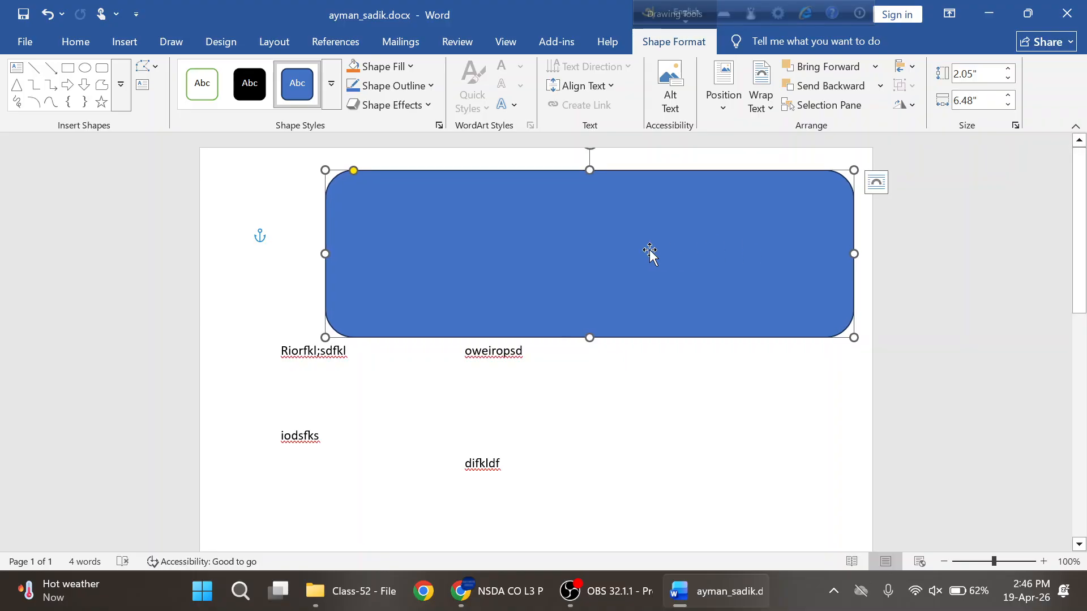
- Check the PDF spec for the photo: 1.78 × 1.78 inches with a 6 pt border
left_click(521, 601)
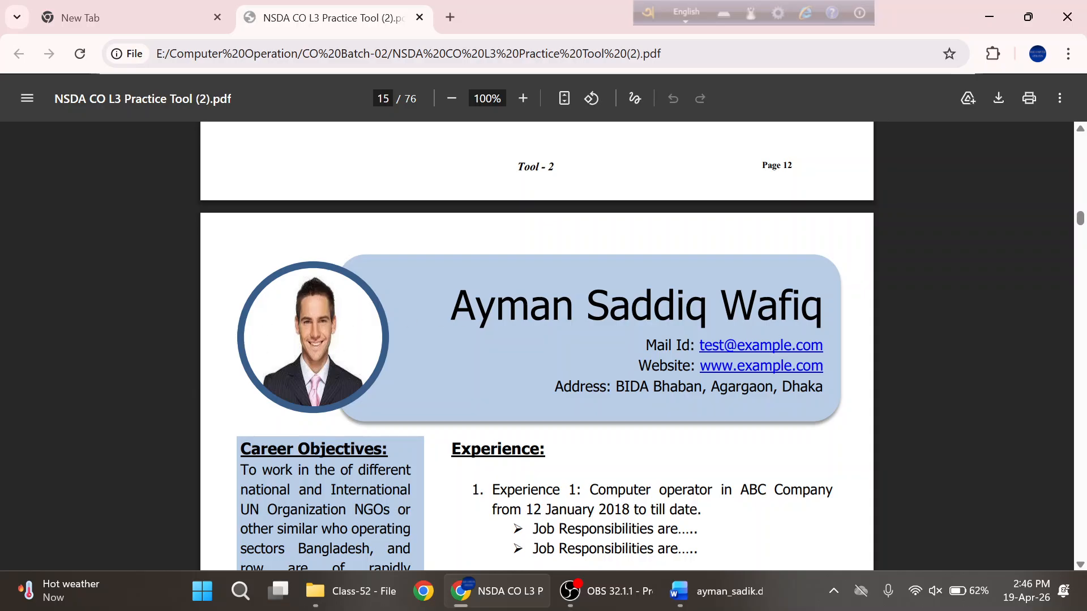
scroll(537, 346, "up", 10)
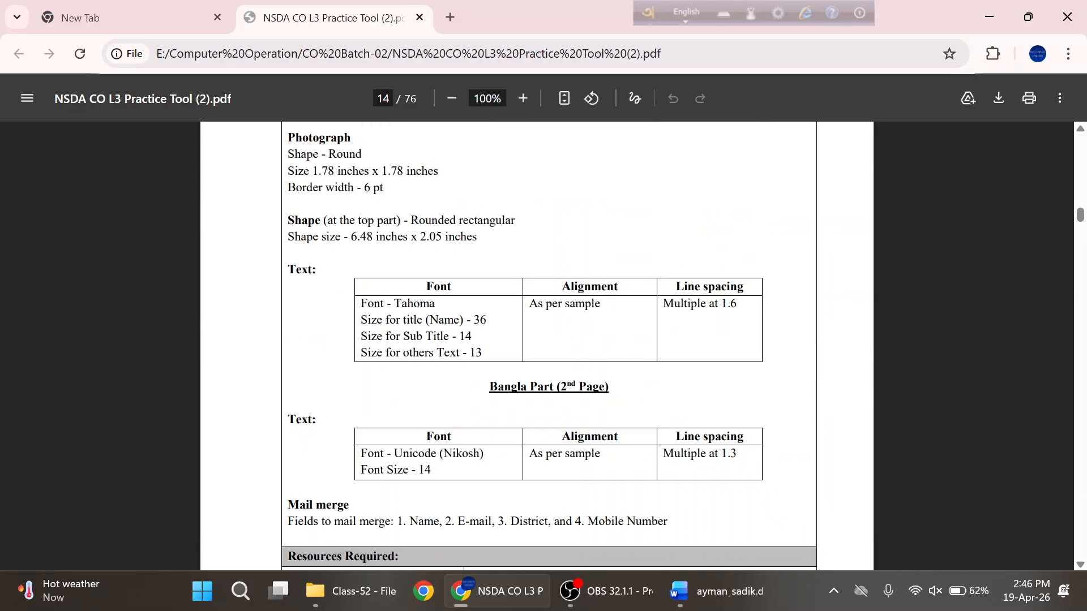
left_click_drag(312, 171, 328, 171)
double_click(368, 187)
- Draw an Oval shape circle over the left end of the rounded header rectangle
left_click(705, 600)
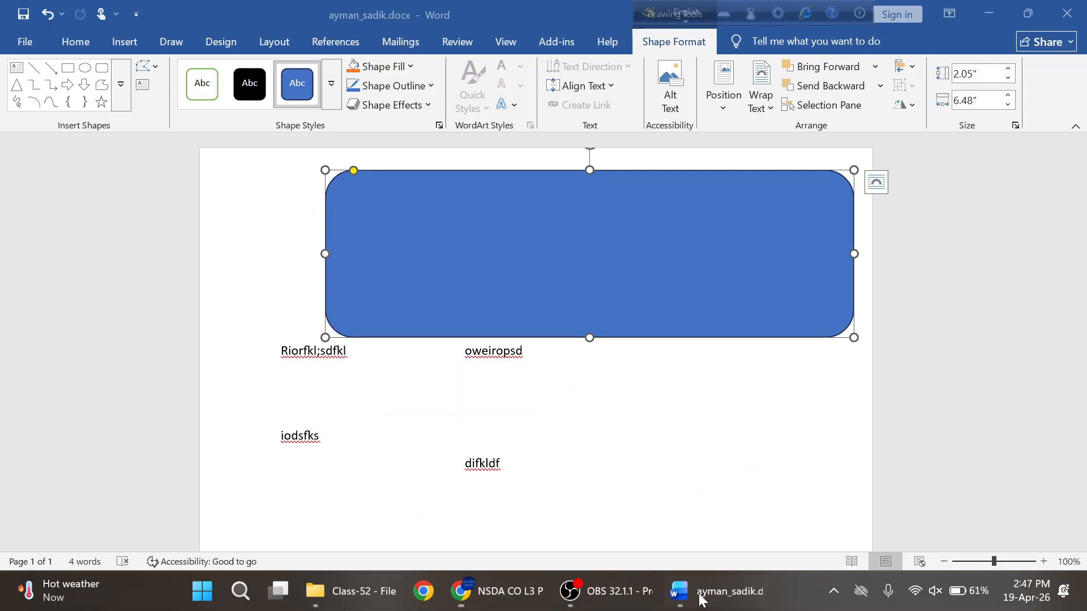
left_click(127, 45)
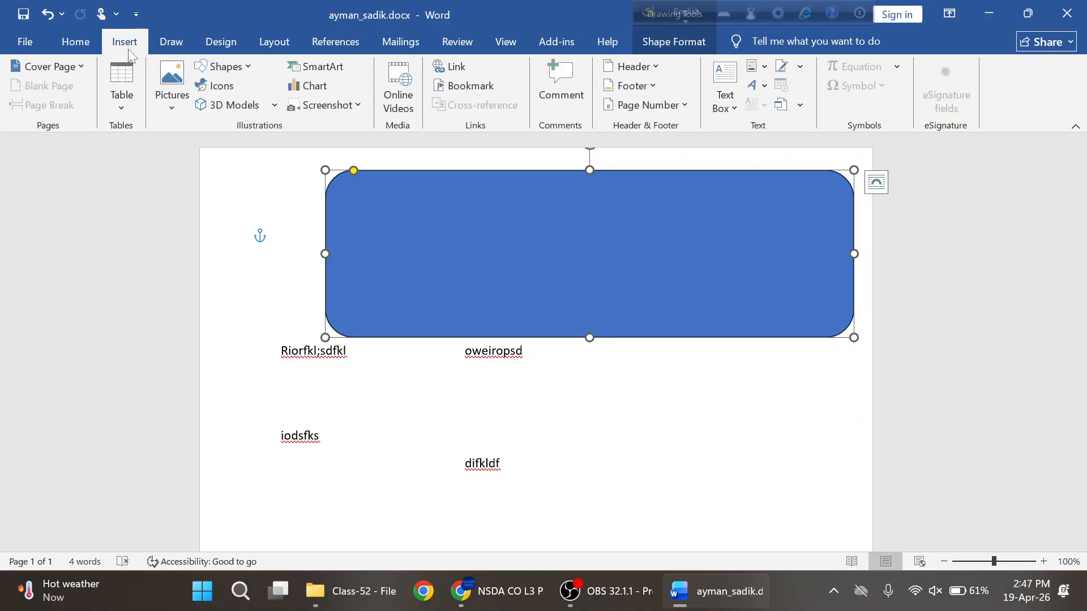
left_click(233, 70)
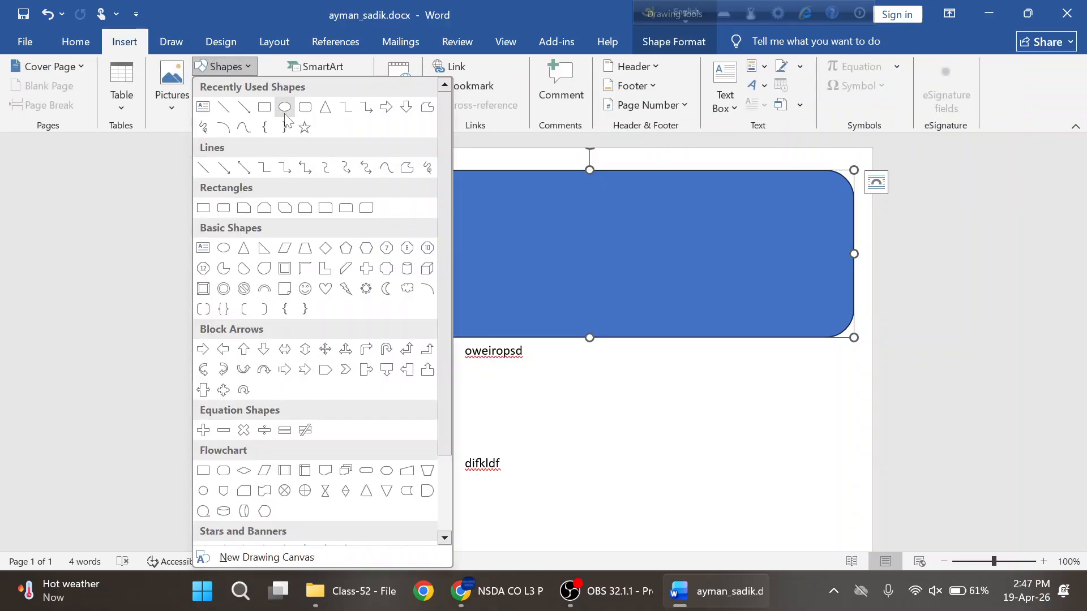
key("Escape")
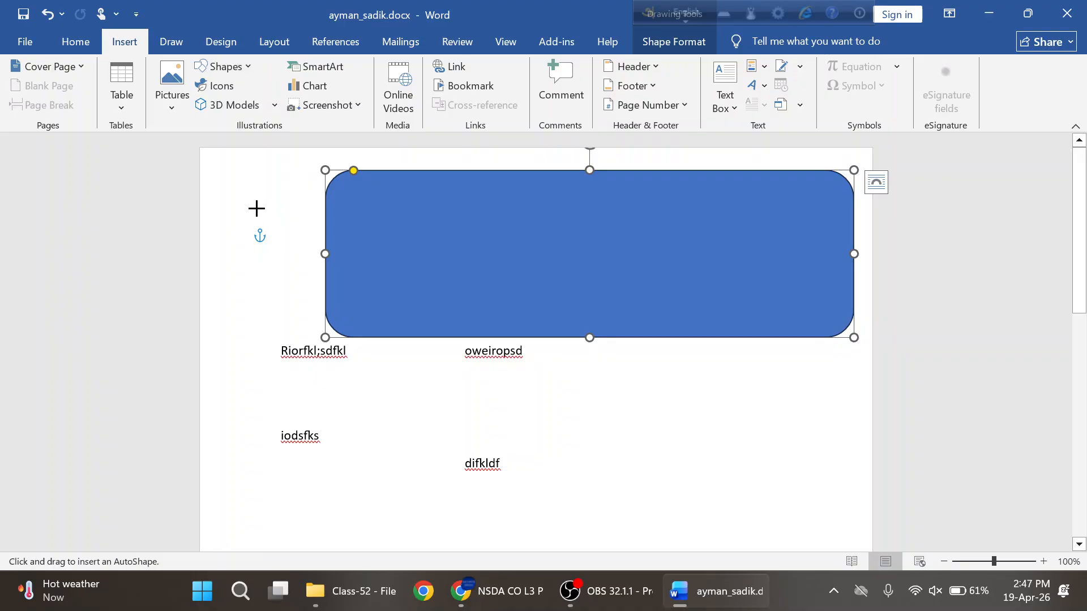
left_click_drag(256, 208, 347, 334)
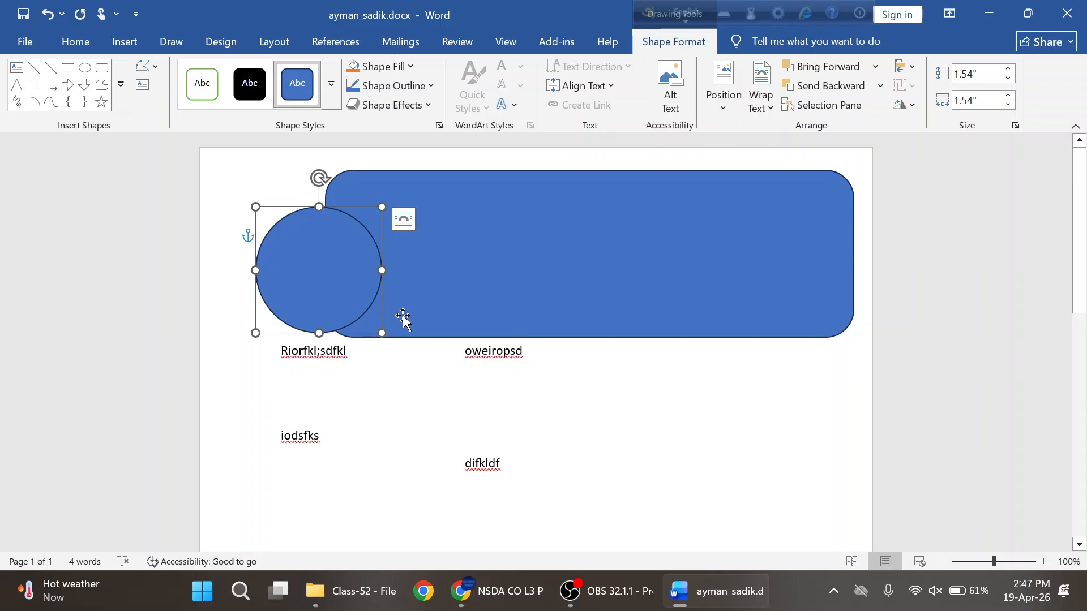
- Set the circle's height and width both to 1.78 inches
left_click(1015, 125)
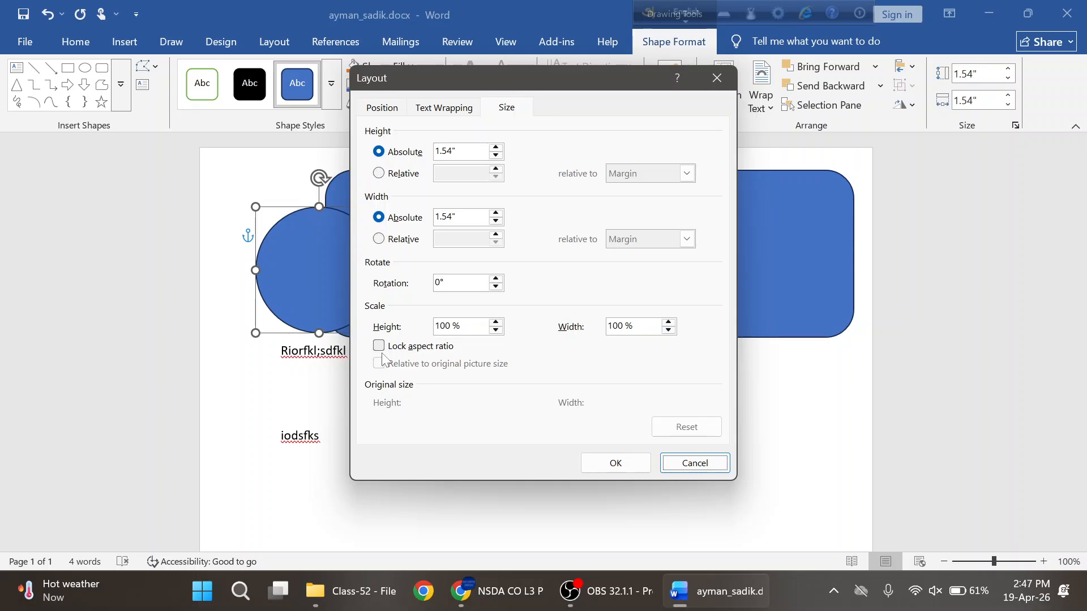
left_click(715, 80)
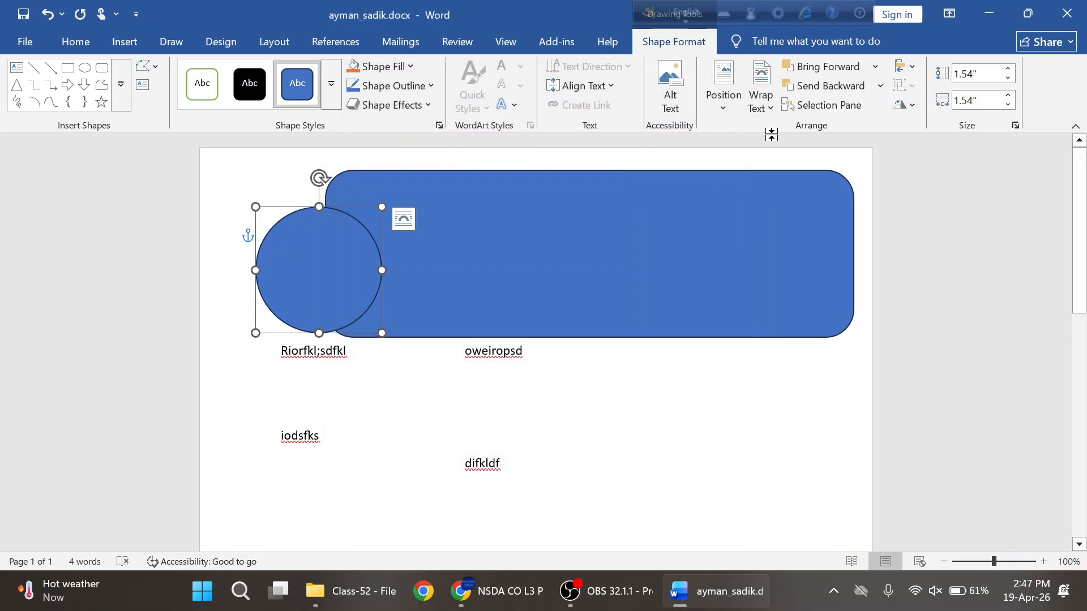
left_click(977, 73)
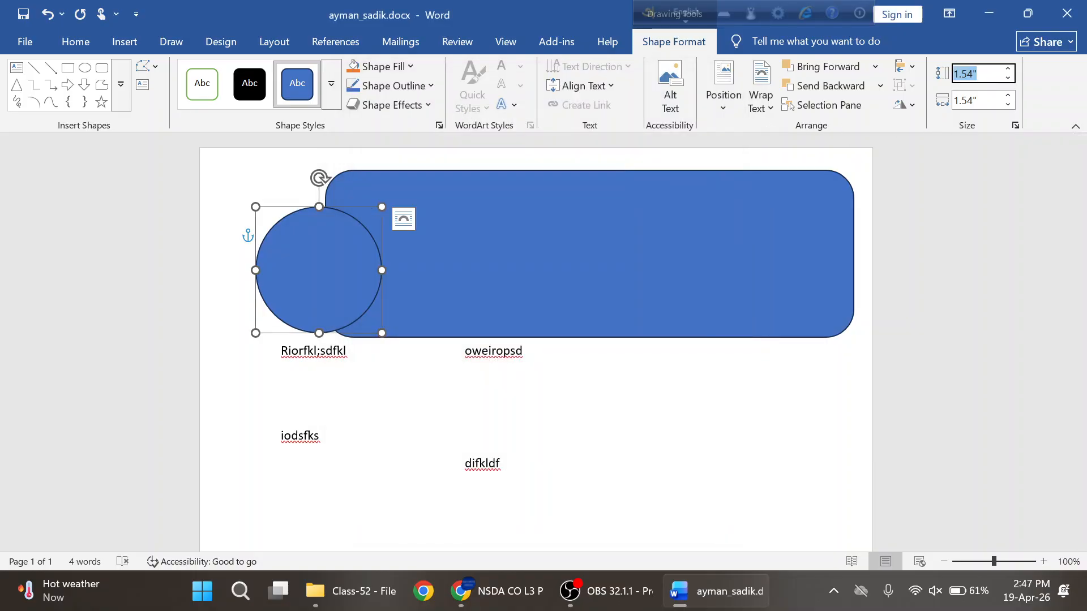
type("1.78")
key("Return")
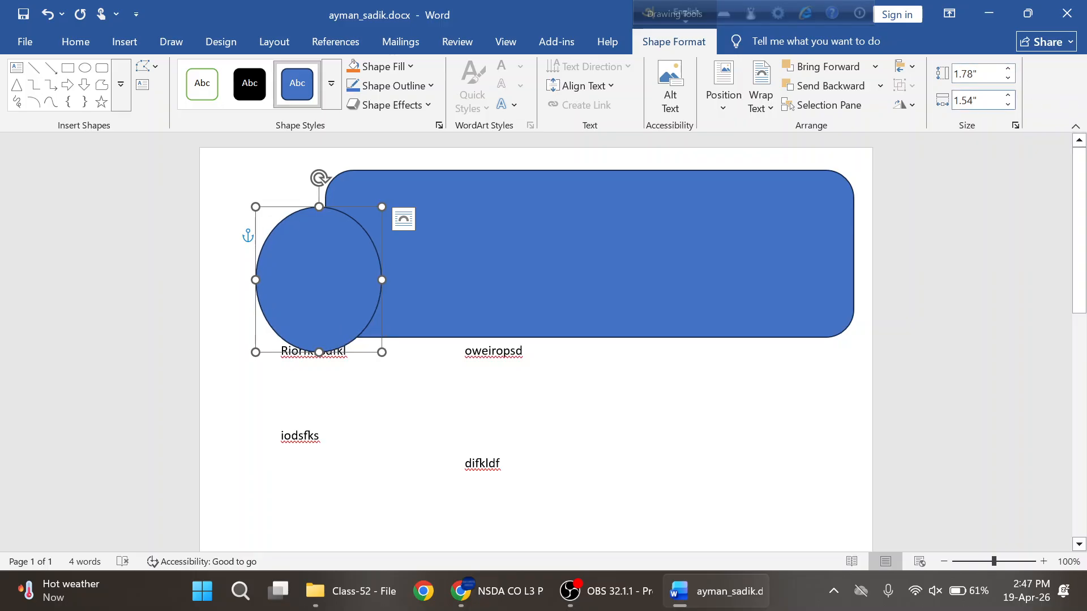
key("Tab")
type("1.78")
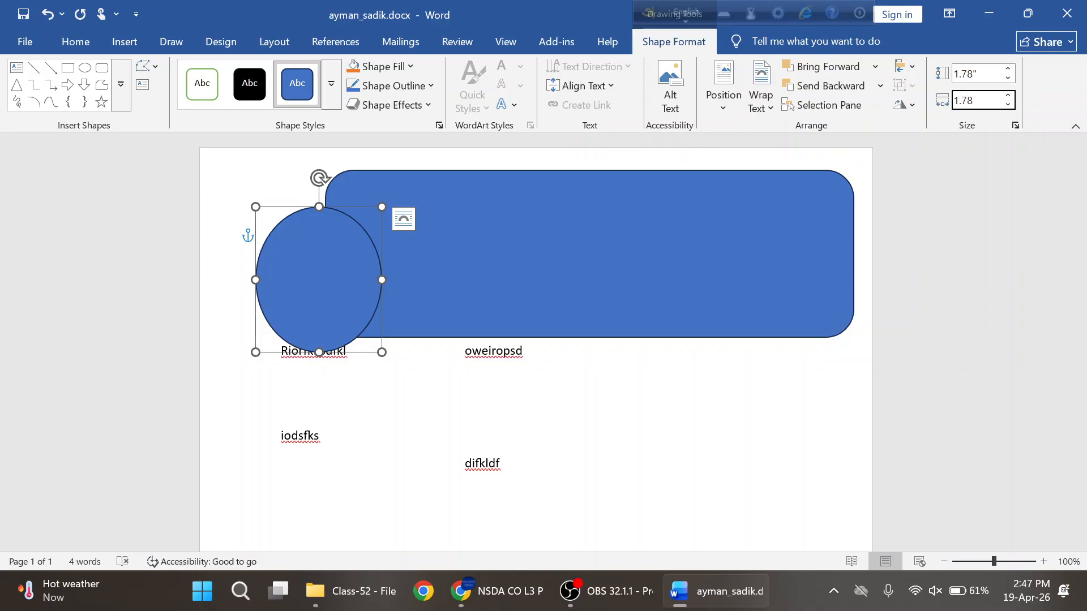
key("Return")
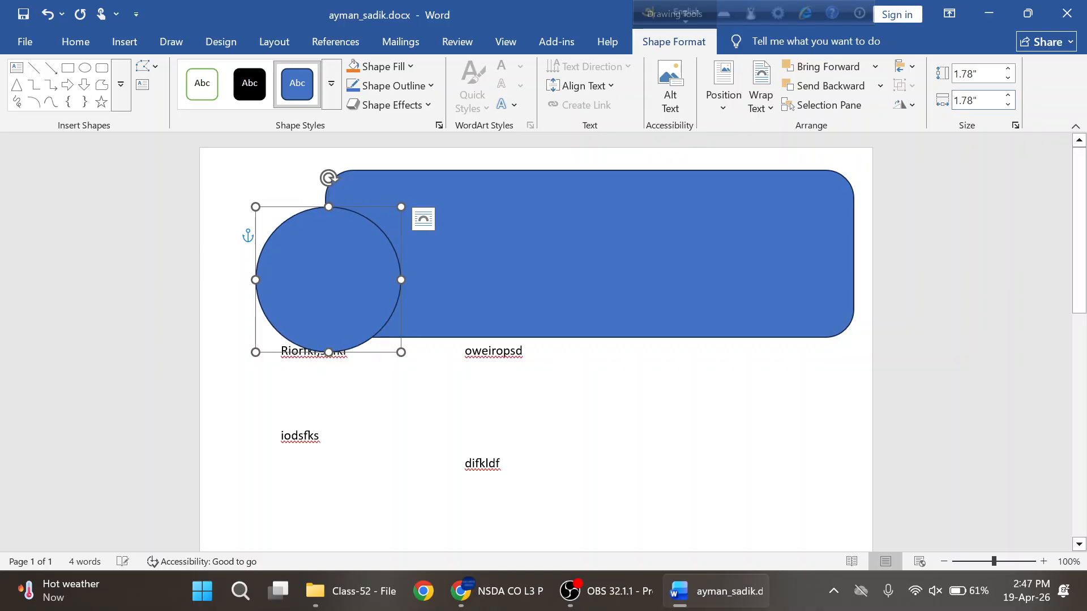
- Give the circle a black outline with a 6 pt weight
left_click(411, 67)
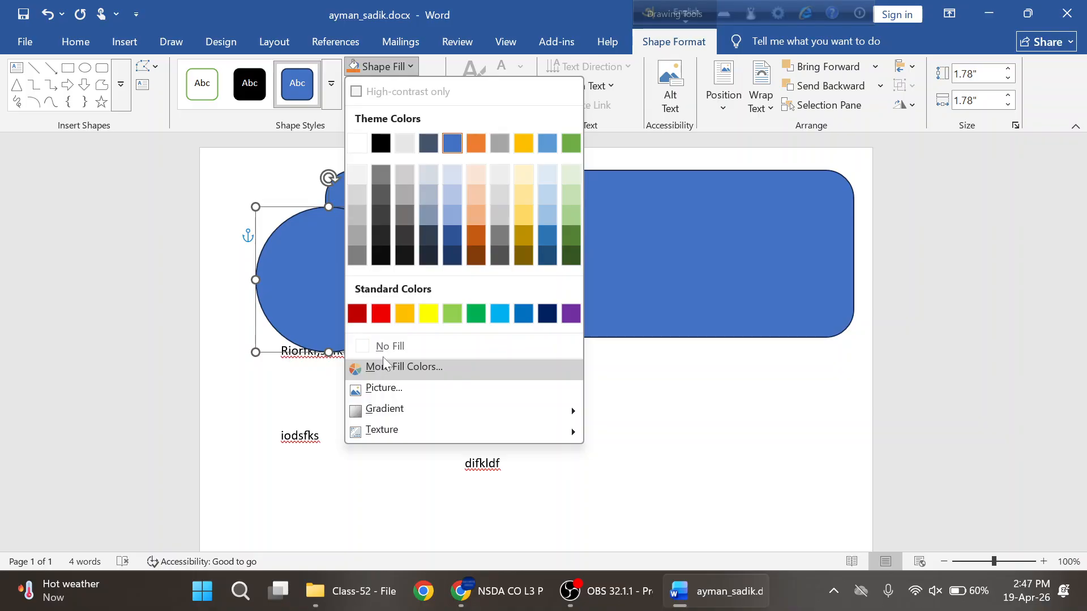
left_click(410, 67)
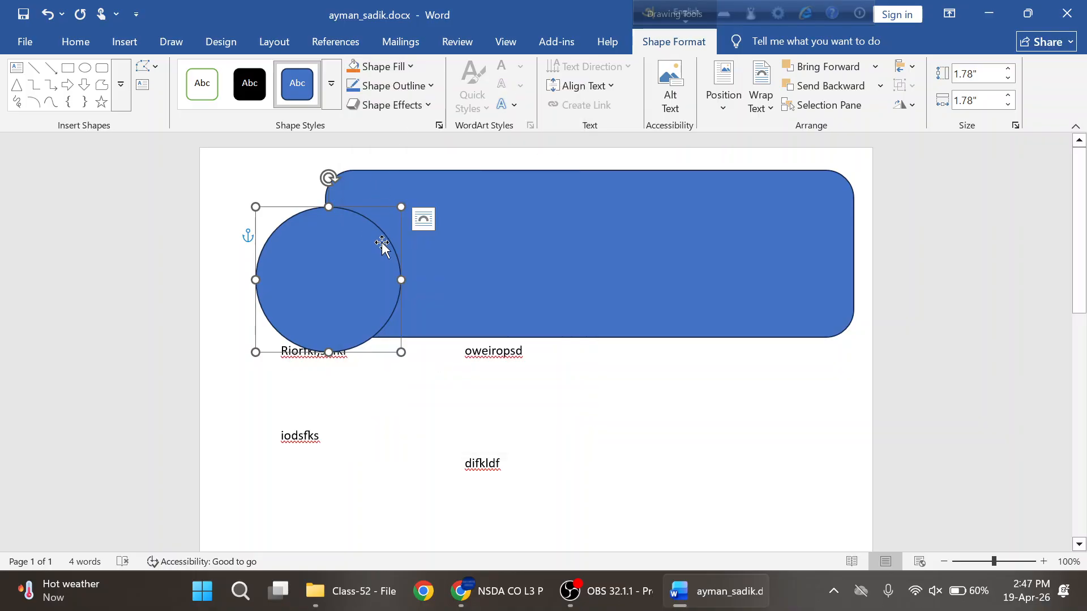
left_click(430, 87)
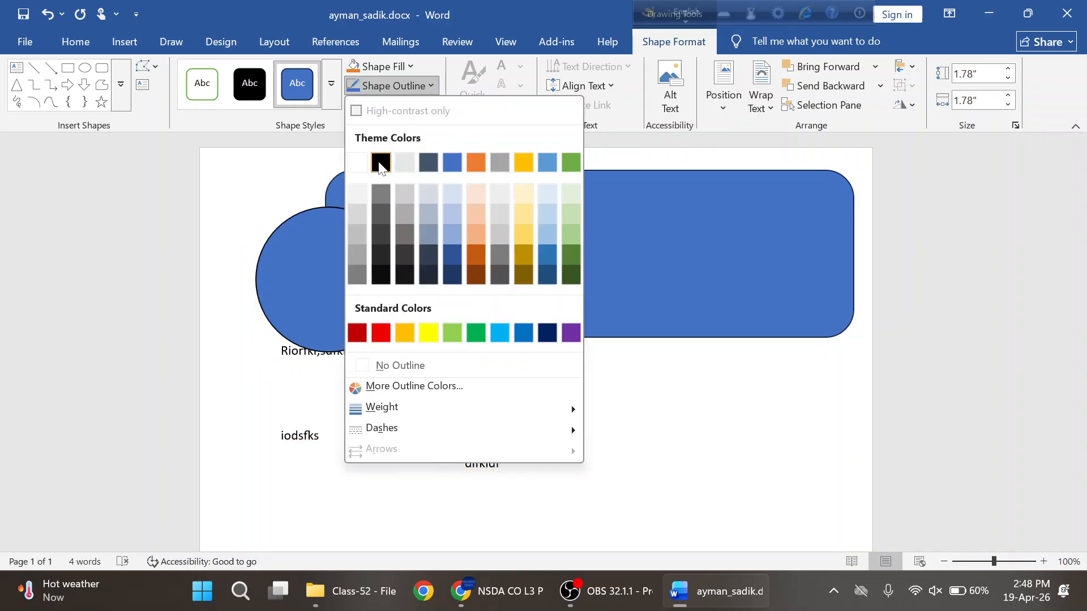
left_click(380, 164)
left_click(434, 86)
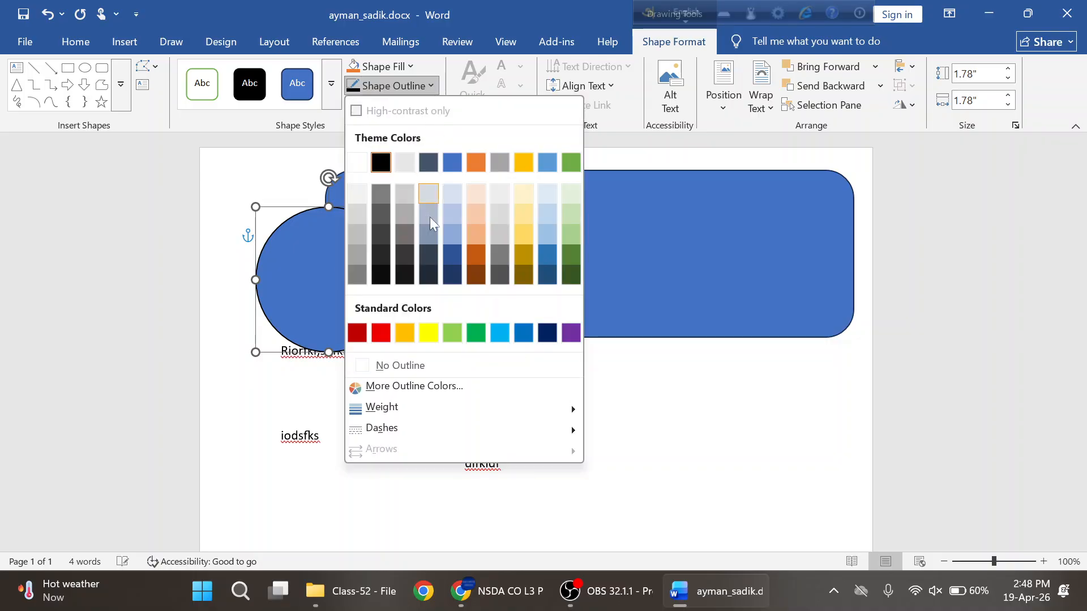
mouse_move(430, 406)
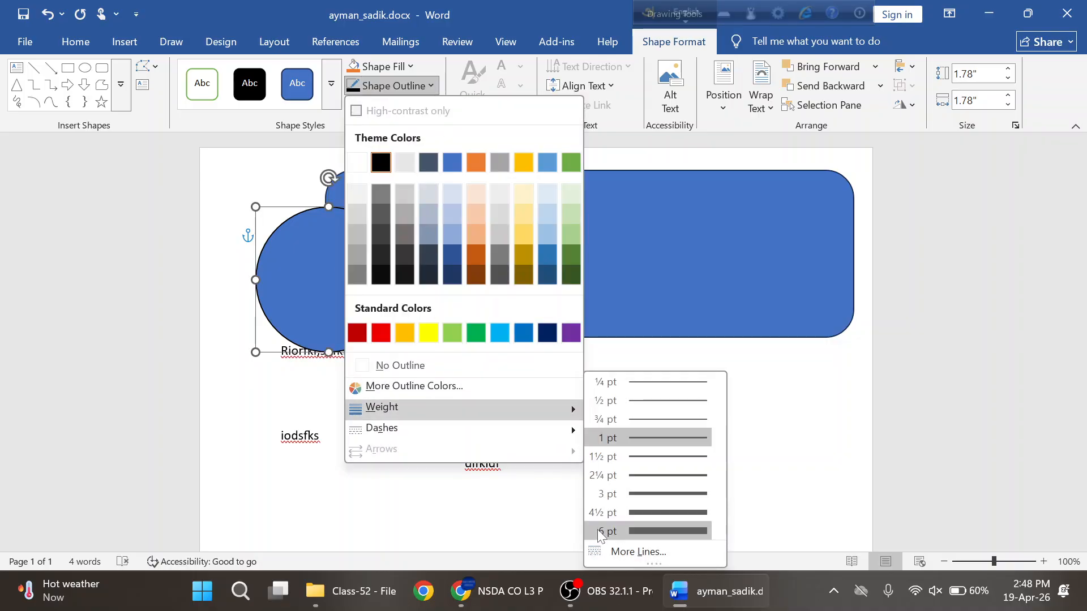
left_click(614, 531)
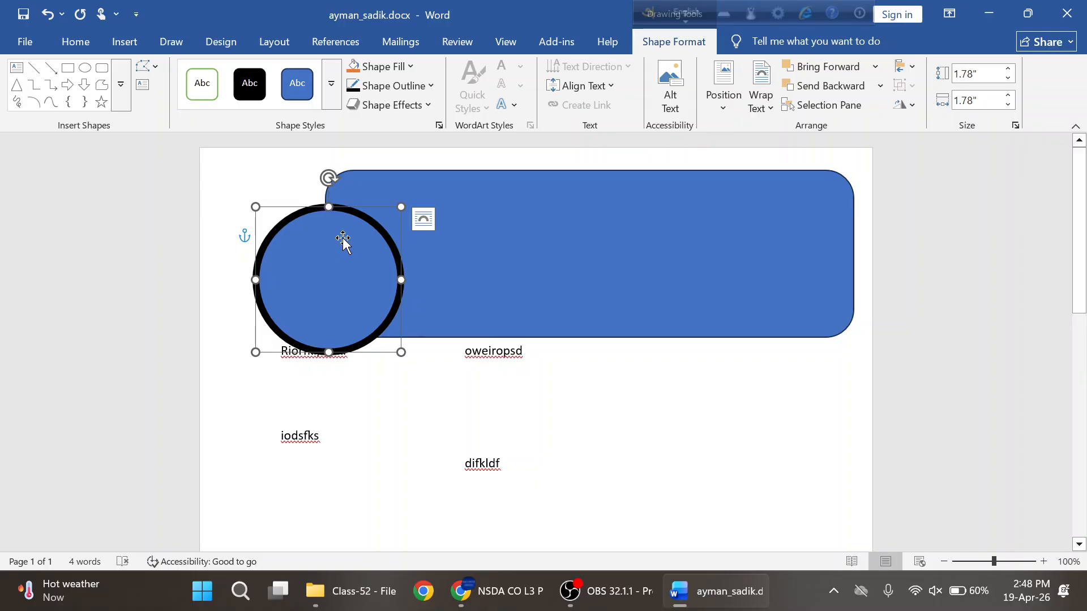
- Fill the circle with the online Man-category photo of a man in glasses
left_click(410, 66)
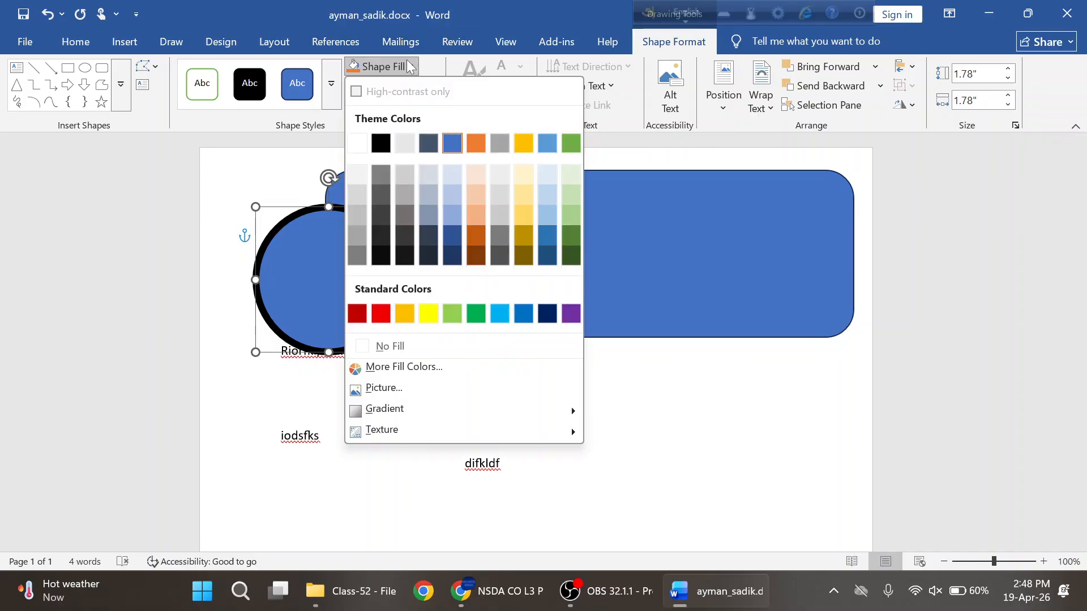
left_click(411, 388)
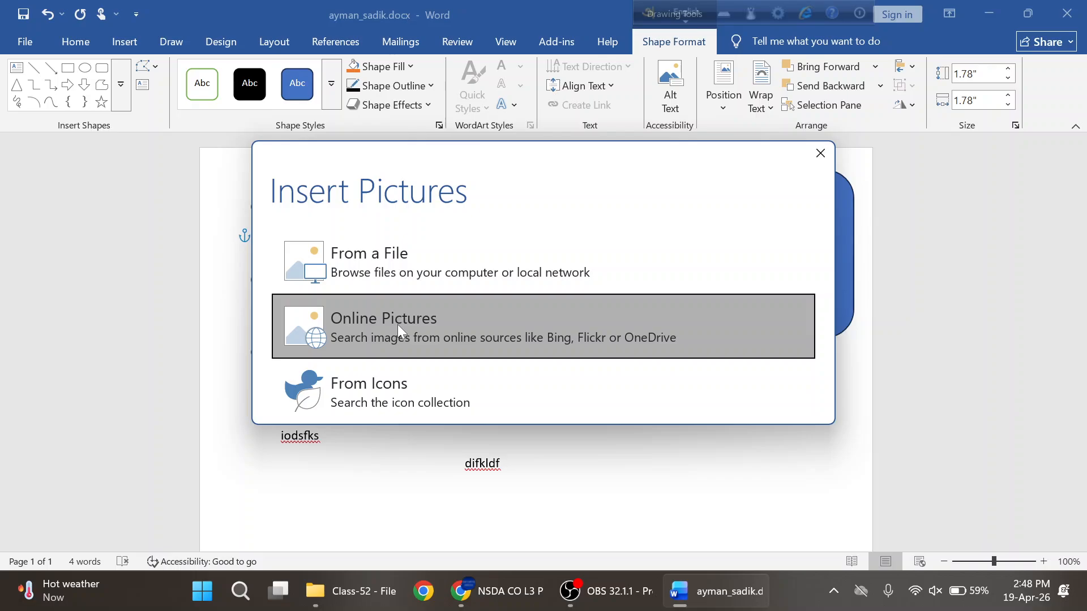
left_click(398, 324)
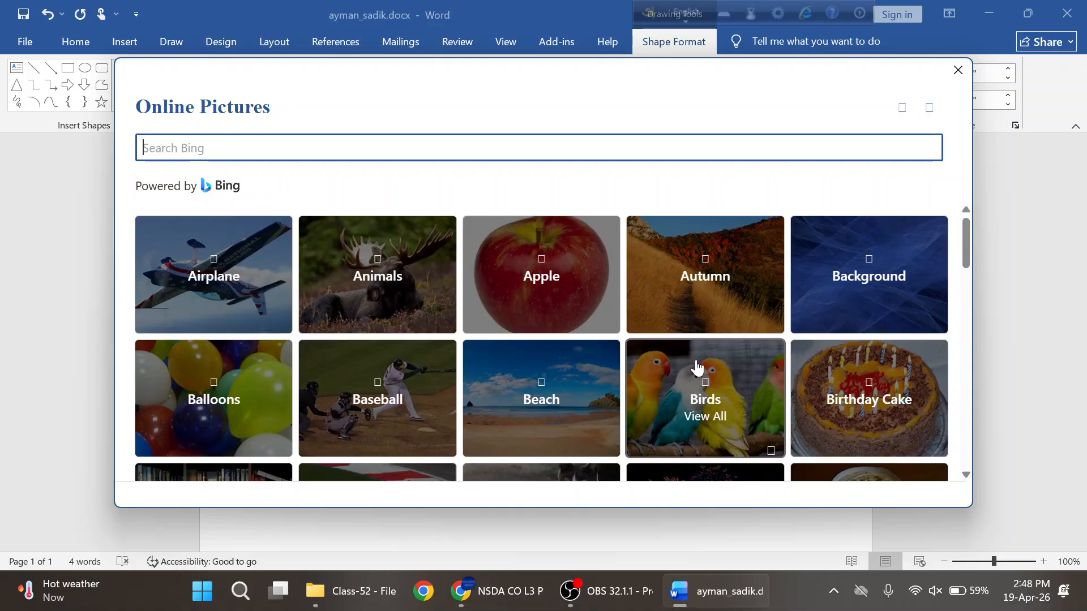
scroll(697, 369, "down", 3)
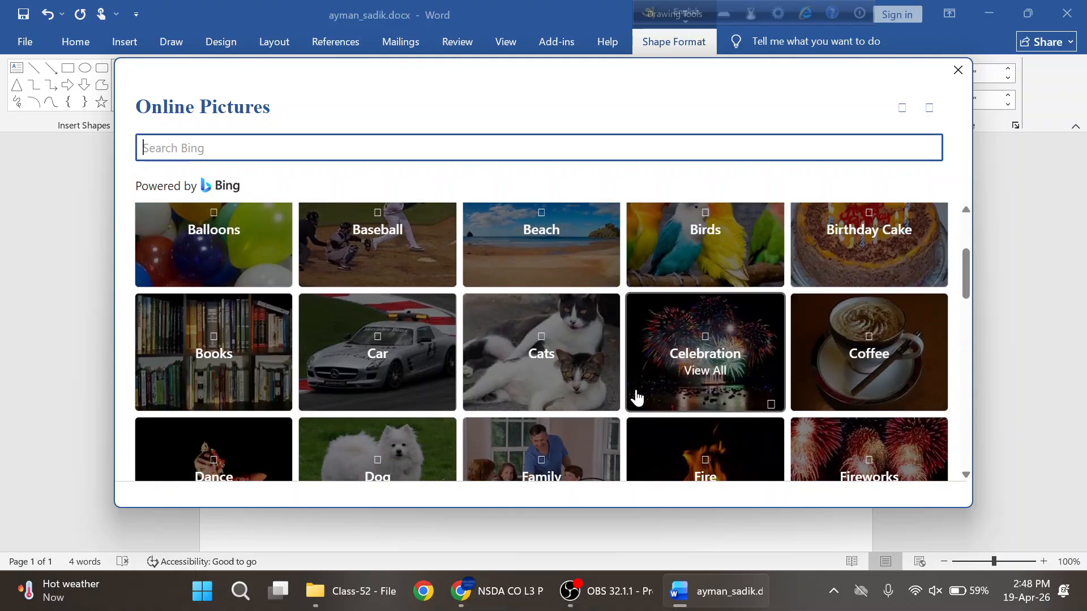
scroll(645, 396, "down", 3)
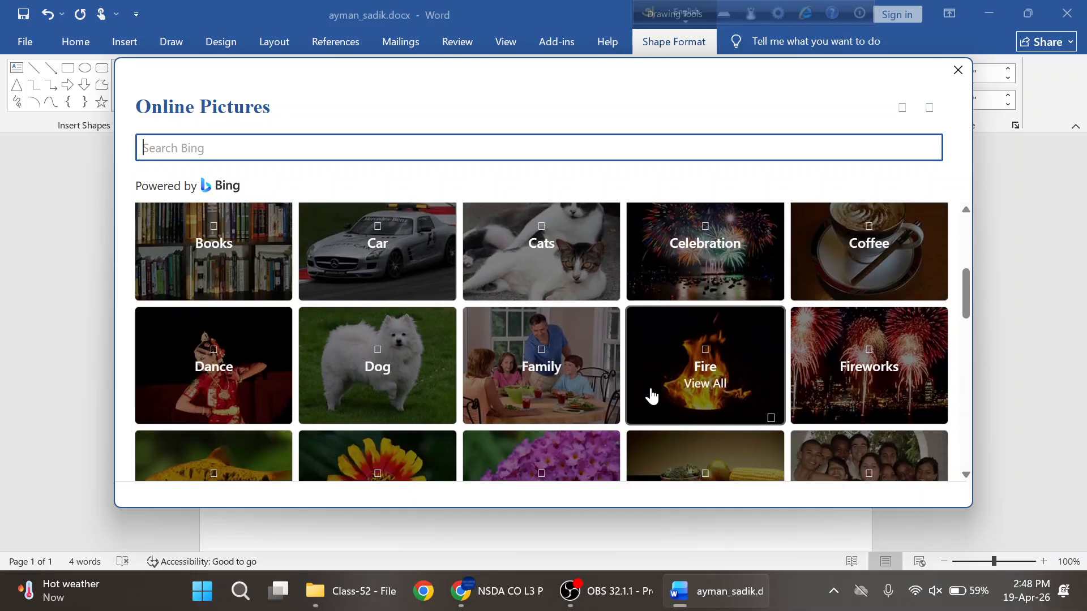
scroll(837, 399, "down", 3)
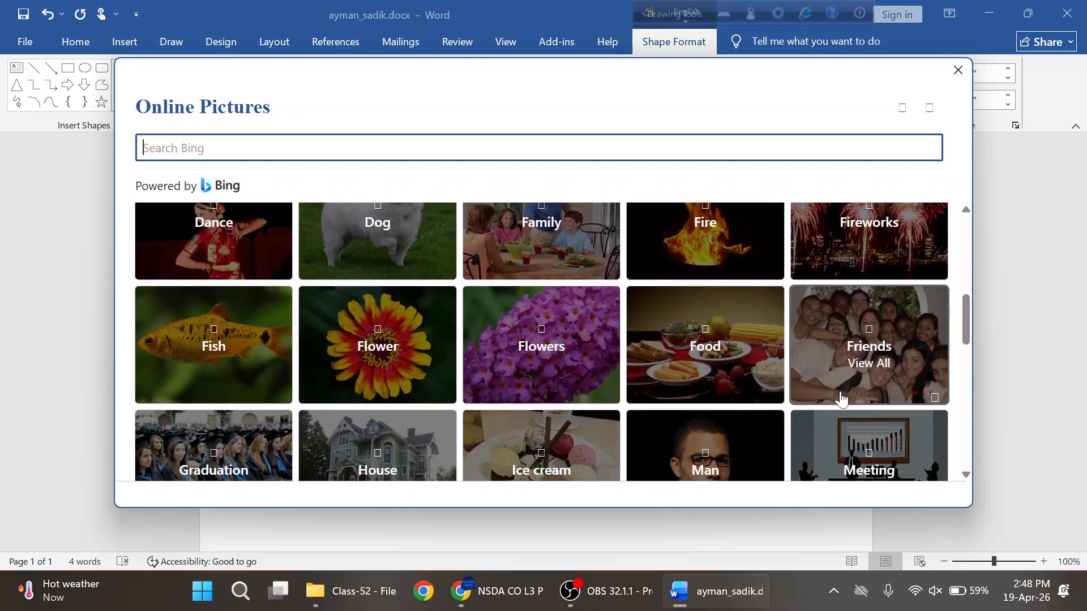
scroll(594, 393, "down", 2)
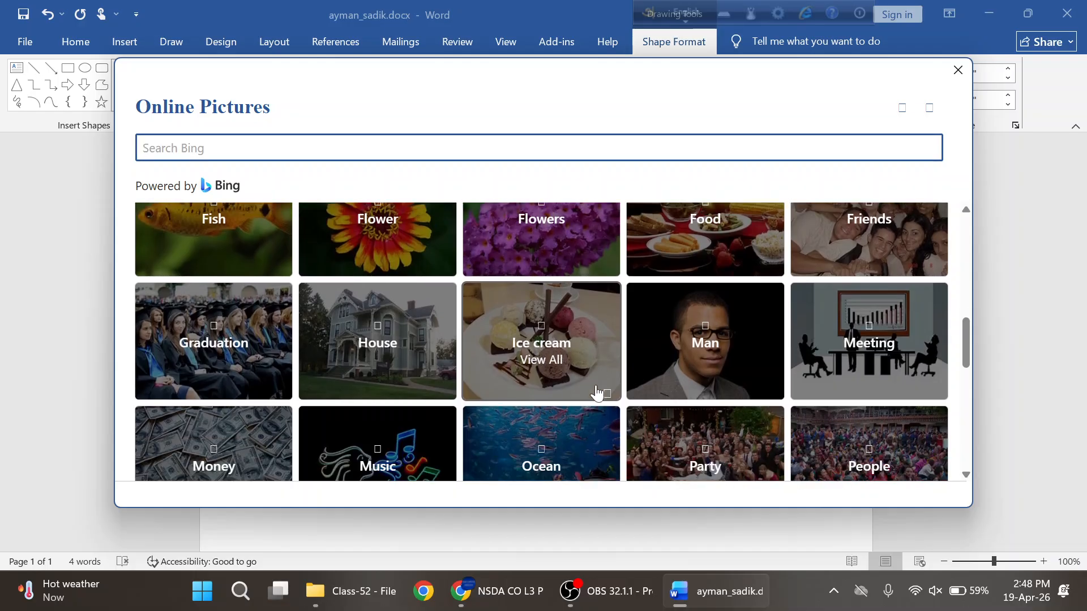
left_click(669, 306)
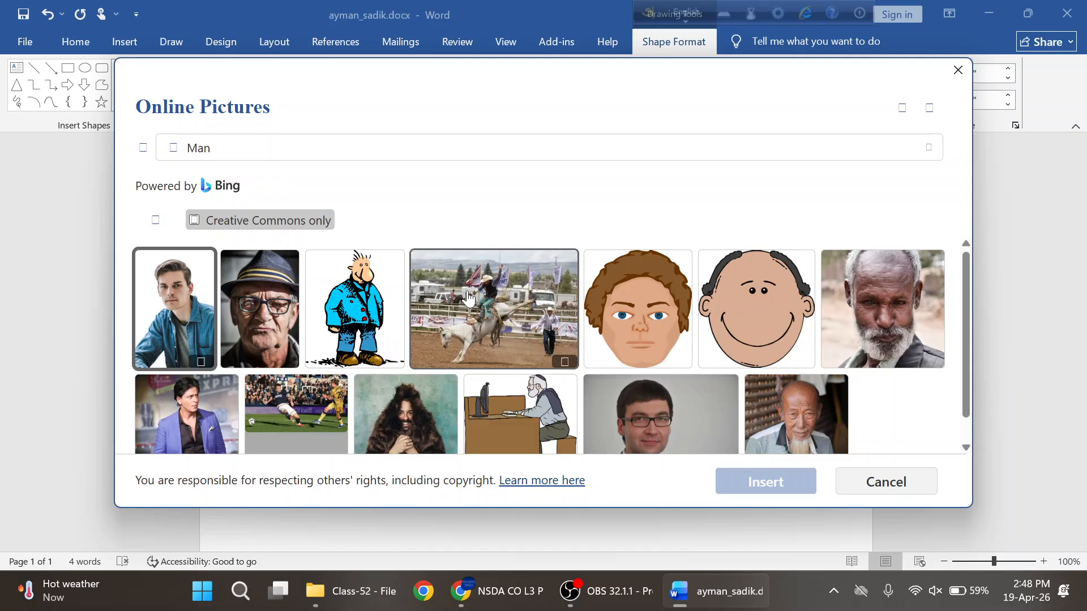
scroll(640, 326, "down", 1)
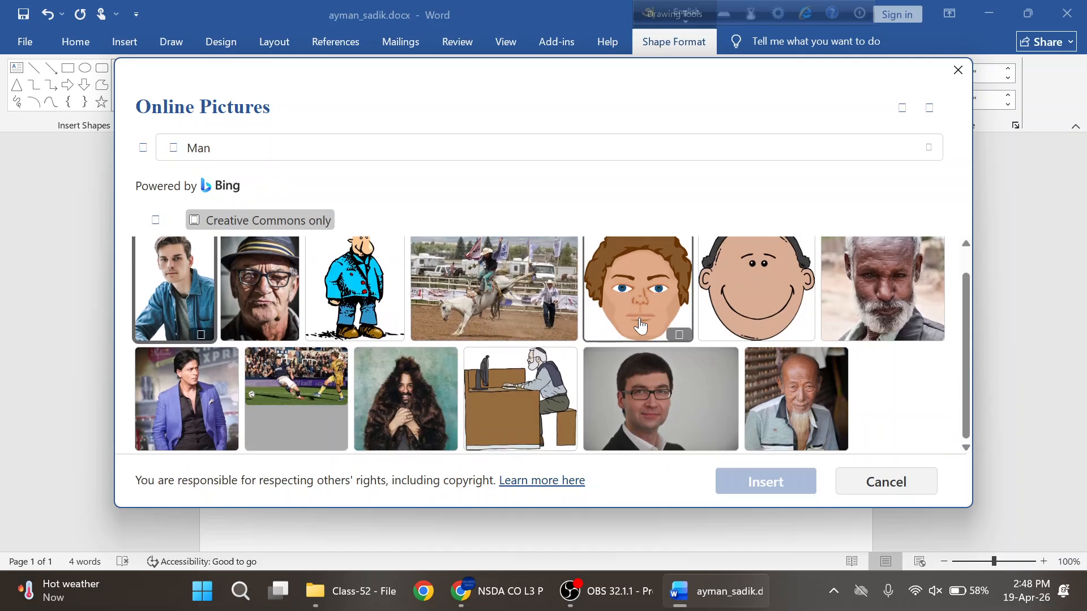
left_click(673, 396)
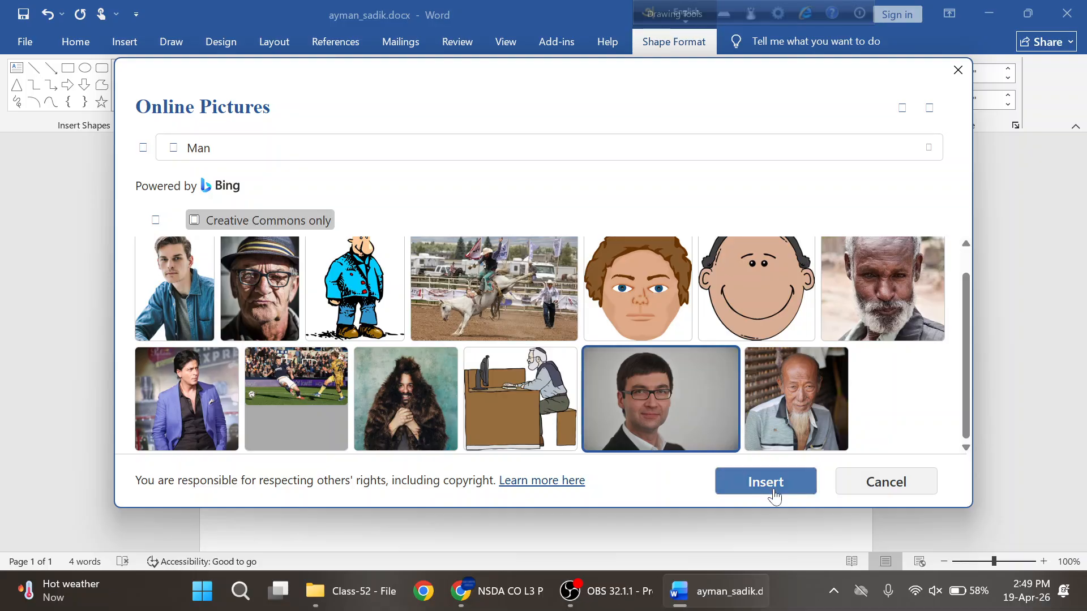
left_click(775, 497)
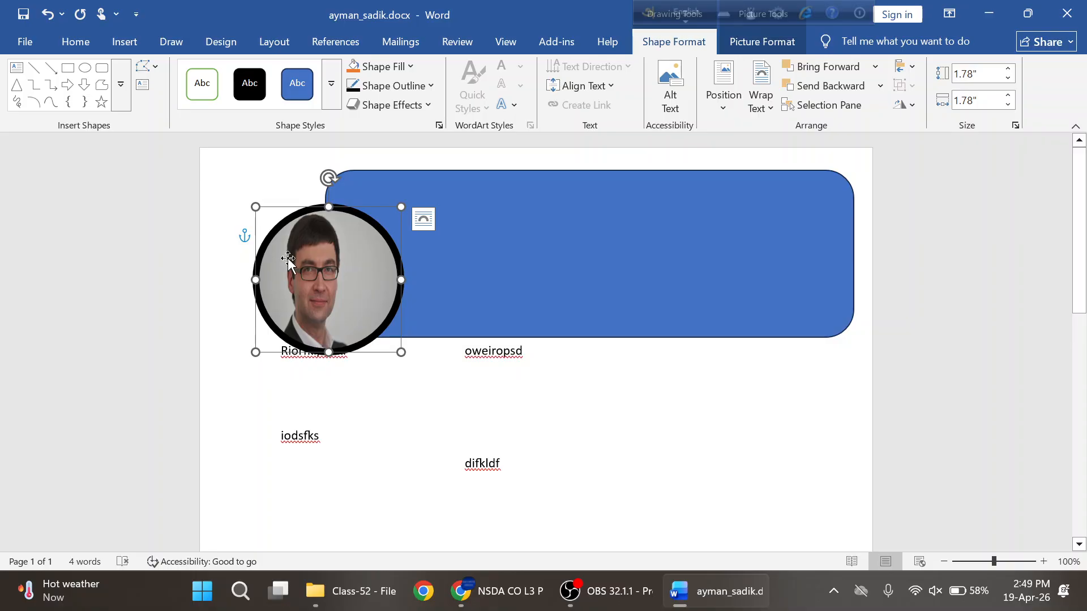
- Move the photo circle up-left over the header's left end, then view the sample CV PDF
left_click(456, 263)
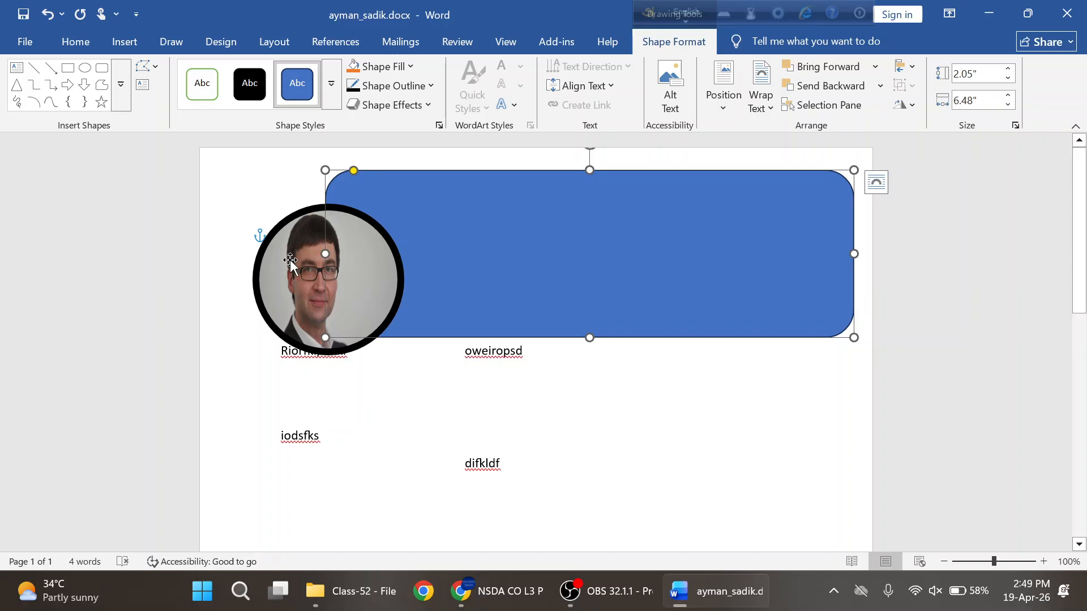
left_click(316, 263)
left_click_drag(315, 263, 299, 236)
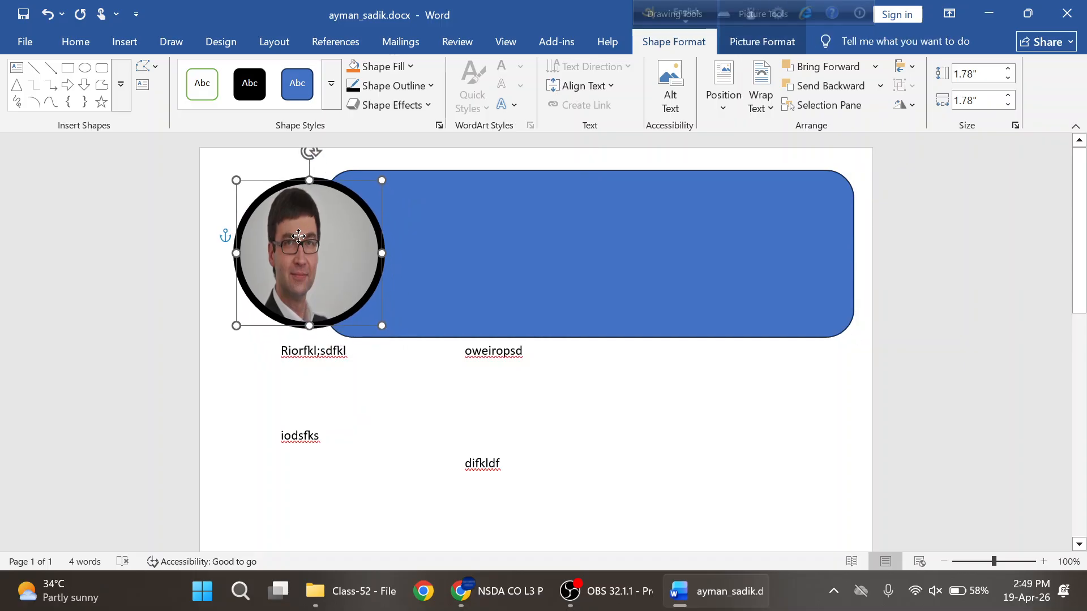
key("alt+Tab")
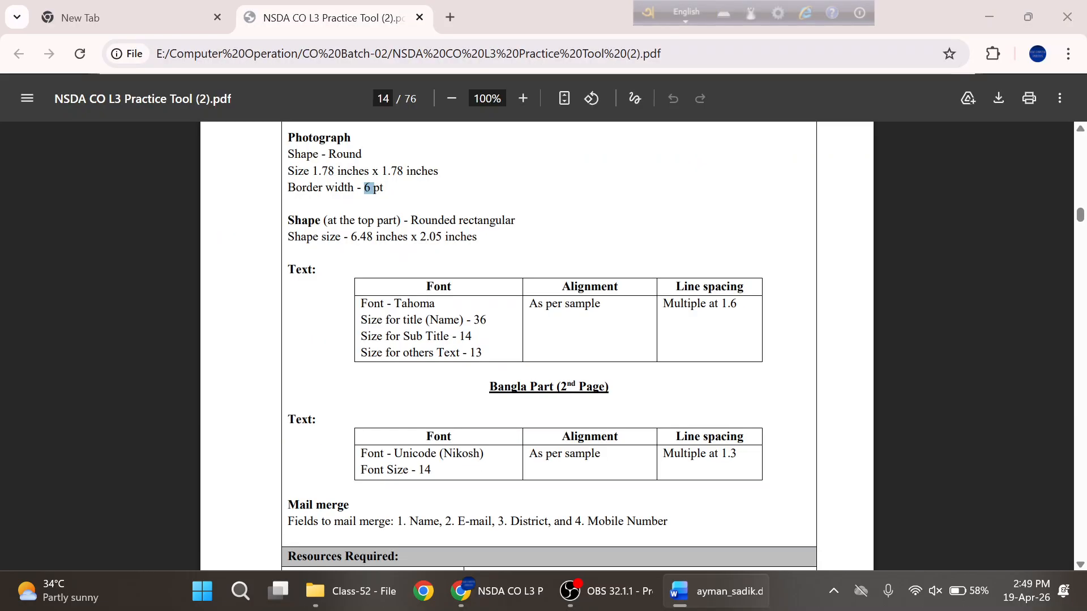
scroll(537, 339, "down", 5)
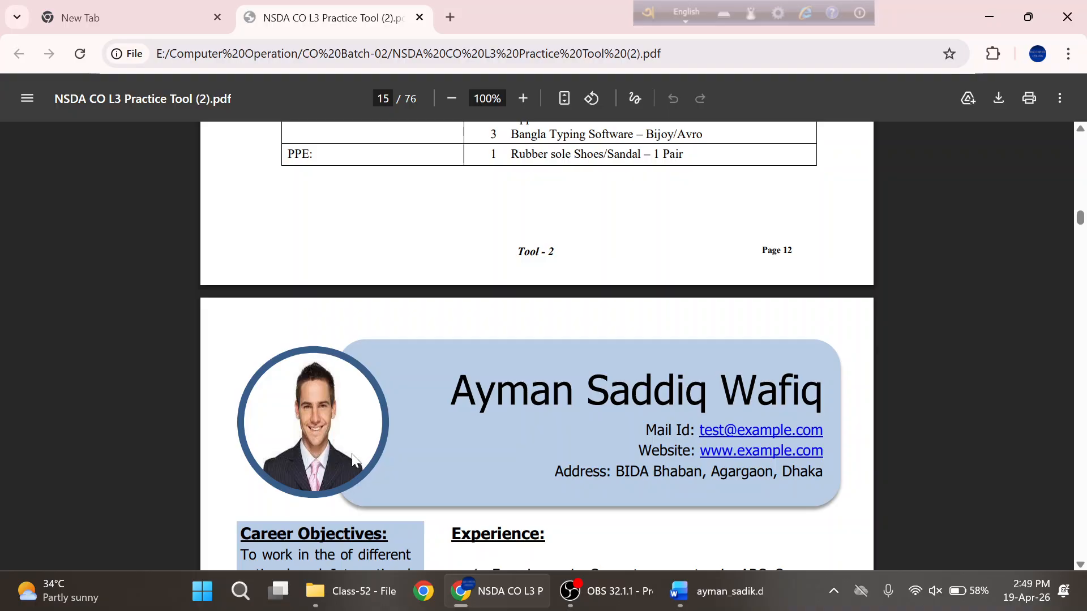
- Nudge the round photo slightly left, then return to the sample CV PDF
key("alt+Tab")
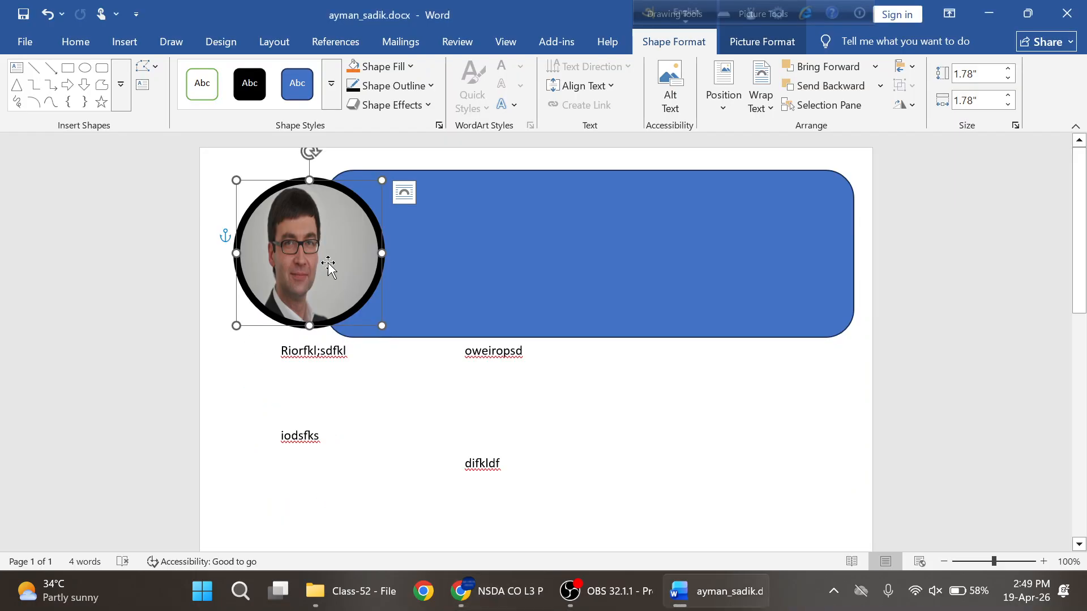
left_click_drag(317, 251, 314, 252)
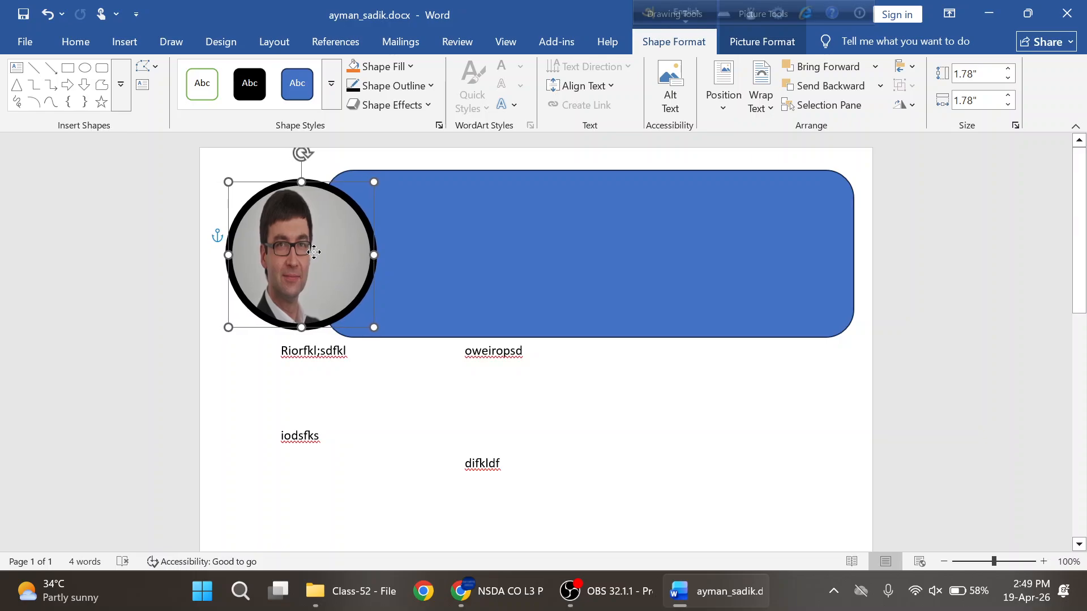
left_click(505, 267)
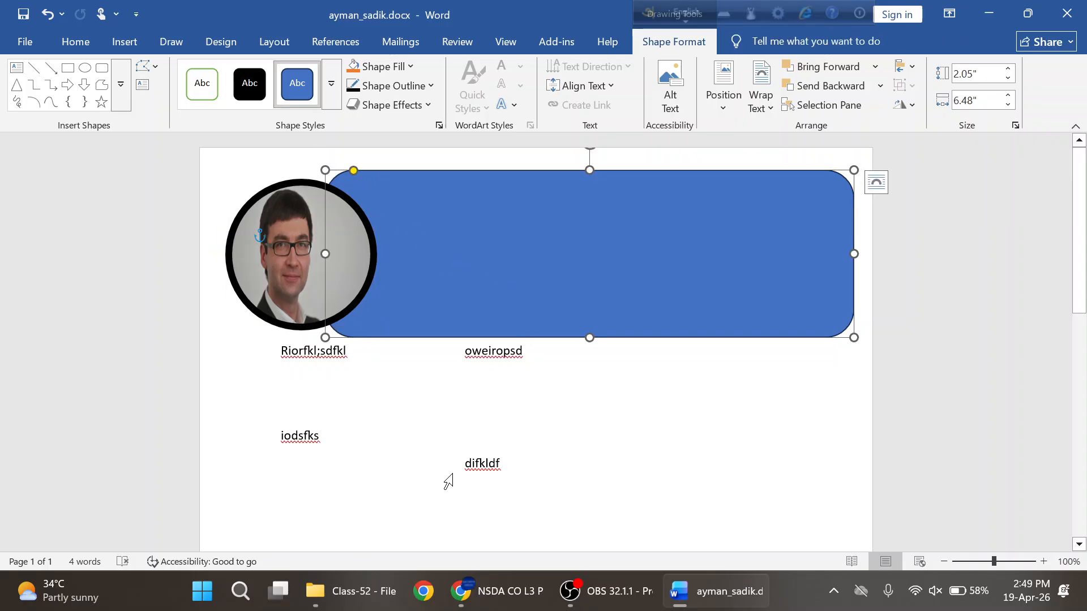
key("alt+Tab")
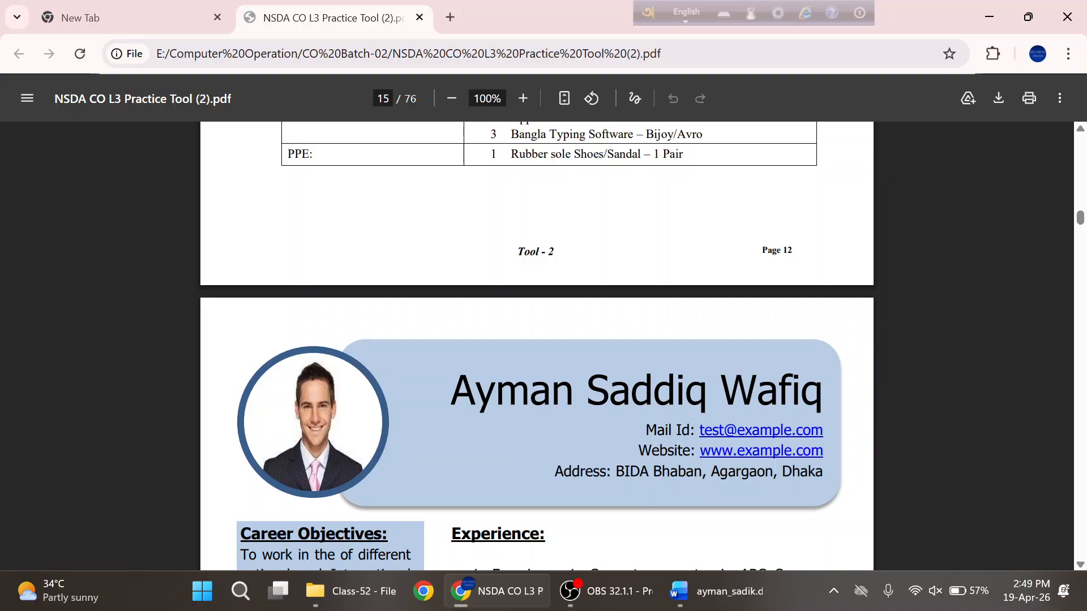
- Highlight the sample CV's name and contact lines in the PDF, then go back to Word
left_click_drag(451, 390, 824, 473)
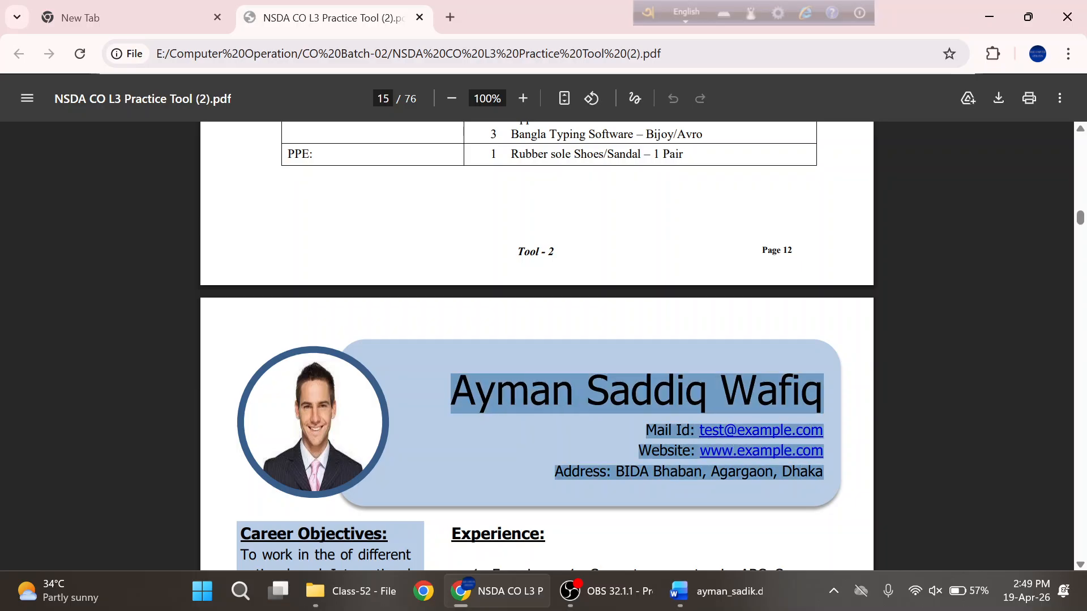
key("alt+Tab")
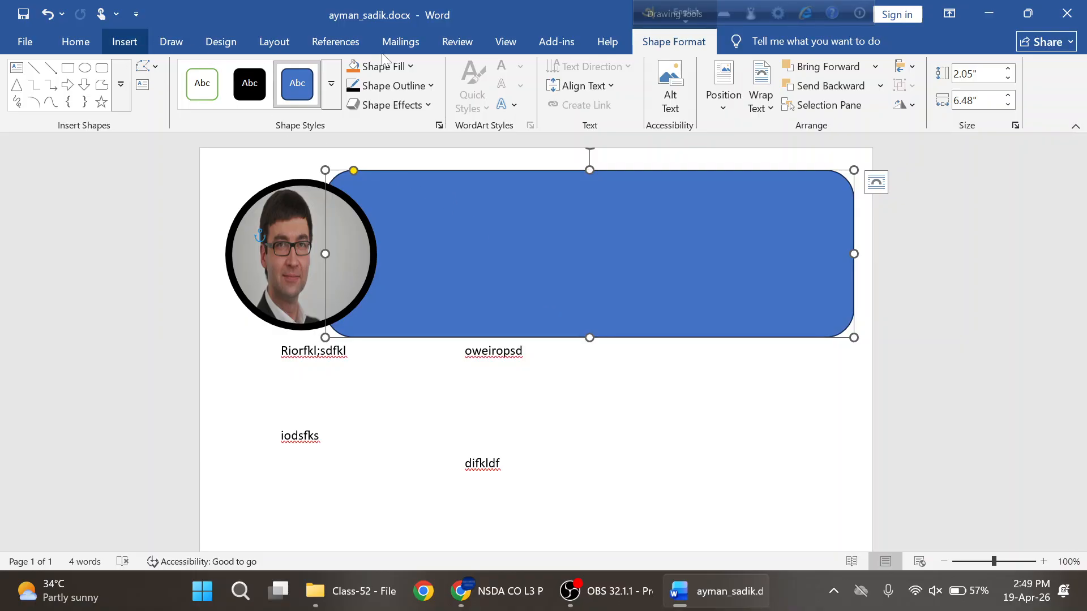
- Draw a small 1" × 0.31" text box inside the blue header rectangle
left_click(123, 42)
left_click(723, 109)
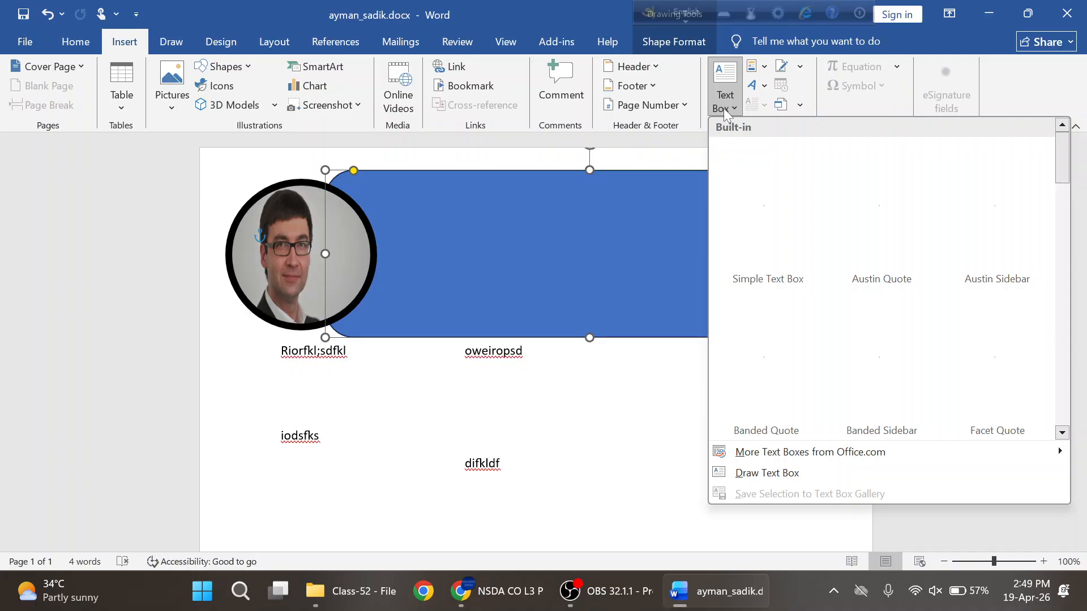
left_click(778, 473)
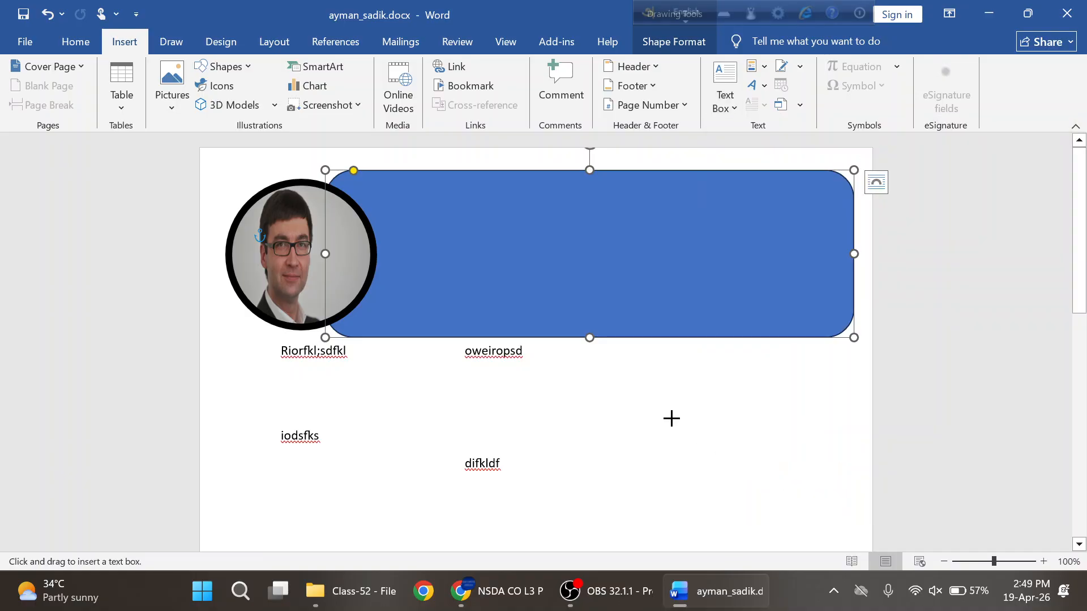
left_click(522, 216)
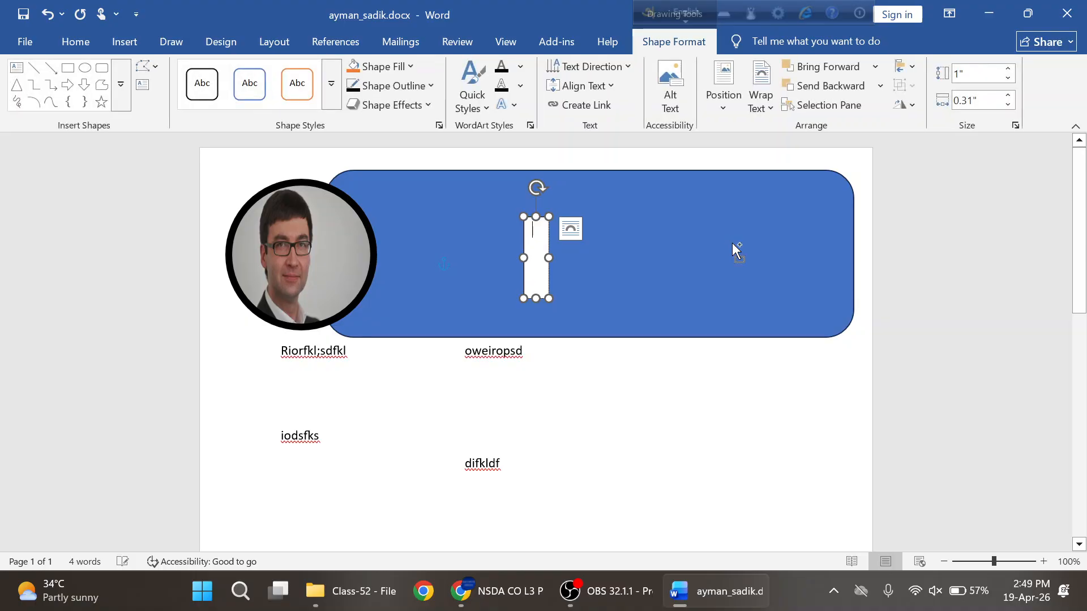
- Paste the contact details into the text box, enlarge it, and undo to restore separate lines
key("ctrl+v")
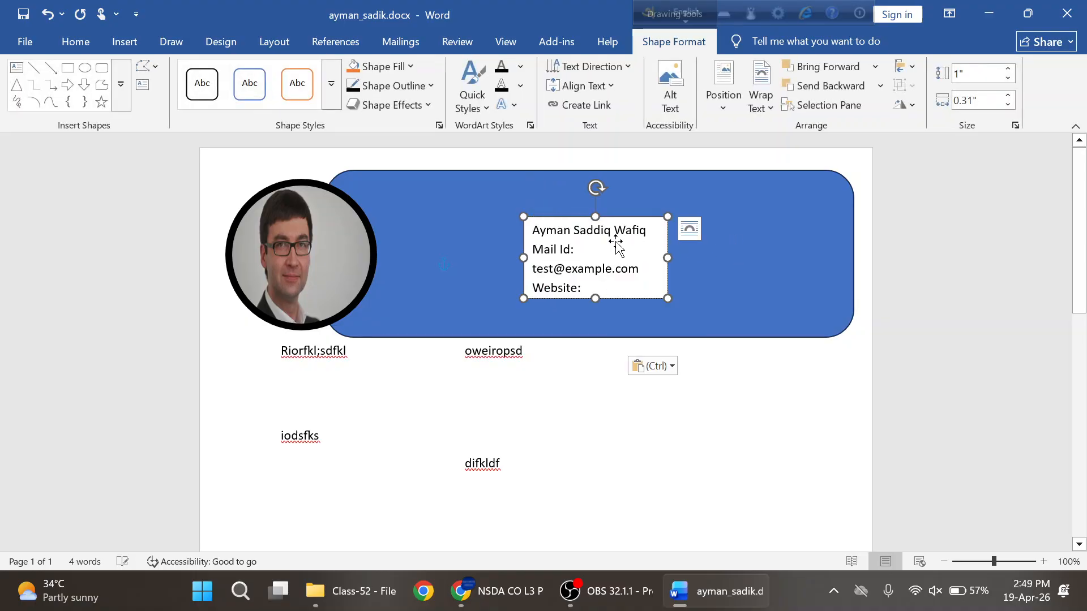
left_click_drag(668, 258, 767, 263)
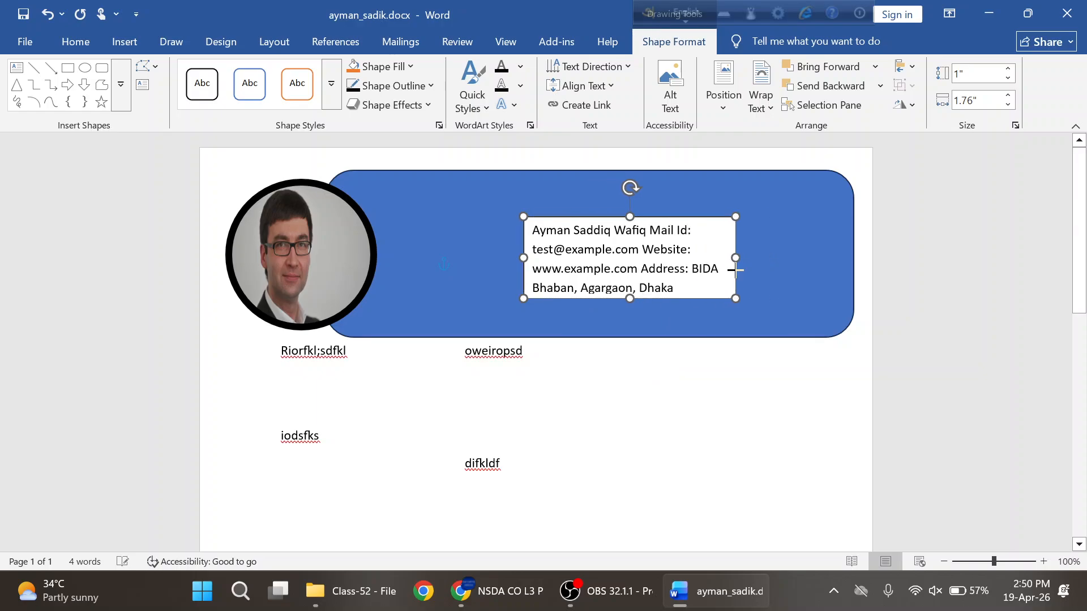
left_click_drag(630, 298, 631, 330)
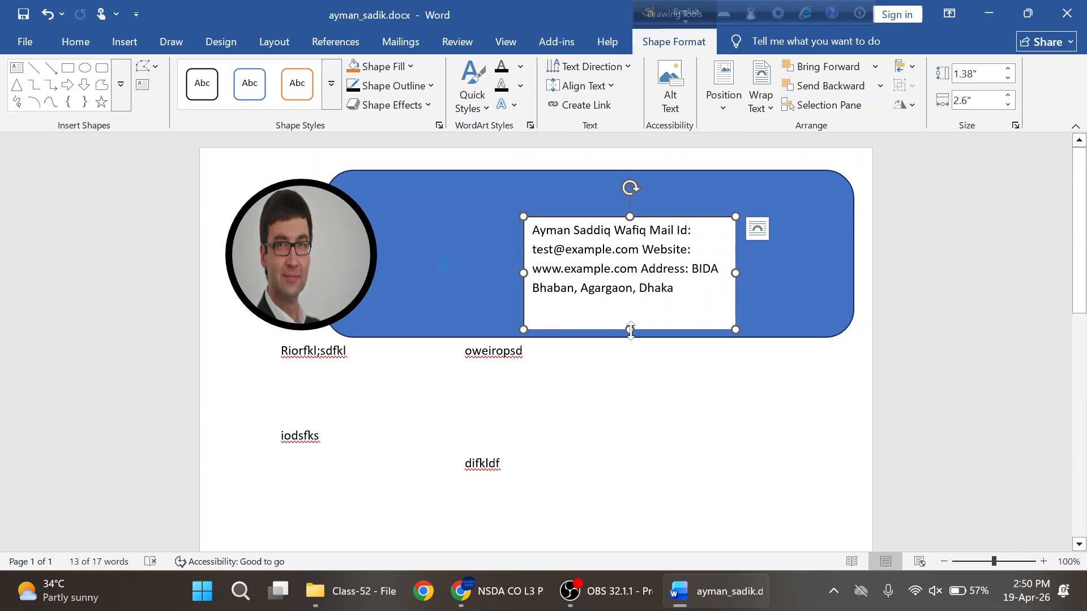
key("alt+Tab")
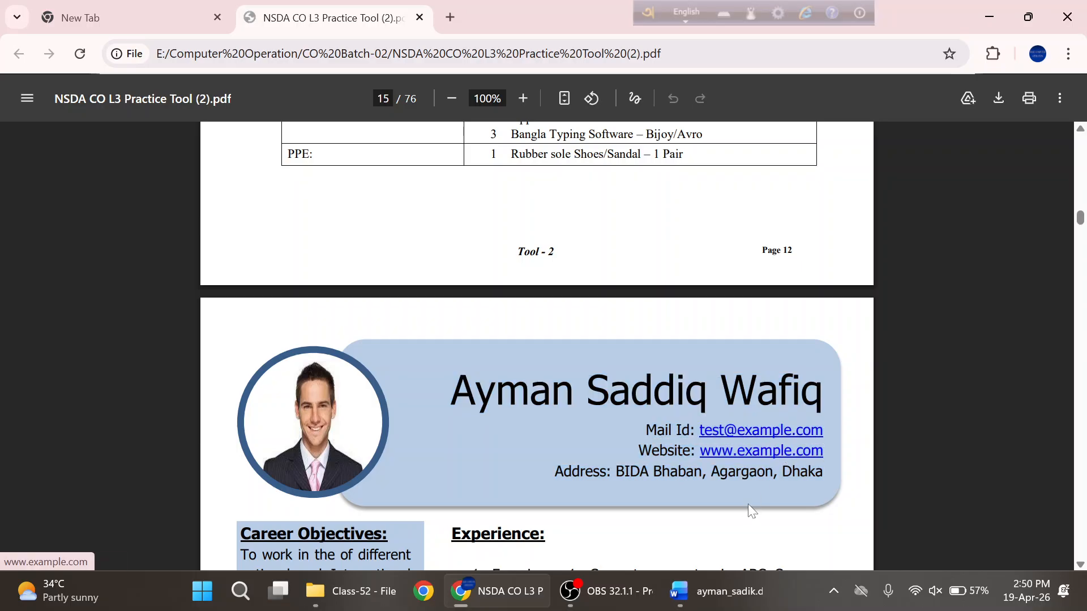
key("alt+Tab")
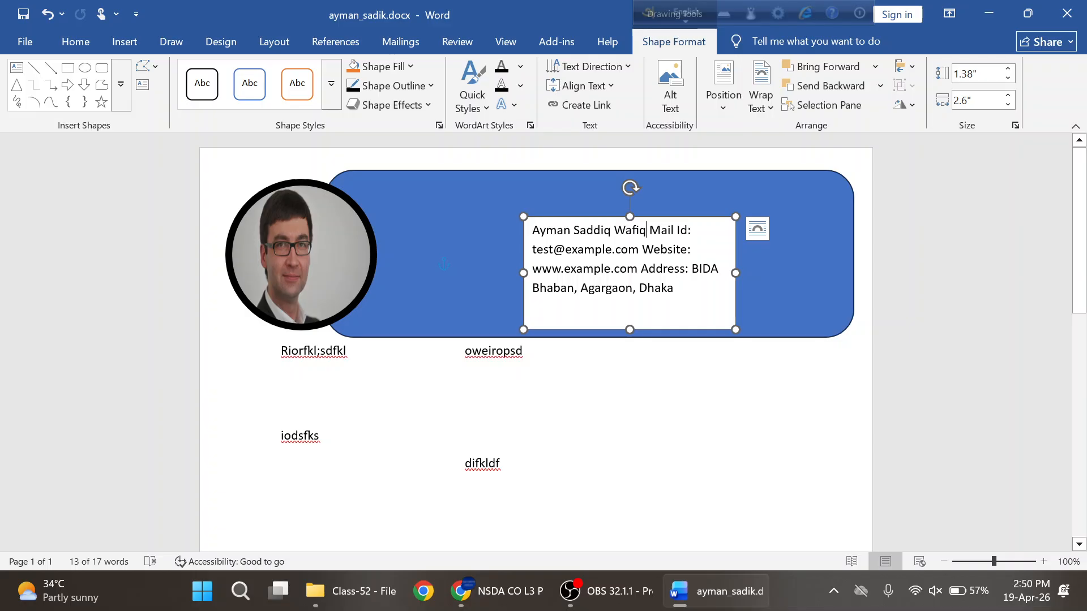
left_click(737, 255)
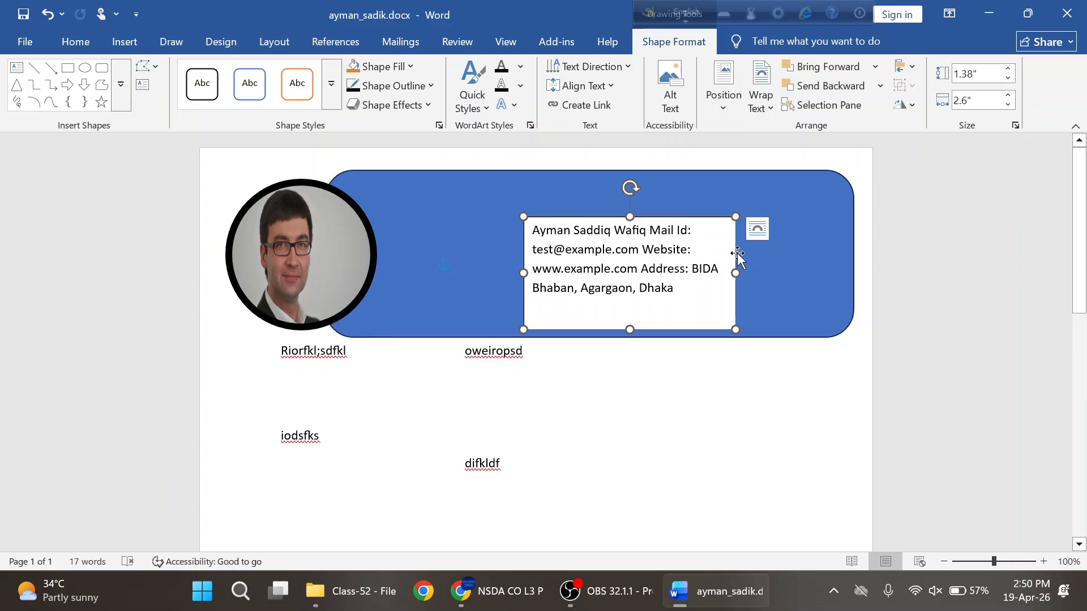
key("ctrl+z")
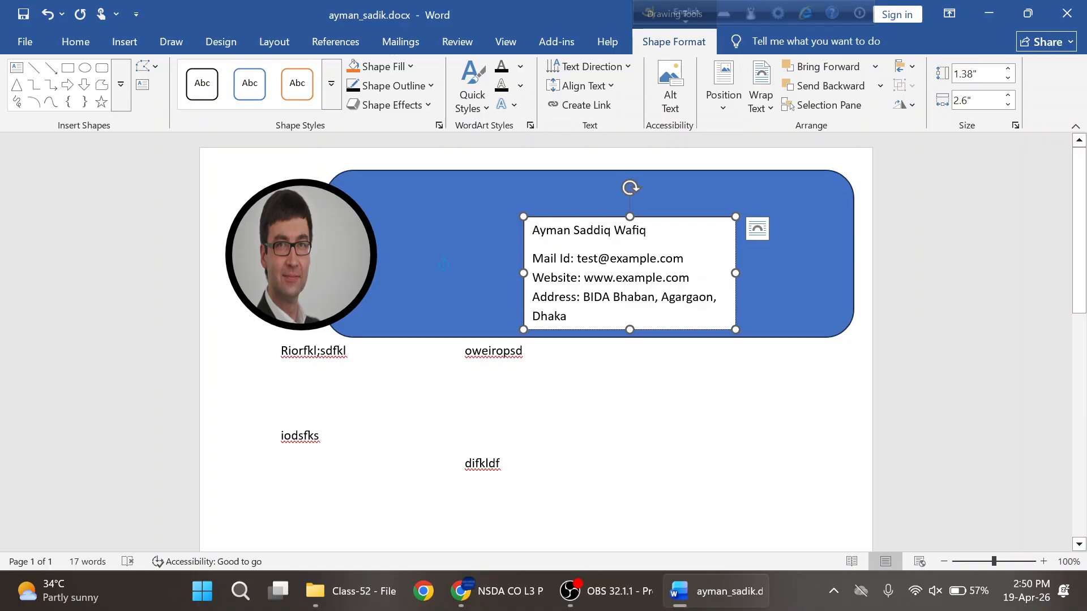
- Widen the text box slightly and put Website and Address on their own lines
key("alt+Tab")
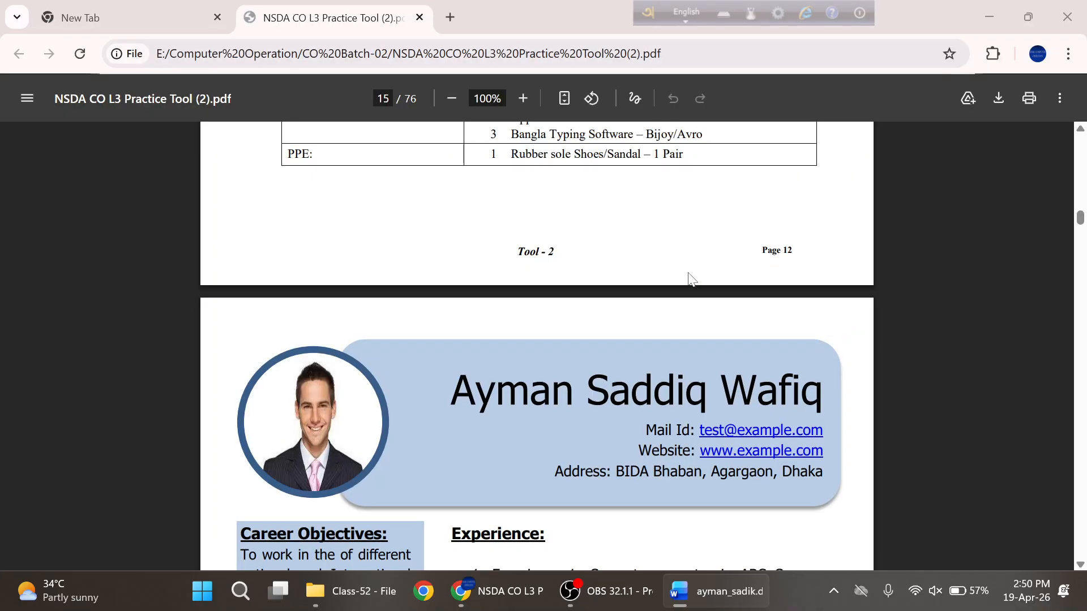
key("alt+Tab")
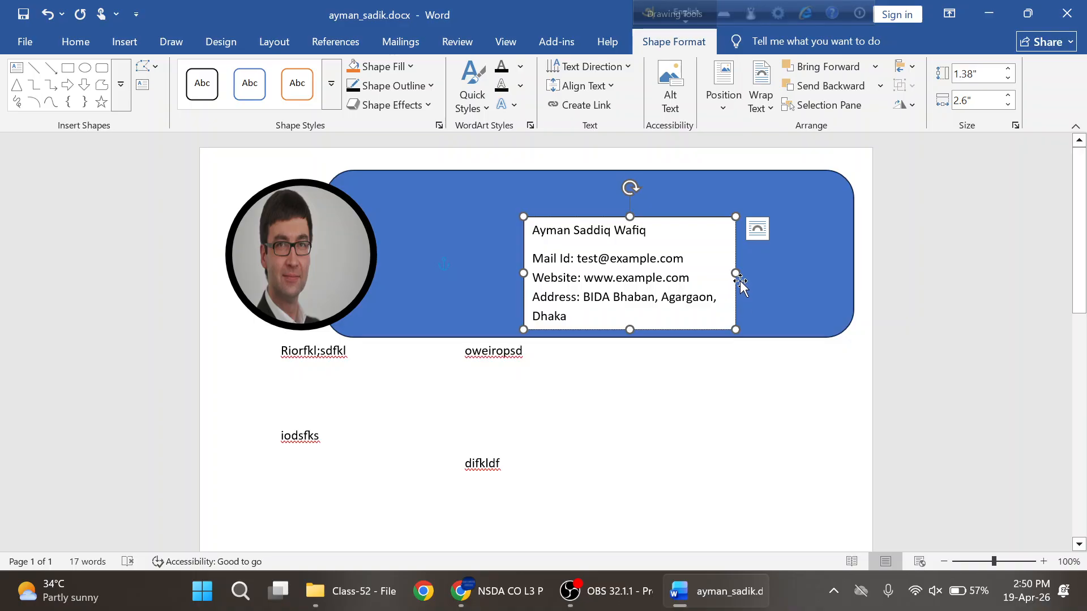
left_click_drag(736, 273, 821, 276)
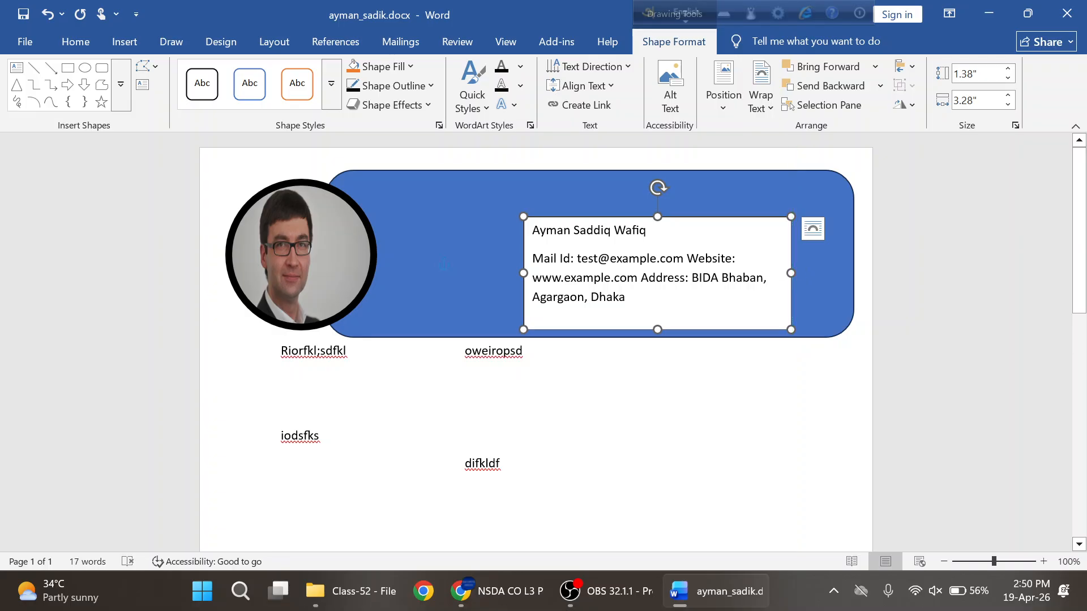
key("Return")
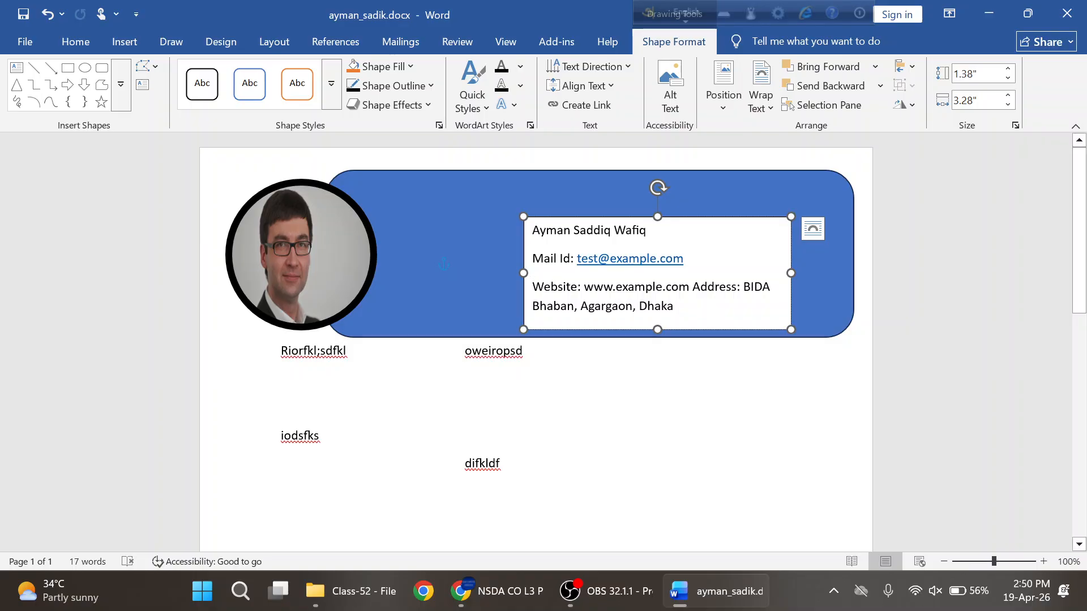
key("Return")
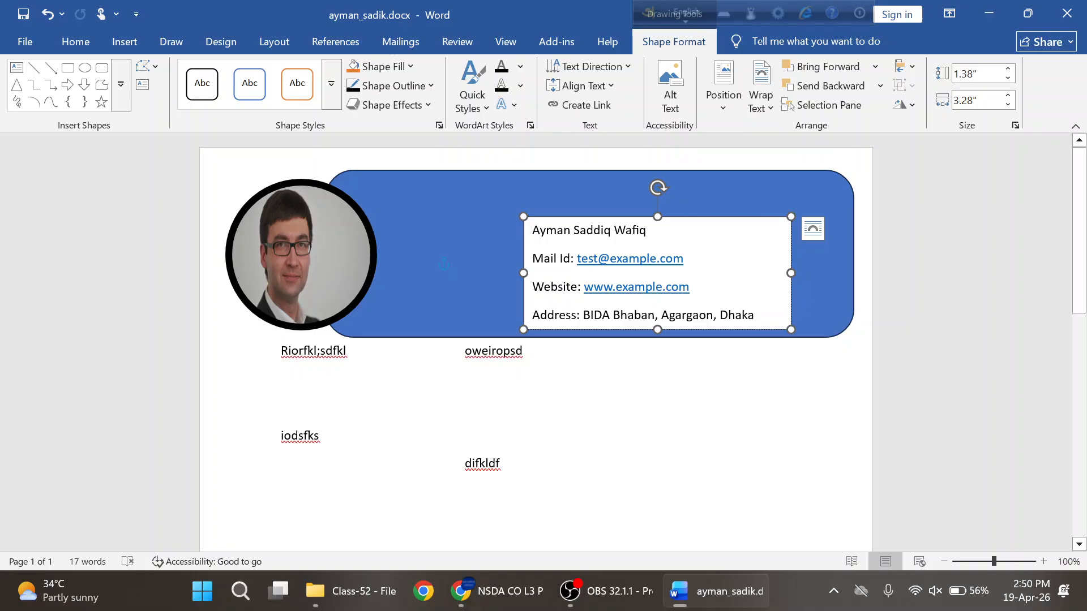
- Review the PDF's font size specs for title, subtitle and other text
key("alt+Tab")
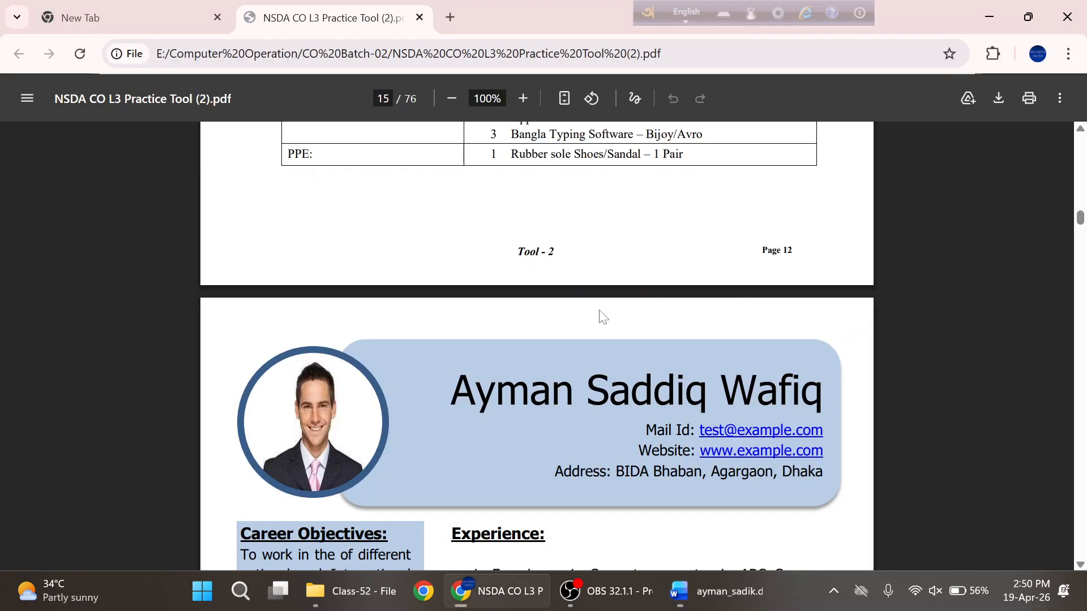
scroll(588, 327, "up", 3)
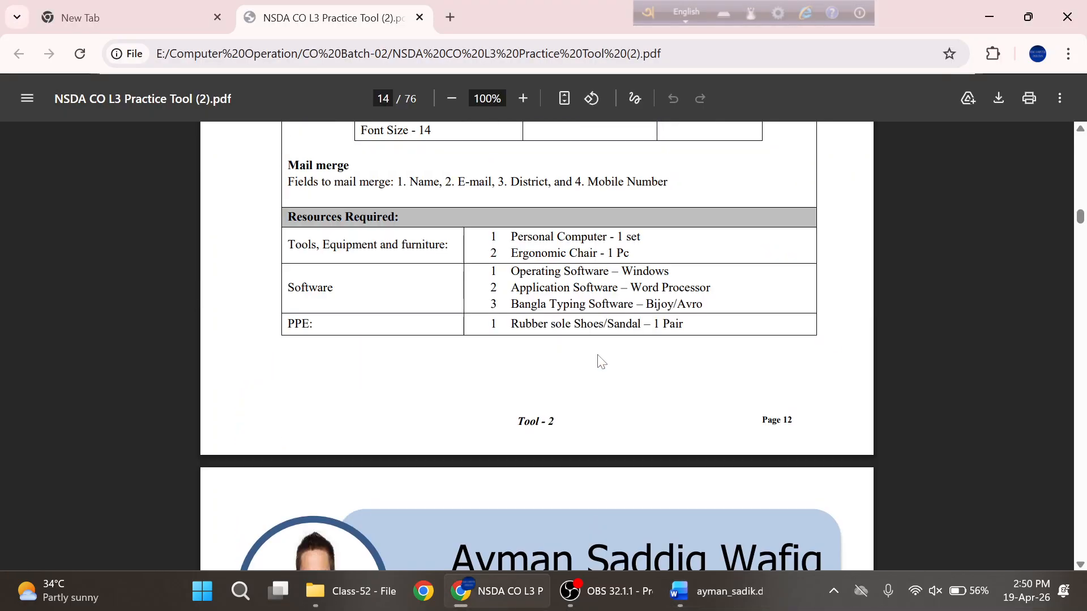
scroll(602, 362, "up", 5)
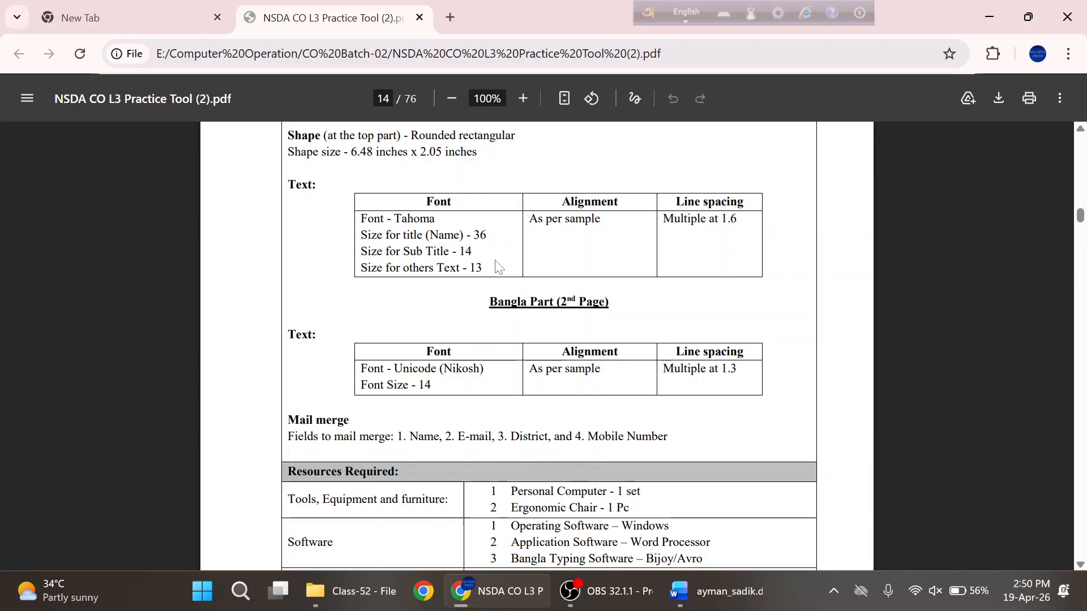
double_click(480, 235)
left_click(481, 237)
left_click_drag(459, 252, 483, 269)
left_click(485, 268)
key("alt+Tab")
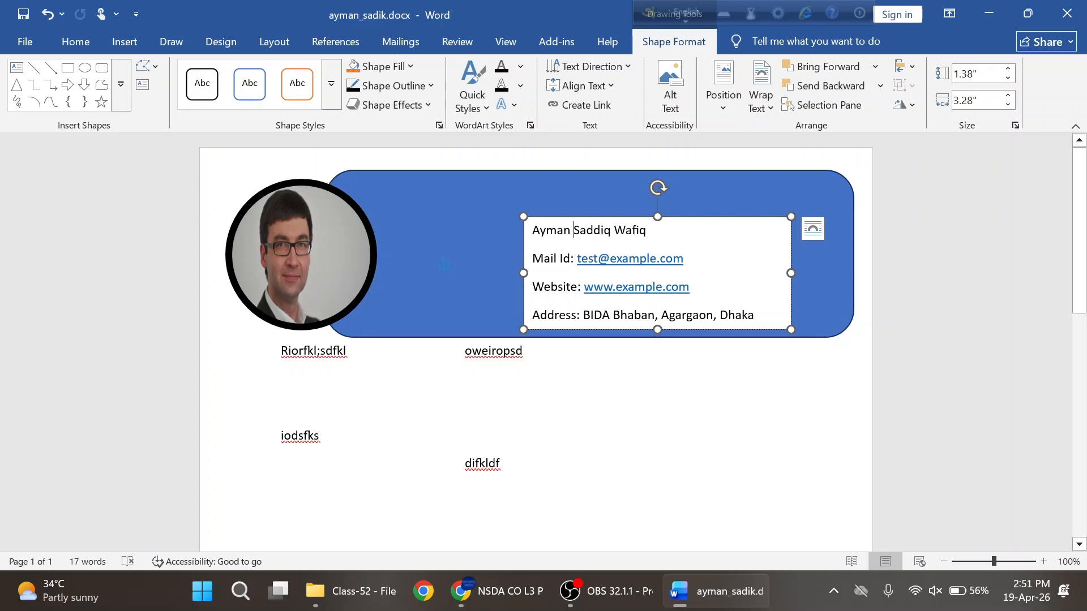
- Set all the header text box text to Tahoma
key("ctrl+a")
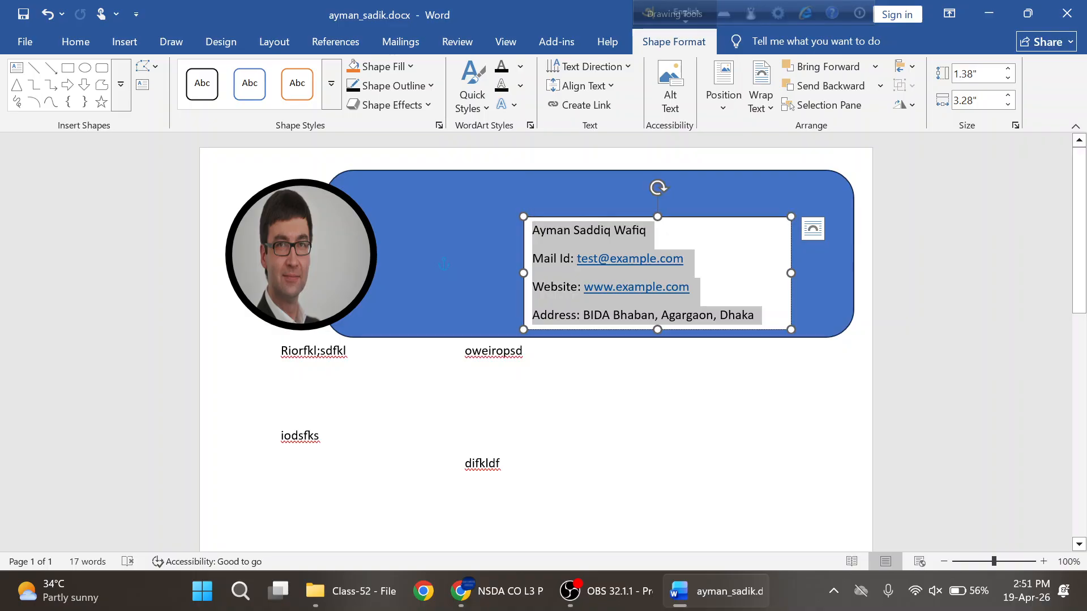
left_click(76, 41)
left_click(182, 73)
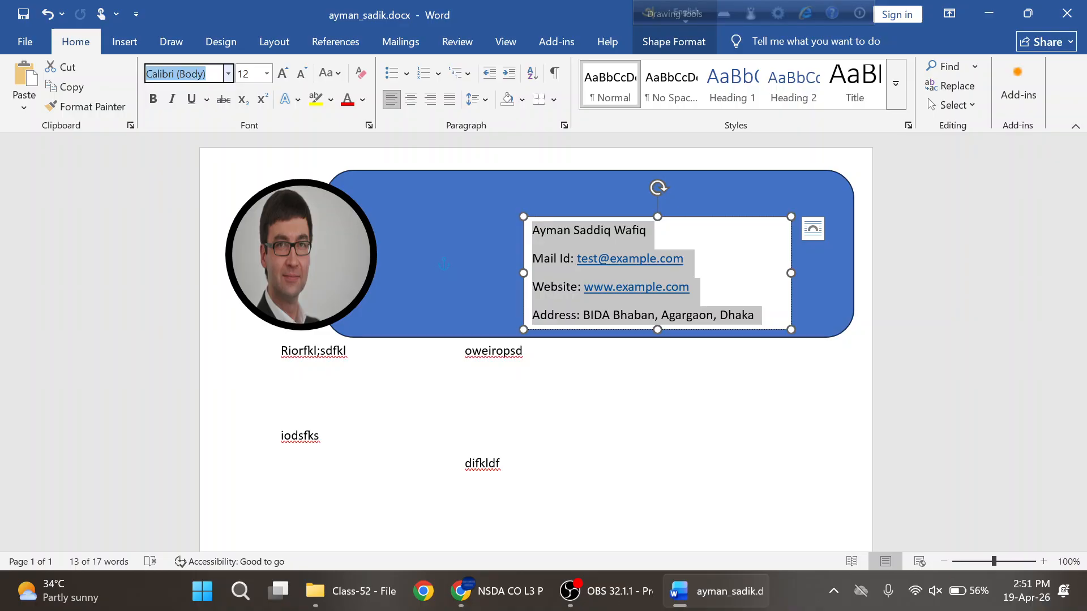
type("Tahoma")
key("Return")
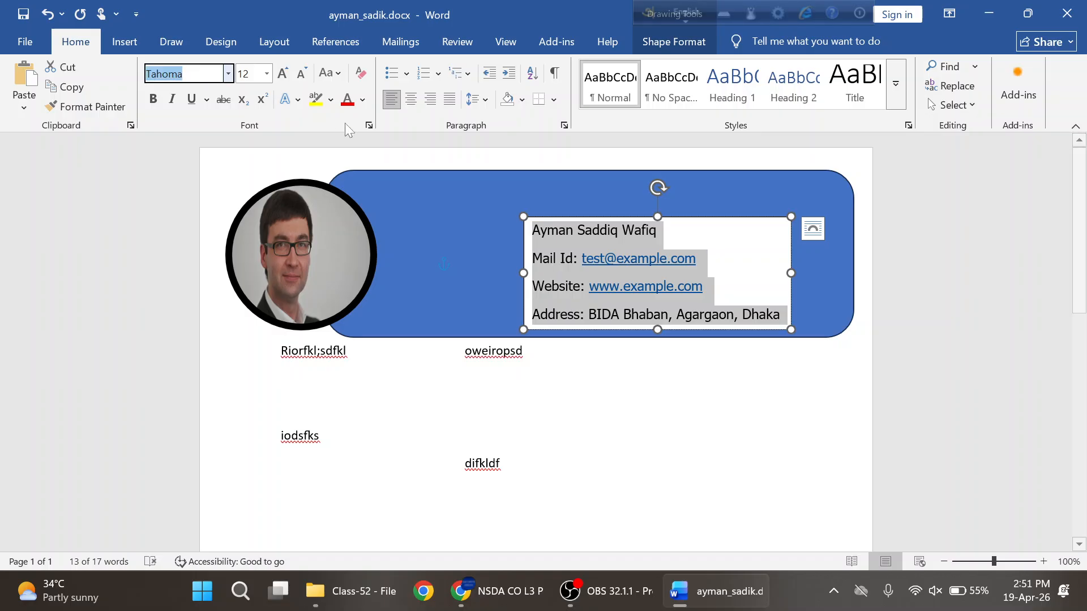
- Enlarge the name line in the header to 36 pt
left_click(679, 238)
left_click_drag(658, 231, 532, 231)
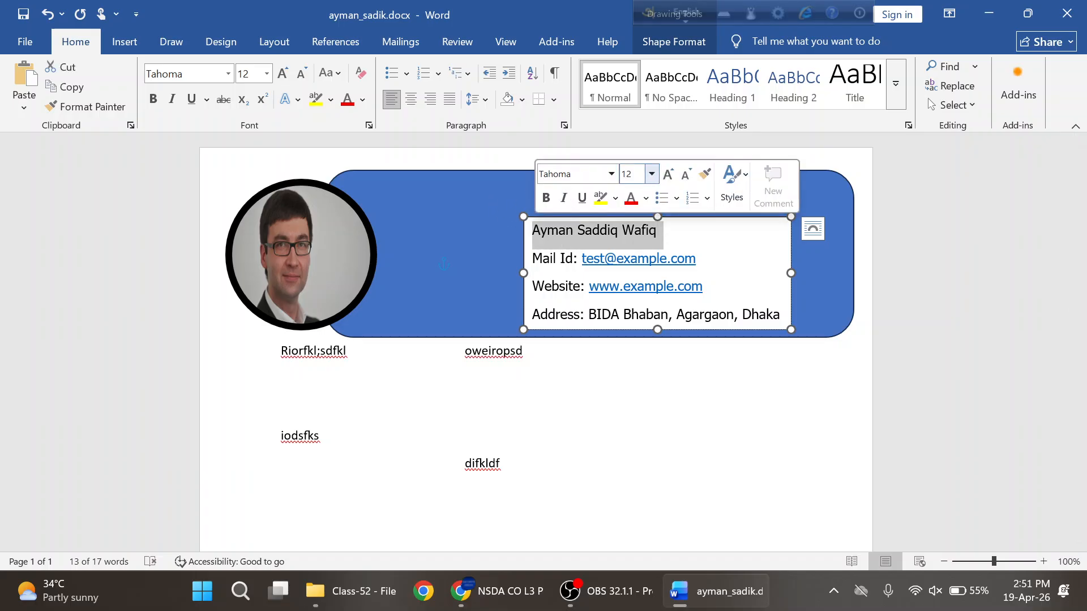
left_click(248, 74)
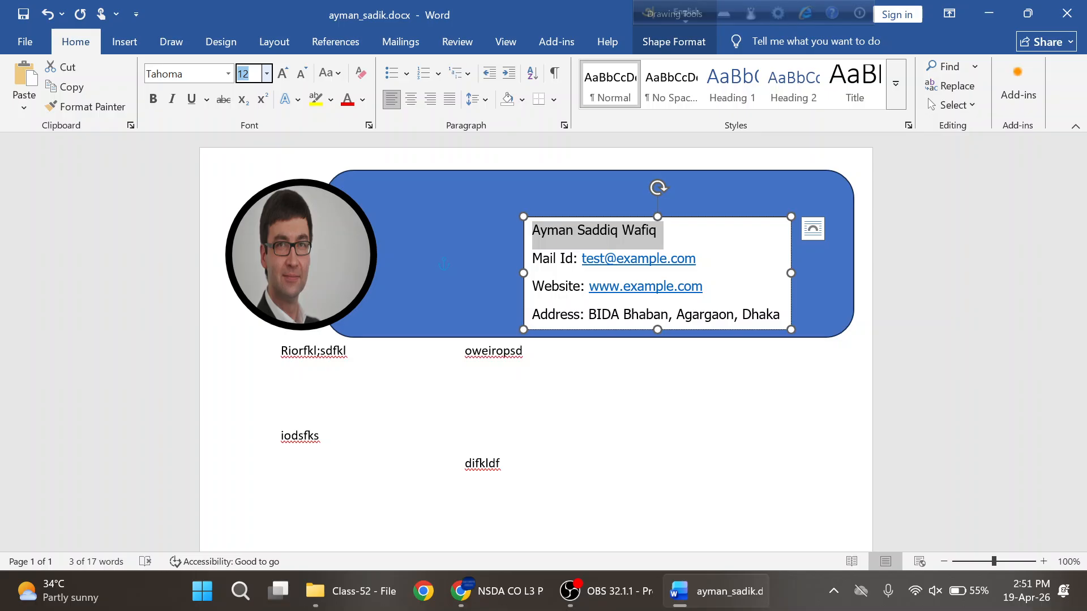
type("36")
key("Return")
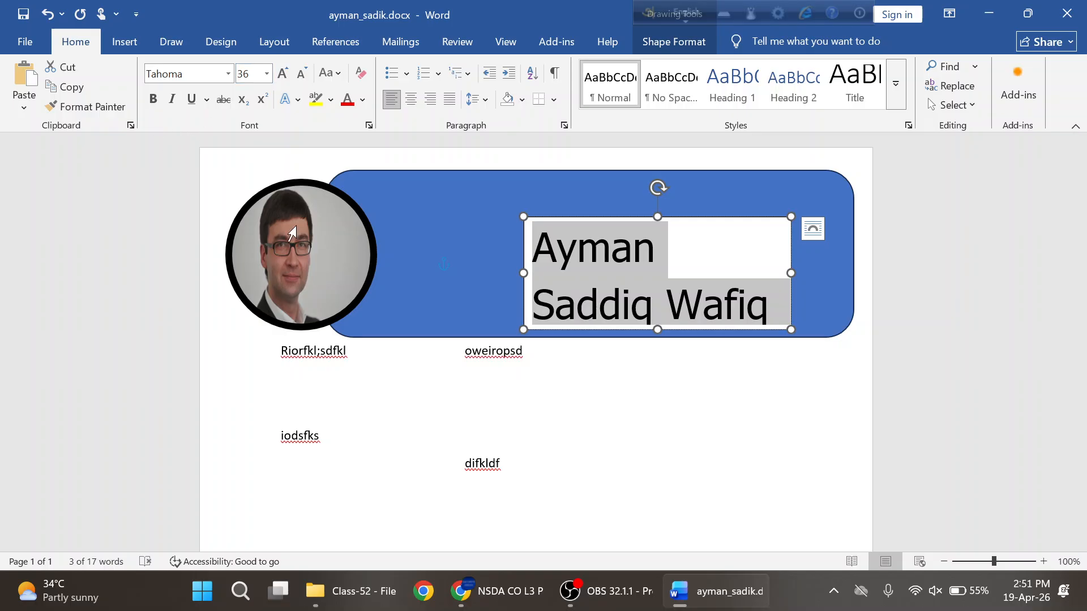
- Widen the contact text box leftward, move it up, and extend it down to show Website
left_click(435, 273)
left_click_drag(434, 273, 381, 264)
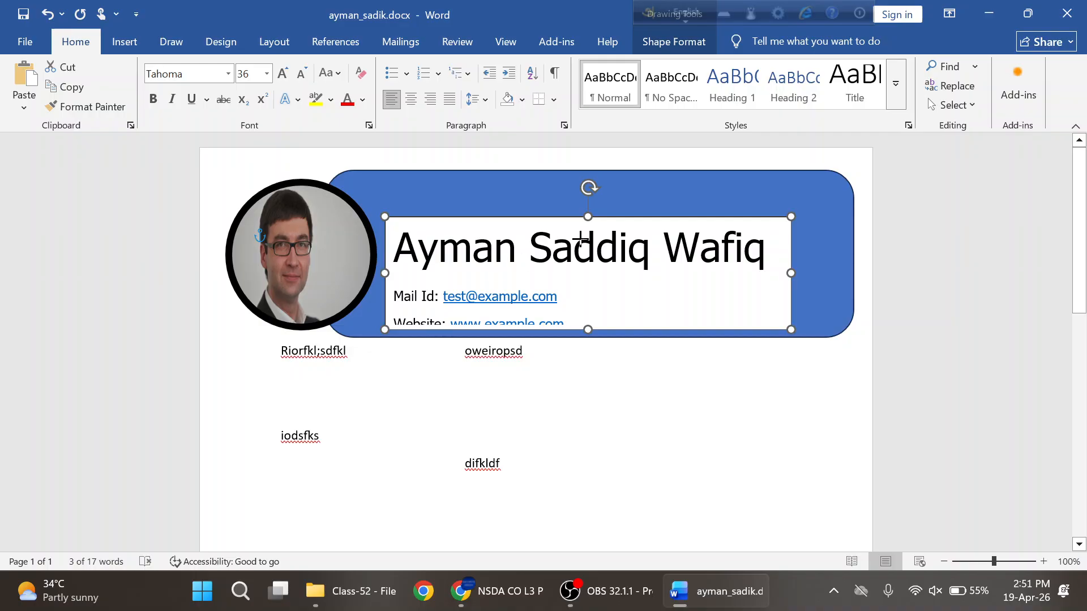
left_click(617, 215)
left_click_drag(617, 215, 652, 199)
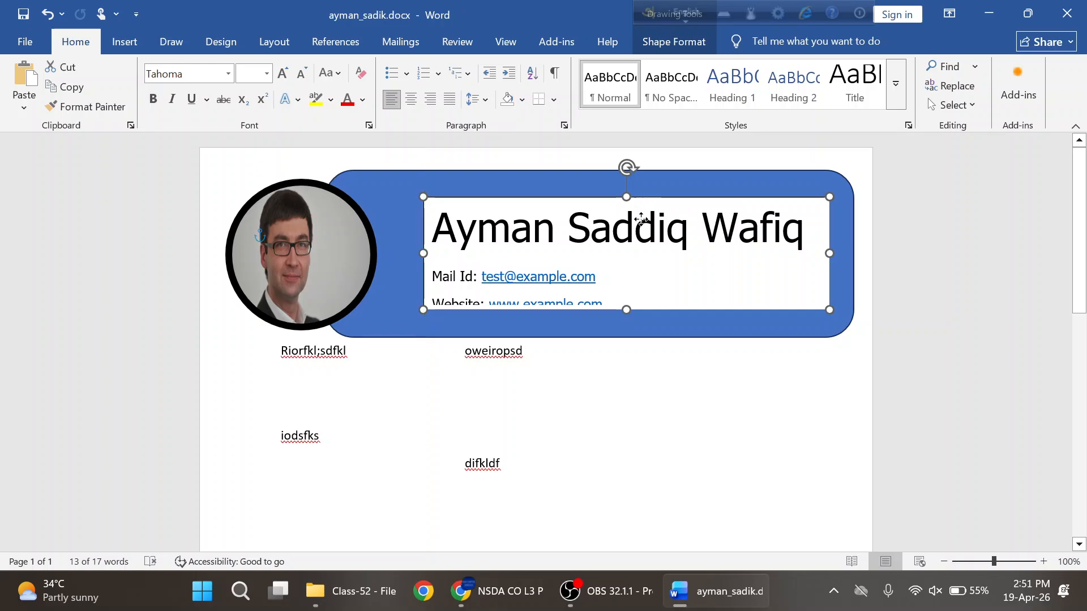
left_click_drag(626, 310, 626, 348)
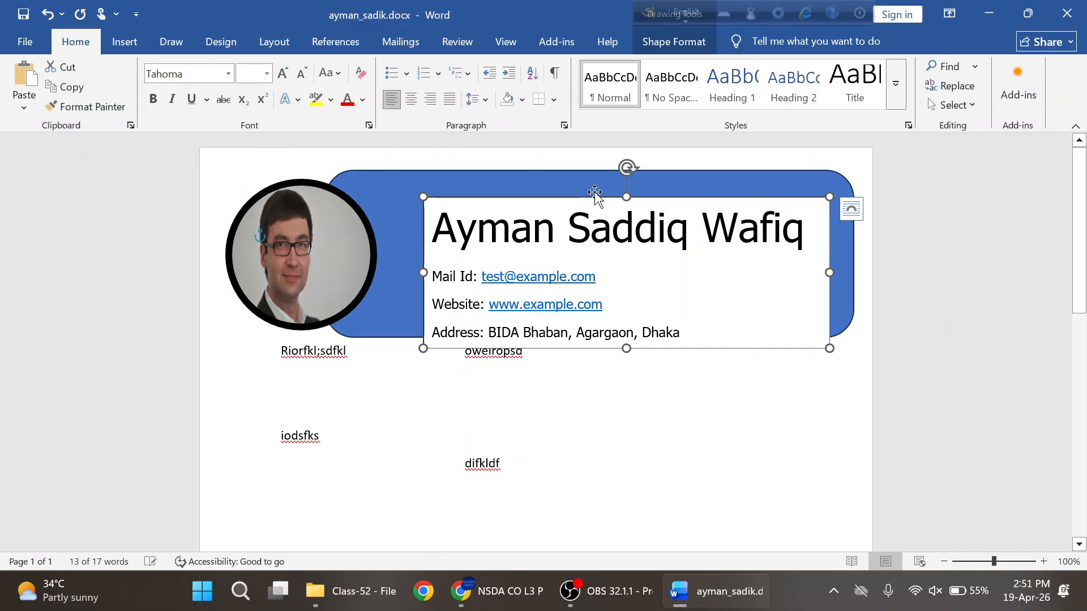
left_click_drag(595, 197, 597, 180)
- Check the reference PDF, then select all the text in the header text box
key("alt+Tab")
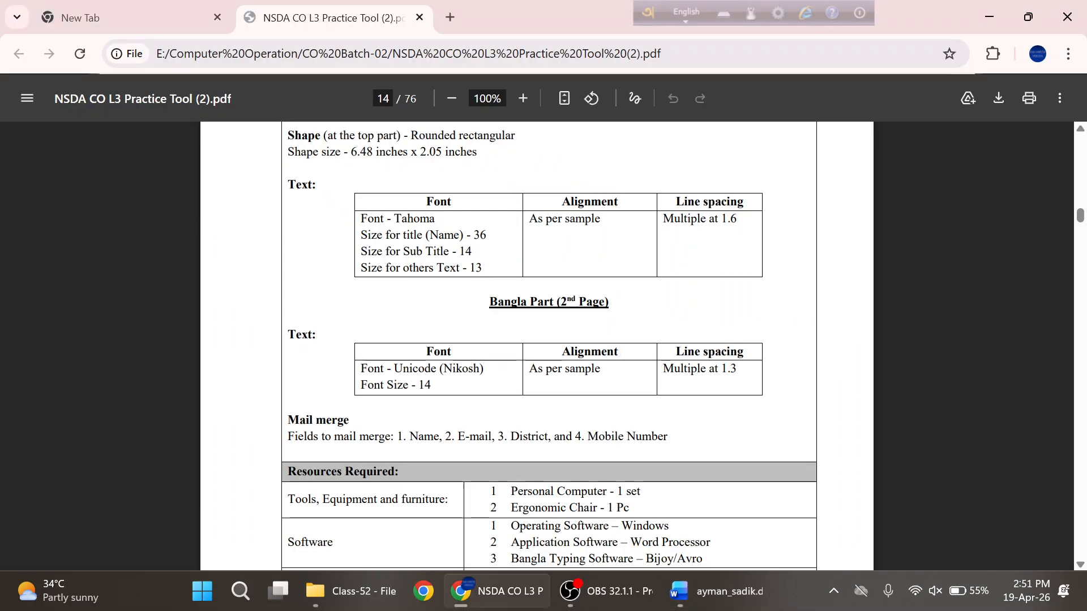
scroll(645, 327, "down", 5)
scroll(650, 323, "down", 5)
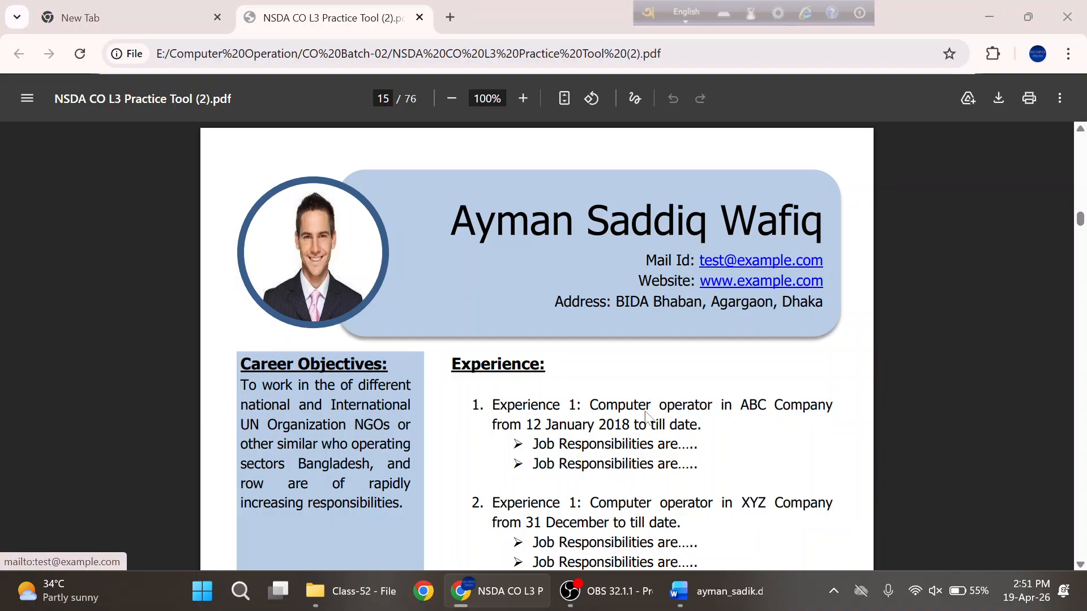
key("alt+Tab")
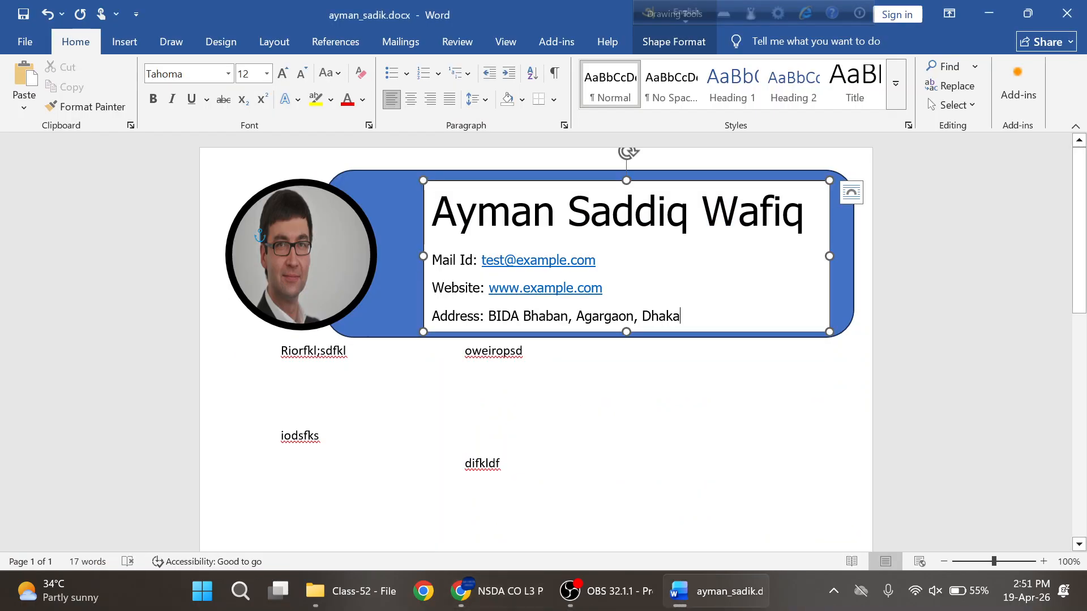
key("ctrl+a")
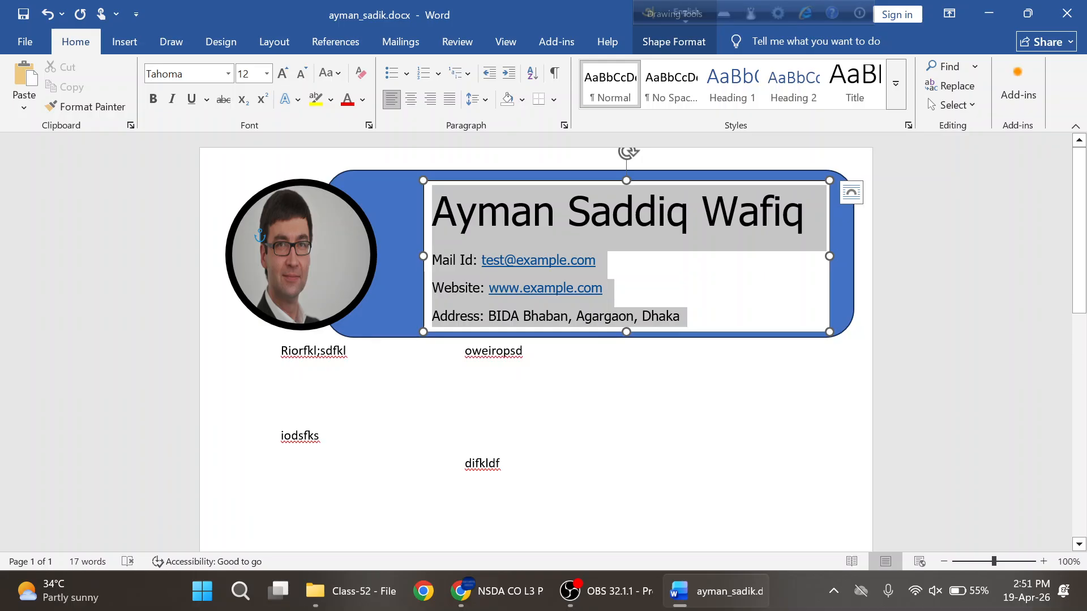
- Remove the space after paragraphs, set 1.5 multiple line spacing, and nudge the text box up
left_click(485, 100)
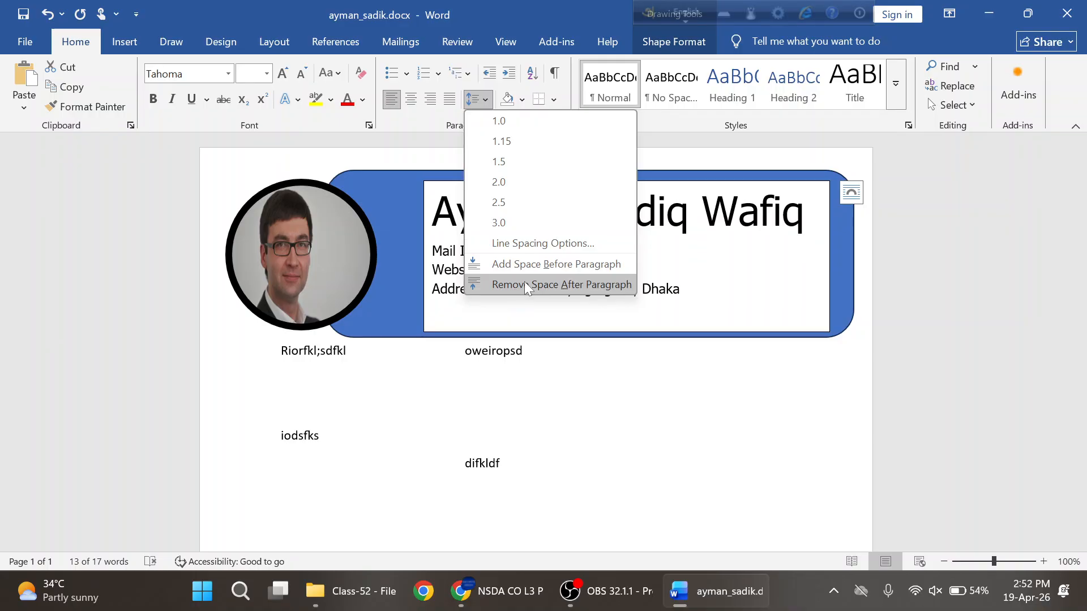
left_click(527, 285)
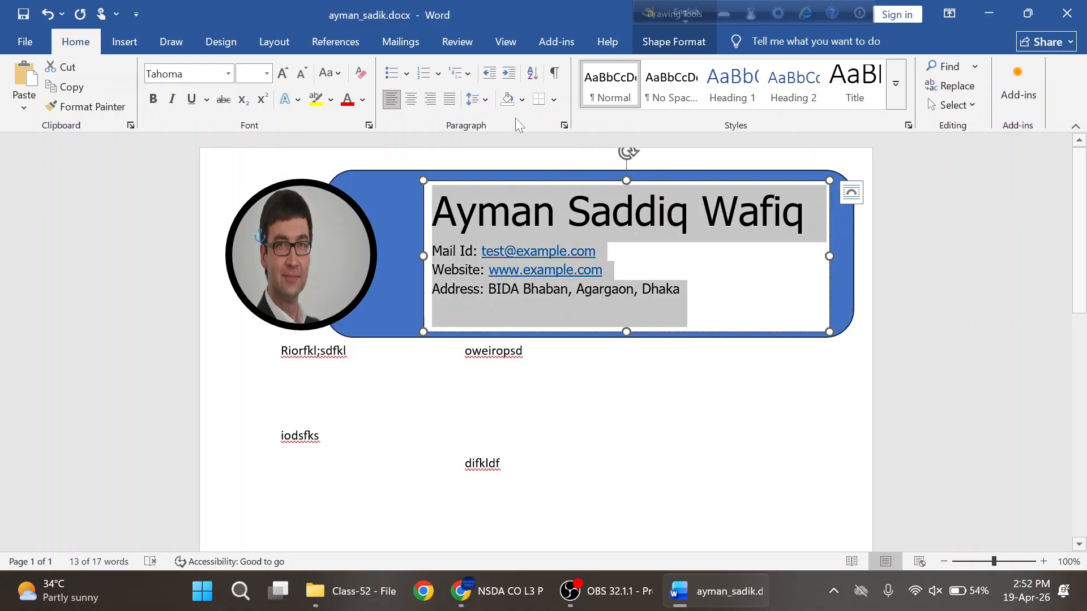
left_click(485, 100)
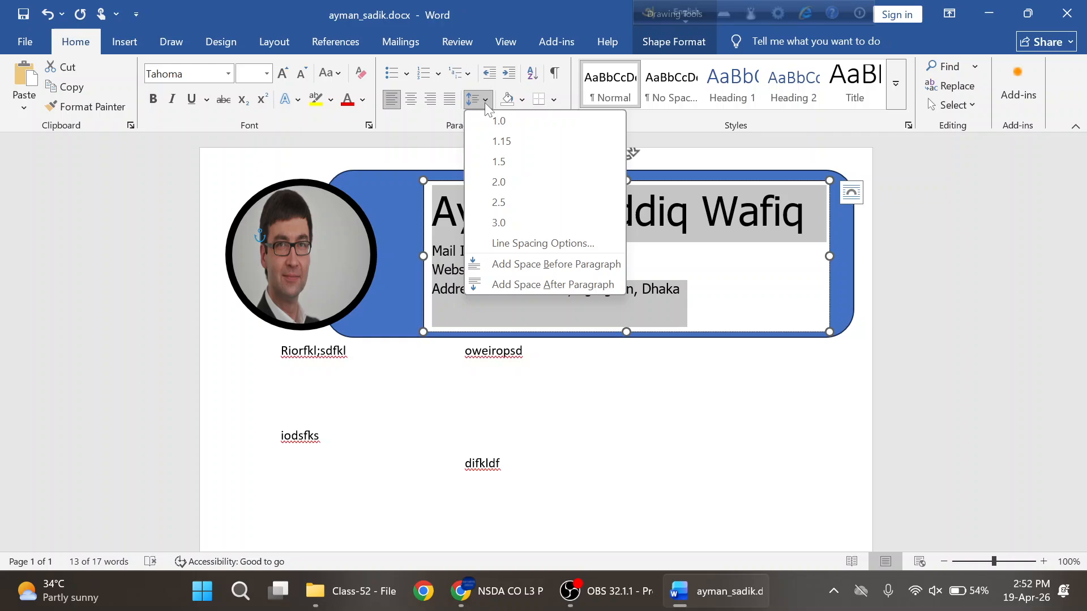
left_click(497, 249)
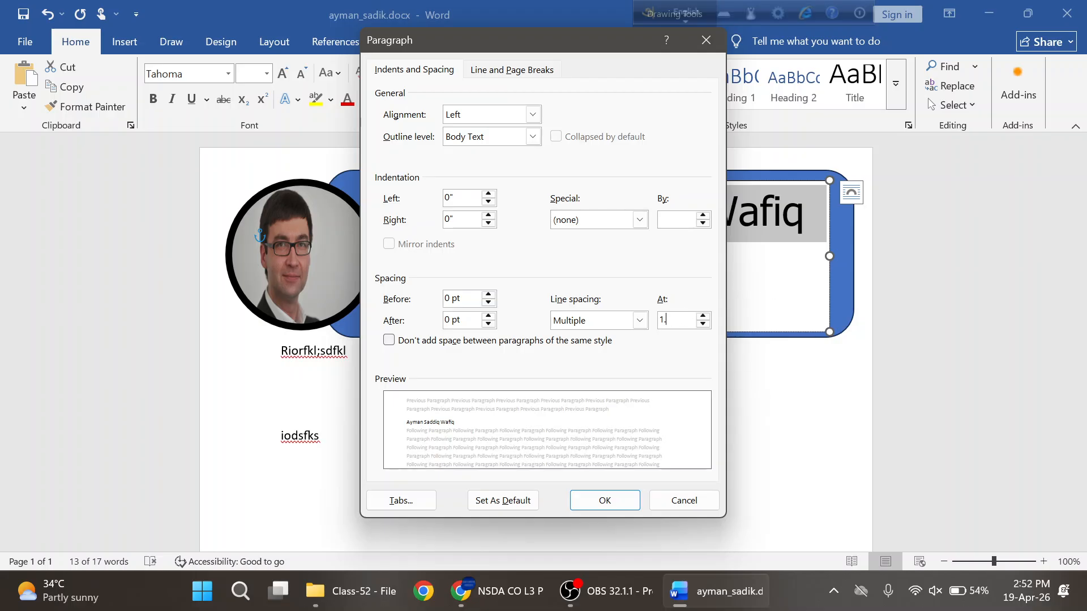
type("5")
key("Return")
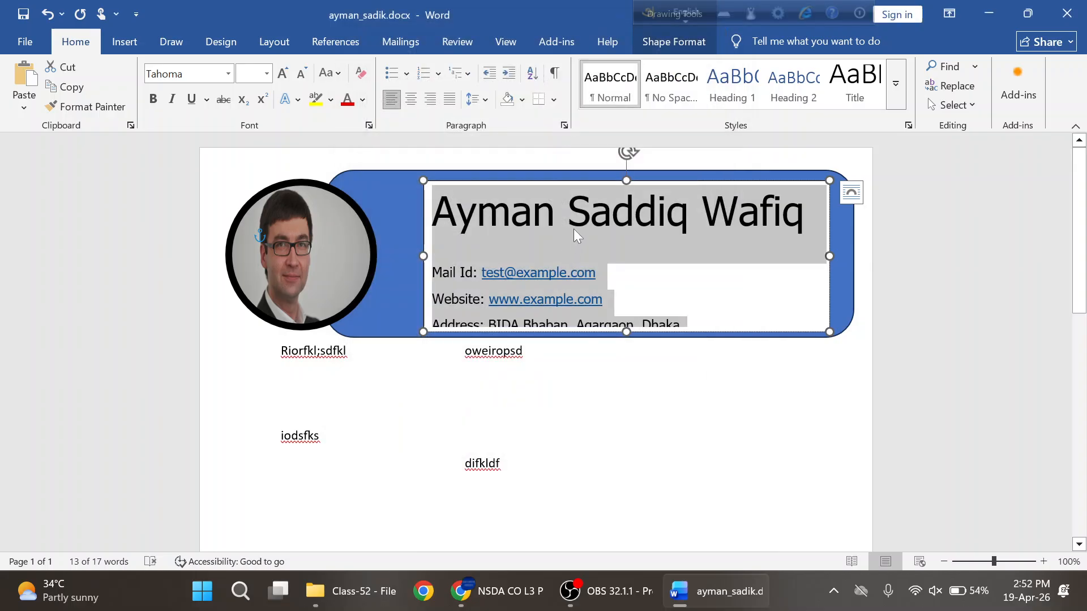
left_click_drag(577, 179, 577, 171)
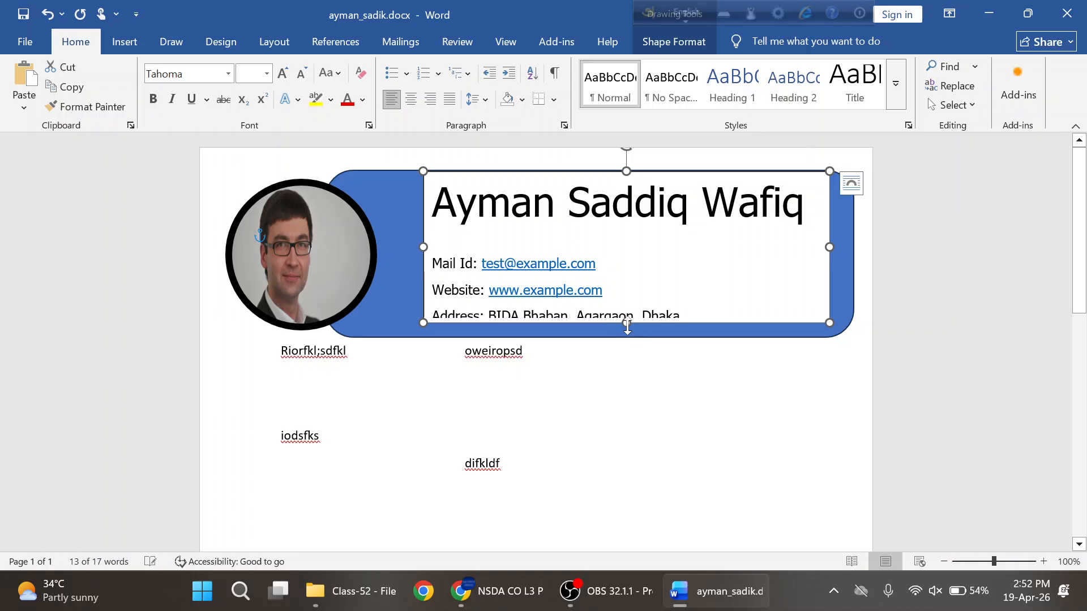
- Lengthen the text box to reveal the Address line and set the contact lines to 13 pt
left_click_drag(627, 326, 627, 332)
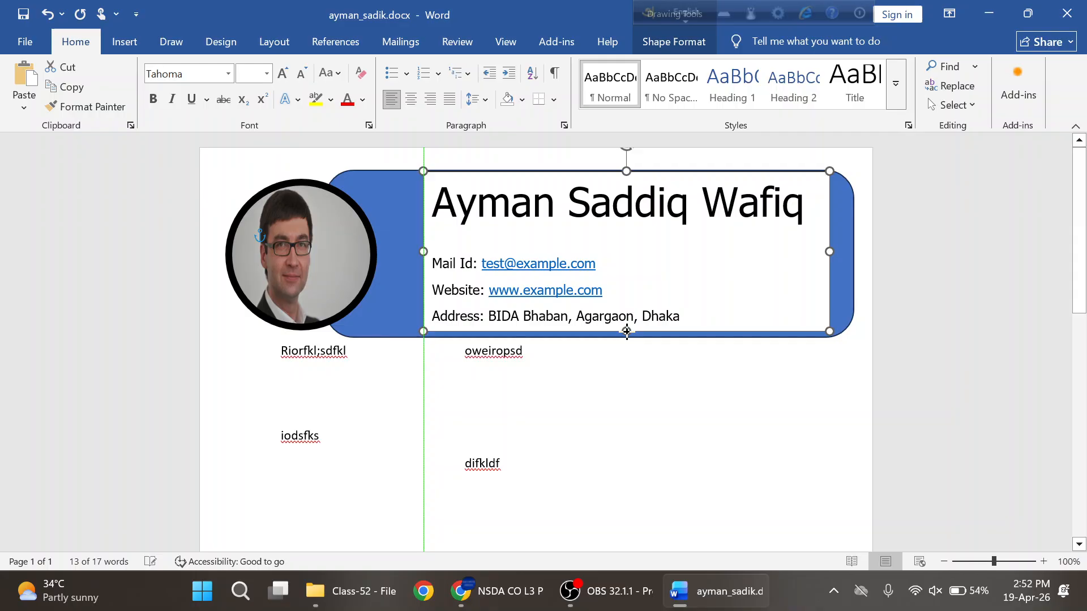
left_click_drag(626, 331, 432, 264)
left_click(253, 79)
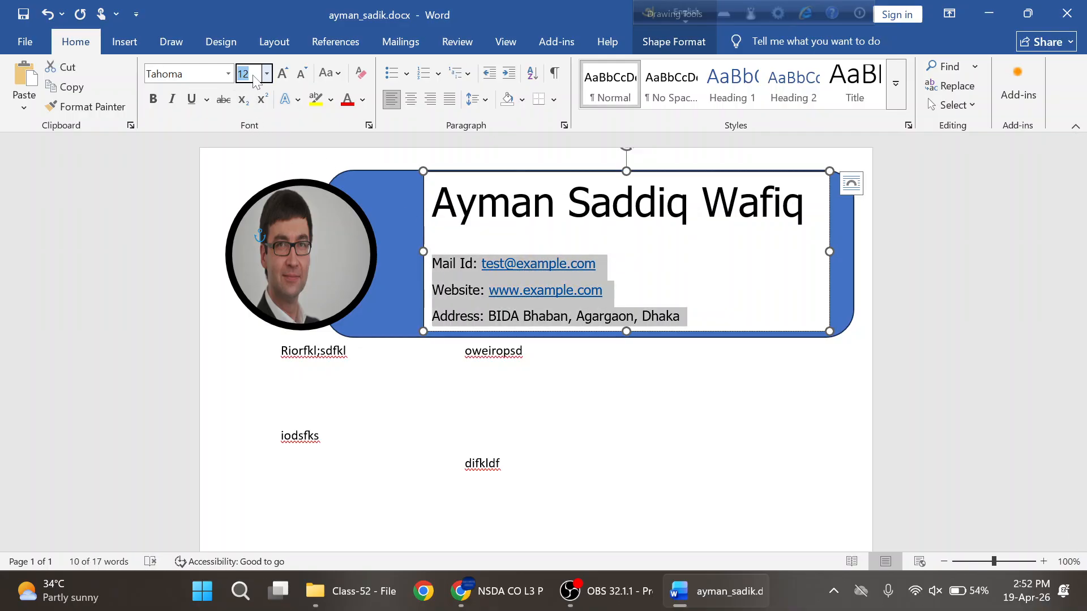
type("13")
key("Return")
key("alt+Tab")
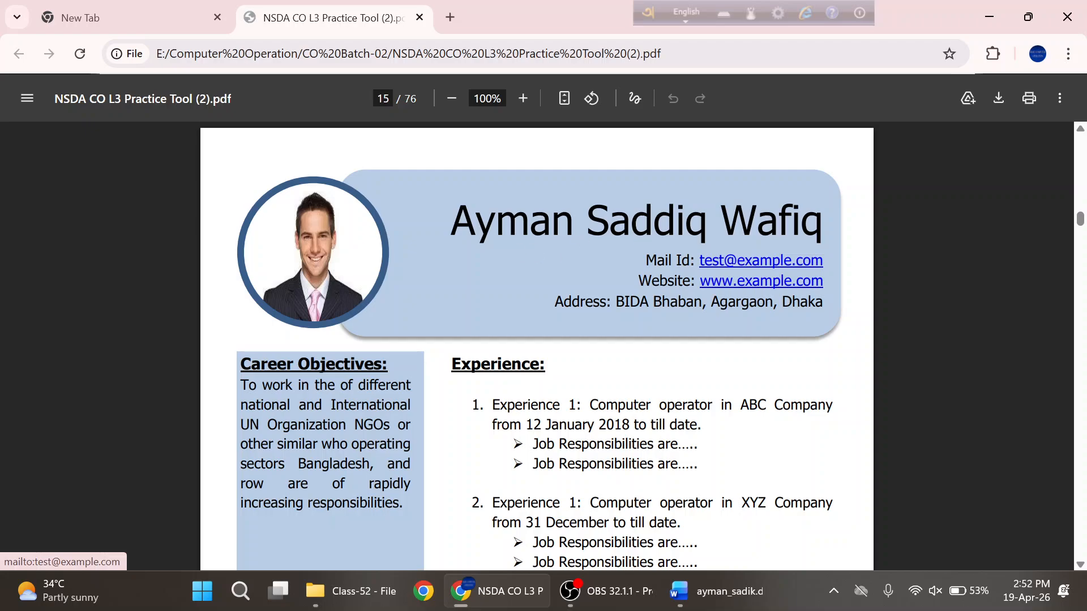
key("alt+Tab")
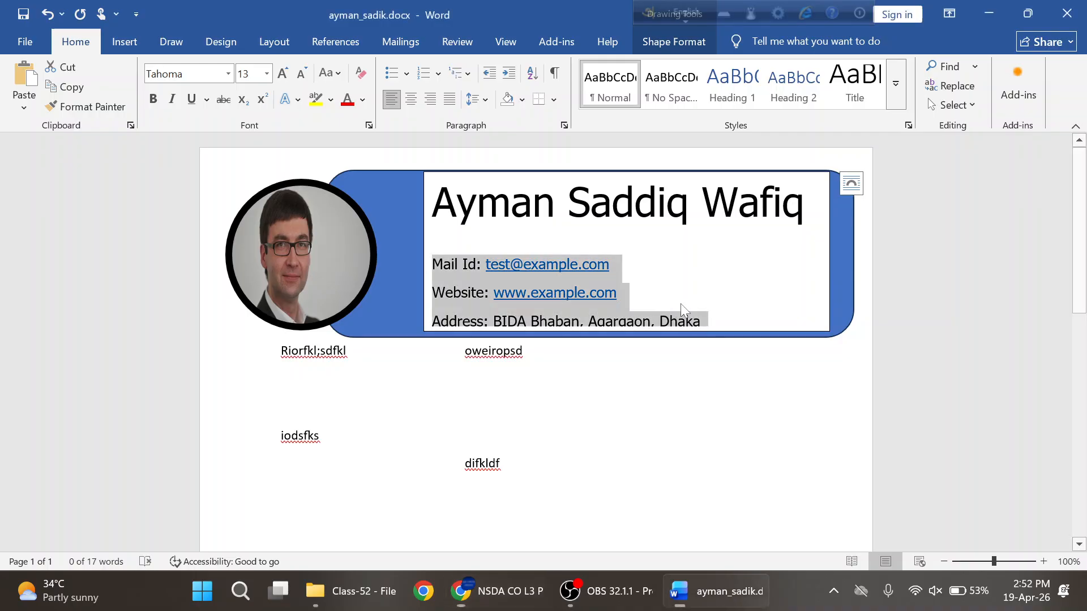
- Right-align all the name and contact lines in the header text box
left_click(732, 318)
key("ctrl+a")
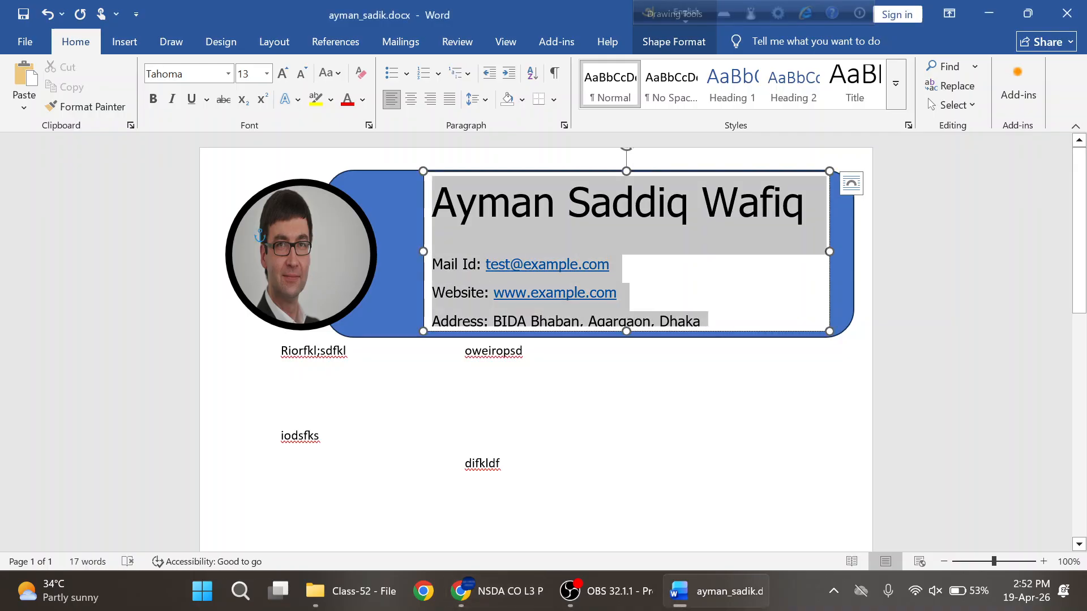
left_click(393, 105)
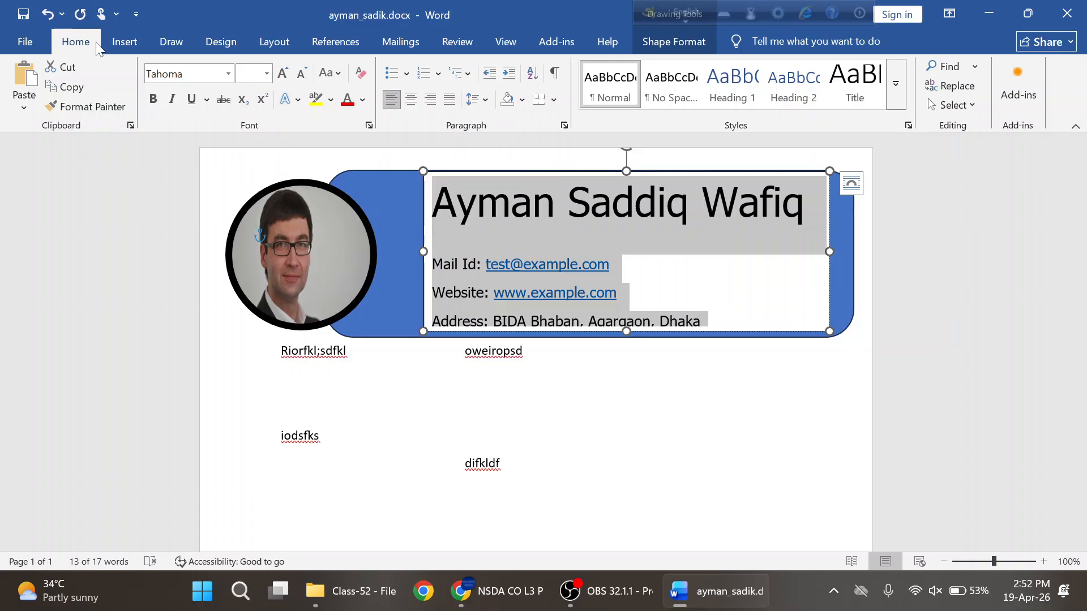
left_click(411, 104)
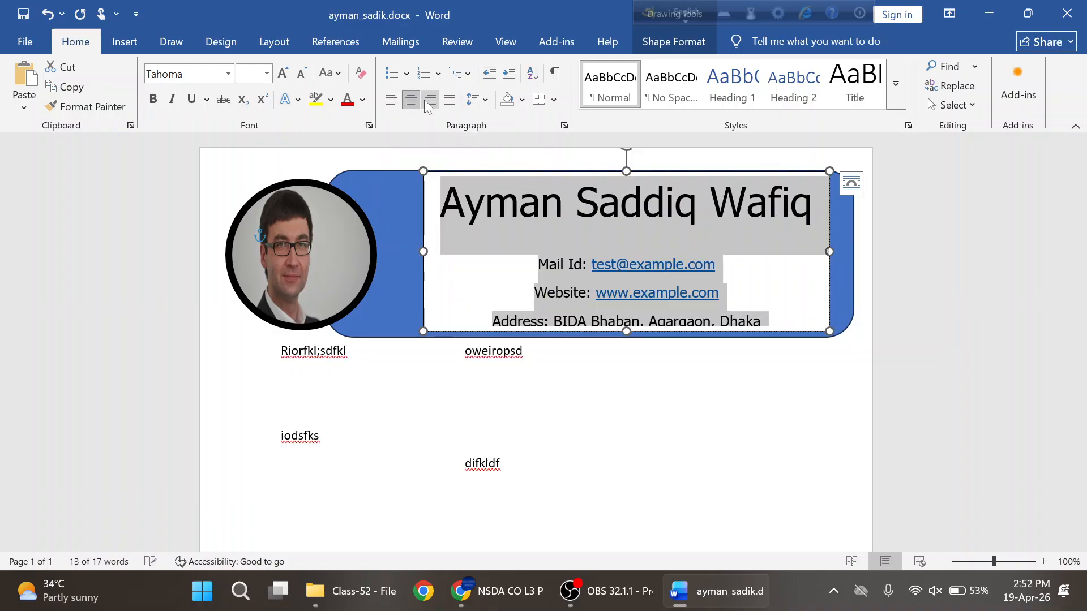
left_click(431, 102)
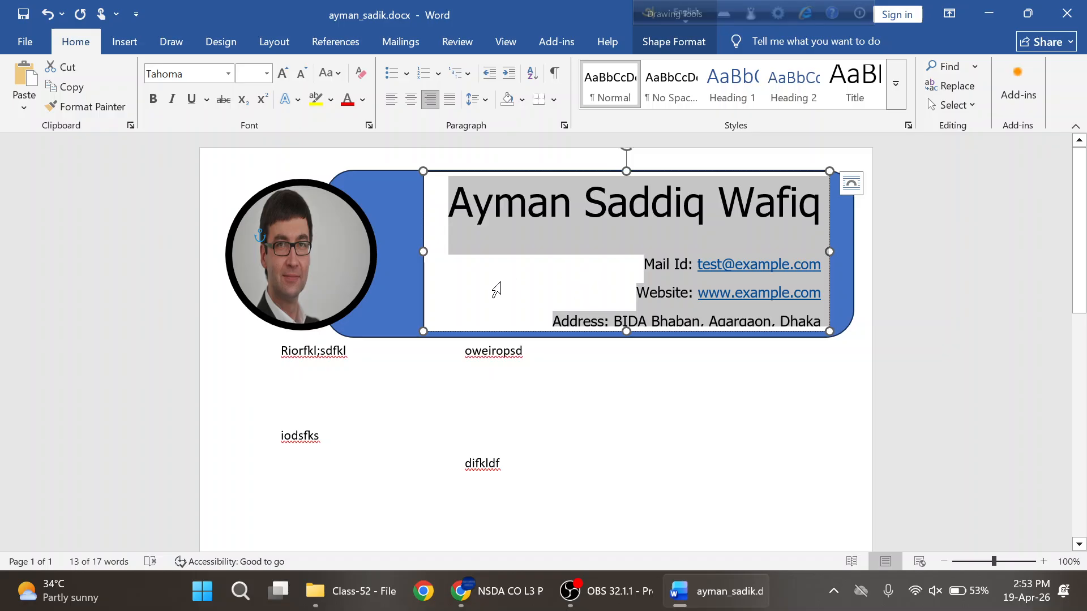
- Narrow the header text box from its left edge to 1.96" × 4.83"
left_click(430, 254)
left_click_drag(430, 254, 435, 254)
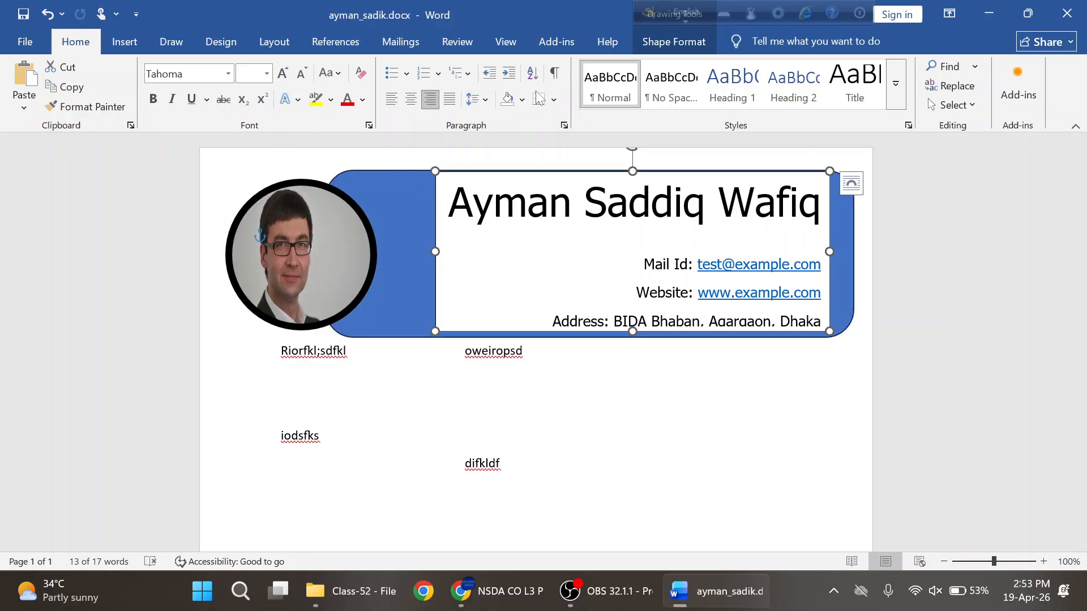
left_click(670, 39)
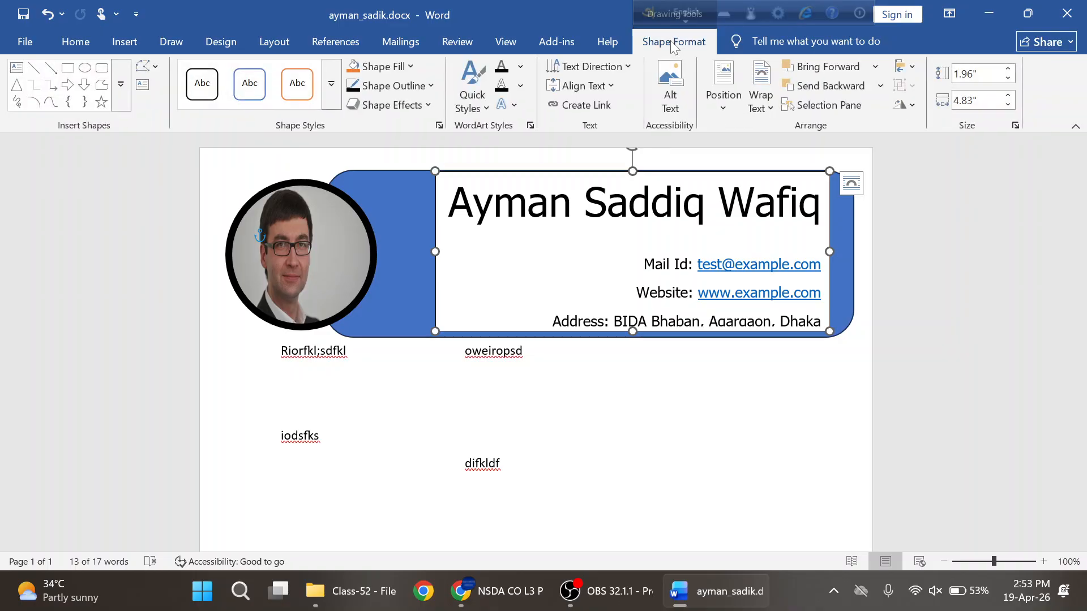
- Give the header text box No Outline and No Fill so the text sits on the blue shape
left_click(430, 85)
left_click(402, 367)
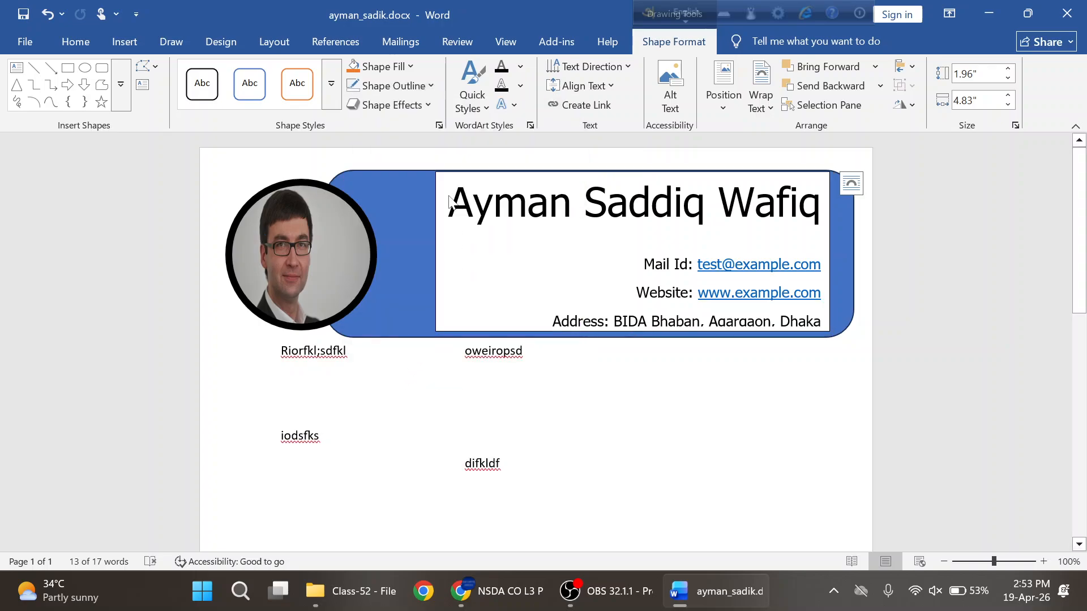
left_click(412, 67)
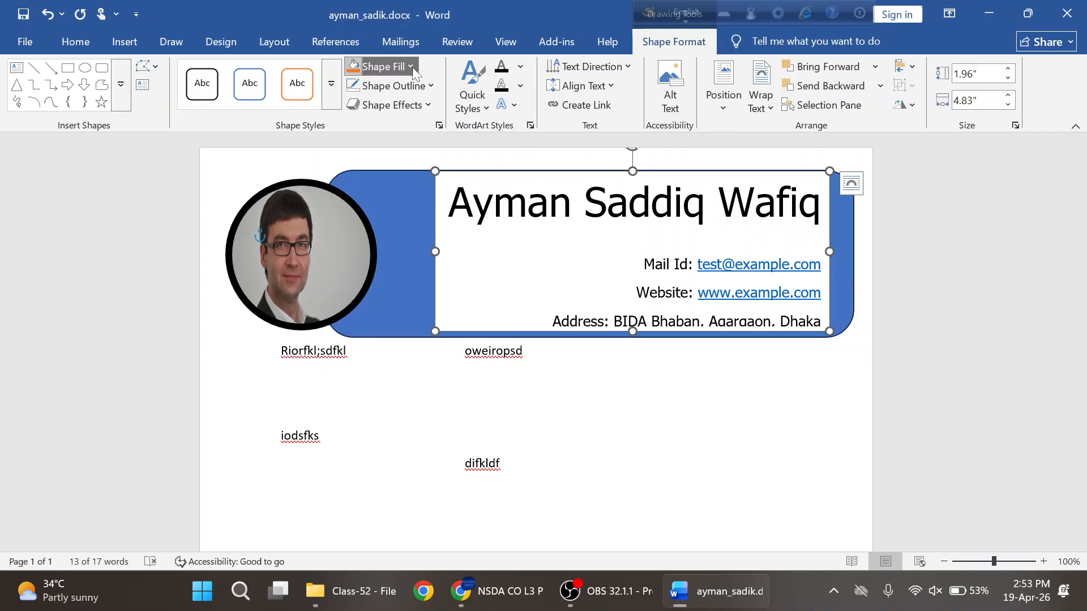
left_click(379, 344)
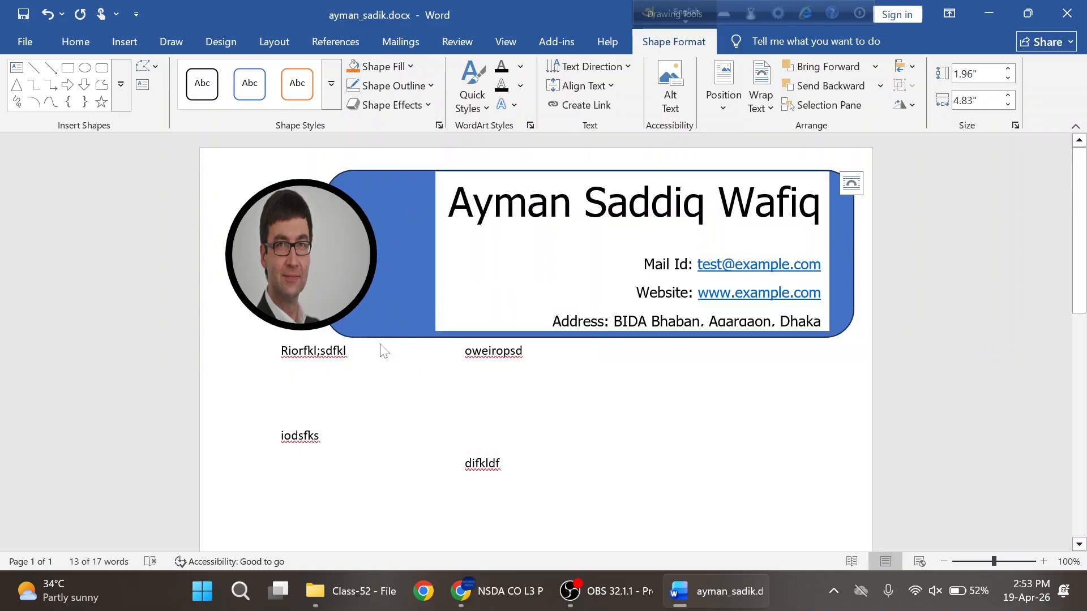
left_click(543, 262)
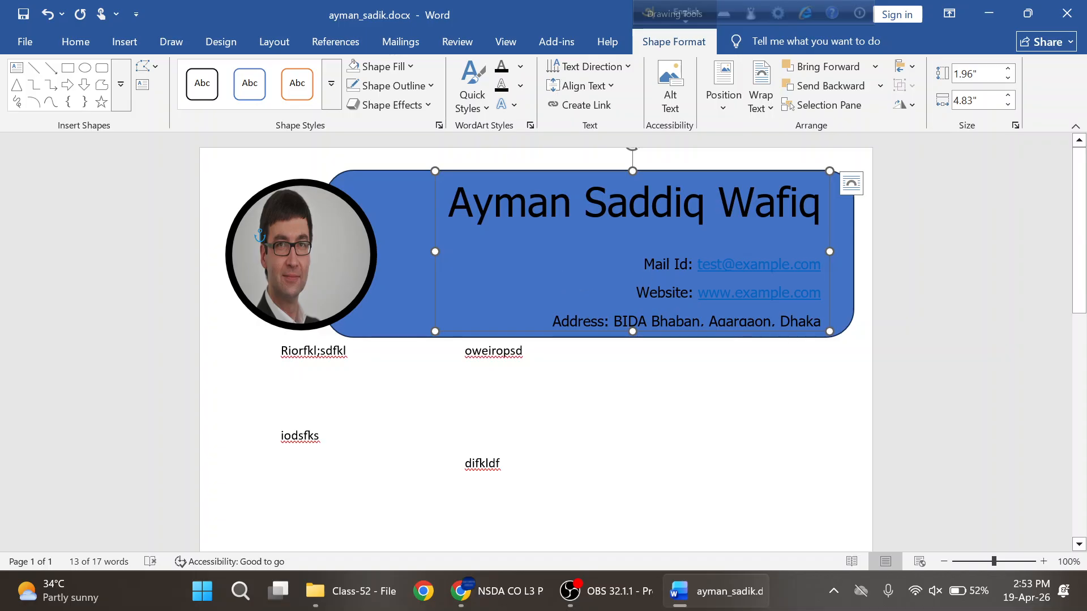
- Fill the rounded header shape with White, Background 1, Darker 25% and compare with the PDF
left_click(387, 185)
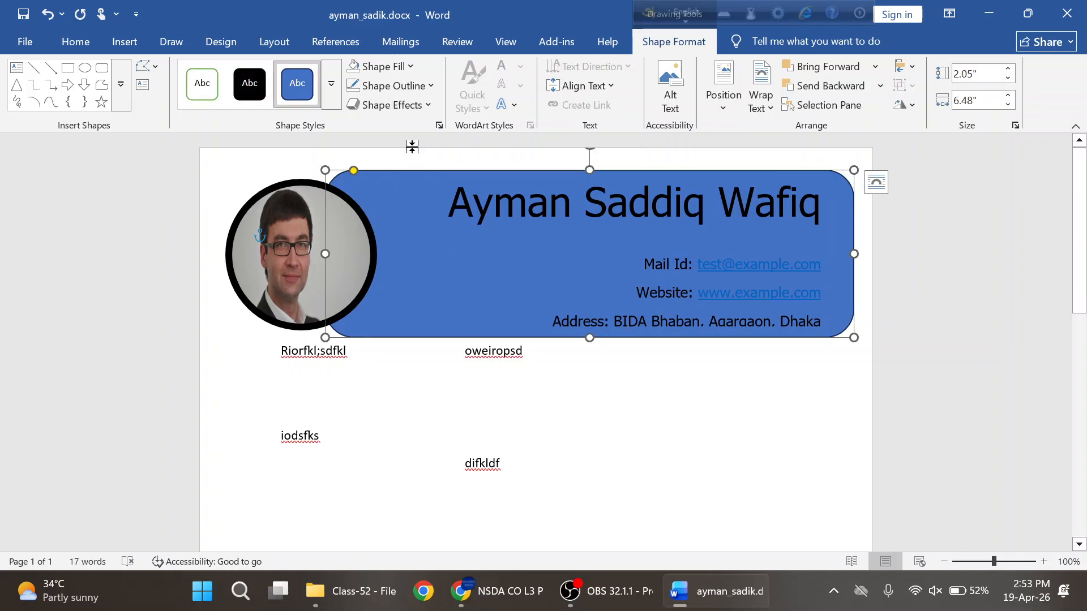
left_click(413, 66)
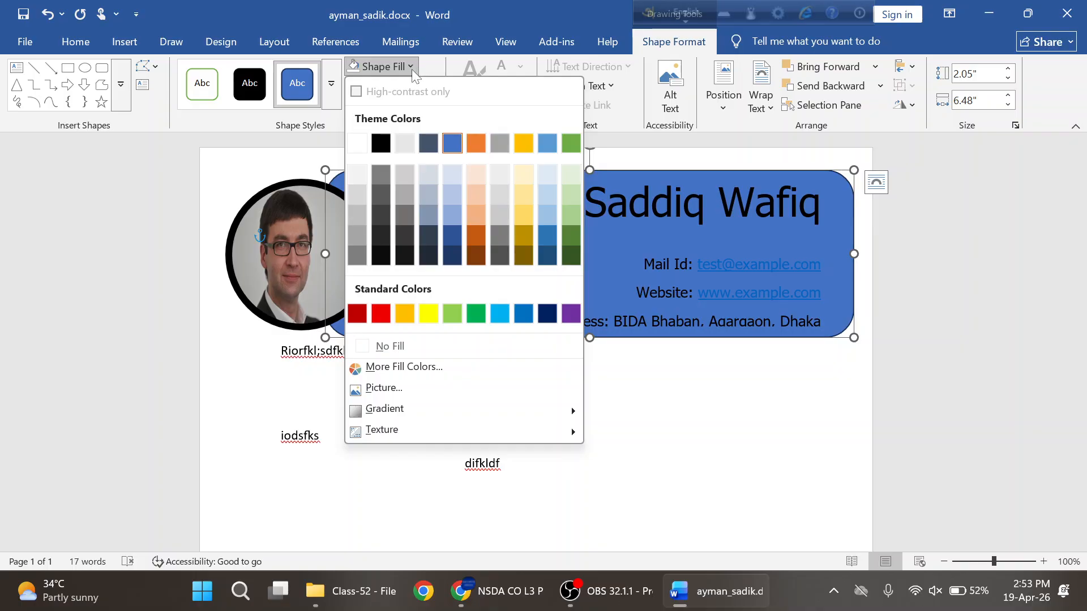
left_click(356, 215)
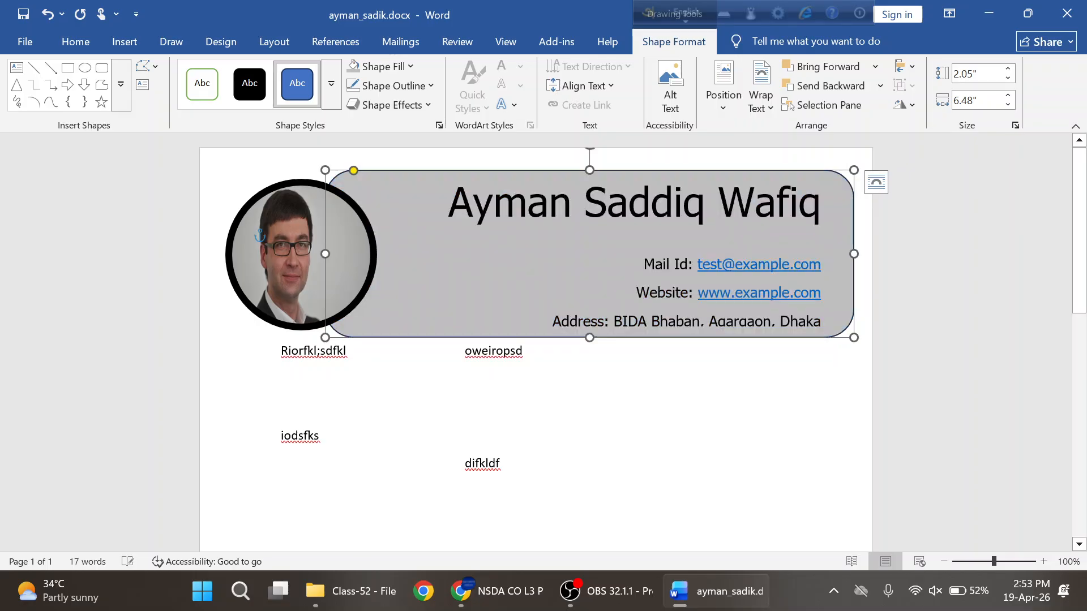
left_click(465, 407)
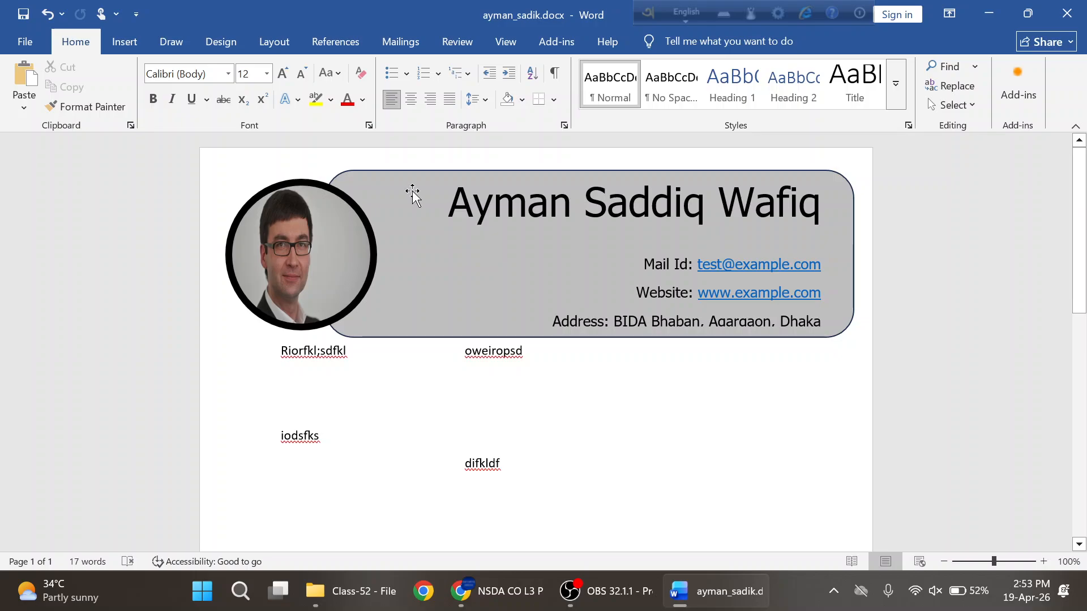
key("alt+Tab")
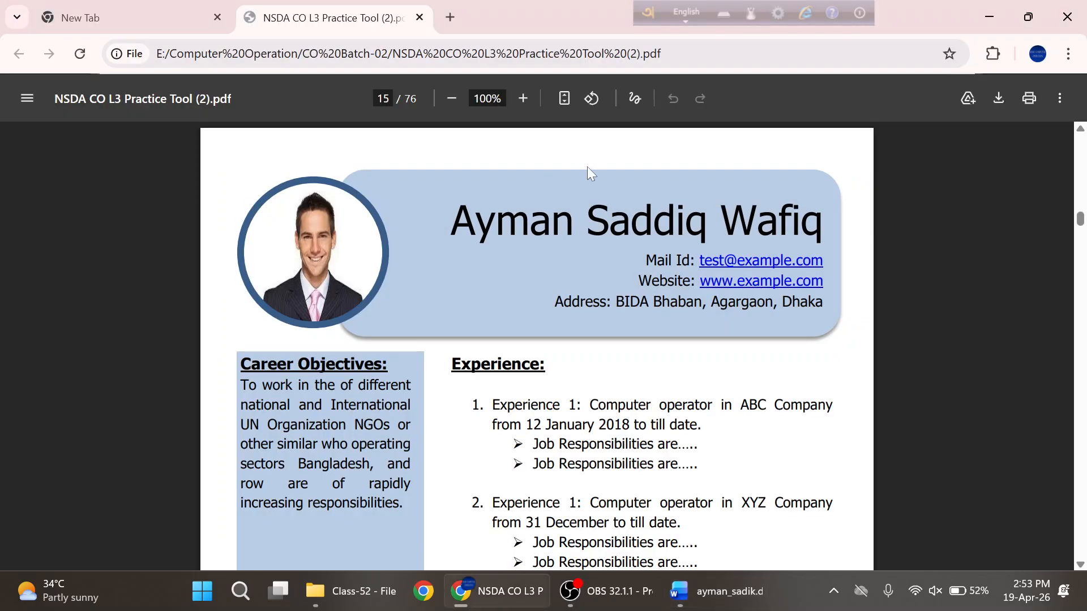
key("alt+Tab")
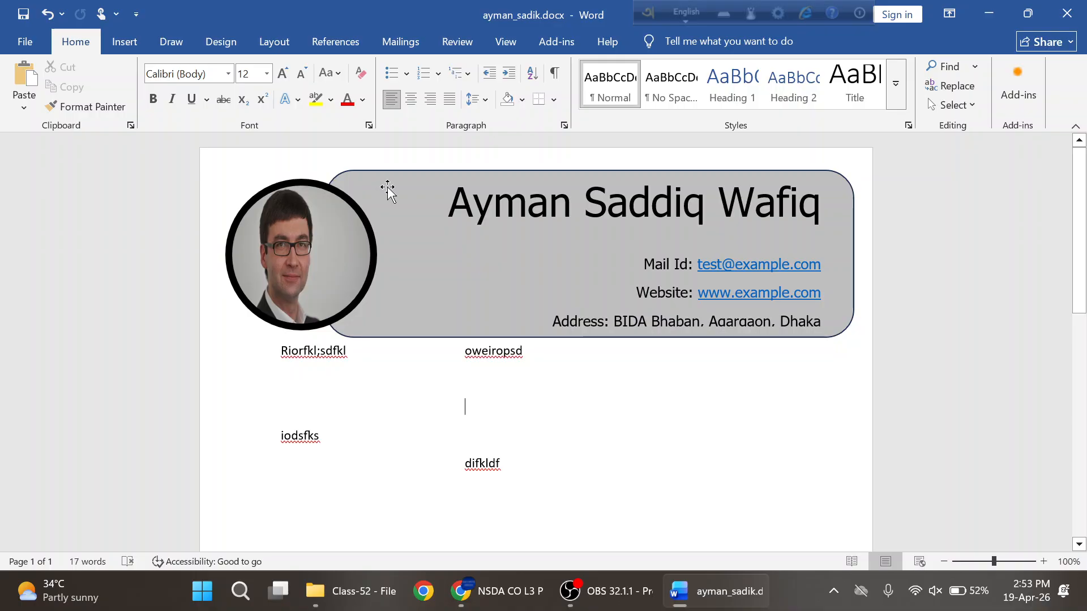
- Remove the gray header shape's dark outline with No Outline
left_click(387, 192)
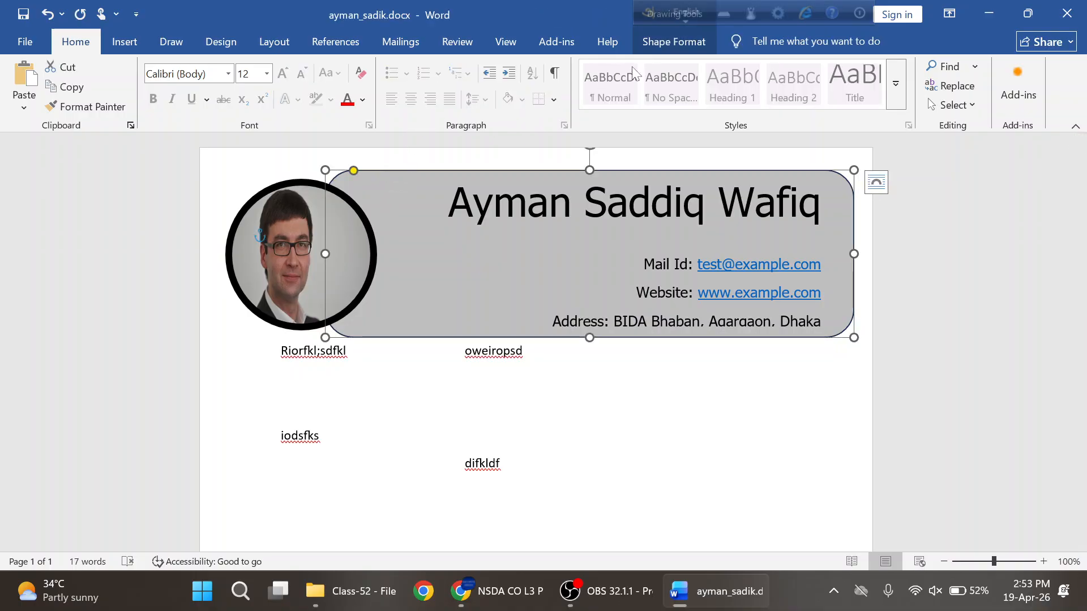
left_click(670, 43)
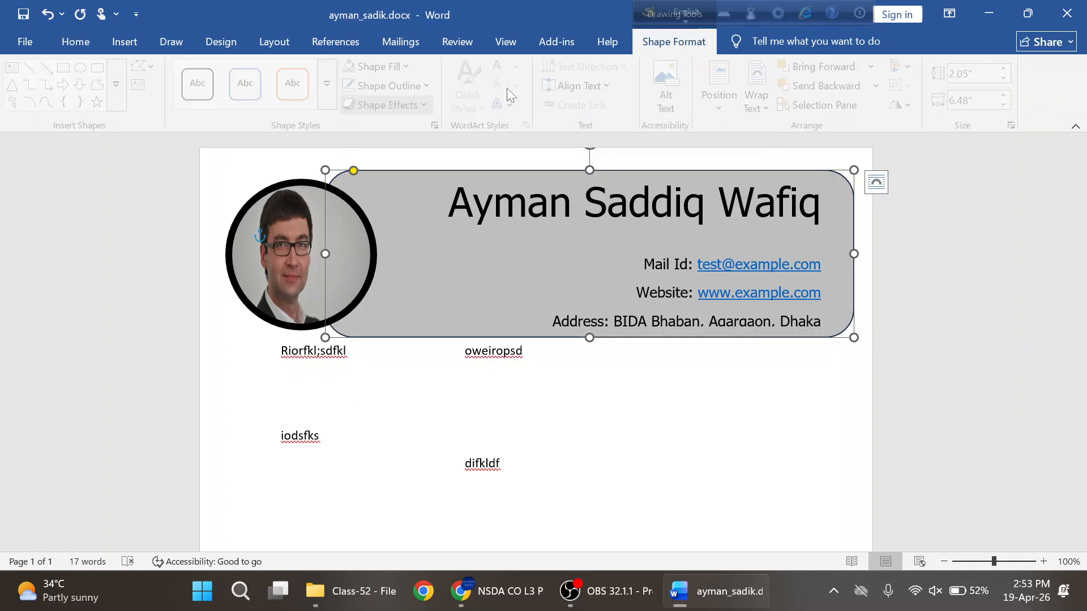
left_click(429, 88)
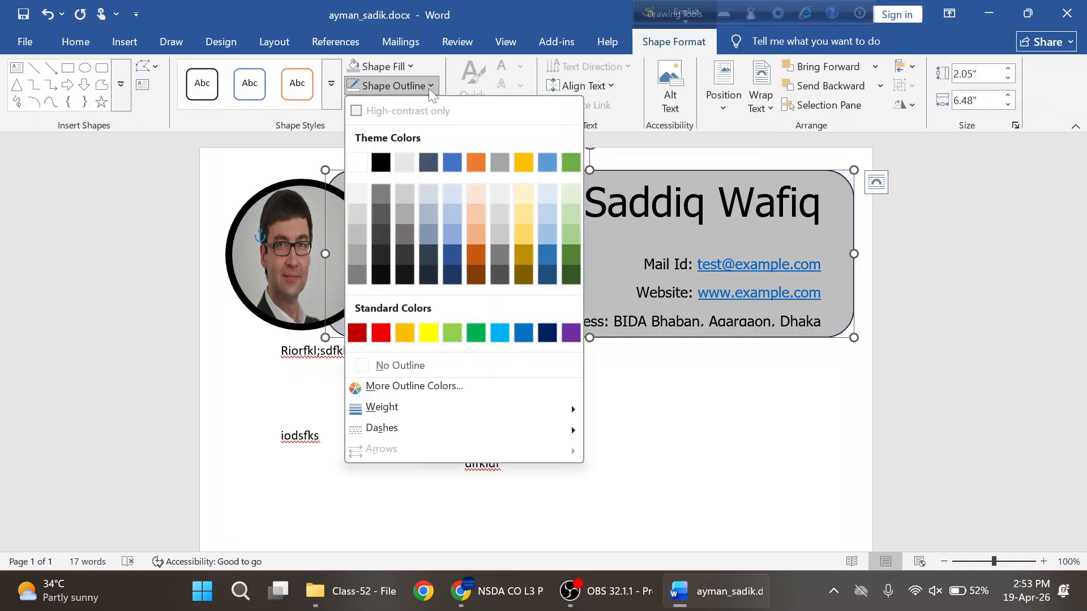
left_click(401, 366)
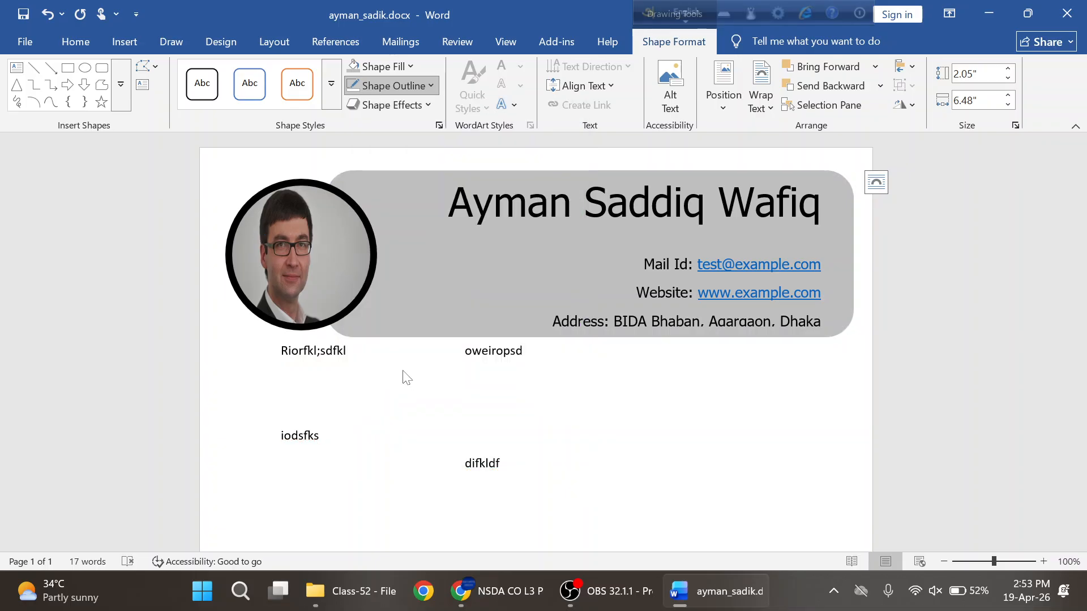
left_click(424, 233)
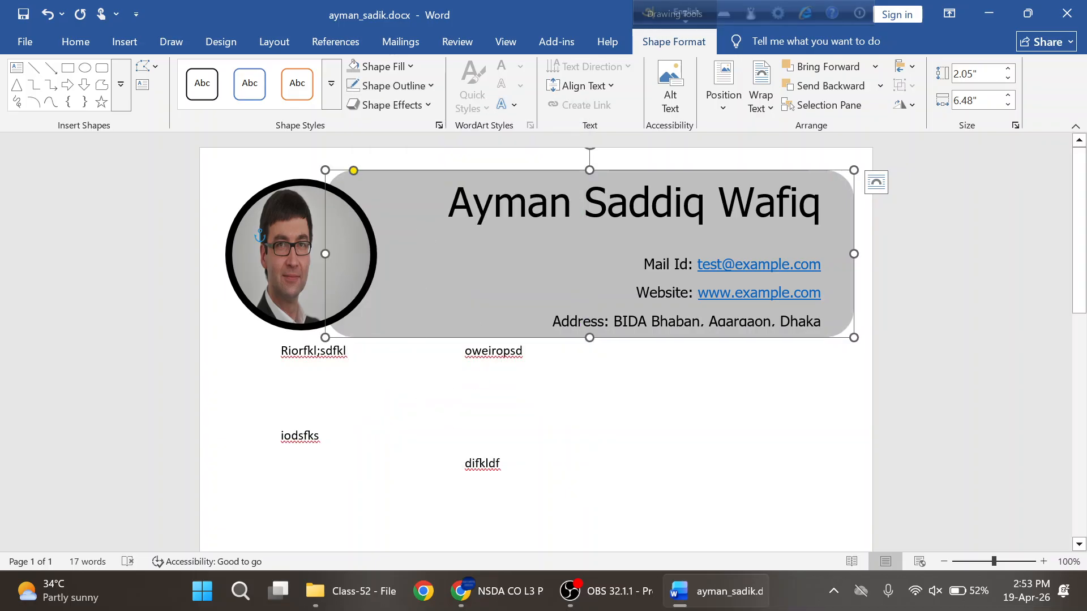
left_click(466, 406)
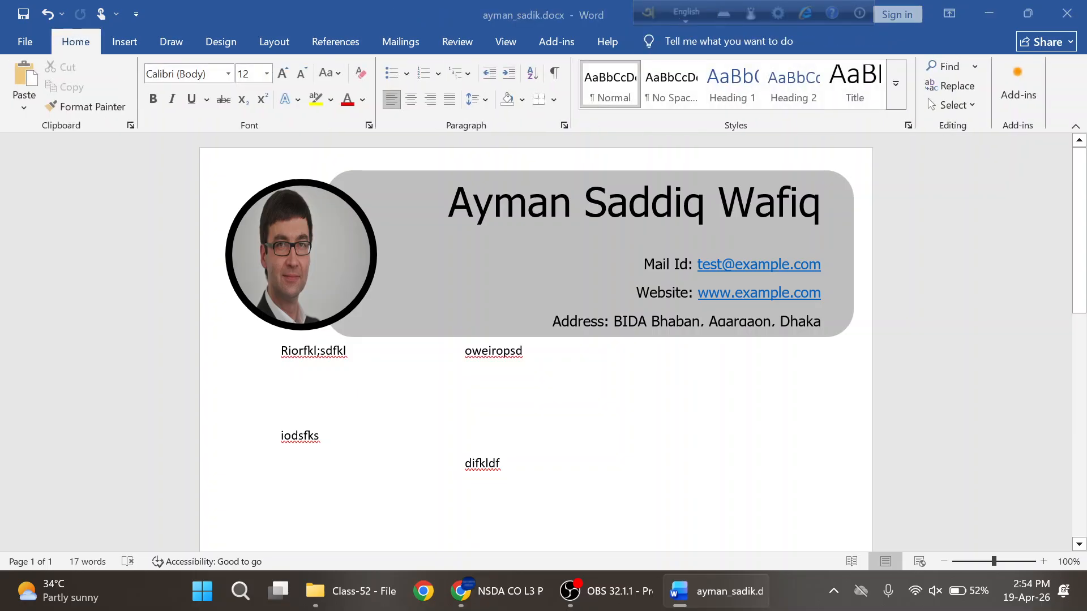
key("alt+Tab")
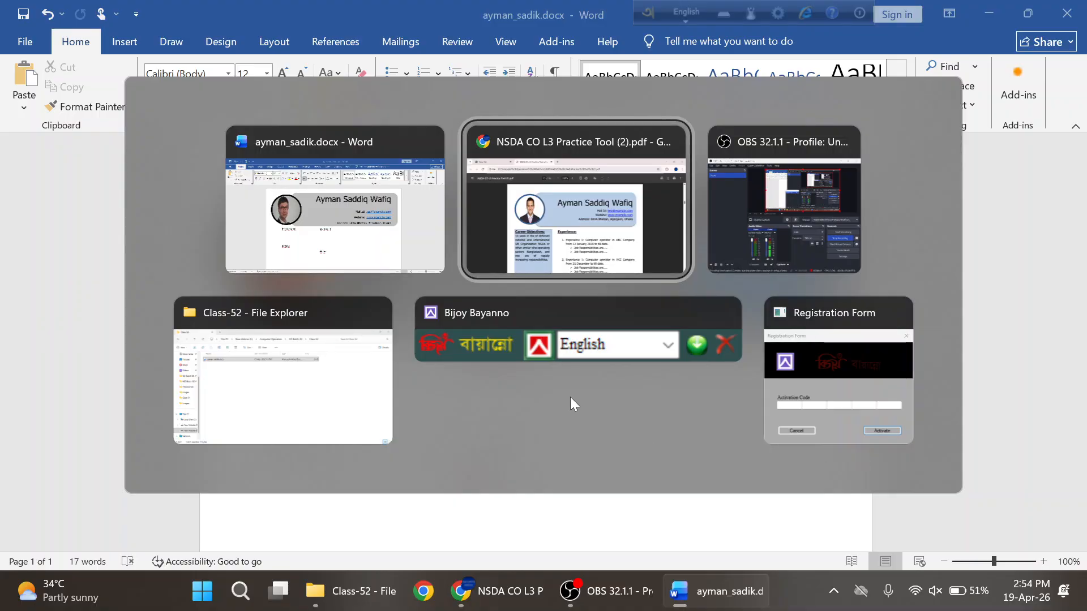
left_click(600, 198)
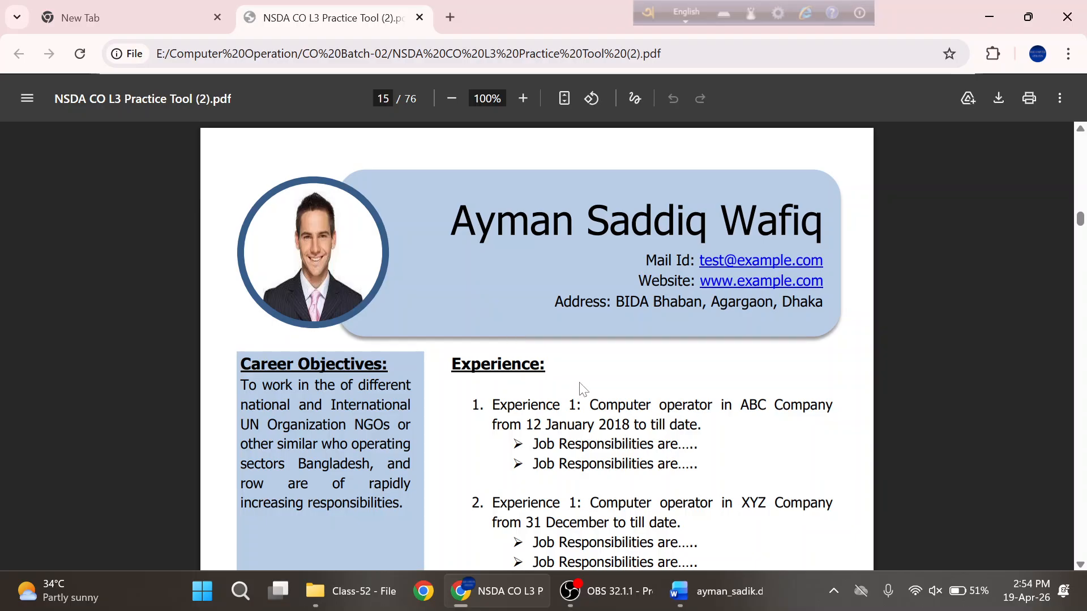
scroll(582, 390, "down", 9)
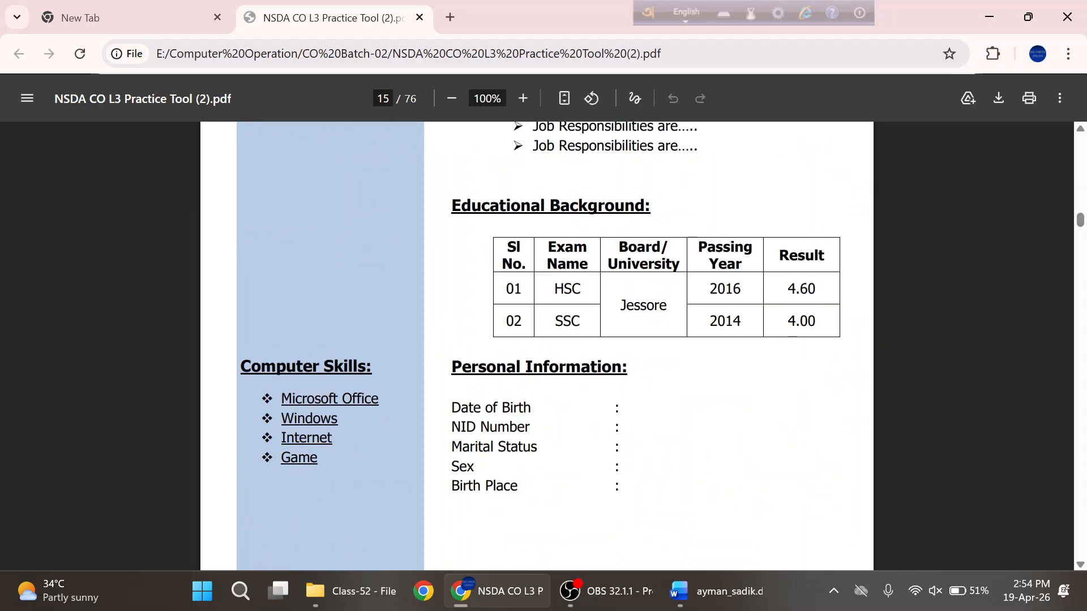
scroll(581, 389, "up", 4)
scroll(253, 193, "up", 4)
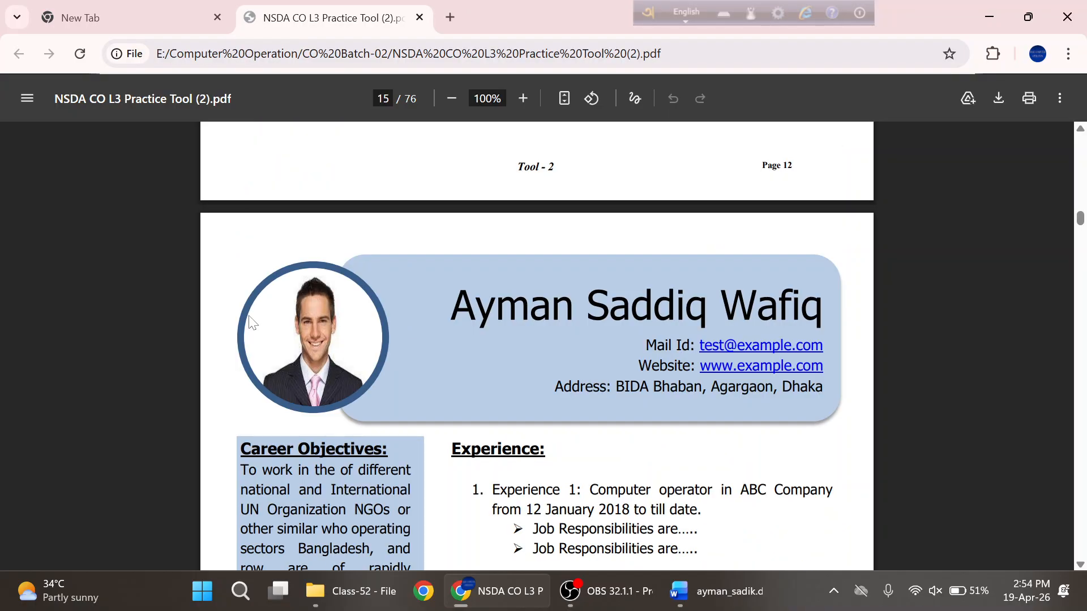
scroll(537, 345, "down", 5)
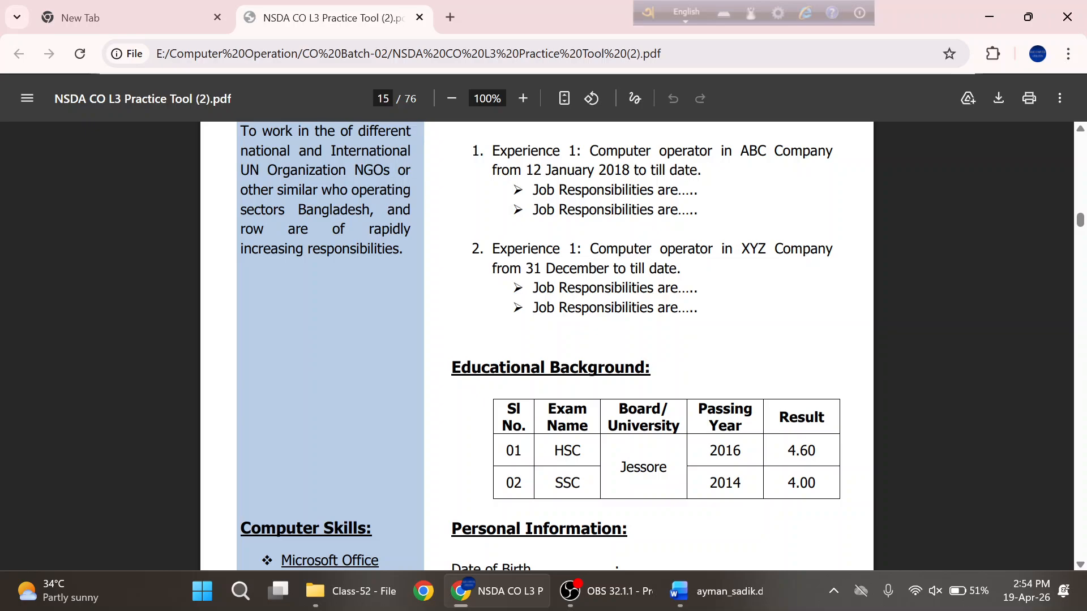
left_click_drag(248, 151, 289, 249)
scroll(352, 442, "down", 1)
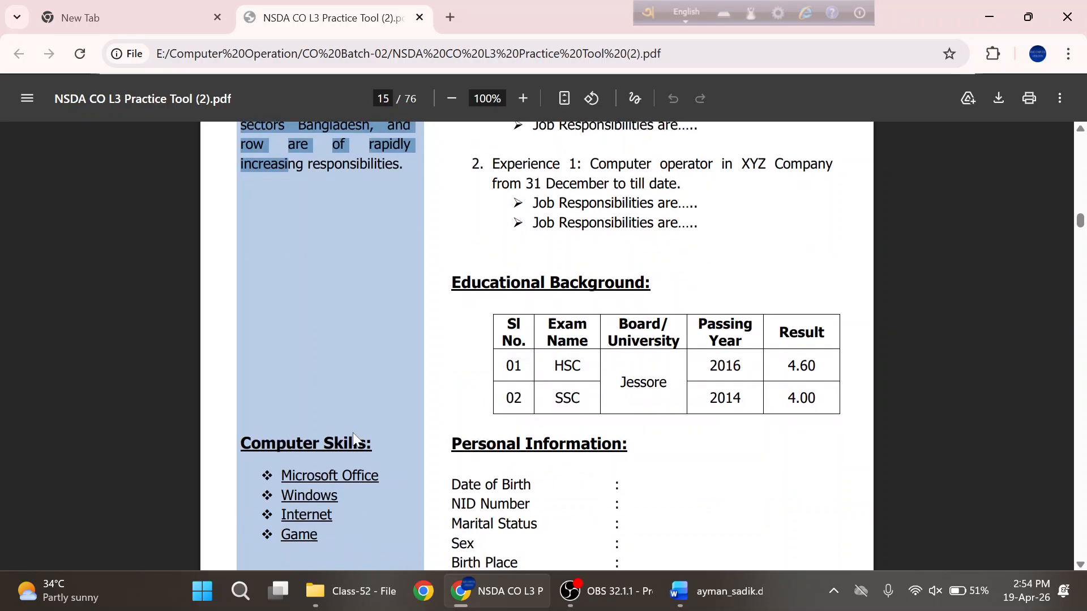
scroll(353, 441, "down", 2)
left_click_drag(328, 346, 241, 274)
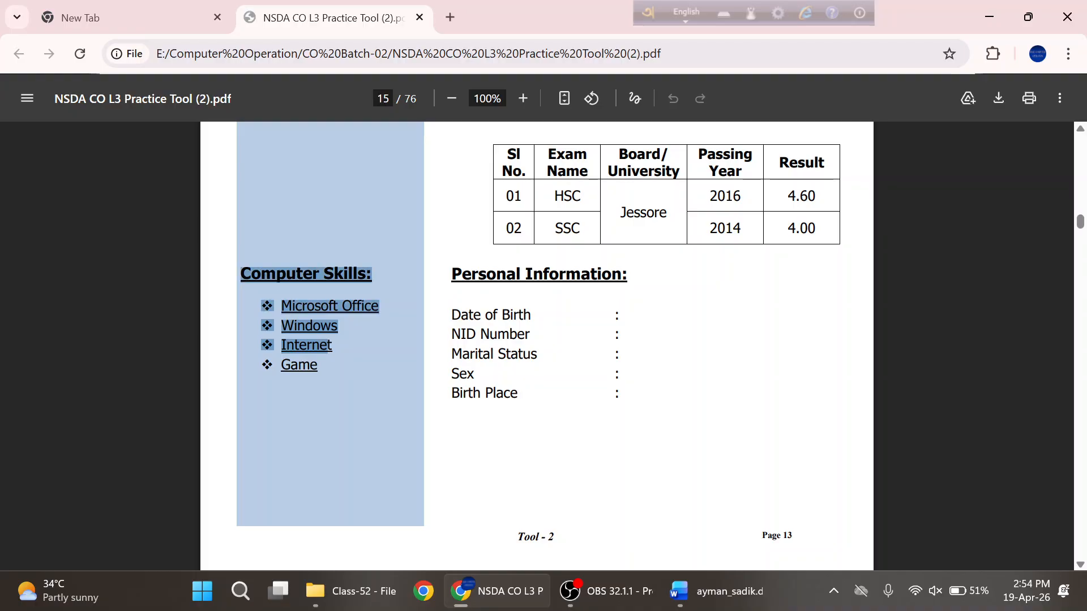
scroll(536, 346, "up", 4)
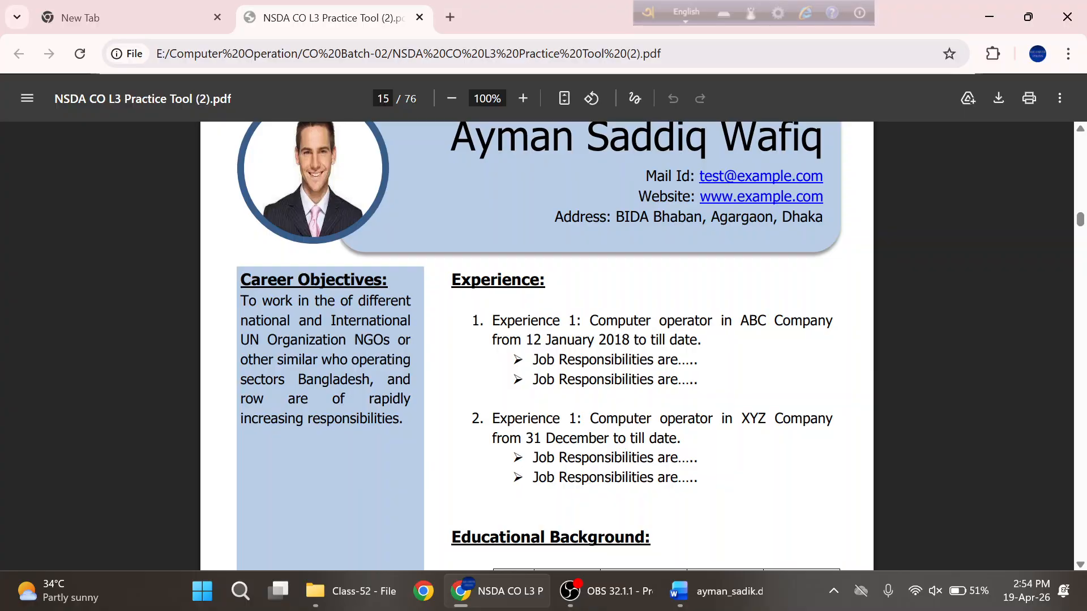
left_click(700, 602)
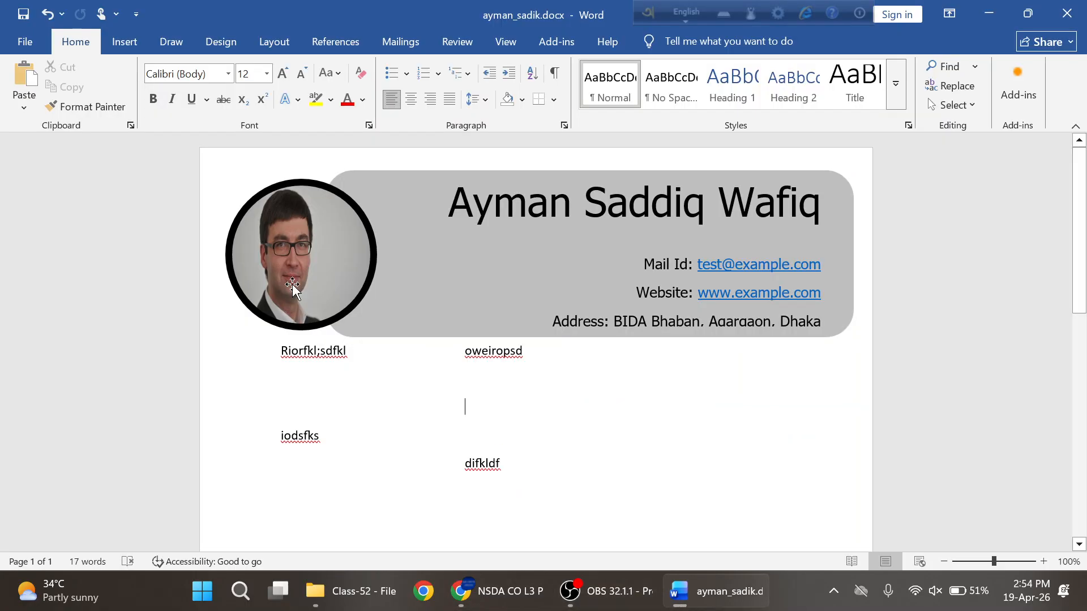
- Delete the placeholder text, including 'iodsfks', from the left column
left_click(125, 45)
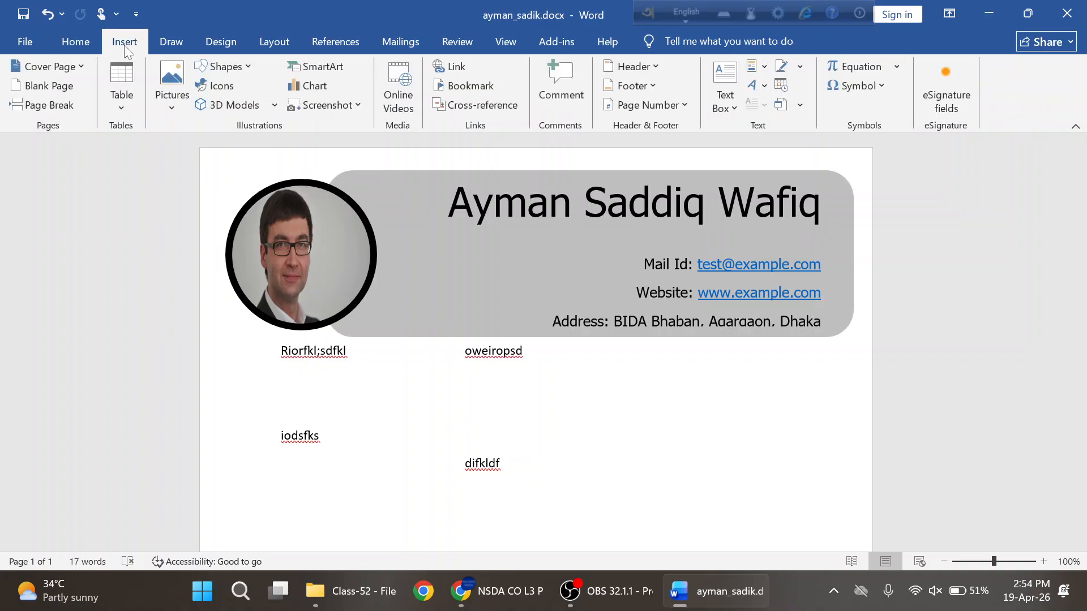
left_click_drag(320, 437, 285, 418)
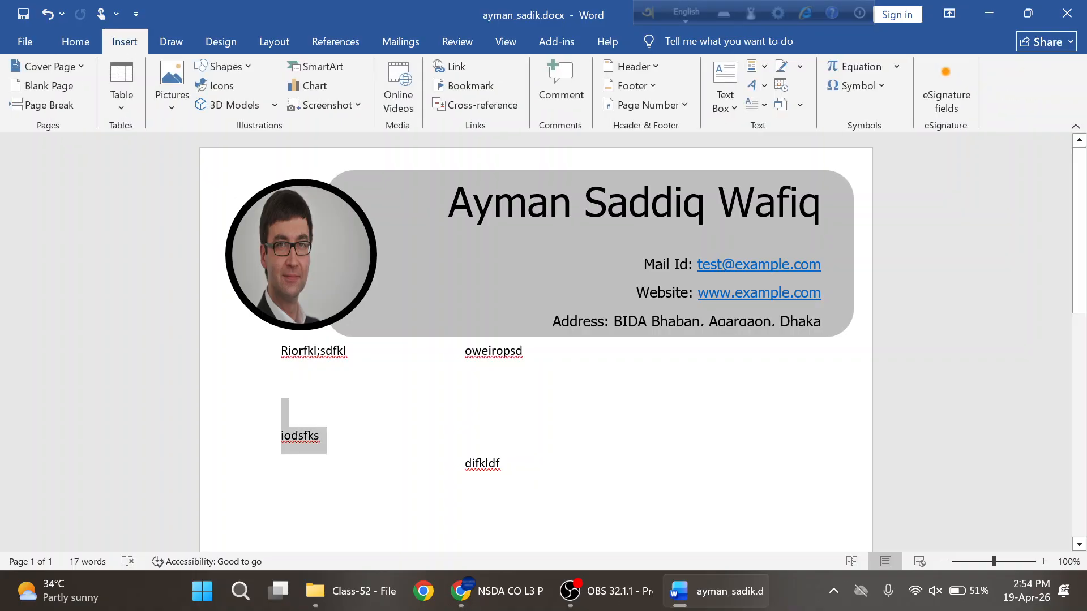
key("Delete")
left_click_drag(347, 352, 281, 352)
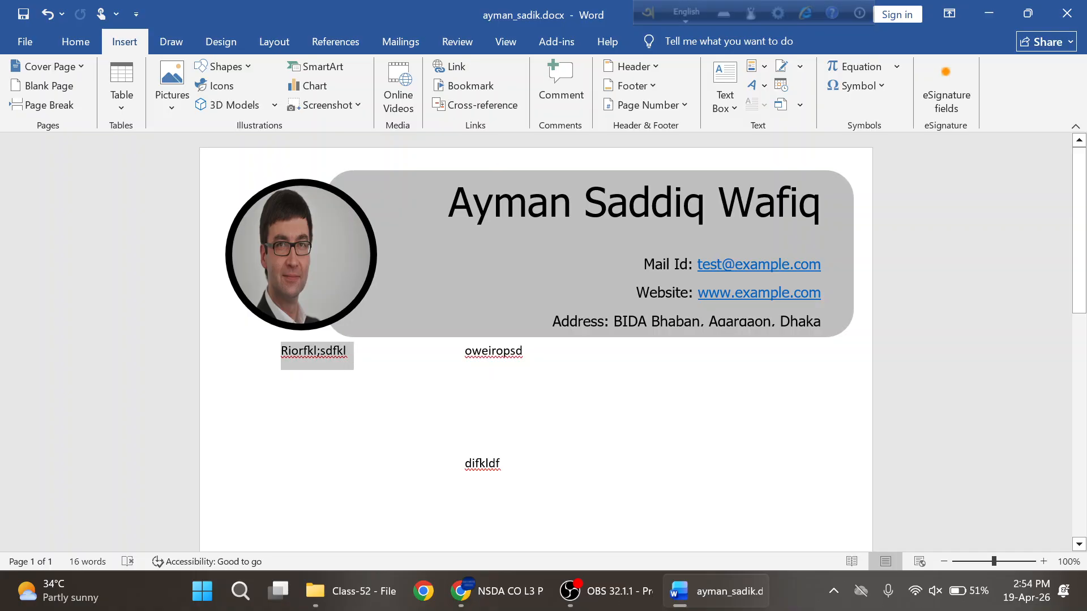
key("Delete")
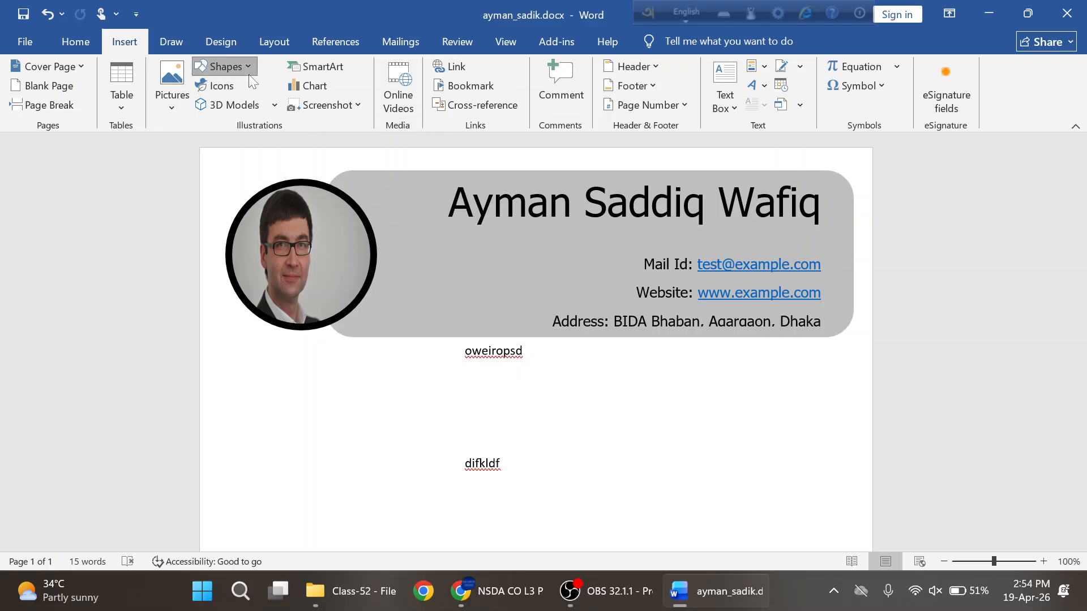
- Draw a blue 8.17" × 2.37" sidebar rectangle down the left column, then bring up the sample PDF
left_click(248, 69)
left_click(264, 111)
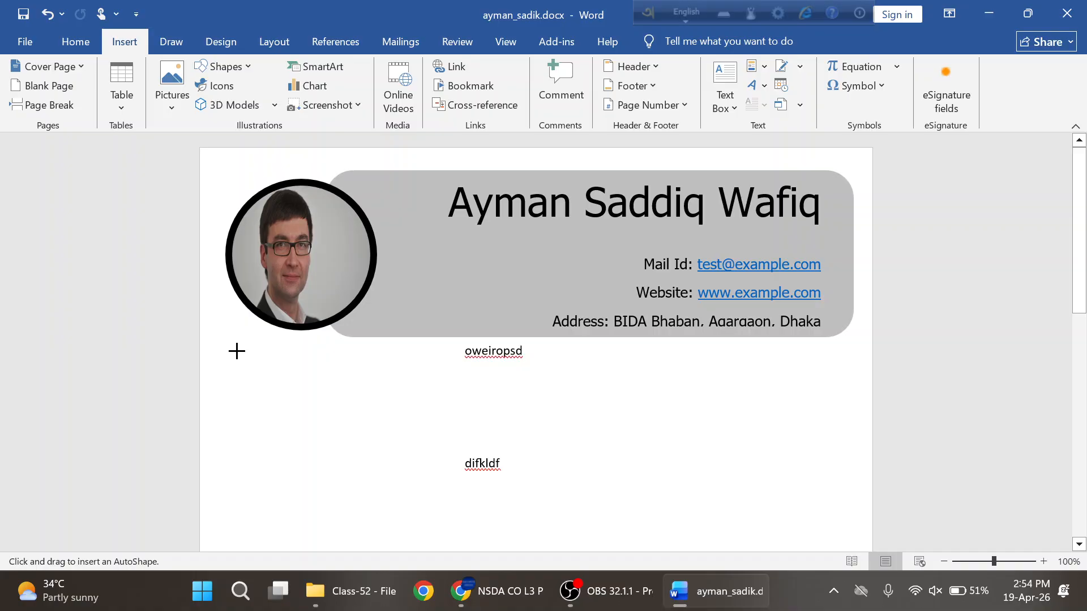
left_click_drag(236, 351, 406, 568)
scroll(511, 424, "down", 3)
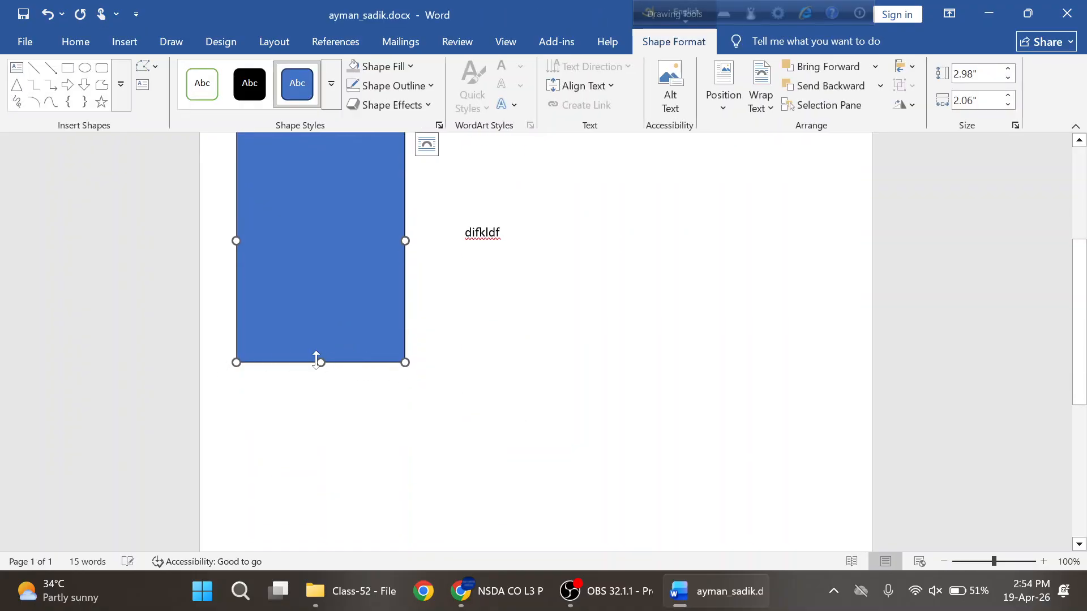
left_click_drag(323, 363, 321, 528)
scroll(509, 348, "down", 5)
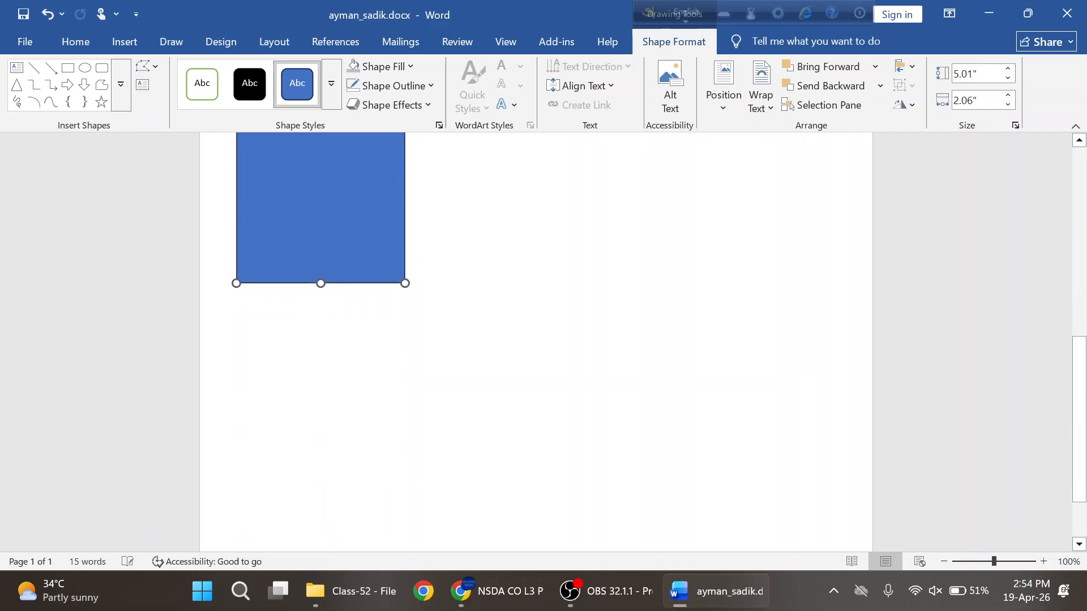
left_click_drag(321, 202, 333, 476)
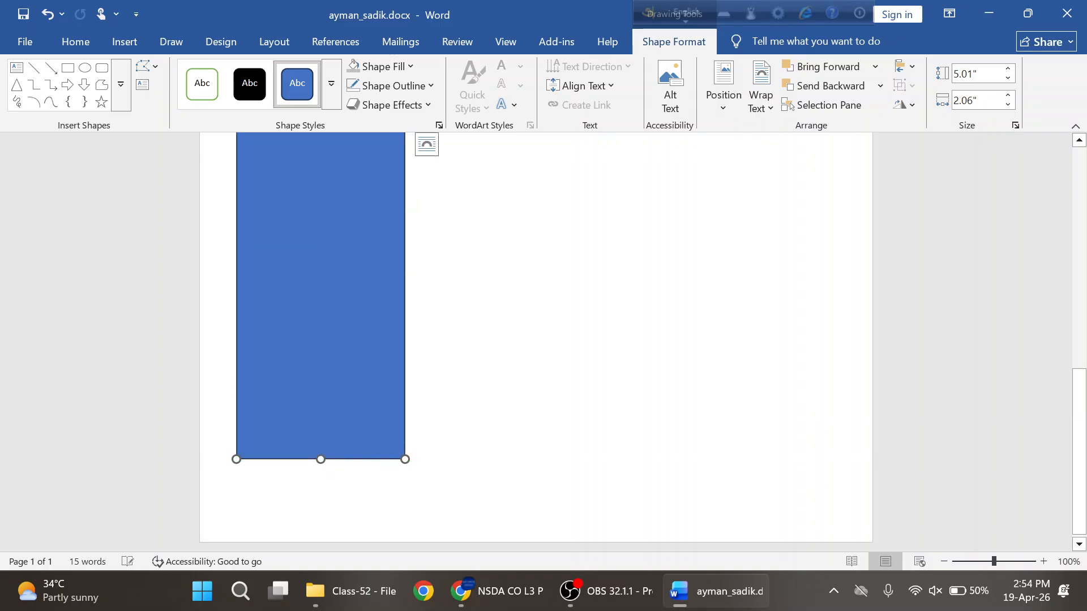
scroll(537, 339, "up", 4)
scroll(536, 340, "up", 2)
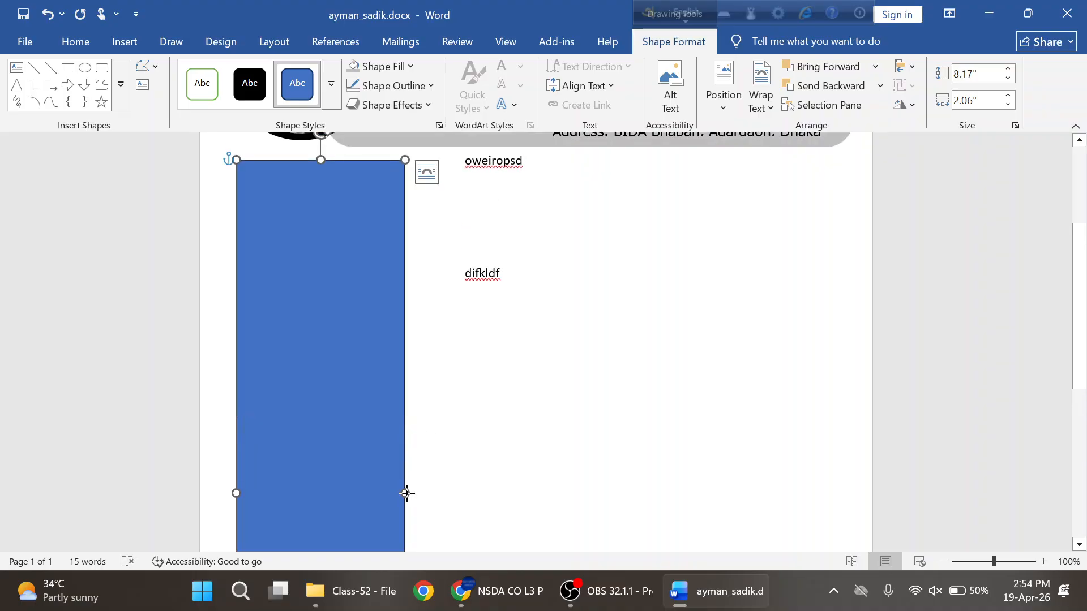
left_click_drag(407, 493, 431, 472)
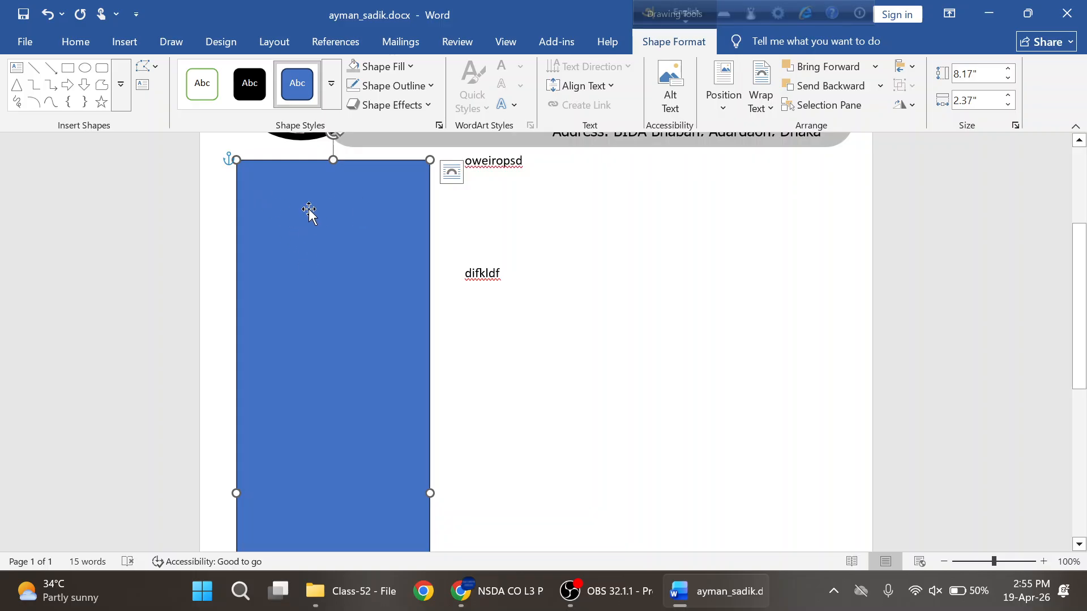
key("alt+Tab")
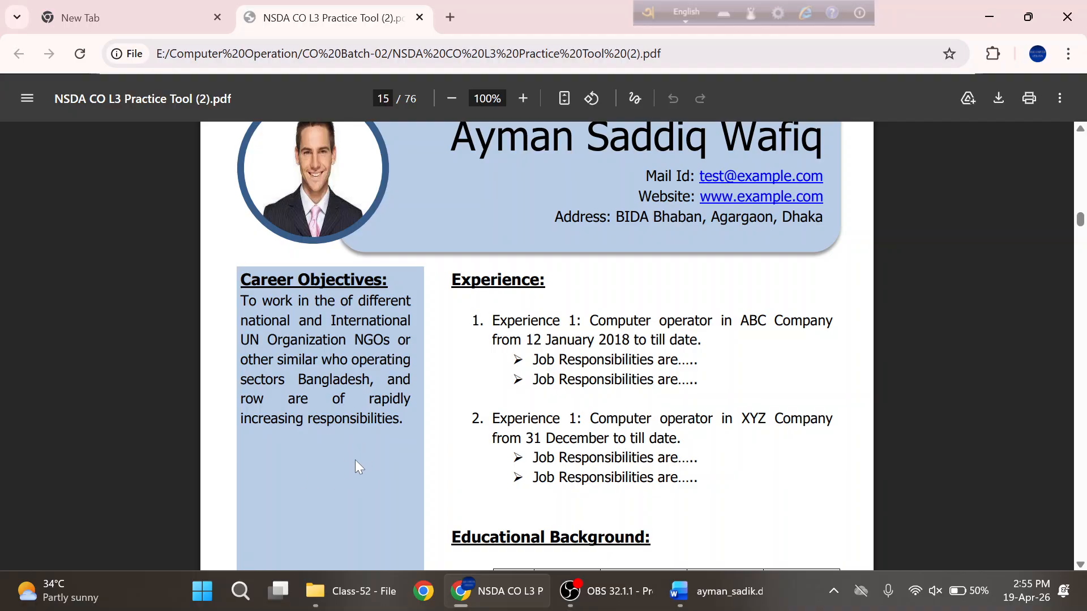
- Give the sidebar rectangle no outline and a light gray fill matching the header
key("alt+Tab")
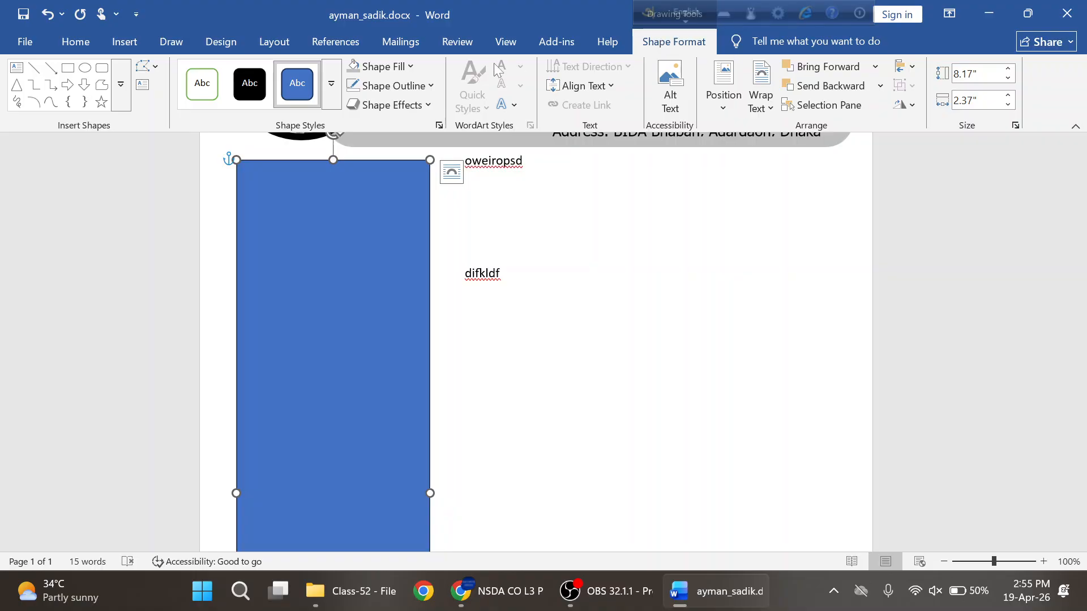
left_click(425, 86)
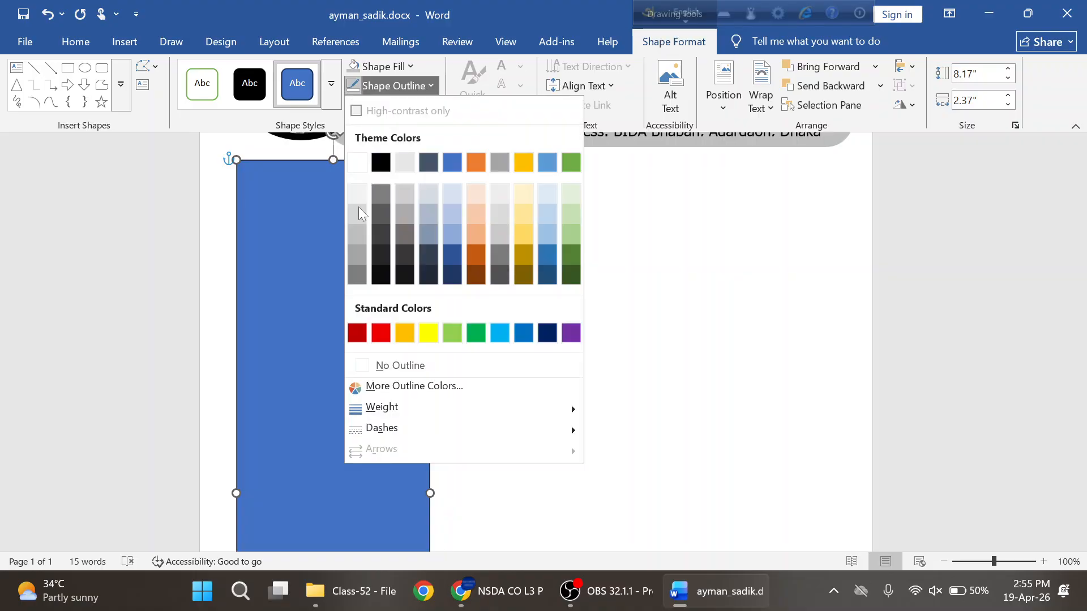
left_click(412, 360)
left_click(414, 65)
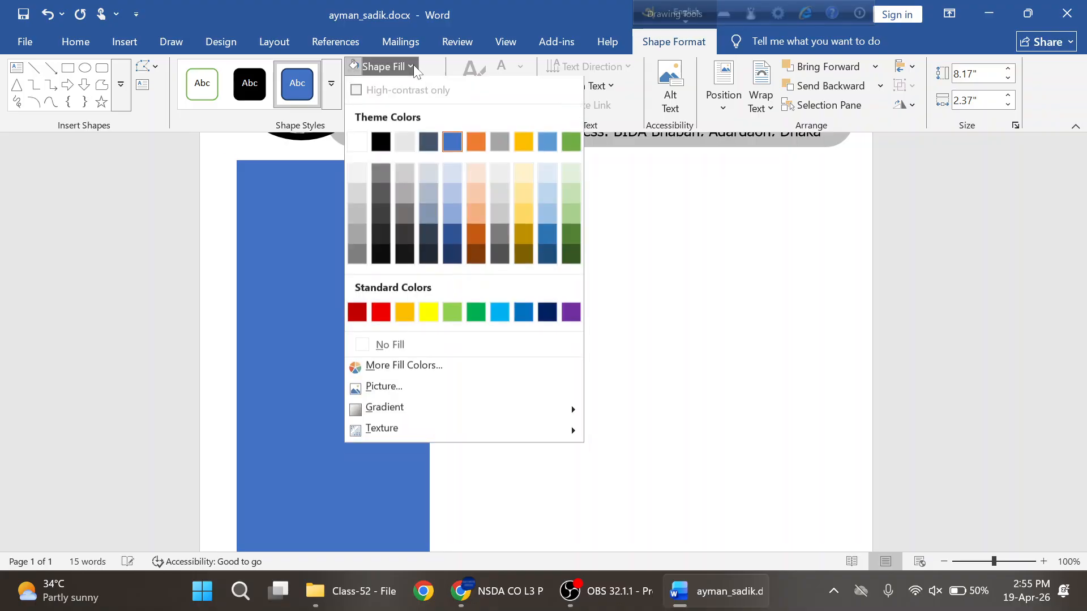
left_click(357, 215)
left_click(339, 266)
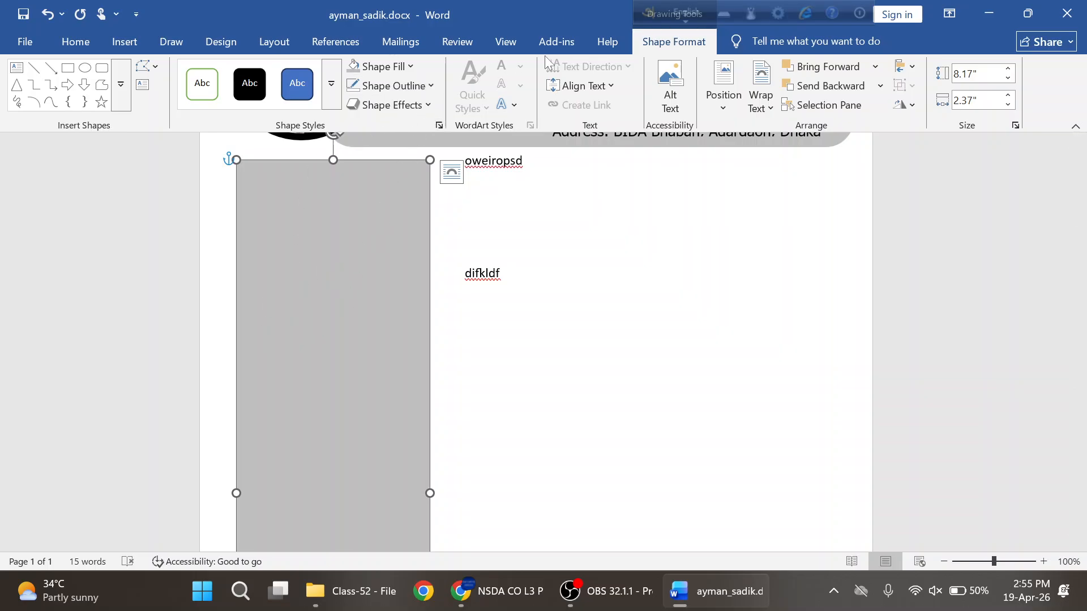
left_click(125, 45)
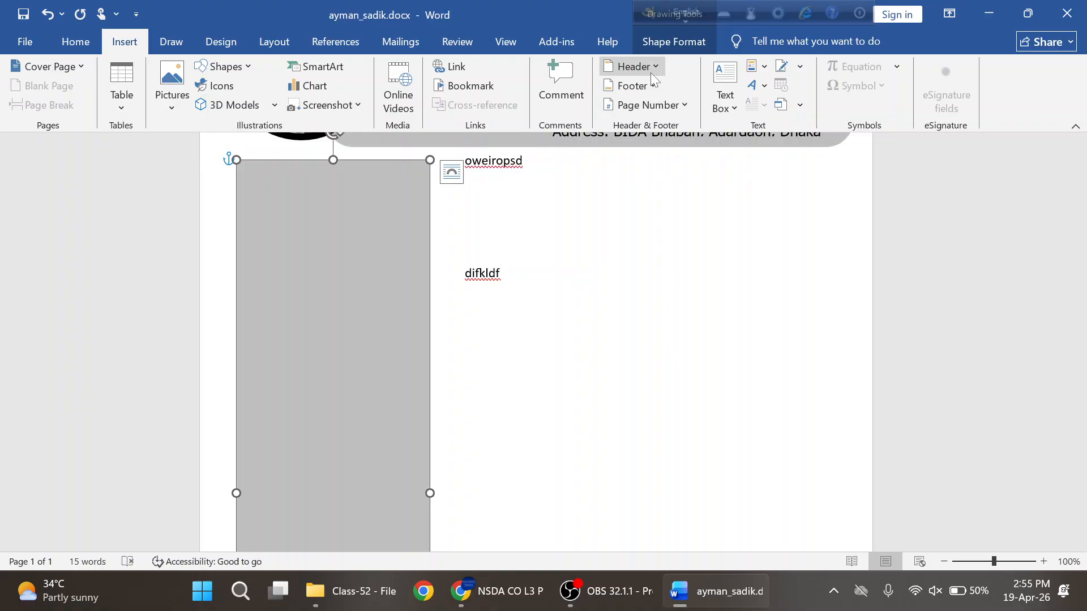
- Draw a small 1" × 0.31" text box near the top of the gray sidebar
left_click(736, 111)
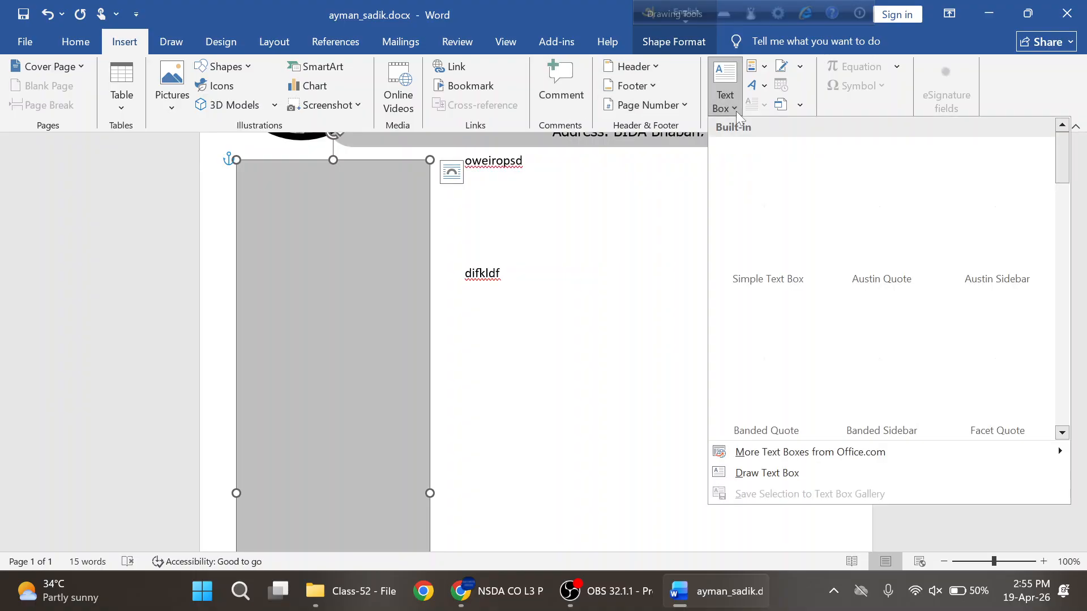
left_click(764, 476)
left_click_drag(252, 200, 277, 281)
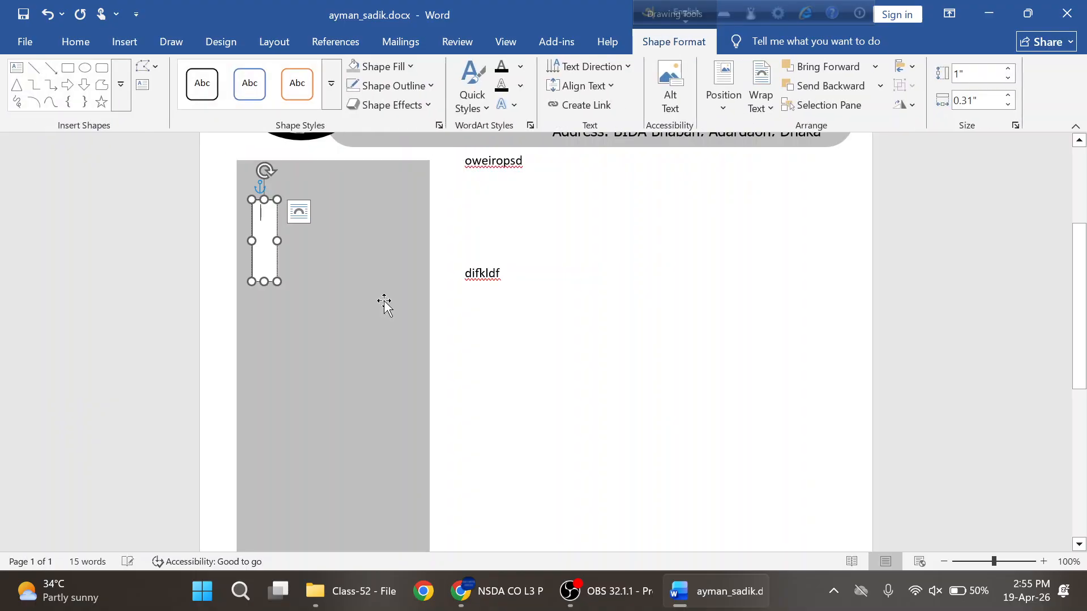
key("alt+Tab")
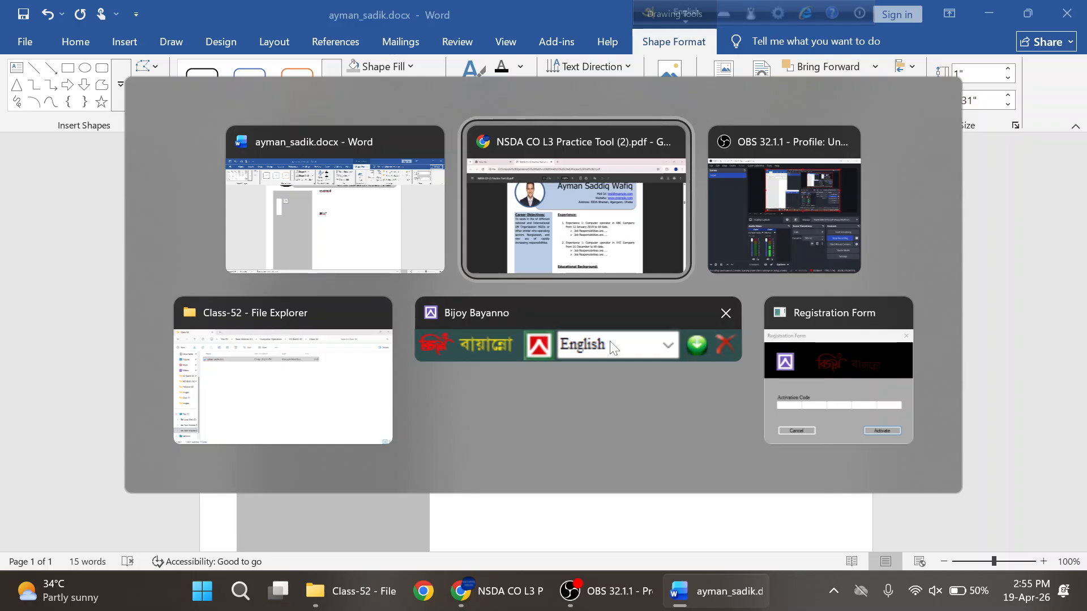
- Bring the Chrome sample CV forward and select its Career Objectives paragraph
left_click(538, 201)
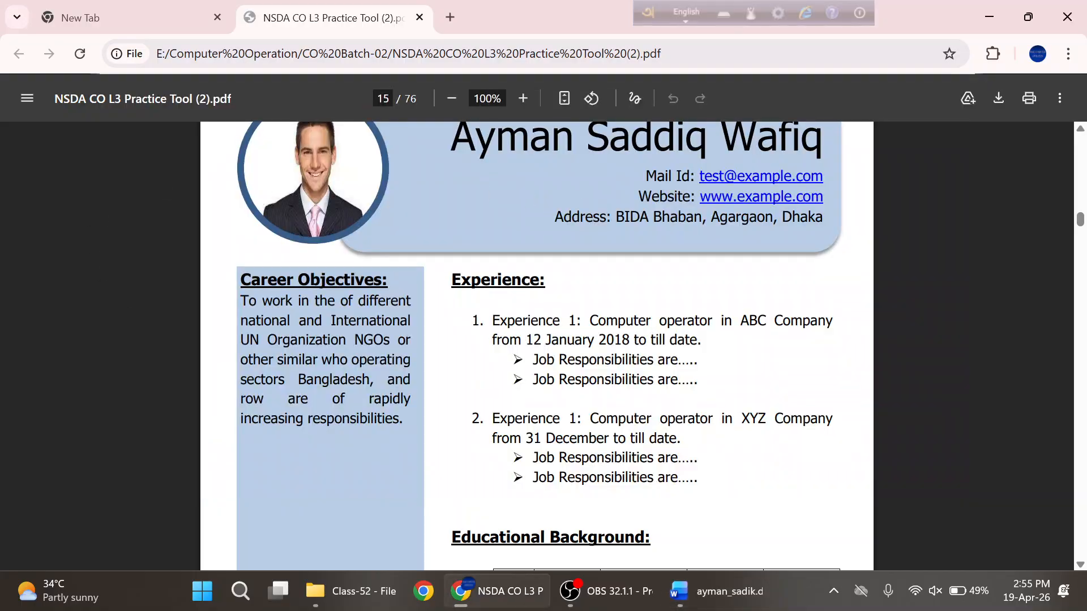
left_click_drag(403, 419, 241, 280)
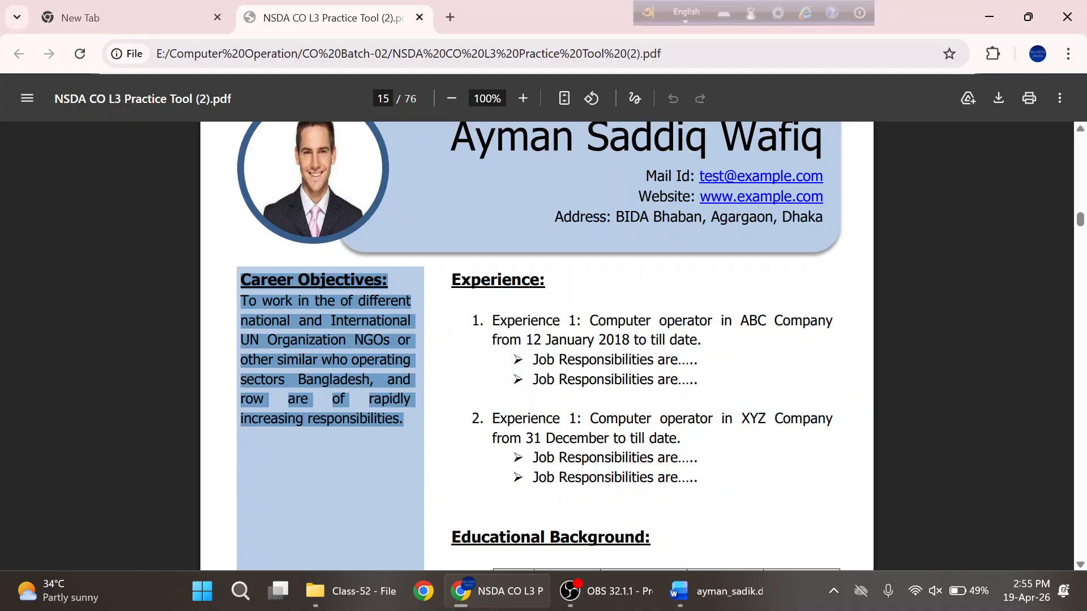
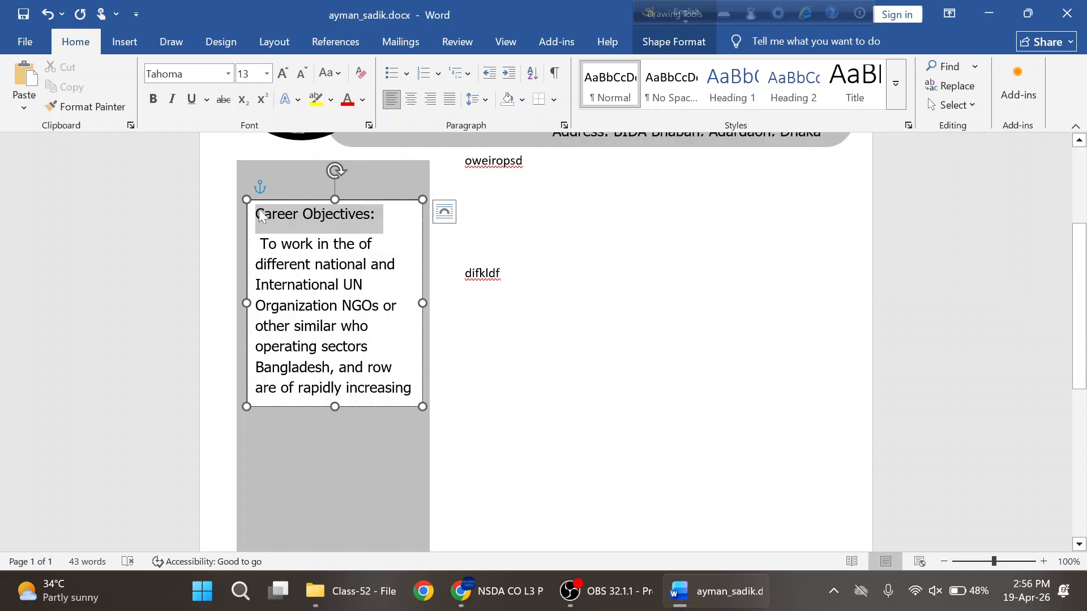
- Set the Career Objectives heading to 14 pt and bold, checking the sample CV PDF
key("alt+Tab")
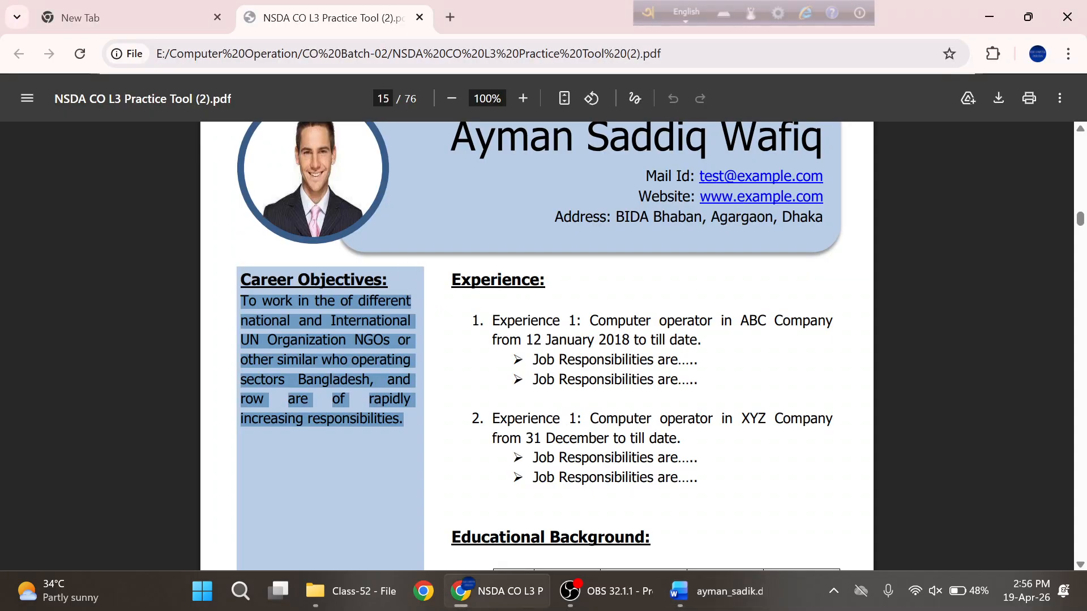
scroll(260, 215, "up", 12)
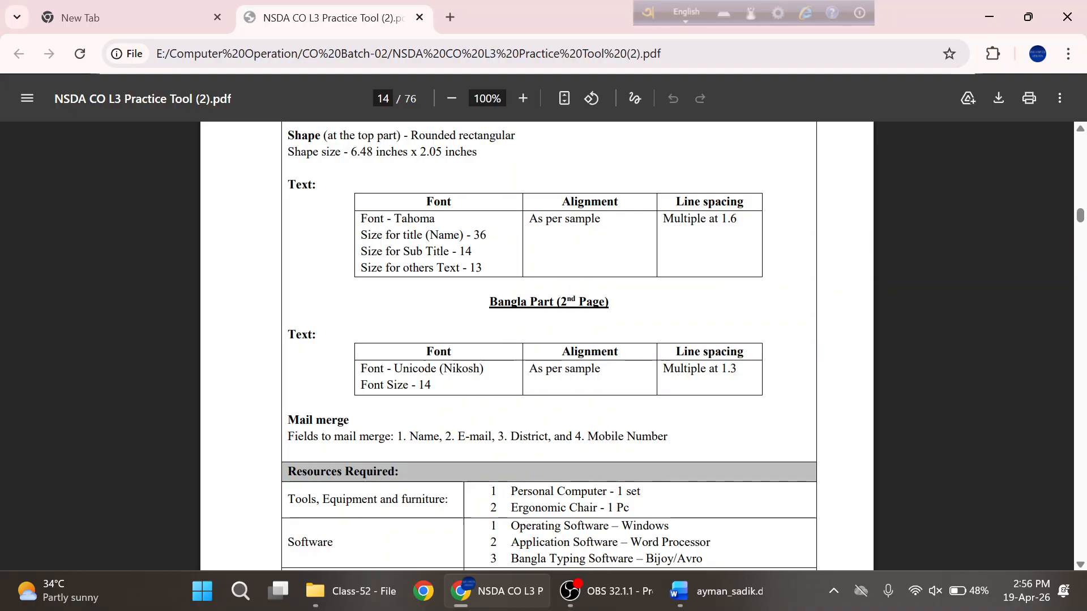
key("alt+Tab")
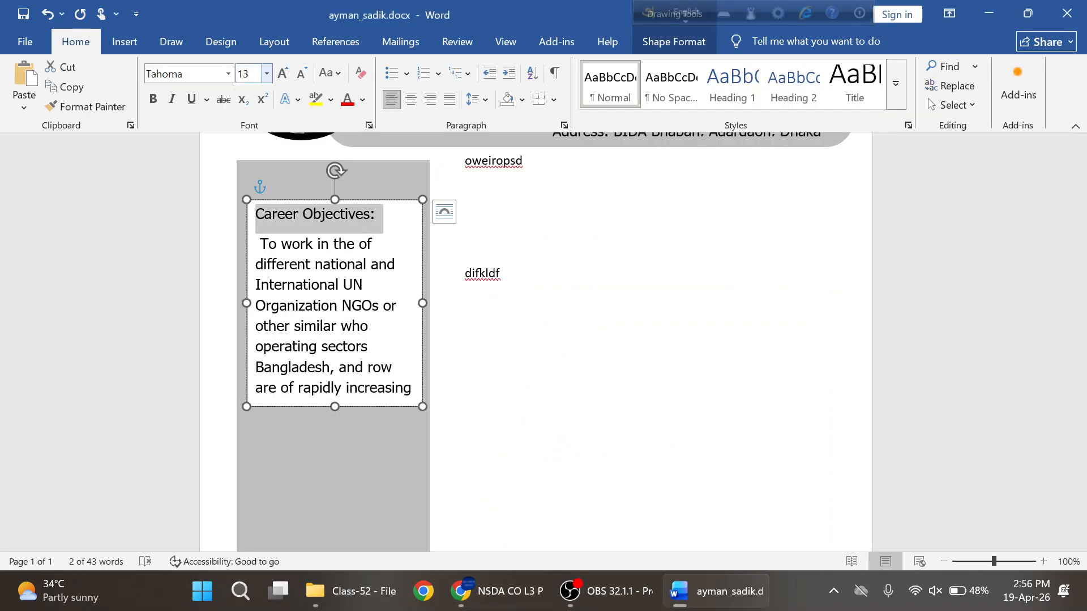
left_click(248, 73)
type("1")
key("Return")
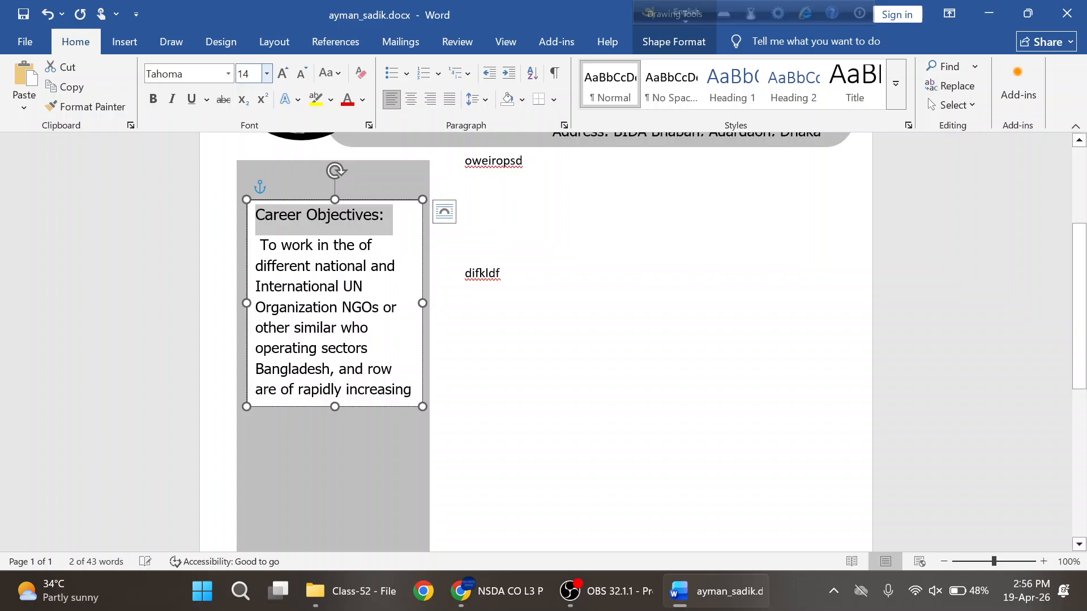
left_click(152, 99)
- Underline the heading, then select the whole Career Objectives paragraph
key("alt+Tab")
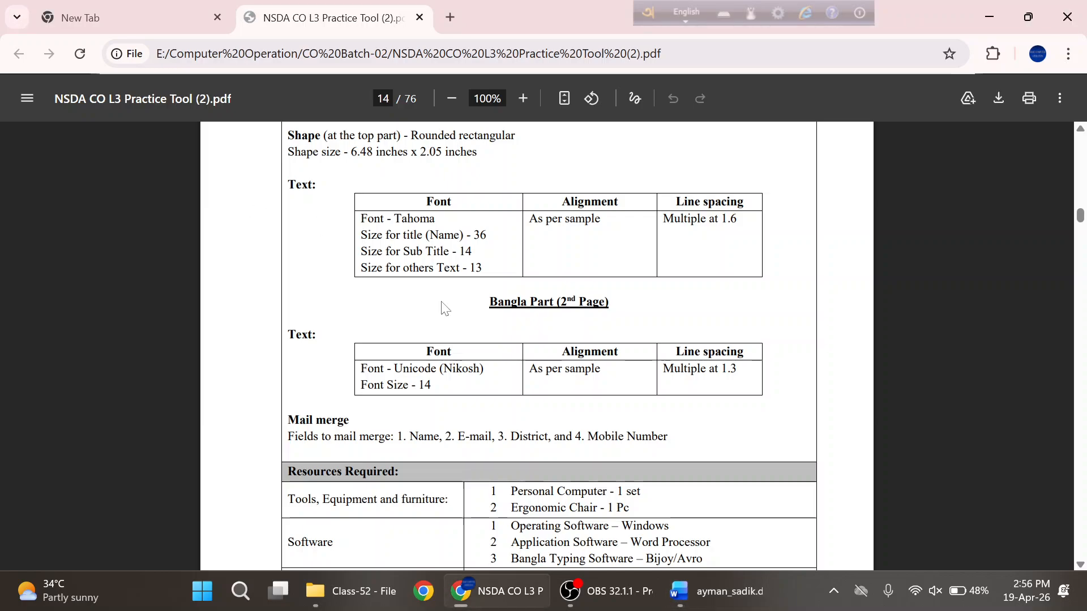
scroll(442, 305, "down", 6)
scroll(537, 346, "down", 3)
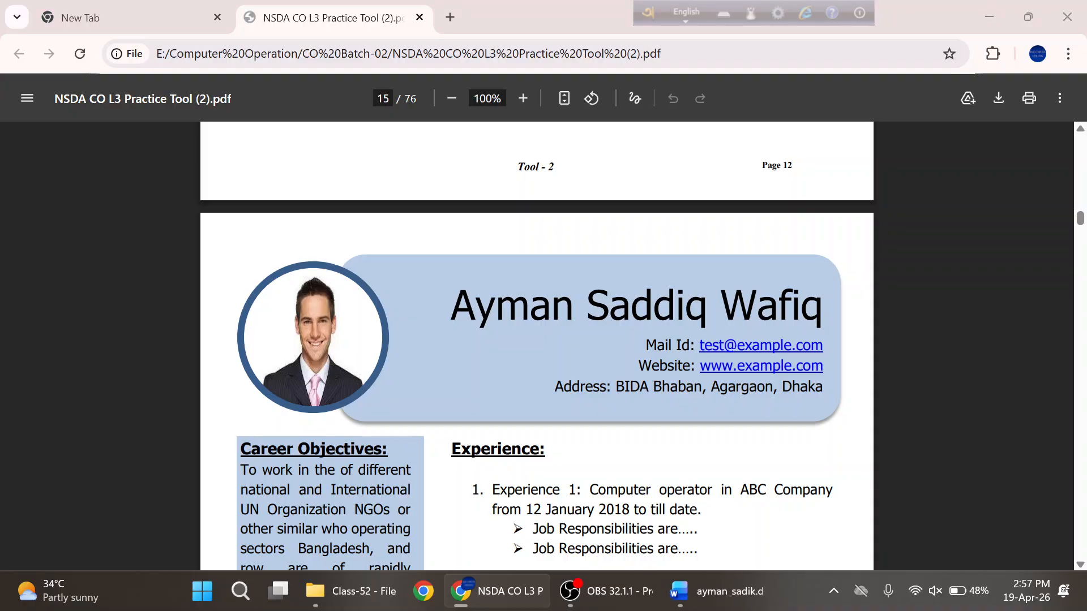
key("alt+Tab")
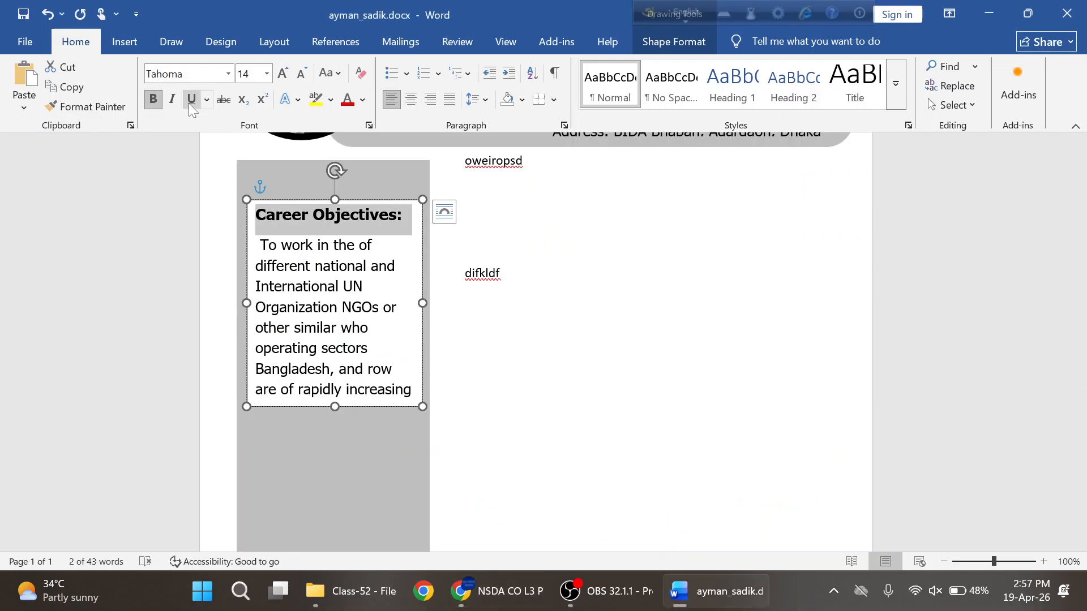
left_click(191, 99)
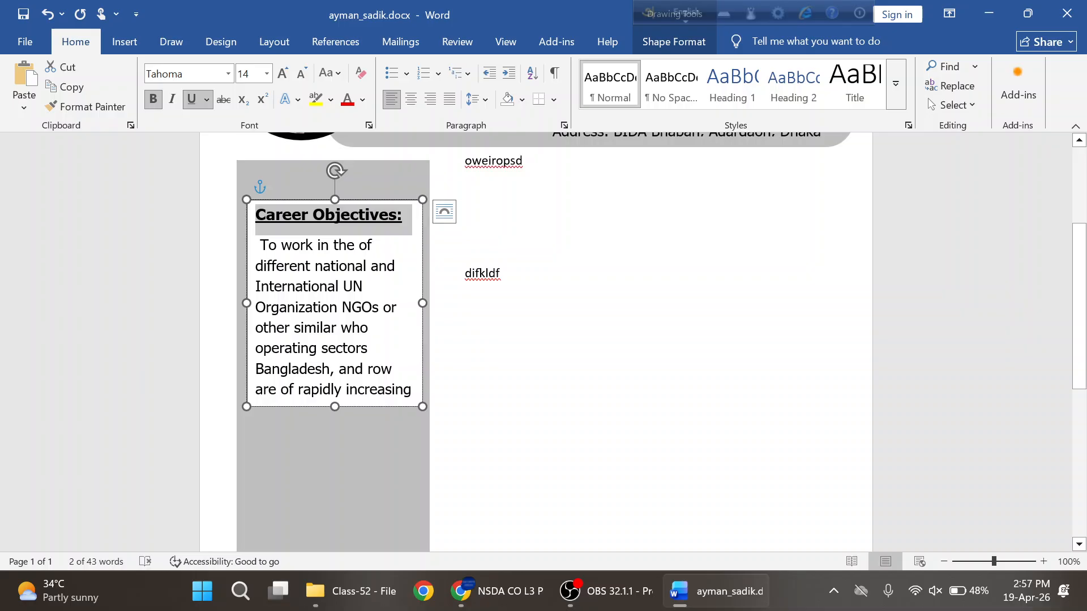
left_click(348, 348)
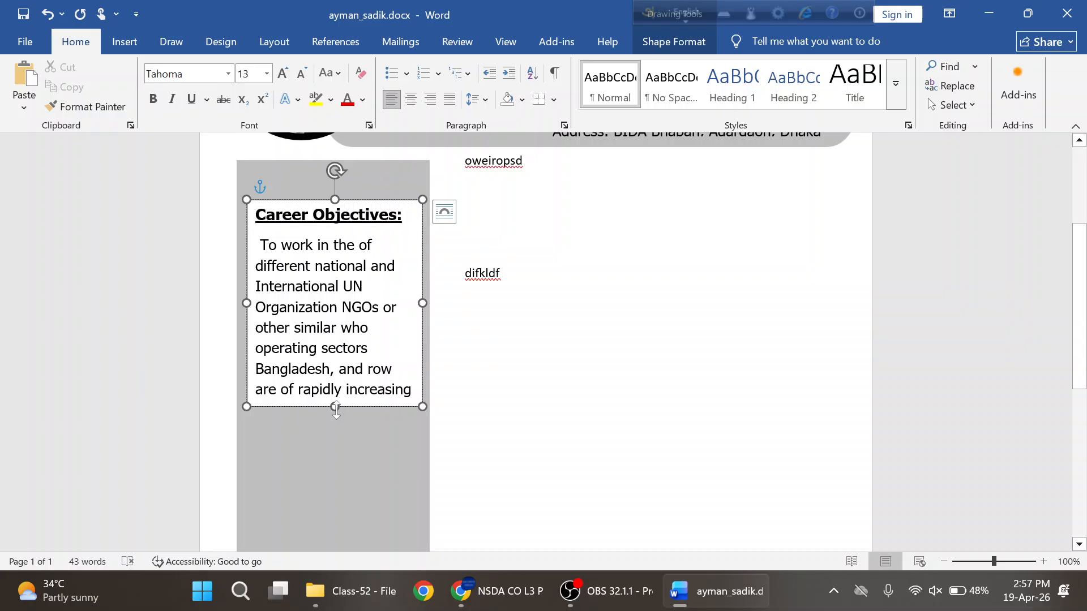
left_click_drag(413, 391, 261, 245)
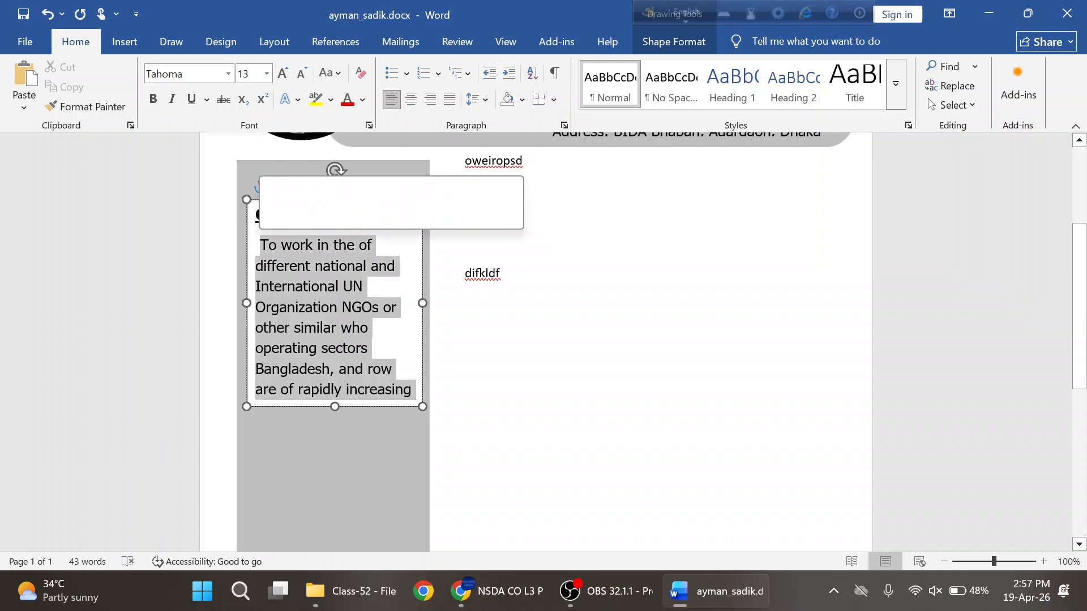
left_click(451, 101)
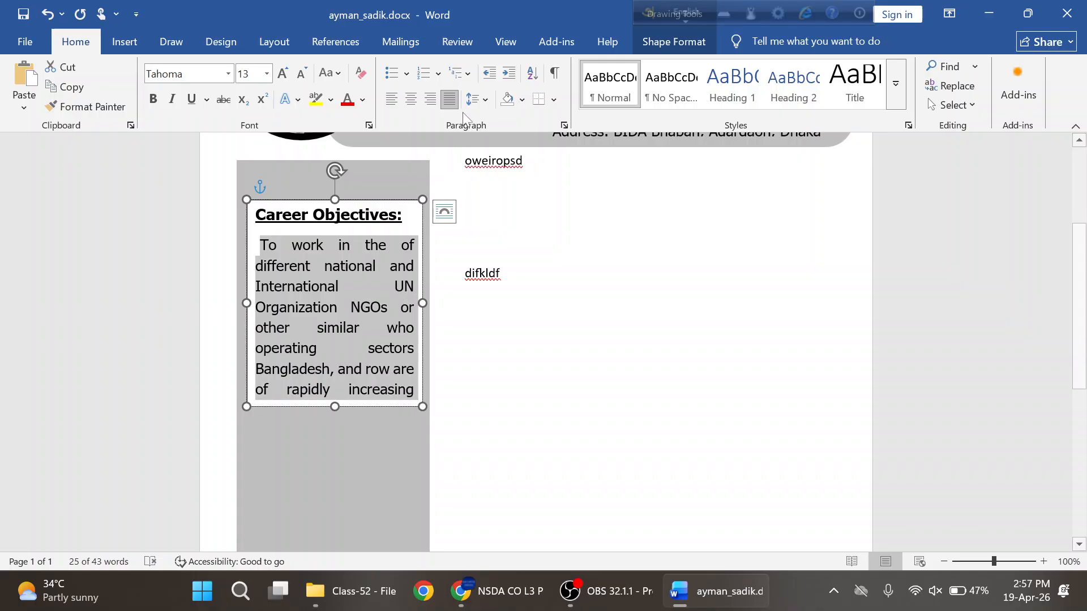
left_click(391, 99)
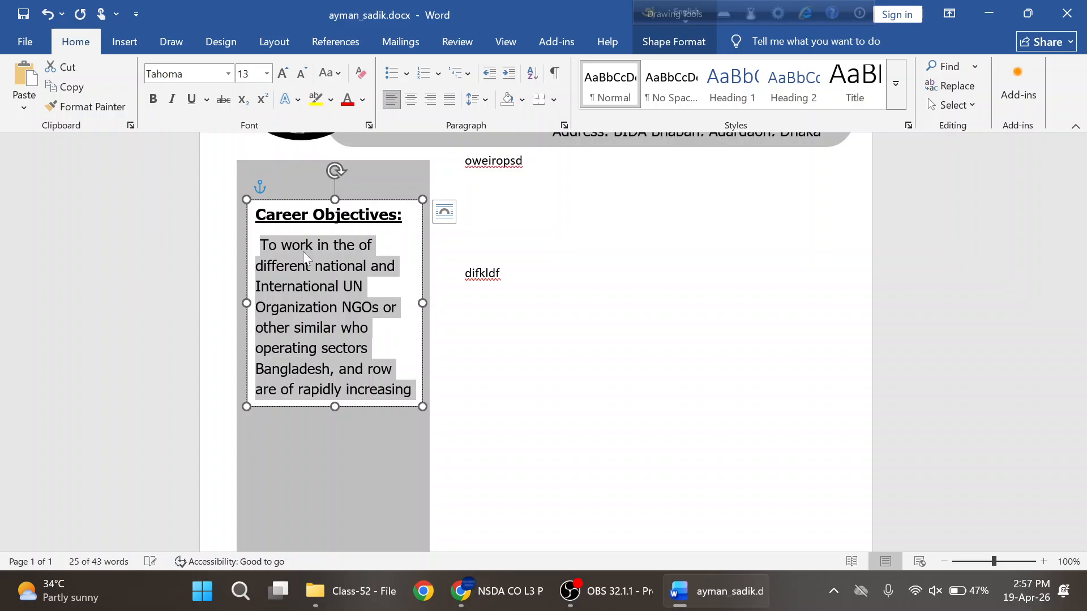
left_click(376, 288)
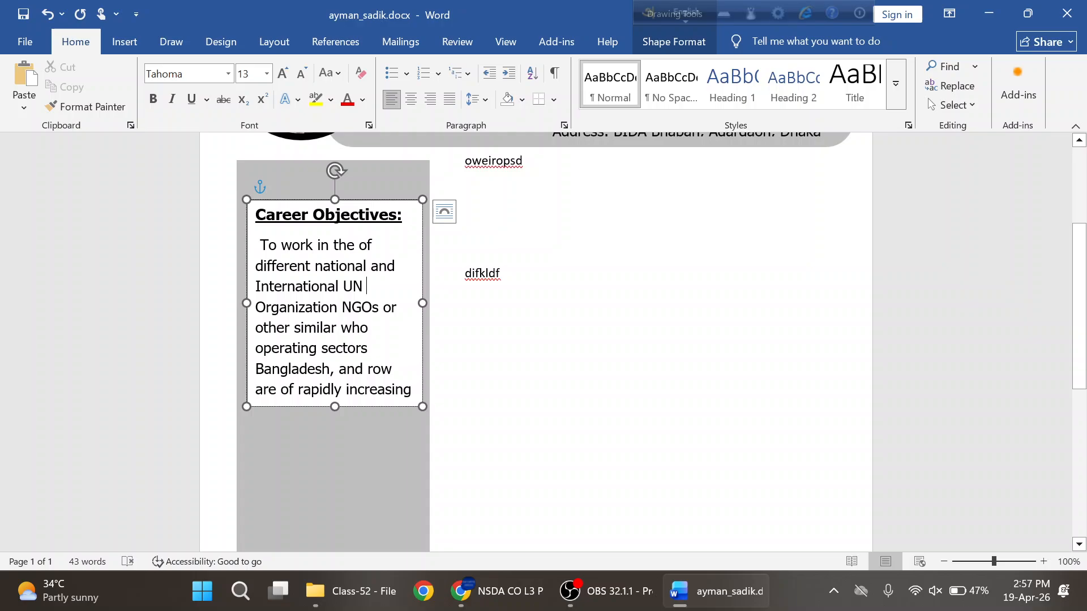
key("alt+Tab")
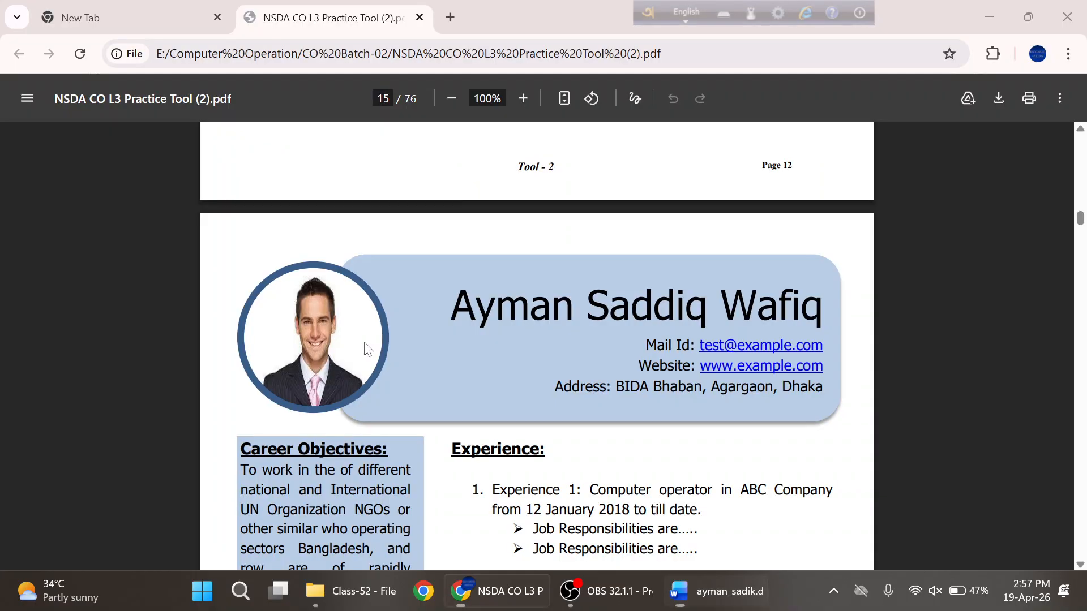
key("alt+Tab")
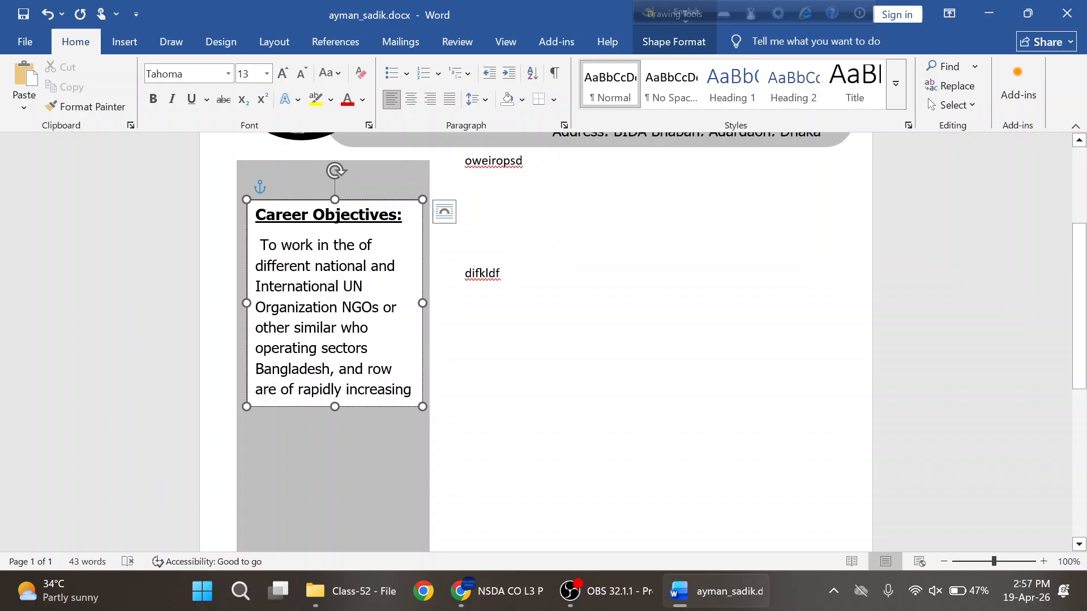
- Give the Career Objectives text box No Outline and No Fill on Shape Format
left_click(288, 451)
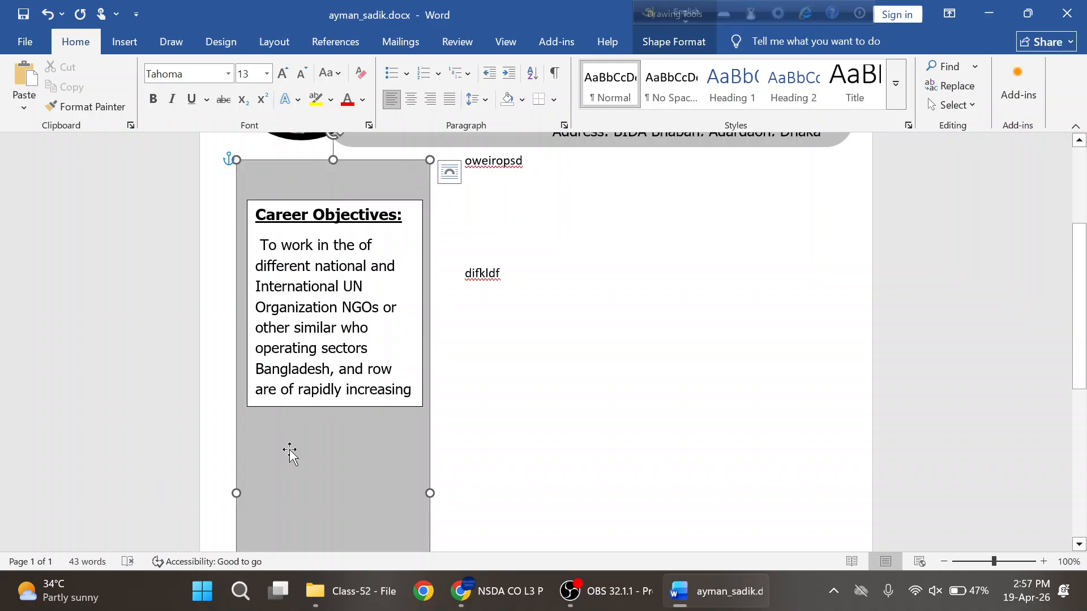
left_click(315, 209)
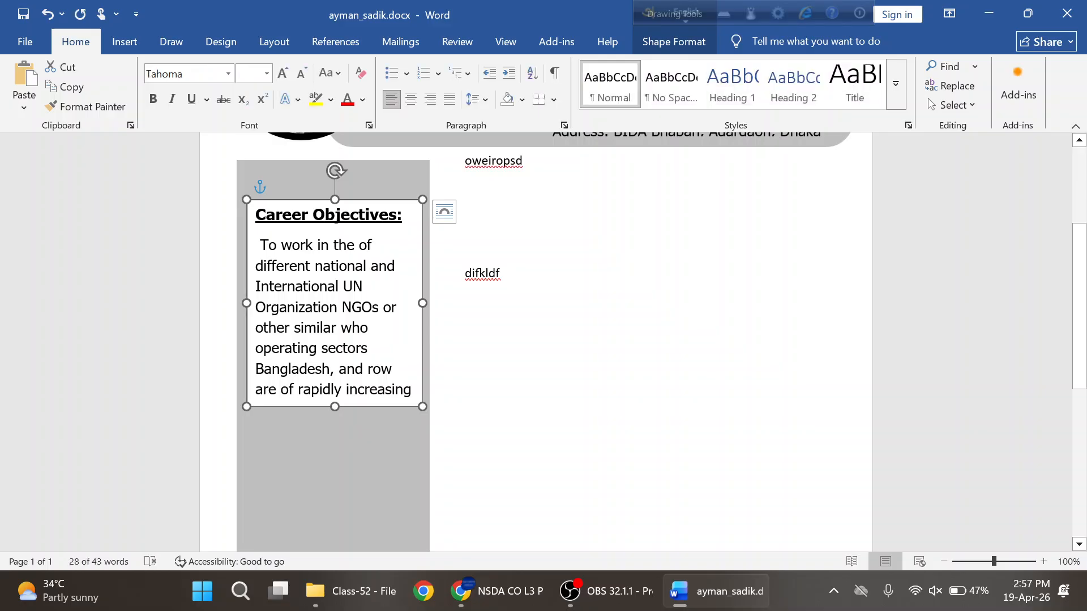
left_click(669, 45)
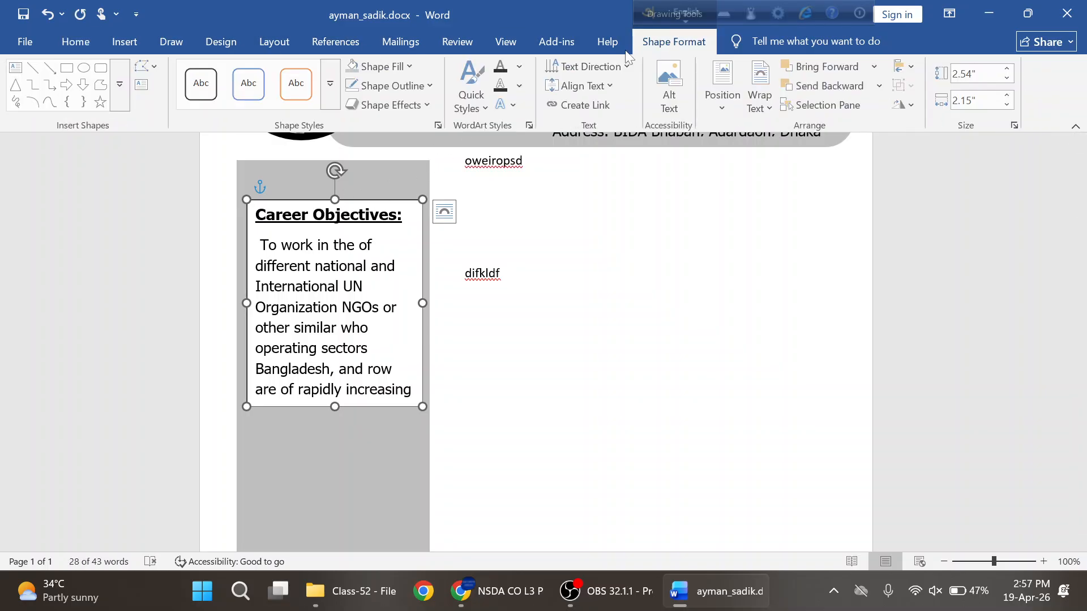
left_click(431, 86)
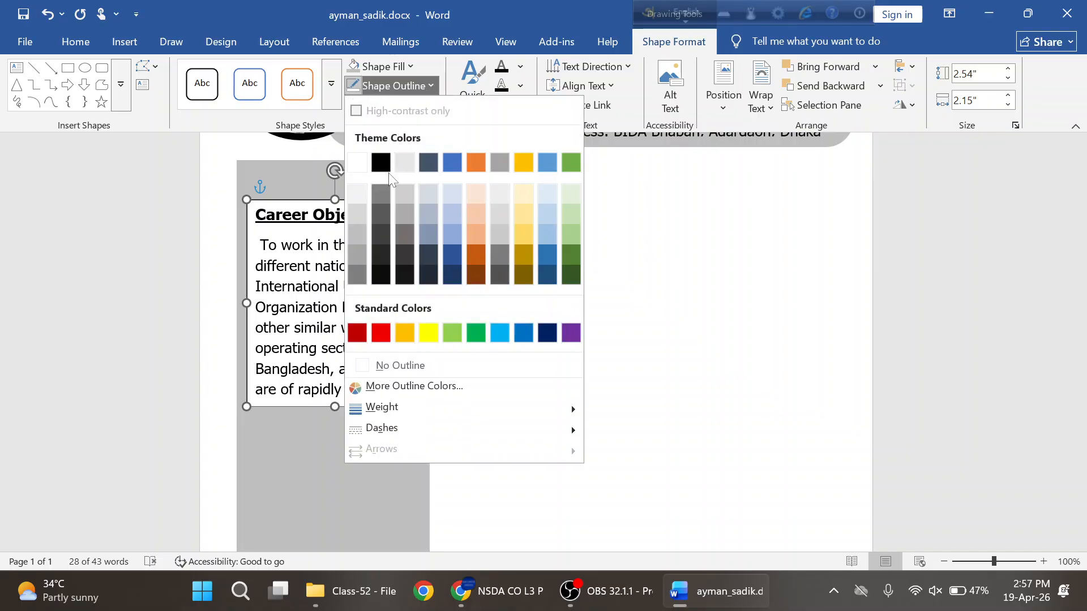
left_click(385, 367)
left_click(413, 66)
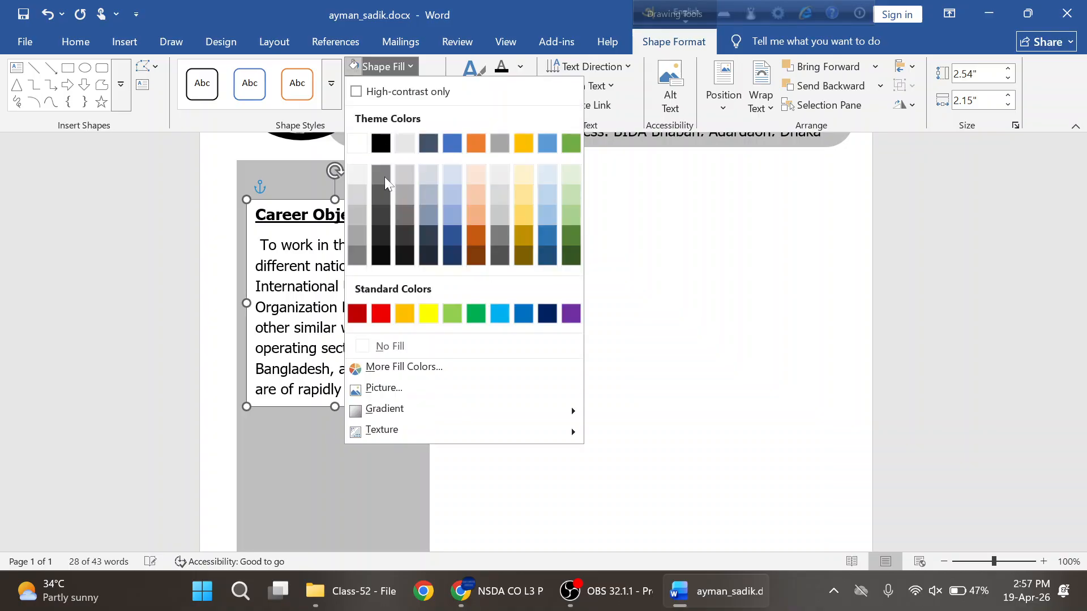
left_click(413, 348)
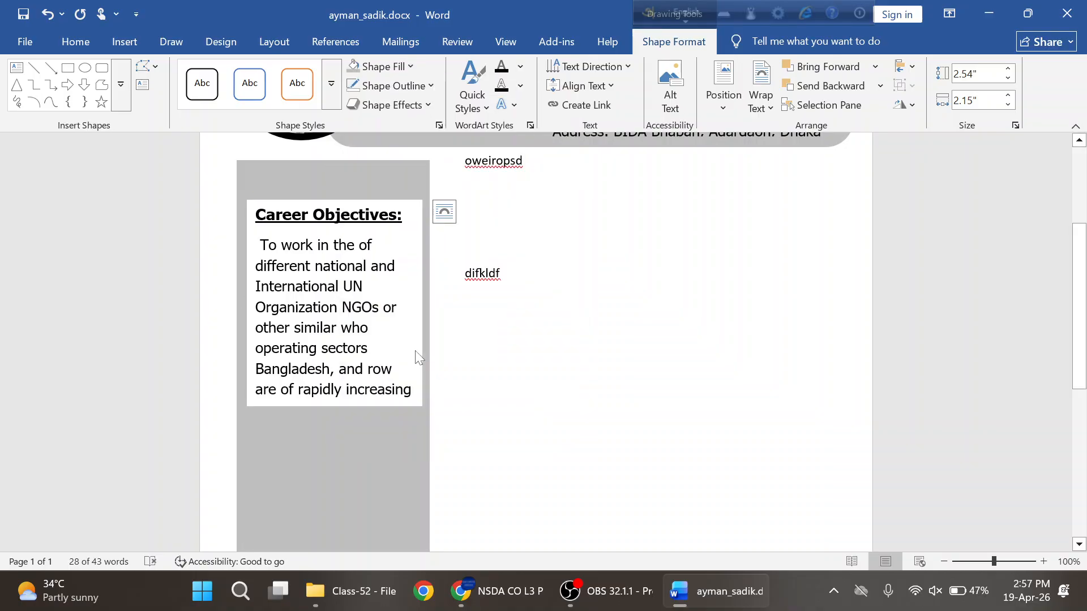
left_click(267, 512)
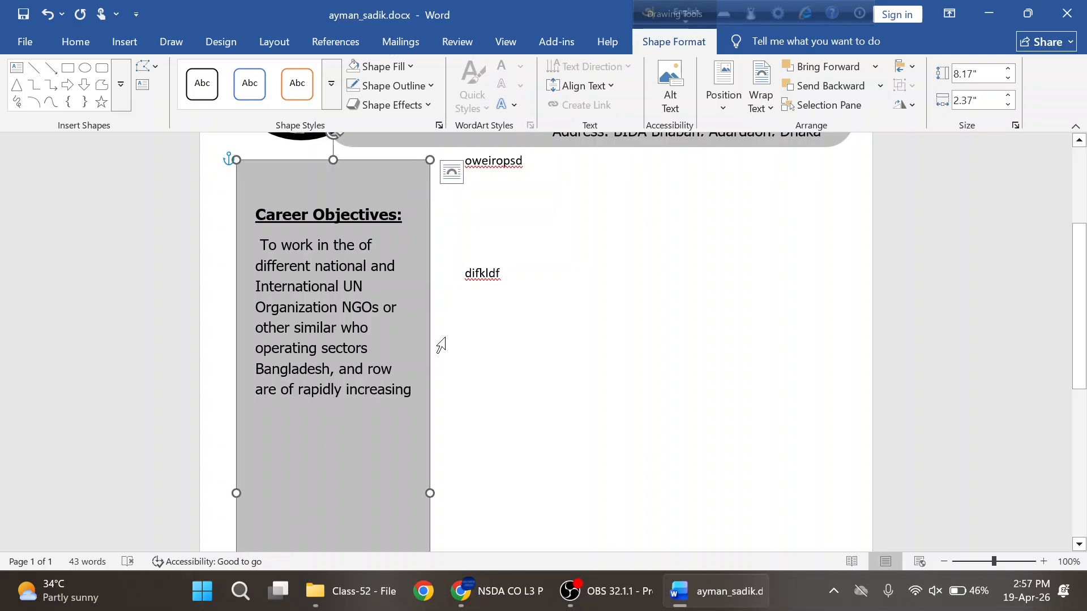
scroll(303, 441, "down", 7)
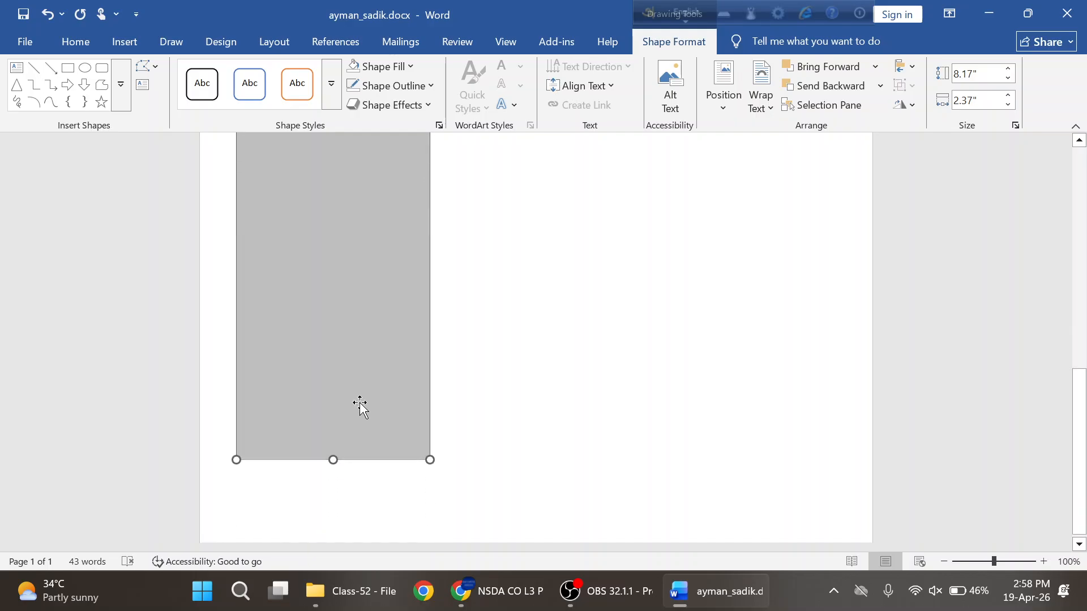
- Select and copy the Computer Skills section text from the sample CV PDF
key("alt+Tab")
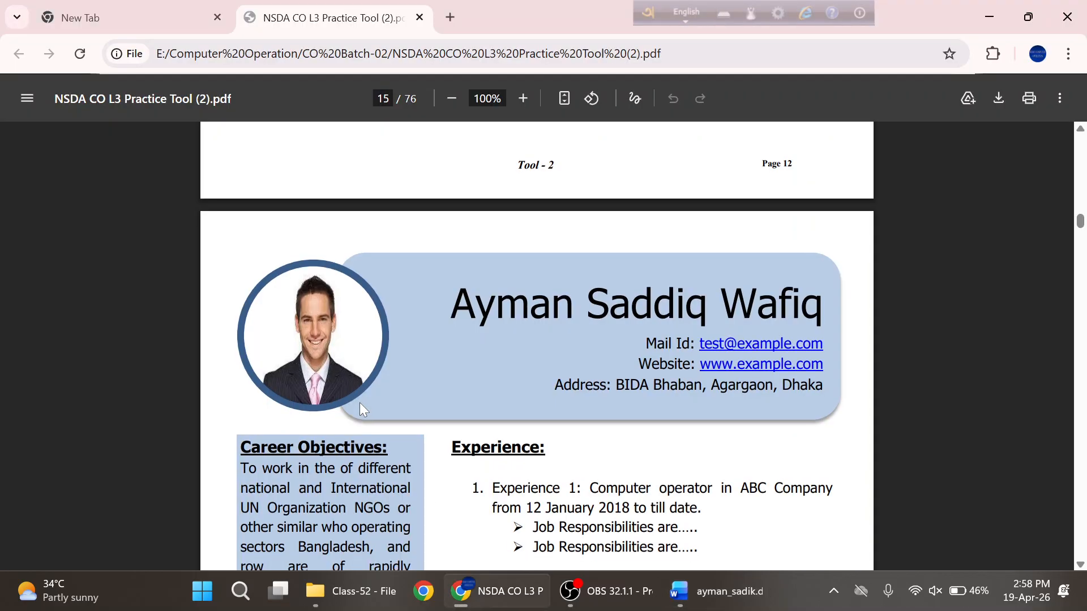
scroll(362, 409, "down", 10)
scroll(362, 408, "up", 5)
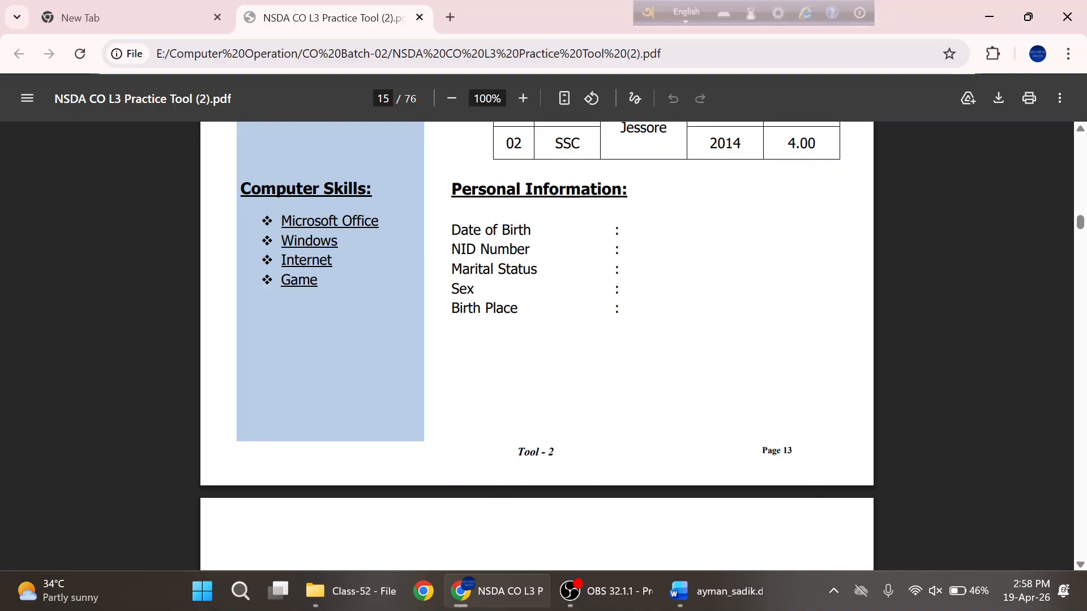
left_click_drag(318, 281, 240, 188)
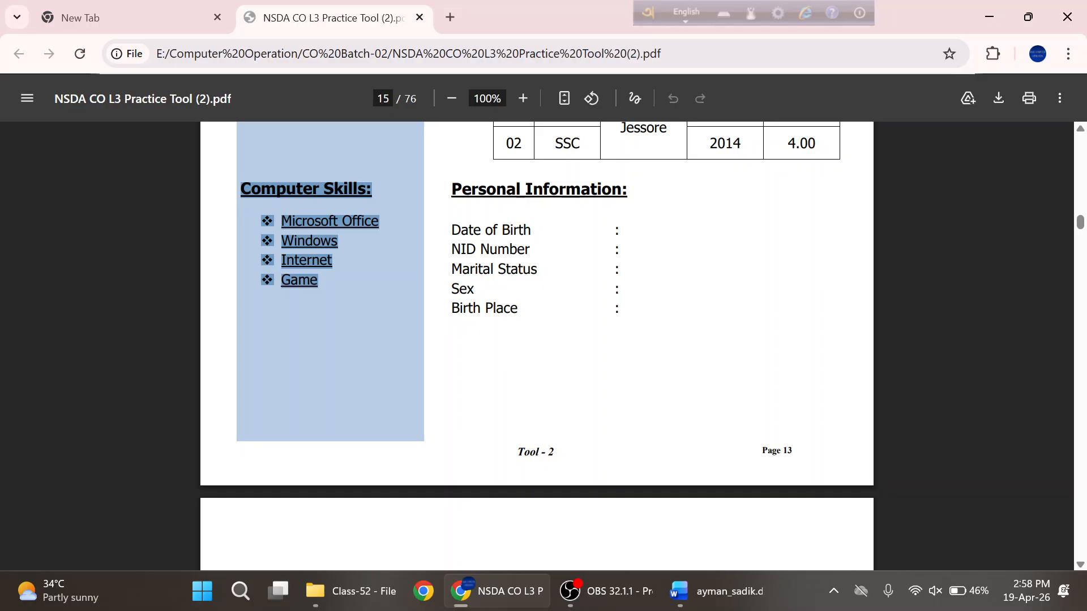
key("alt+Tab")
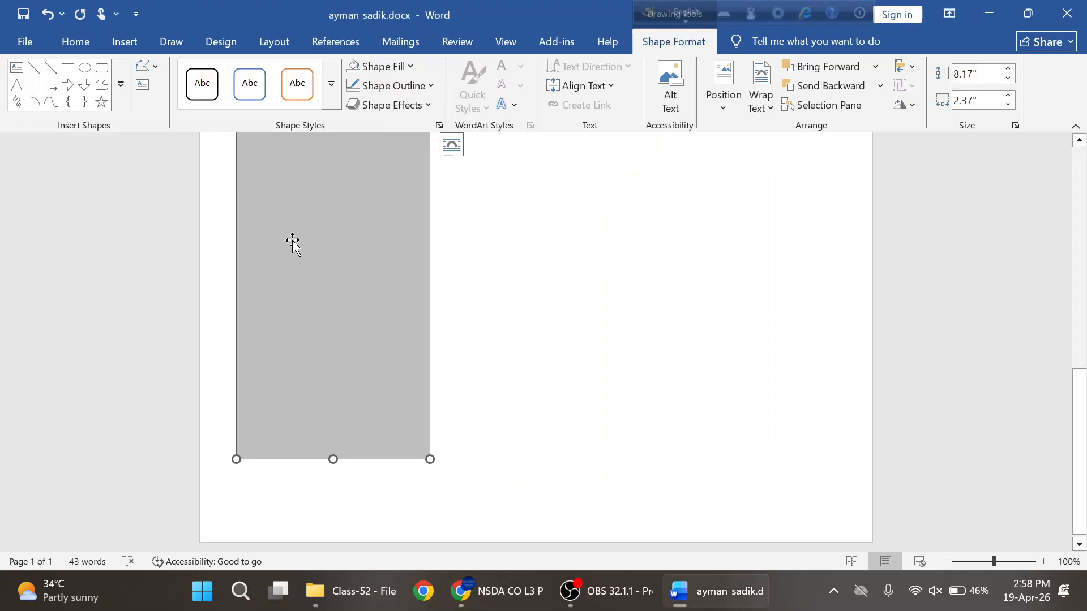
- Draw a new text box on the gray sidebar, paste the skills, enlarge it and delete the ❖ after Computer Skills:
left_click(124, 43)
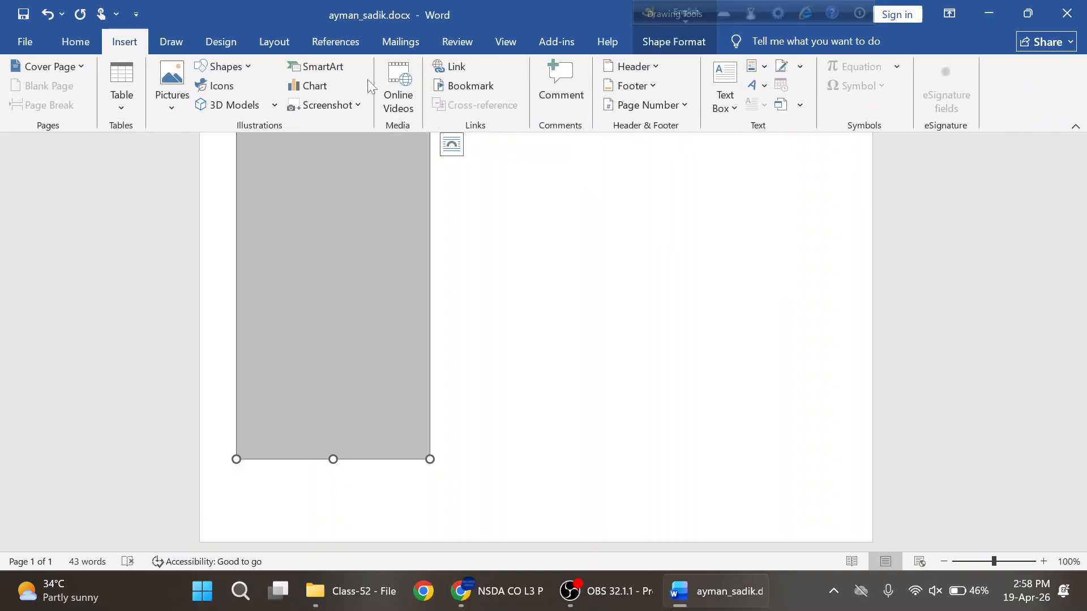
left_click(729, 107)
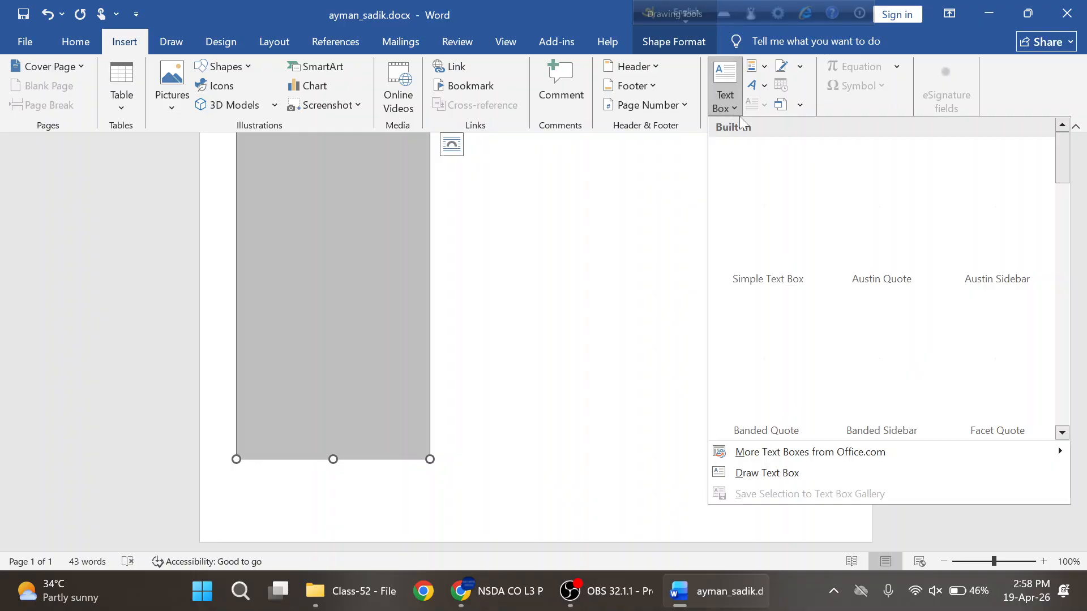
left_click(755, 478)
left_click_drag(258, 269, 283, 351)
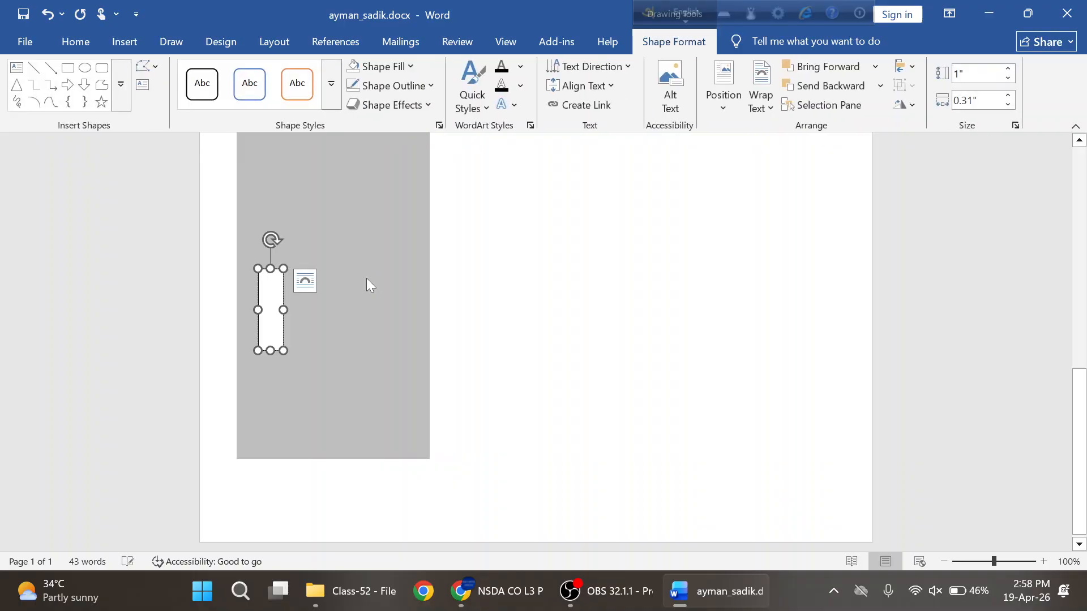
key("ctrl+v")
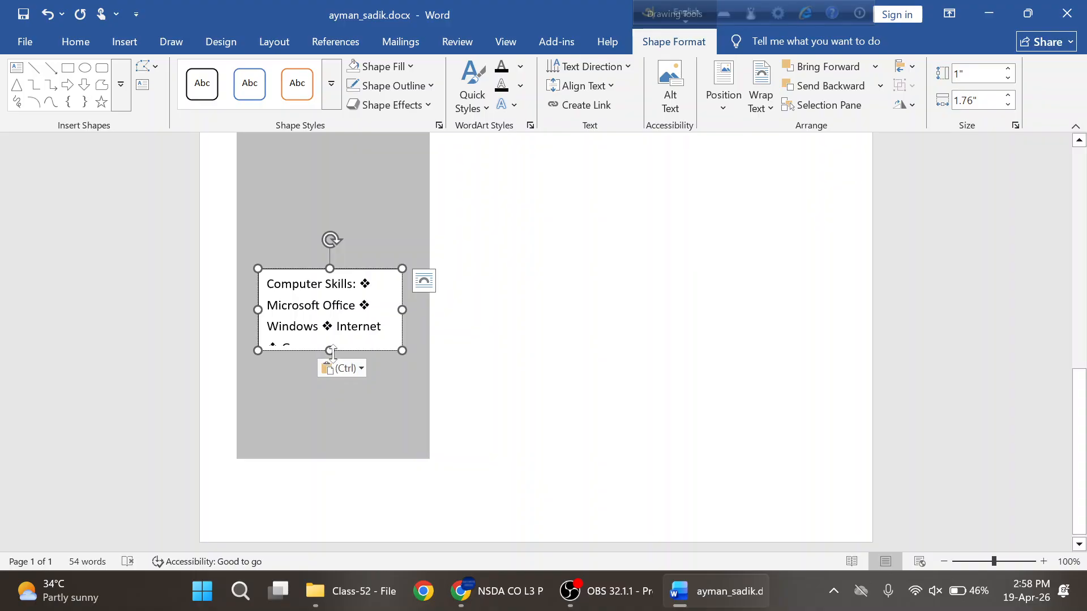
left_click_drag(330, 351, 328, 397)
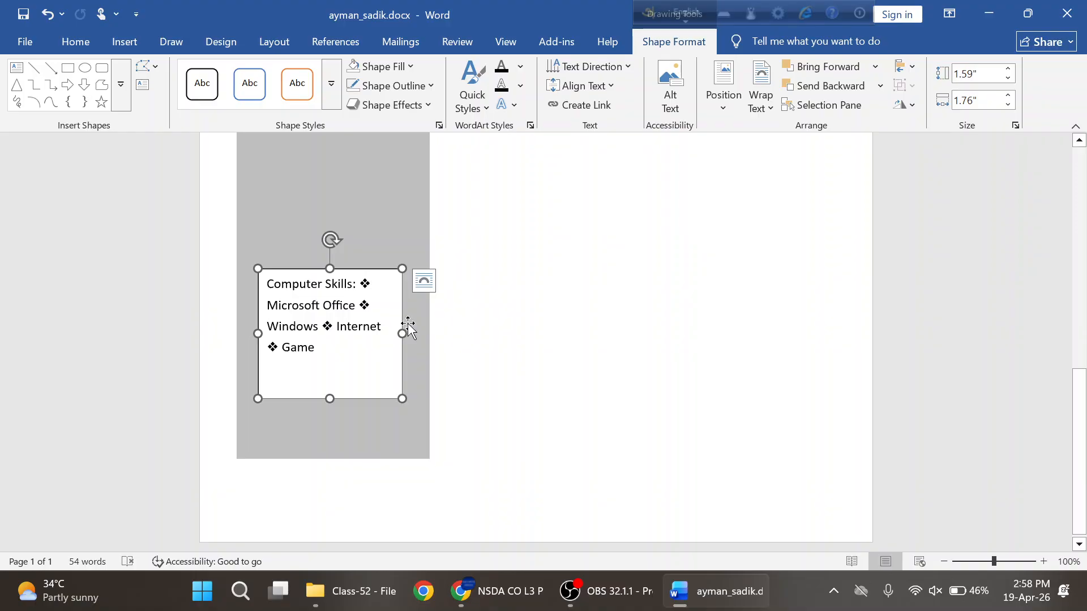
key("BackSpace")
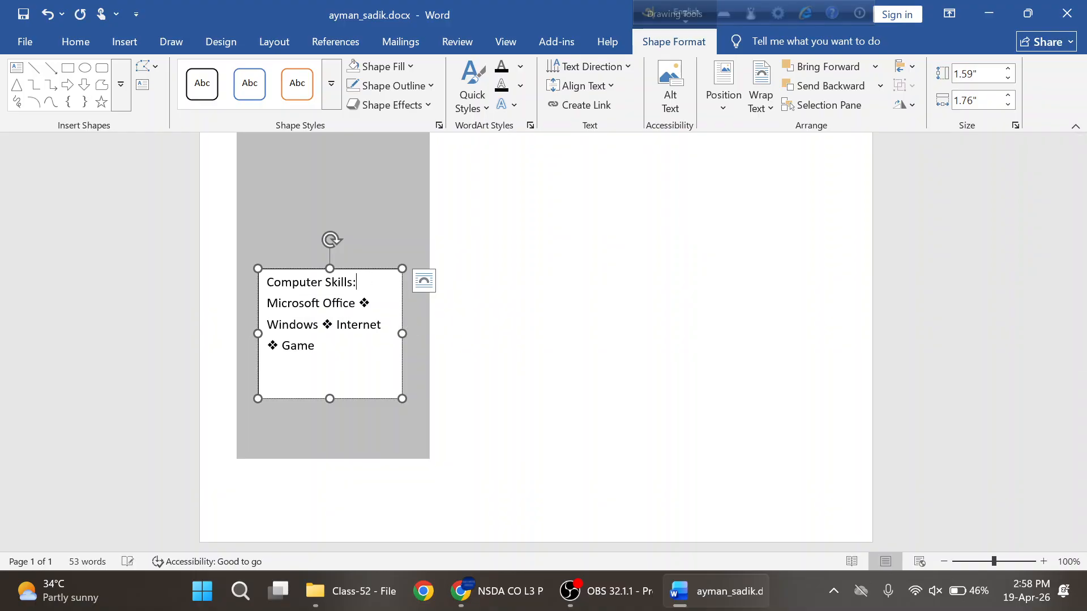
- Break Microsoft Office, Windows, Internet and Game onto separate lines, deleting each ❖, and enlarge the box
key("Return")
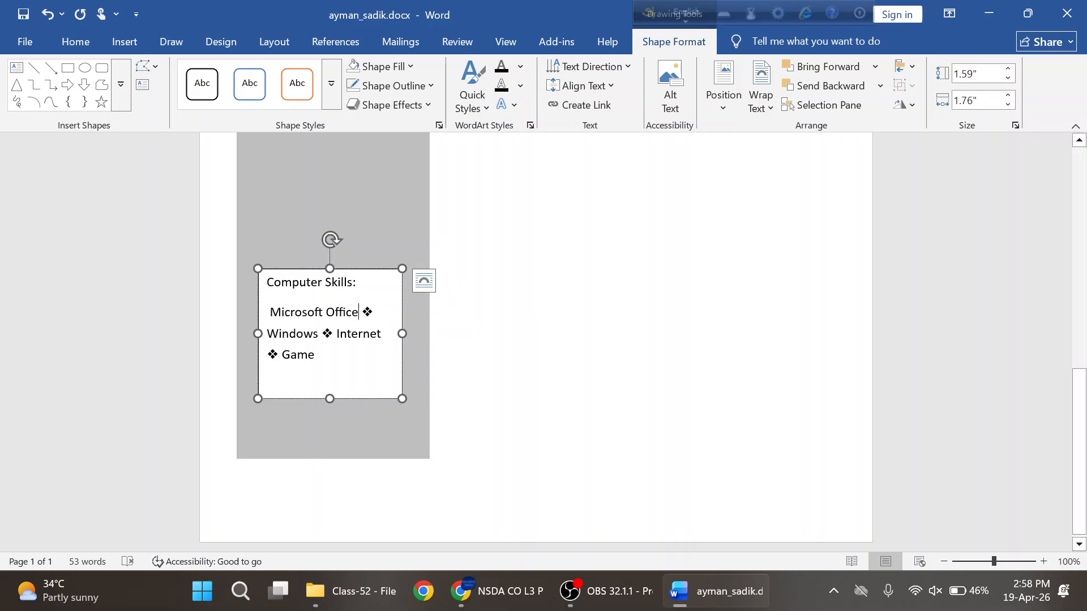
key("Return")
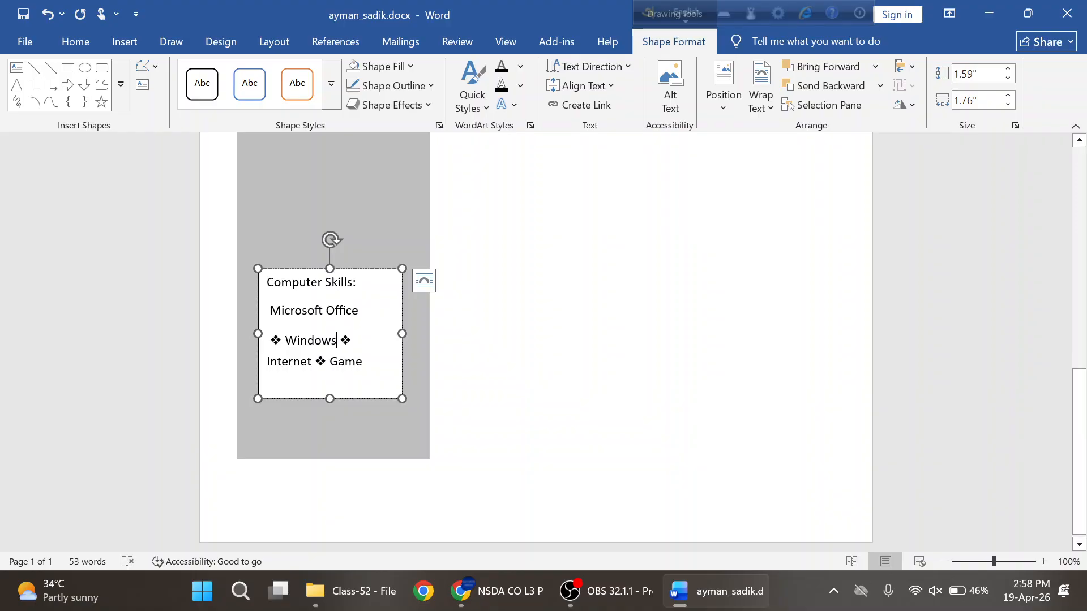
key("Return")
key("Return")
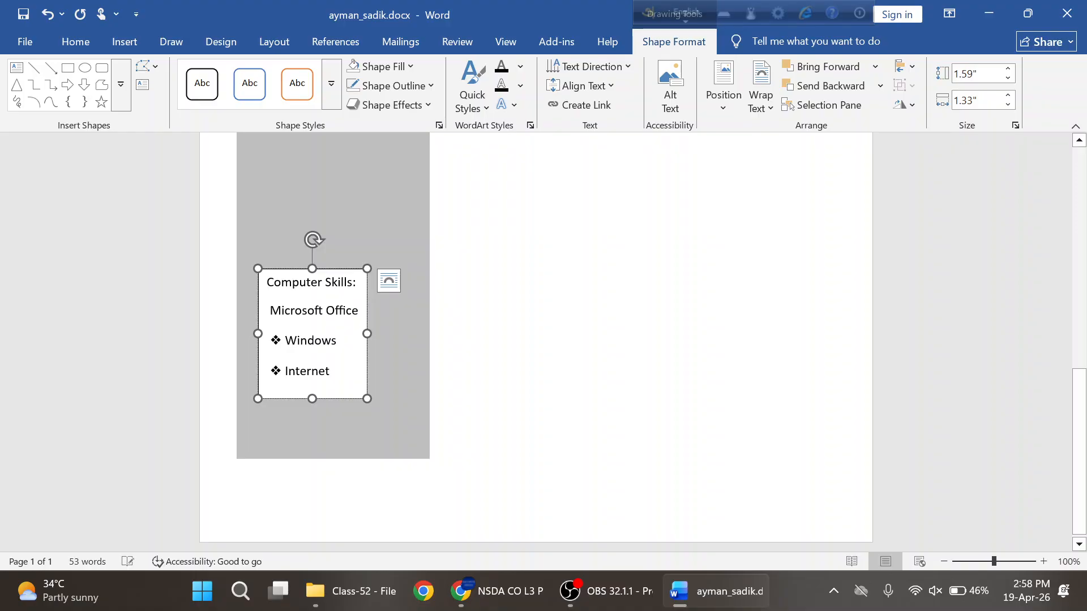
left_click(286, 372)
key("BackSpace")
key("BackSpace")
left_click(285, 341)
key("BackSpace")
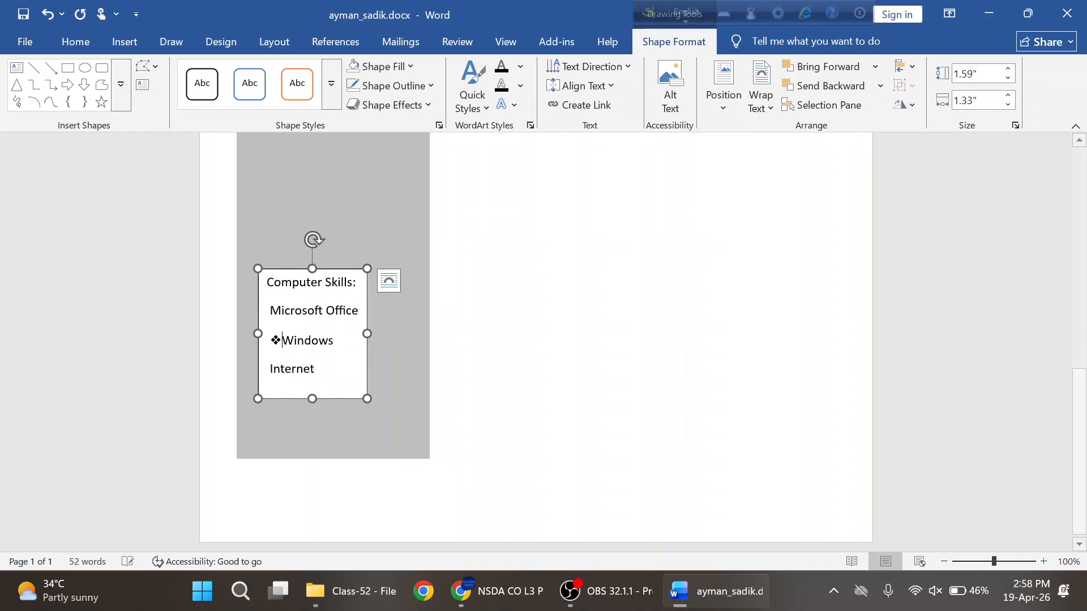
key("BackSpace")
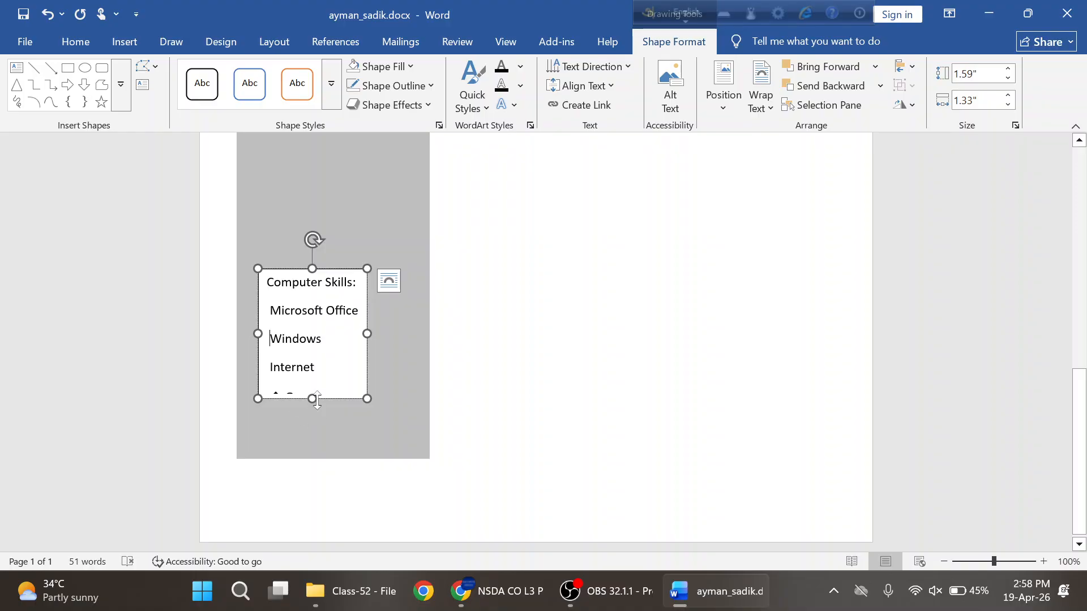
left_click_drag(312, 399, 300, 445)
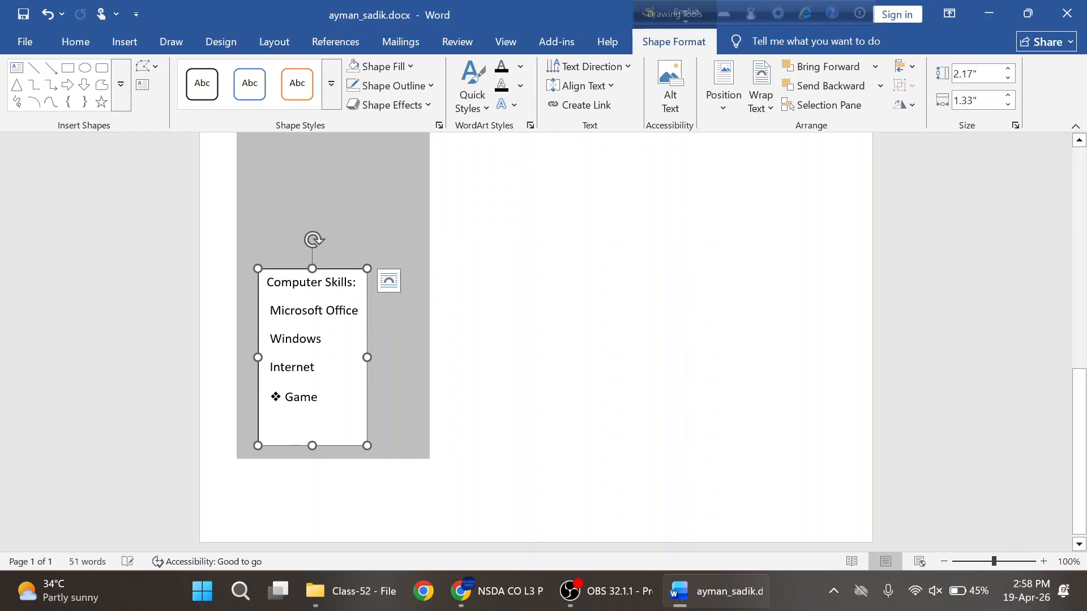
left_click(283, 397)
key("BackSpace")
key("BackSpace")
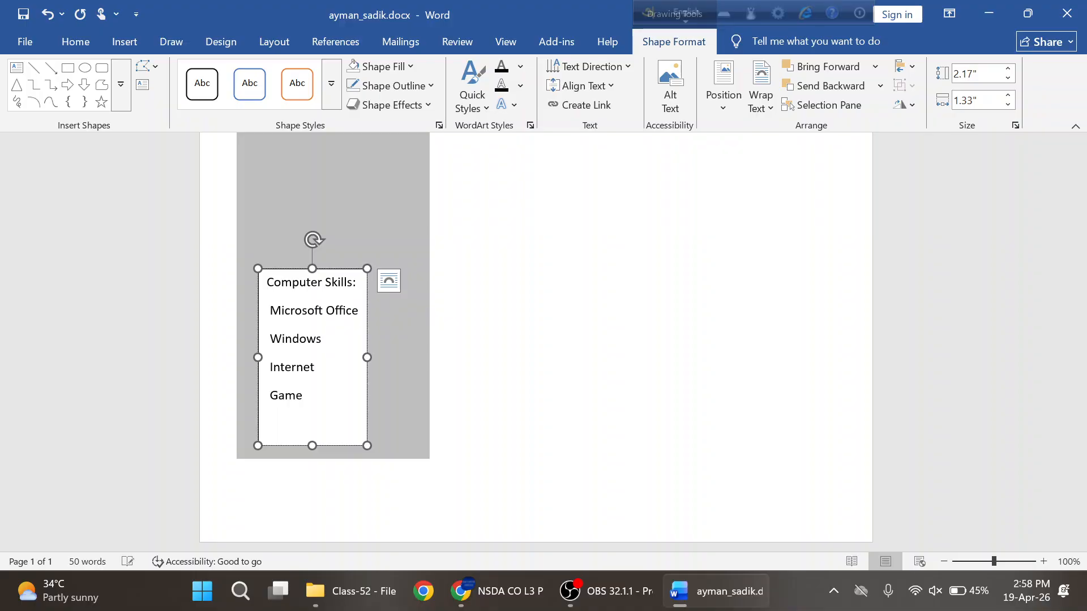
left_click_drag(309, 399, 268, 284)
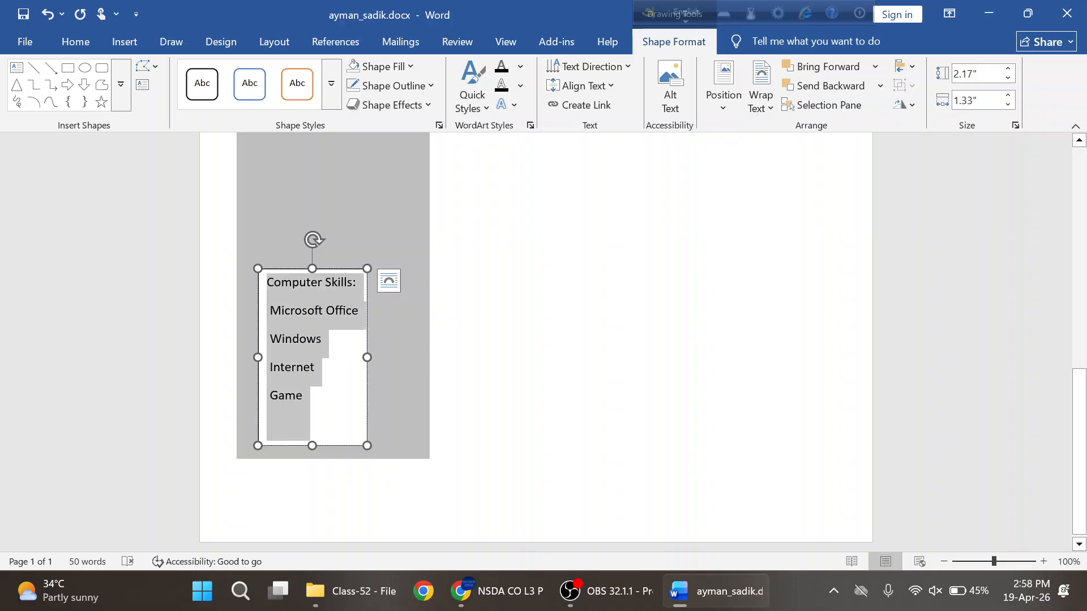
- Set the skills text to Tahoma, size 13
left_click(75, 41)
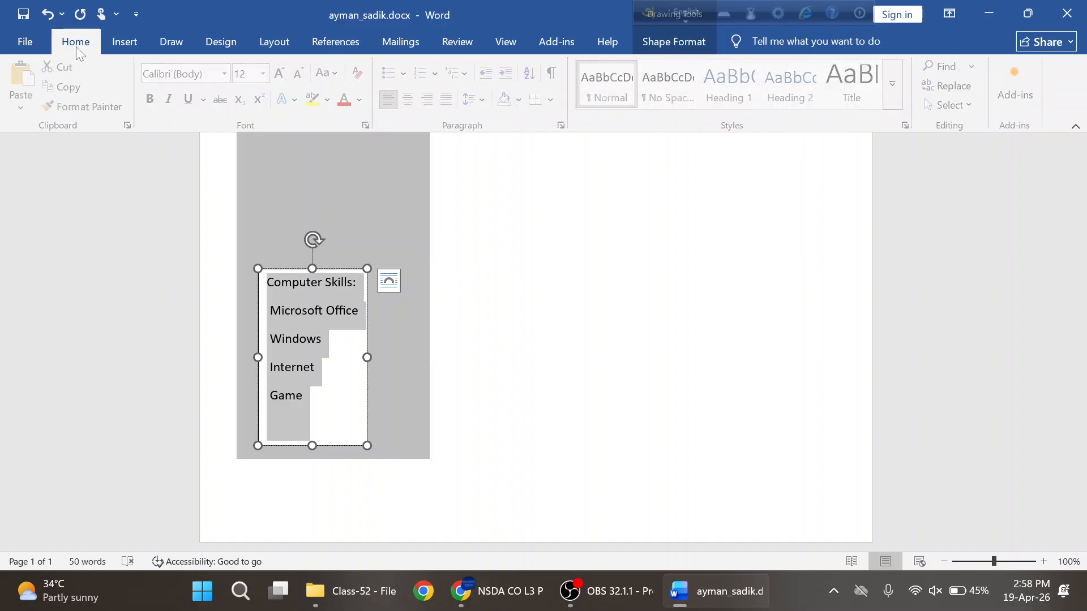
left_click(202, 73)
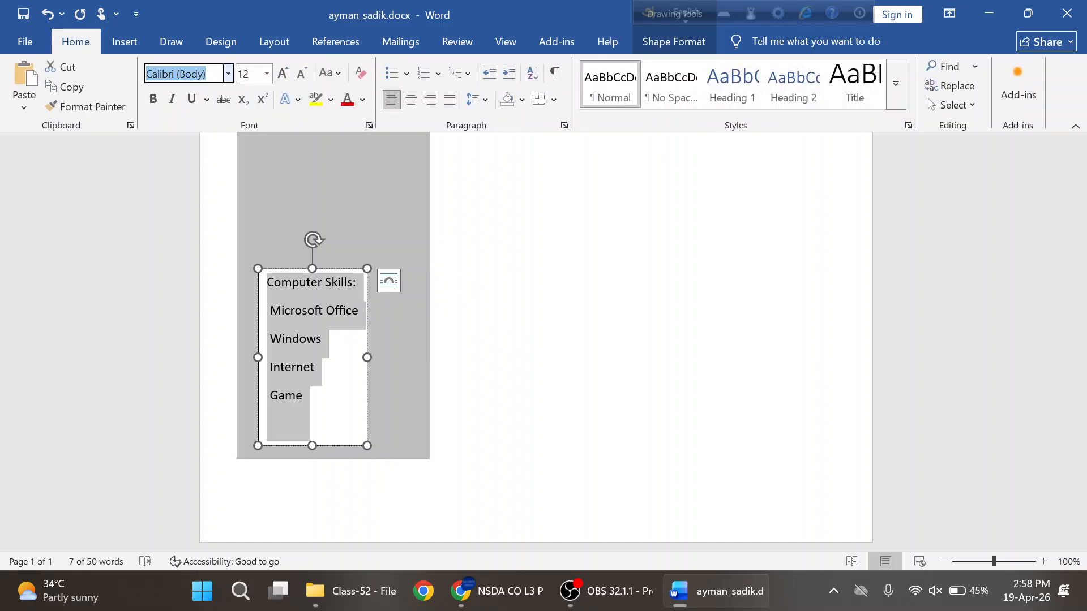
type("Tahoma")
key("Tab")
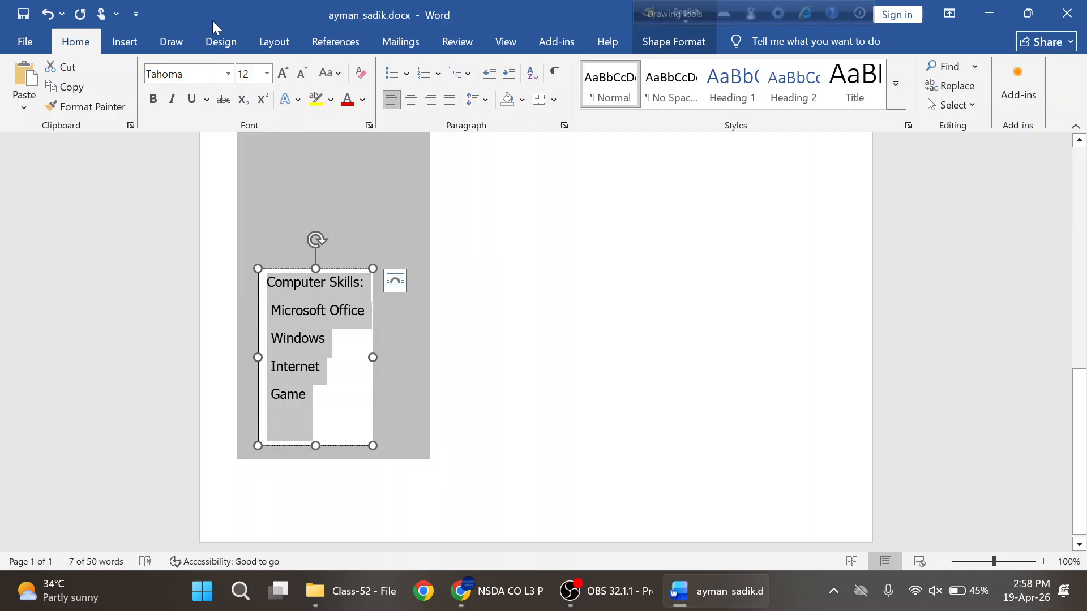
type("1")
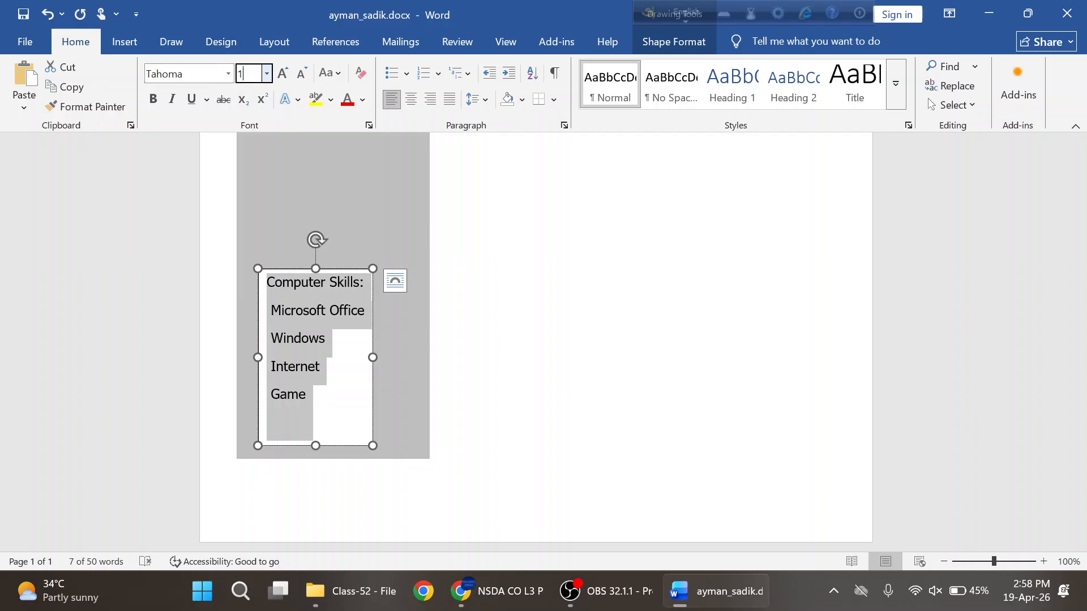
key("Return")
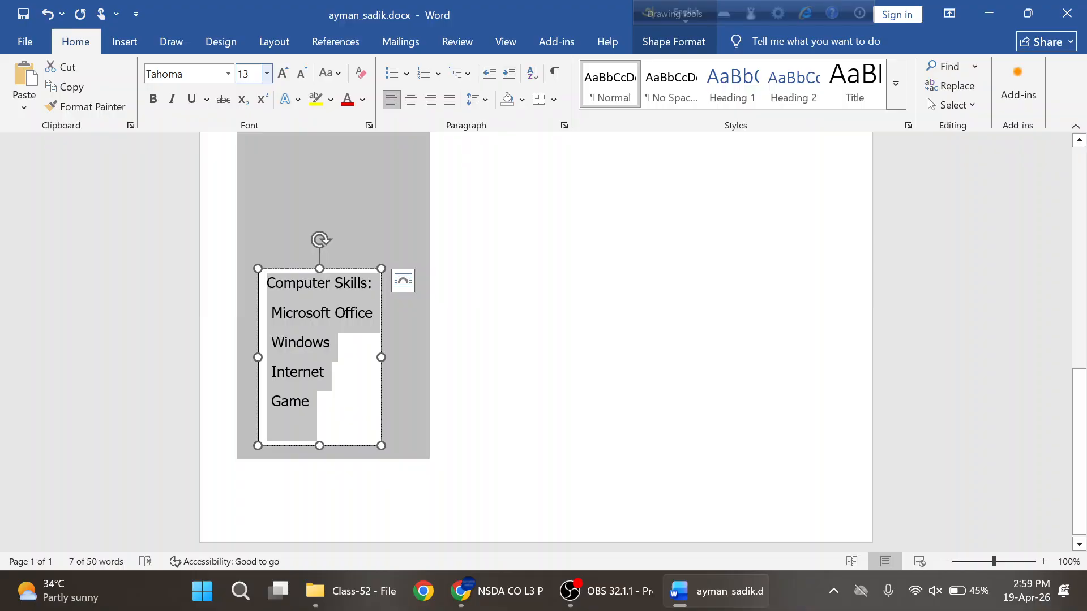
- Remove the space after paragraphs and set 1.6 multiple line spacing for all the skills text
left_click(491, 104)
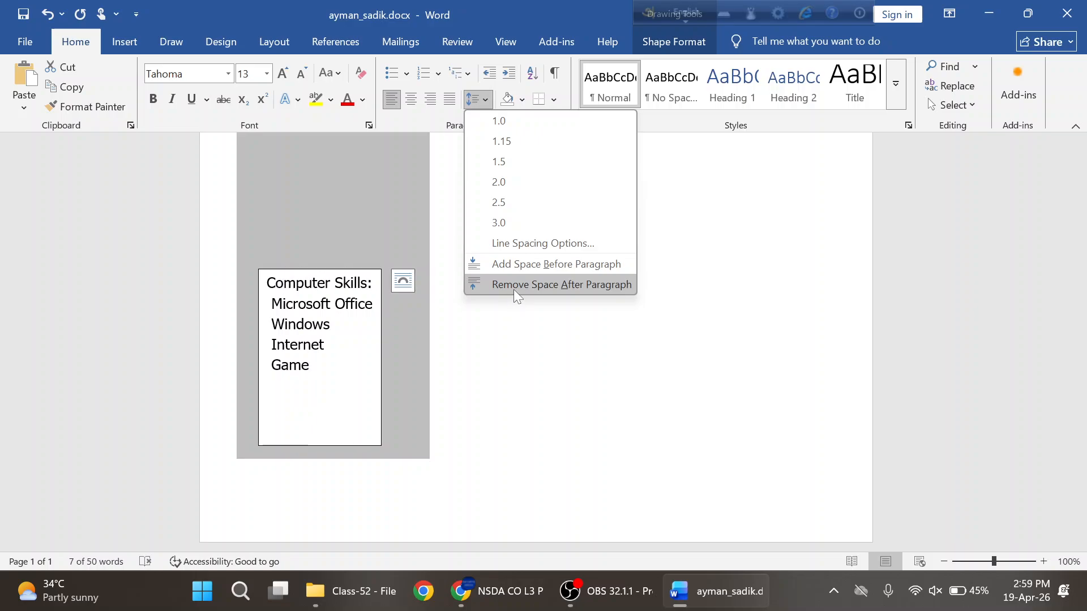
left_click(513, 284)
key("ctrl+a")
left_click(485, 103)
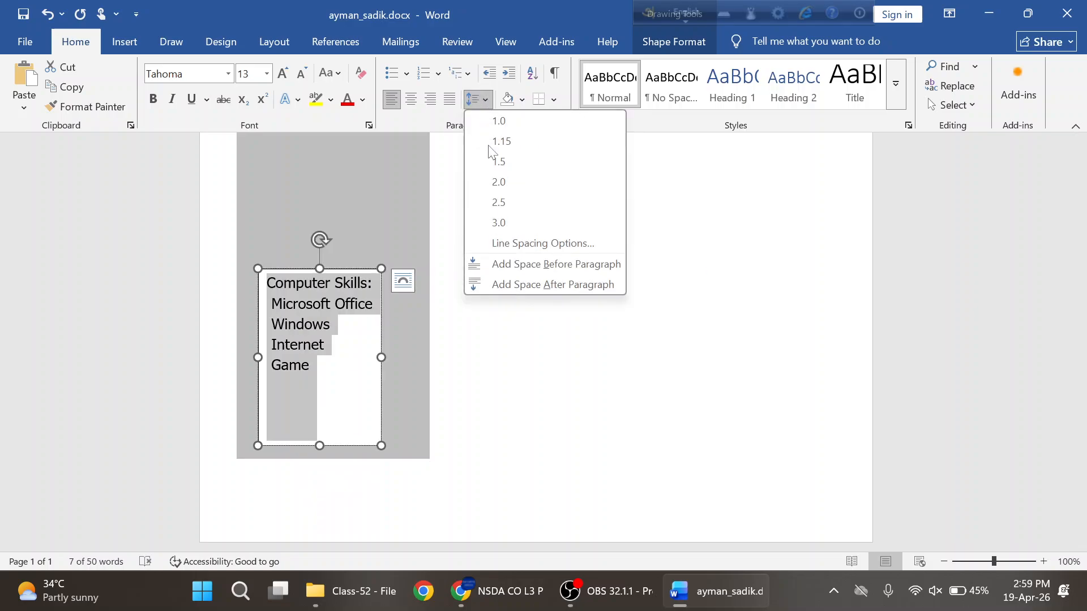
left_click(524, 250)
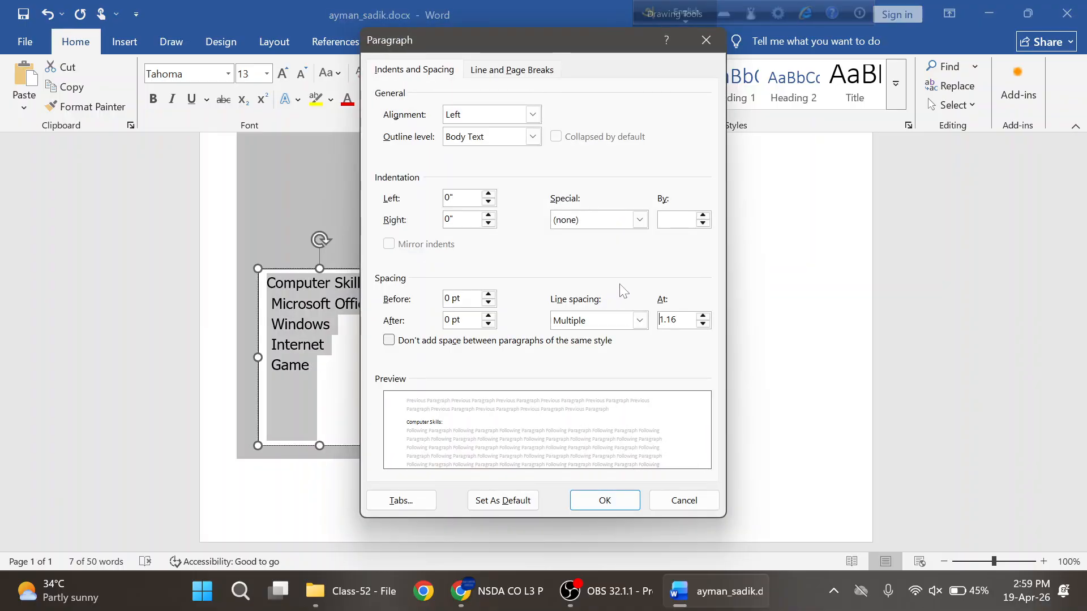
left_click(679, 320)
key("BackSpace")
key("BackSpace")
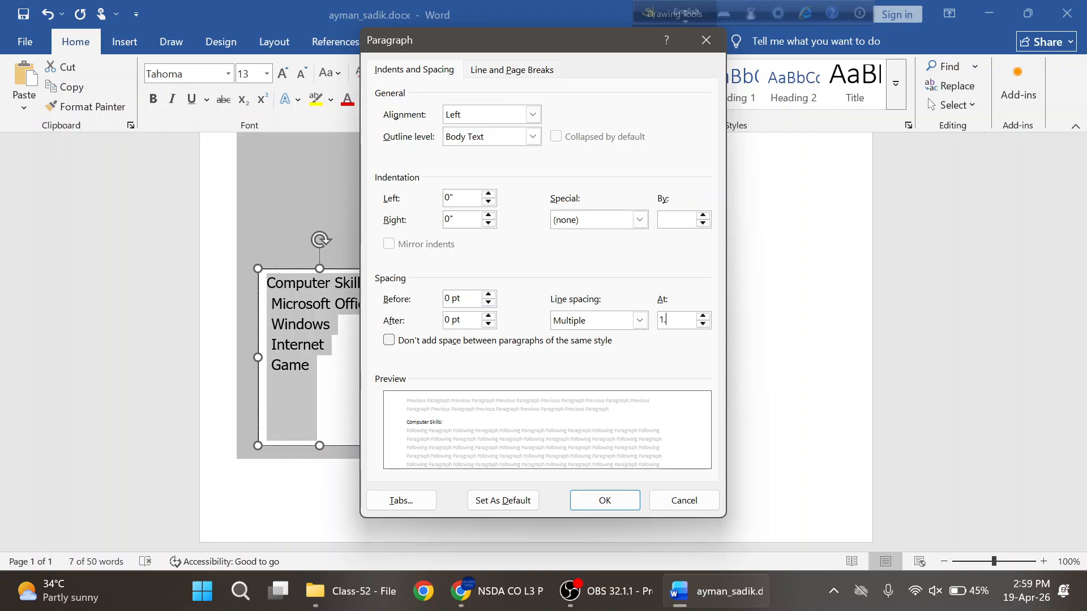
key("Return")
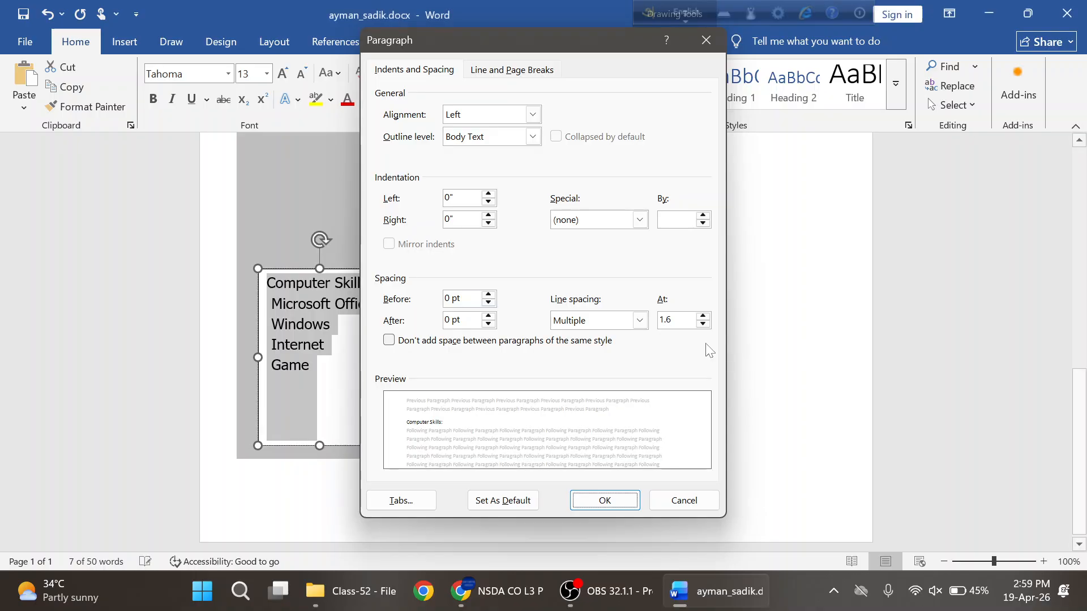
left_click(357, 364)
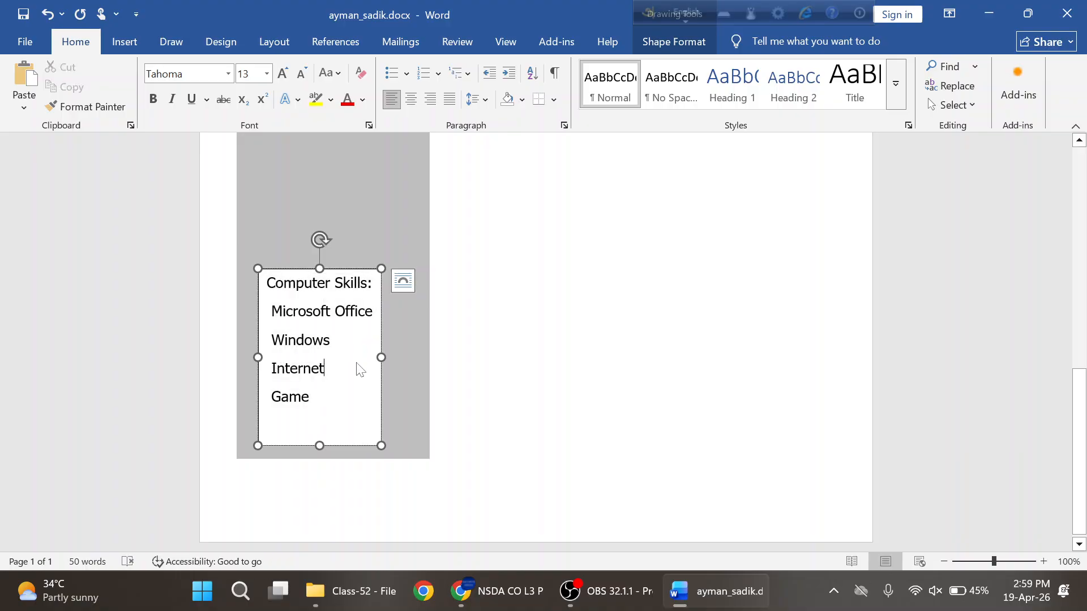
- Make the Computer Skills: heading 14 pt, bold and underlined
left_click_drag(374, 285, 266, 286)
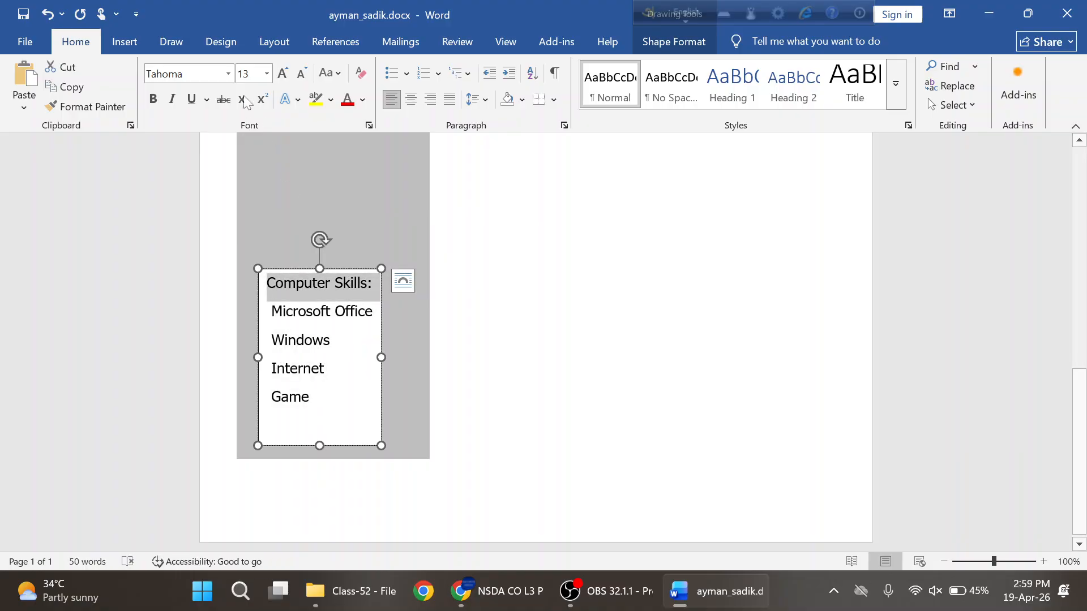
left_click(255, 76)
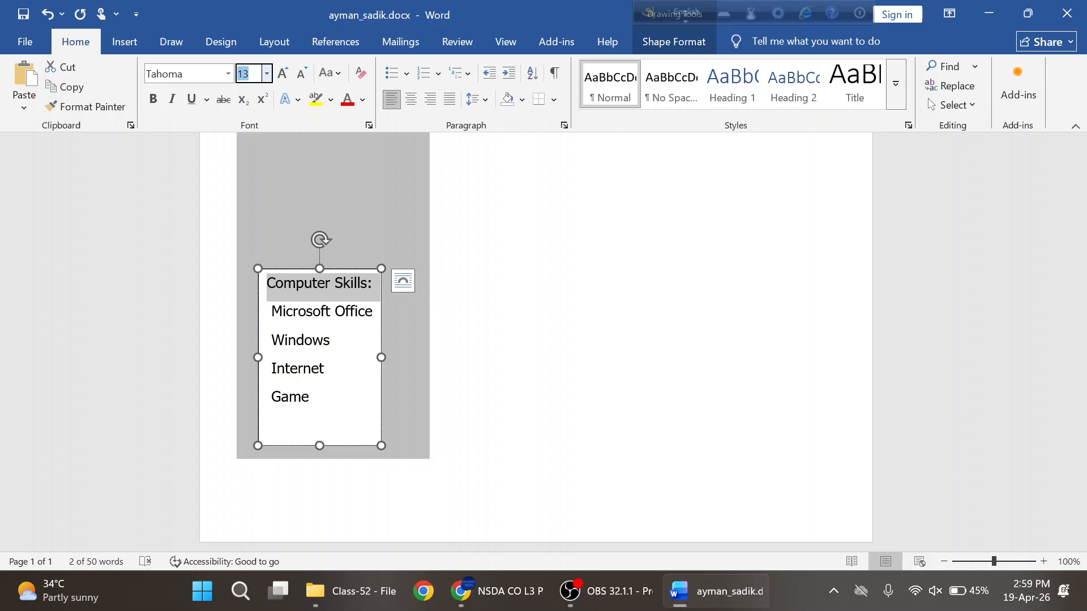
type("14")
key("Return")
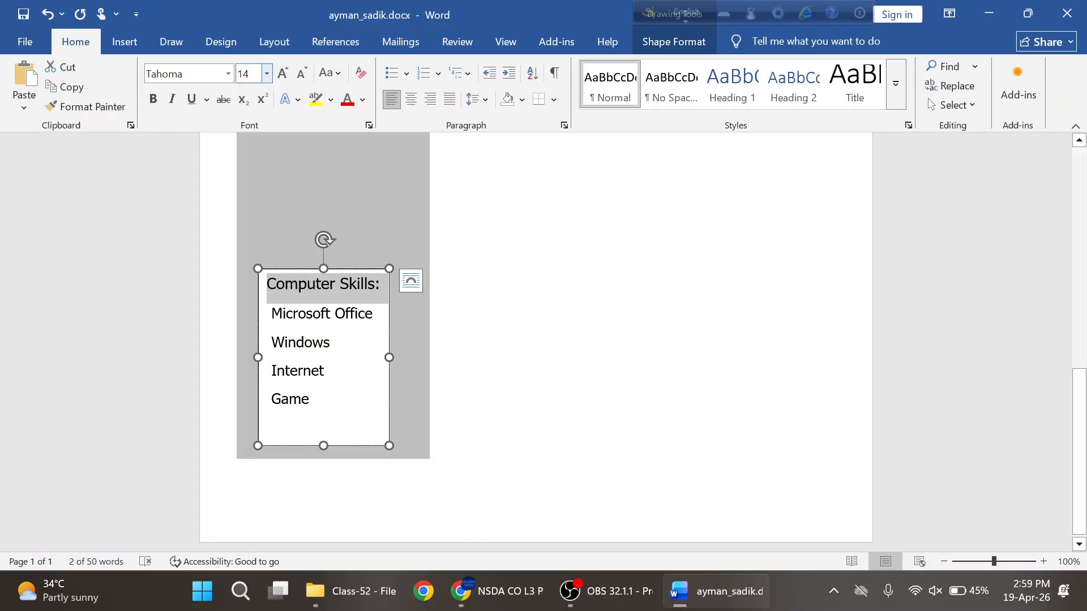
left_click(153, 100)
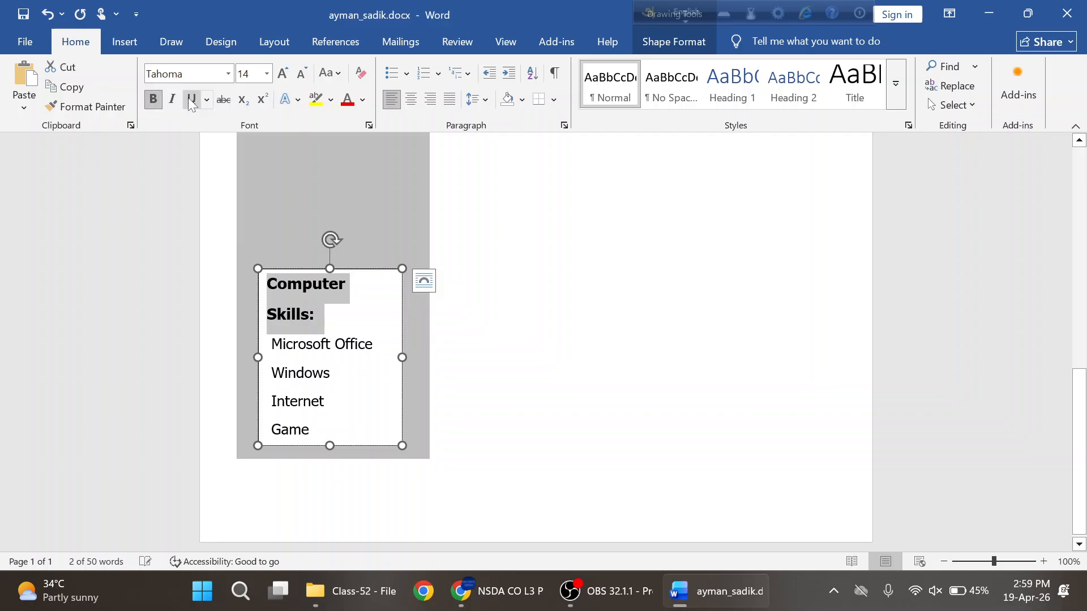
left_click(192, 101)
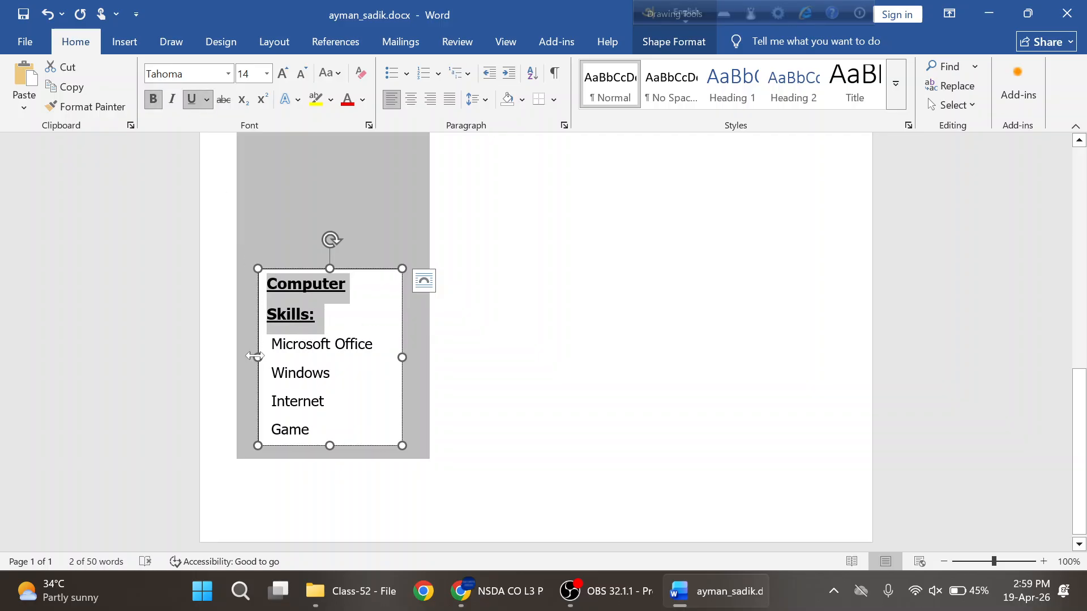
- Widen the text box on both sides and select the four skill lines, comparing with the PDF
left_click(258, 357)
left_click_drag(258, 357, 240, 357)
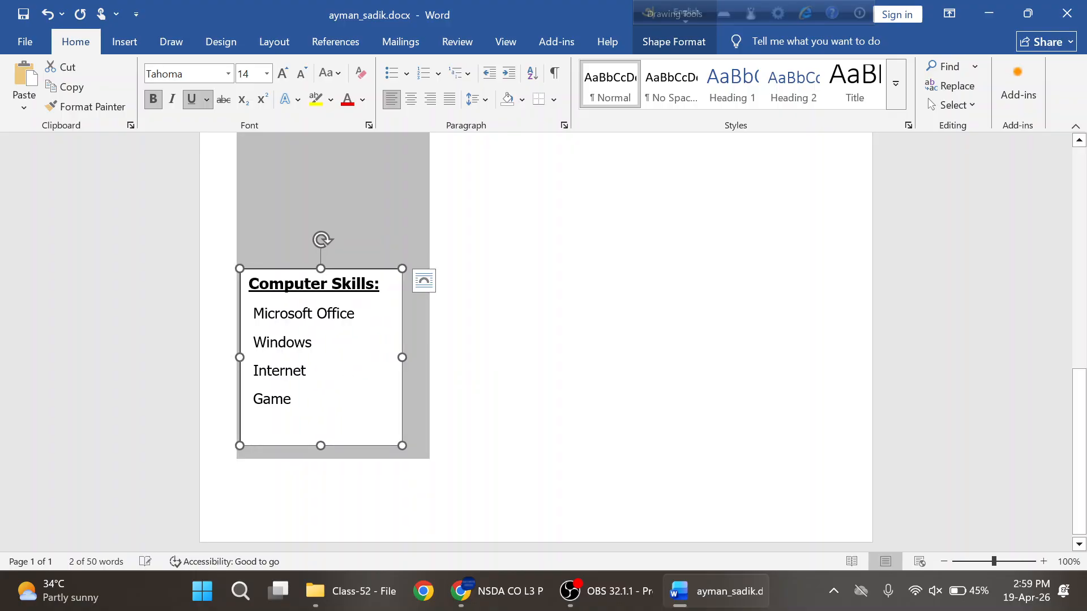
mouse_move(404, 357)
left_mouse_down()
mouse_move(419, 358)
mouse_move(405, 366)
left_mouse_up()
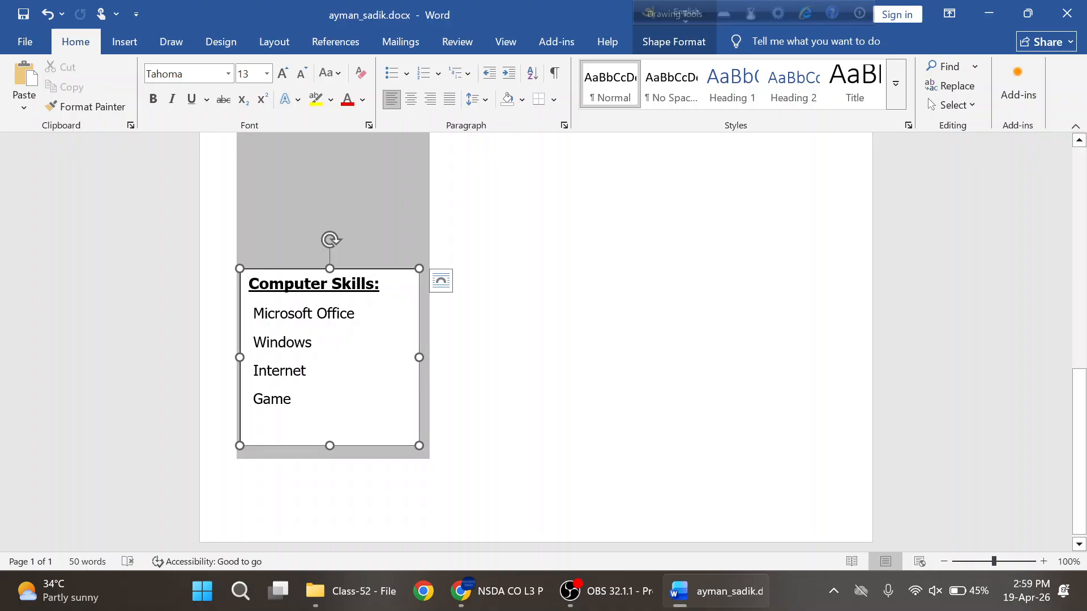
left_click_drag(298, 439, 252, 313)
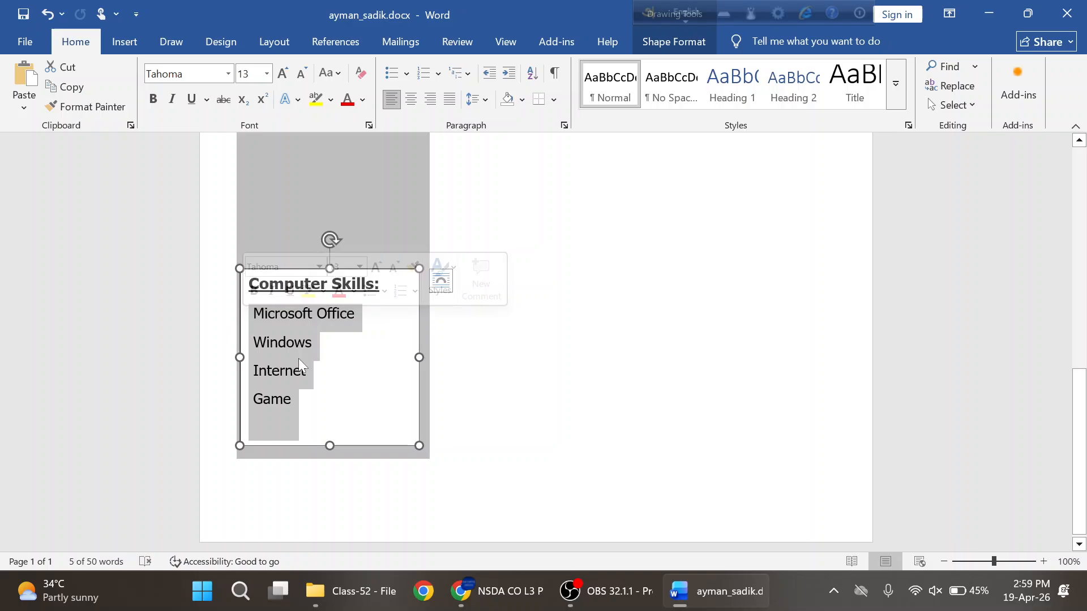
key("alt+Tab")
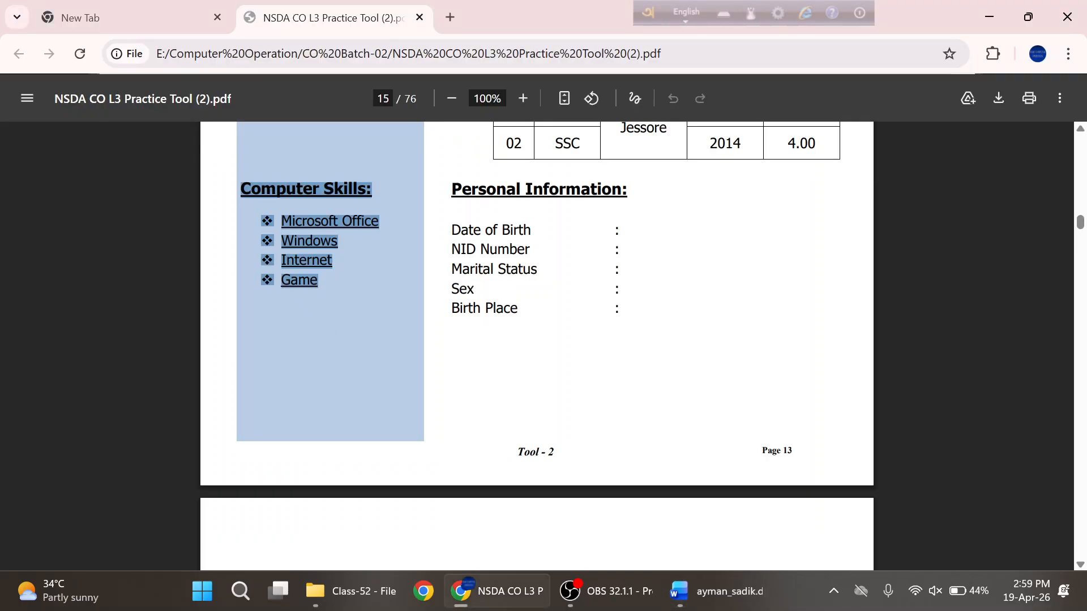
left_click(317, 317)
key("alt+Tab")
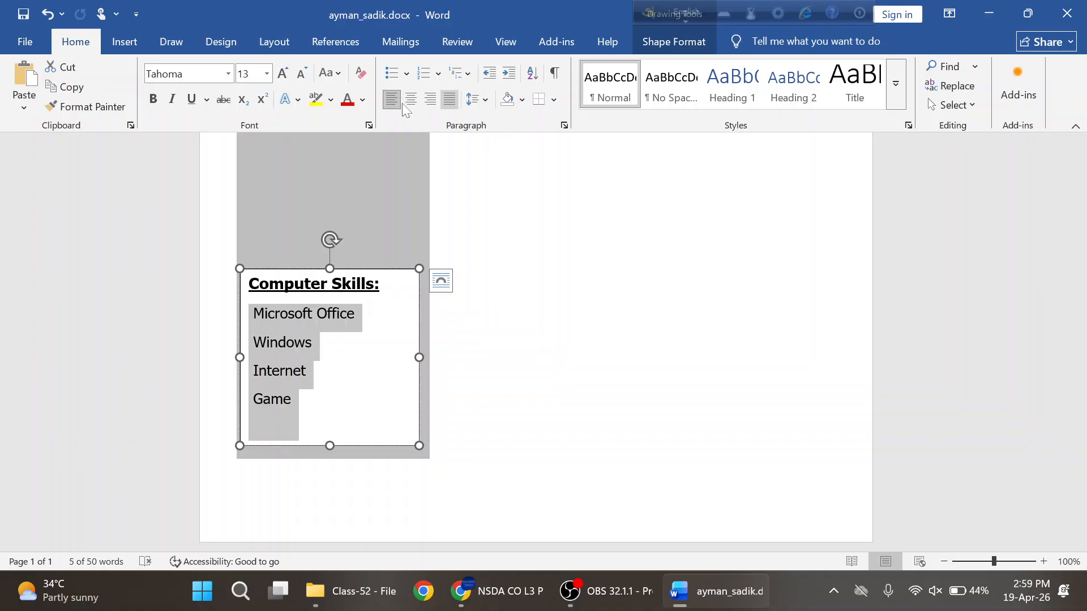
- Apply ❖ diamond bullets to Microsoft Office, Windows, Internet and Game, then reselect the text box
left_click(406, 74)
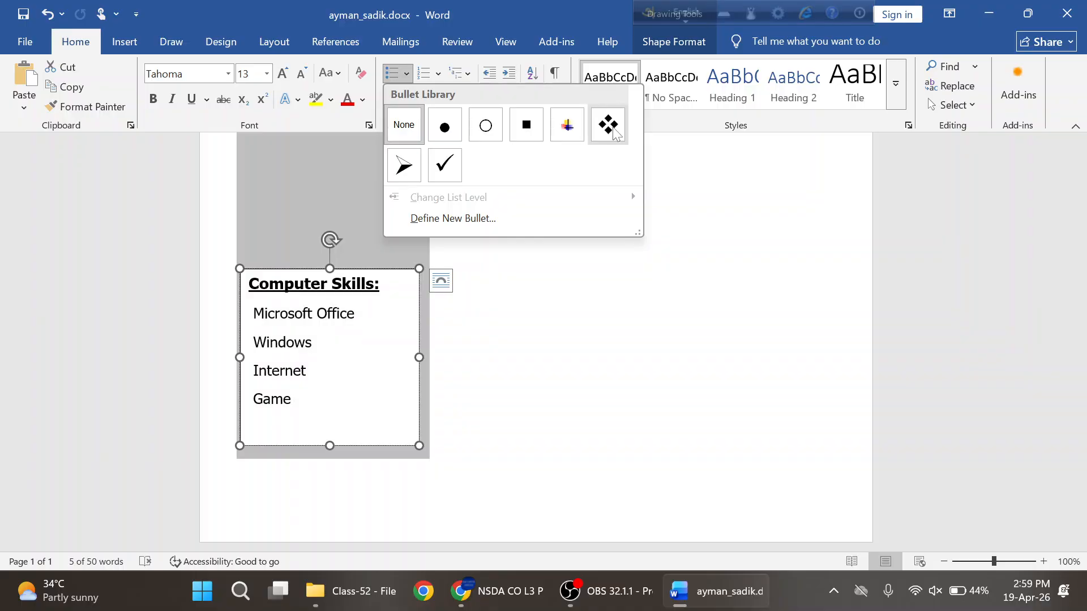
left_click(394, 342)
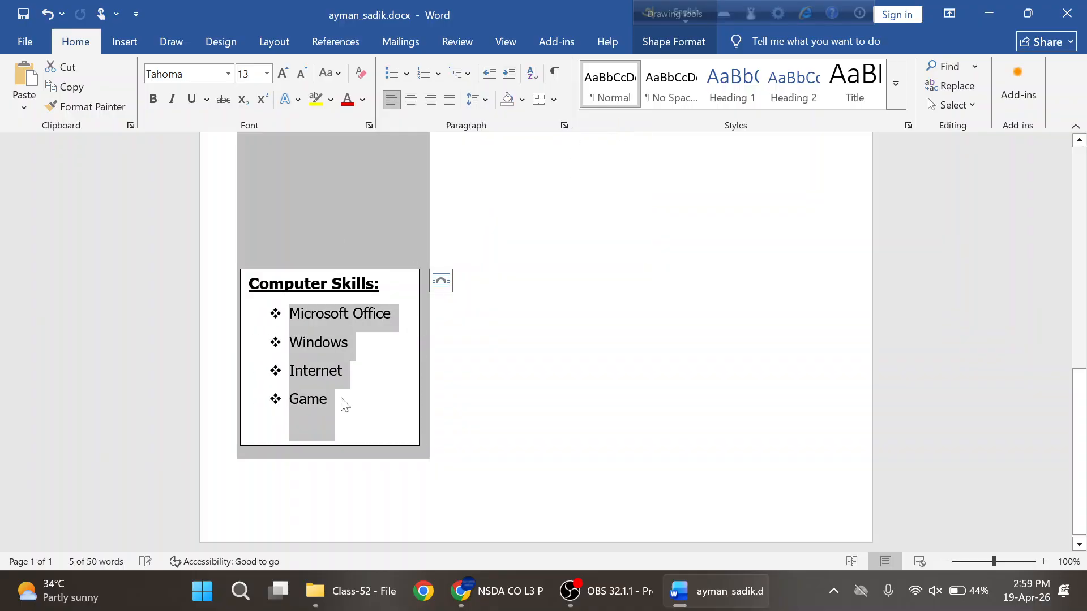
left_click(372, 370)
left_click(383, 192)
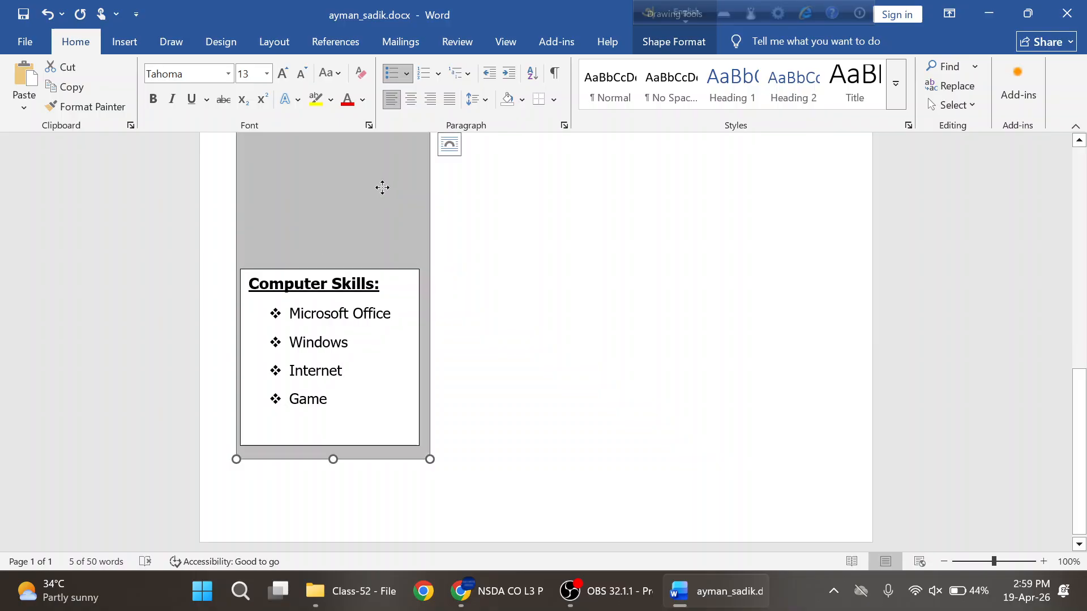
left_click(343, 272)
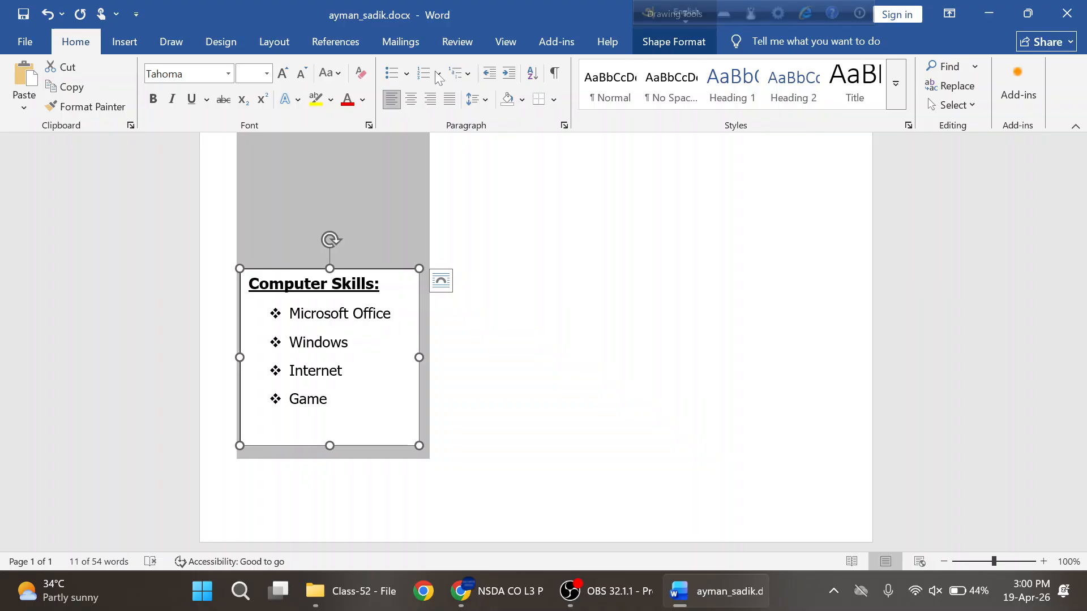
- Give the Computer Skills text box No Fill and No Outline
left_click(663, 49)
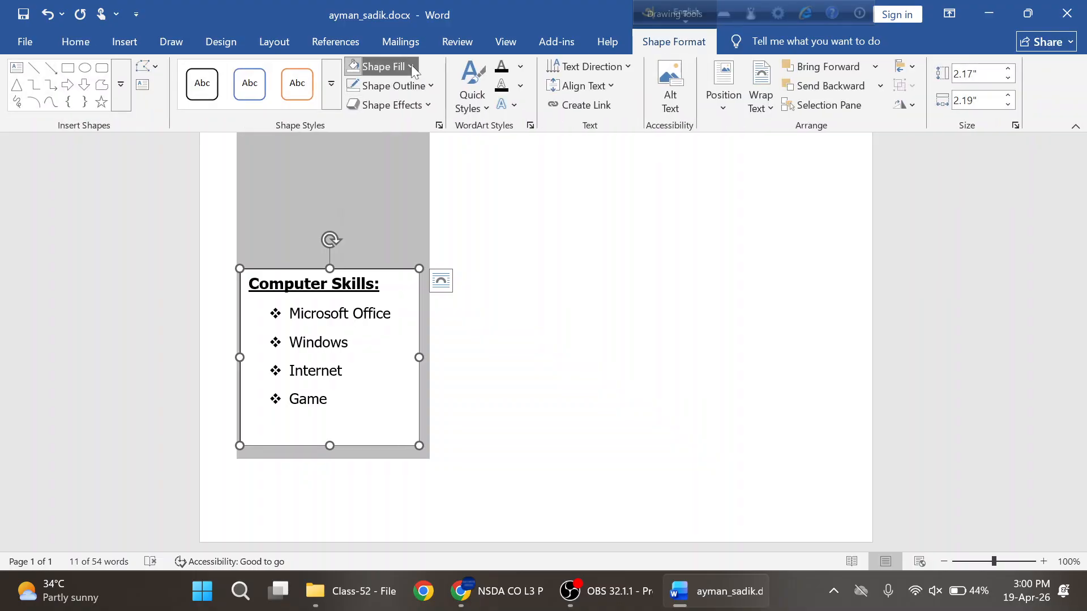
left_click(411, 66)
left_click(392, 347)
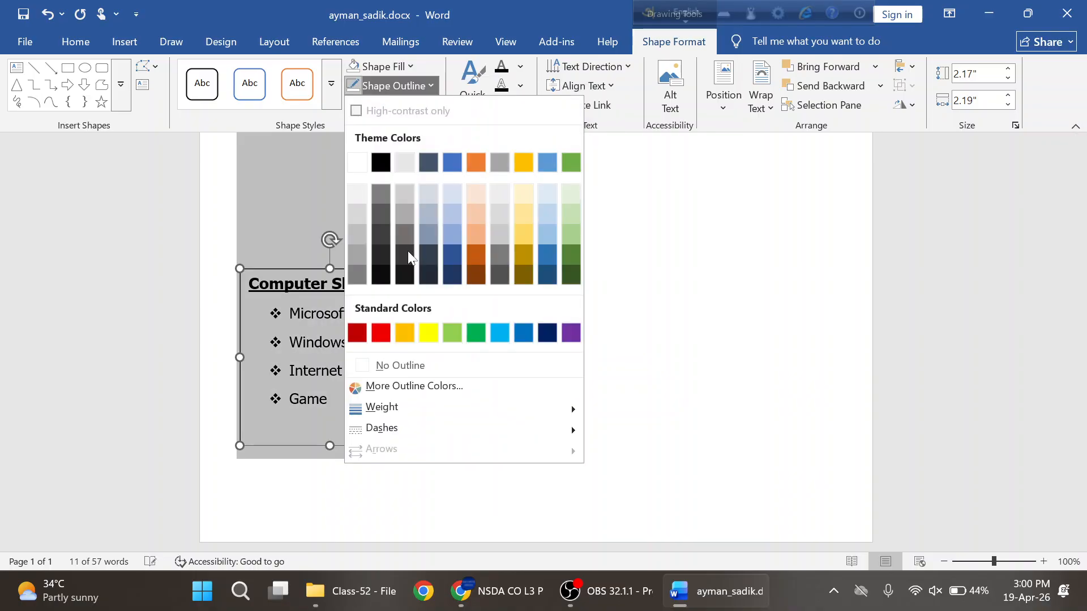
left_click(383, 362)
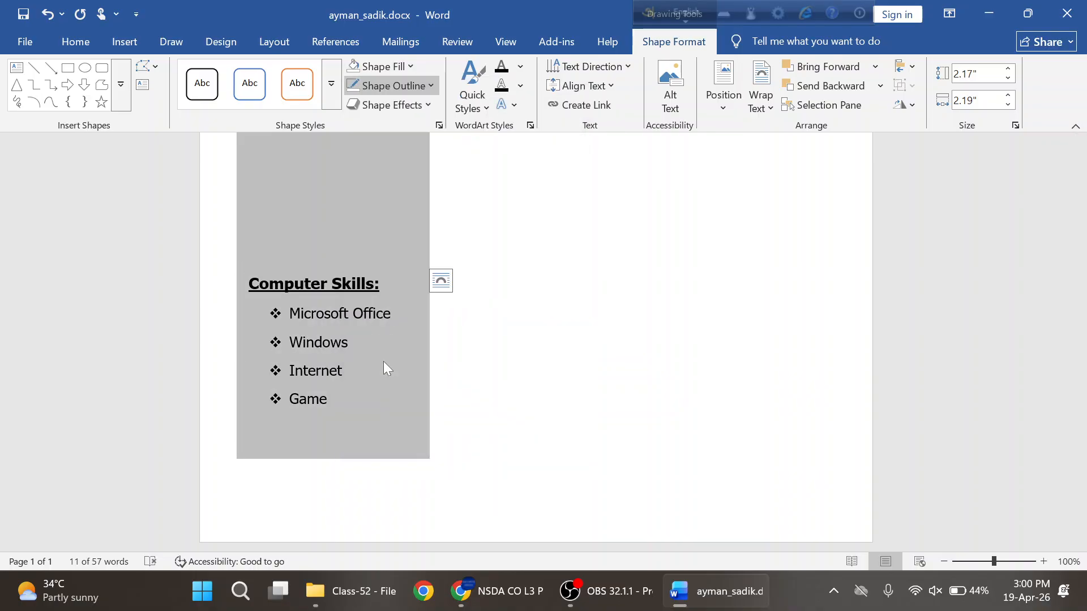
left_click(371, 211)
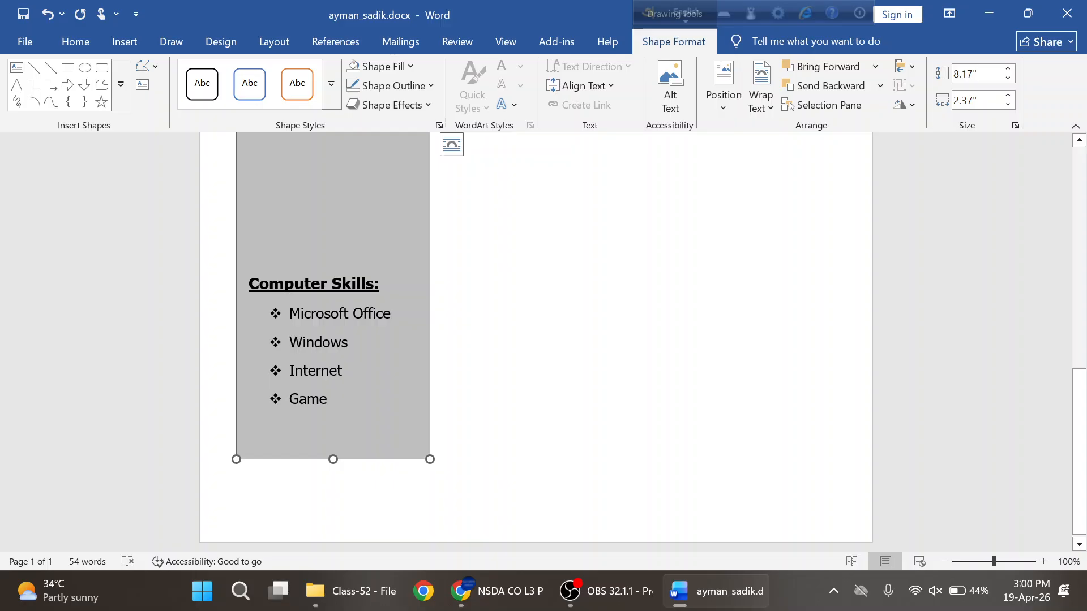
- Reposition the Computer Skills box within the gray sidebar, just below the Career Objectives paragraph
left_click_drag(290, 313, 348, 342)
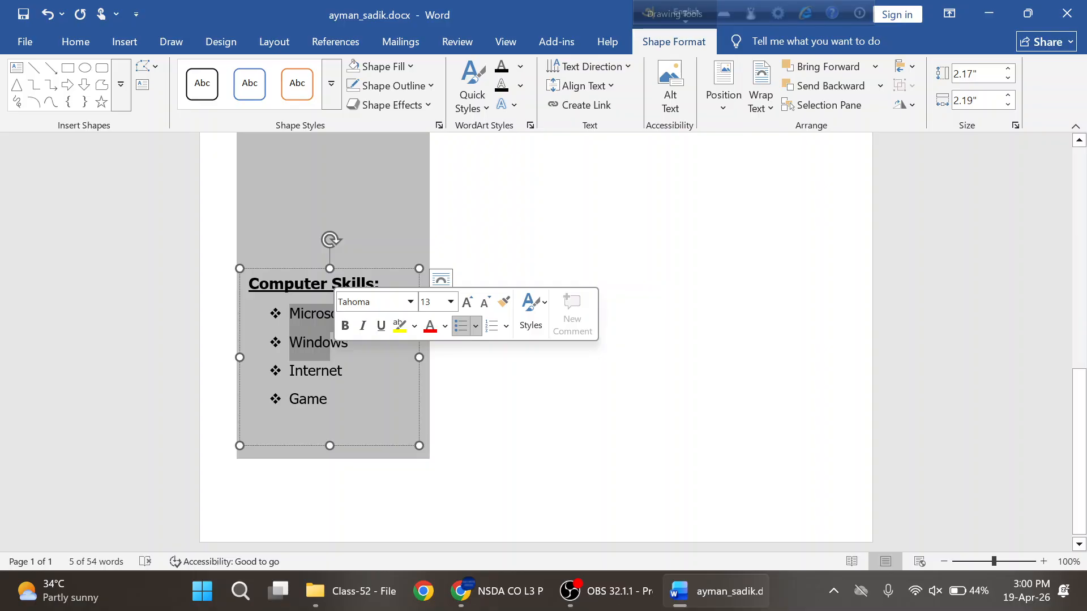
left_click(330, 343)
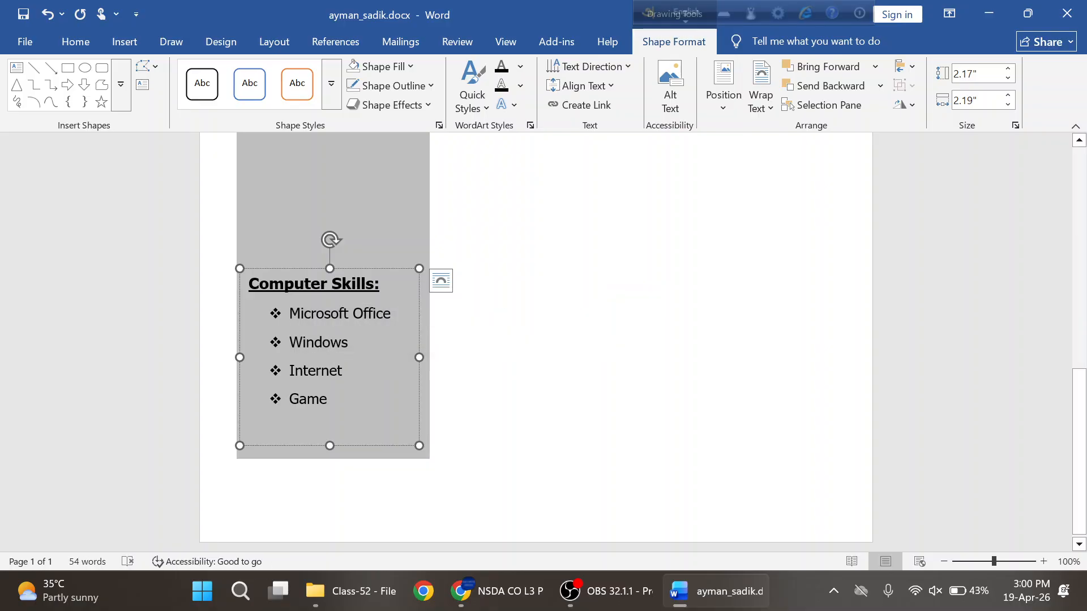
scroll(318, 354, "up", 5)
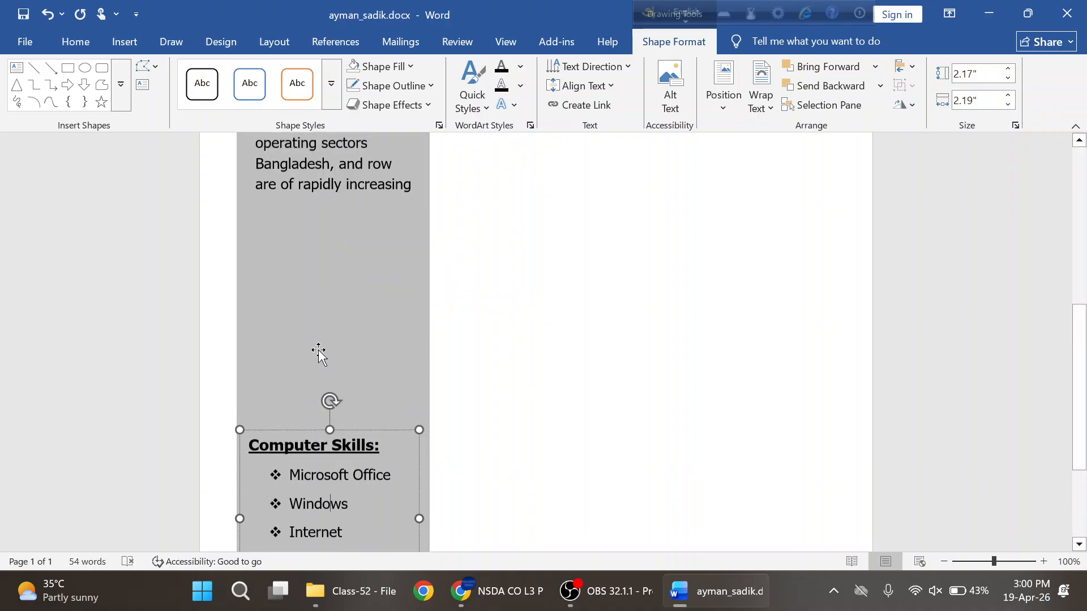
scroll(335, 243, "up", 2)
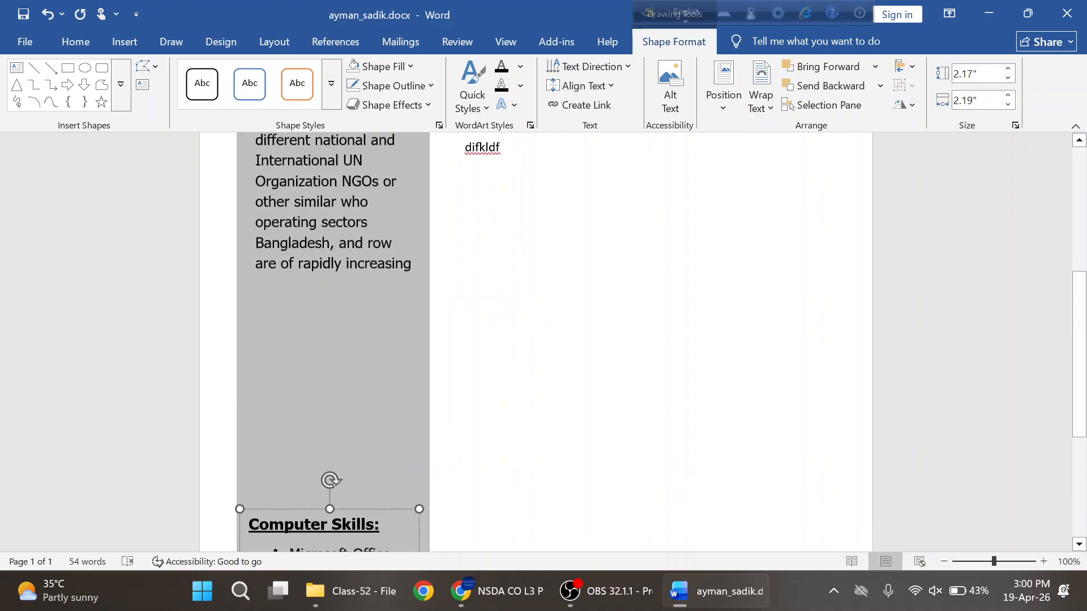
scroll(335, 244, "down", 1)
scroll(335, 243, "down", 2)
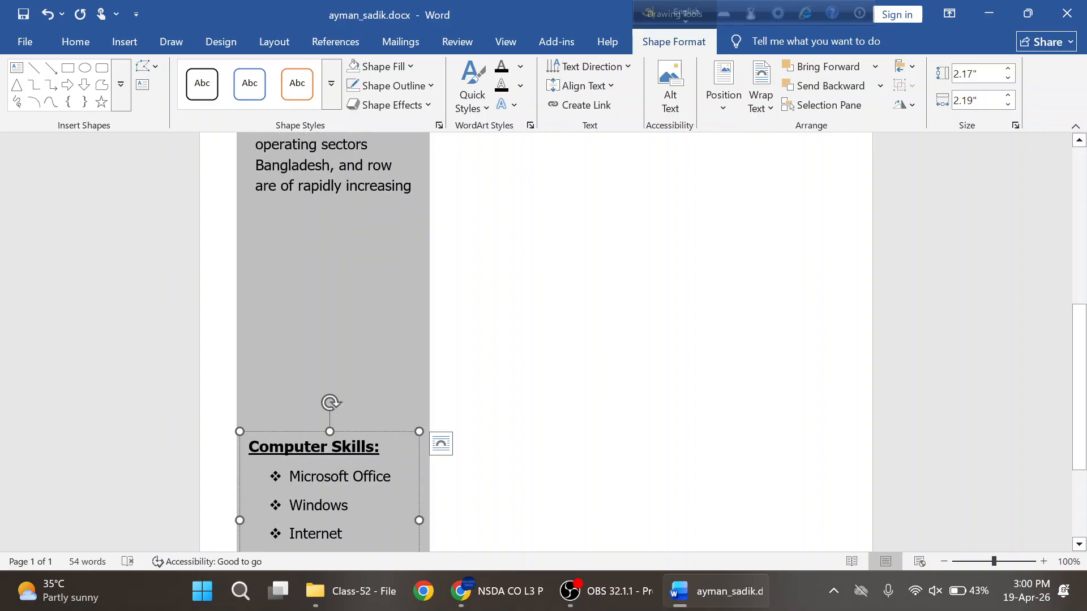
left_click_drag(308, 432, 312, 378)
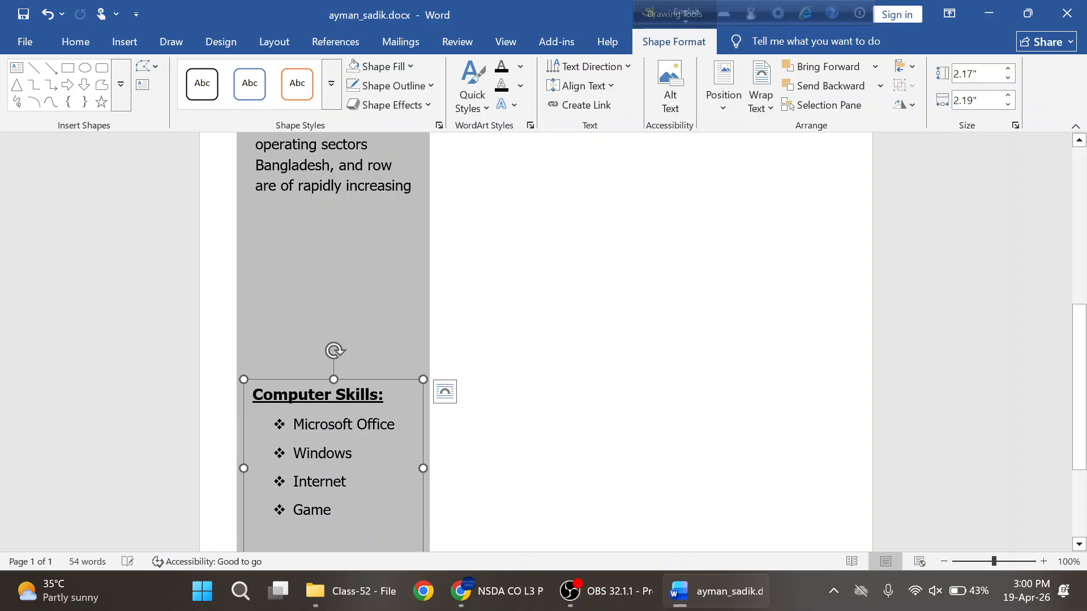
scroll(471, 379, "down", 4)
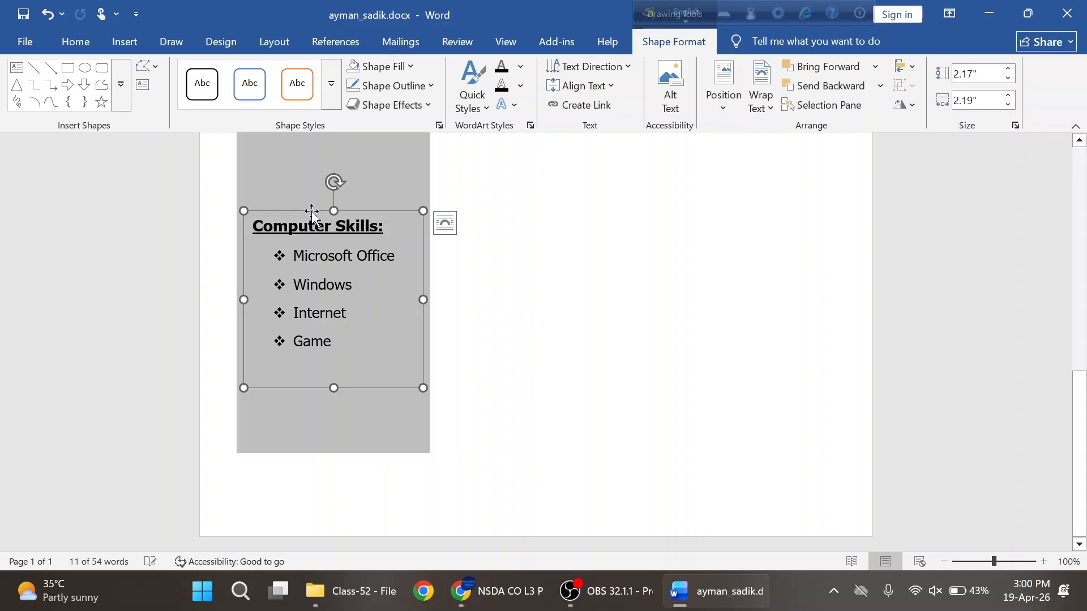
left_click_drag(311, 211, 312, 236)
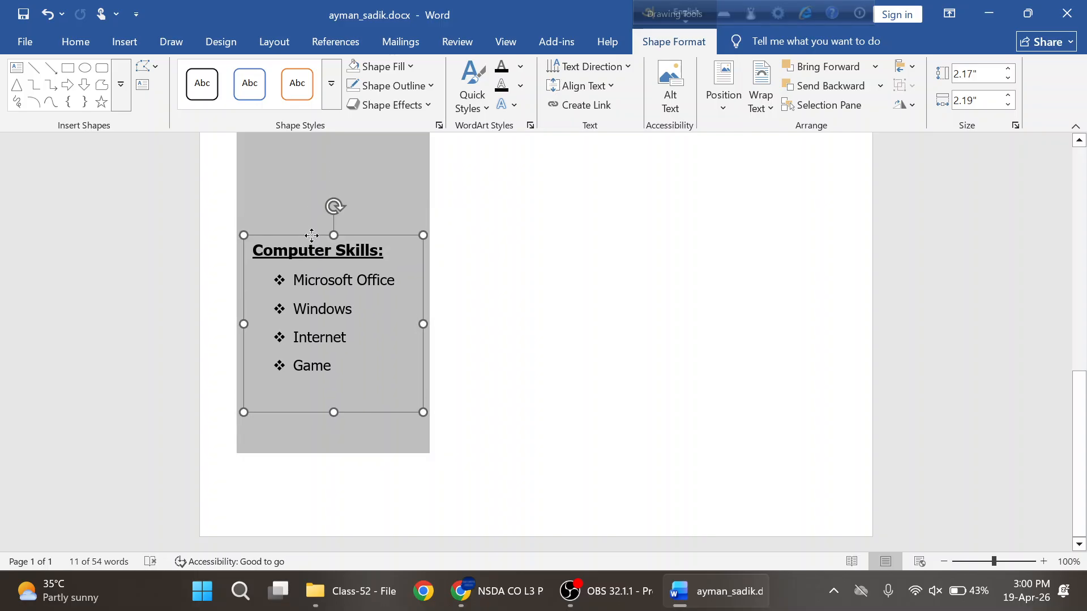
left_click(532, 261)
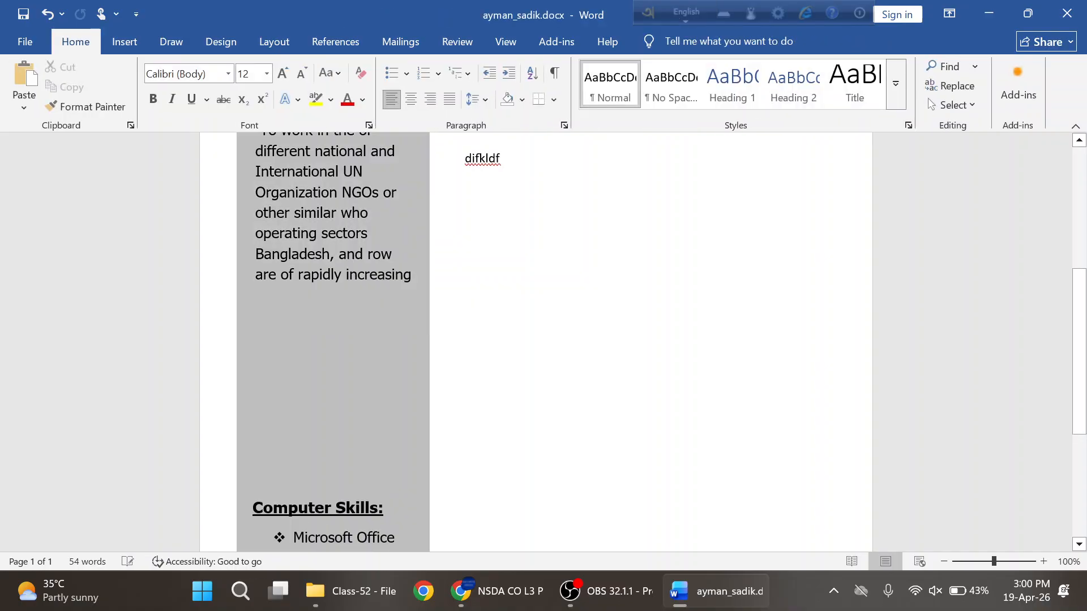
- Type filler lines prtlg;'d, dfg,./df and fdgl;f below difkldf in the right column
key("Return")
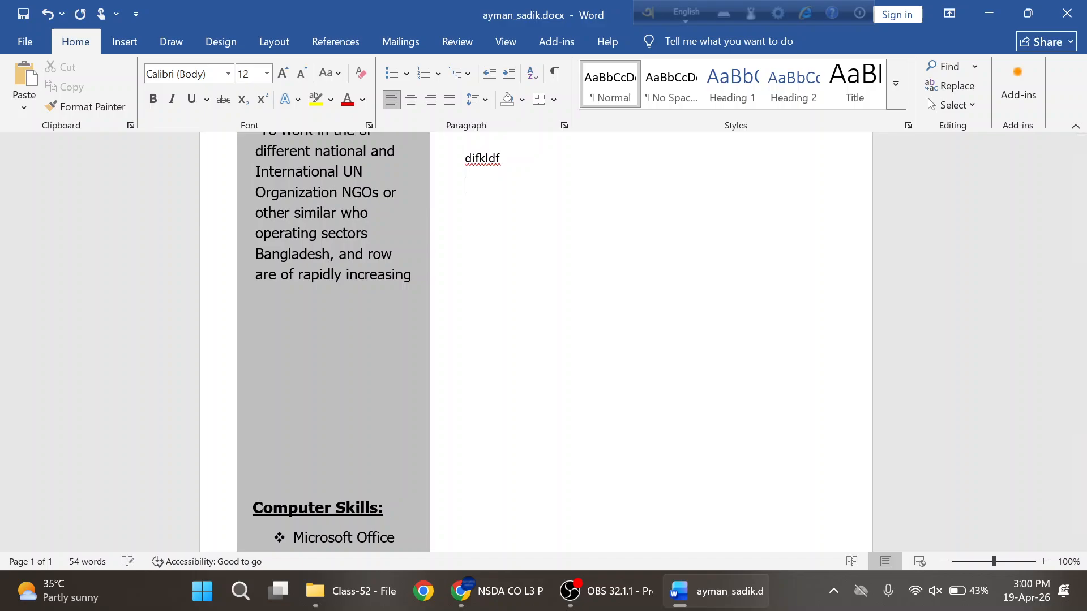
type("prtlg;'d")
key("Return")
type("dfg,./df")
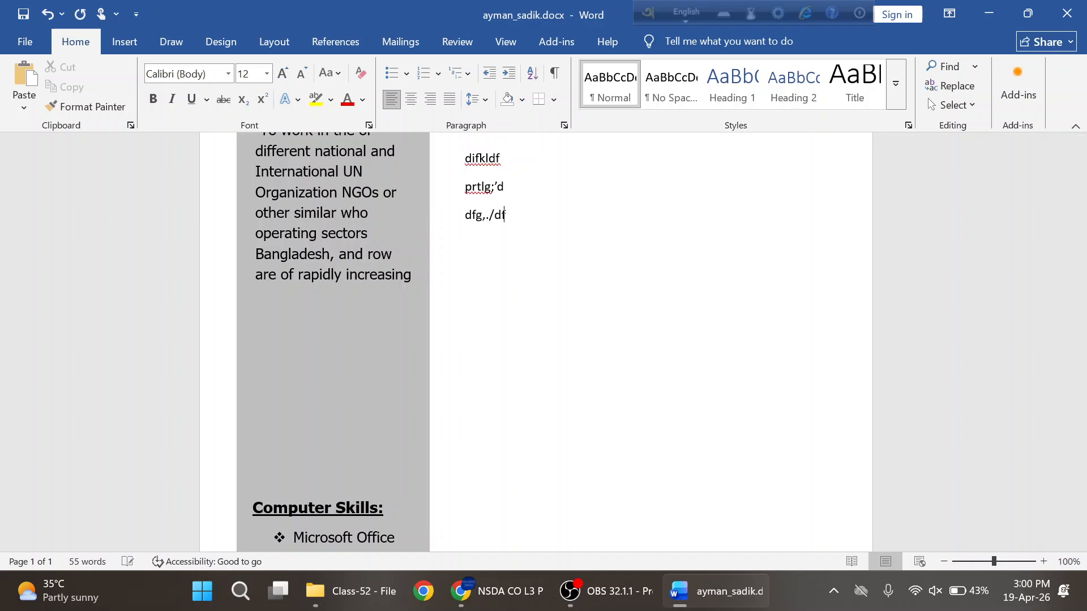
key("Return")
type("fdgl;f")
scroll(543, 339, "up", 2)
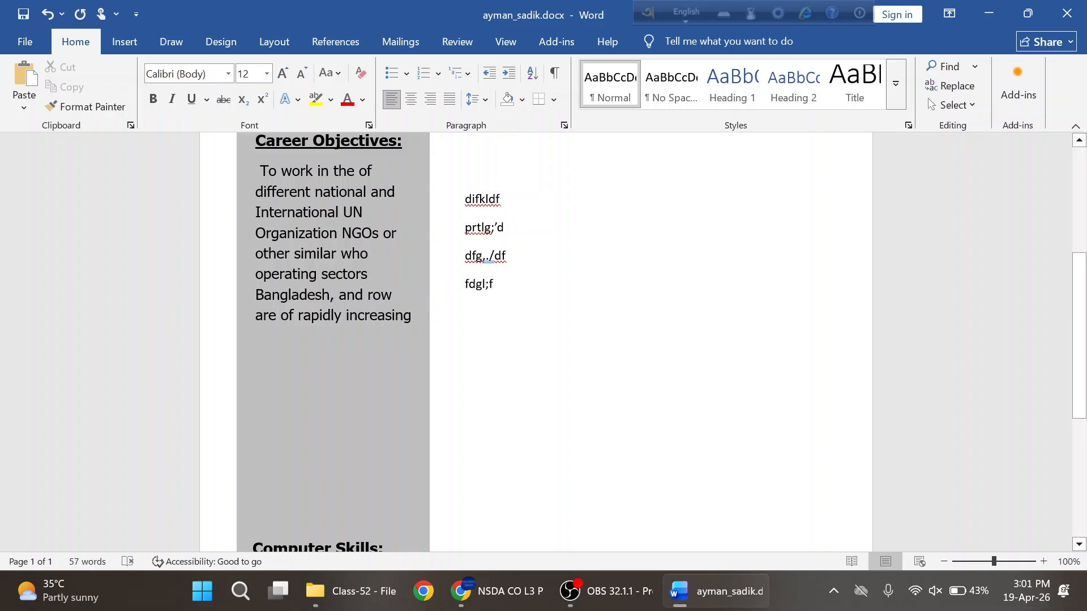
scroll(300, 366, "down", 3)
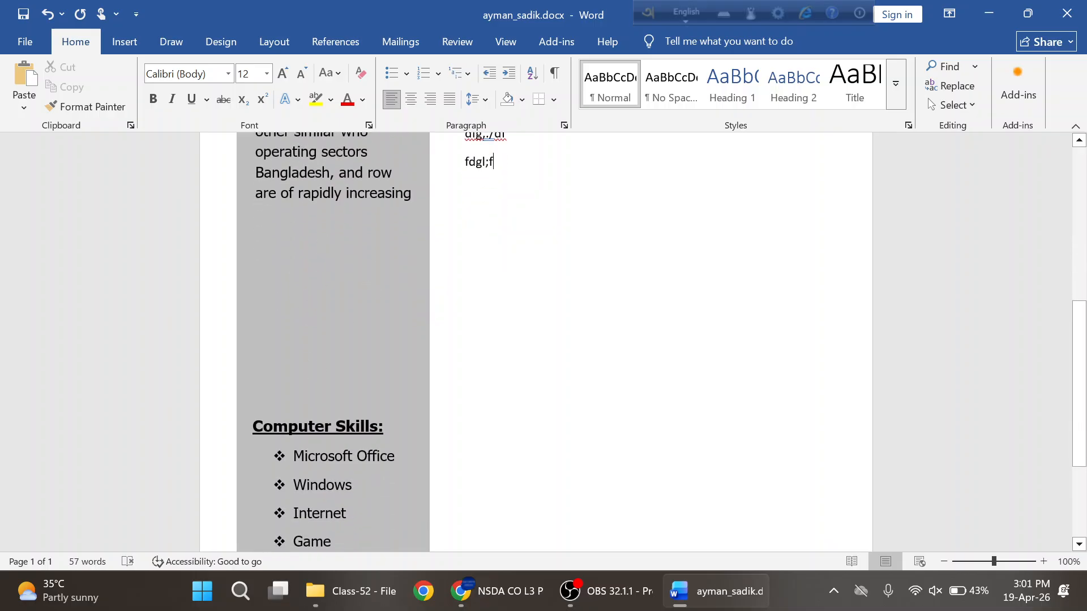
scroll(331, 362, "up", 2)
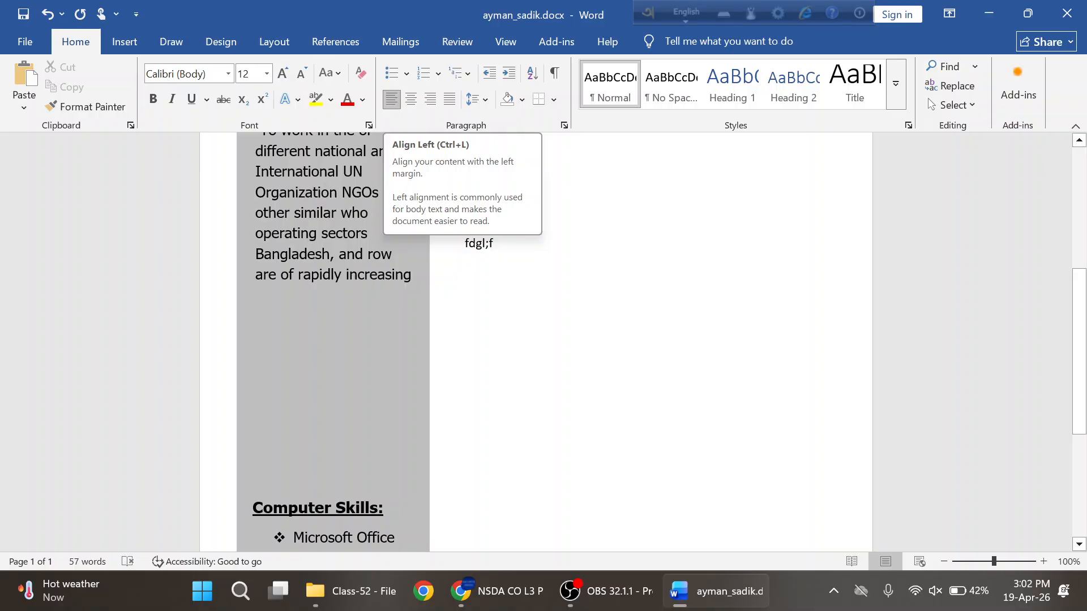
scroll(461, 351, "up", 2)
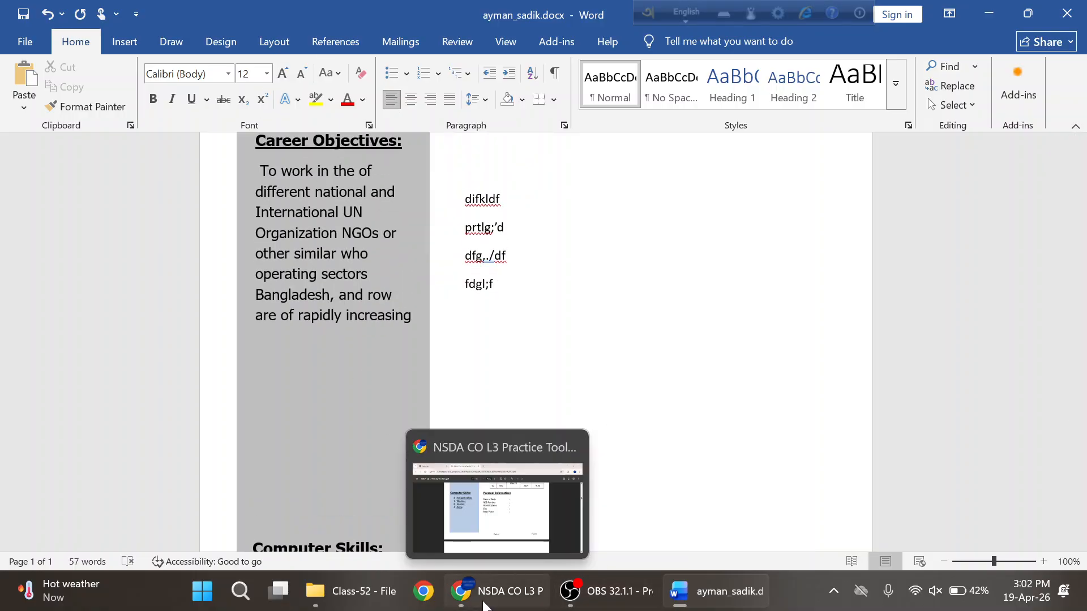
- Bring up the reference CV PDF in Chrome and highlight its two Experience entries
left_click(490, 504)
scroll(613, 385, "up", 6)
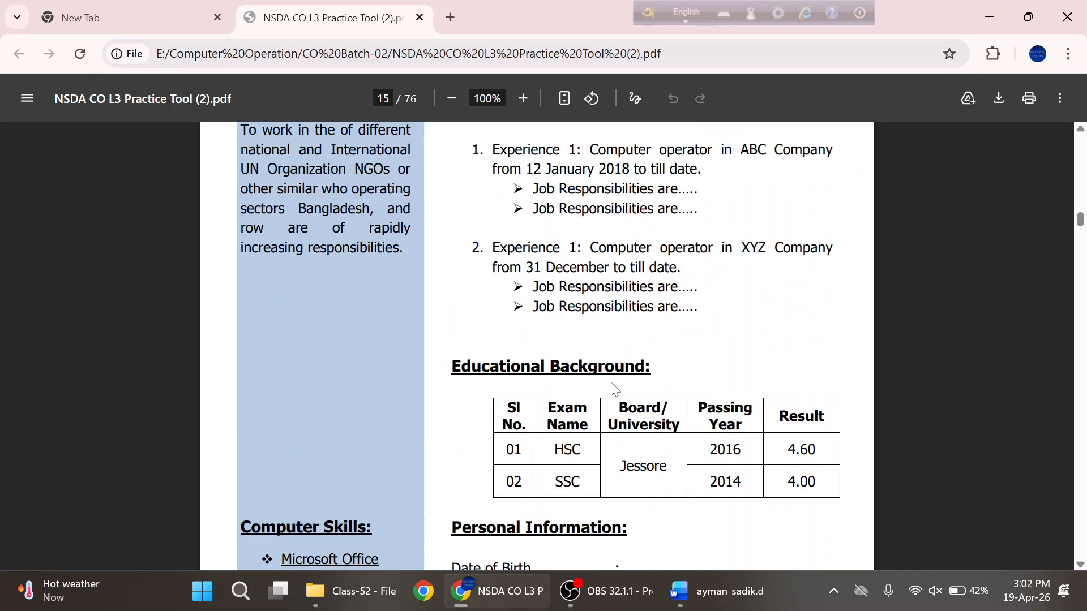
scroll(533, 317, "up", 3)
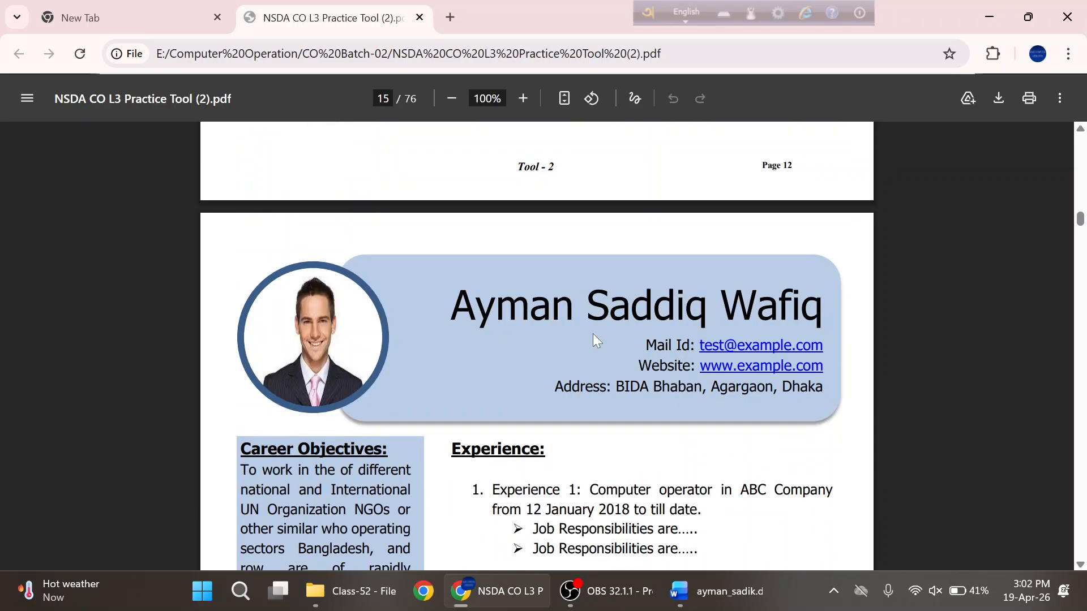
scroll(593, 334, "down", 3)
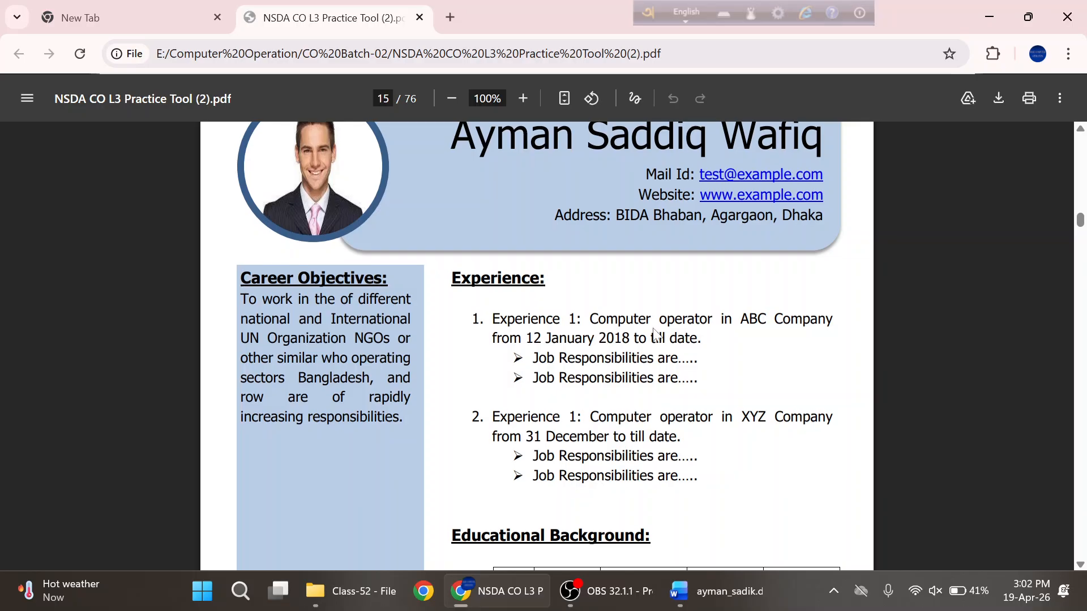
scroll(593, 334, "down", 3)
left_click_drag(526, 170, 590, 308)
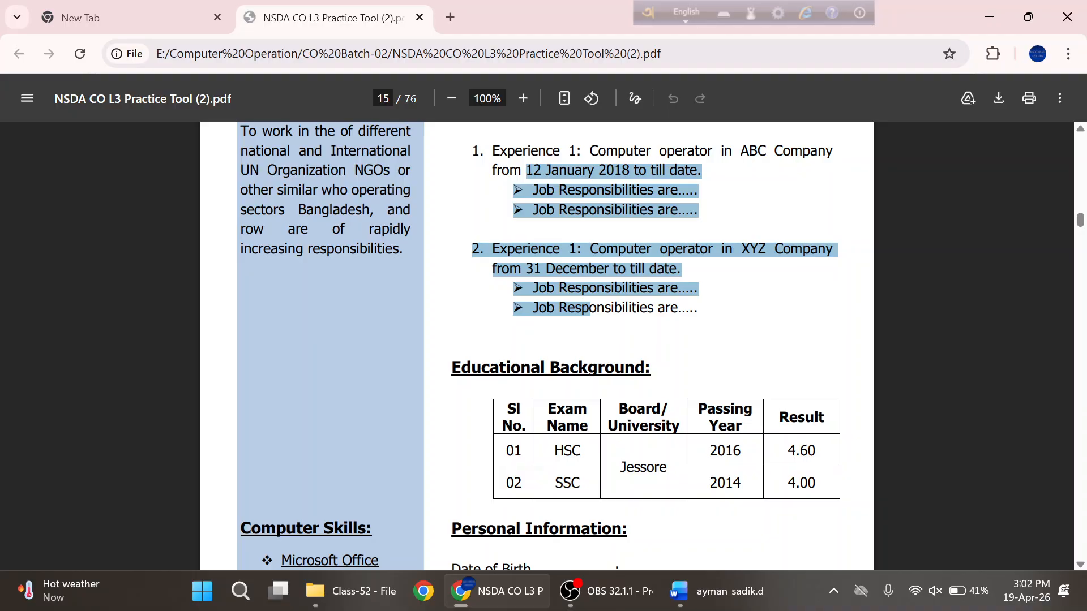
scroll(538, 345, "up", 2)
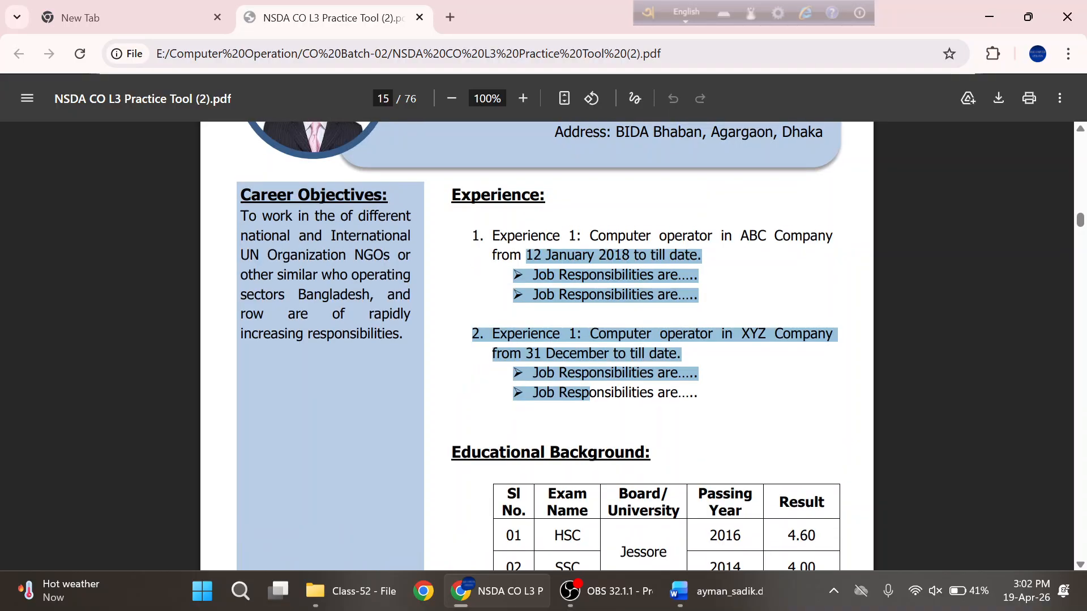
left_click(590, 317)
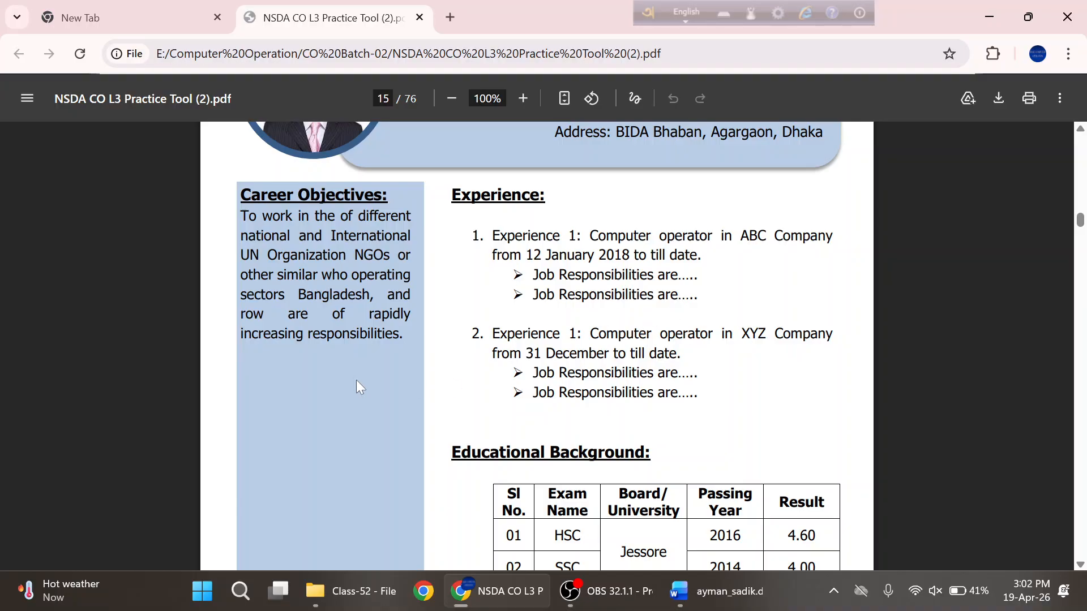
- Inspect the sample CV's Experience item numbers and arrow bullets
scroll(654, 319, "down", 9)
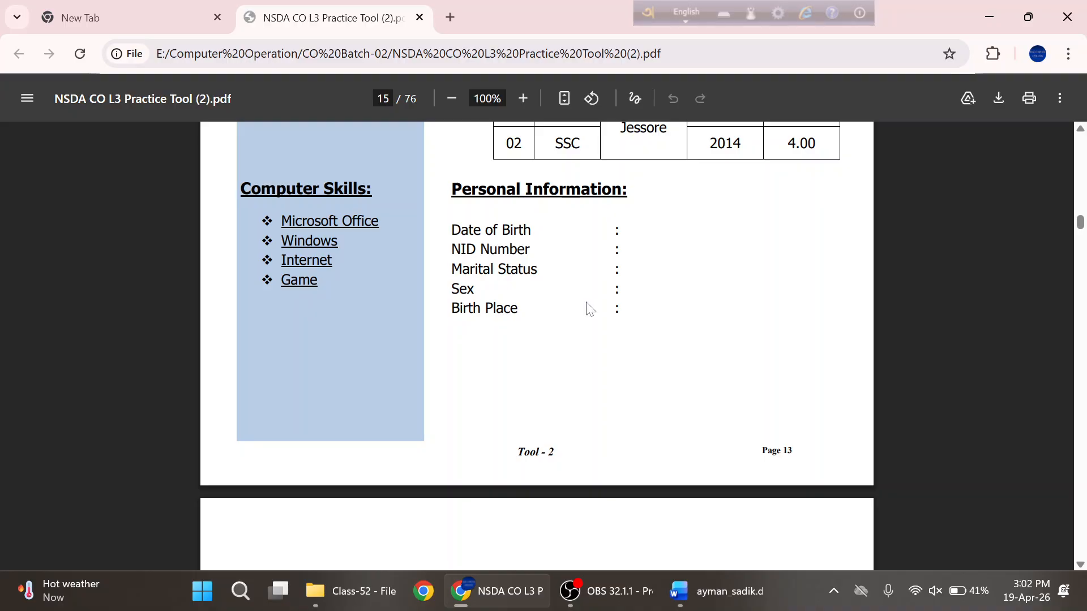
scroll(585, 307, "up", 5)
scroll(536, 345, "up", 3)
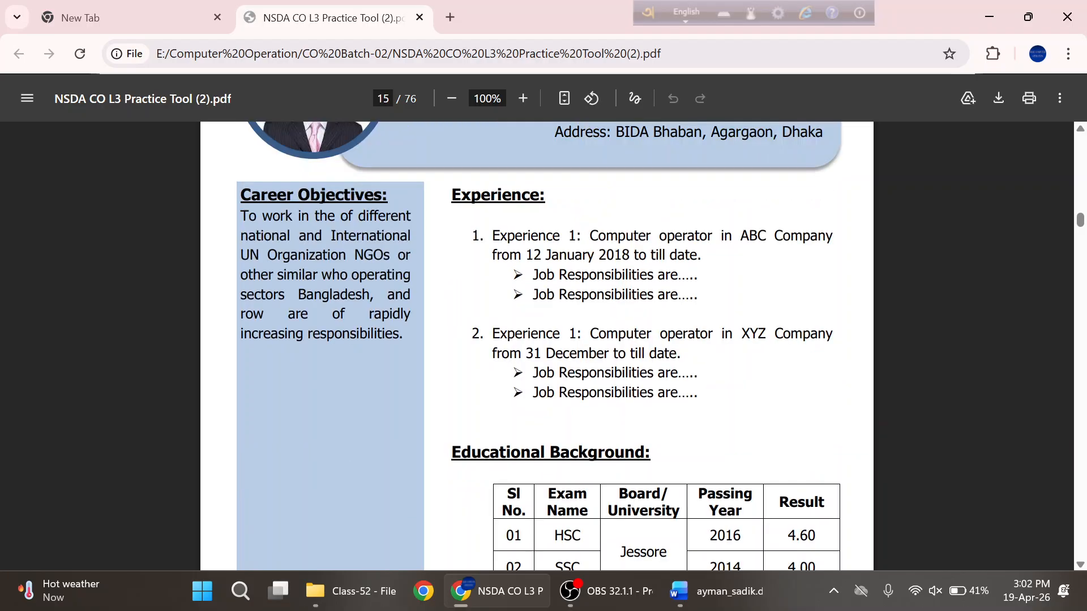
double_click(476, 236)
double_click(477, 336)
double_click(518, 275)
double_click(517, 295)
- Back in Word, look through the Numbering and Bullets libraries without applying any
left_click(702, 592)
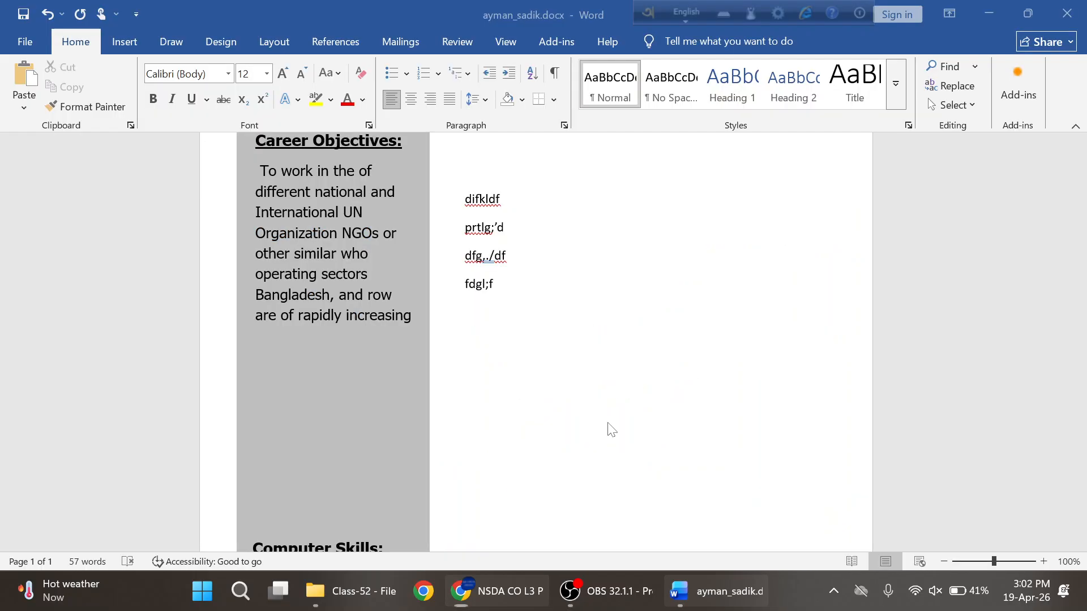
left_click(440, 77)
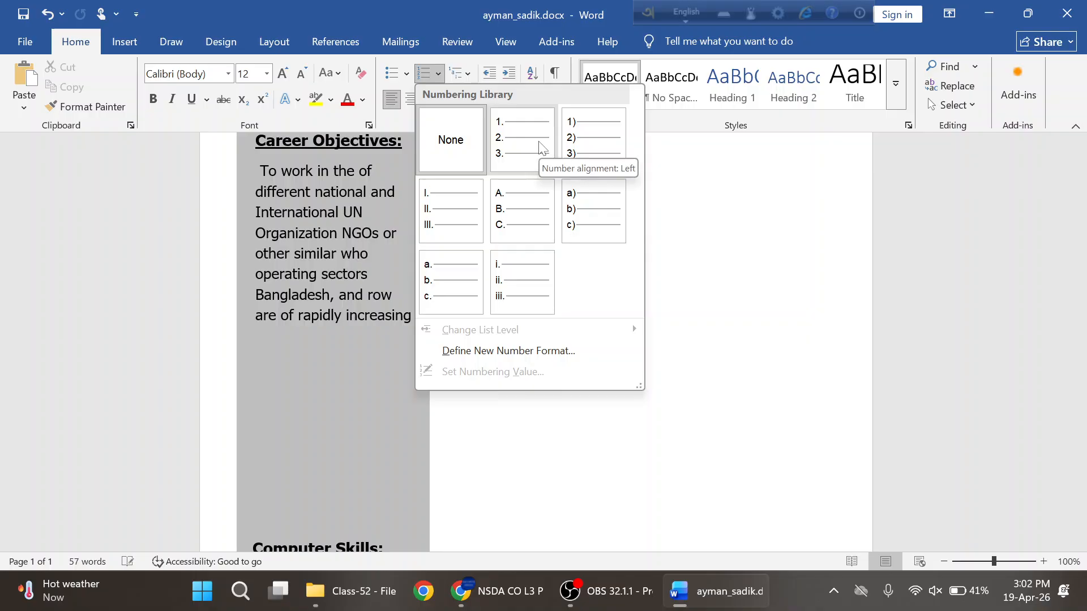
left_click(407, 75)
left_click(406, 73)
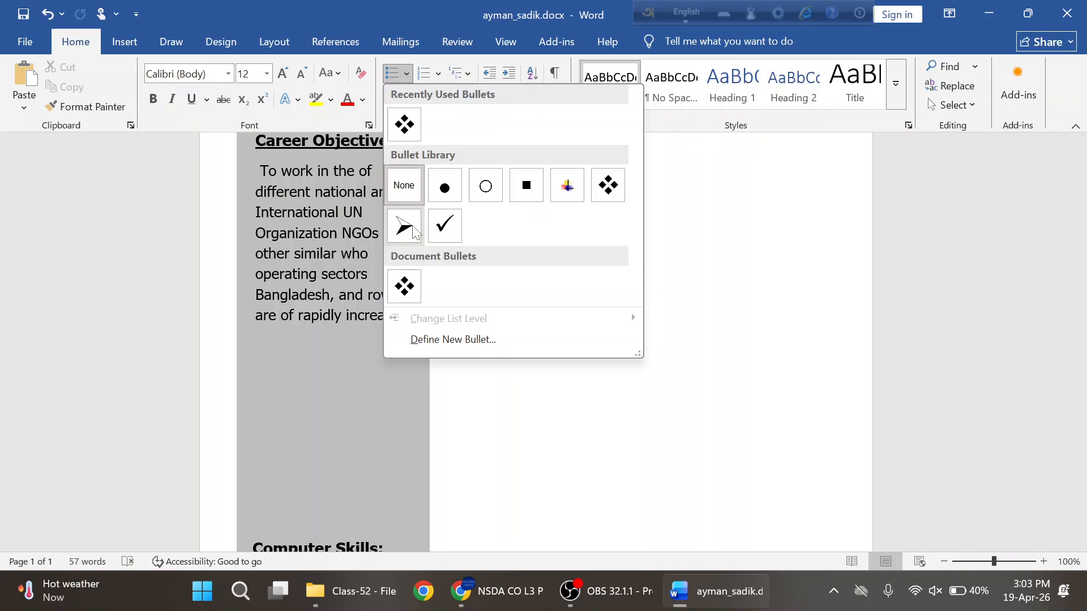
left_click(713, 274)
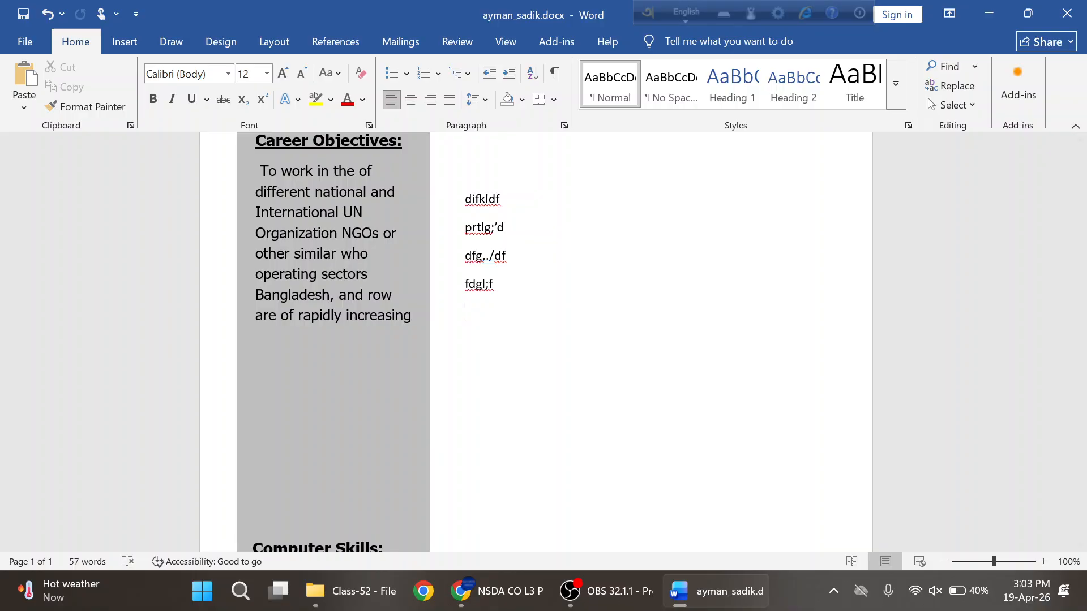
- Type three filler lines, rfd, fdk;lsd and lsdkfjsl;df, below the right column's text
type("rfd")
key("Return")
type("fdk;lsd")
key("Return")
type("lsdkfjsl;df")
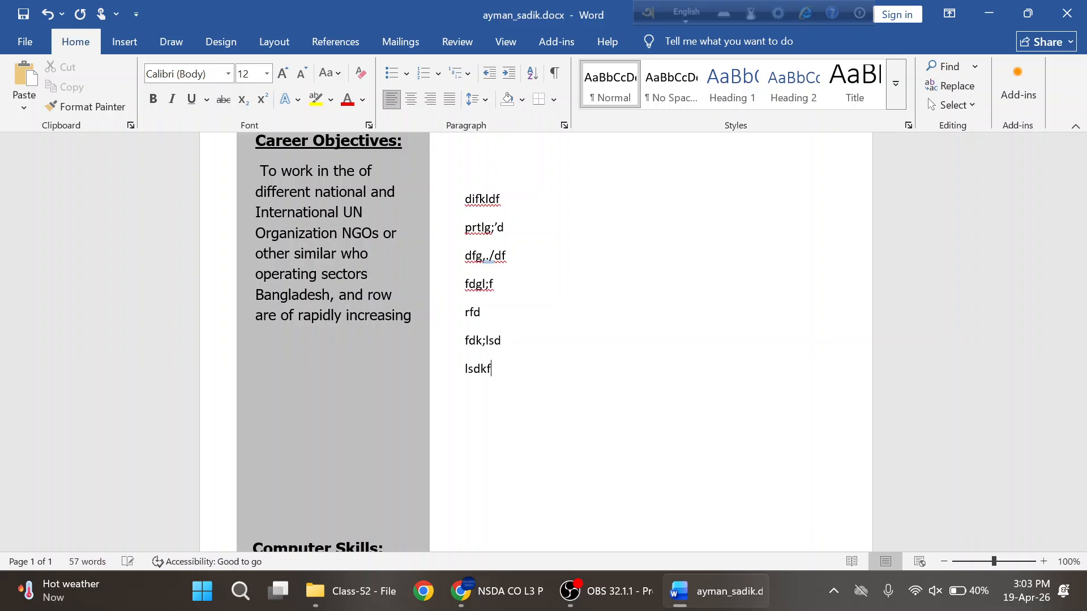
key("Return")
key("Return")
scroll(538, 339, "down", 1)
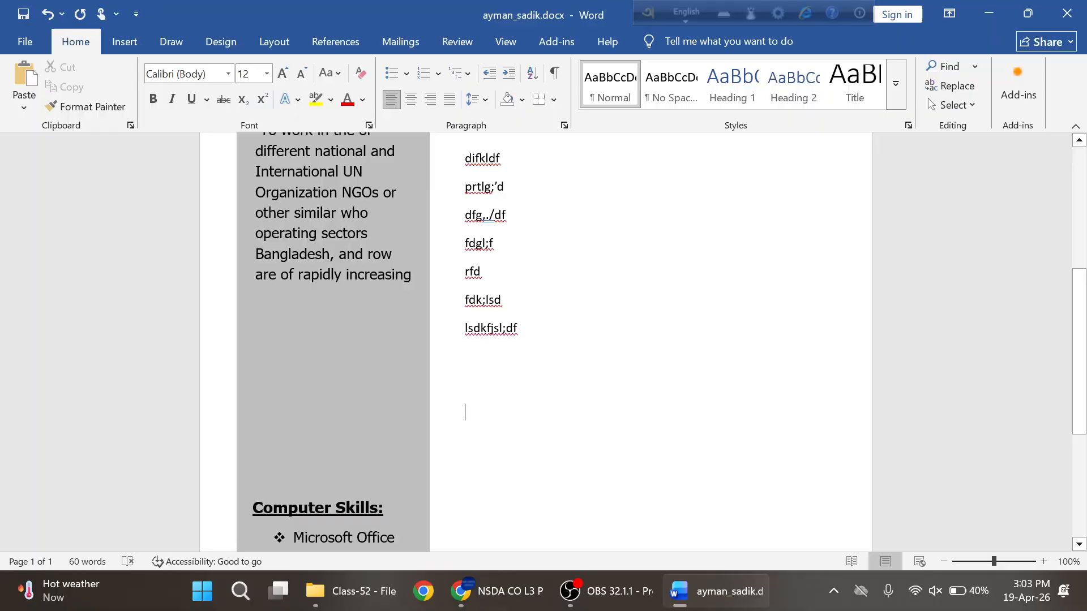
scroll(538, 339, "down", 1)
scroll(538, 339, "down", 3)
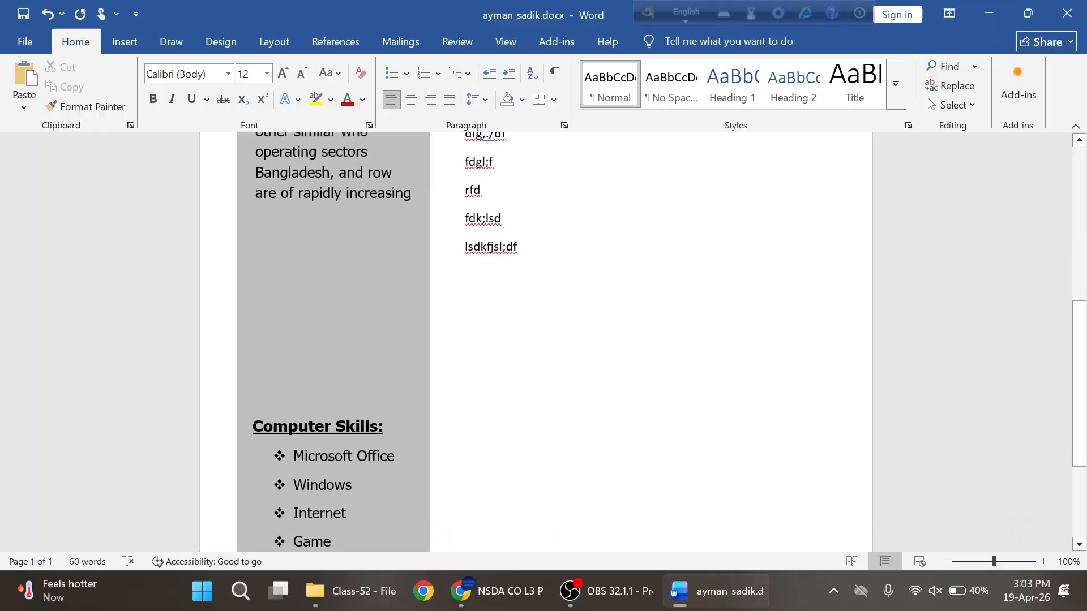
key("alt+Tab")
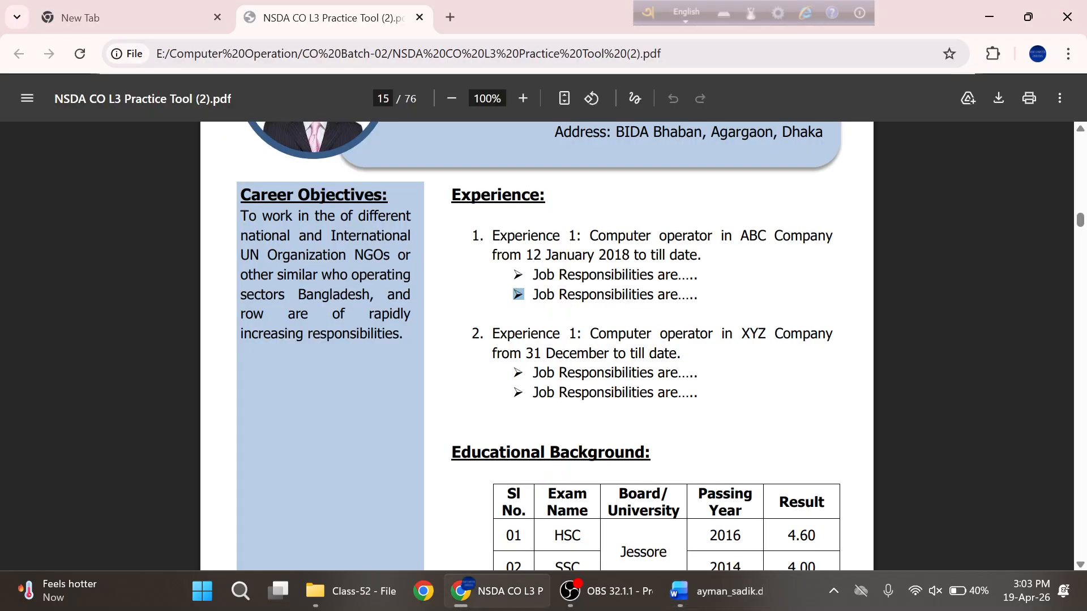
- Select and inspect the sample CV's Experience heading and both Experience items
left_click_drag(460, 195, 503, 195)
left_click(453, 195)
left_click_drag(499, 236, 598, 393)
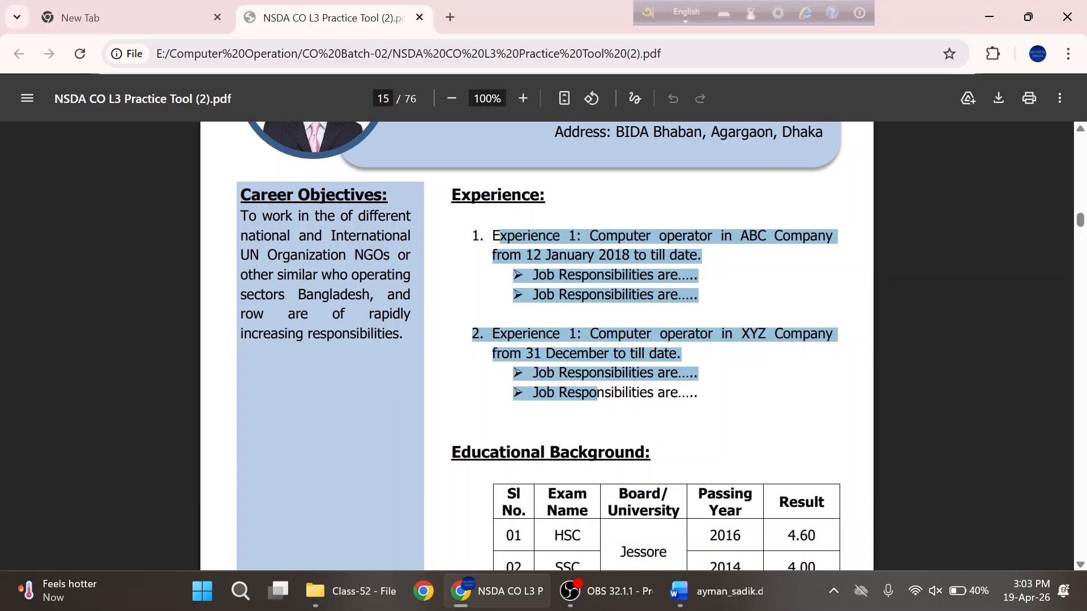
scroll(536, 345, "down", 3)
- Check the Educational Background heading and Experience 1's Job Responsibilities lines in the PDF
left_click_drag(472, 283, 605, 282)
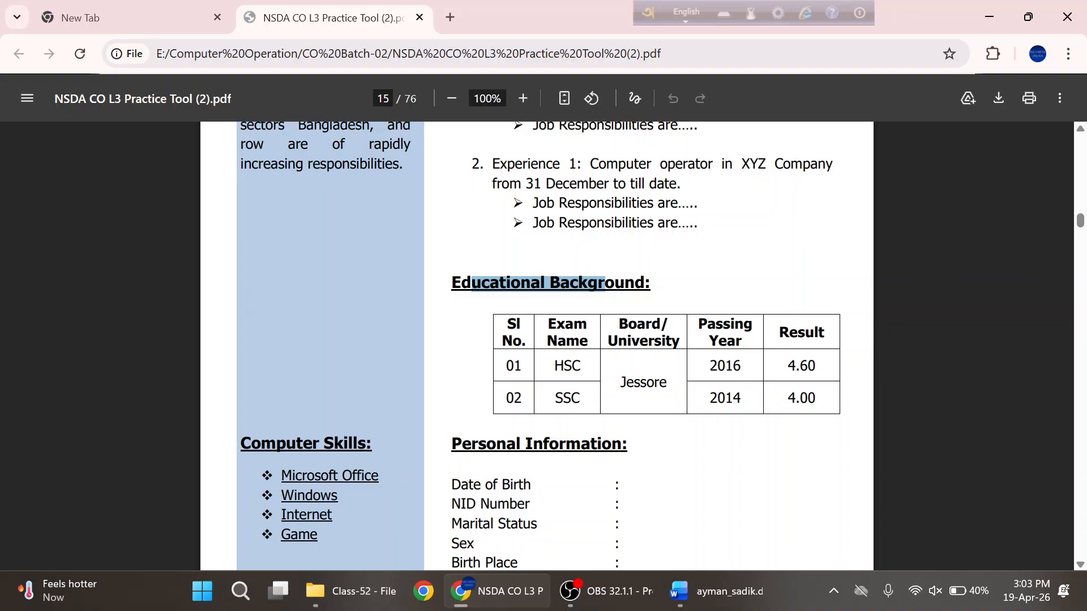
left_click(605, 283)
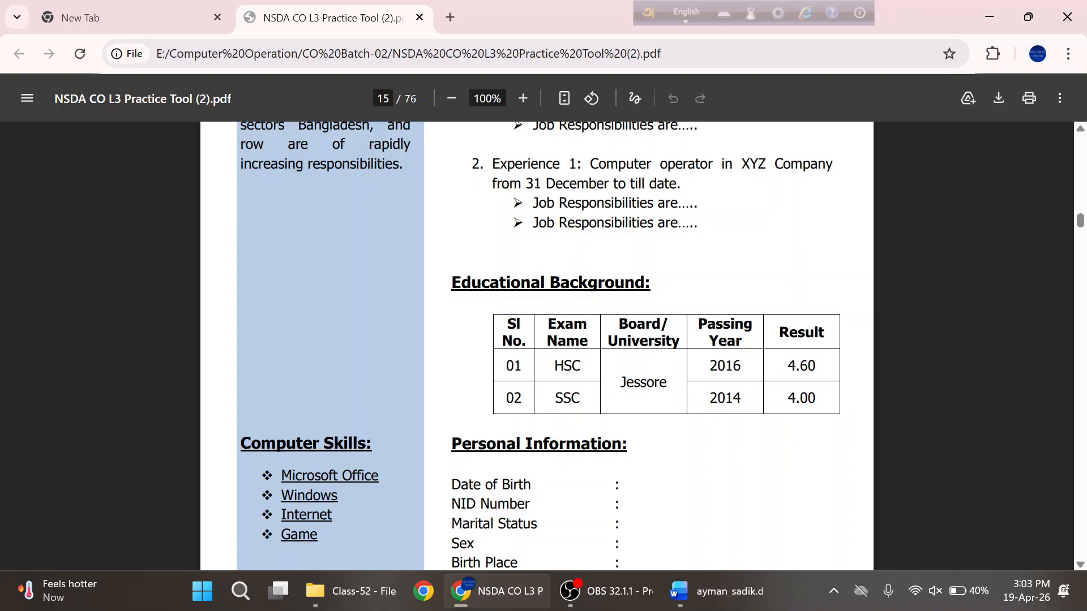
scroll(650, 345, "up", 2)
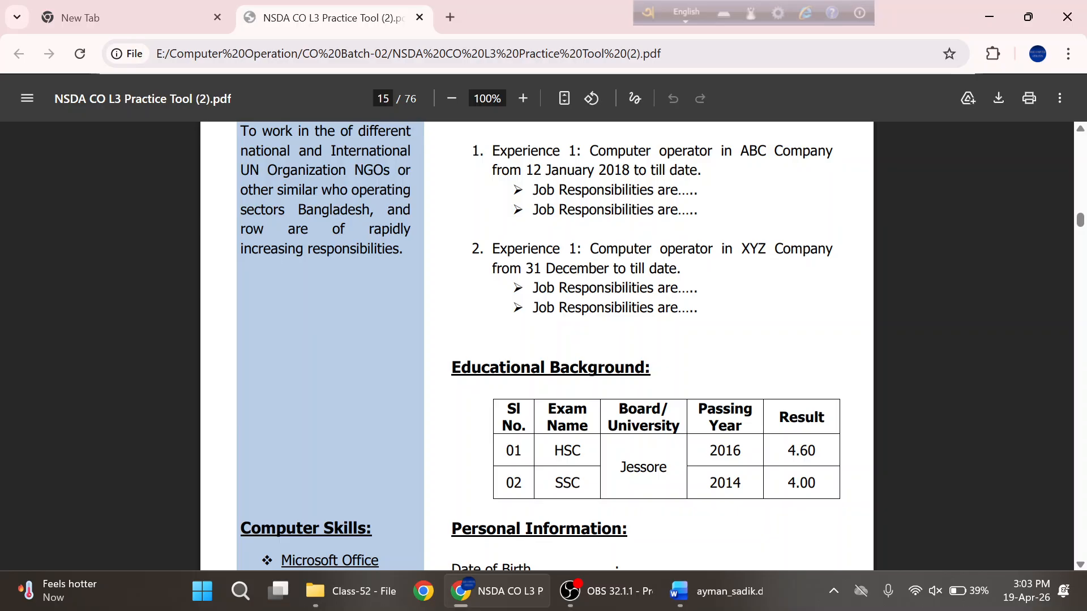
left_click_drag(533, 191, 699, 210)
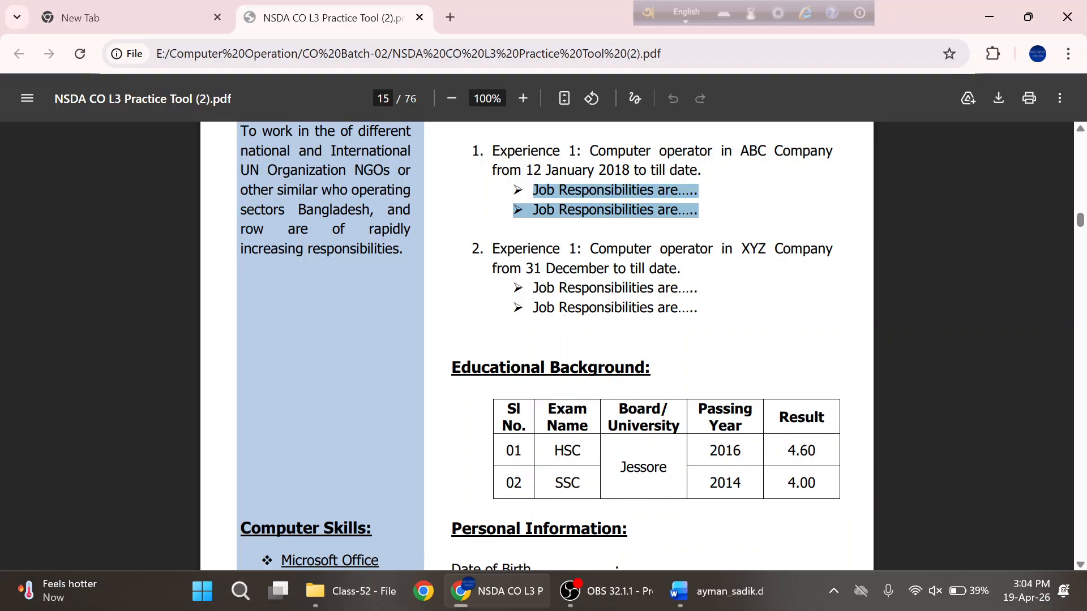
left_click(492, 151)
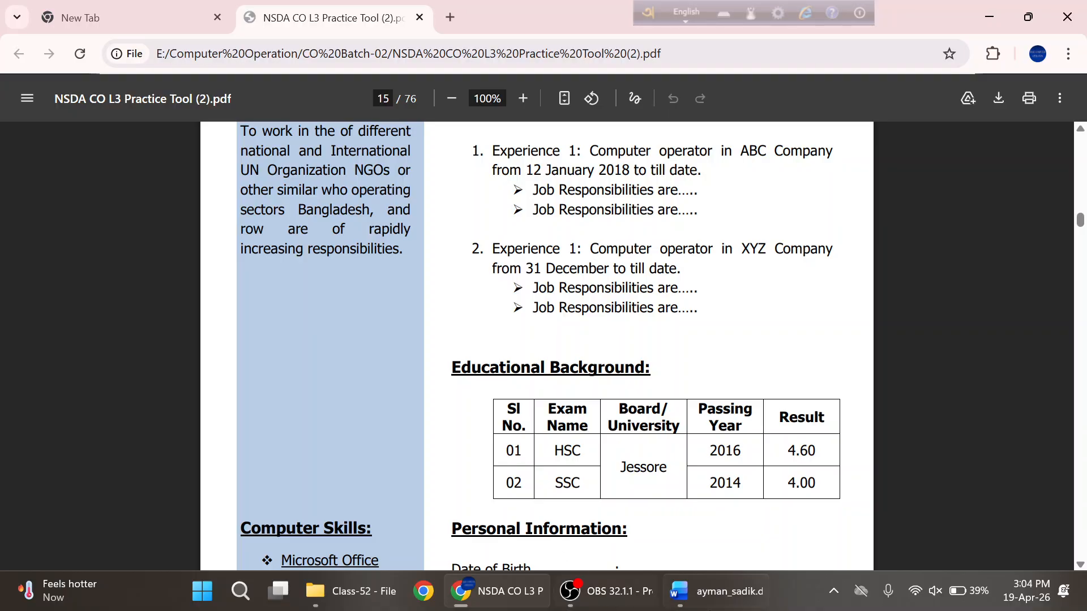
left_click(707, 592)
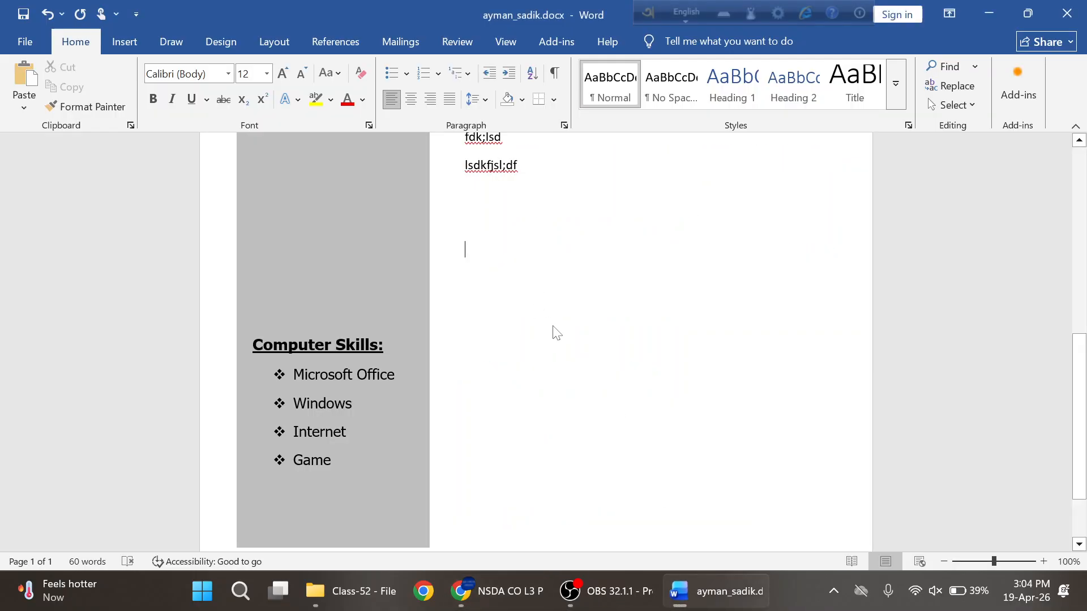
- Number the first three filler lines 1, 2, 3
scroll(667, 392, "up", 5)
scroll(668, 392, "up", 3)
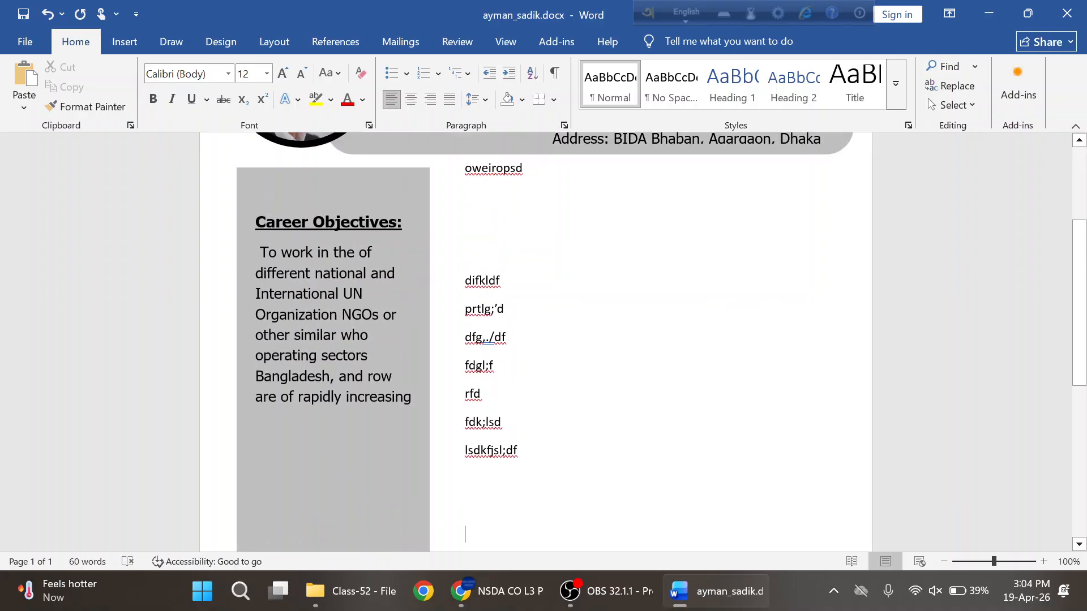
left_click_drag(507, 338, 465, 281)
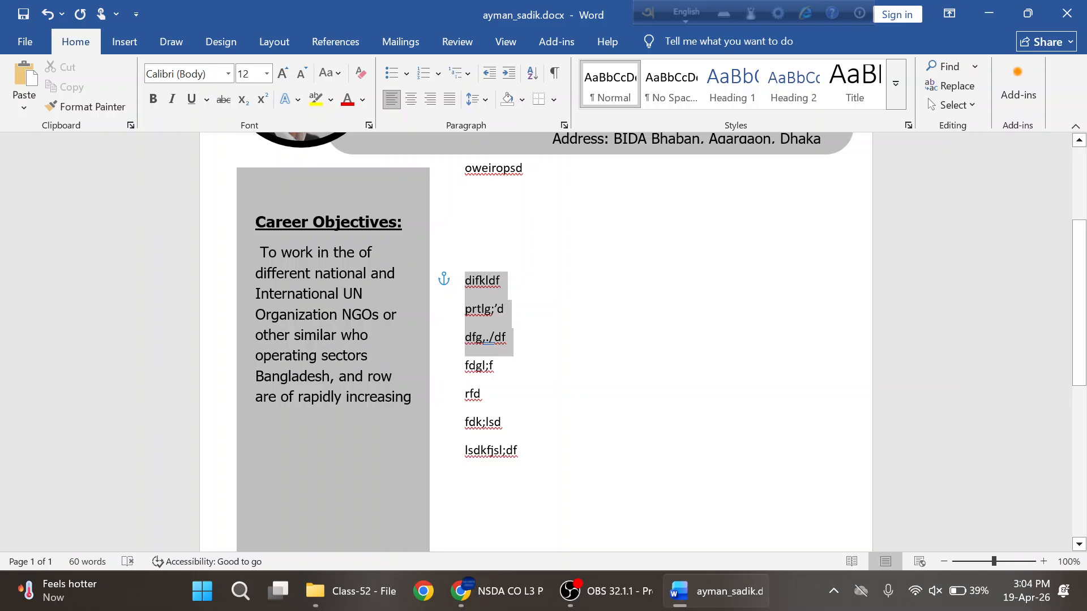
left_click(438, 74)
left_click(514, 145)
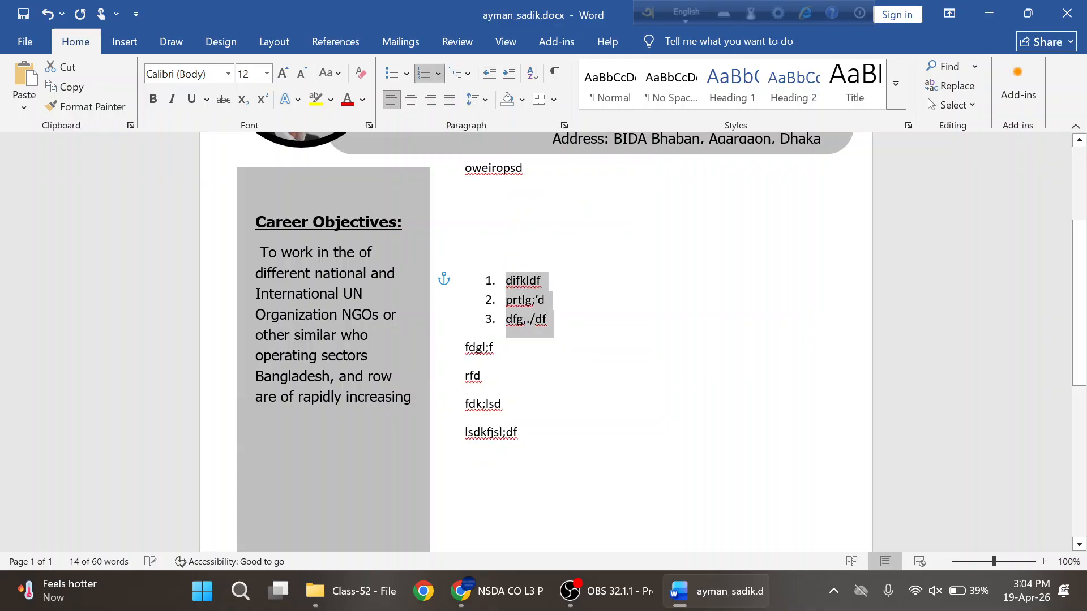
- Add an unnumbered line 'fgkl;lkfll' beneath numbered item 1
left_click(562, 283)
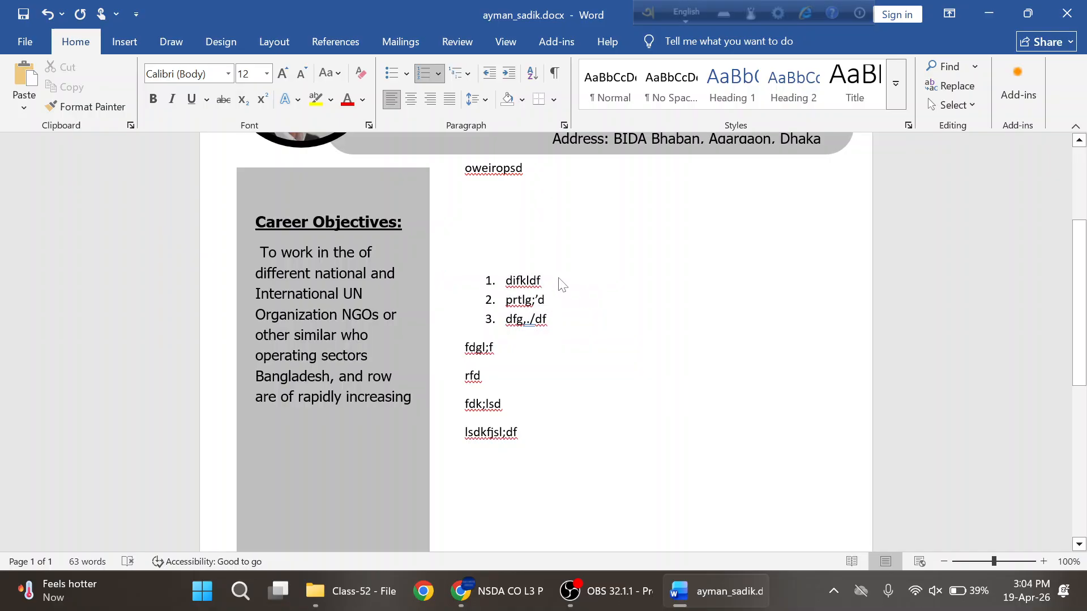
key("Return")
key("Tab")
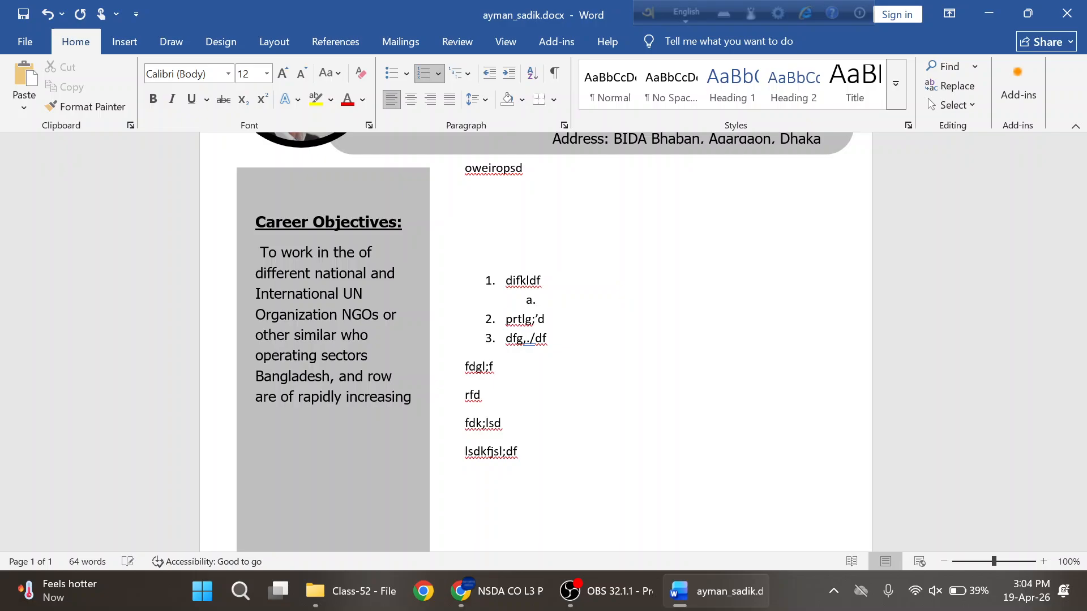
key("Tab")
key("Tab")
key("Tab")
key("shift+Tab")
key("shift+Tab")
key("shift+Tab")
key("BackSpace")
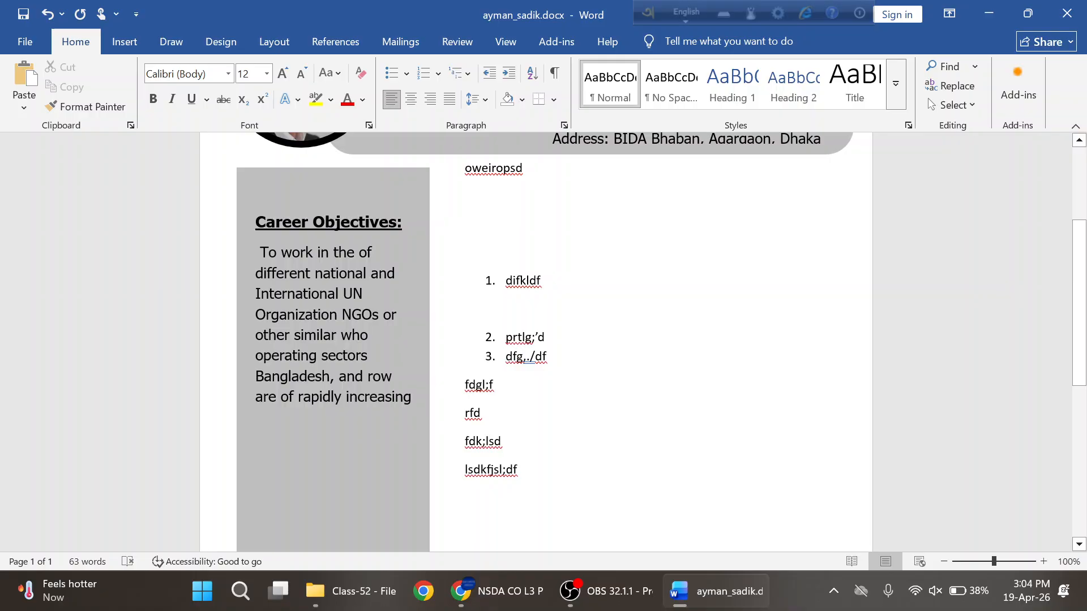
type("fgkl;lkfllll")
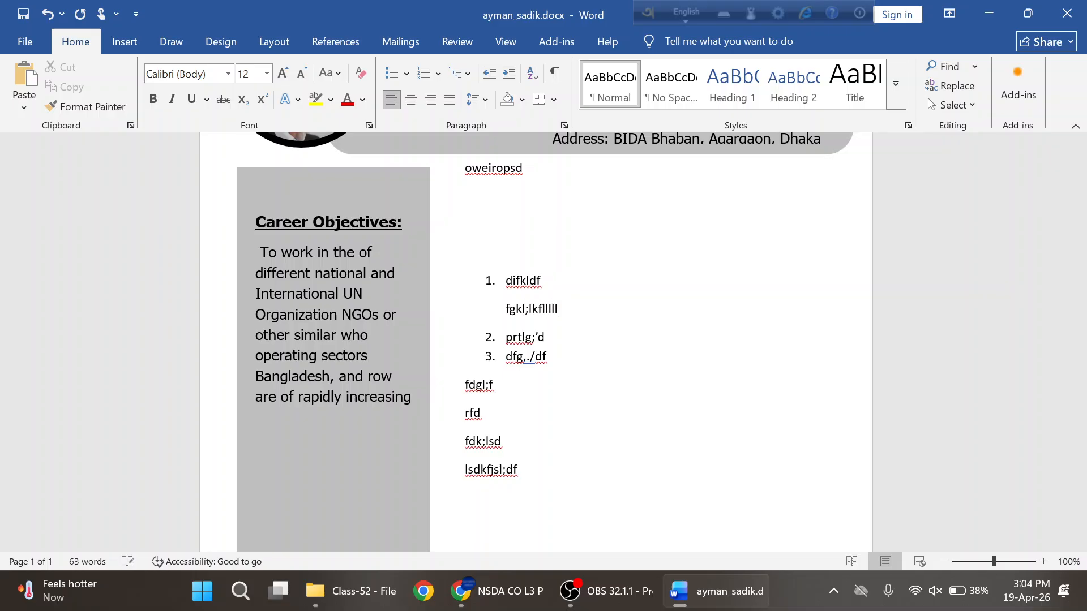
key("alt+Tab")
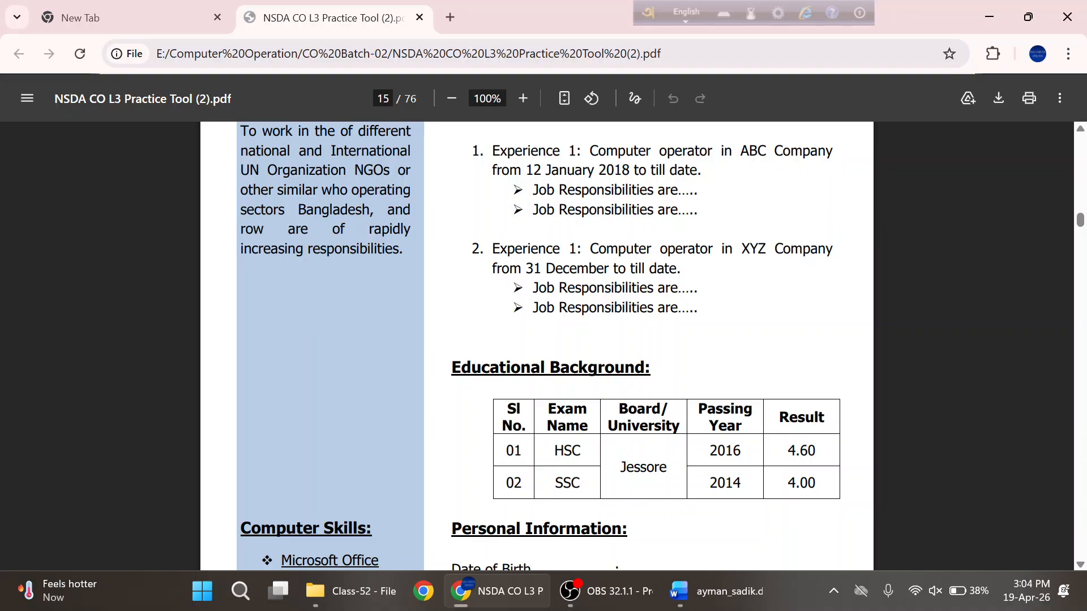
- Select the sample CV's first Experience entry through its date for copying
left_click_drag(492, 151, 701, 170)
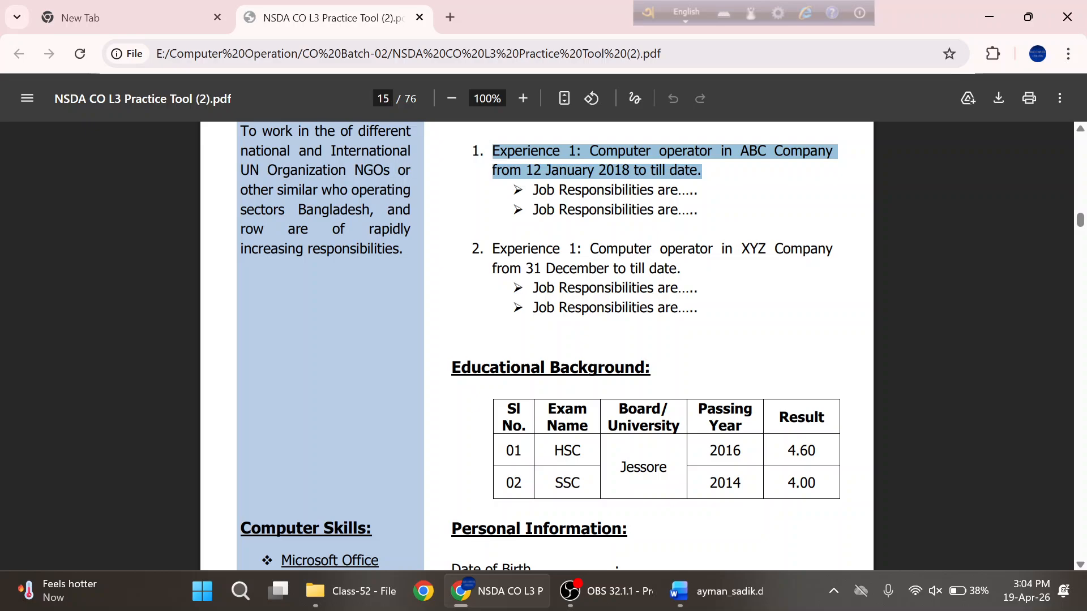
left_click(702, 172)
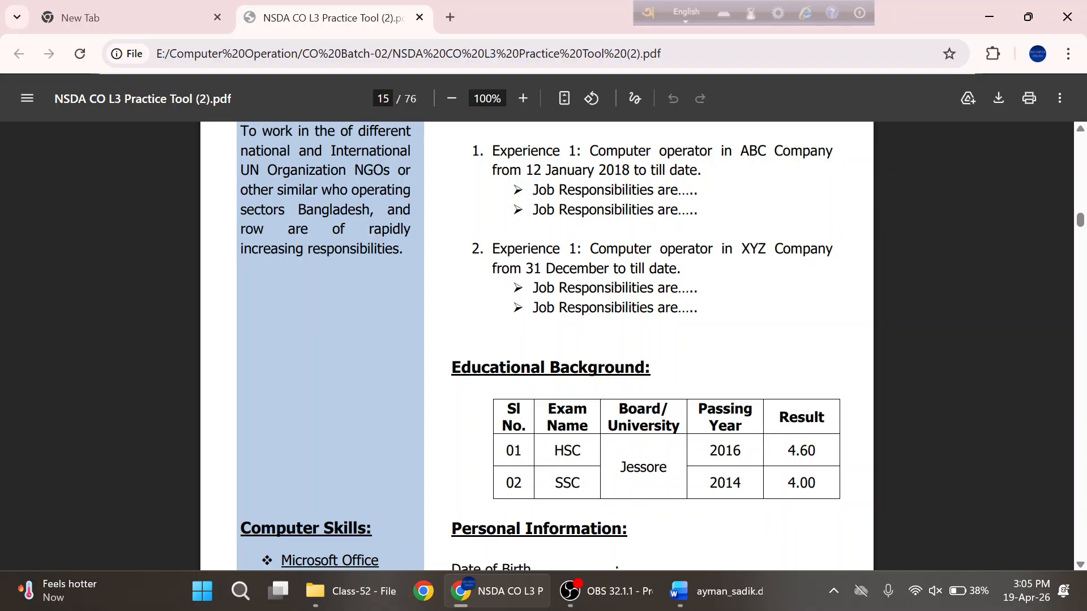
left_click_drag(538, 191, 547, 211)
left_click(740, 179)
left_click_drag(698, 172, 492, 152)
key("ctrl+c")
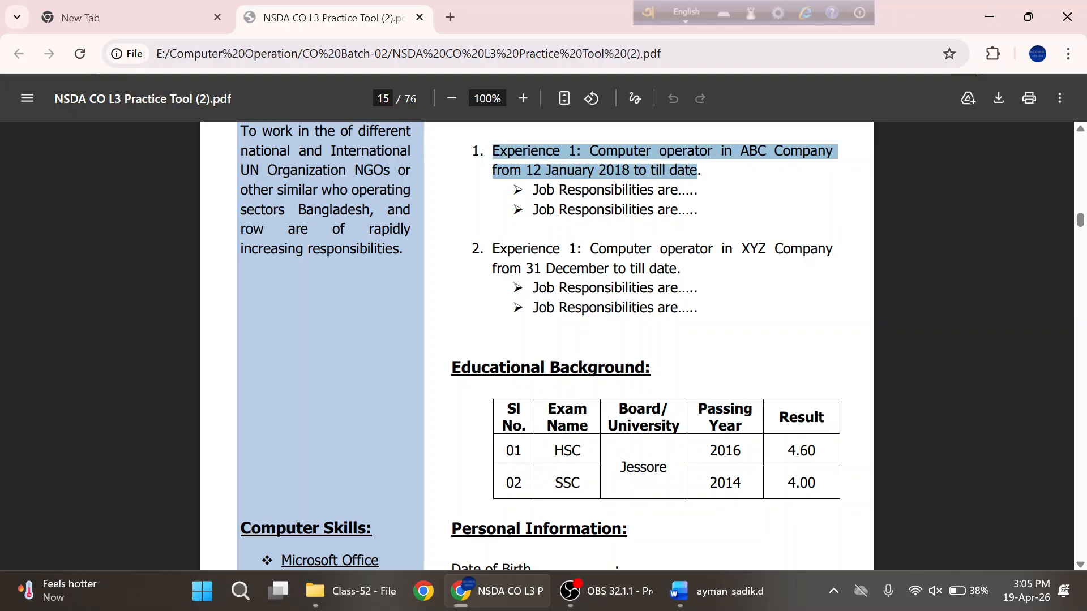
key("alt+Tab")
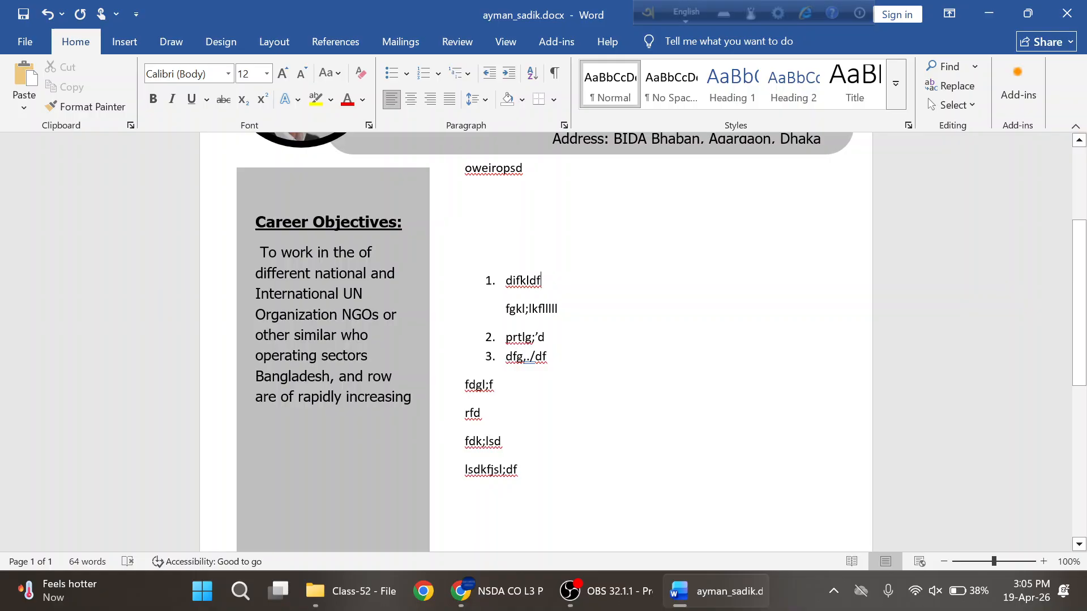
- Replace list item 1's filler text with the pasted Experience 1 entry
key("BackSpace")
key("BackSpace")
key("BackSpace")
key("BackSpace")
key("BackSpace")
key("BackSpace")
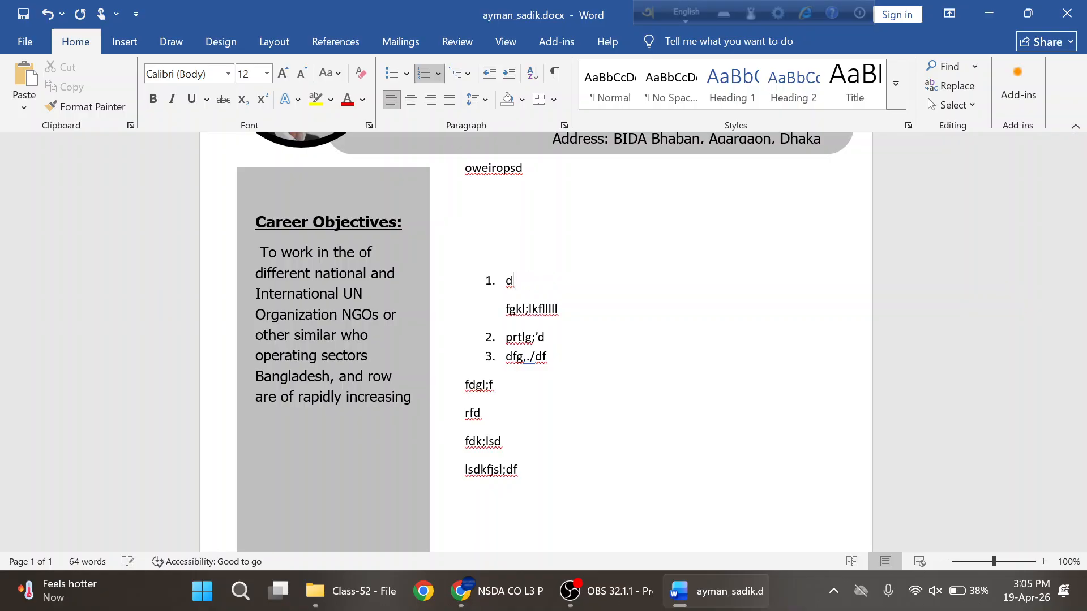
key("BackSpace")
key("ctrl+v")
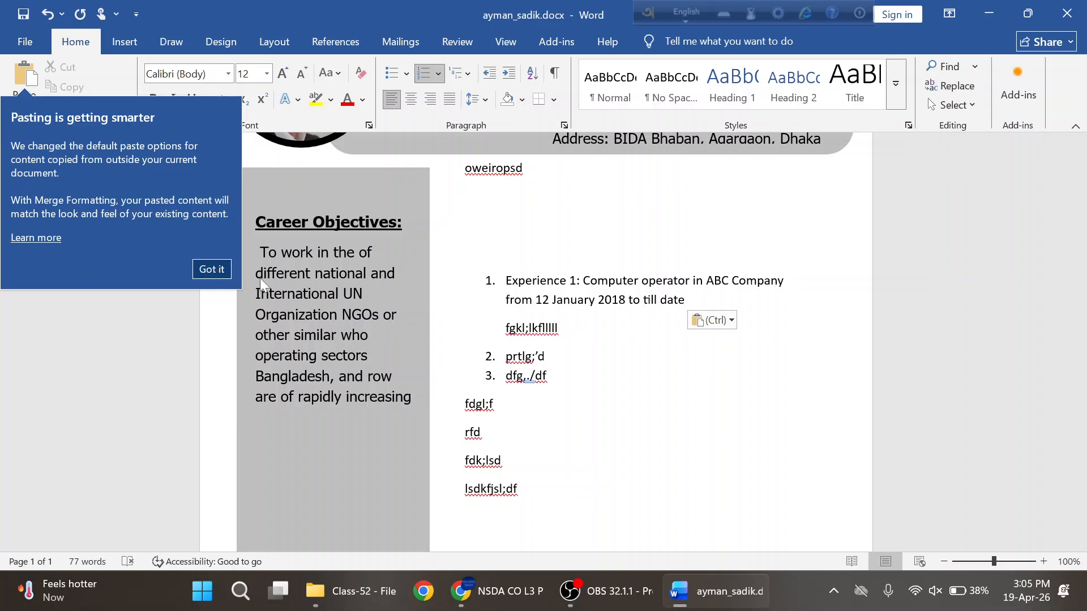
left_click(211, 269)
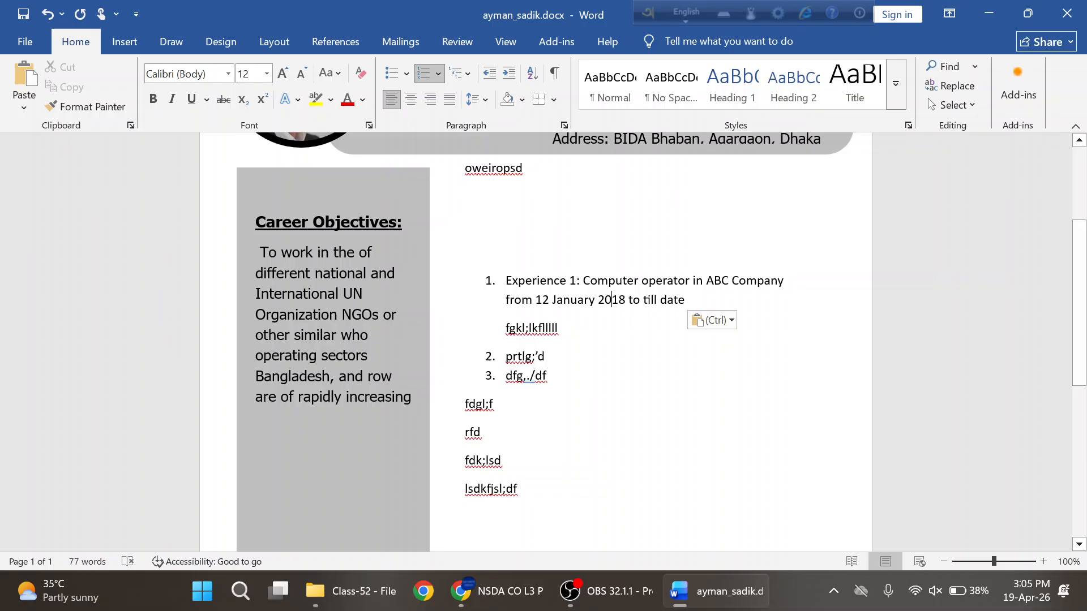
left_click(525, 328)
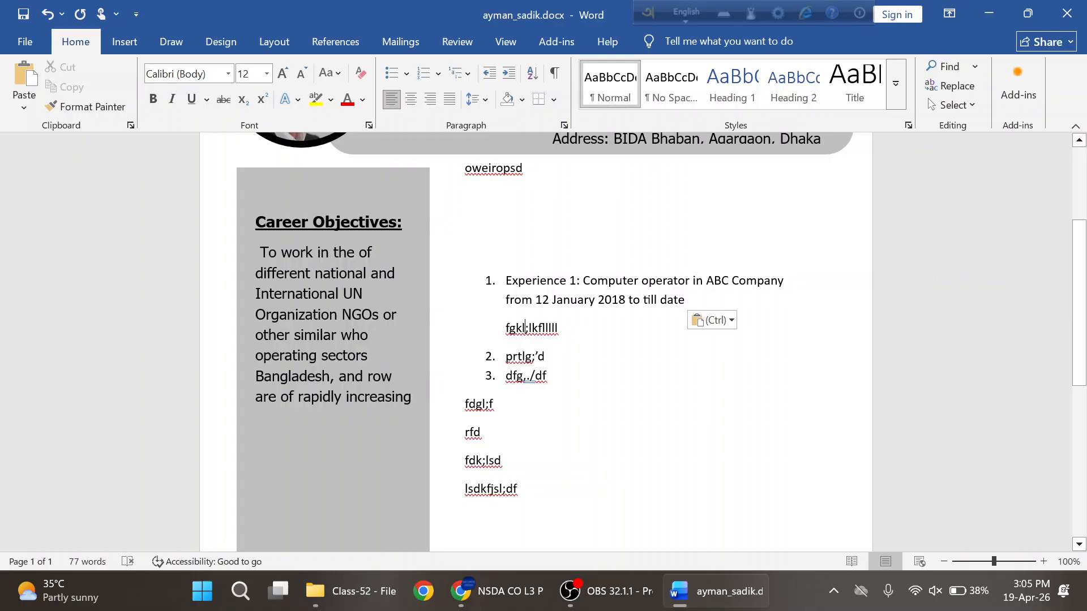
- Copy the first 'Job Responsibilities are.....' line from the PDF and paste it under item 1
key("alt+Tab")
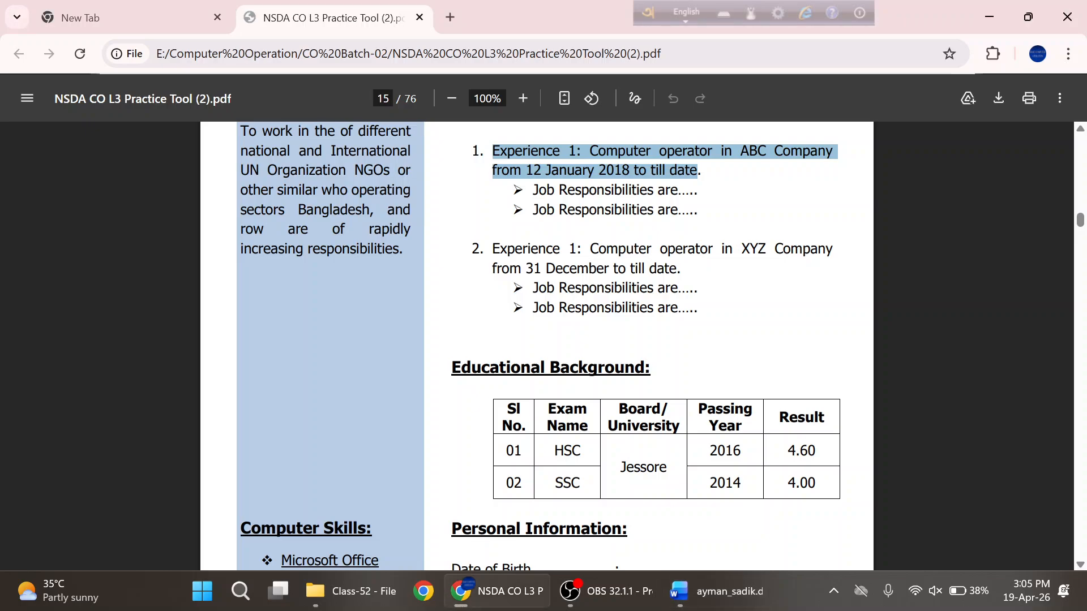
left_click(714, 198)
left_click_drag(699, 191, 533, 191)
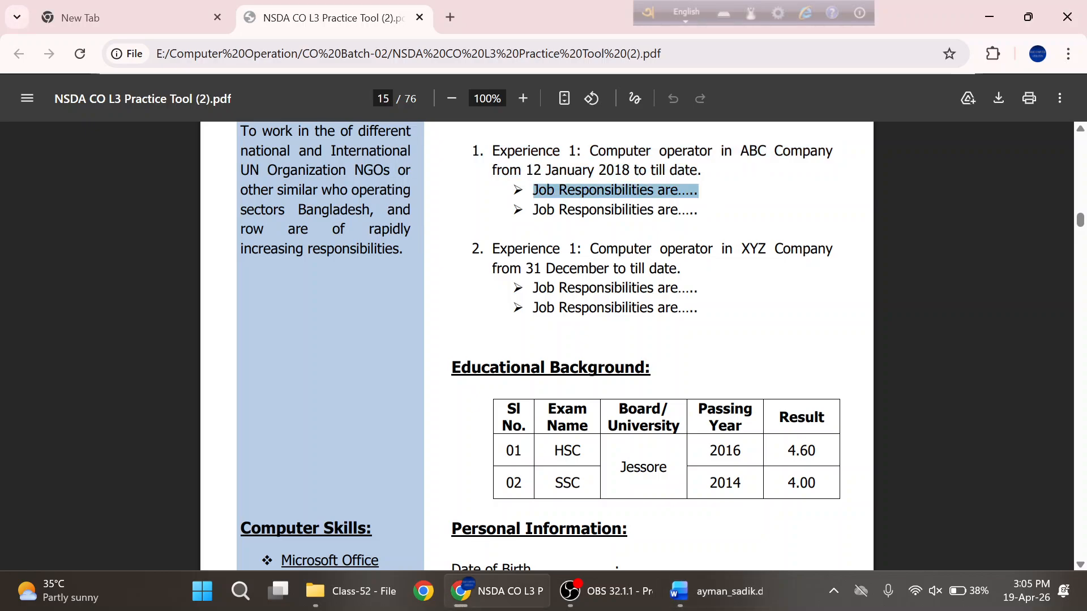
key("alt+Tab")
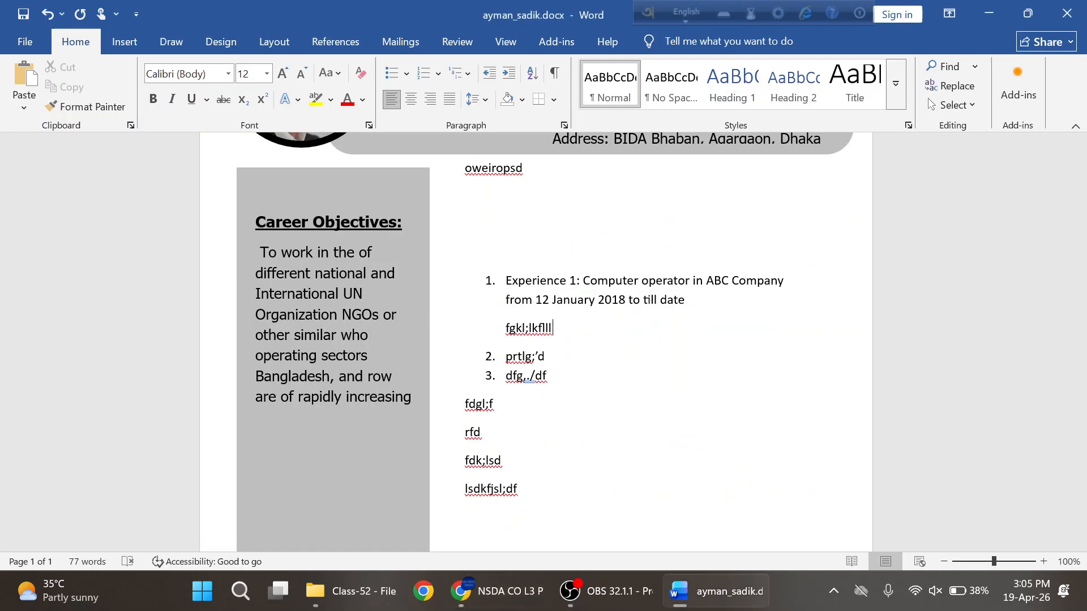
key("BackSpace")
key("BackSpace")
key("BackSpace")
key("BackSpace")
key("BackSpace")
key("BackSpace")
key("BackSpace")
key("BackSpace")
key("BackSpace")
key("BackSpace")
key("BackSpace")
key("BackSpace")
key("BackSpace")
type("Job Responsibilities are.....")
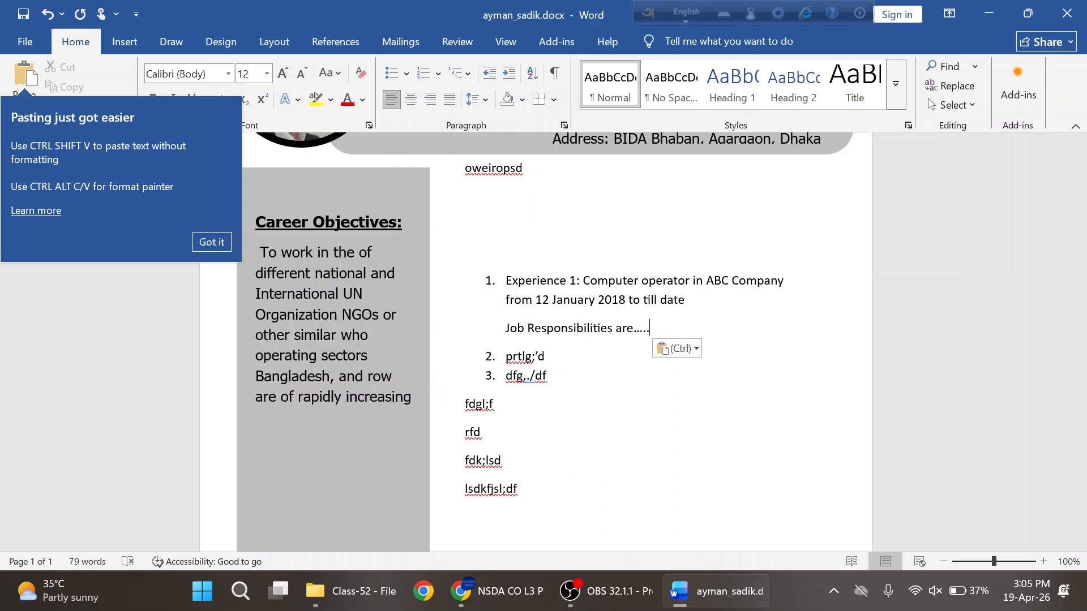
key("Return")
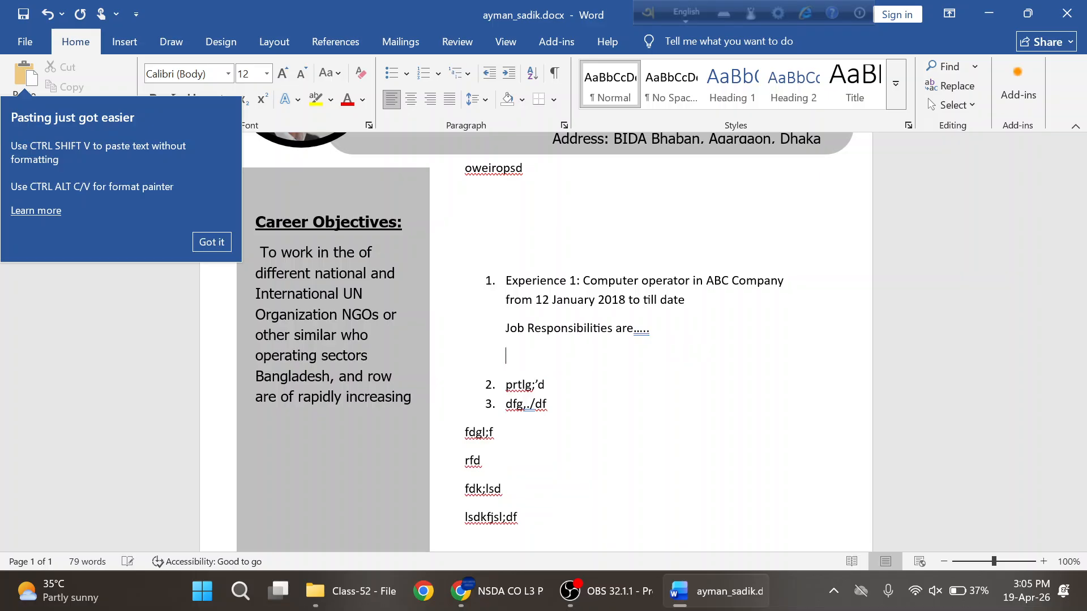
- Copy and paste the second 'Job Responsibilities are.....' line beneath the first
key("alt+Tab")
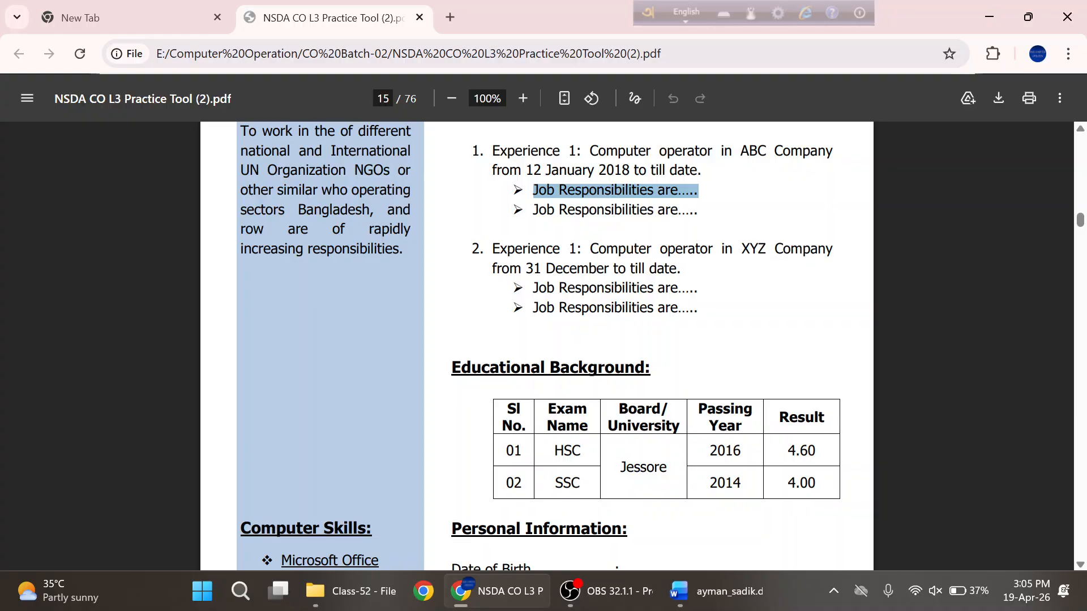
left_click_drag(698, 210, 533, 210)
key("ctrl+c")
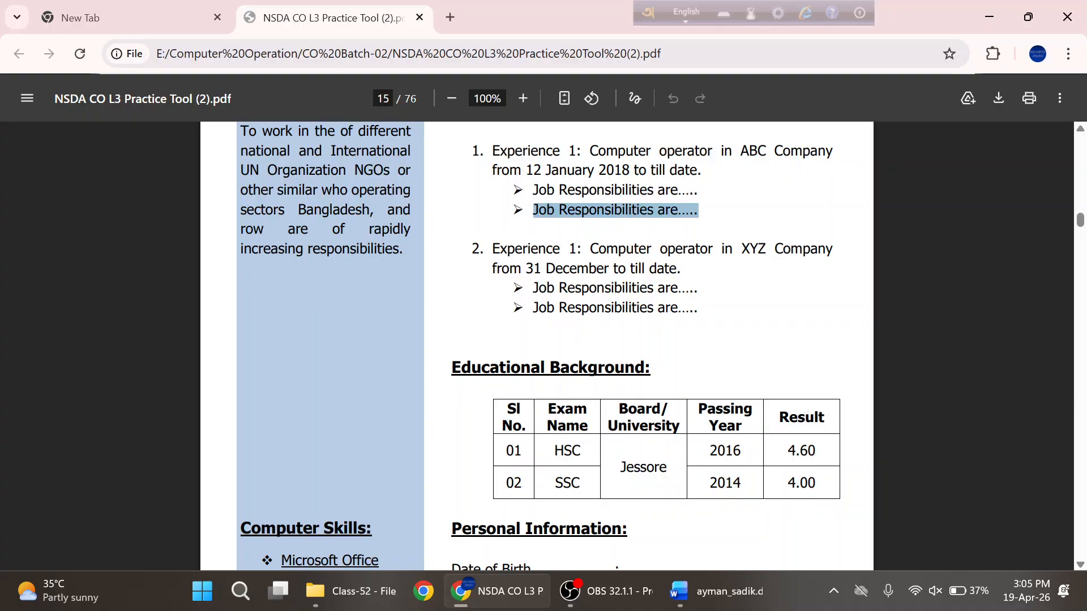
key("alt+Tab")
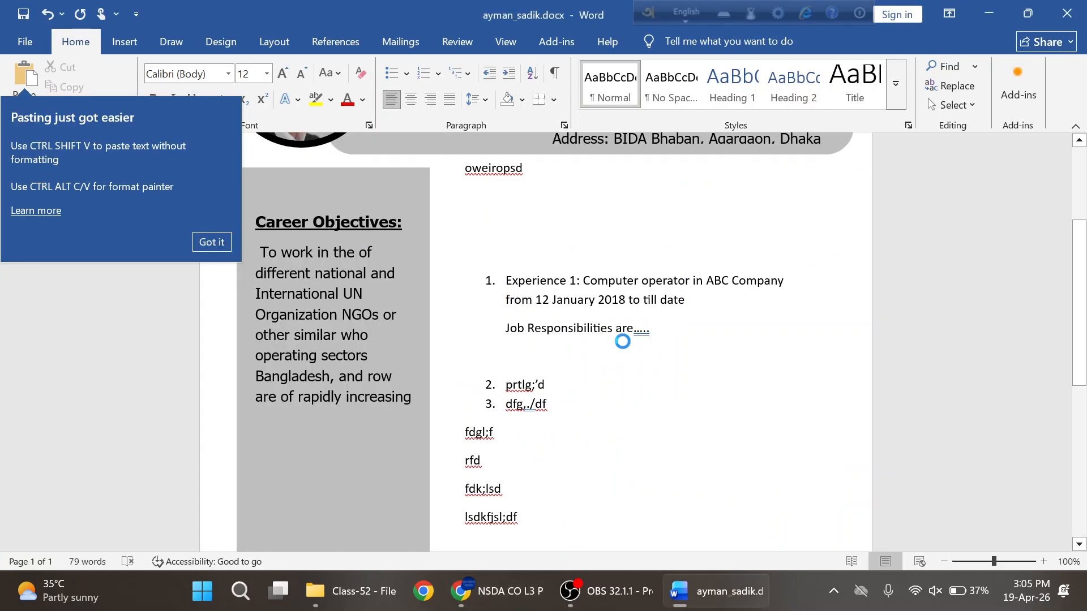
key("ctrl+v")
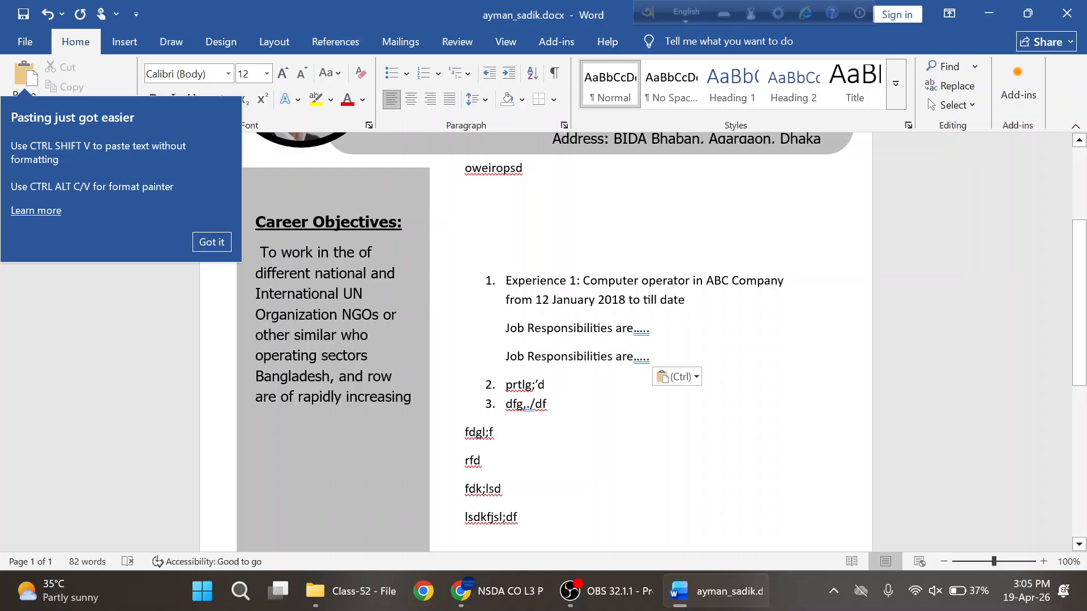
left_click(616, 328)
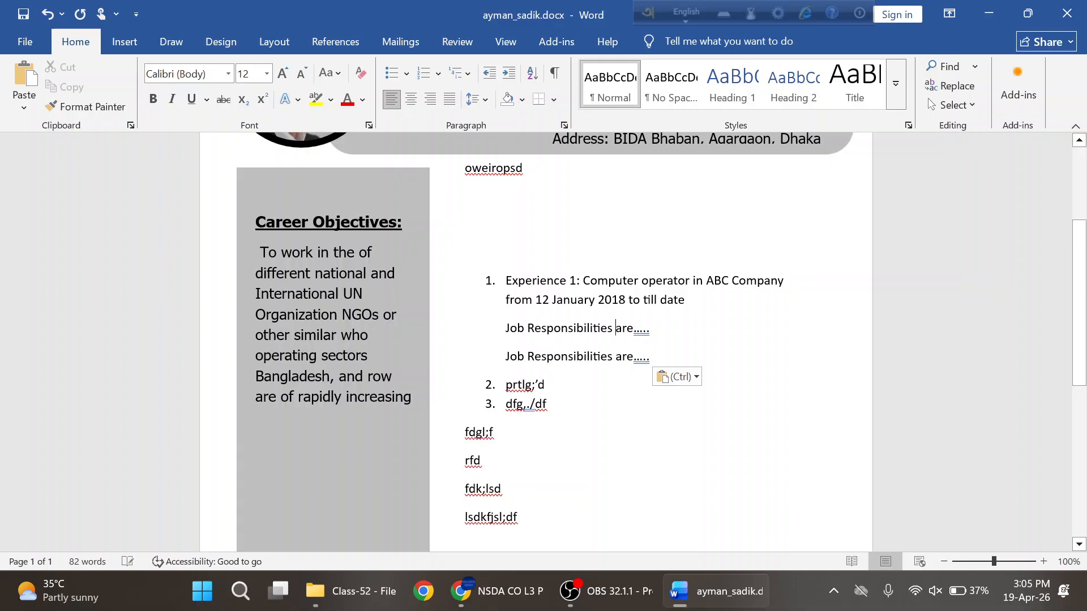
- Give both Job Responsibilities lines arrow bullets
left_click_drag(651, 357, 505, 330)
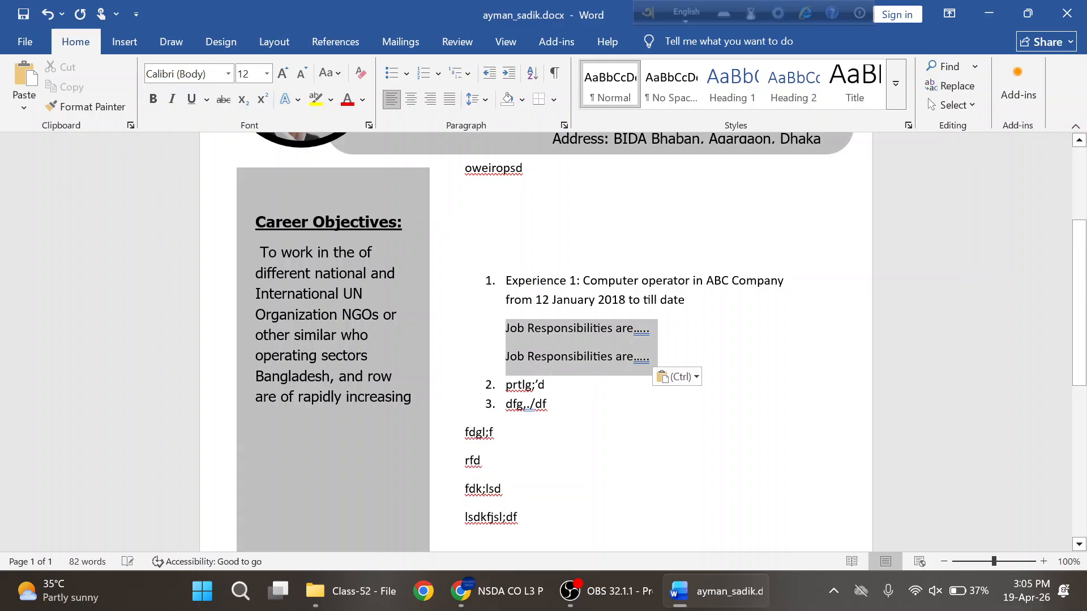
left_click(407, 73)
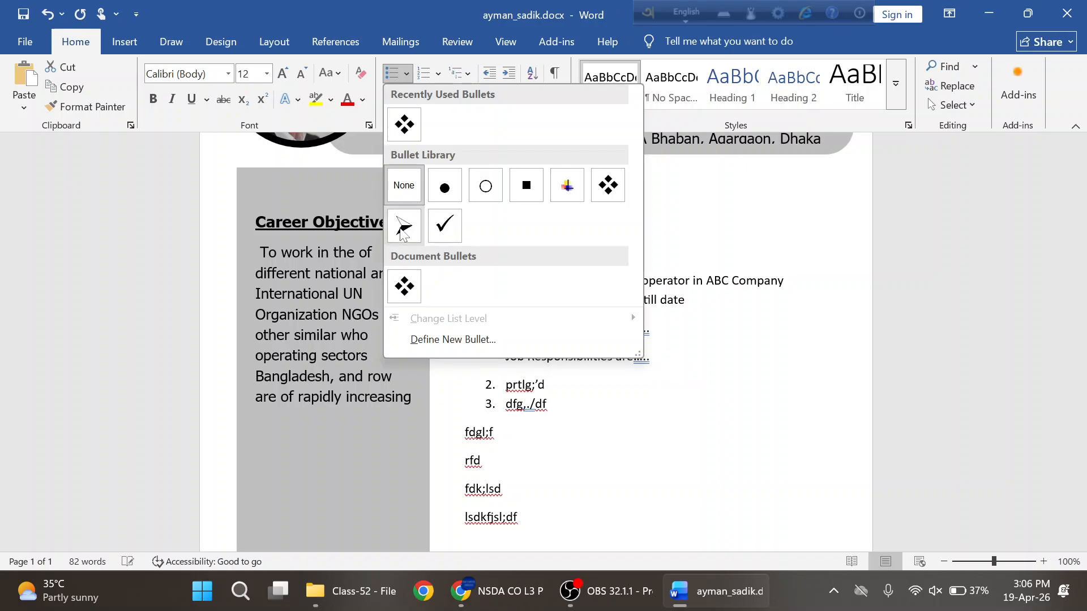
left_click(403, 226)
left_click(692, 320)
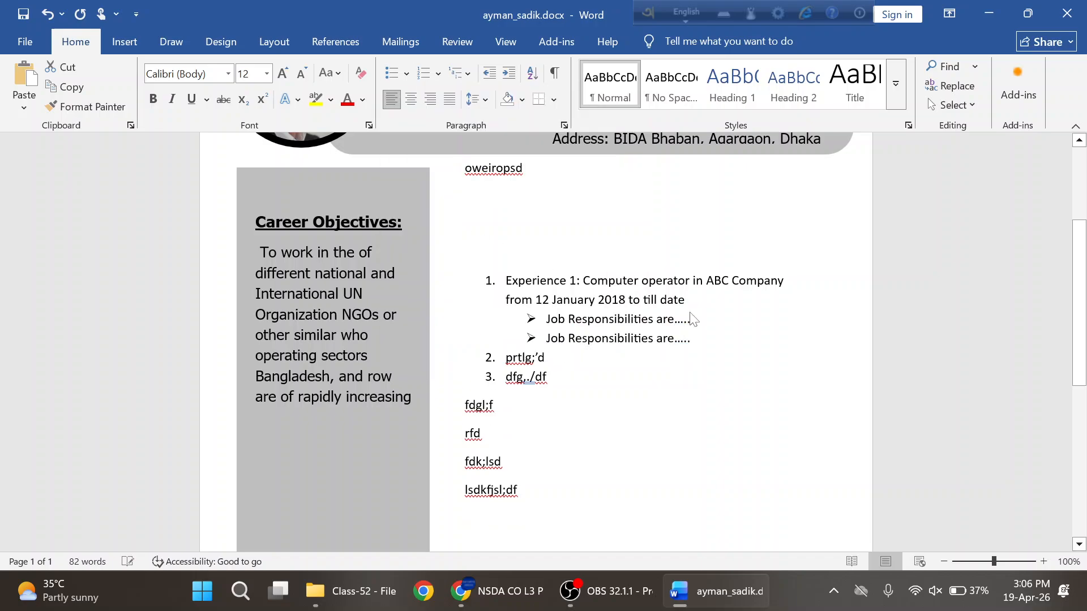
left_click(546, 358)
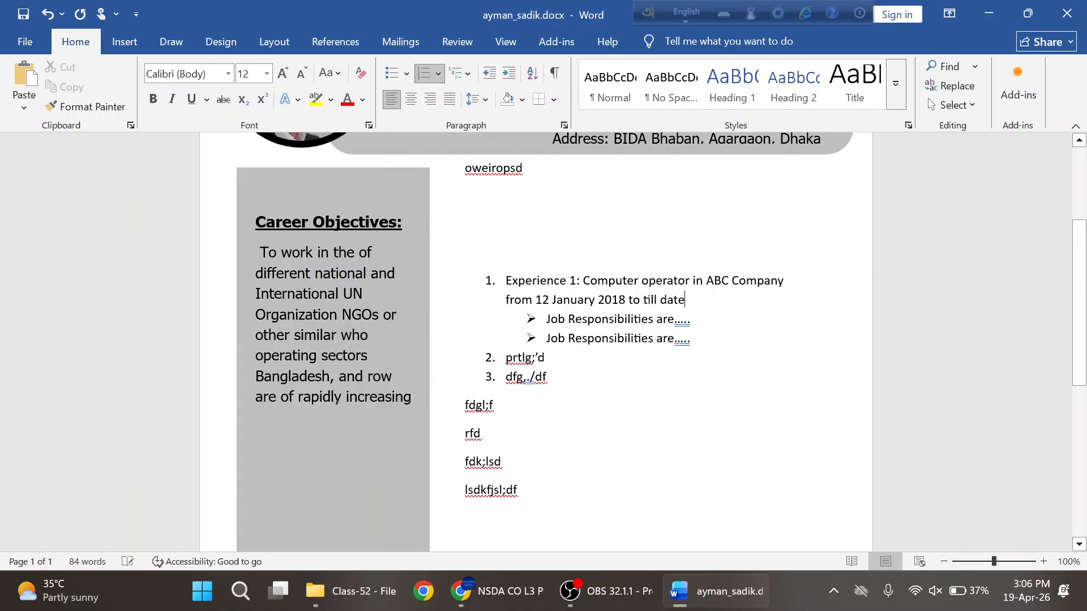
- Copy the second experience entry from the PDF and select item 2's junk text in Word
key("alt+Tab")
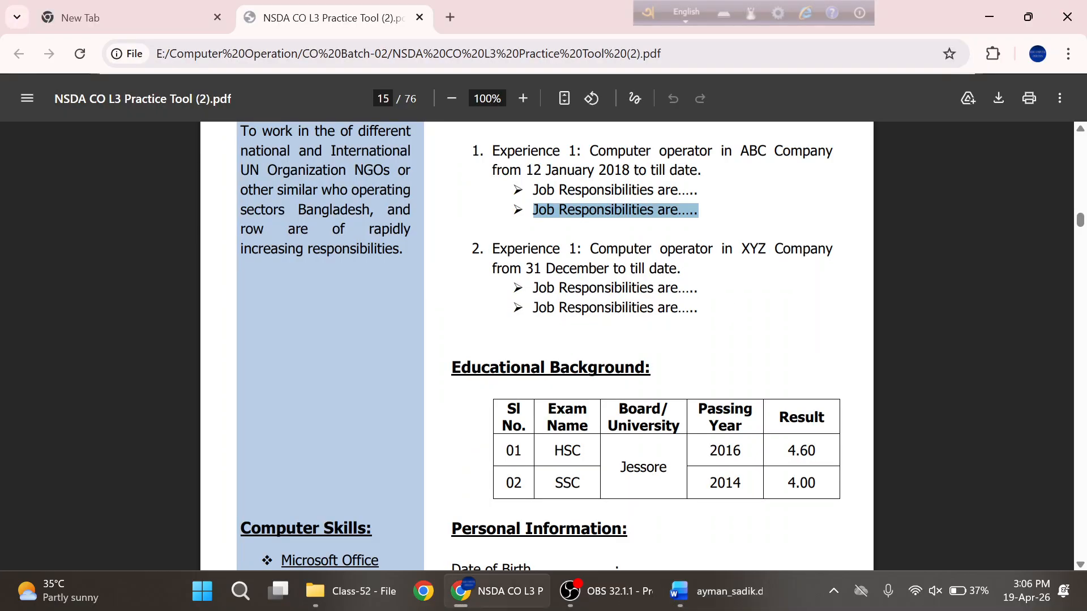
left_click_drag(683, 269, 492, 250)
key("ctrl+c")
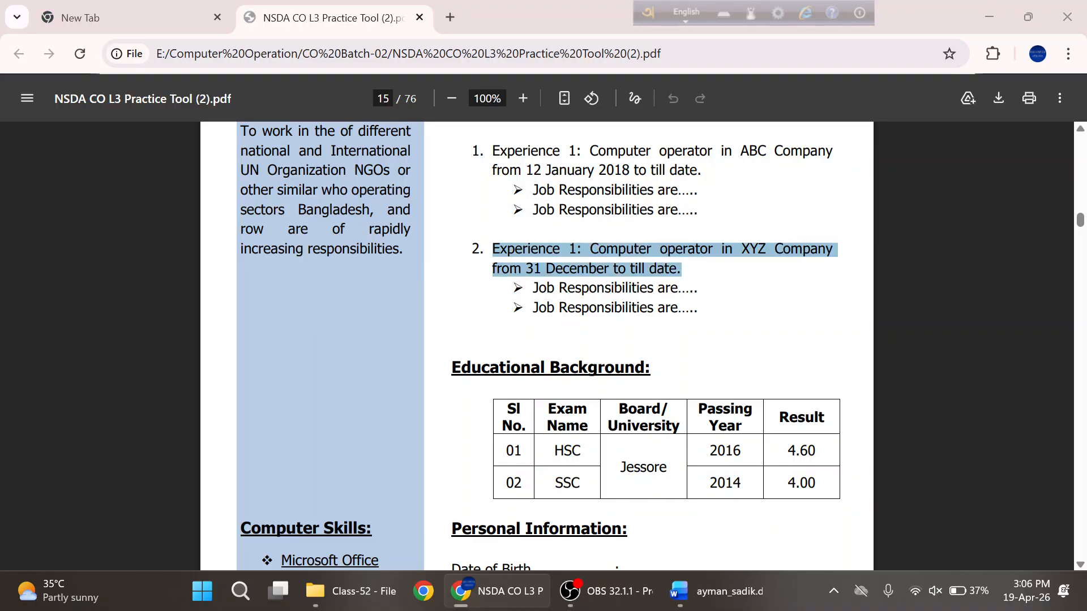
key("alt+Tab")
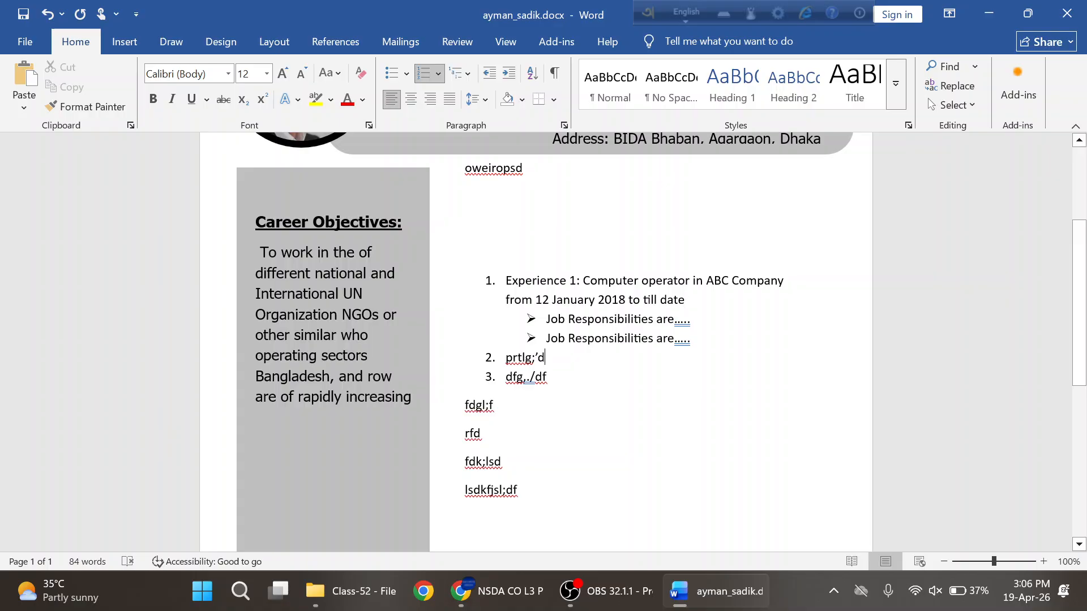
left_click_drag(545, 358, 506, 357)
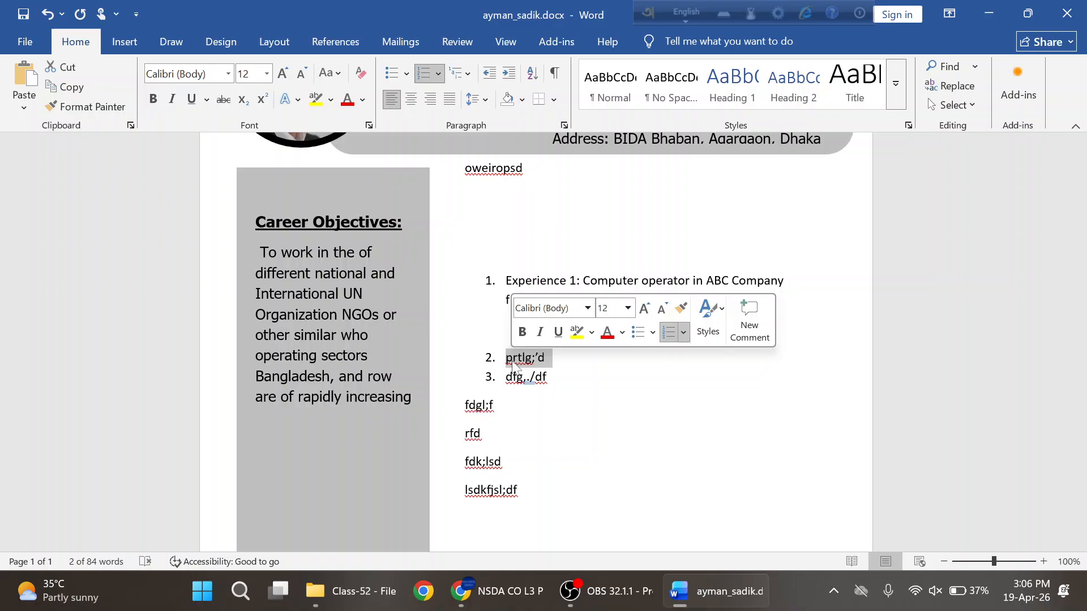
key("Down")
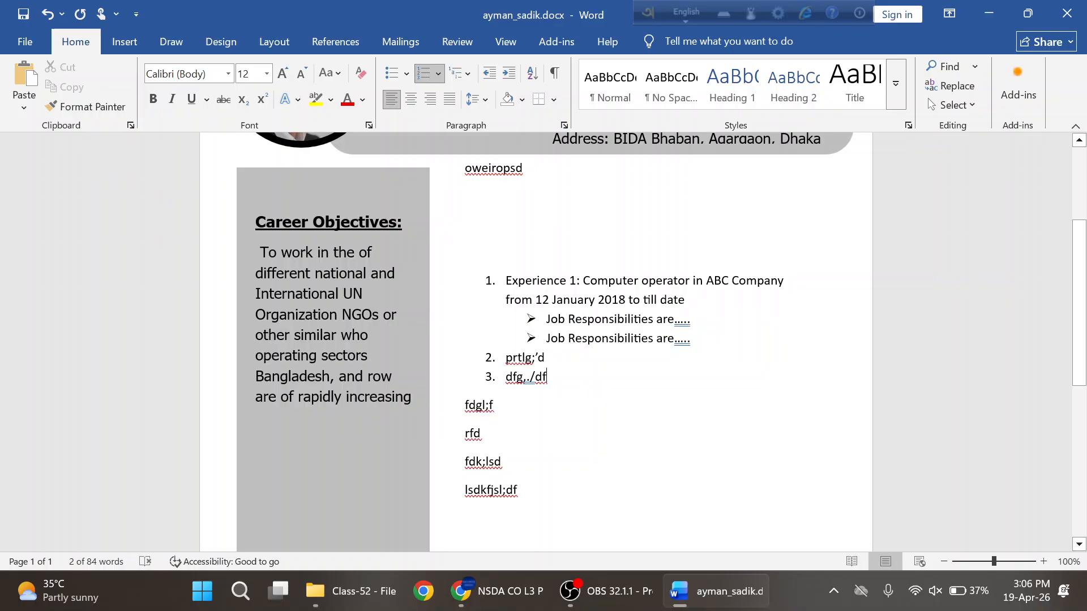
key("shift+Home")
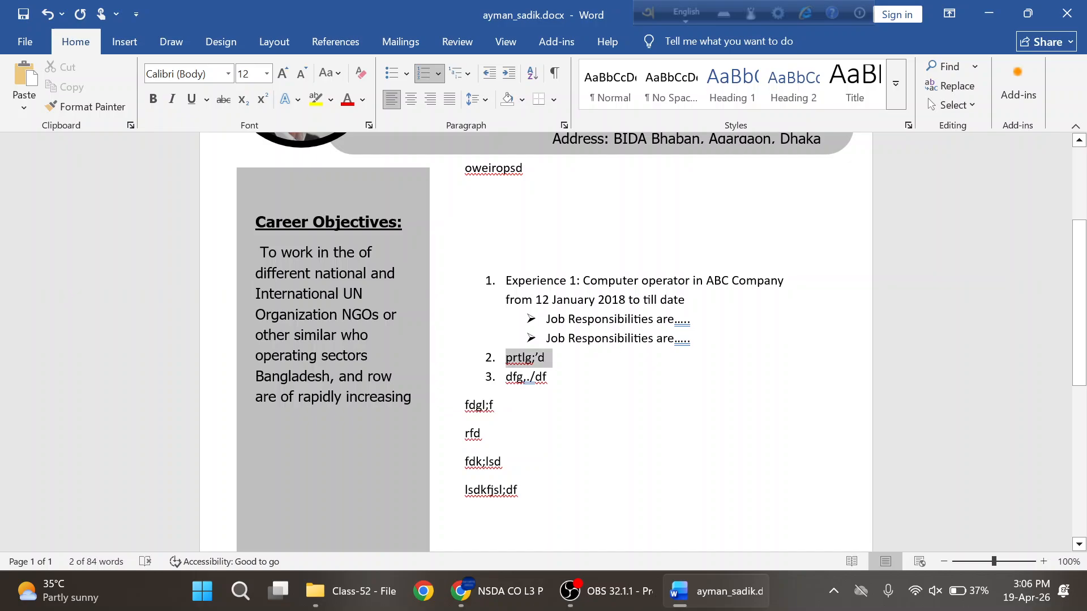
- Paste the XYZ Company computer operator entry into item 2 and delete the leftover junk after 'date.'
left_click(500, 358)
key("ctrl+v")
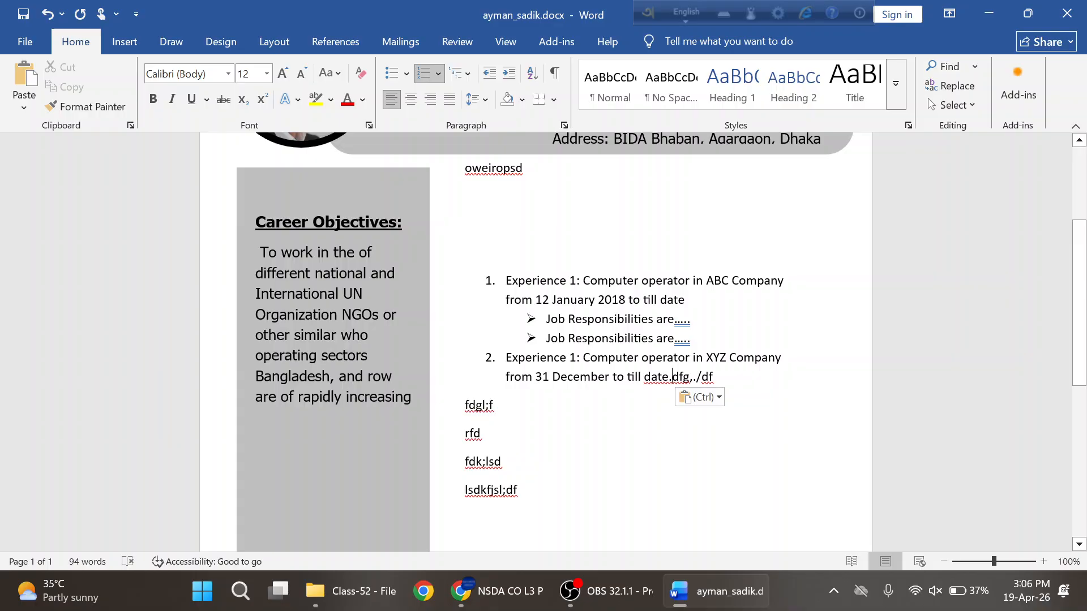
key("Delete")
key("Delete")
key("Delete")
key("Delete")
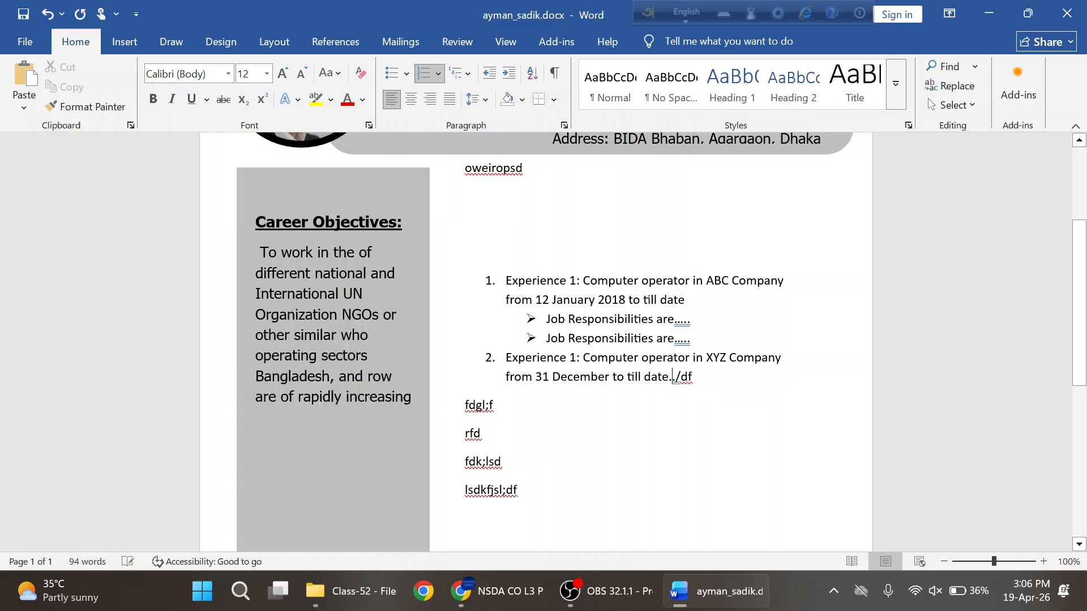
key("Delete")
key("Delete")
key("Delete")
key("Delete")
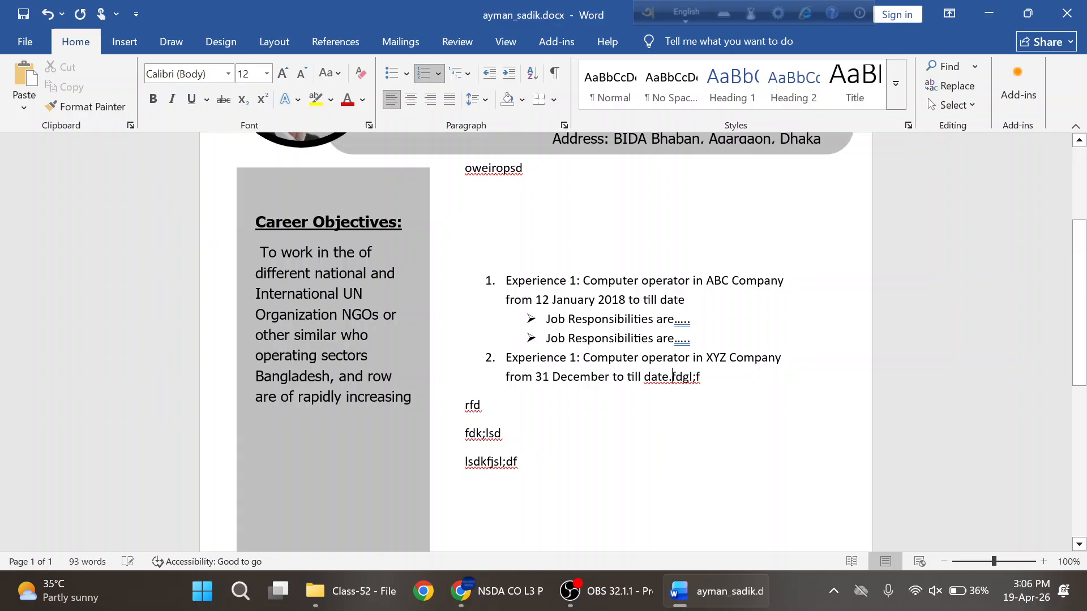
key("Delete")
key("Delete")
key("Delete")
key("Delete")
key("Delete")
key("Delete")
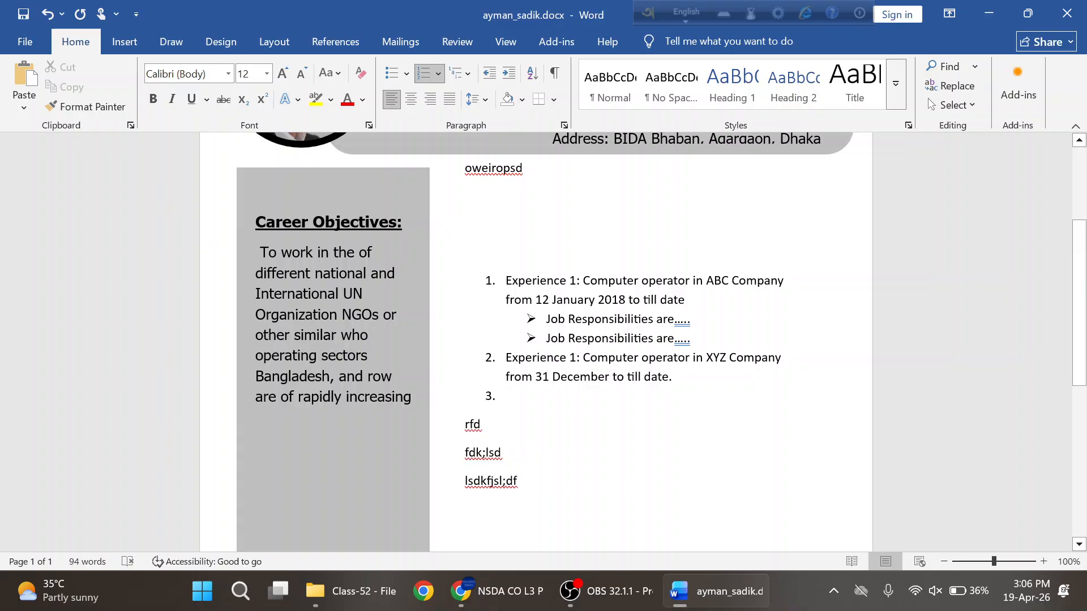
key("Tab")
- Browse the Multilevel List choices without changing anything
left_click(470, 77)
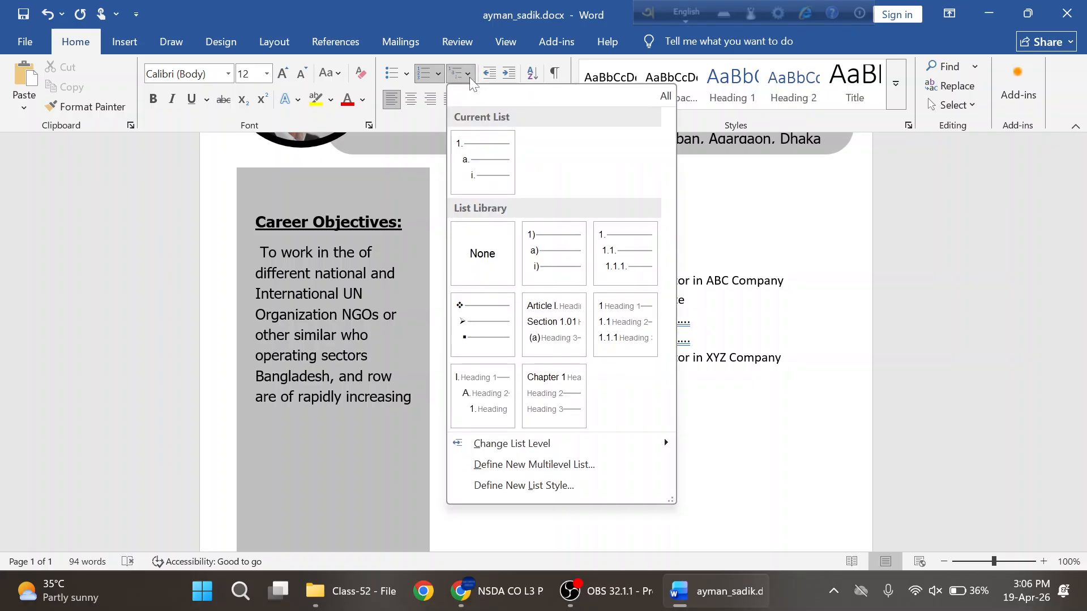
mouse_move(477, 158)
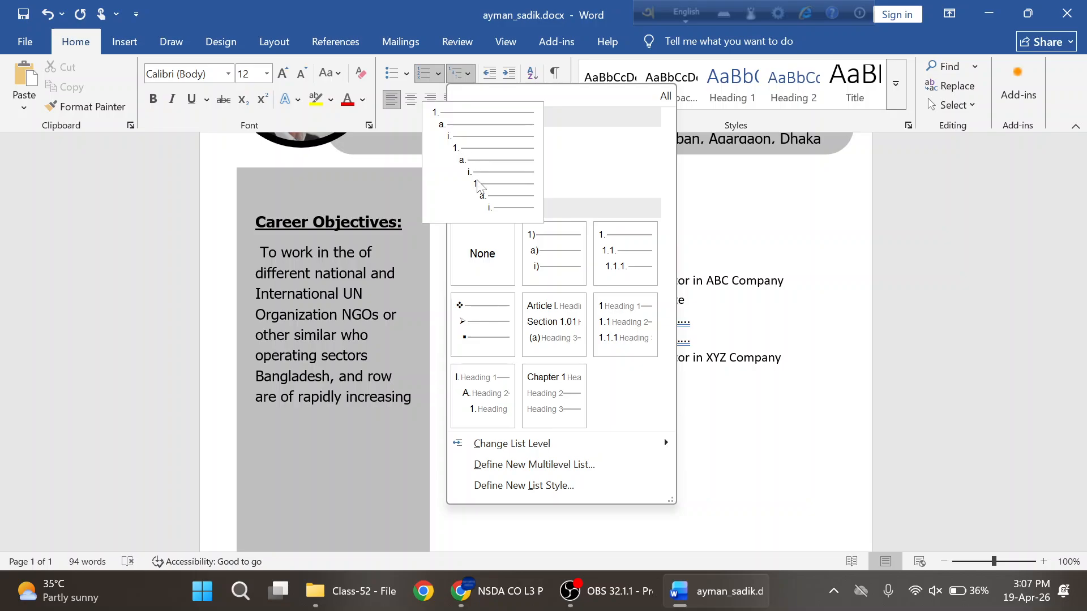
mouse_move(500, 185)
left_click(758, 315)
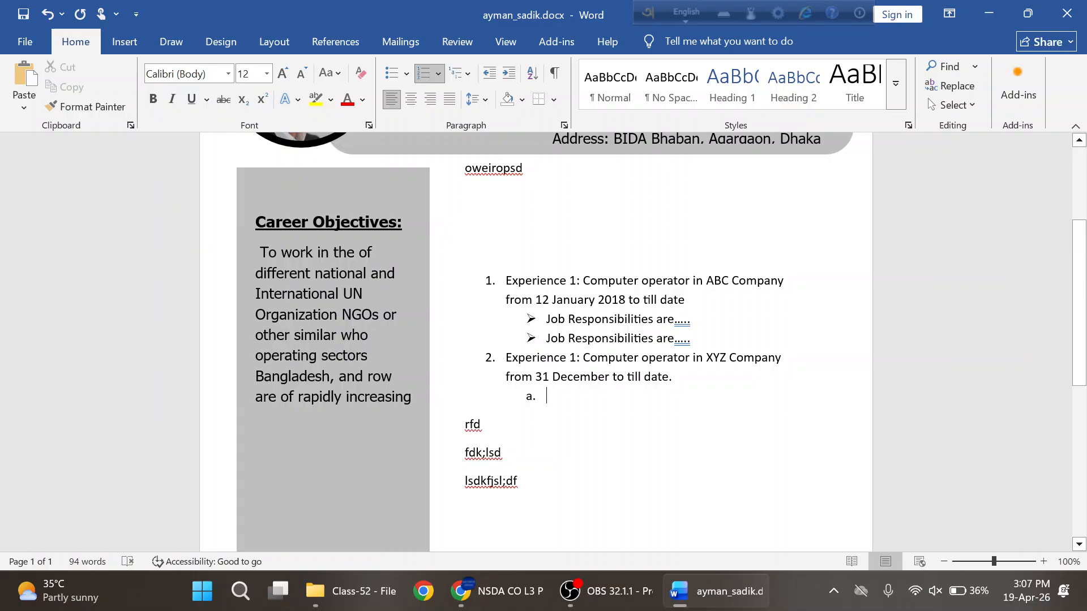
- Remove the empty item's number and type the placeholder line 'orkgd;kfgd;fglk;kfdl;'
key("shift+Tab")
key("Return")
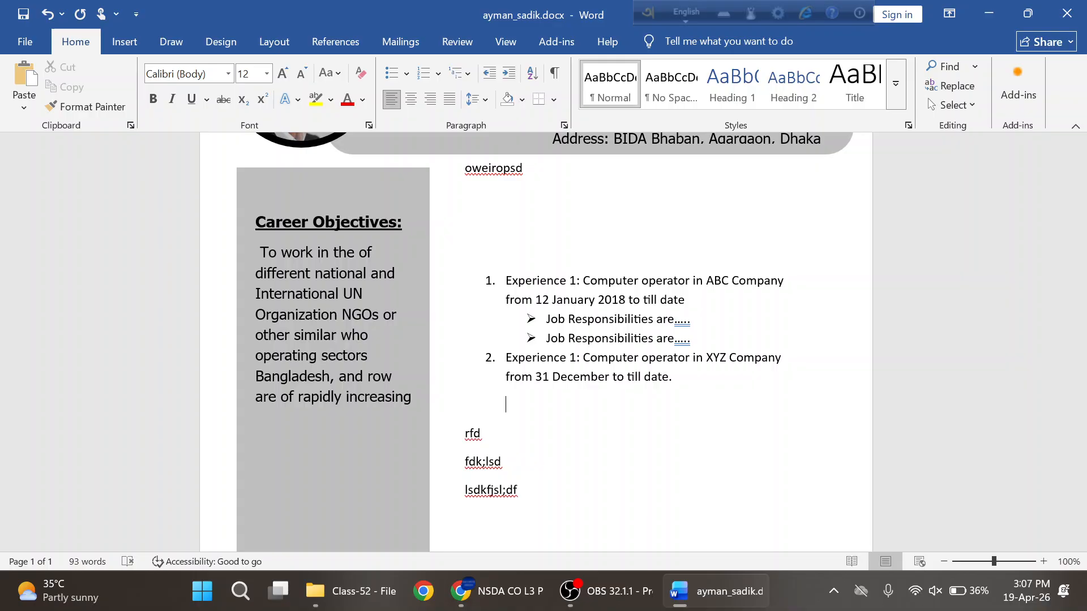
type("orkgd;kfgd;fglk;kfdl;")
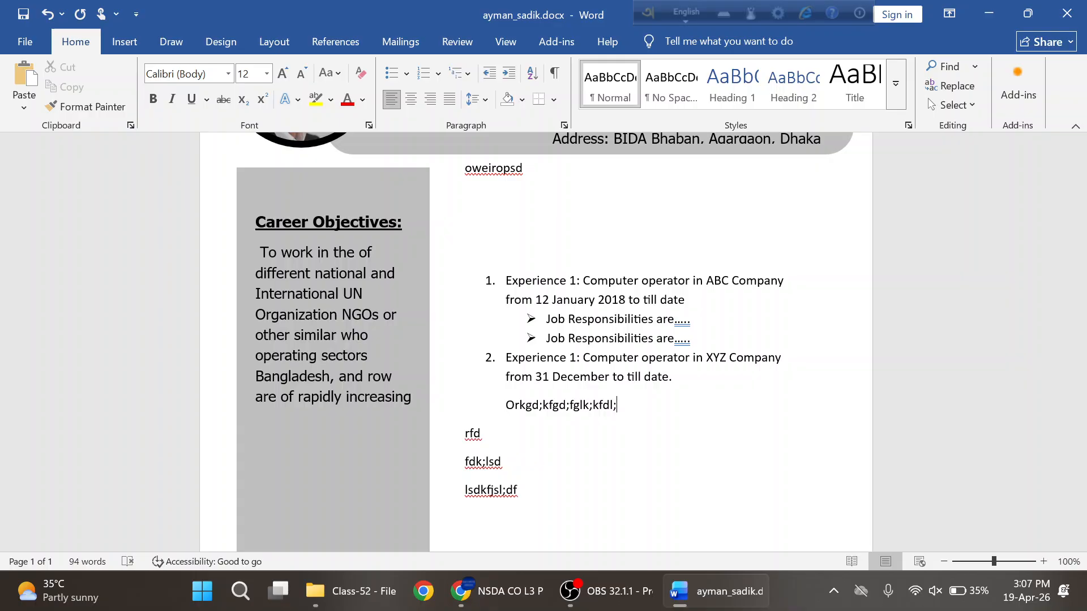
key("Return")
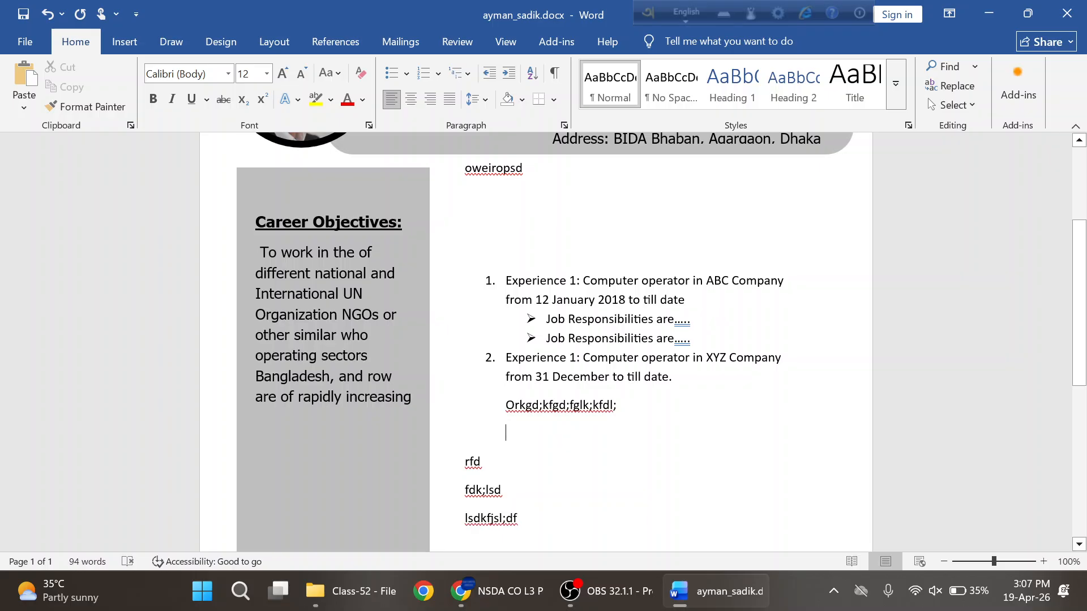
left_click_drag(505, 300, 618, 405)
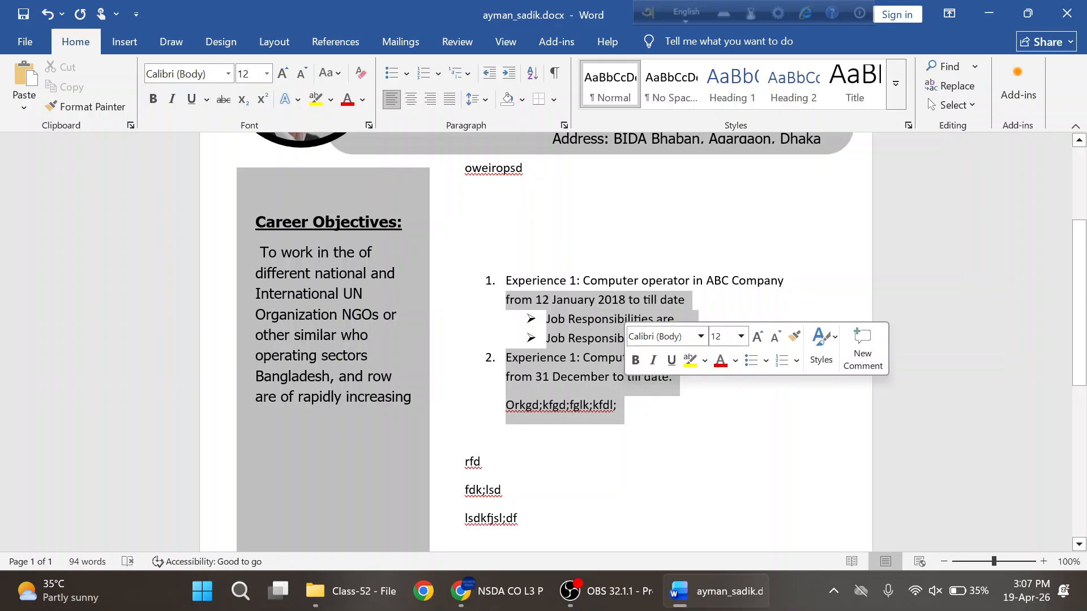
- Add numbered item 3 reading 'gyyhjufgh' on the empty line below the placeholder
left_click(618, 405)
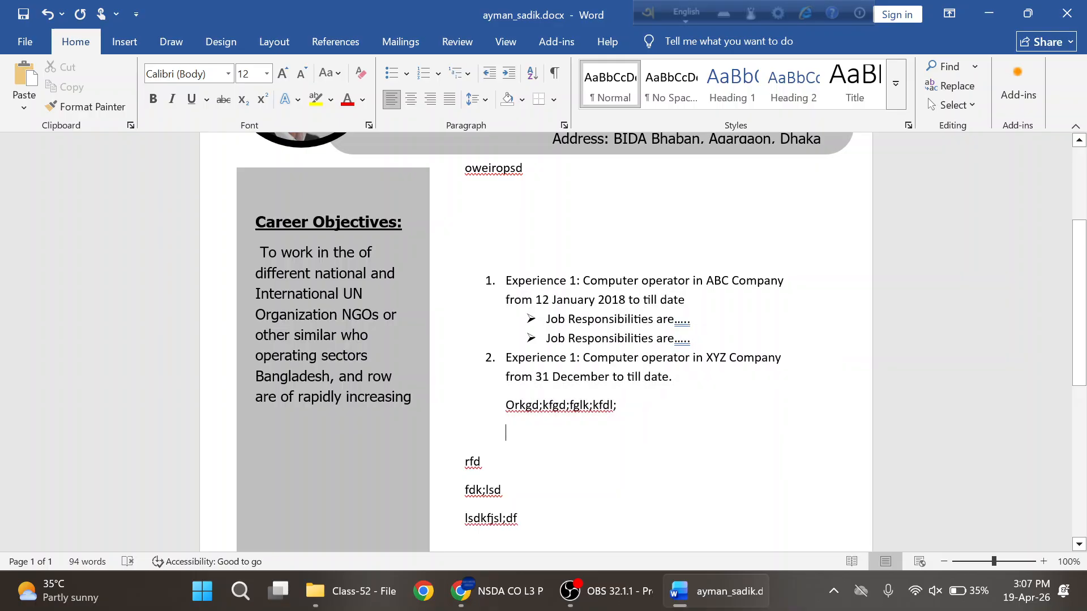
left_click(438, 75)
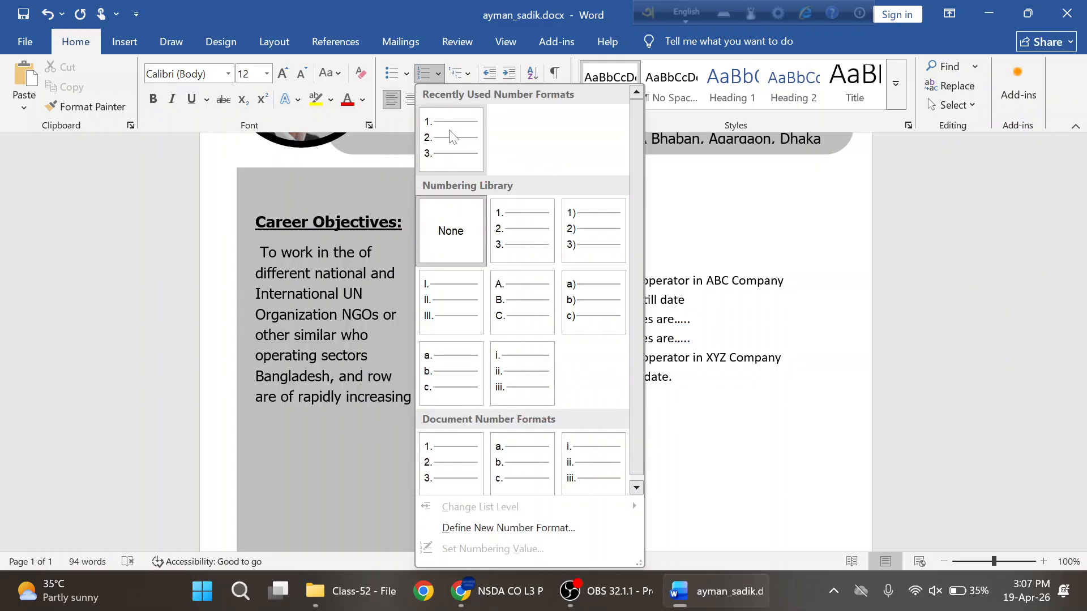
key("Escape")
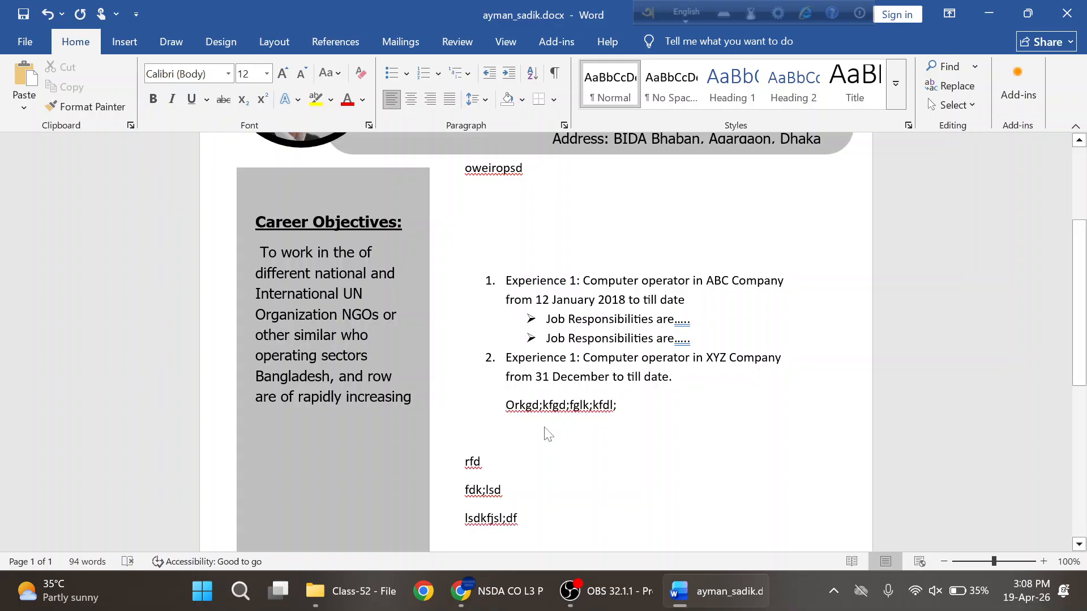
type("3.")
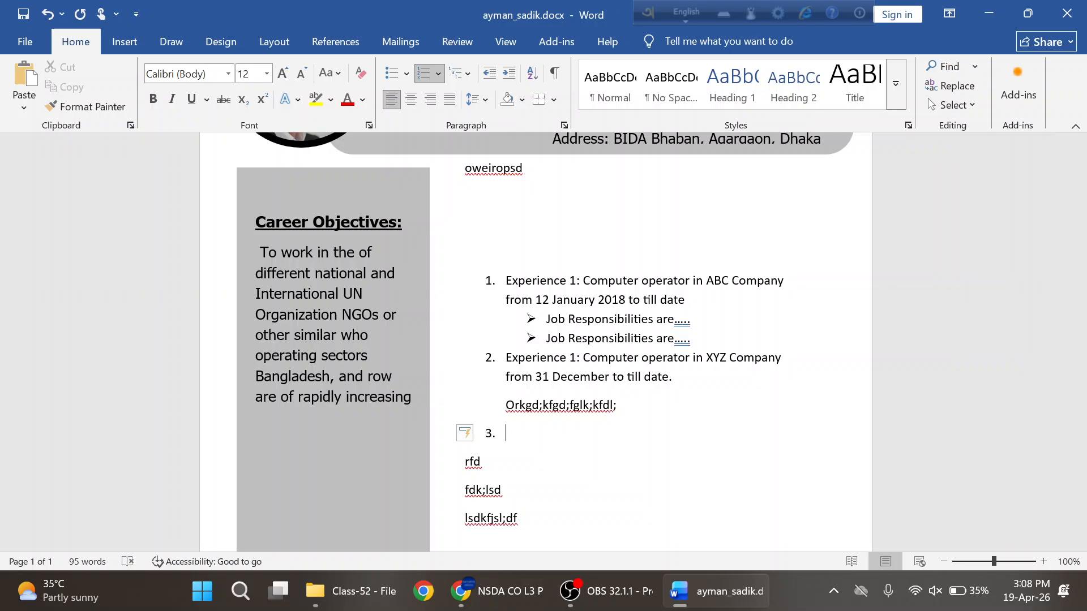
type("gyyhjufgh")
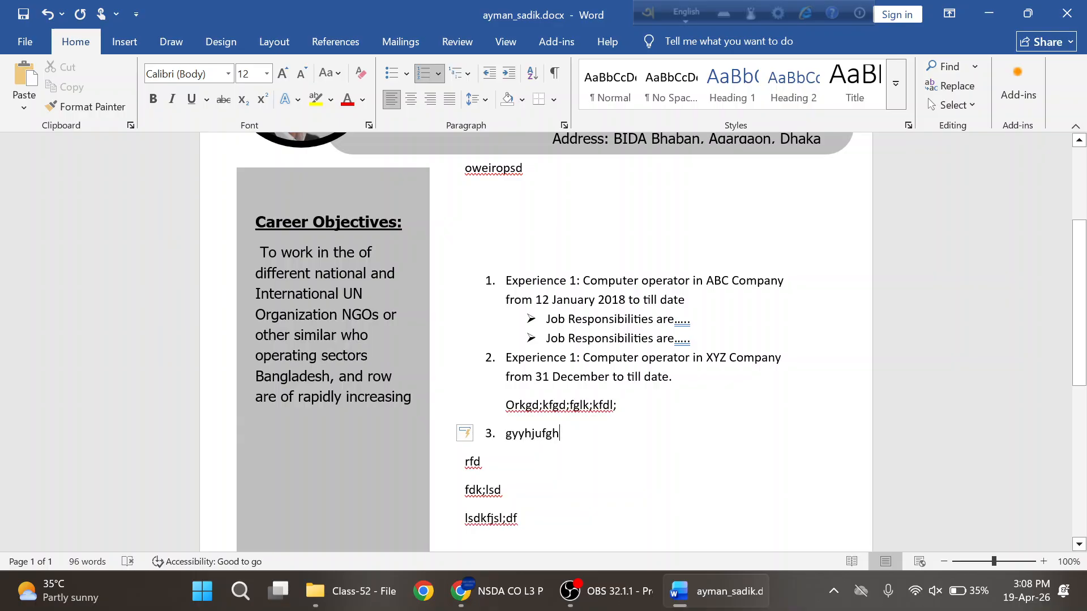
key("ctrl+shift+Up")
key("ctrl+shift+Up")
key("ctrl+shift+Up")
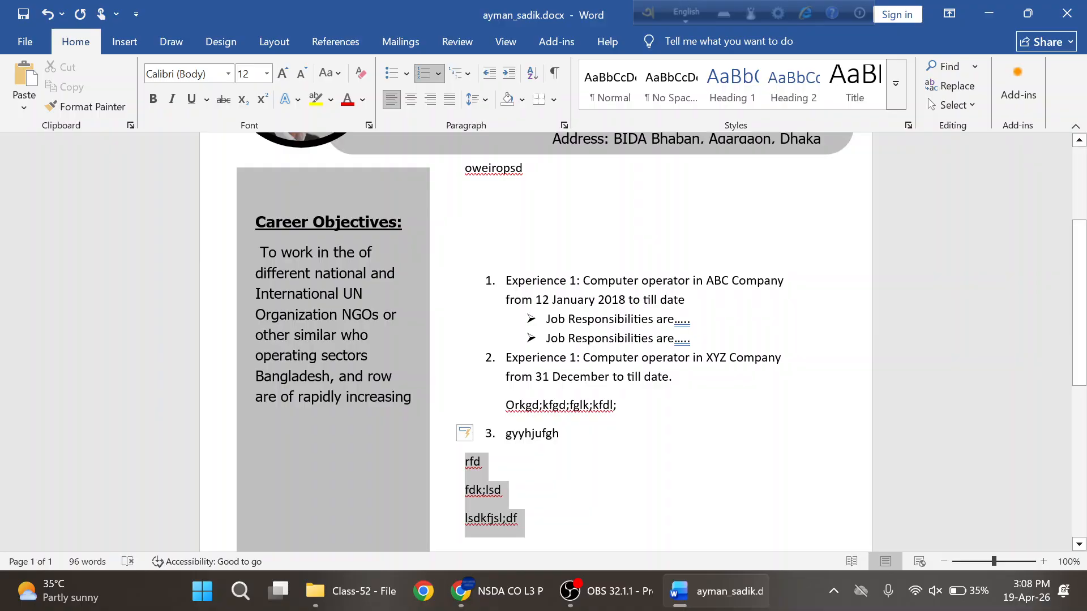
- Number the three selected lines and restart them as a new 1-2-3 list
scroll(496, 470, "down", 2)
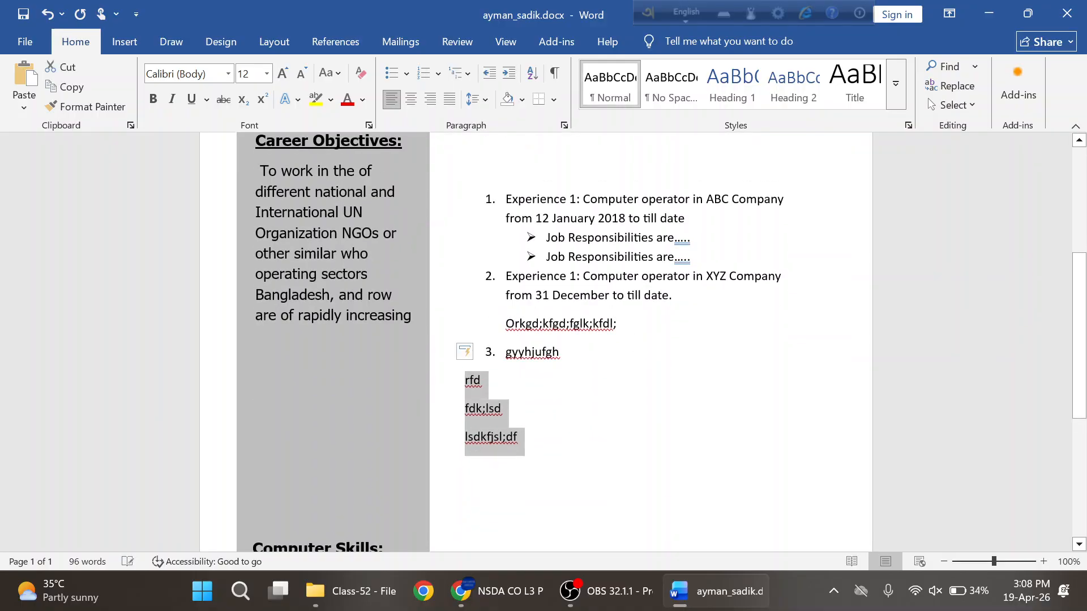
left_click(407, 74)
left_click(407, 74)
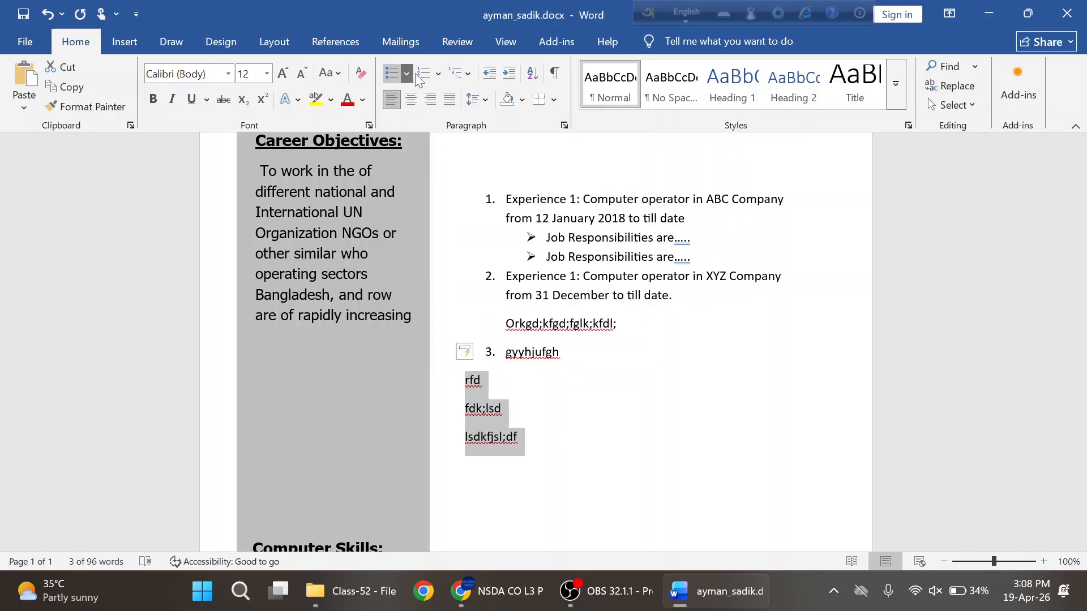
left_click(431, 73)
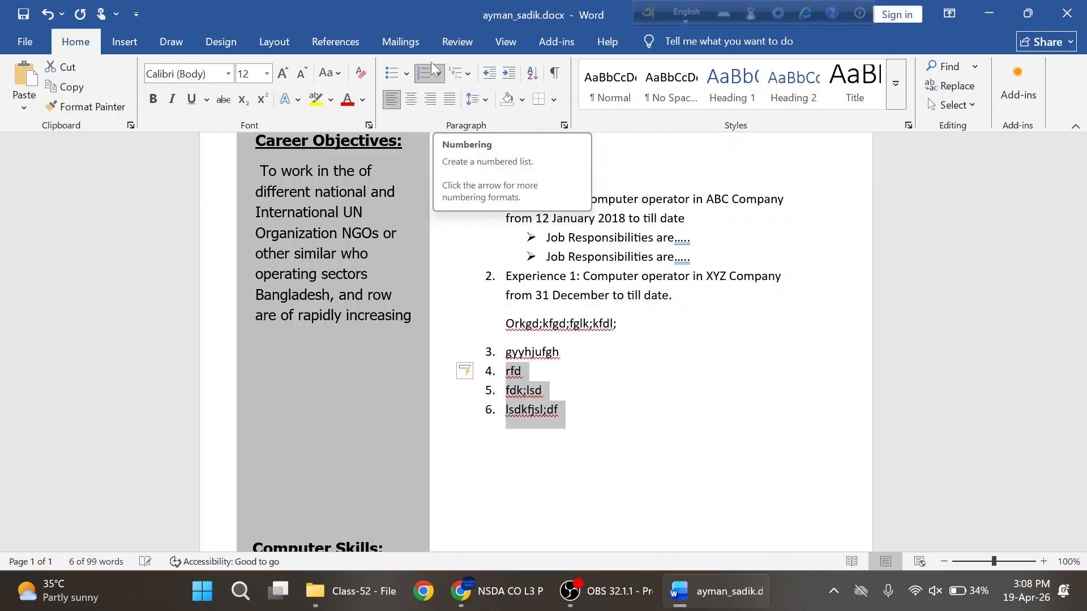
left_click(437, 71)
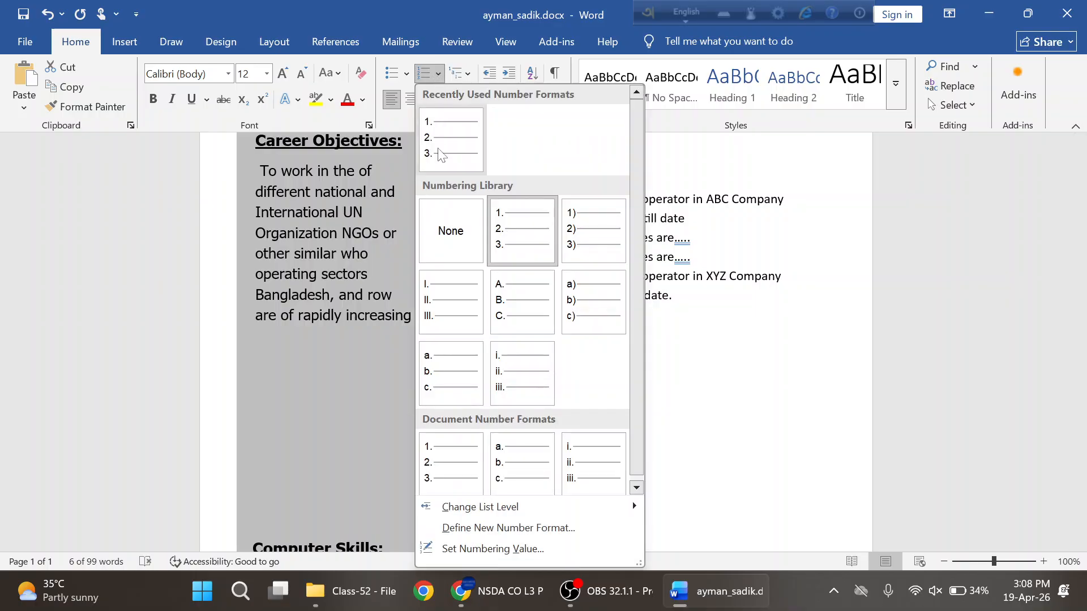
left_click(460, 144)
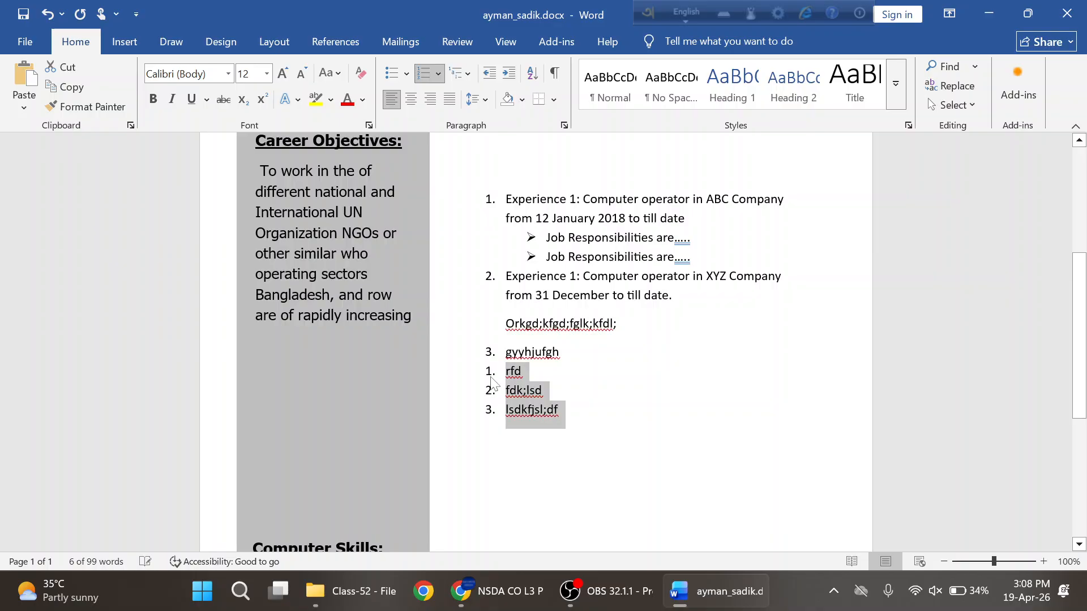
left_click(559, 375)
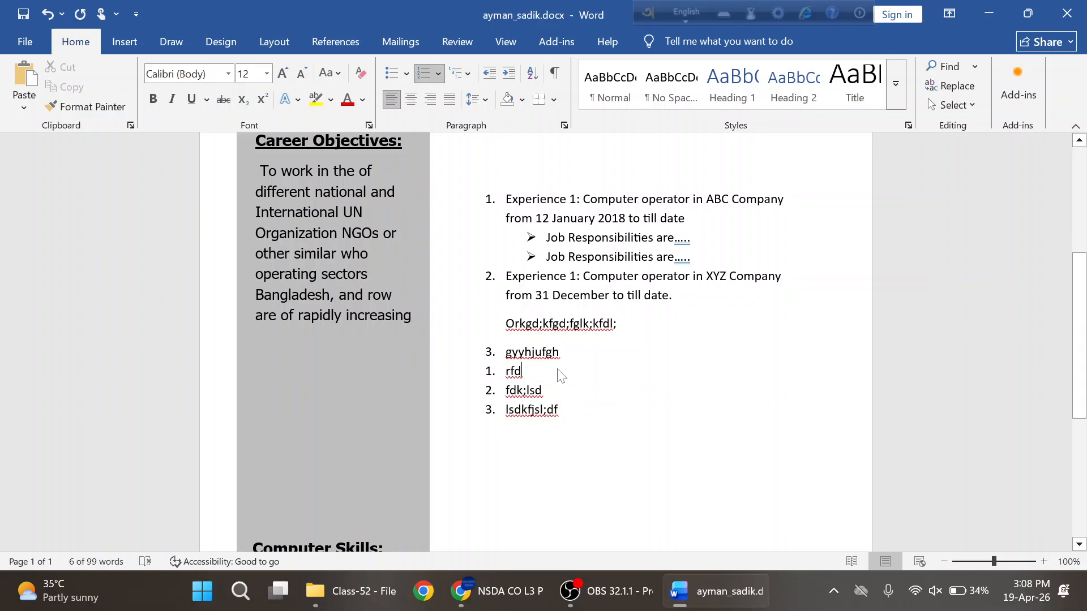
- Add an unnumbered line 'jrfkldsf' after rfd
key("Return")
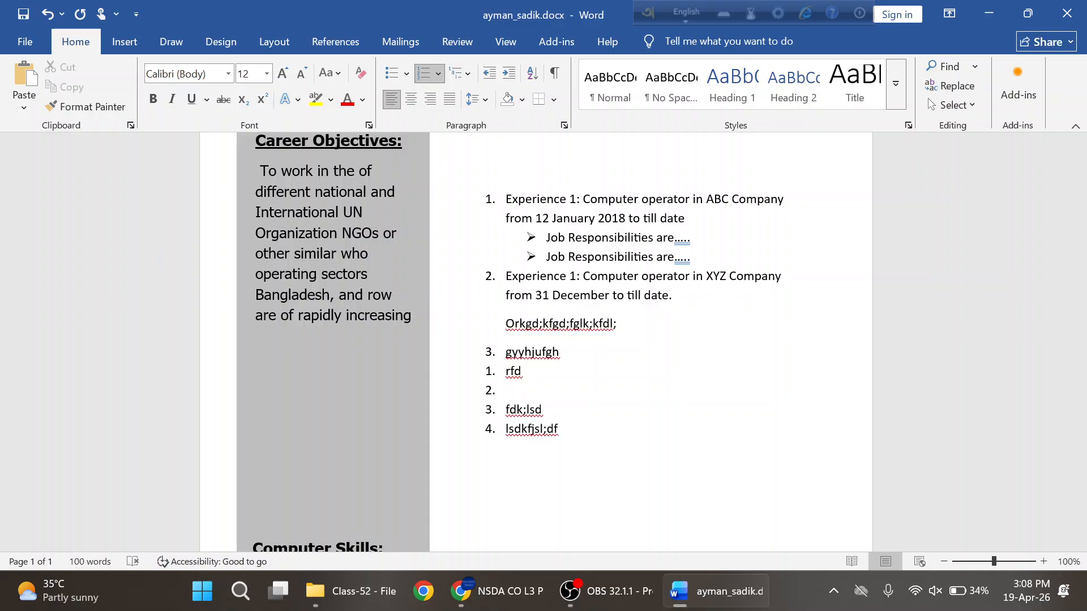
key("Tab")
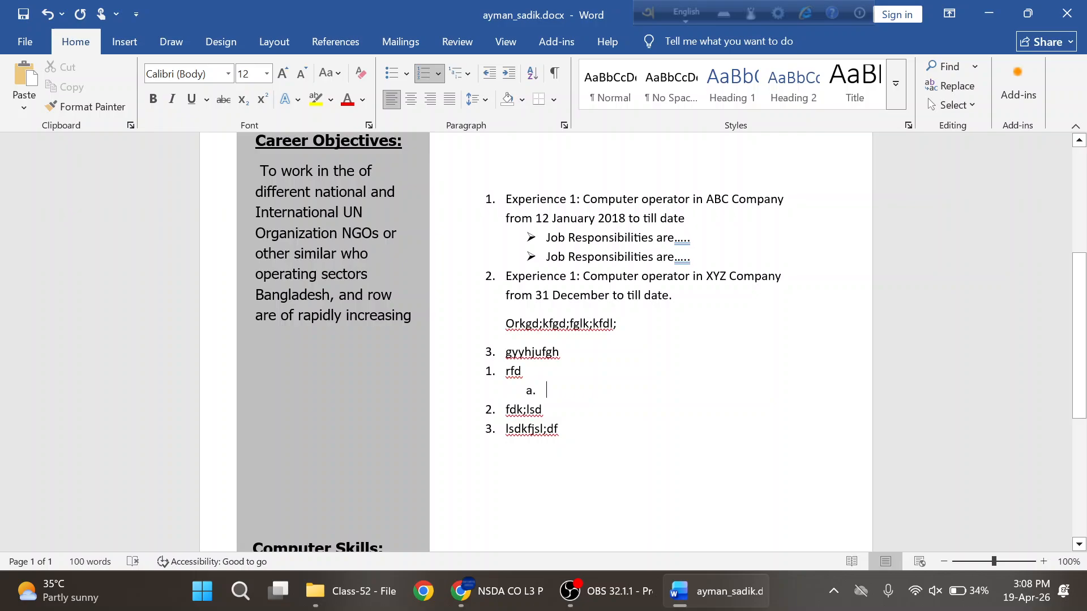
key("shift+Tab")
key("BackSpace")
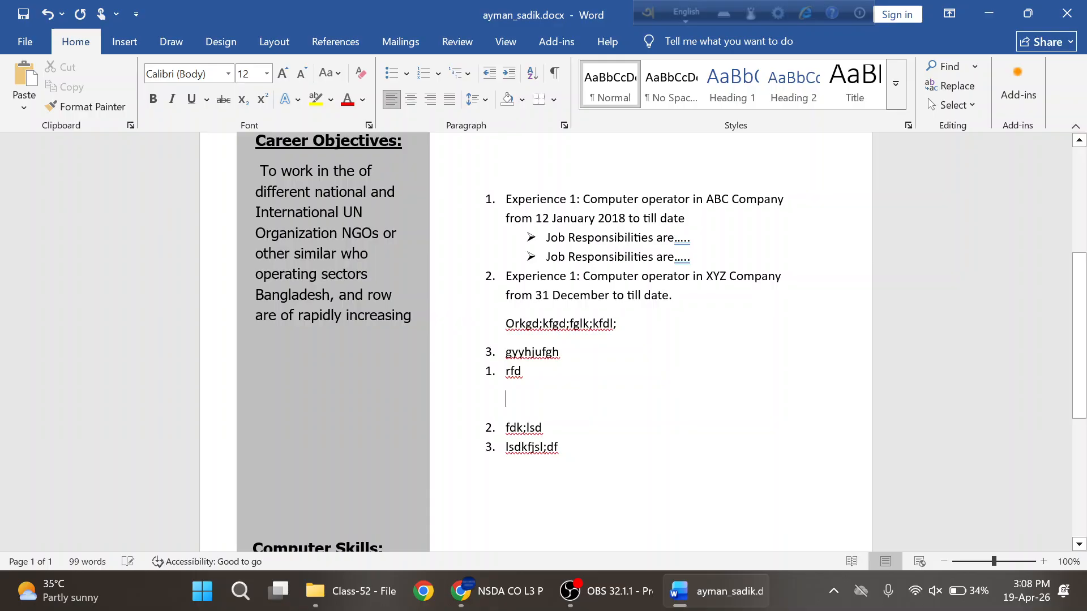
type("jrfkldsf")
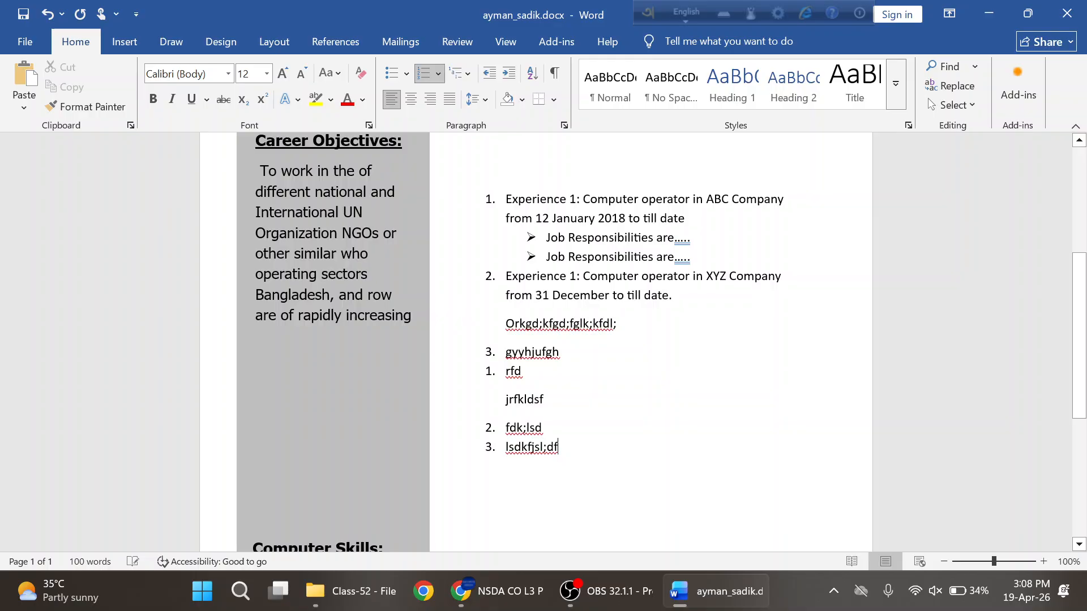
- Delete every practice line from gyyhjufgh down, leaving an empty line under item 2
left_click_drag(506, 352, 566, 450)
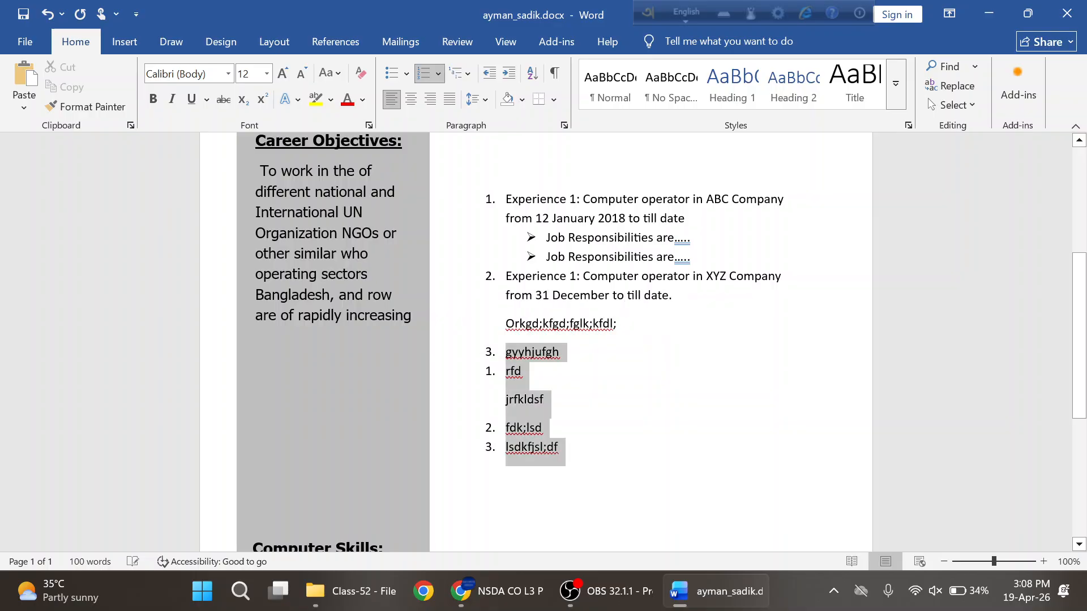
key("BackSpace")
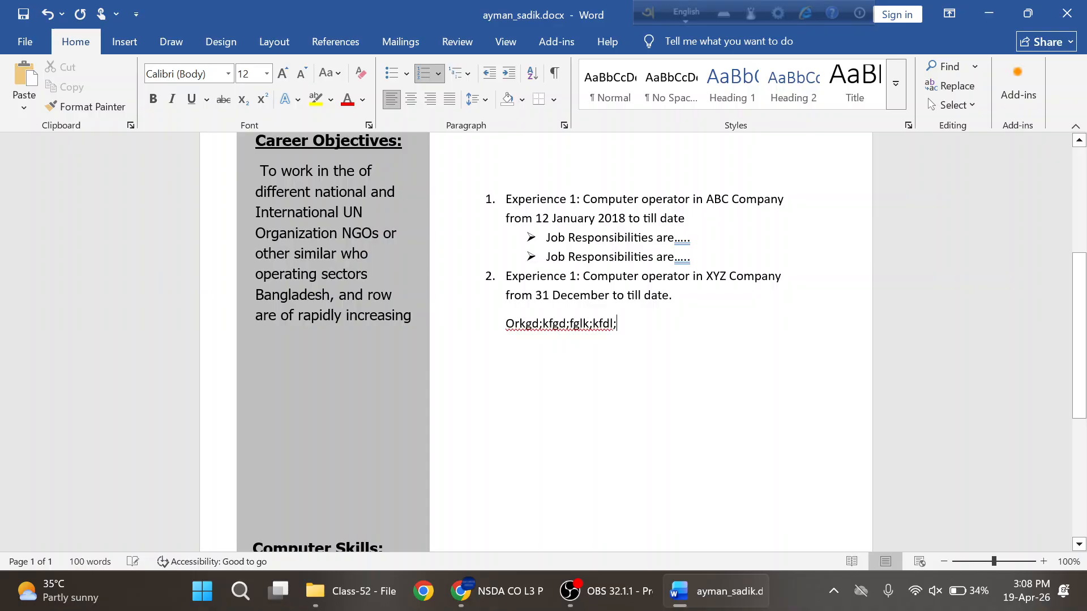
key("Return")
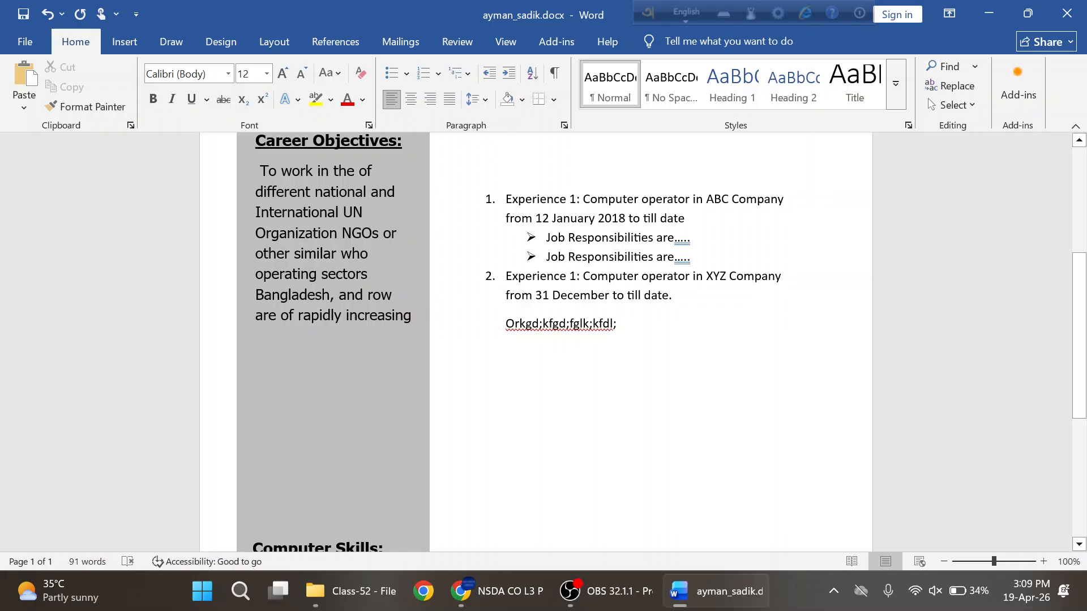
- Type '3.' on the empty line below the experience entries so Word starts numbered item 3
left_click(439, 76)
left_click(829, 465)
type("3.")
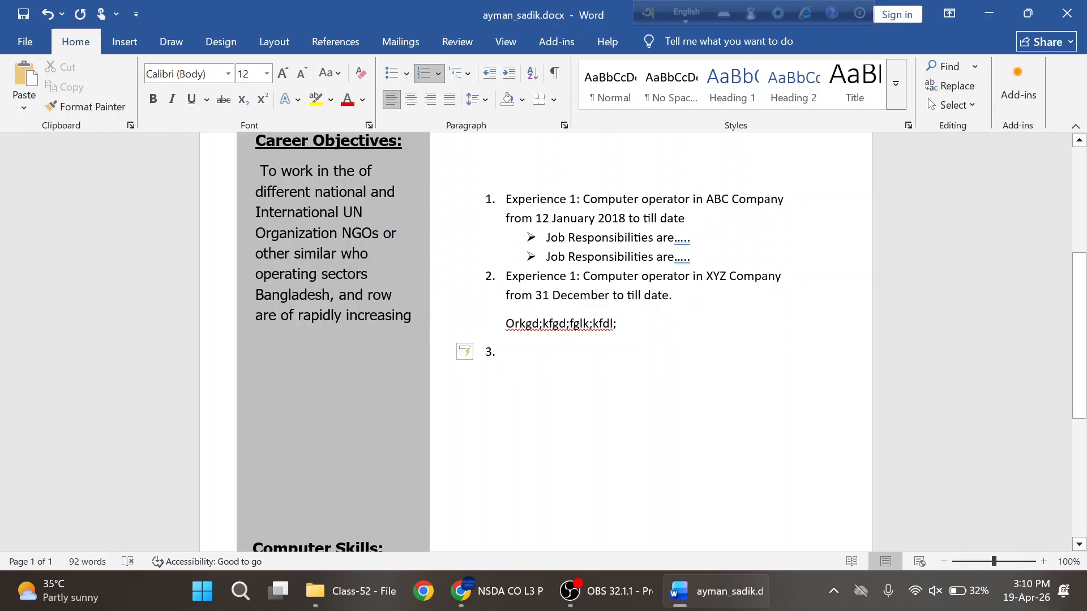
- Copy the two Job Responsibilities lines under XYZ Company from the reference PDF
left_click(498, 591)
left_click(554, 288)
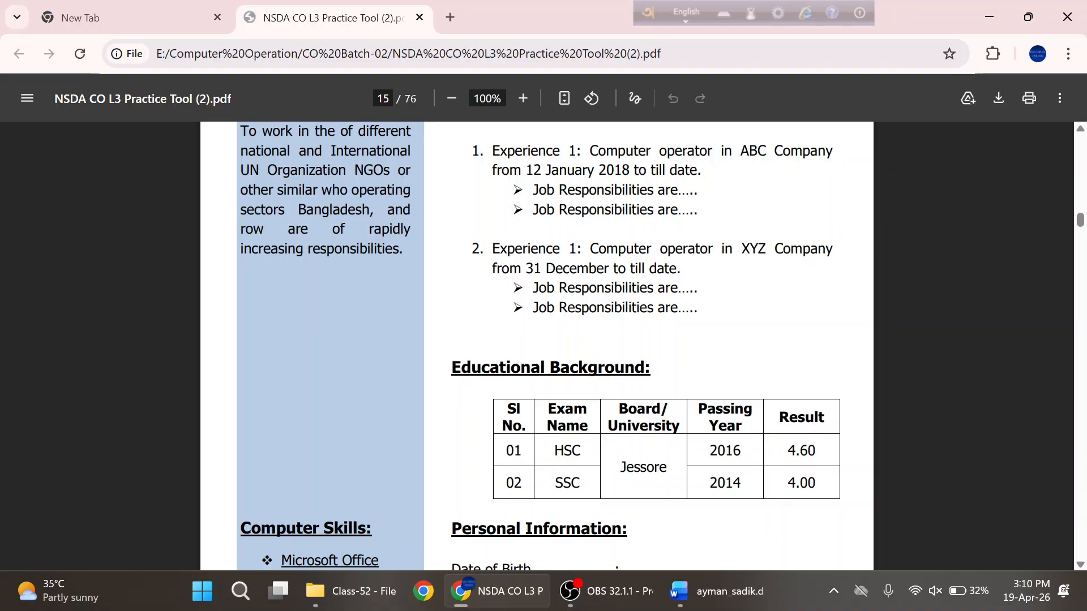
left_click_drag(581, 289, 533, 288)
left_click(699, 310)
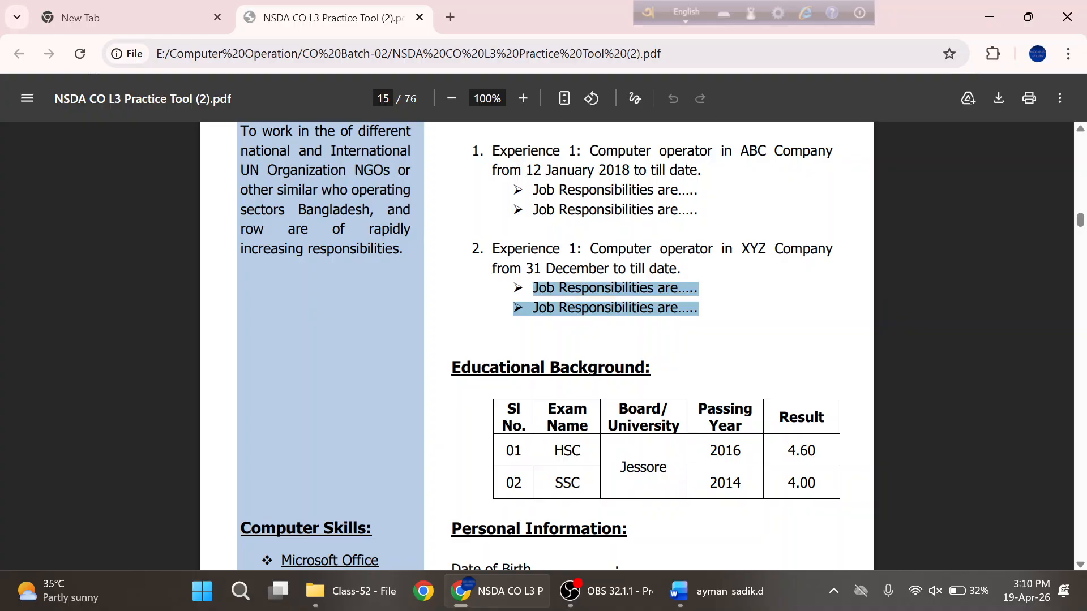
- Replace the placeholder line under item 2 with the copied Job Responsibilities lines
left_click(705, 591)
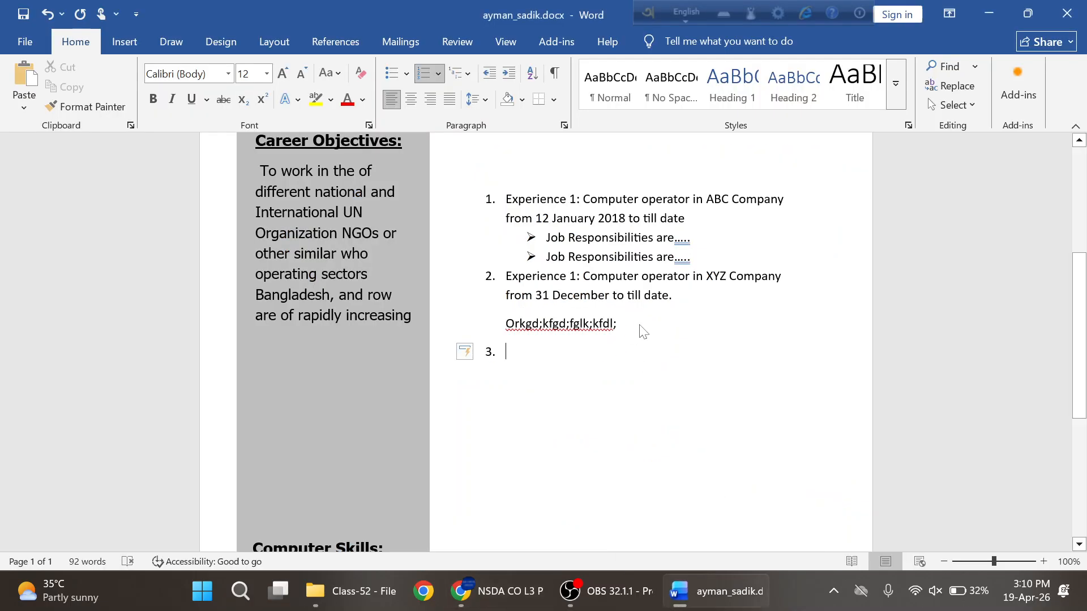
left_click(617, 324)
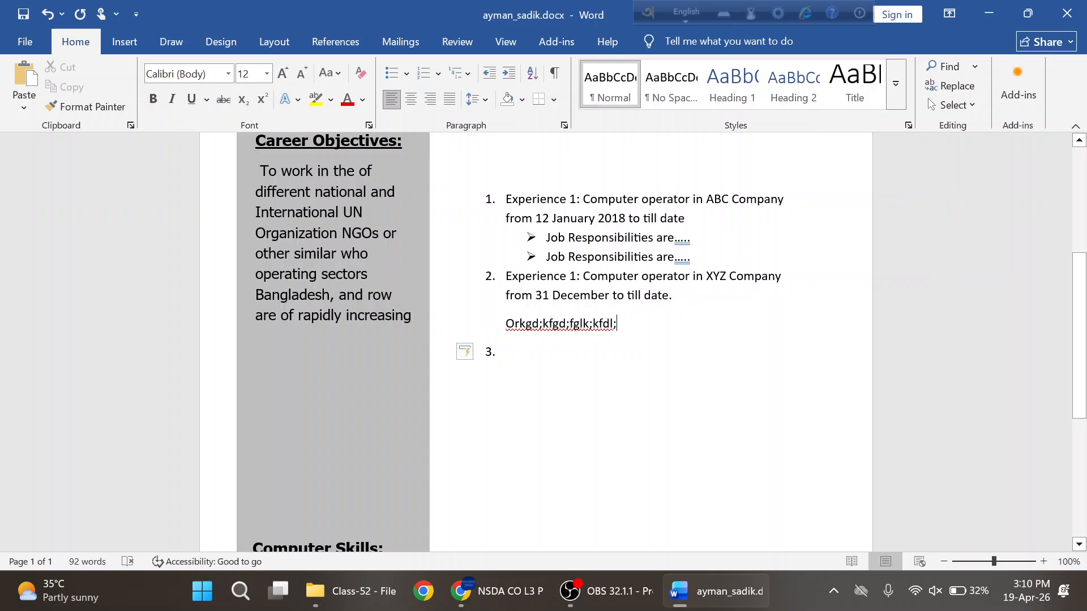
key("BackSpace")
key("BackSpace")
key("BackSpace")
key("BackSpace")
key("BackSpace")
key("BackSpace")
key("BackSpace")
key("BackSpace")
key("BackSpace")
key("BackSpace")
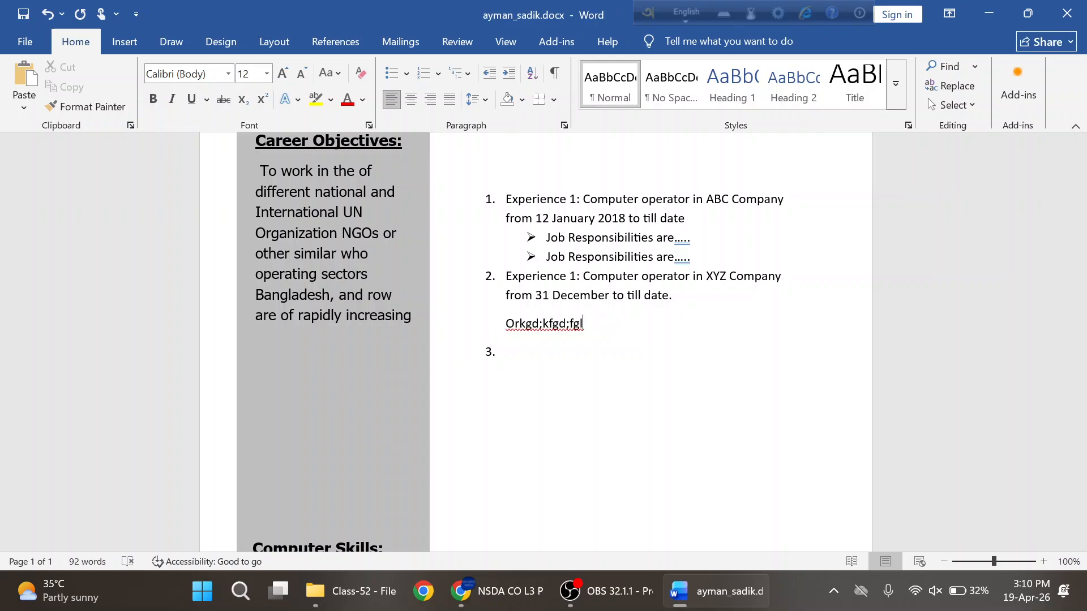
key("BackSpace")
key("BackSpace")
key("BackSpace")
key("BackSpace")
key("BackSpace")
key("BackSpace")
key("BackSpace")
key("BackSpace")
key("BackSpace")
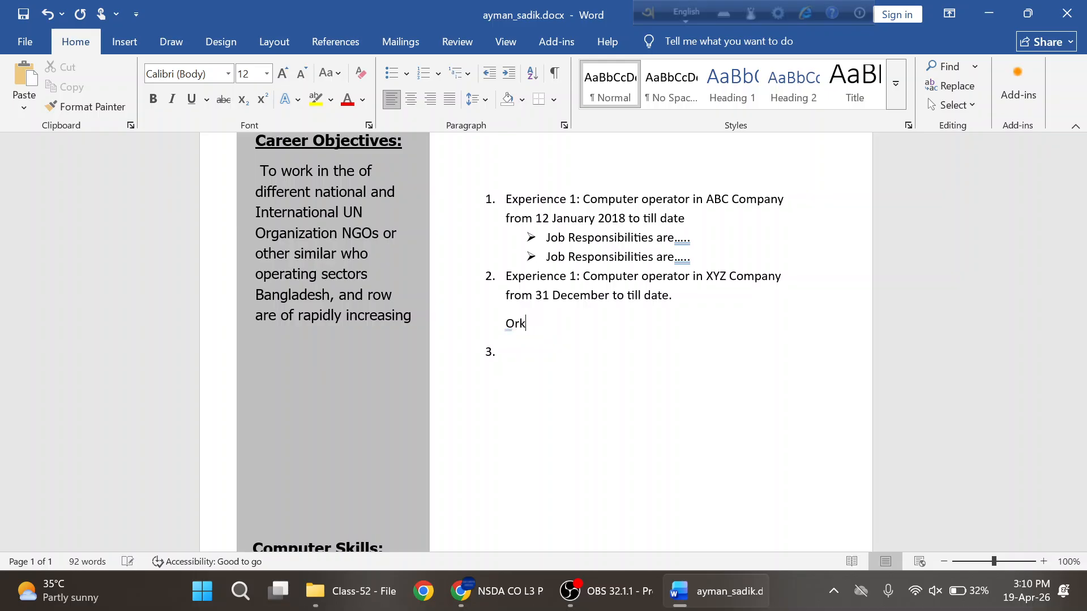
key("BackSpace")
key("BackSpace")
type("Job Responsibilities are..... ➢ Job Responsibilities are.....")
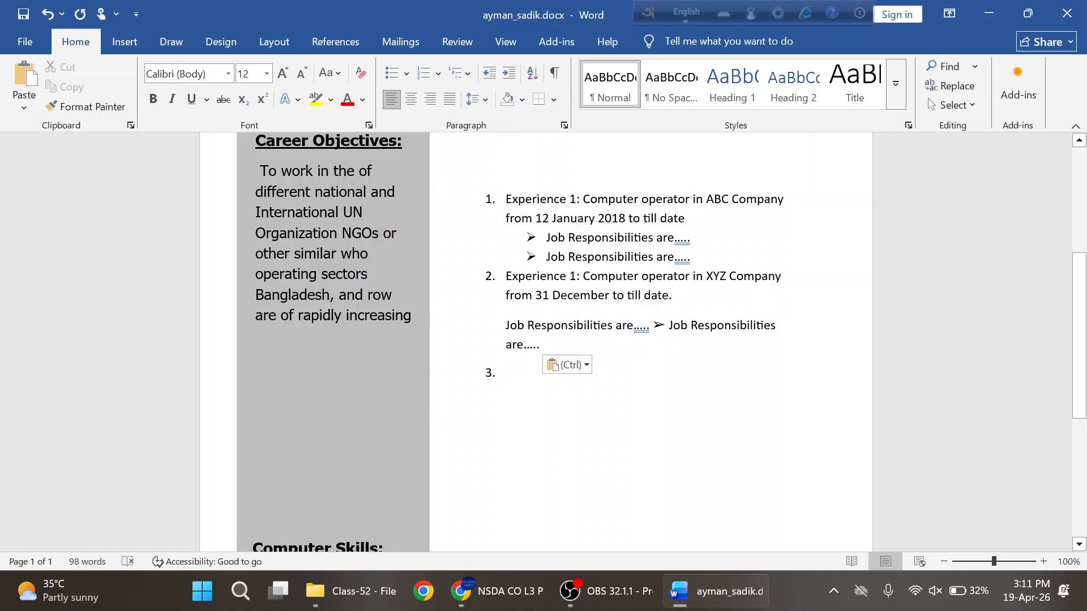
scroll(355, 354, "down", 1)
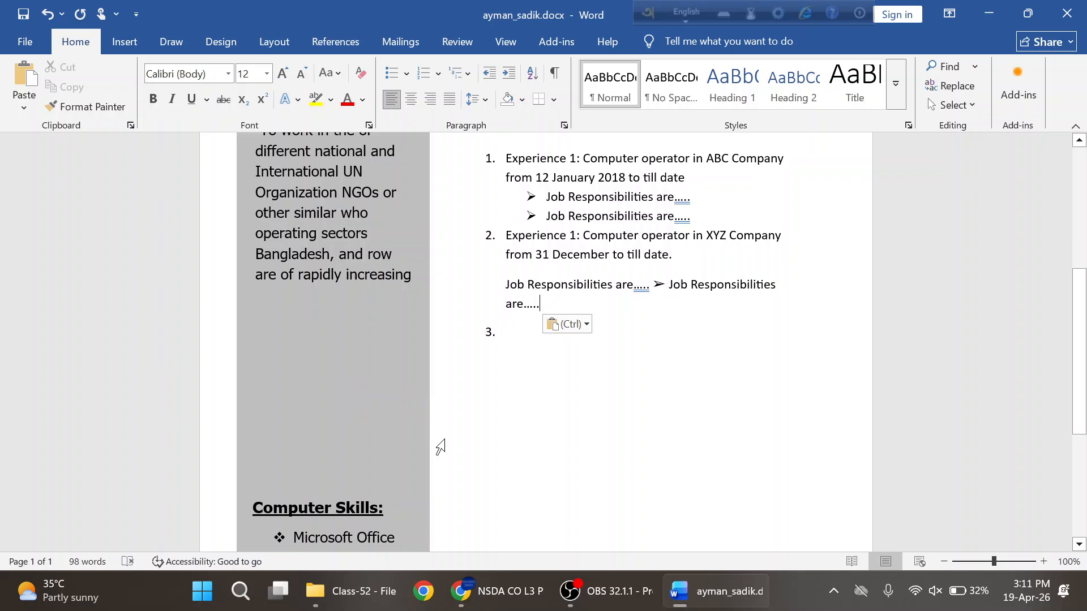
- Open the Layout Breaks list and close it without inserting any break
left_click(289, 51)
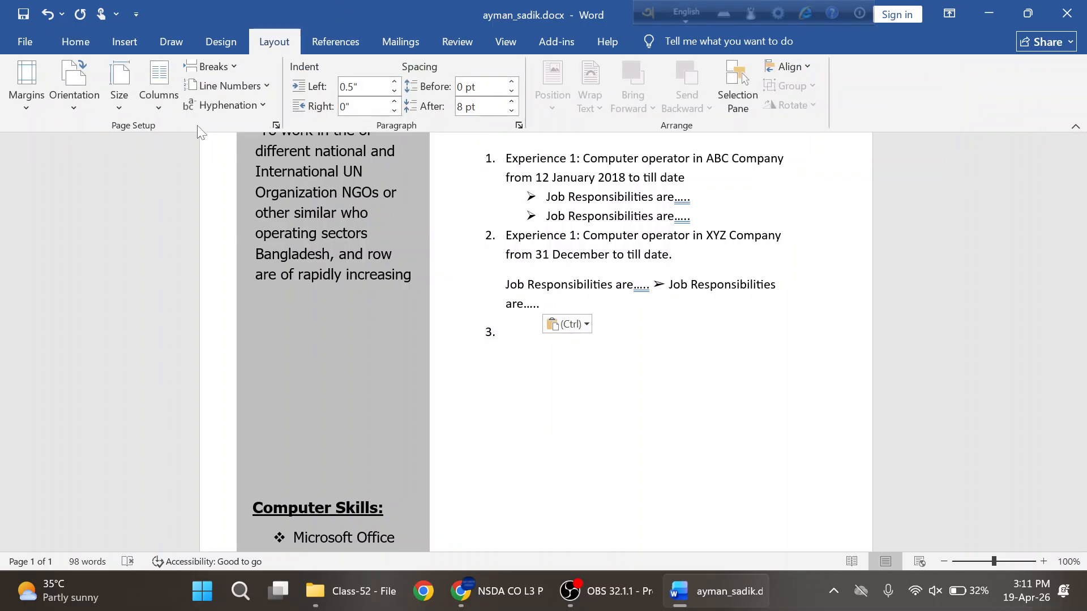
left_click(233, 70)
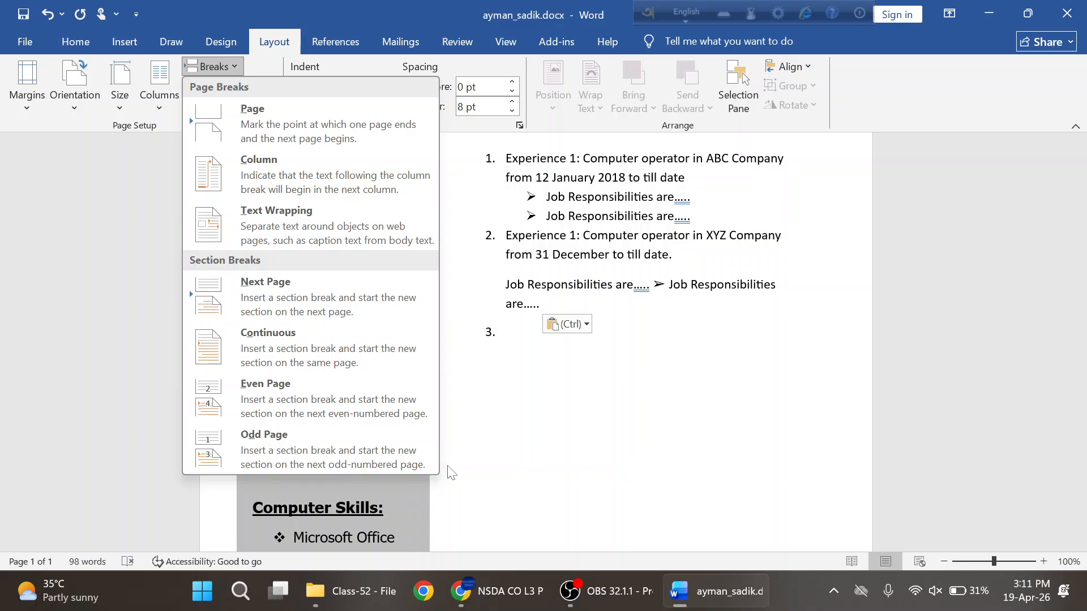
left_click(580, 190)
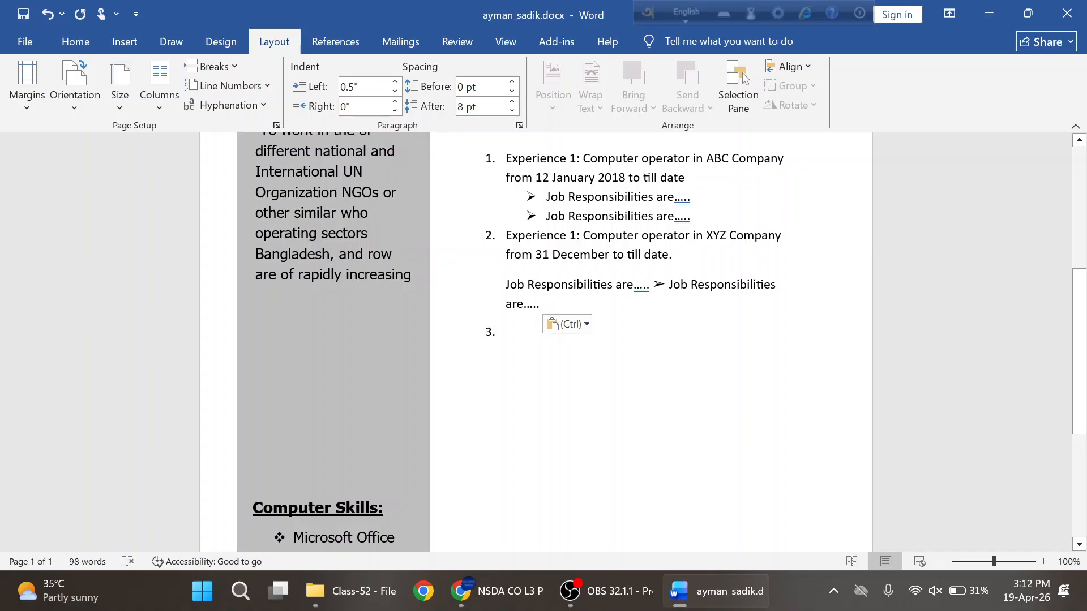
- Move the second Job Responsibilities line onto its own line and delete the stray arrow
key("Return")
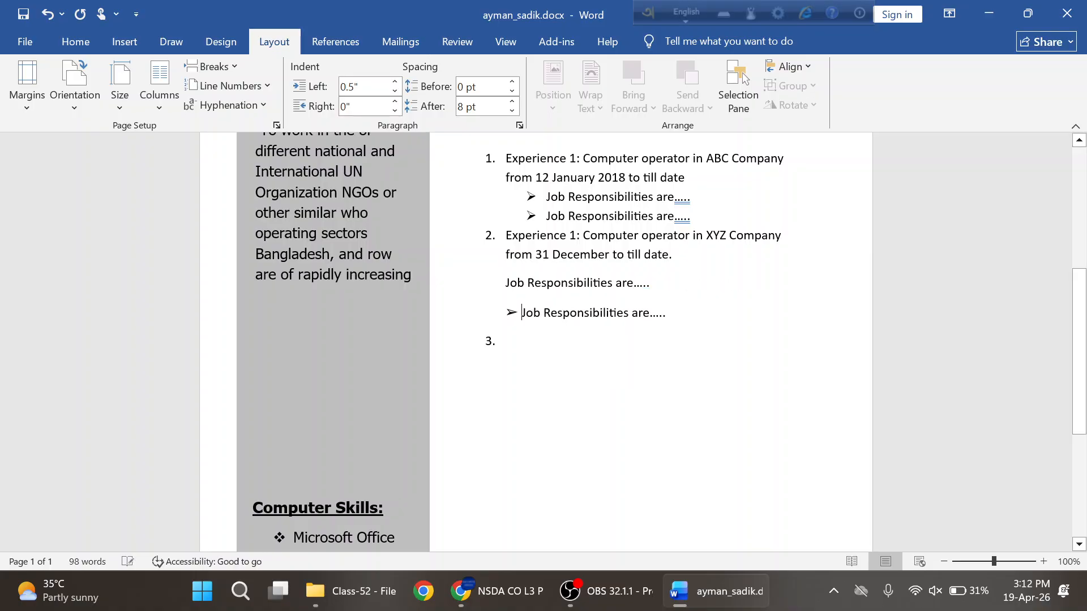
key("BackSpace")
key("BackSpace")
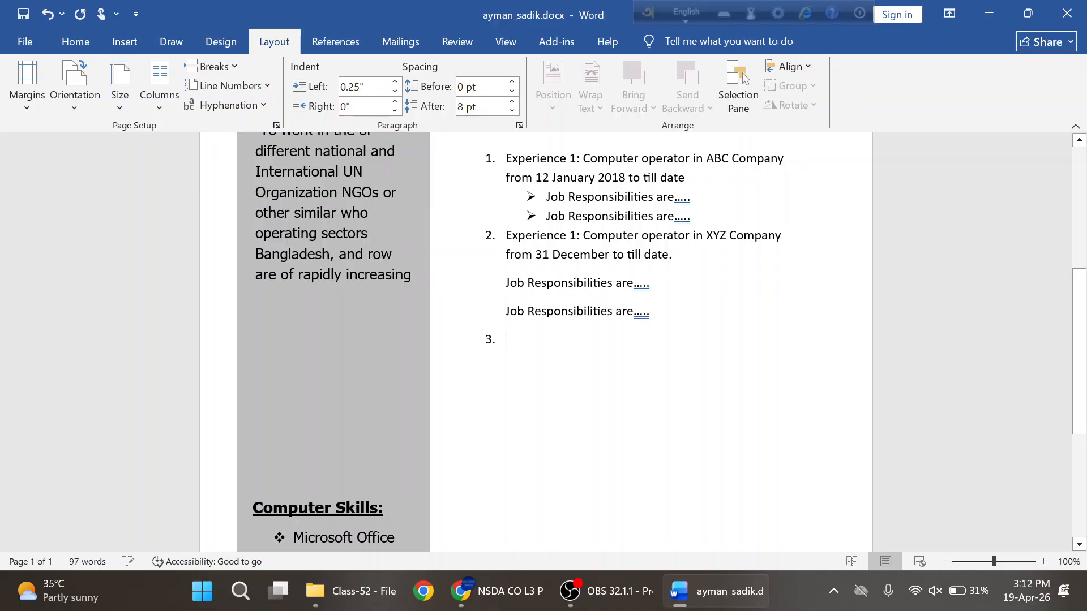
key("alt+Tab")
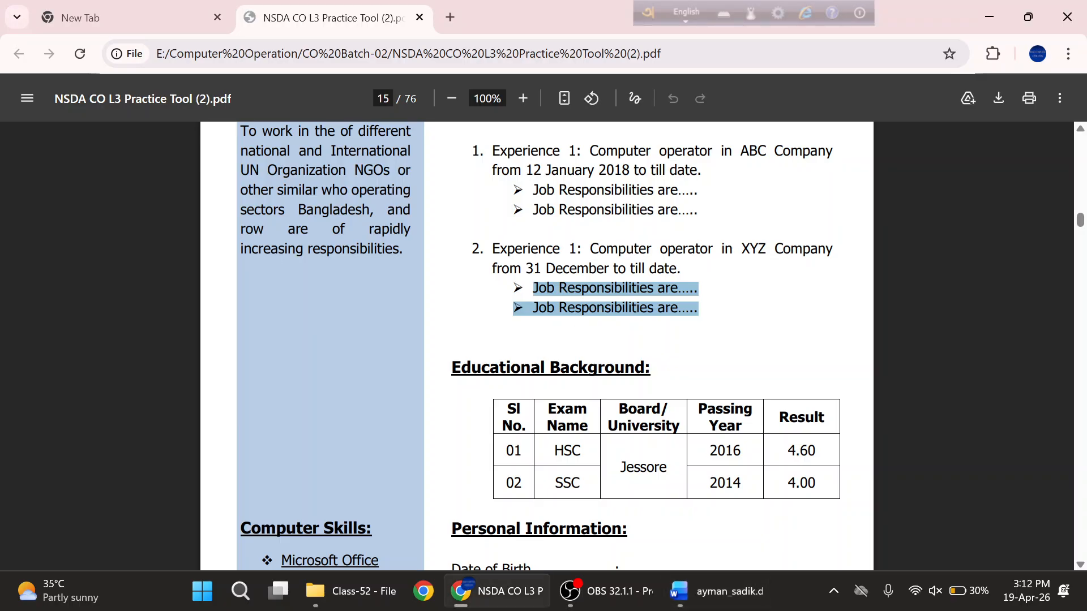
key("alt+Tab")
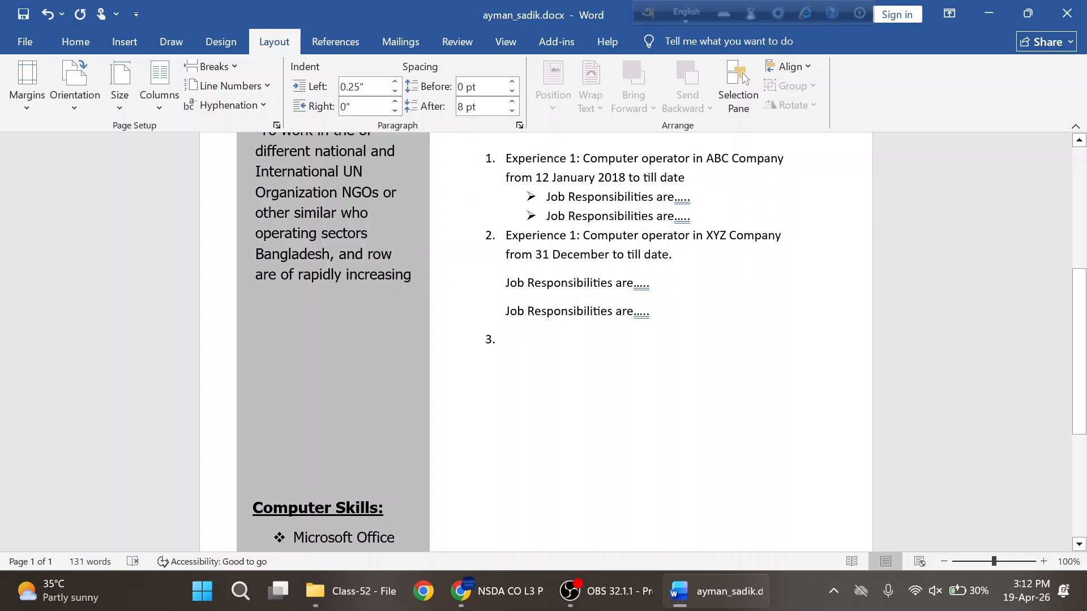
- Apply arrow bullets to both Job Responsibilities lines under item 2
left_click_drag(657, 314, 505, 282)
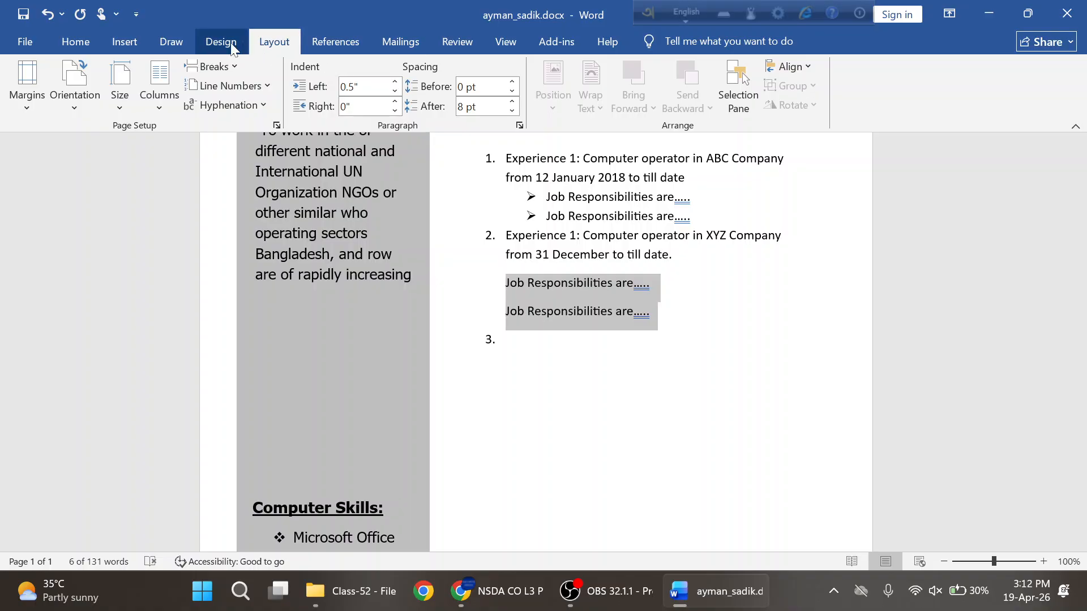
left_click(74, 41)
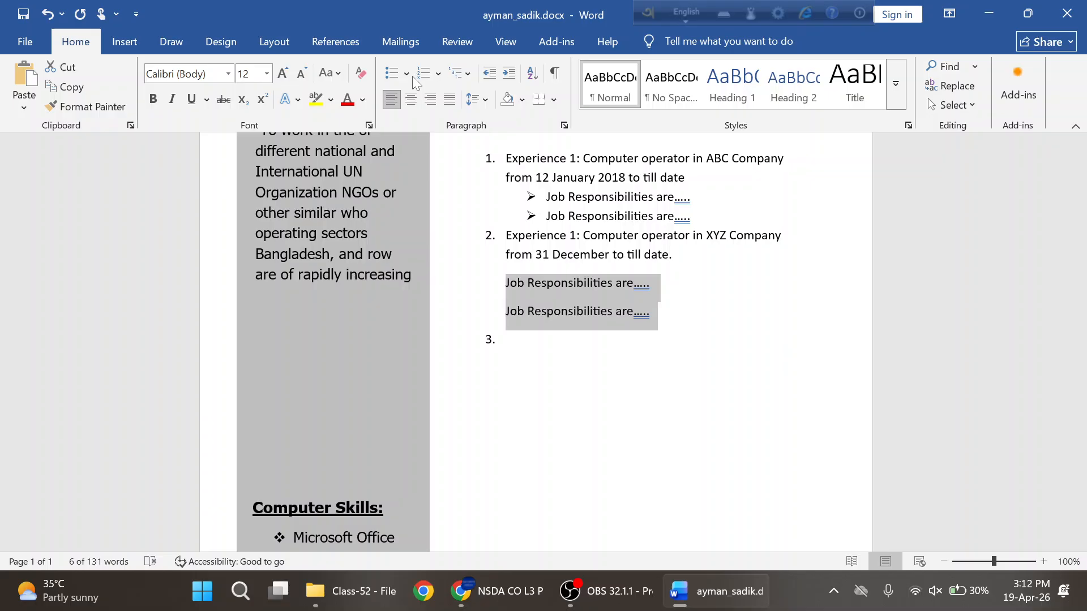
left_click(406, 72)
left_click(406, 222)
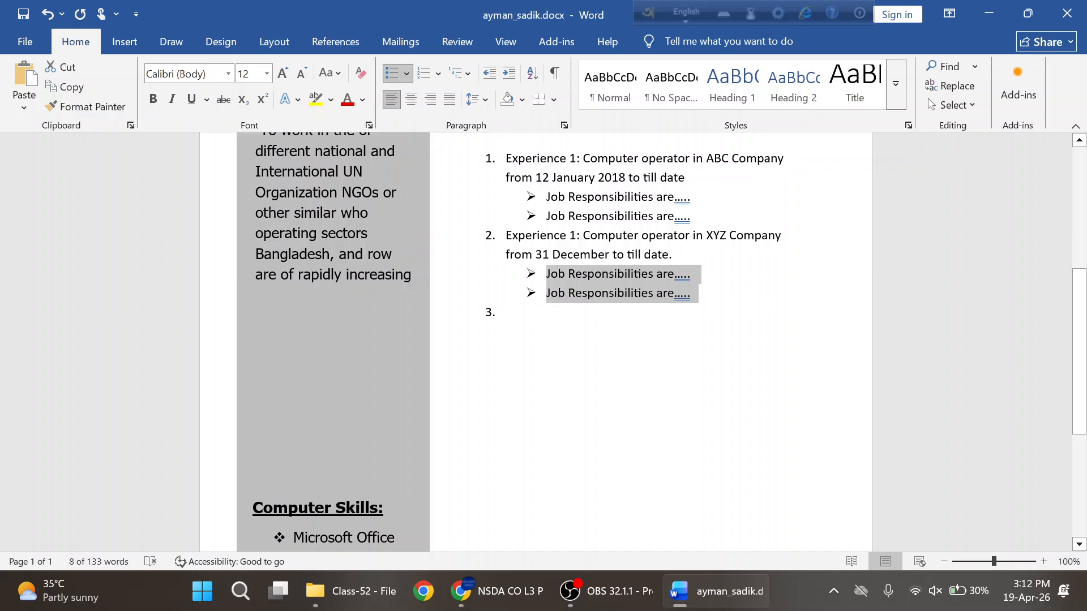
- Delete the empty numbered item 3 from the list
left_click(507, 312)
key("BackSpace")
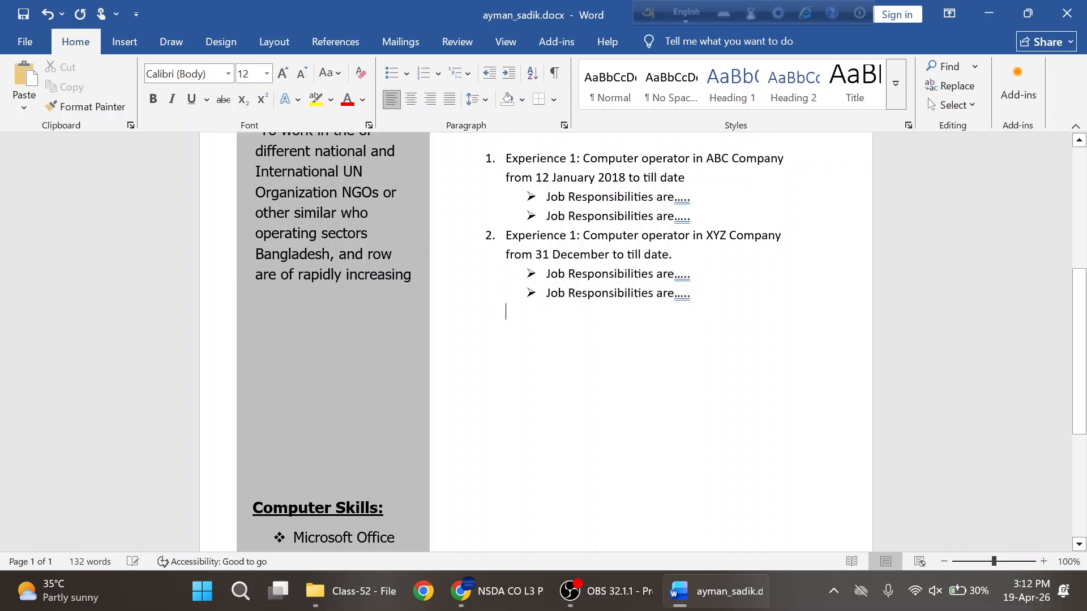
left_click_drag(699, 294, 522, 215)
scroll(553, 255, "up", 2)
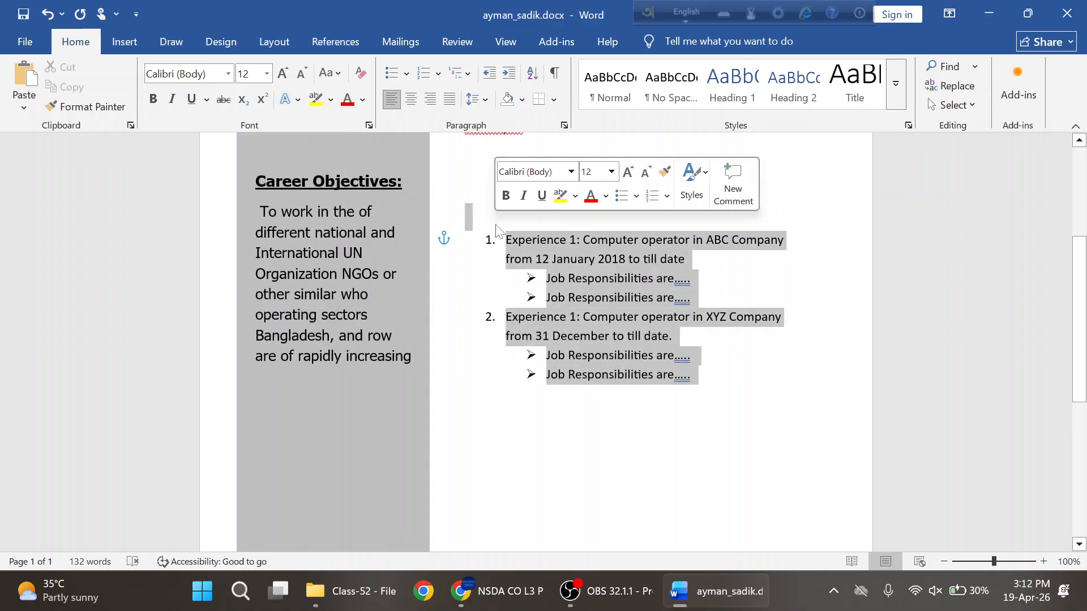
- Set the selected experience list's font to Tahoma
left_click(181, 73)
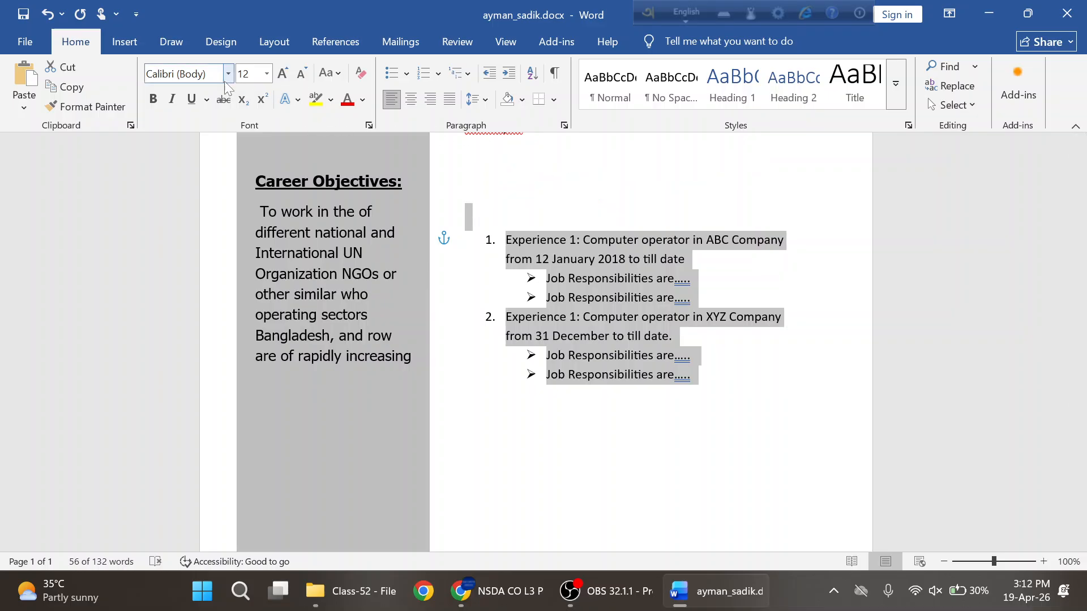
type("Tahoma")
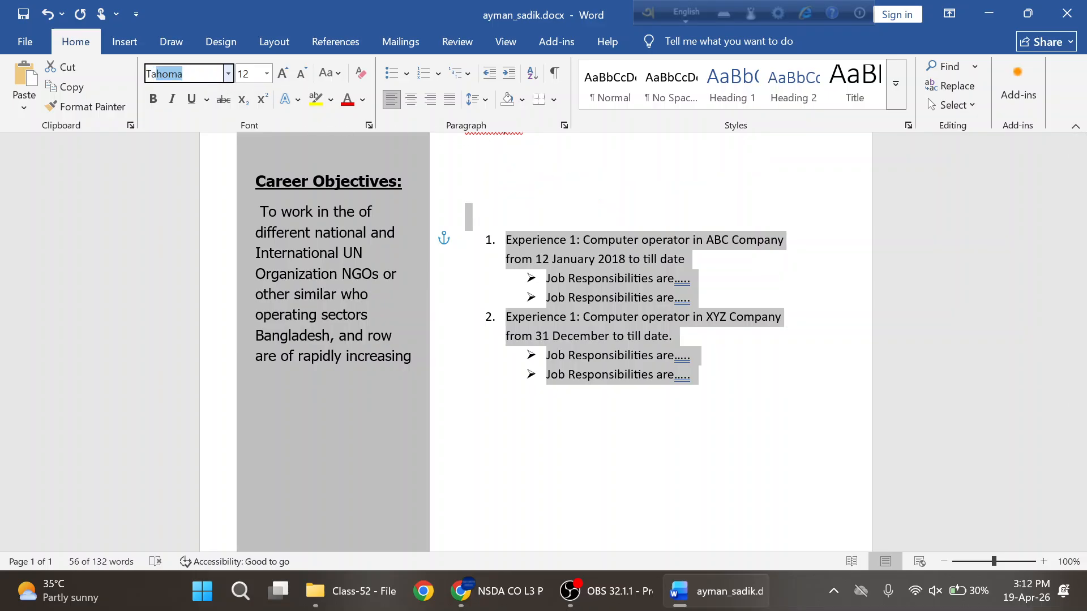
key("Return")
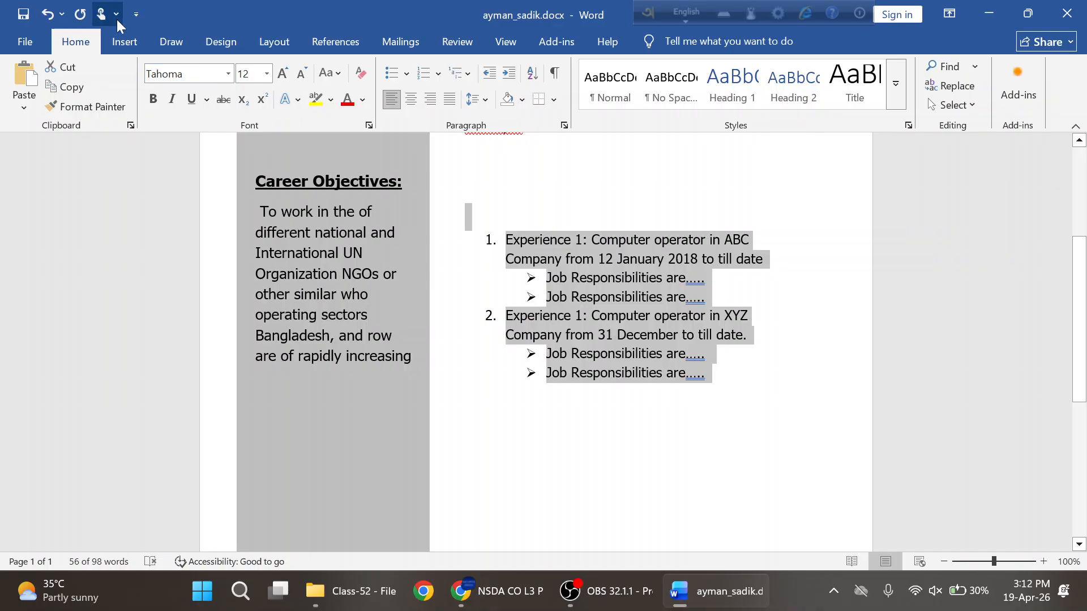
- Remove space after the list paragraphs, set line spacing to 1.6, and save
left_click(484, 97)
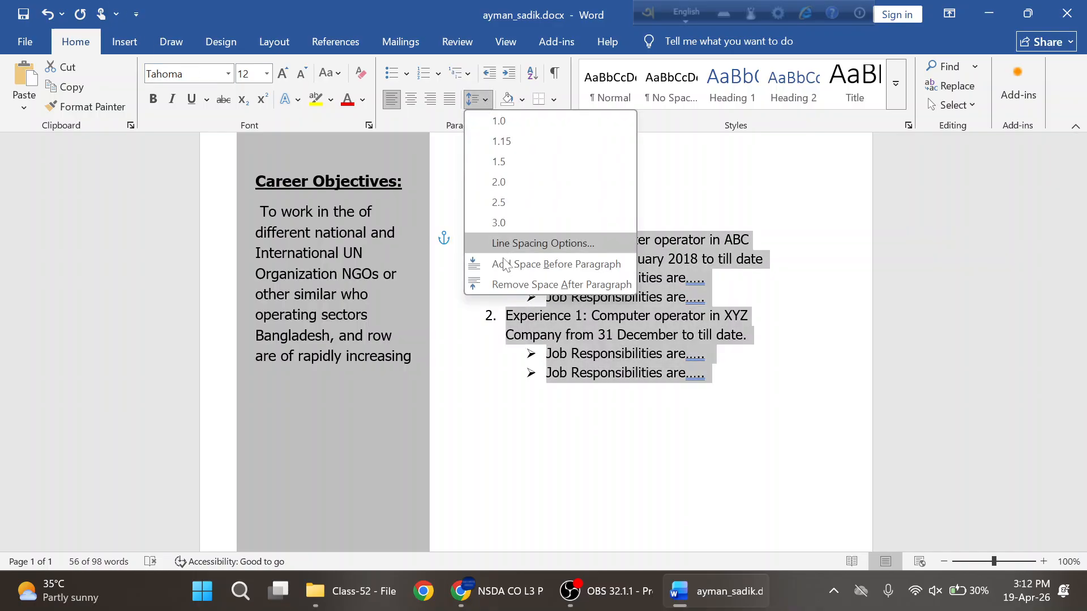
left_click(507, 284)
left_click(487, 104)
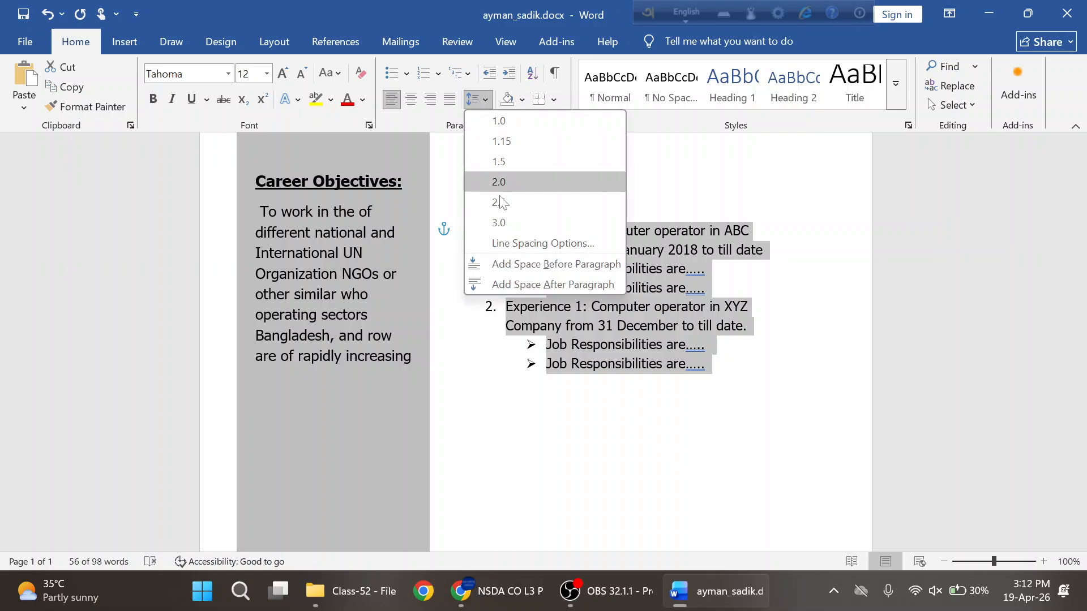
left_click(508, 244)
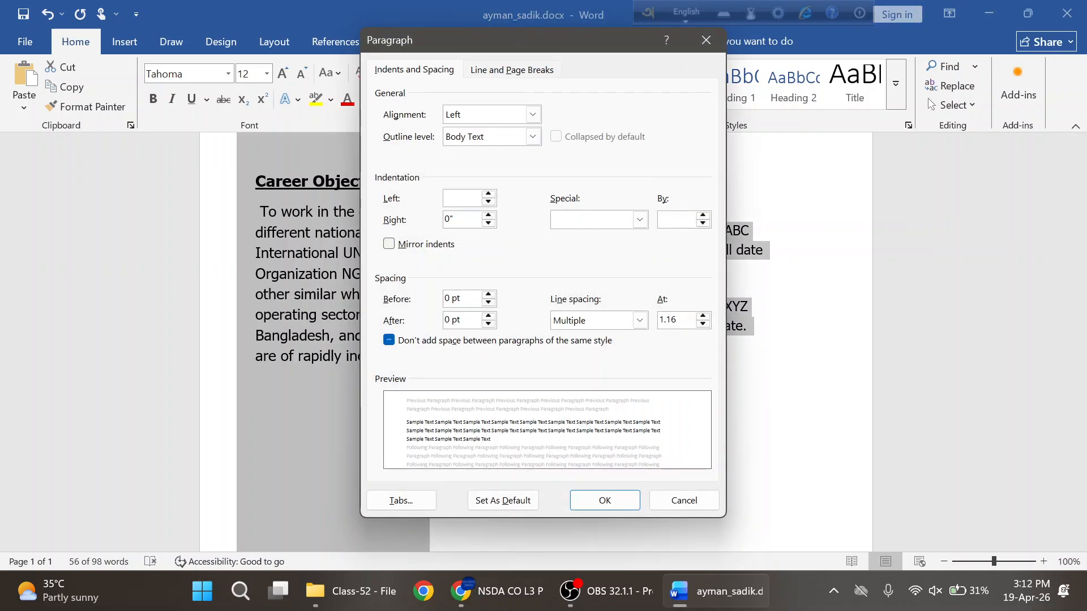
key("BackSpace")
key("BackSpace")
type("6")
key("Return")
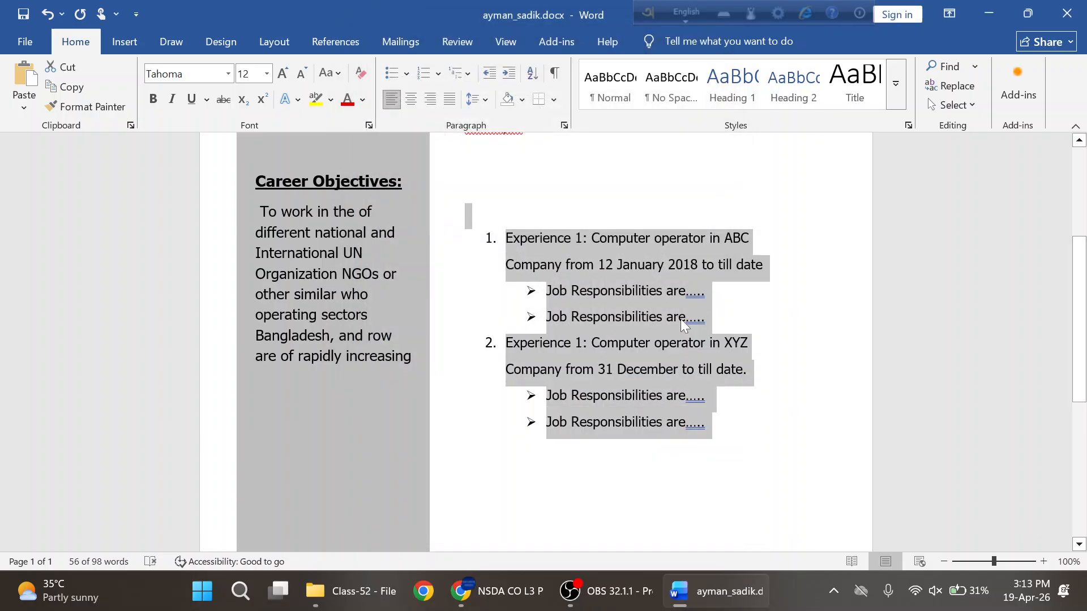
left_click(590, 299)
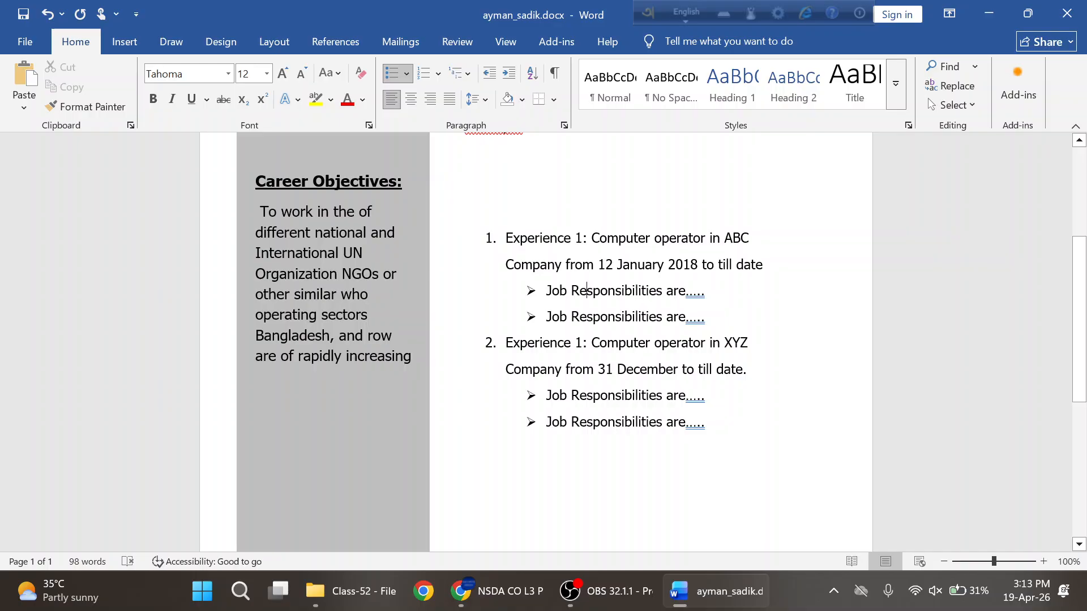
key("ctrl+s")
- Place the caret above the list and select the Experience heading in the reference PDF
key("alt+Tab")
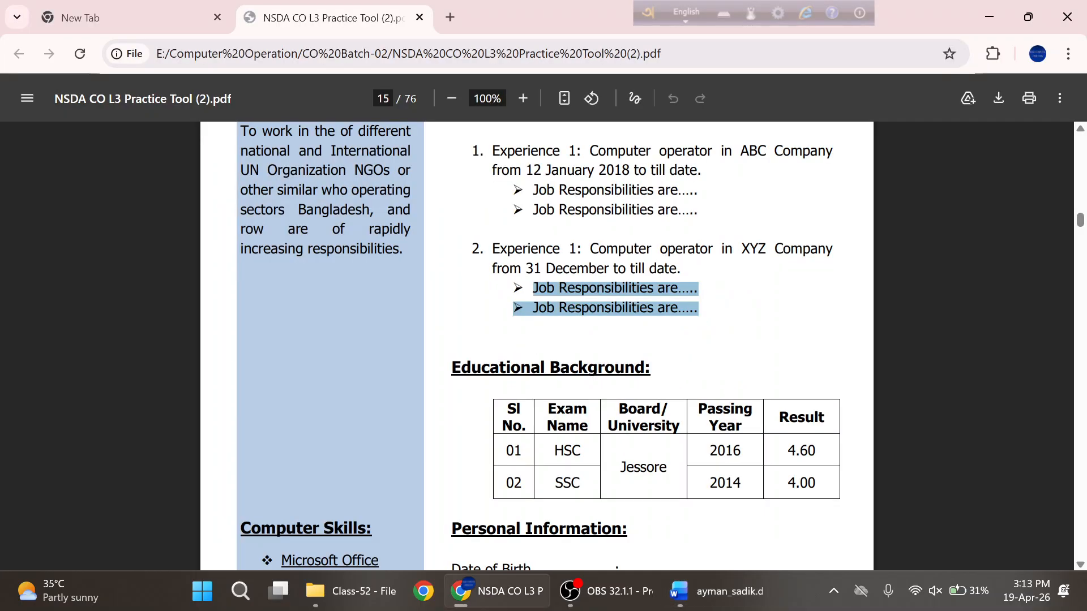
scroll(614, 333, "up", 2)
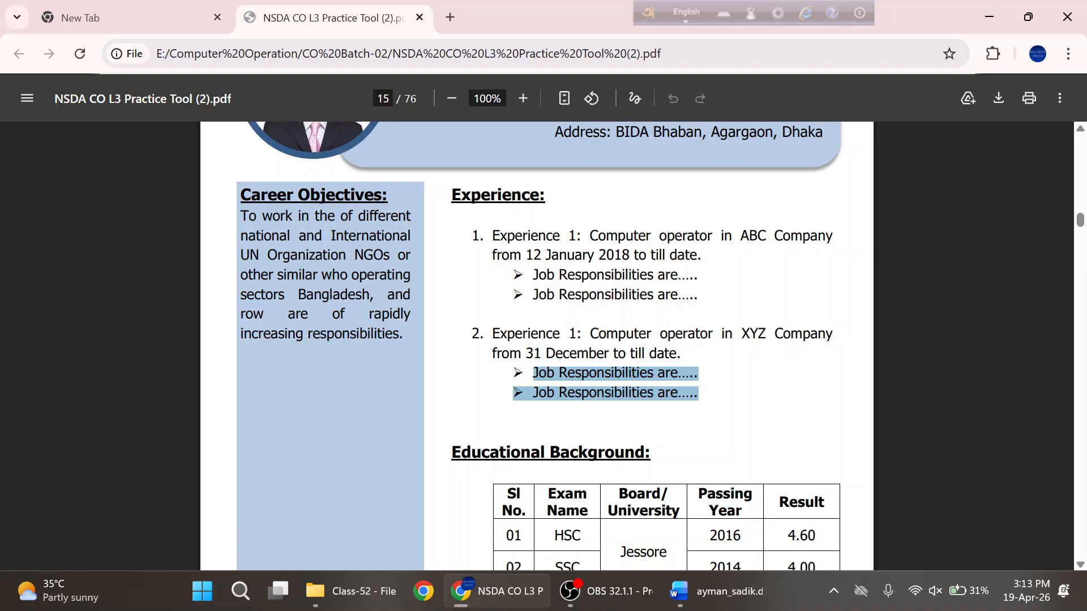
key("alt+Tab")
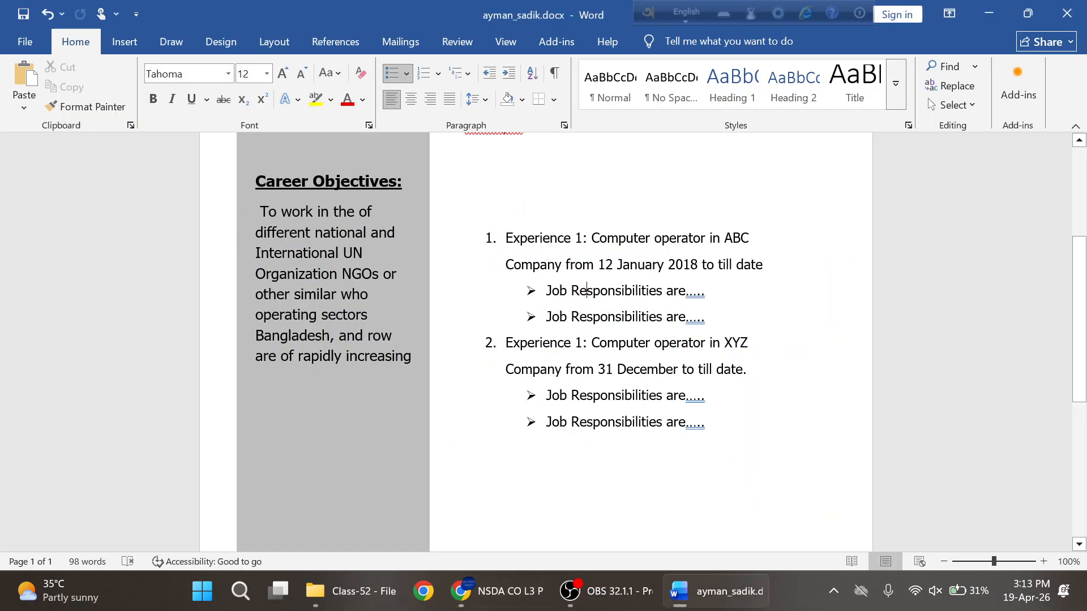
scroll(661, 292, "up", 1)
left_click(465, 223)
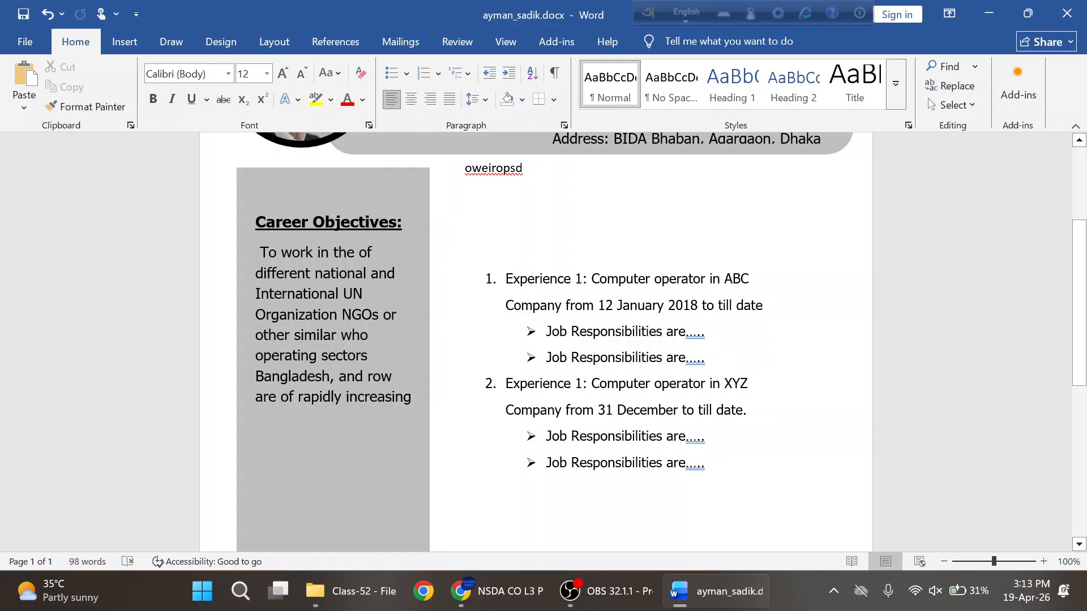
key("alt+Tab")
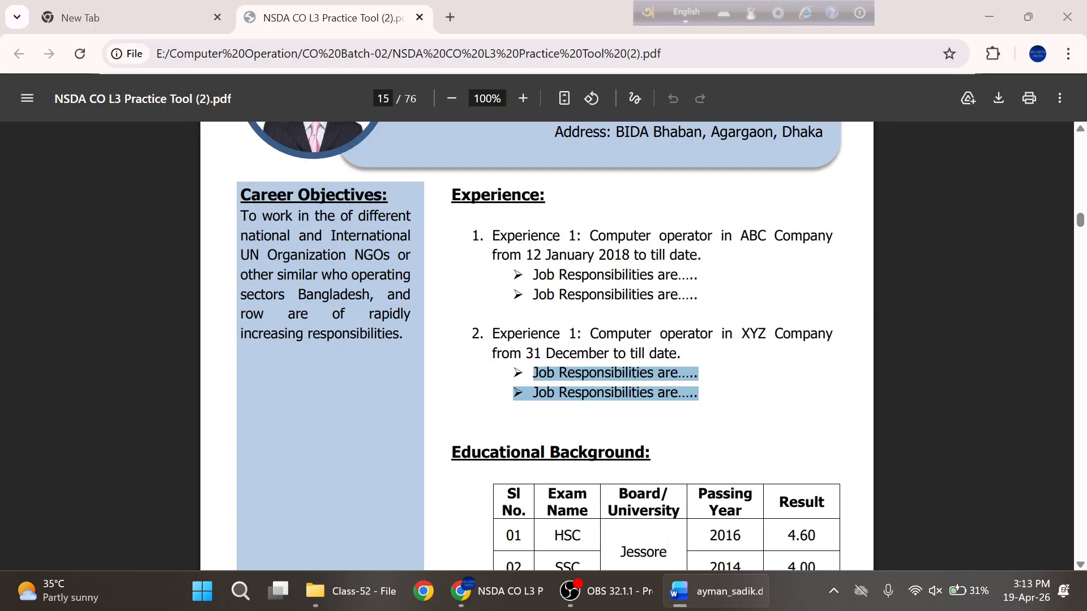
double_click(497, 195)
key("ctrl+c")
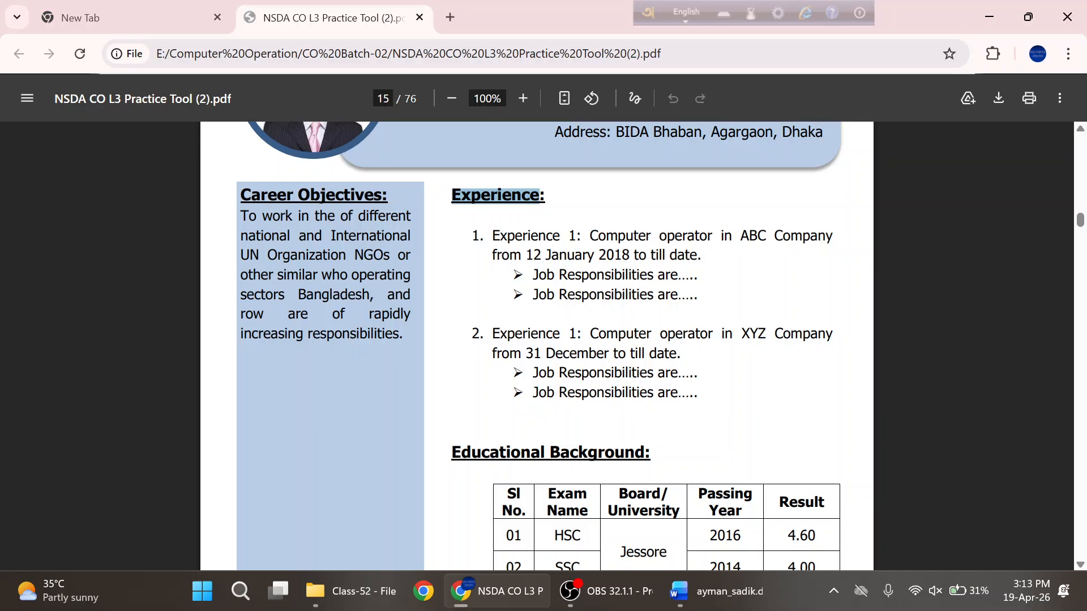
- Paste the Experience heading above the list and set it to Tahoma 14 pt
key("alt+Tab")
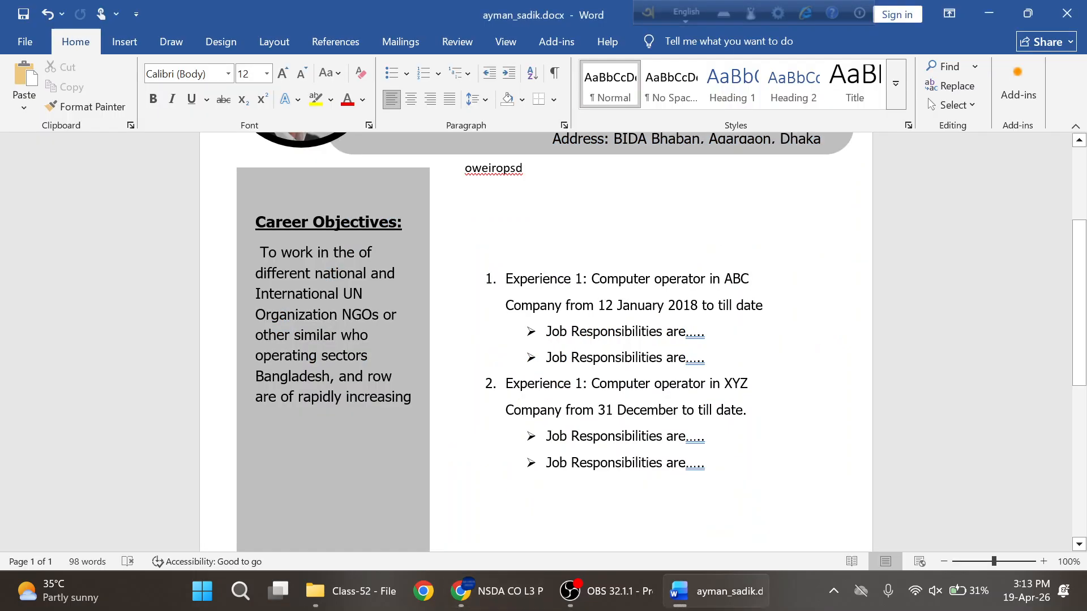
key("ctrl+v")
left_click_drag(530, 226, 445, 229)
left_click(484, 170)
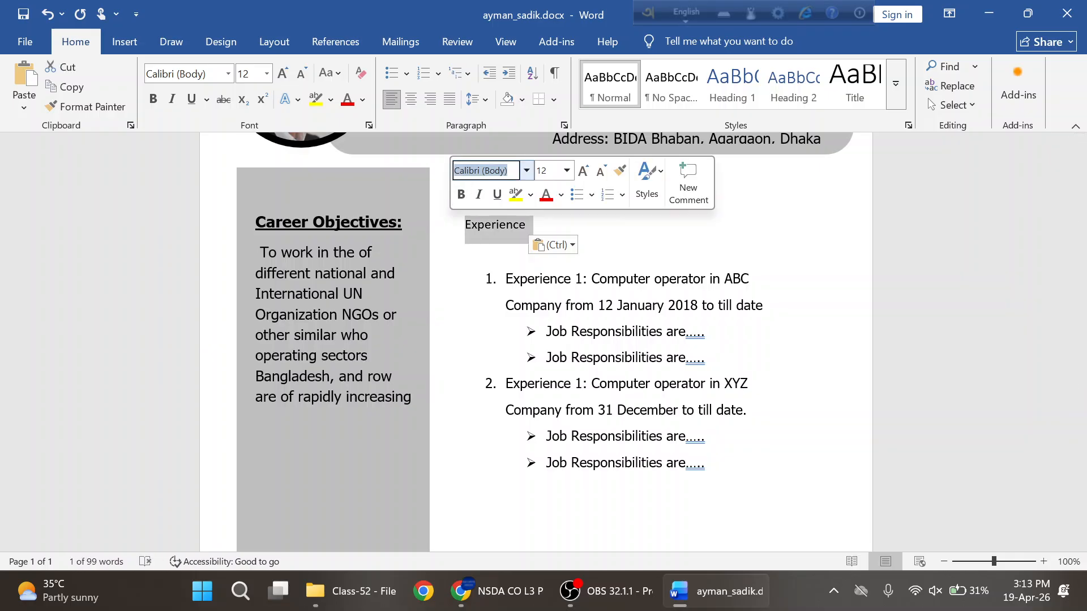
type("Tahoma")
key("Return")
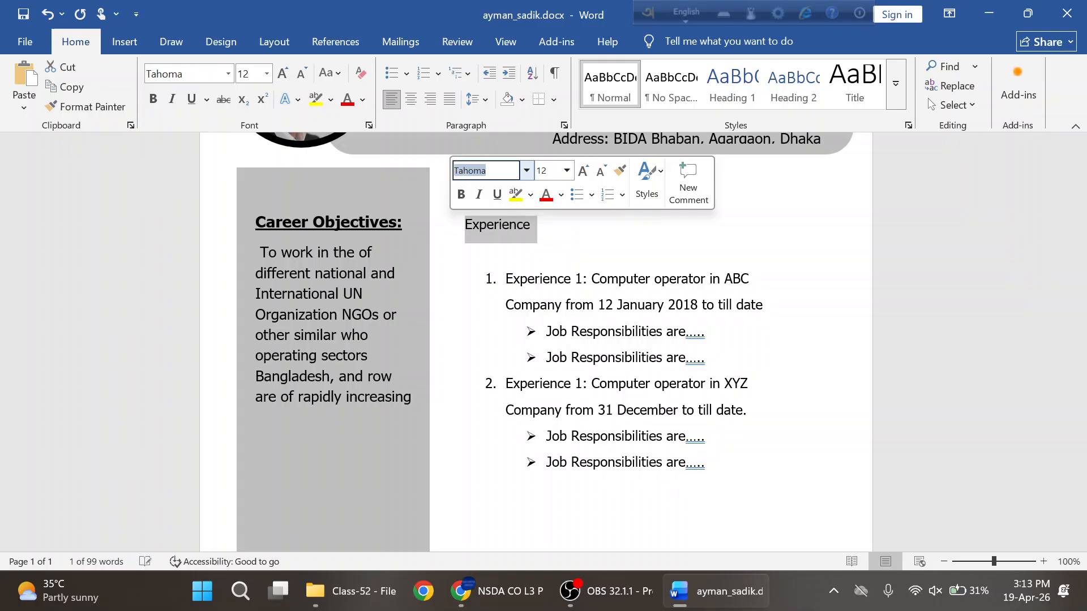
key("Tab")
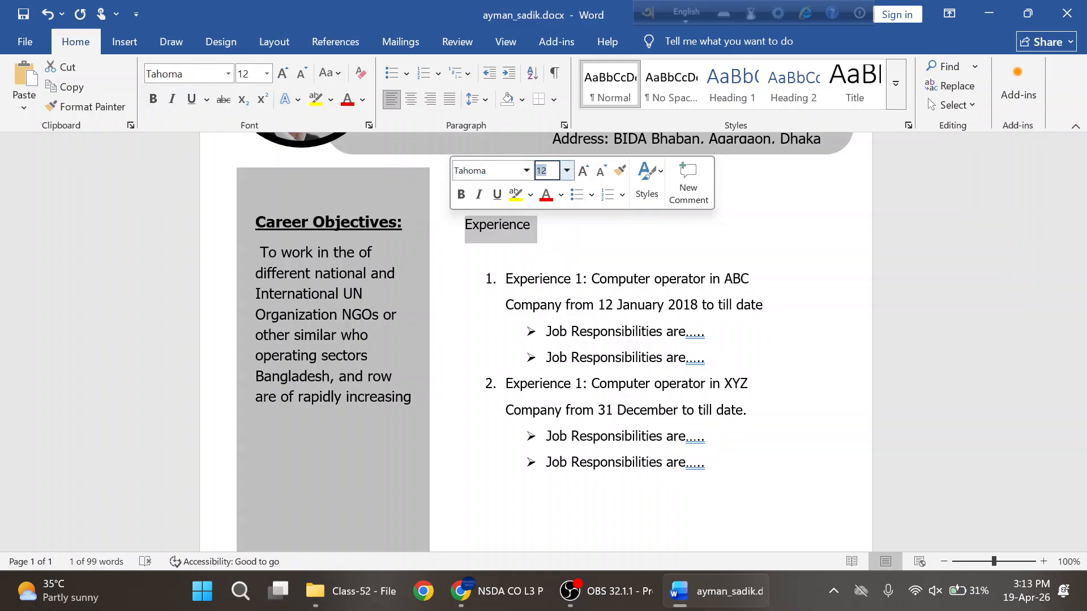
type("14")
key("Return")
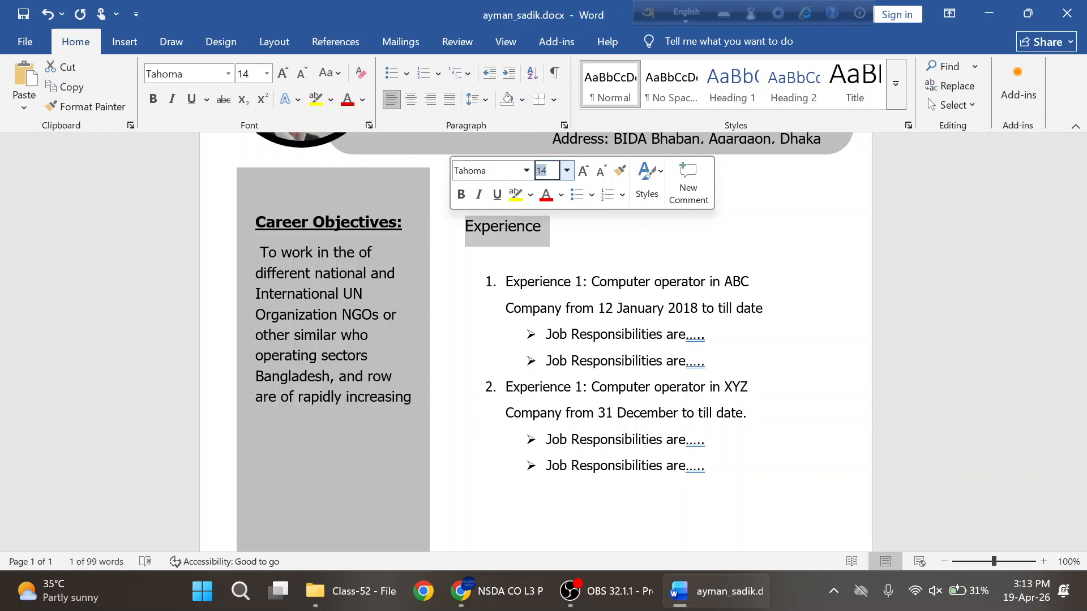
- Make the Experience heading bold and underlined and add a colon after it
left_click(461, 195)
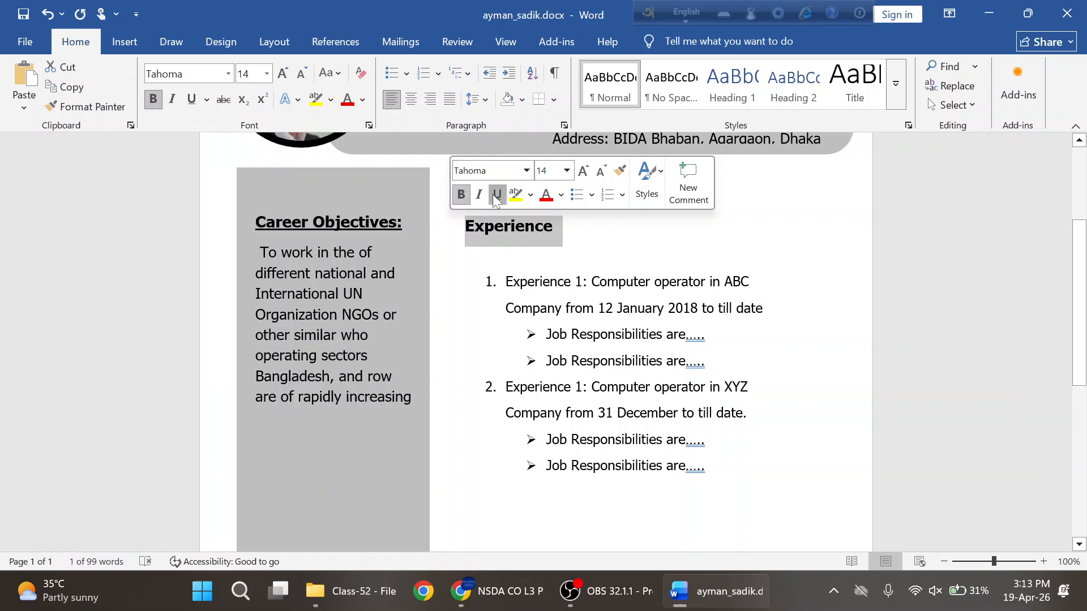
left_click(496, 196)
left_click(562, 229)
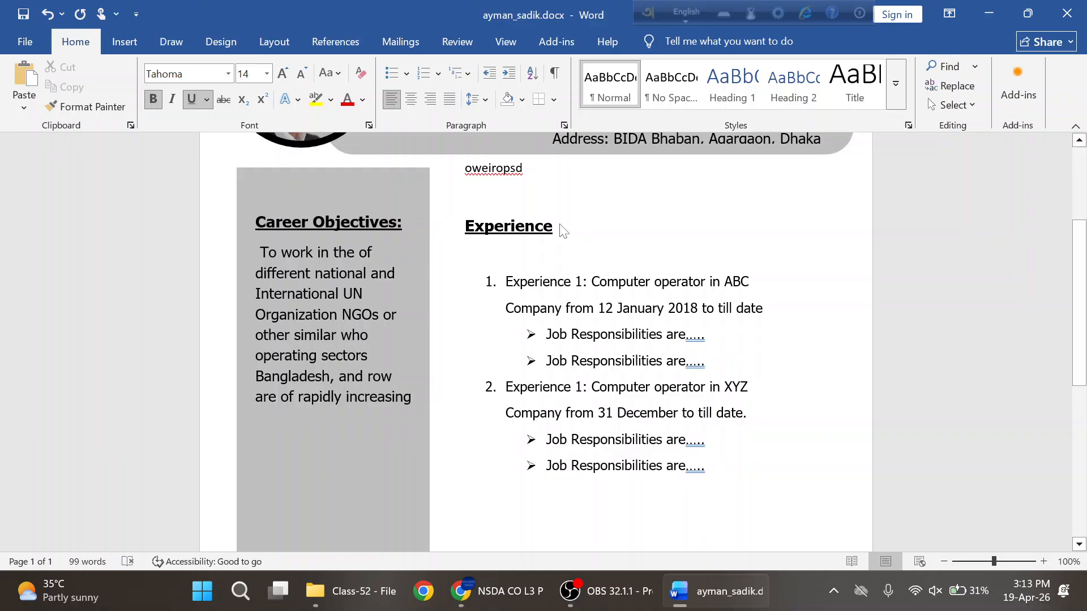
key("alt+Tab")
key("alt+Tab")
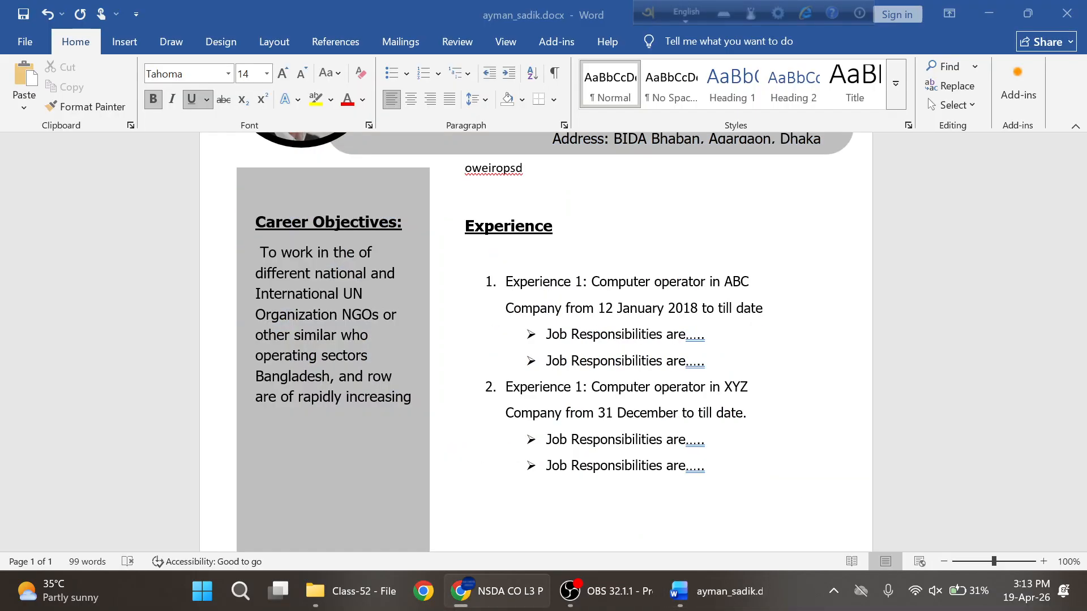
type(":")
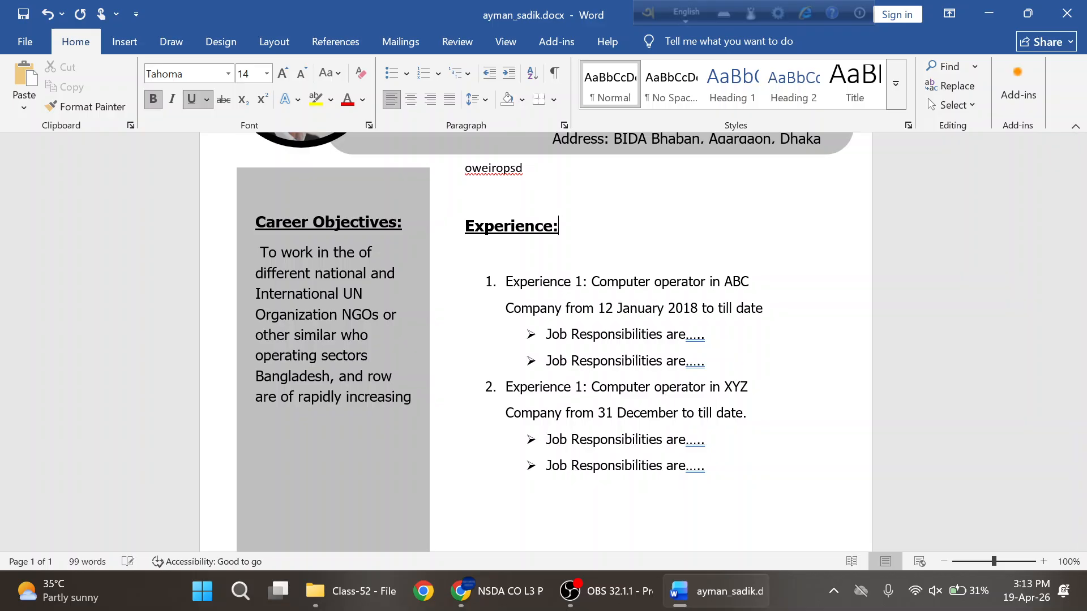
- Start deleting the stray text 'oweiropsd' from its end
left_click(524, 168)
key("BackSpace")
key("BackSpace")
key("BackSpace")
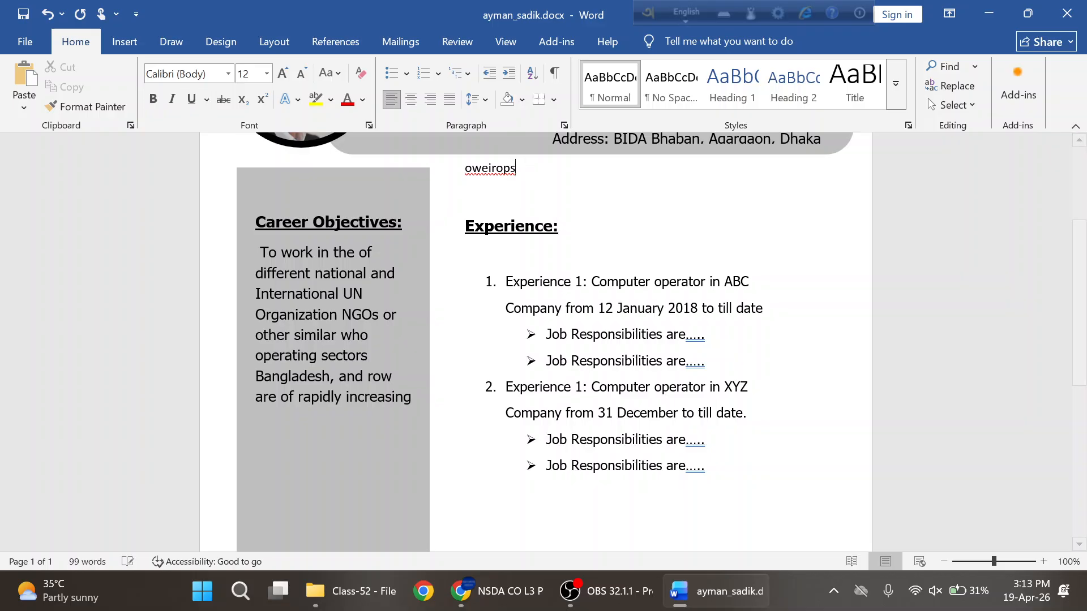
key("BackSpace")
key("BackSpace")
key("BackSpace")
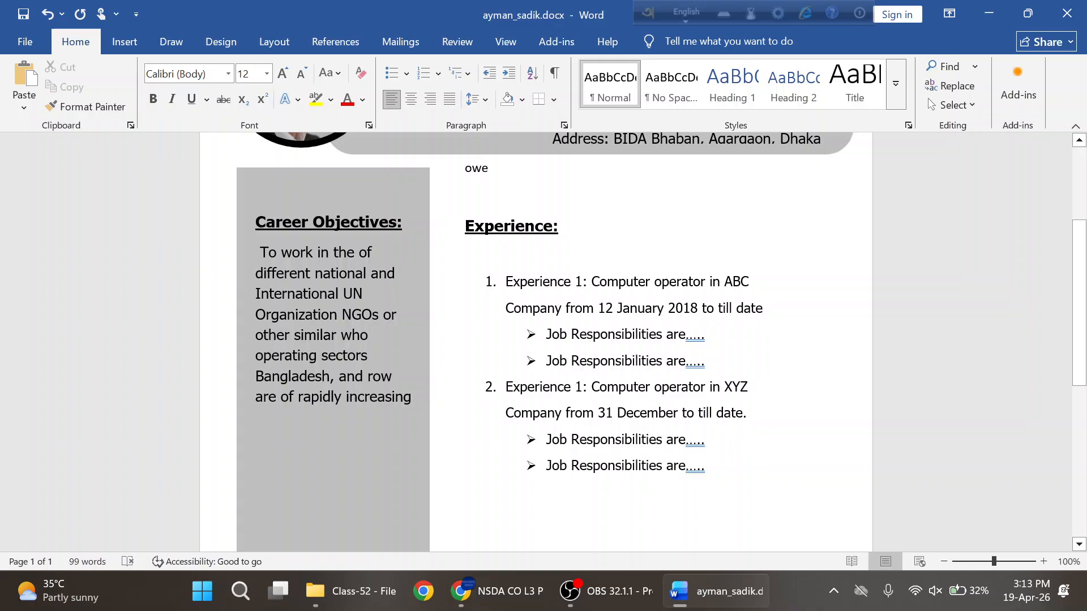
- Erase the remaining stray text, then check the Career Objectives box and grey sidebar
key("BackSpace")
key("BackSpace")
key("BackSpace")
left_click(330, 314)
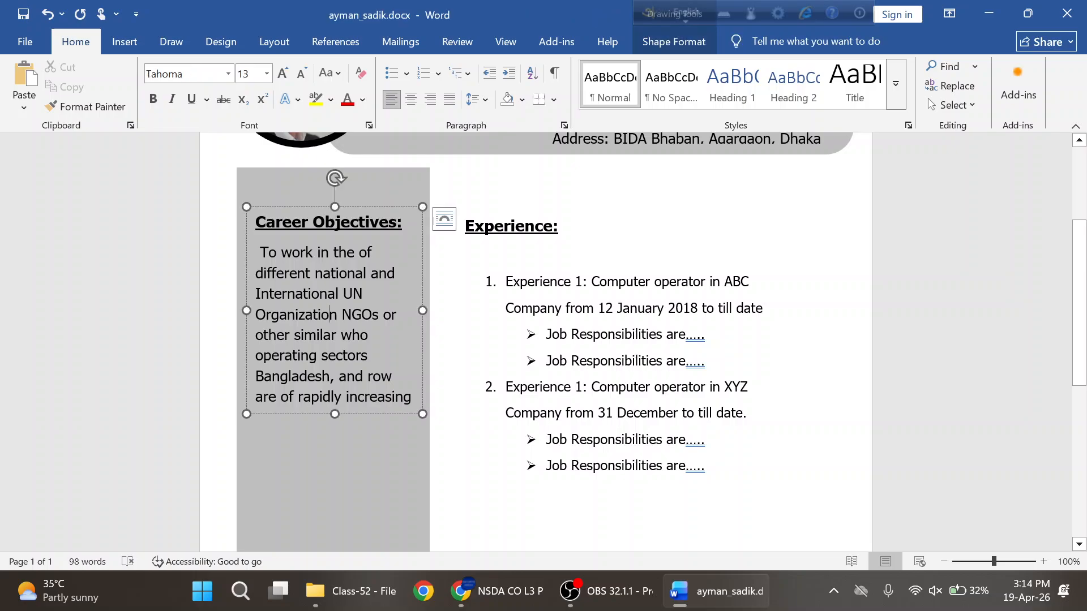
left_click(332, 456)
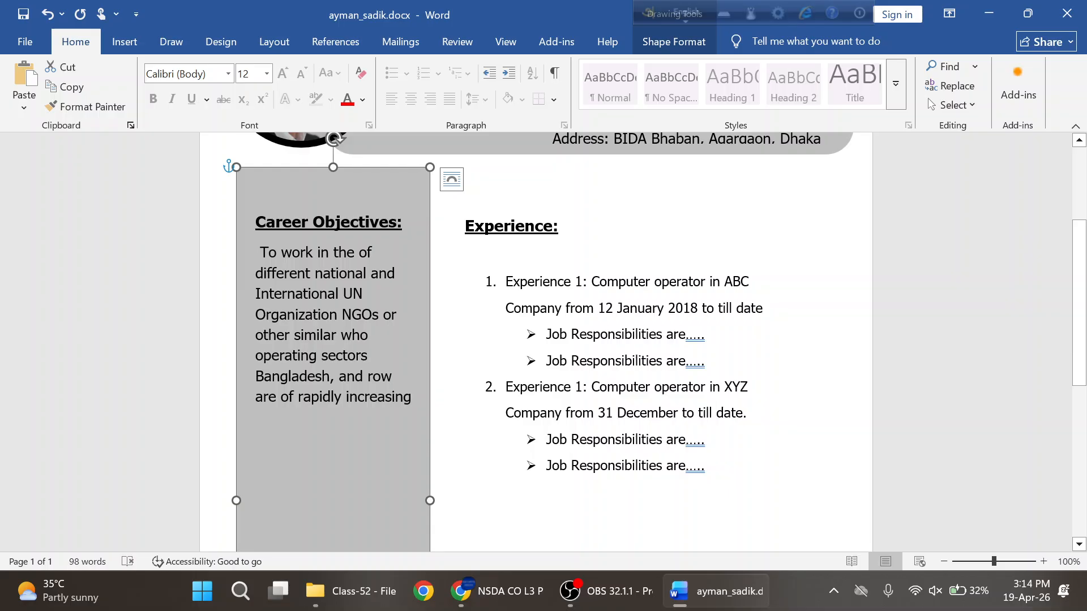
left_click(559, 226)
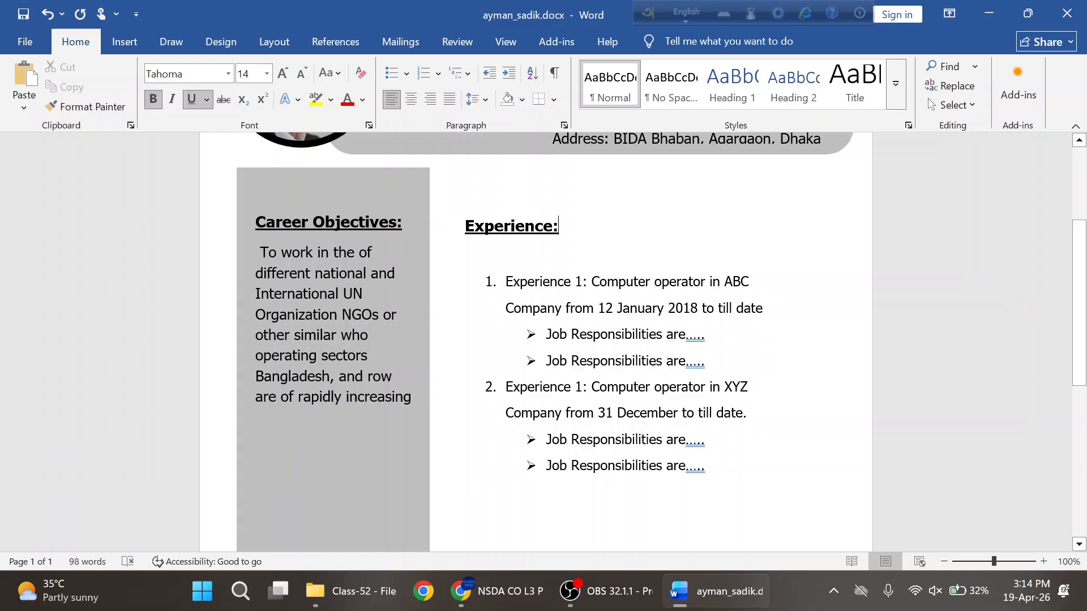
- Insert an unbulleted blank line after the first job's responsibilities, comparing with the PDF
left_click(706, 361)
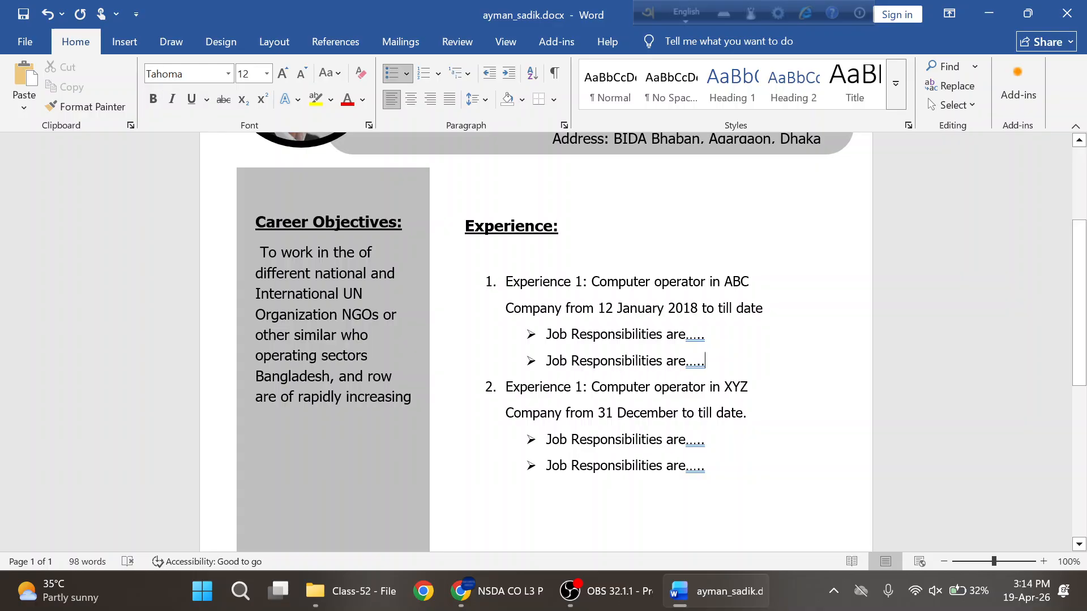
key("Return")
key("BackSpace")
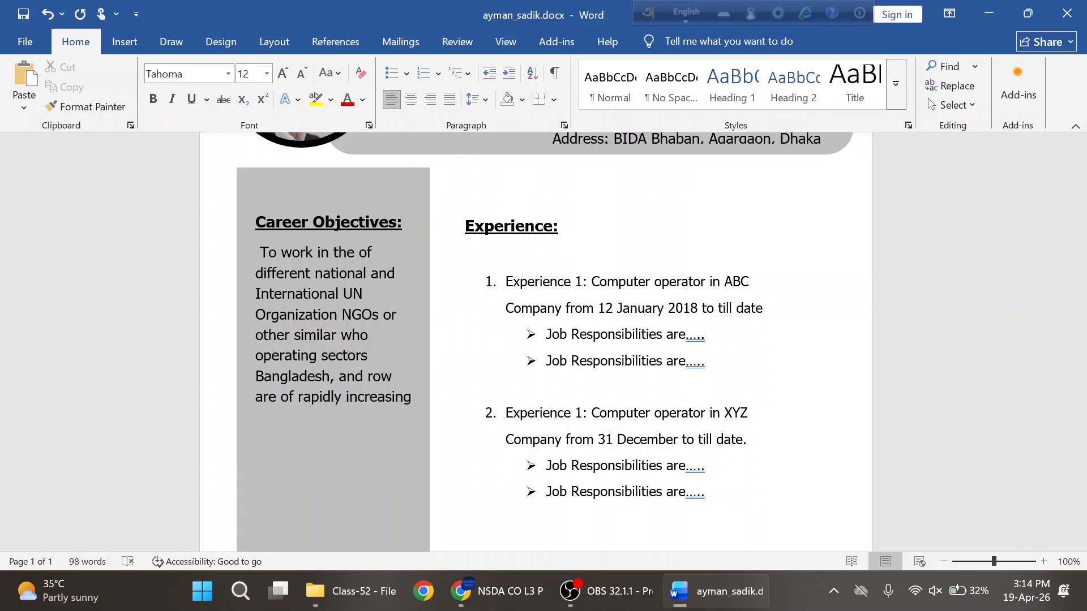
key("alt+Tab")
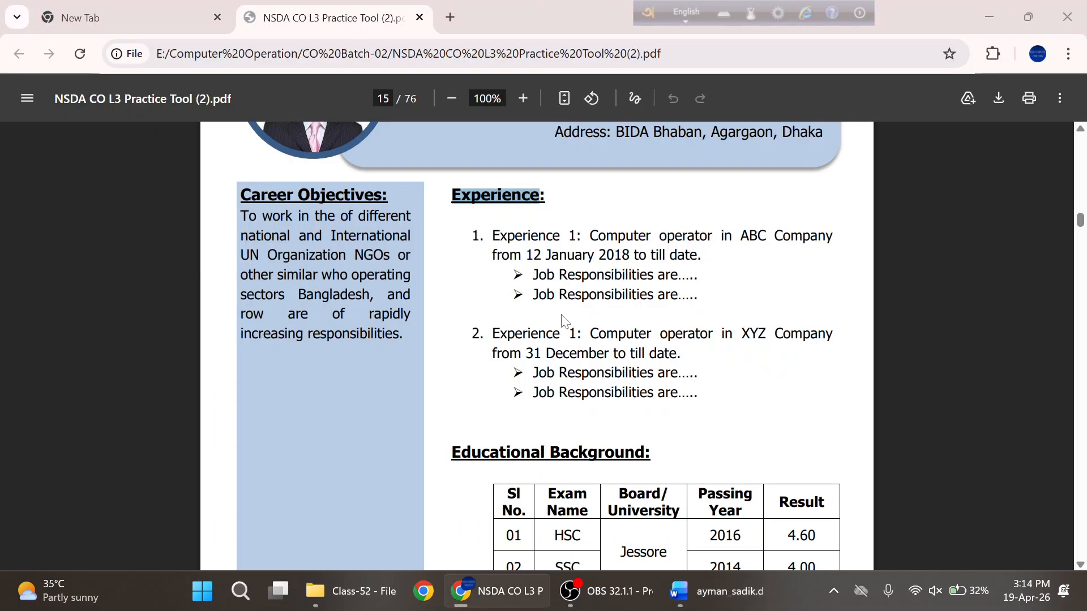
key("alt+Tab")
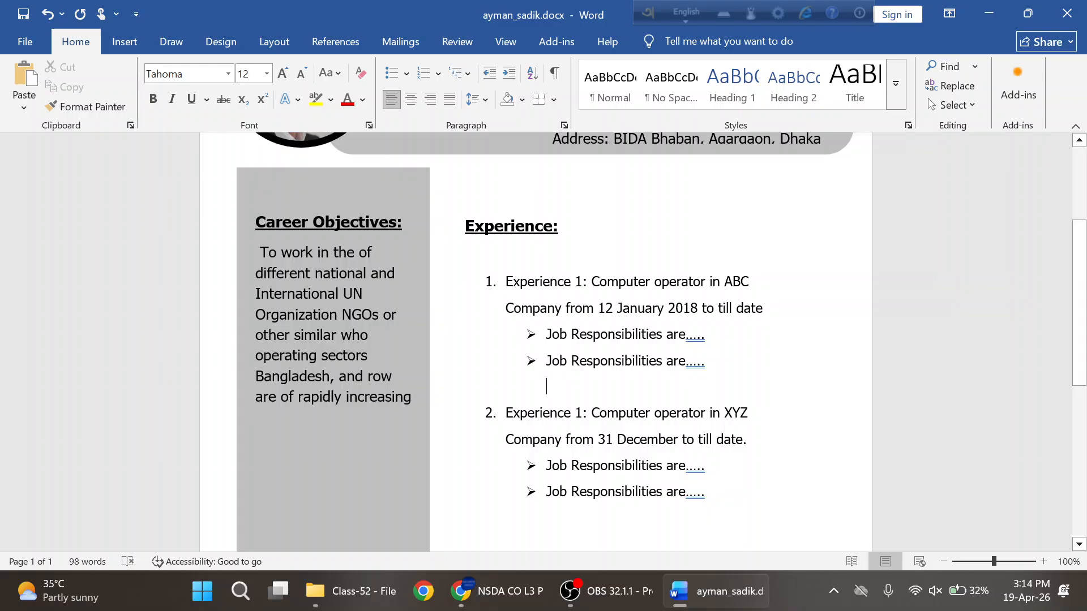
key("alt+Tab")
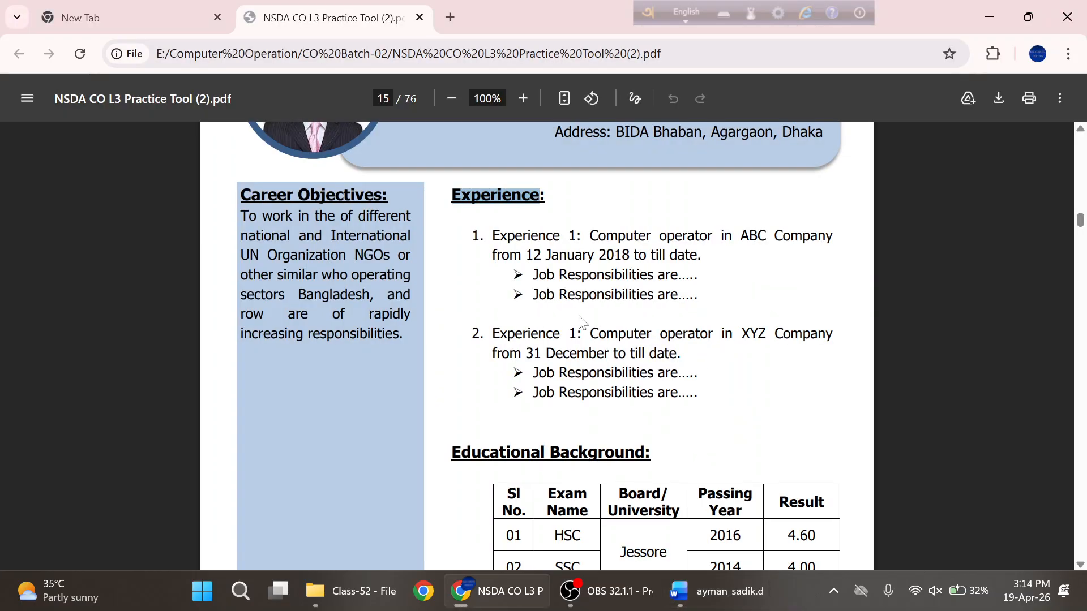
key("alt+Tab")
- Select the next heading's text in the reference PDF, then return to Word
scroll(535, 340, "down", 5)
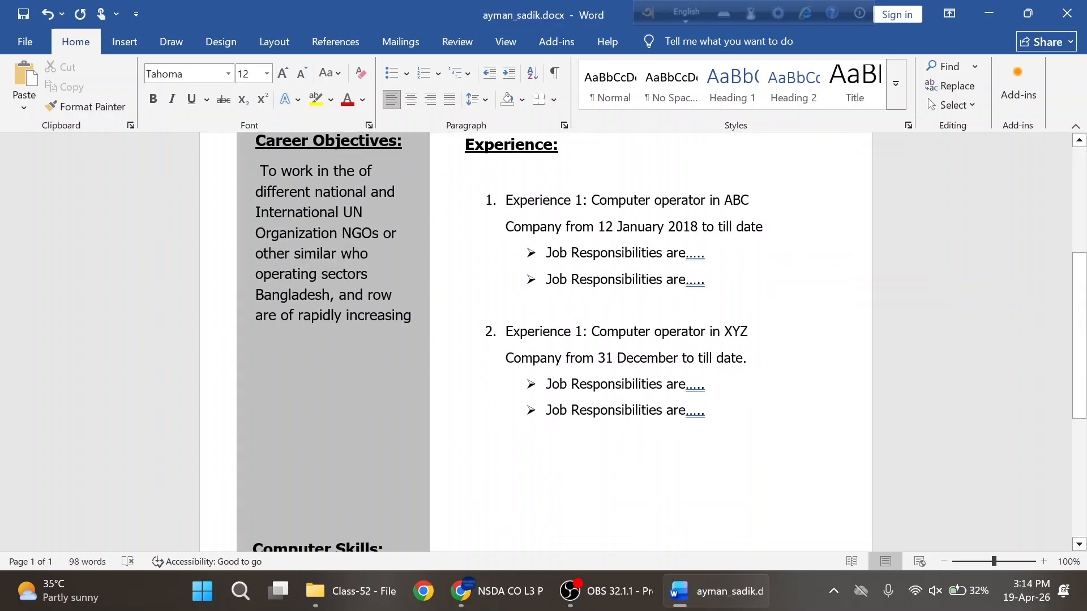
scroll(535, 339, "up", 2)
scroll(535, 339, "up", 2)
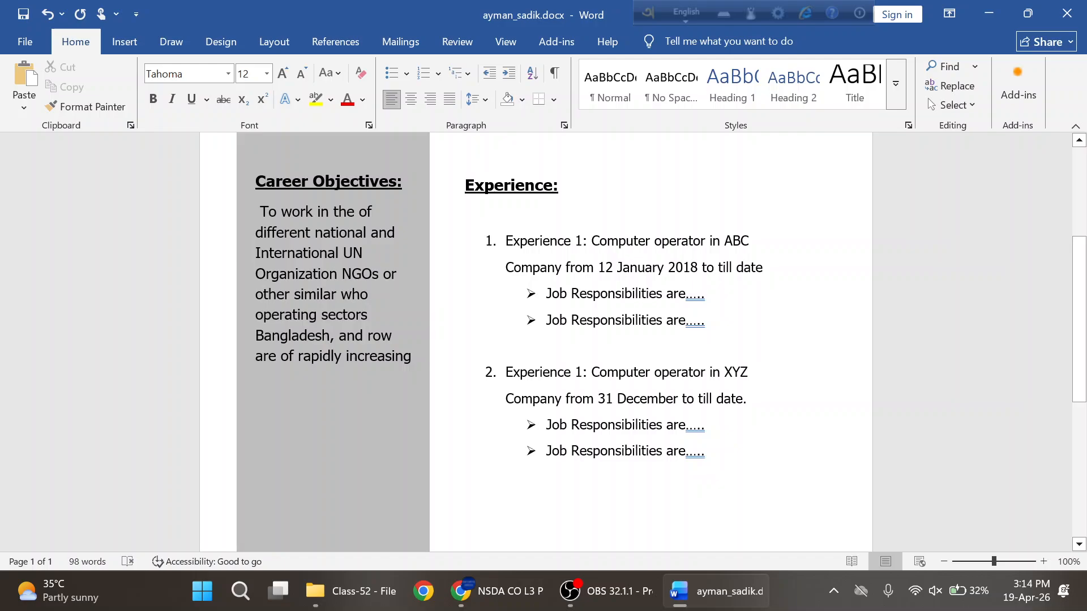
key("alt+Tab")
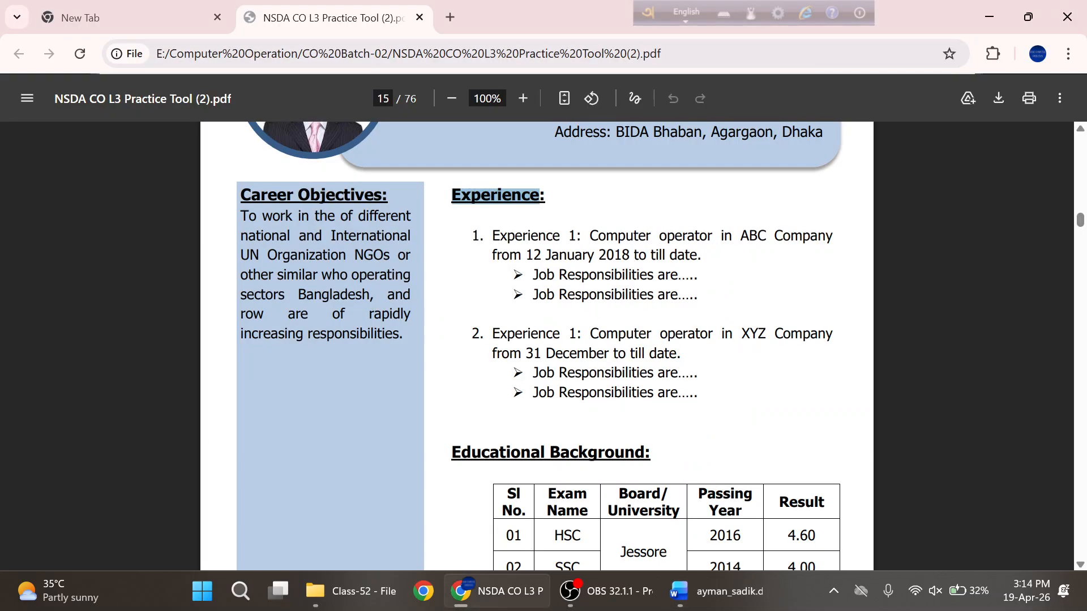
left_click_drag(540, 195, 547, 195)
scroll(535, 340, "down", 3)
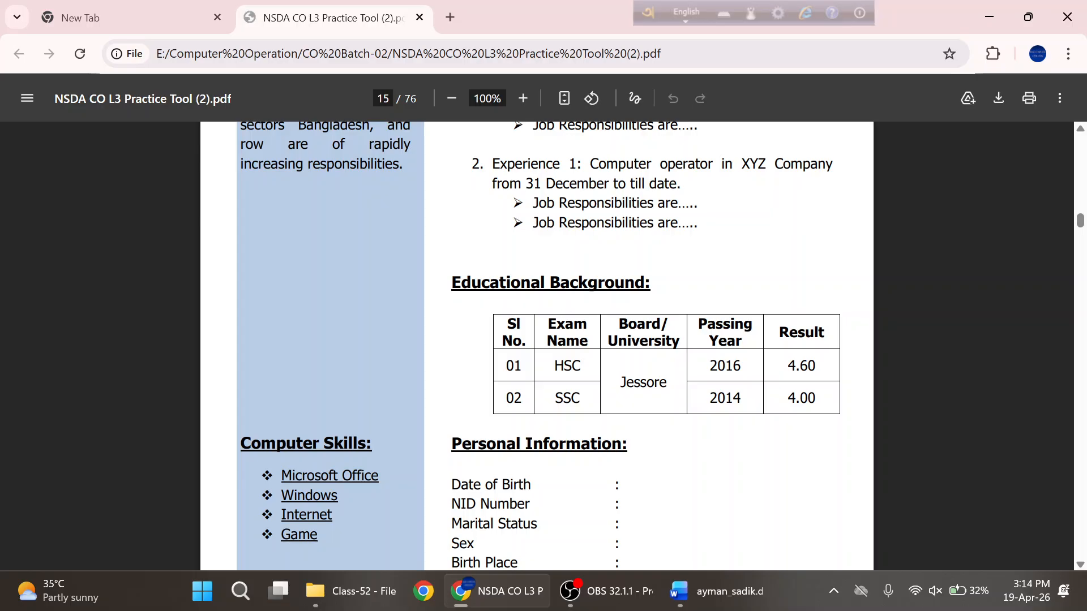
left_click_drag(651, 283, 452, 283)
key("ctrl+c")
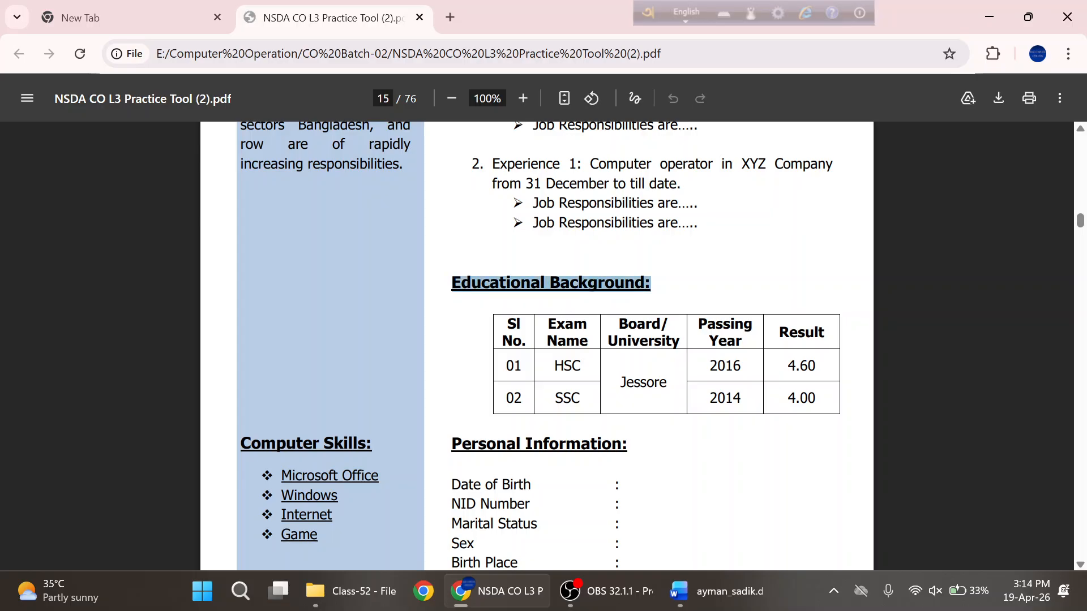
key("alt+Tab")
scroll(445, 292, "down", 4)
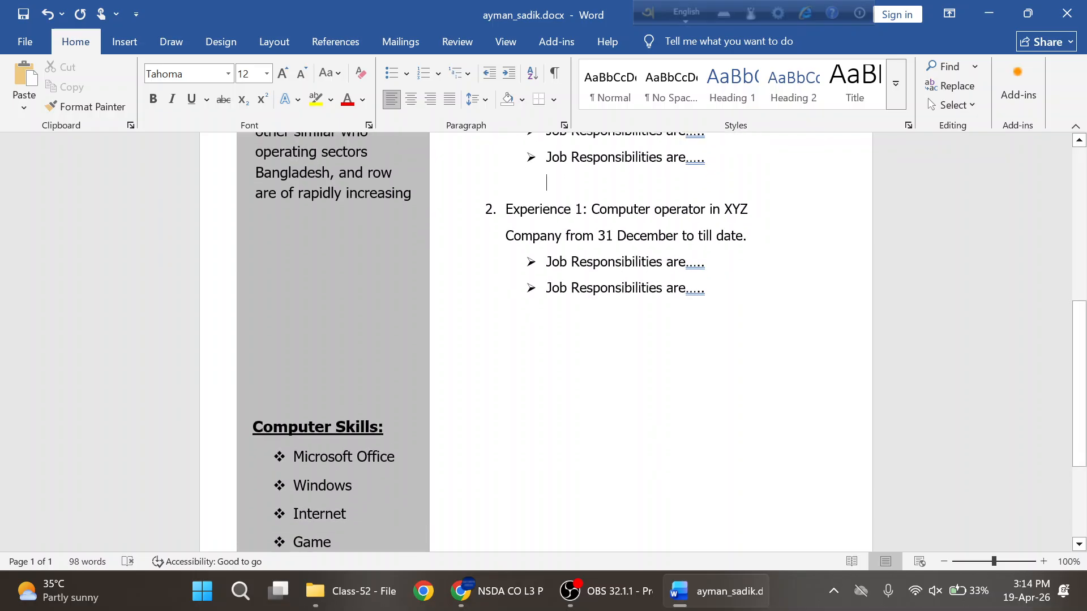
- Paste 'Educational Background:' below the jobs list and make it bold
left_click(465, 398)
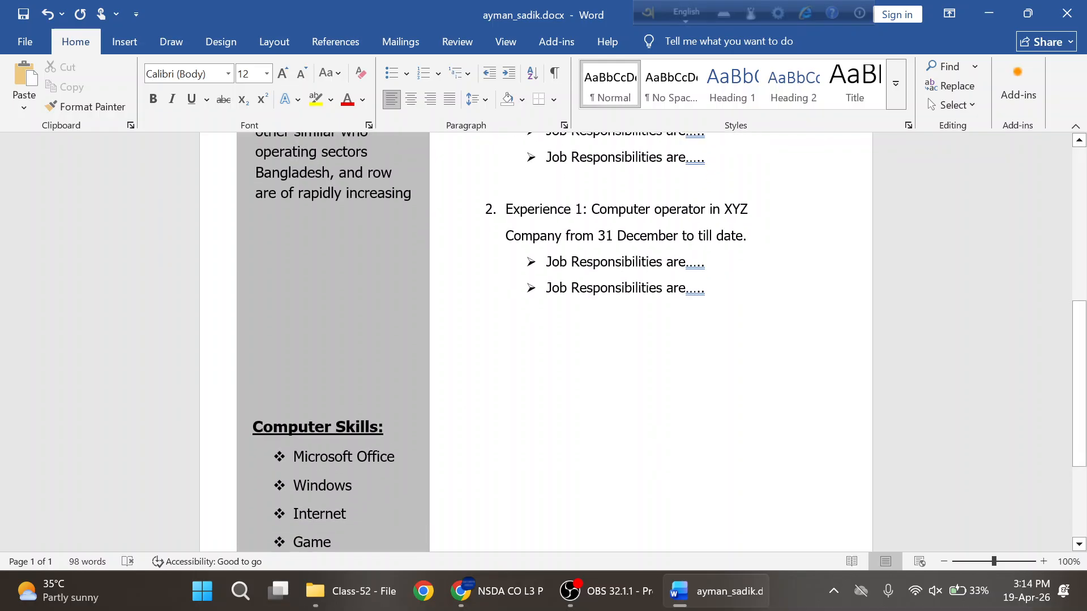
key("ctrl+v")
key("ctrl+shift+Left")
key("ctrl+shift+Left")
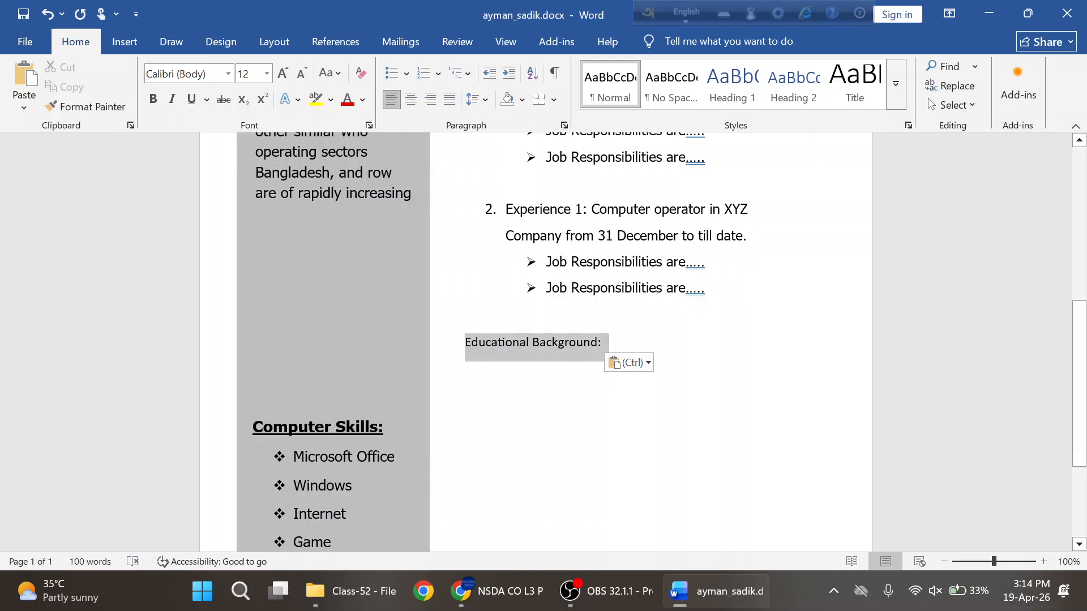
left_click_drag(493, 345, 474, 346)
left_click(485, 309)
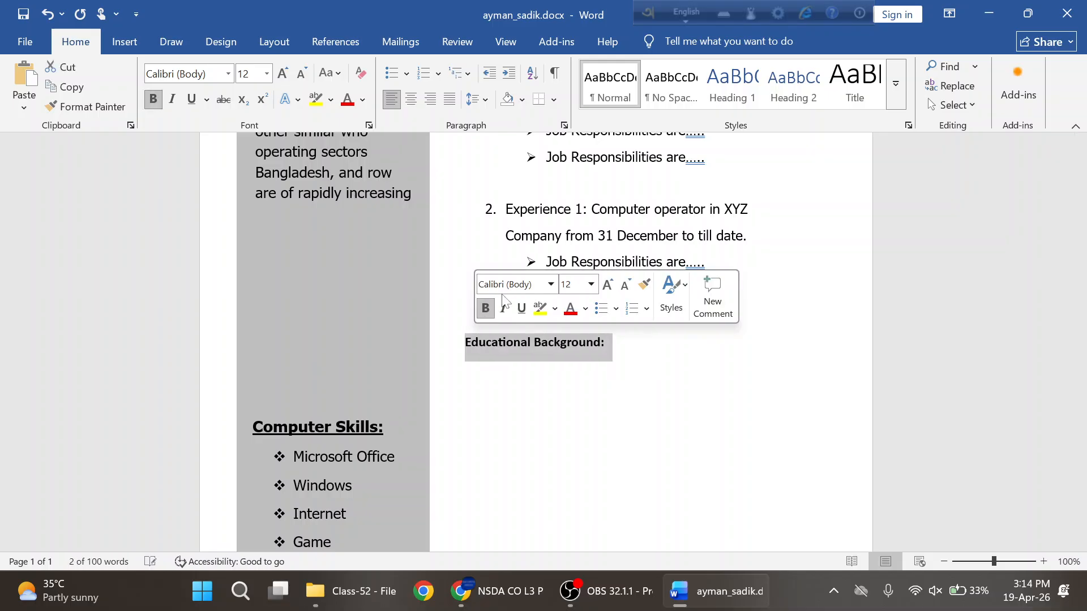
- Set the Educational Background heading to Tahoma 14 pt
left_click(509, 284)
type("Tahoma")
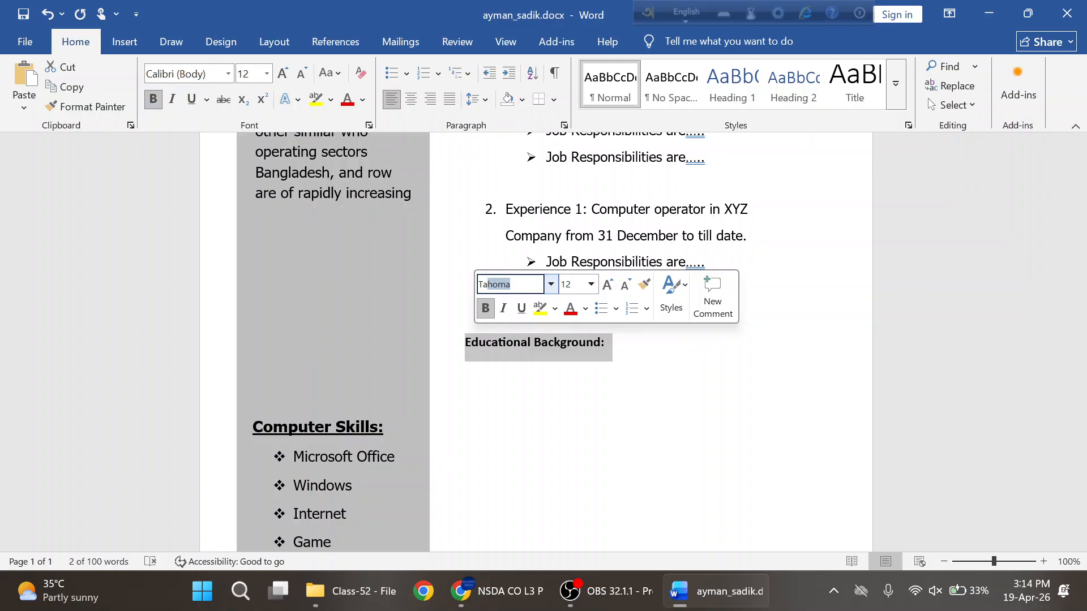
key("Return")
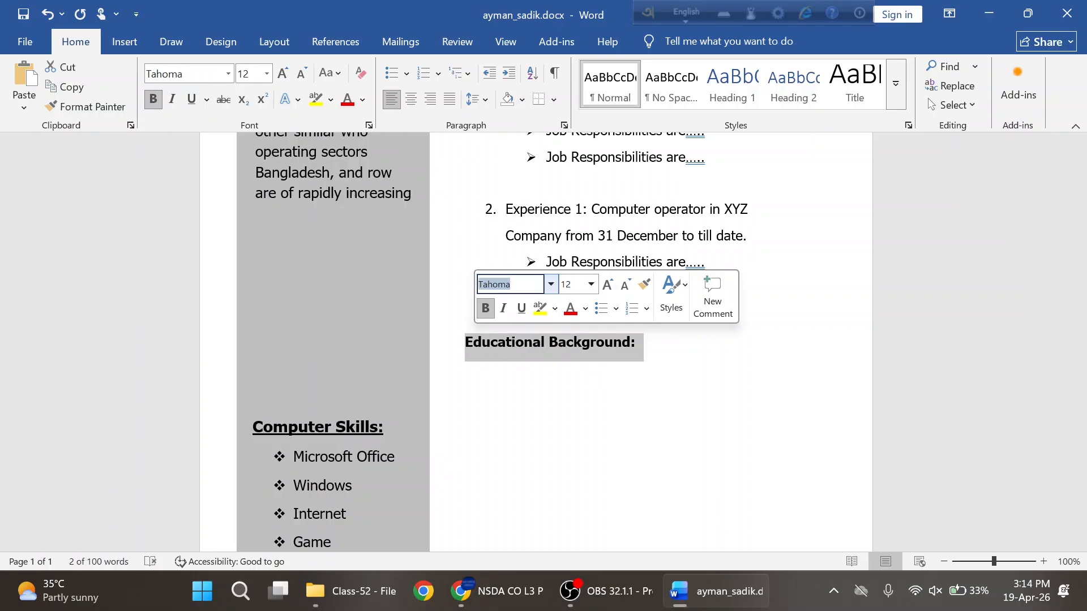
left_click(571, 284)
type("14")
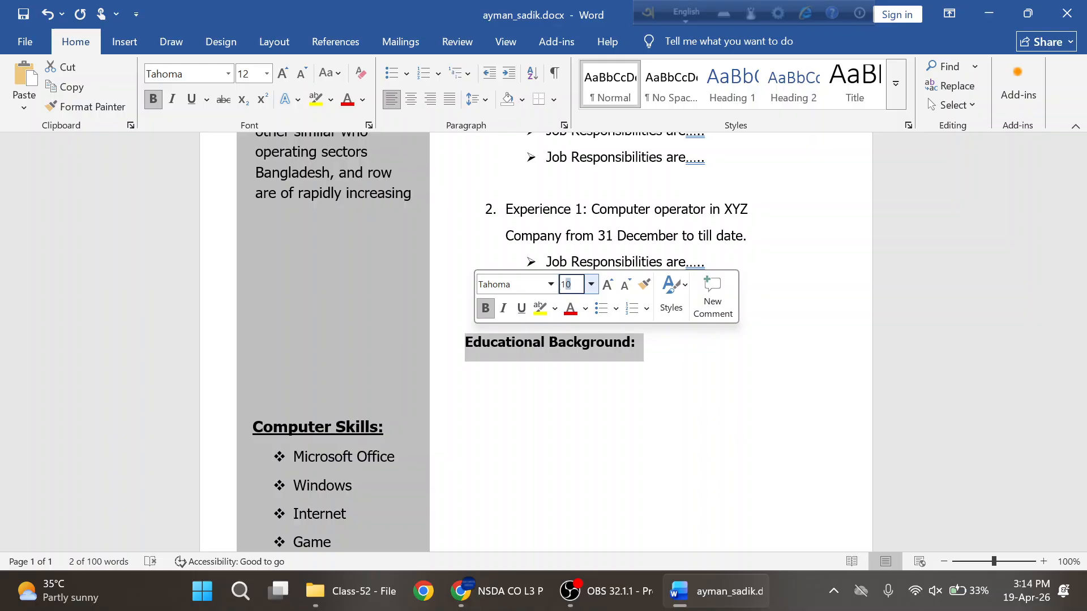
key("Return")
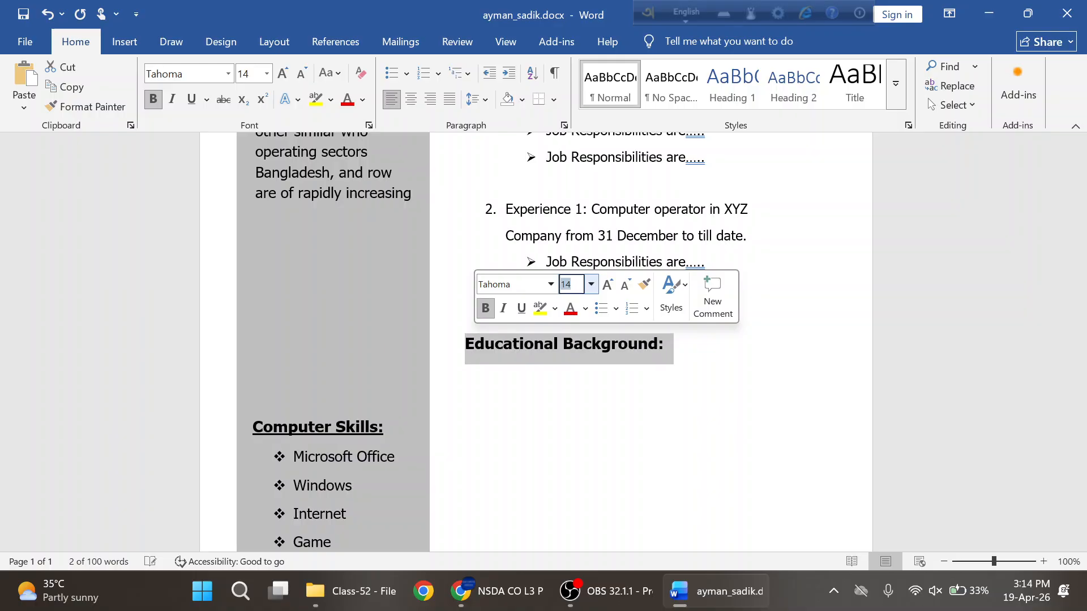
left_click(653, 355)
- Show Word's Insert tab and check the education table in the reference PDF
key("alt+Tab")
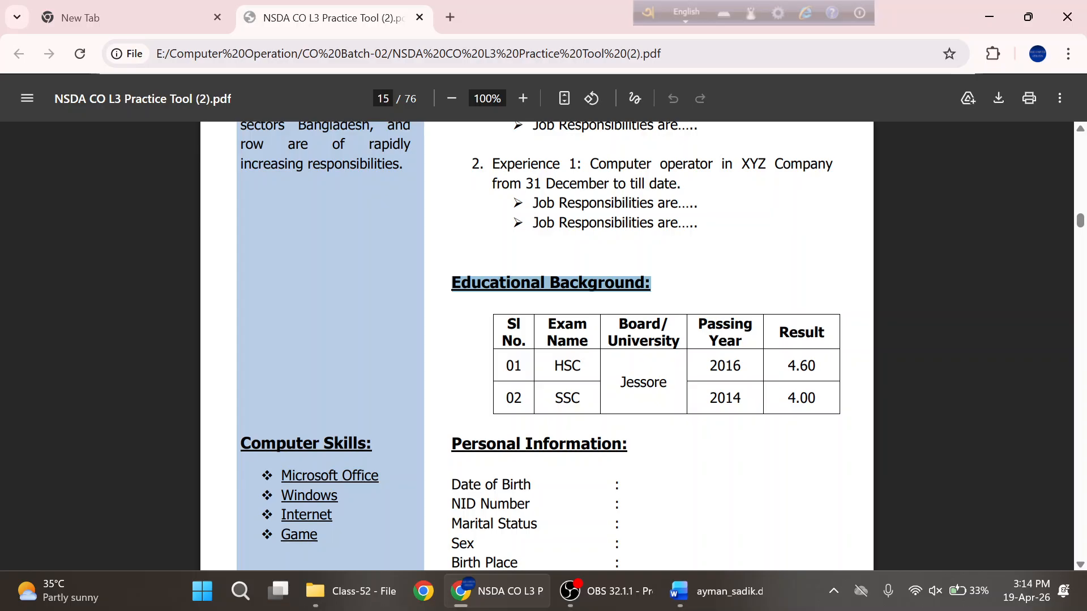
left_click(653, 355)
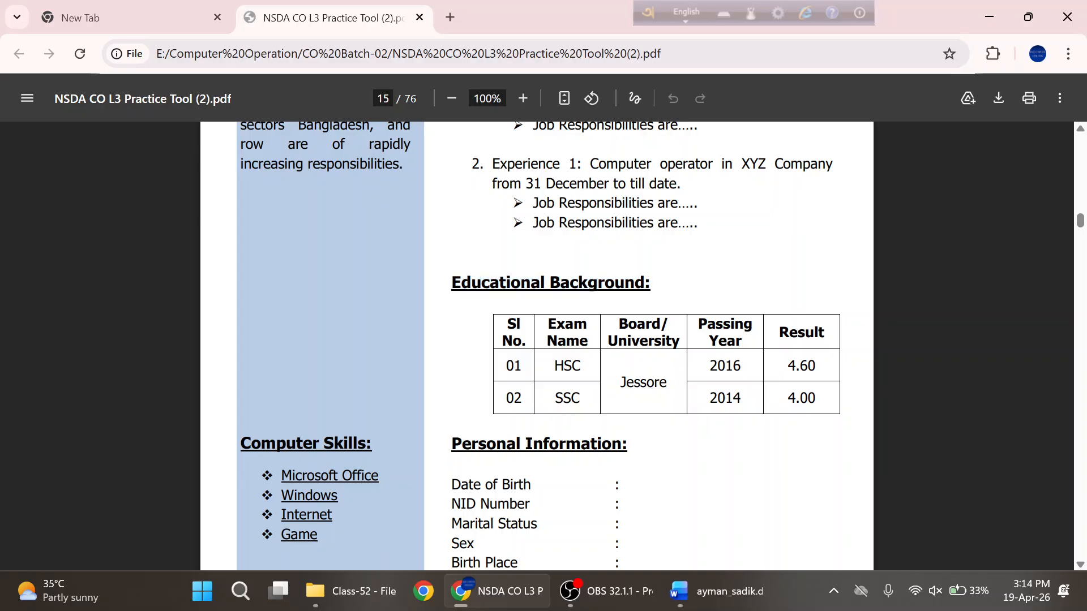
key("alt+Tab")
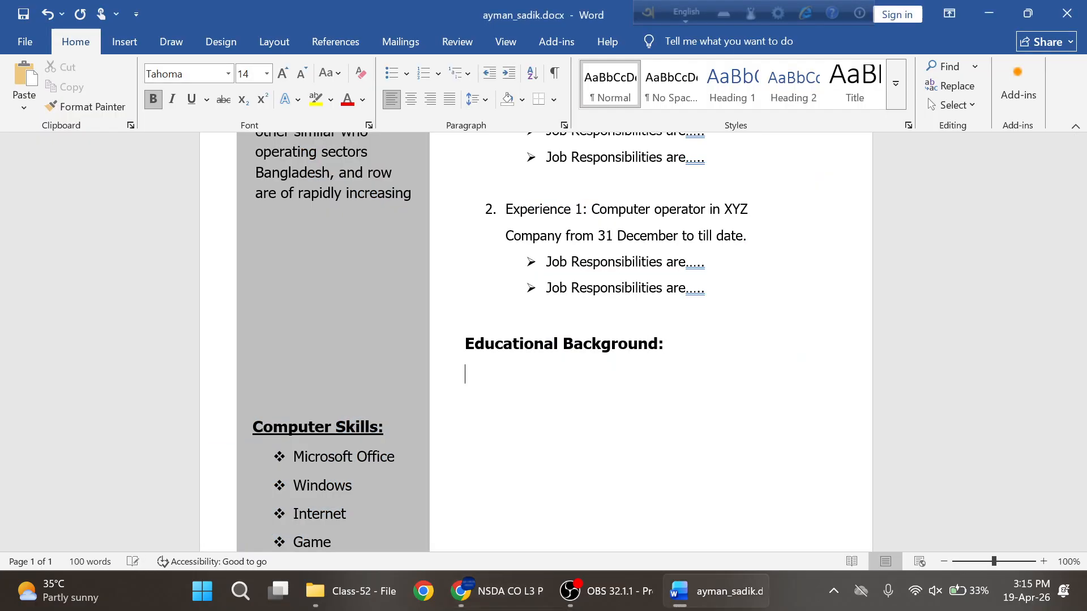
left_click(137, 50)
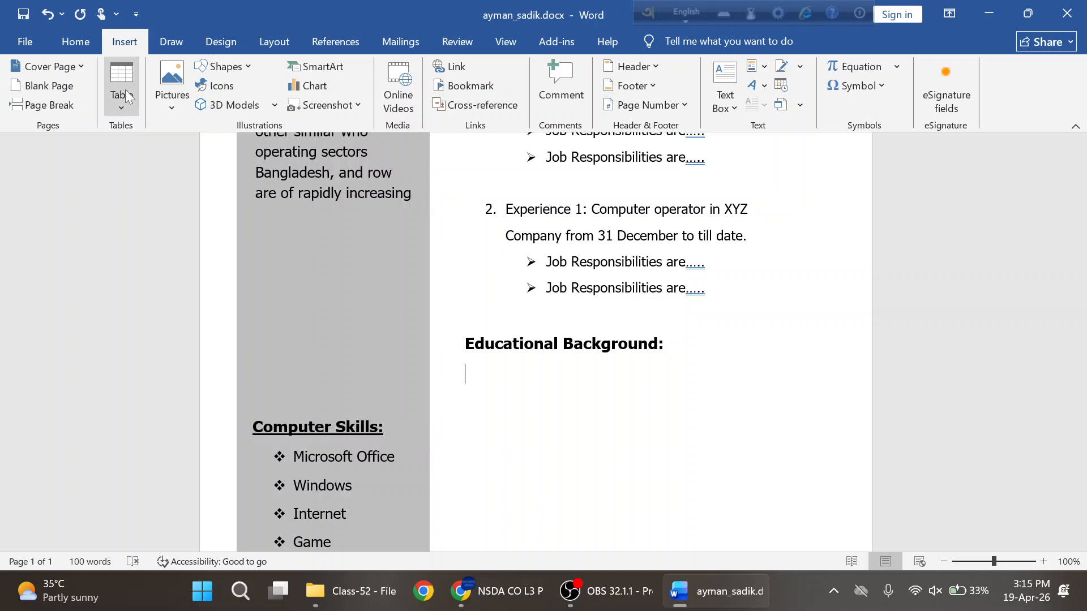
key("alt+Tab")
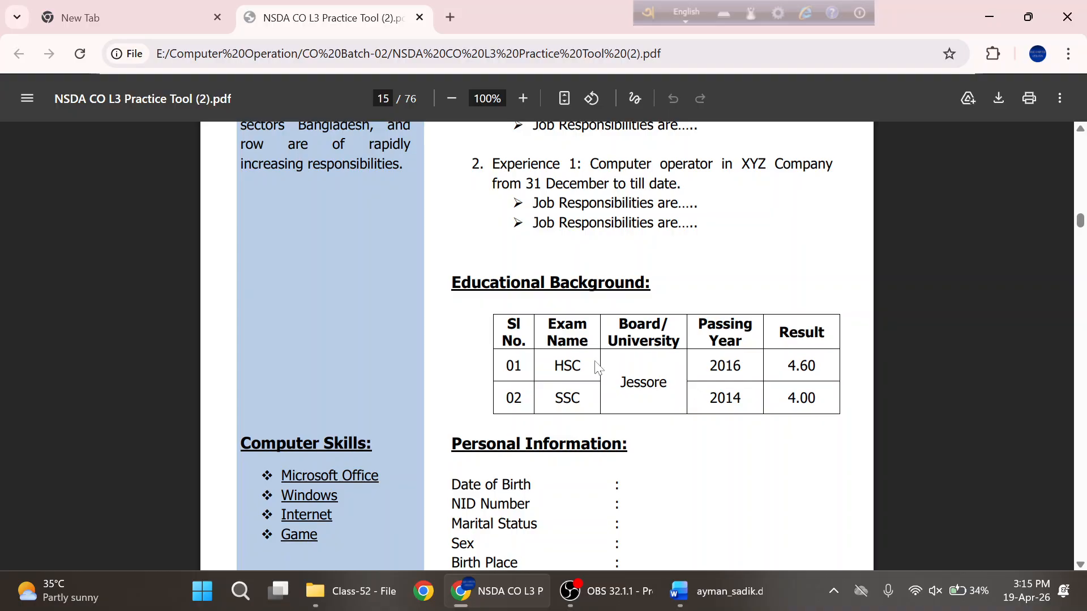
- Insert a 5-column by 3-row table under Educational Background, modelled on the PDF's education table
left_click_drag(502, 341, 754, 341)
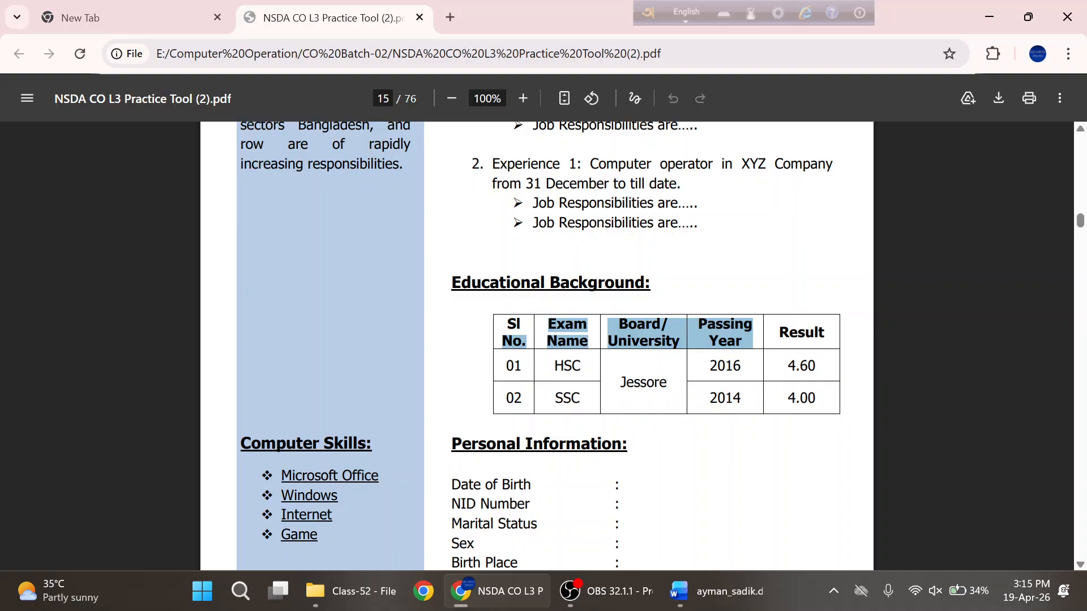
left_click_drag(504, 367, 744, 369)
left_click_drag(503, 399, 745, 399)
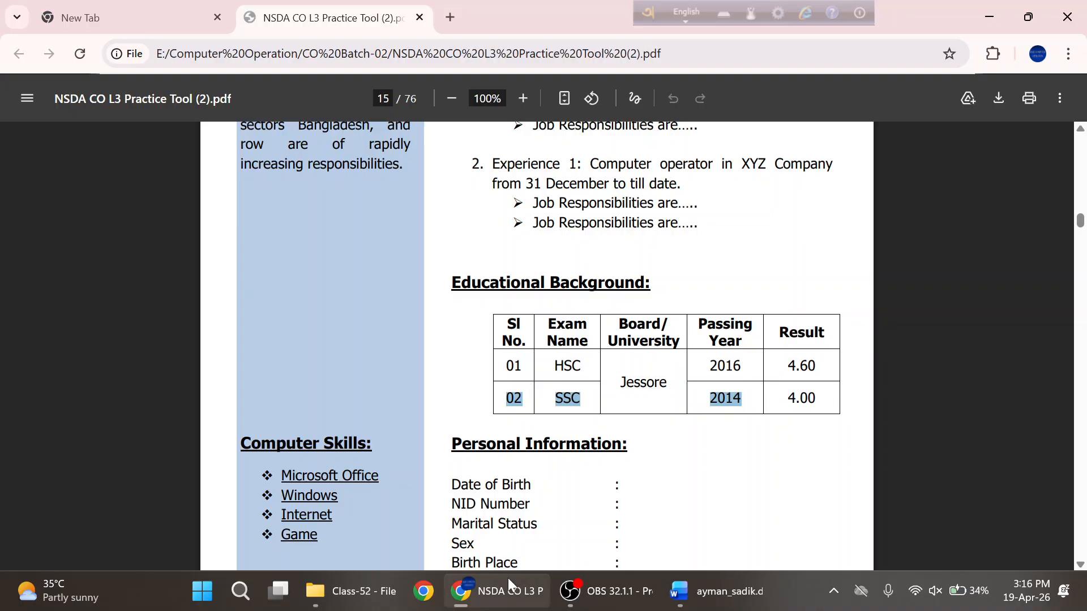
left_click(716, 591)
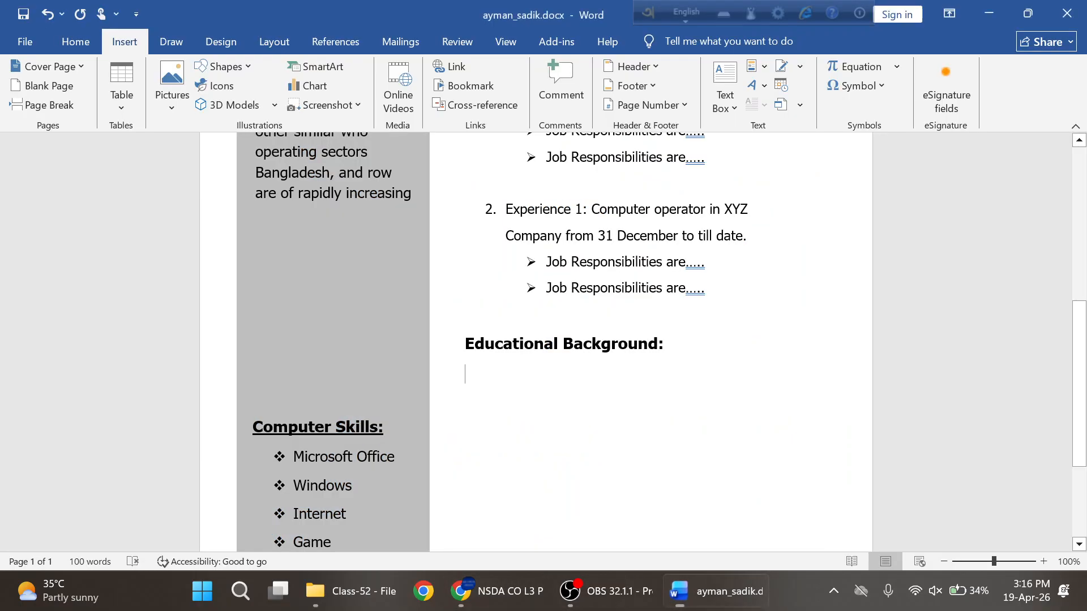
left_click(127, 106)
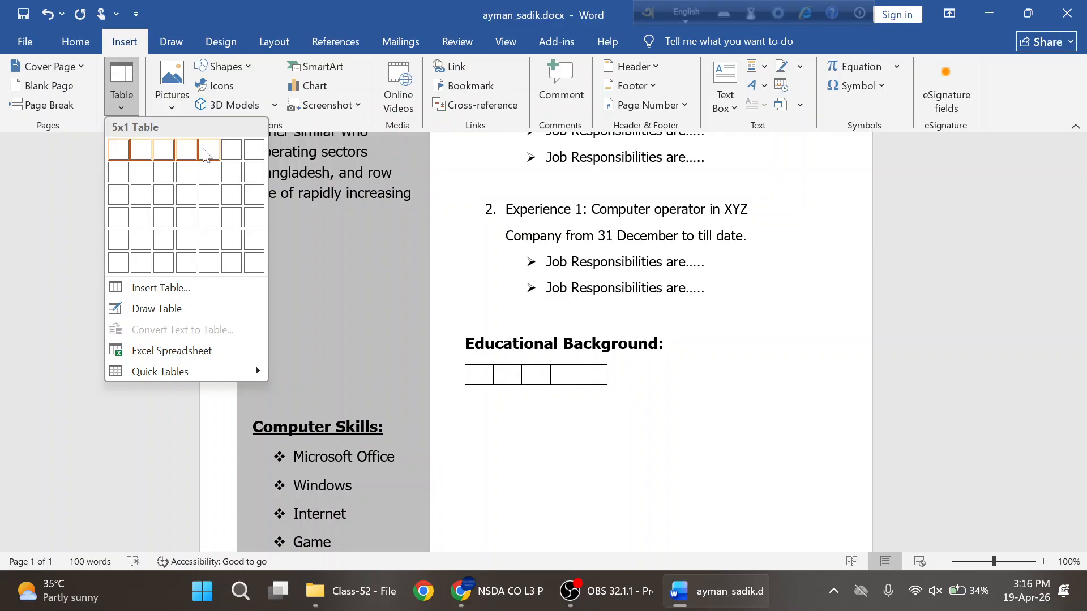
left_click(208, 198)
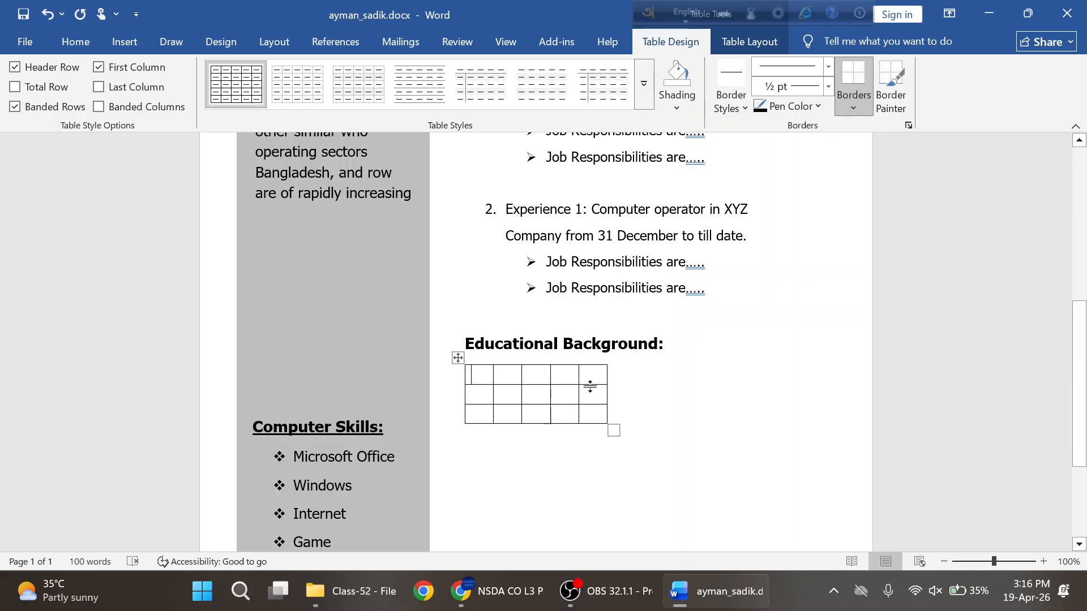
- Type SI and Exam Name into the first two header cells
key("alt+Tab")
key("alt+Tab")
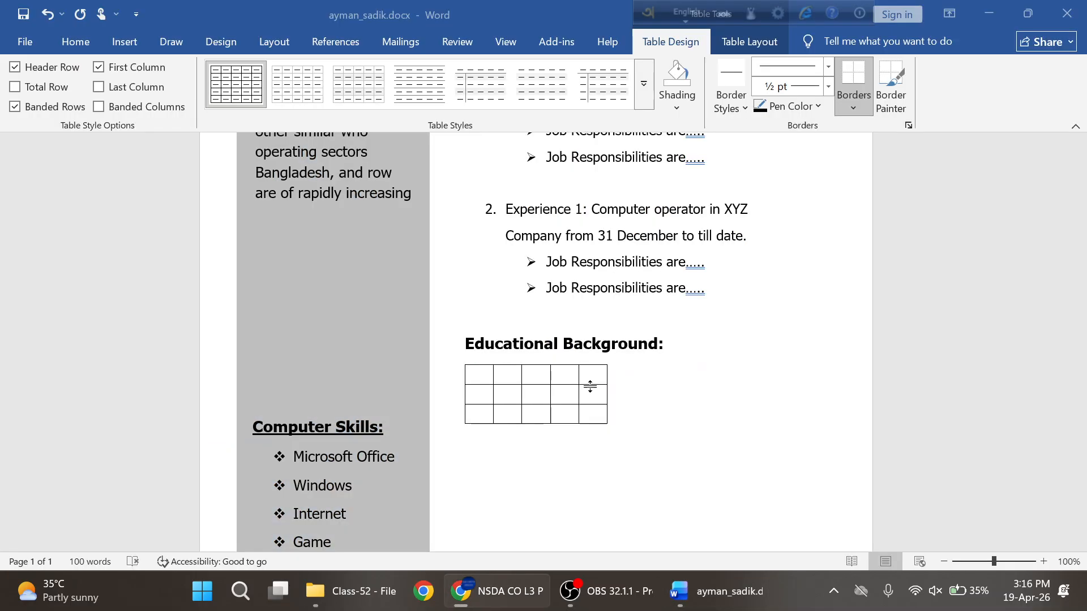
type("SI")
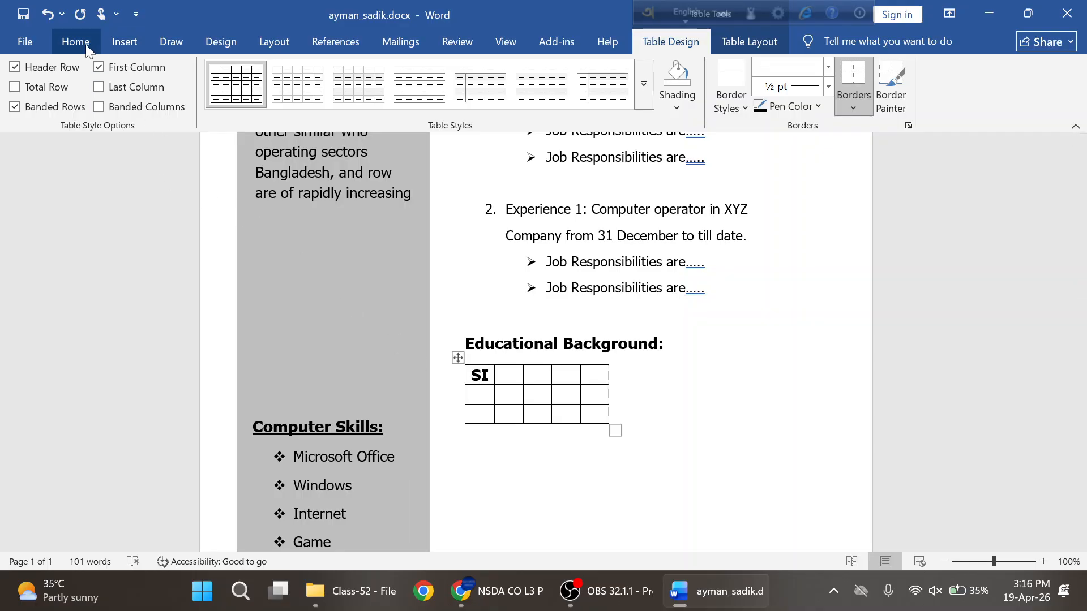
key("alt+Tab")
key("alt+Tab")
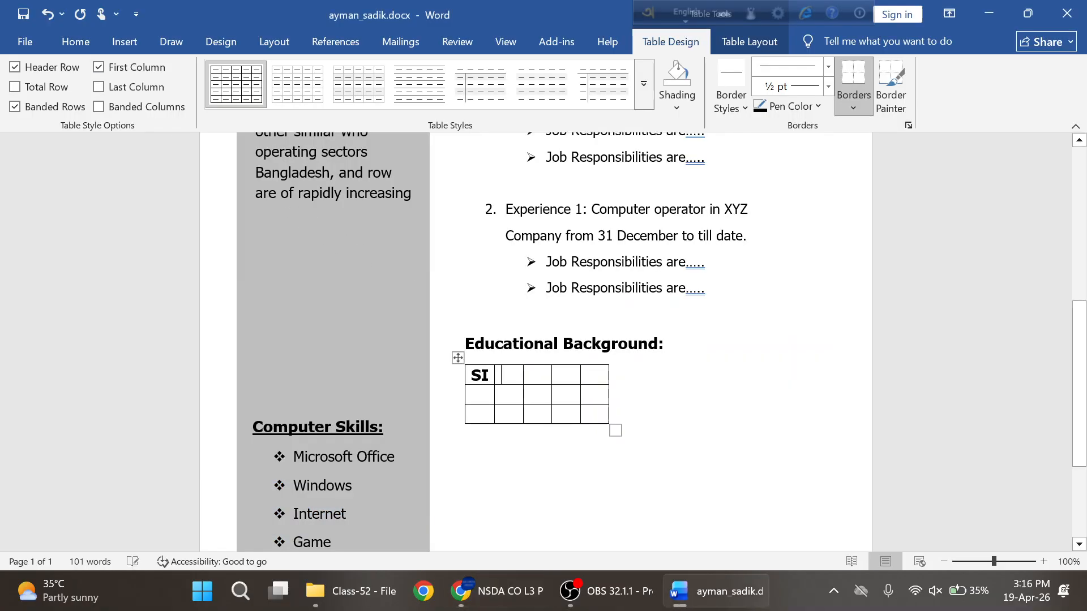
key("alt+Tab")
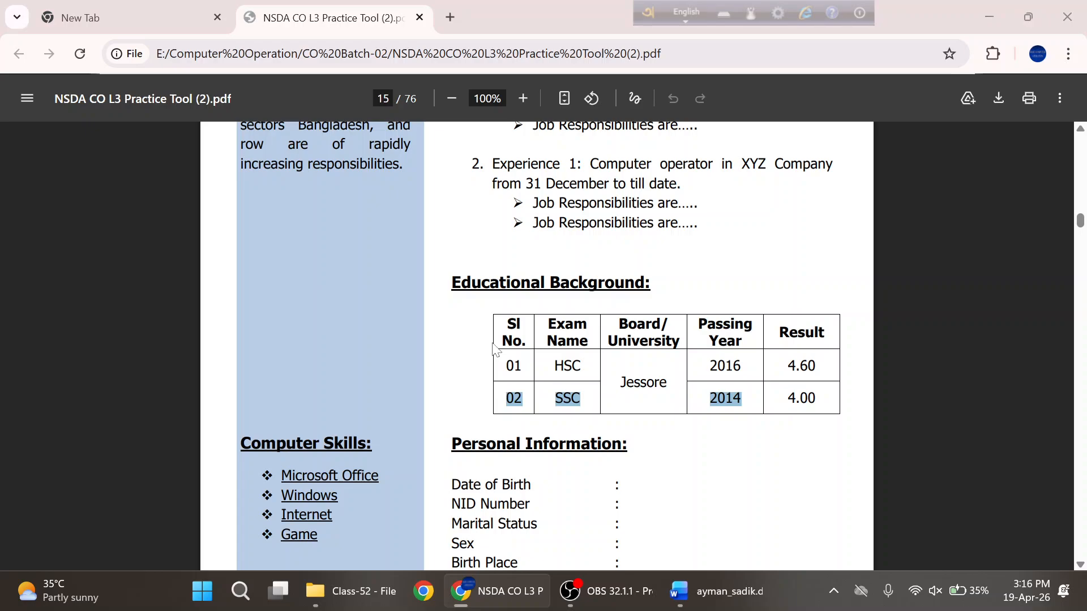
key("alt+Tab")
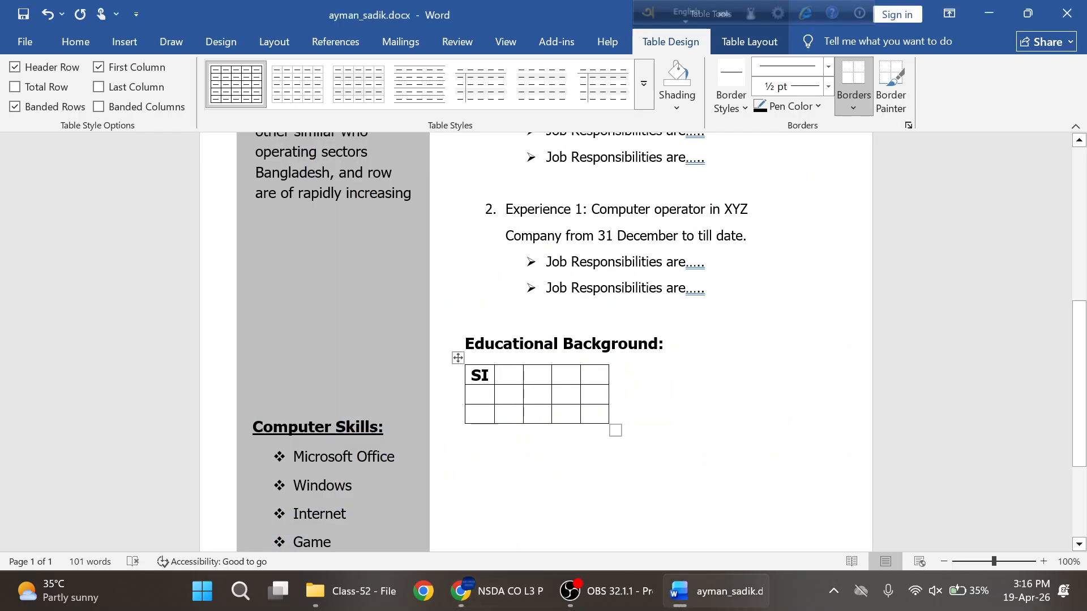
key("Tab")
type("Exa")
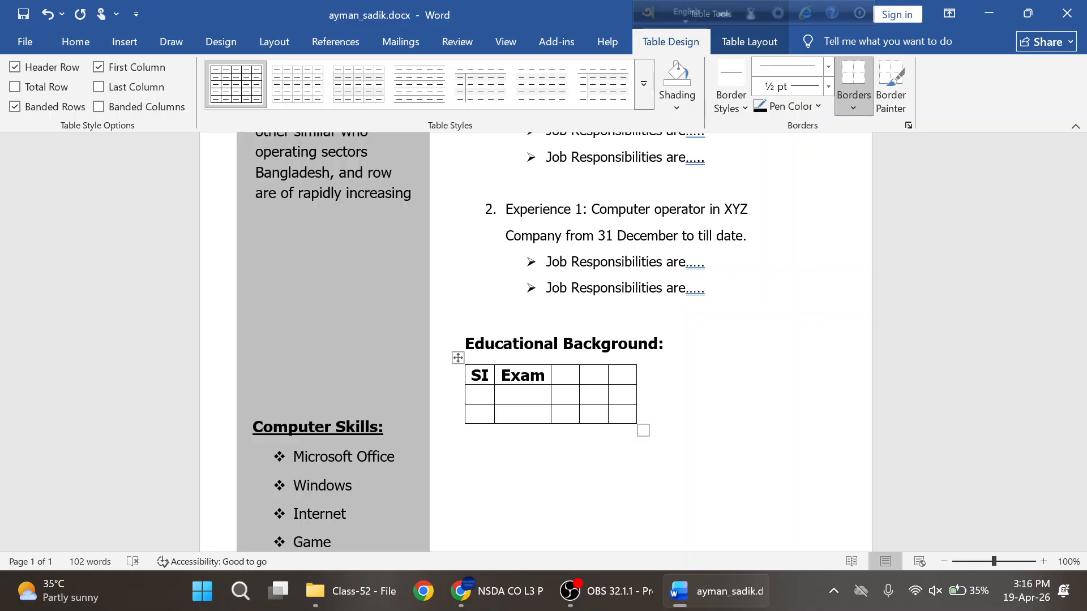
key("alt+Tab")
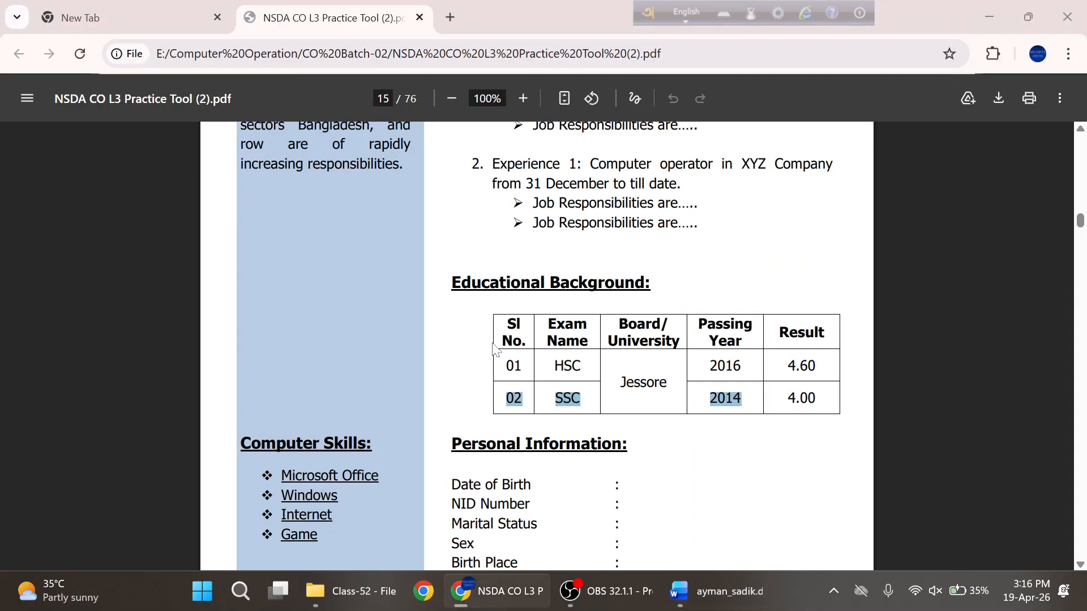
key("alt+Tab")
type("name")
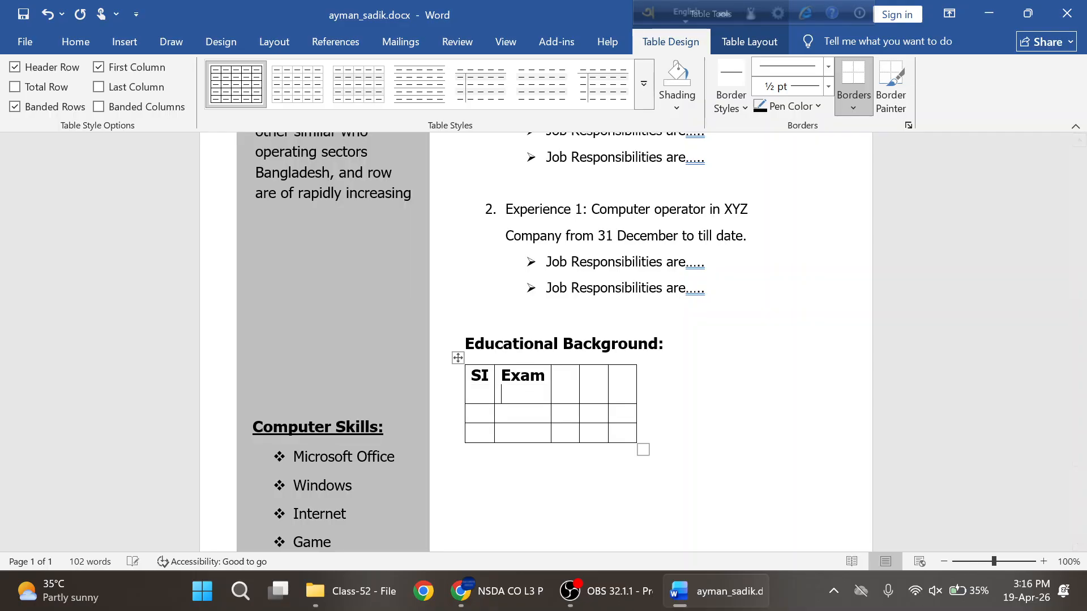
- Enter Board/ University on two lines in the third header cell and begin Passing Year in the fourth
key("Tab")
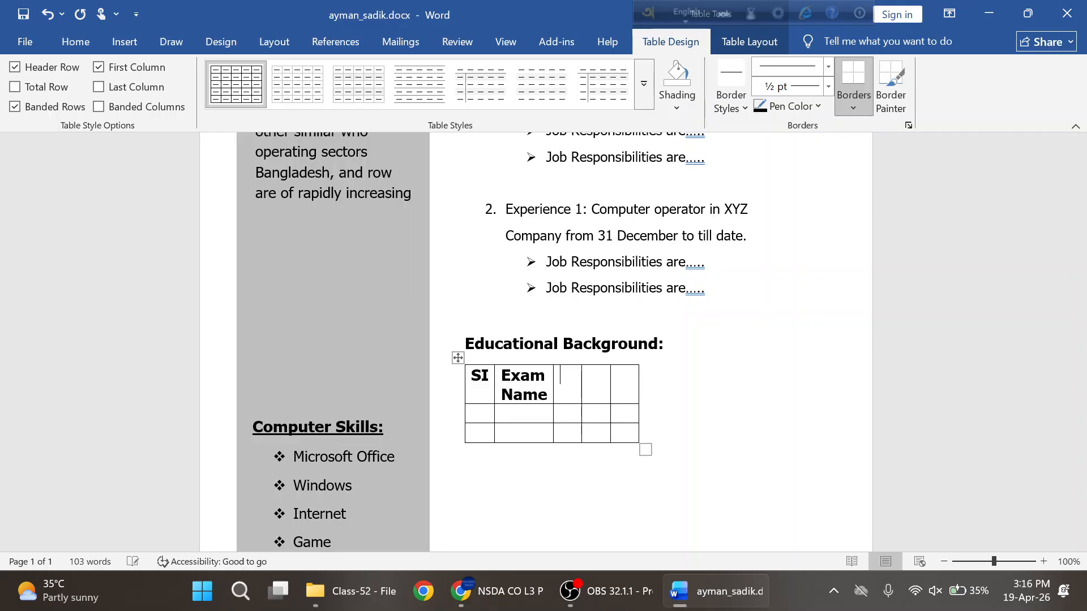
key("alt+Tab")
key("alt+Tab")
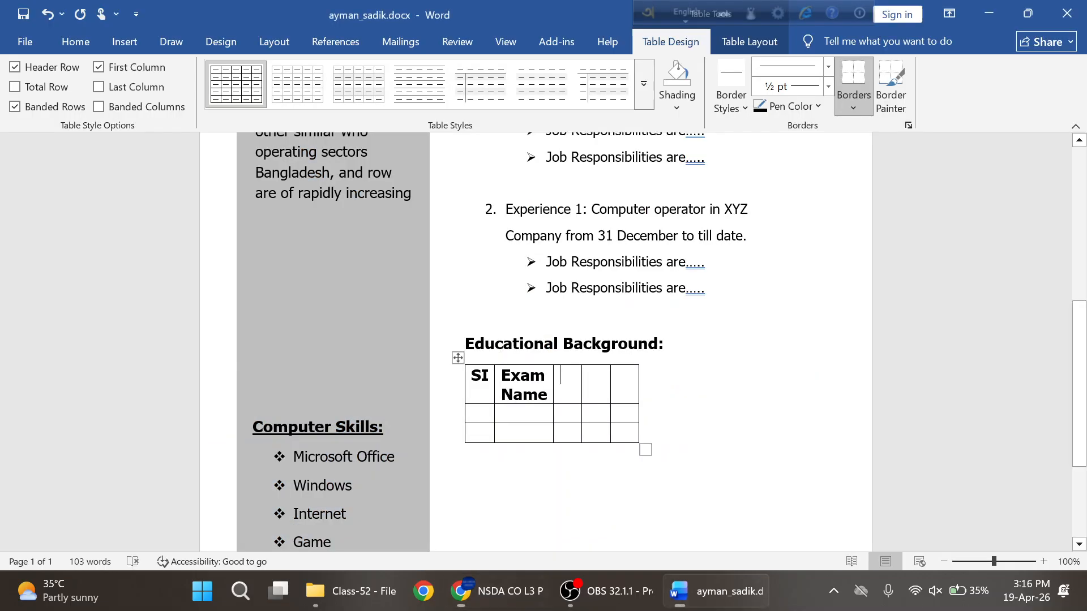
type("Board")
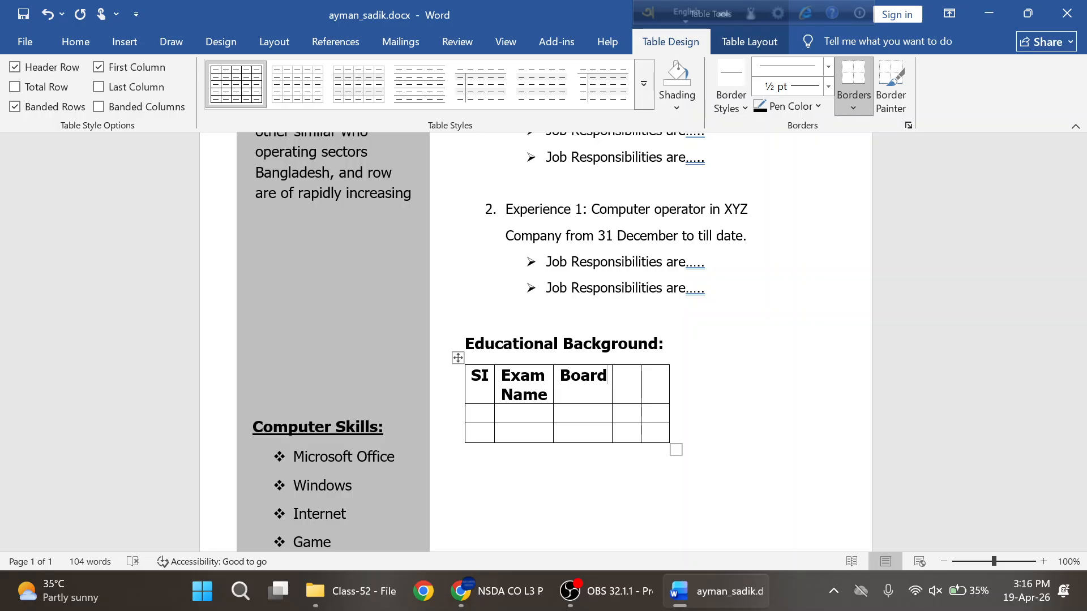
type(";")
key("BackSpace")
type("/")
key("Return")
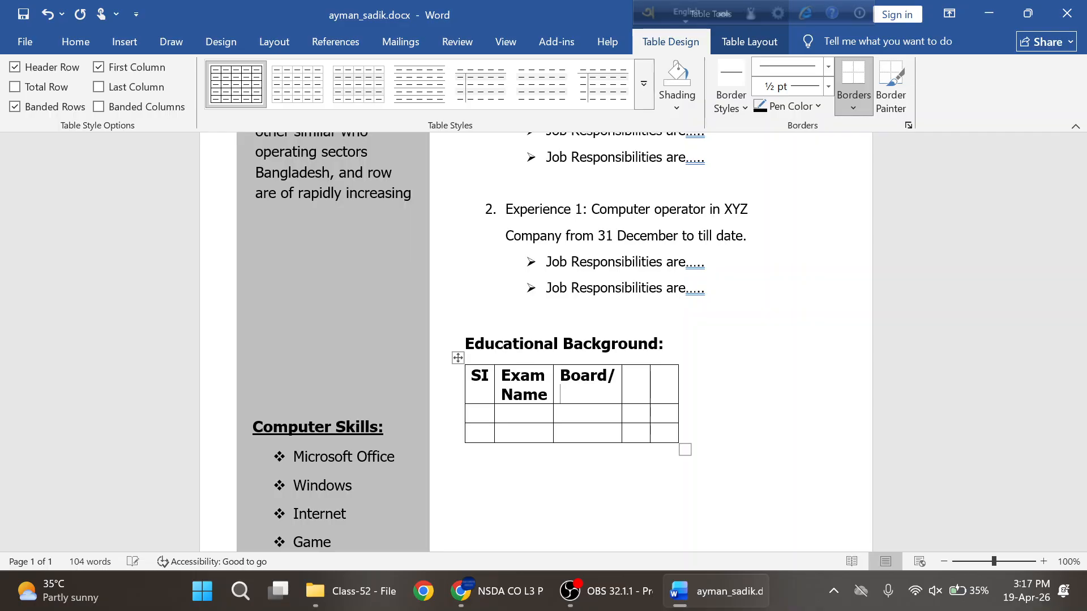
type("Univers")
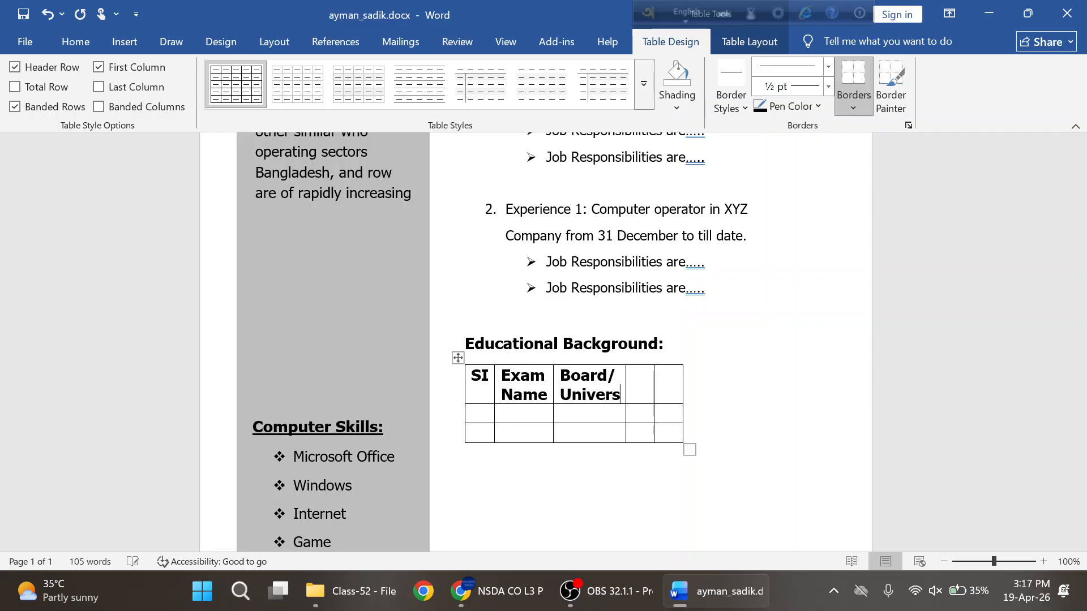
type("ity")
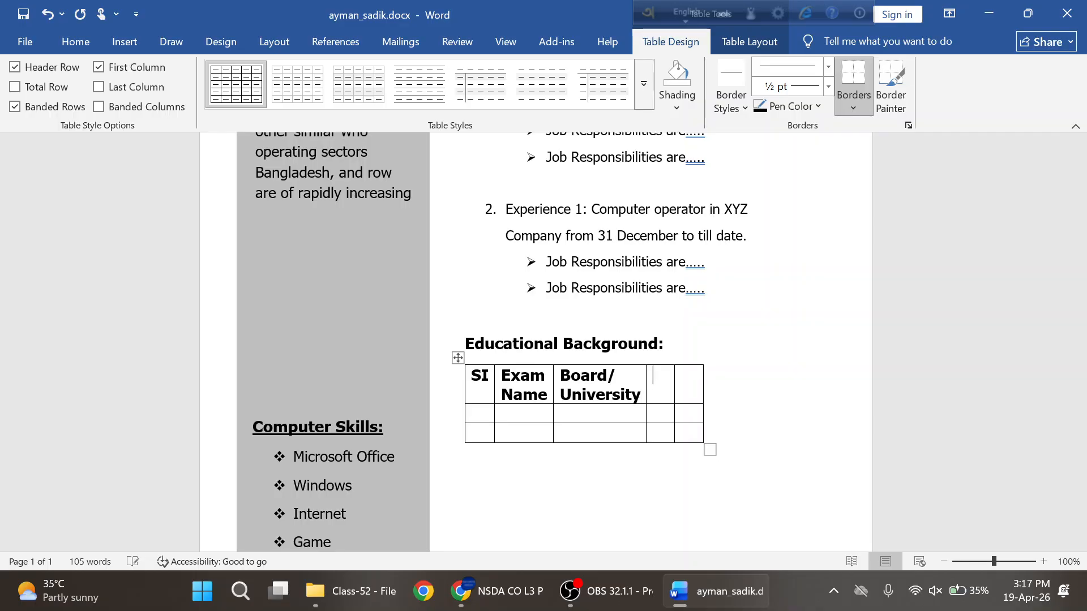
key("alt+Tab")
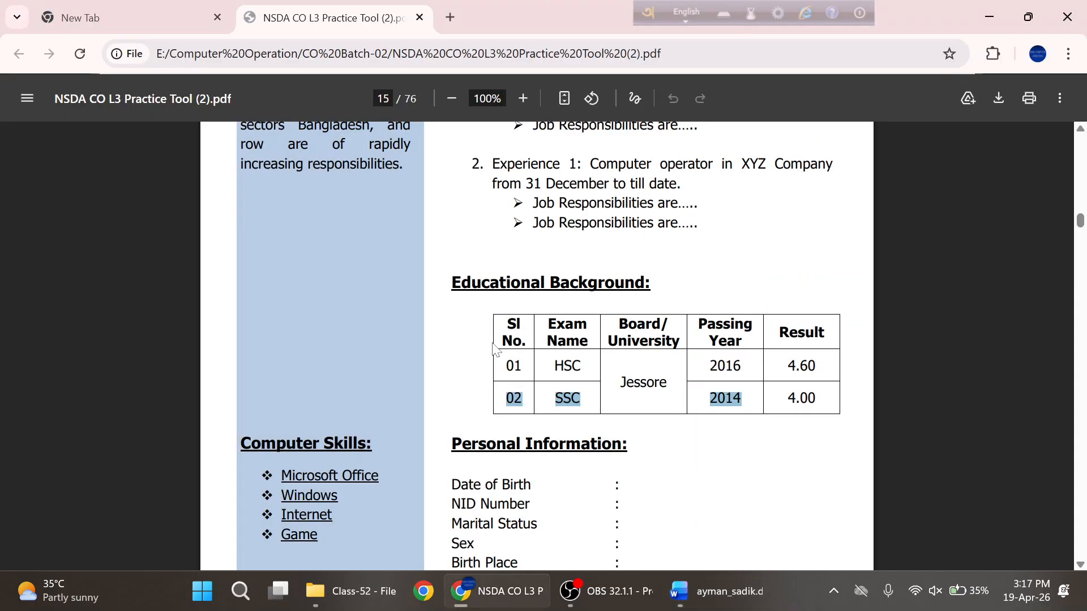
key("alt+Tab")
type("Pa")
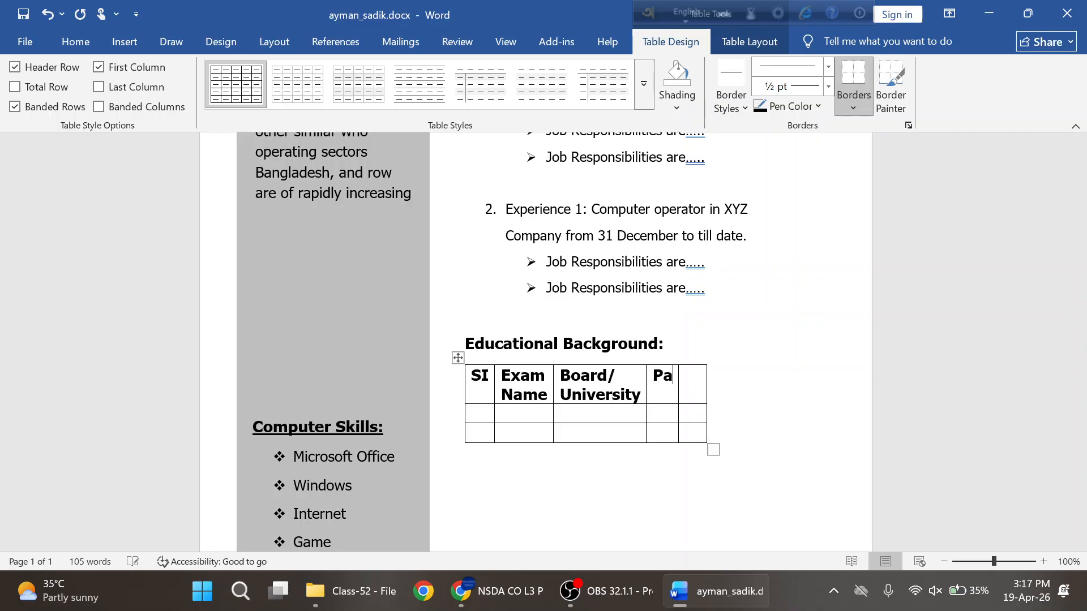
type("ssing")
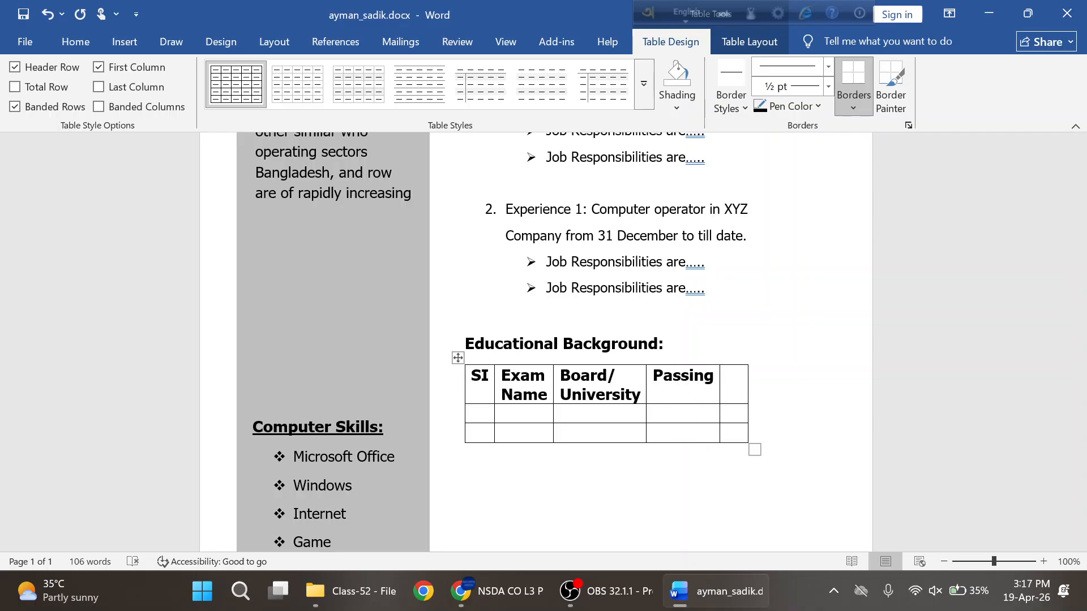
type(" Year")
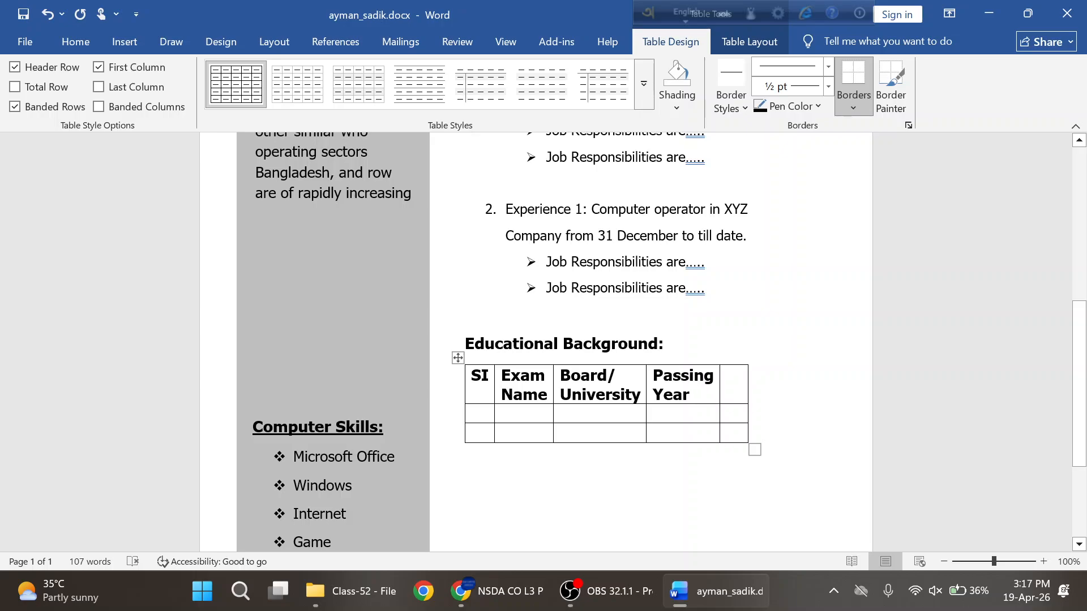
- Add Result as the fifth heading after Passing Year
left_click(75, 41)
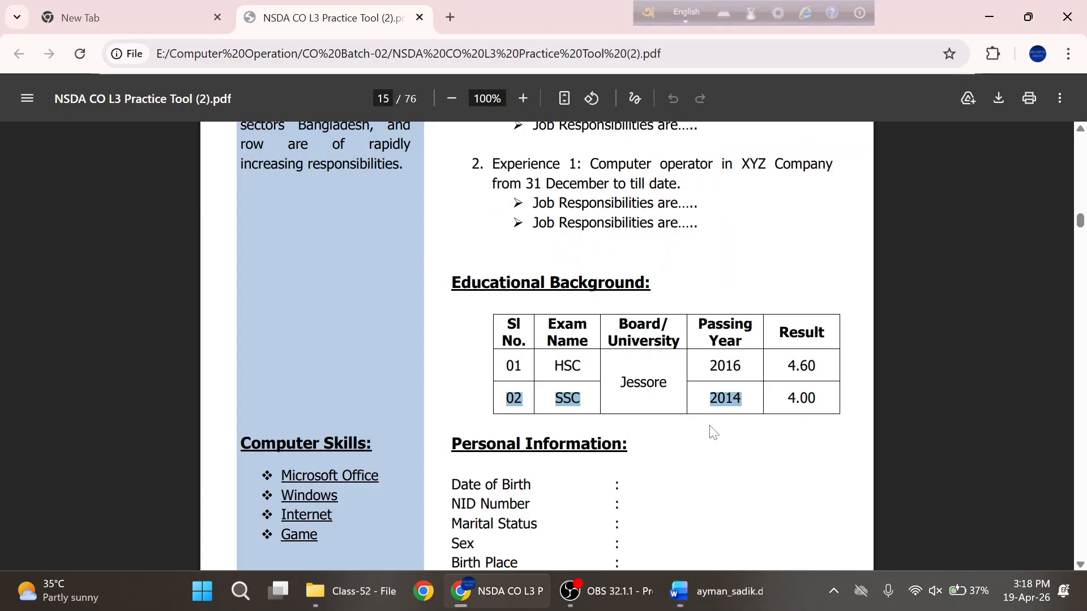
key("alt+Tab")
key("alt+Tab")
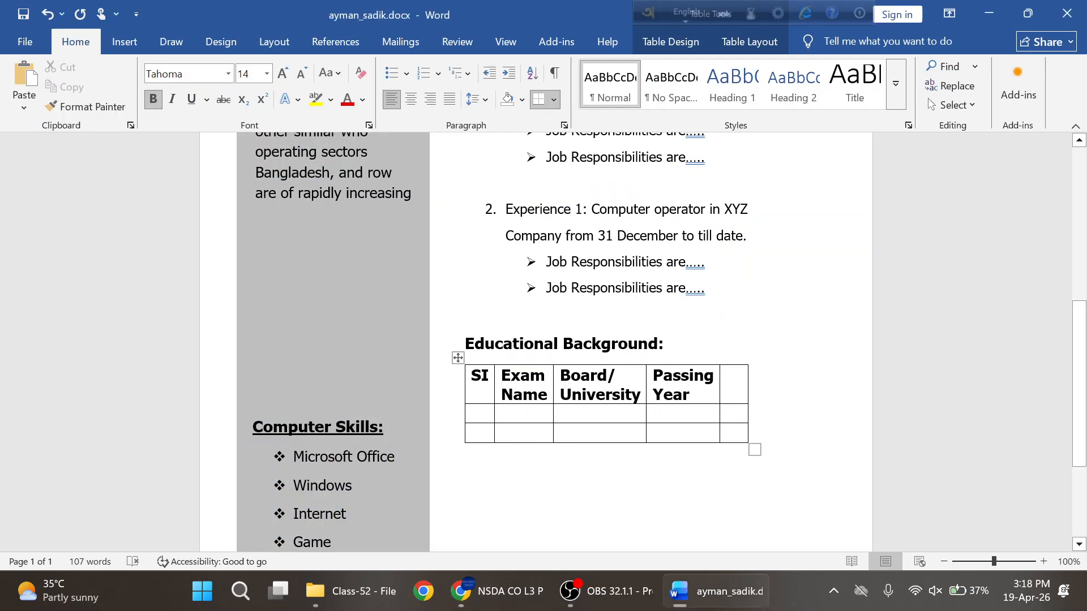
type("Result")
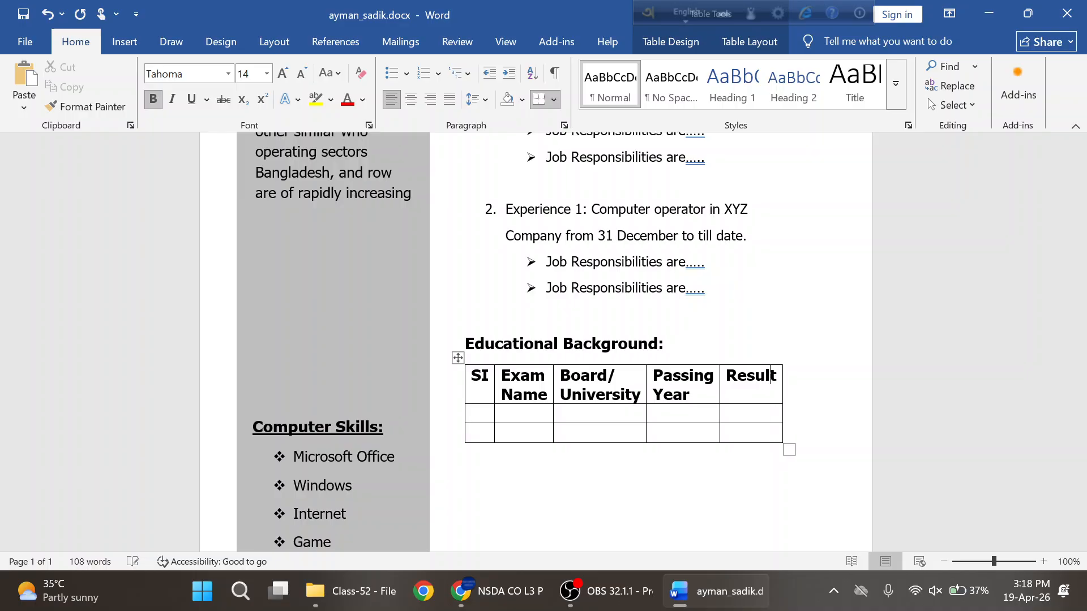
key("Return")
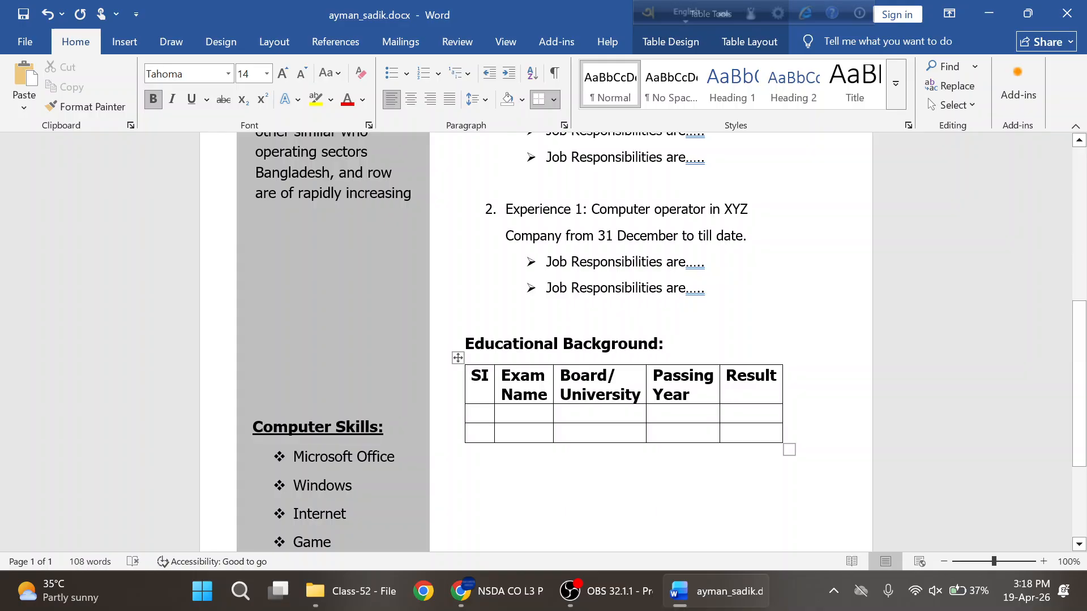
- Delete the stray 'fghfhf' text so the SI data cell is empty again
type("fghfhf")
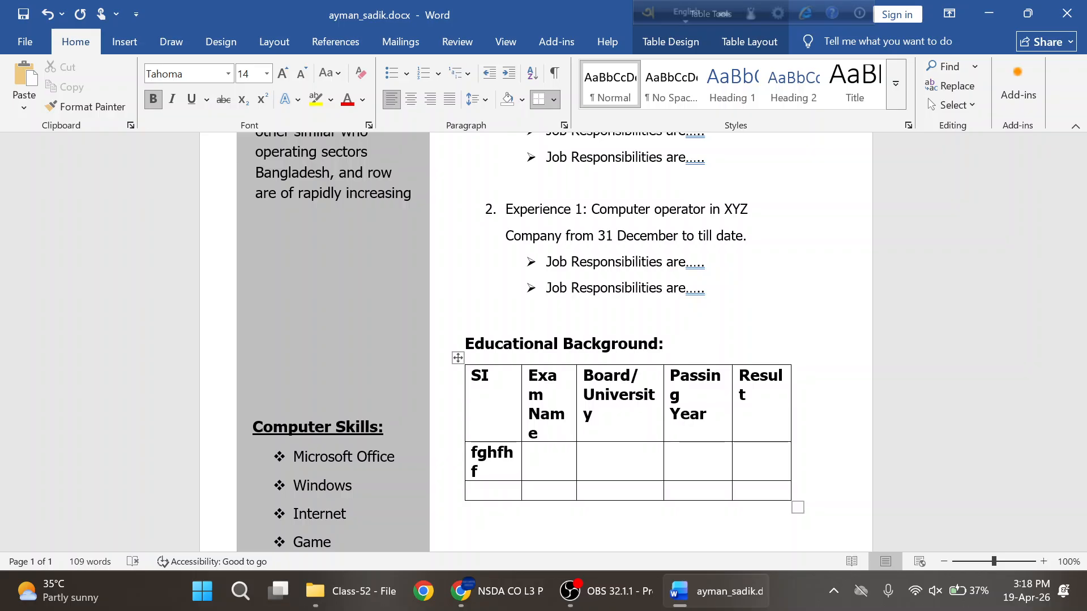
key("BackSpace")
key("BackSpace")
key("BackSpace")
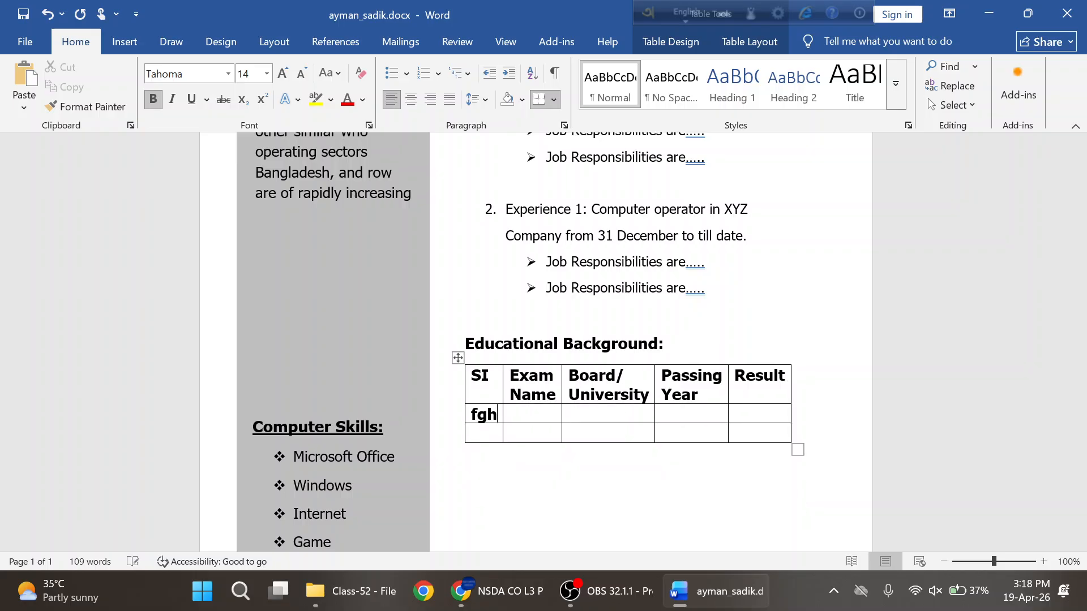
key("BackSpace")
key("BackSpace")
key("BackSpace")
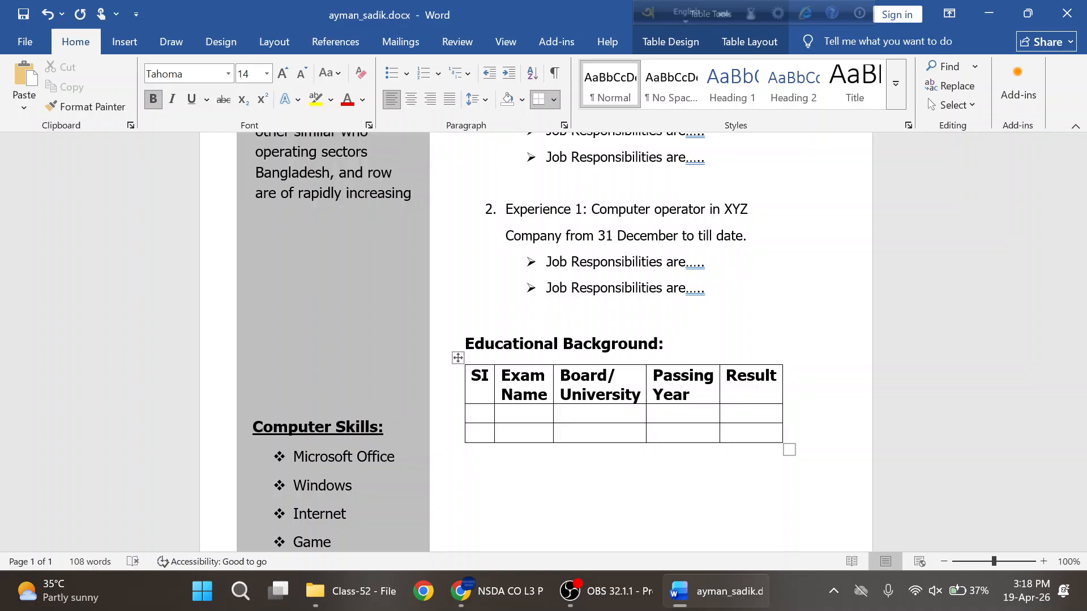
key("alt+Tab")
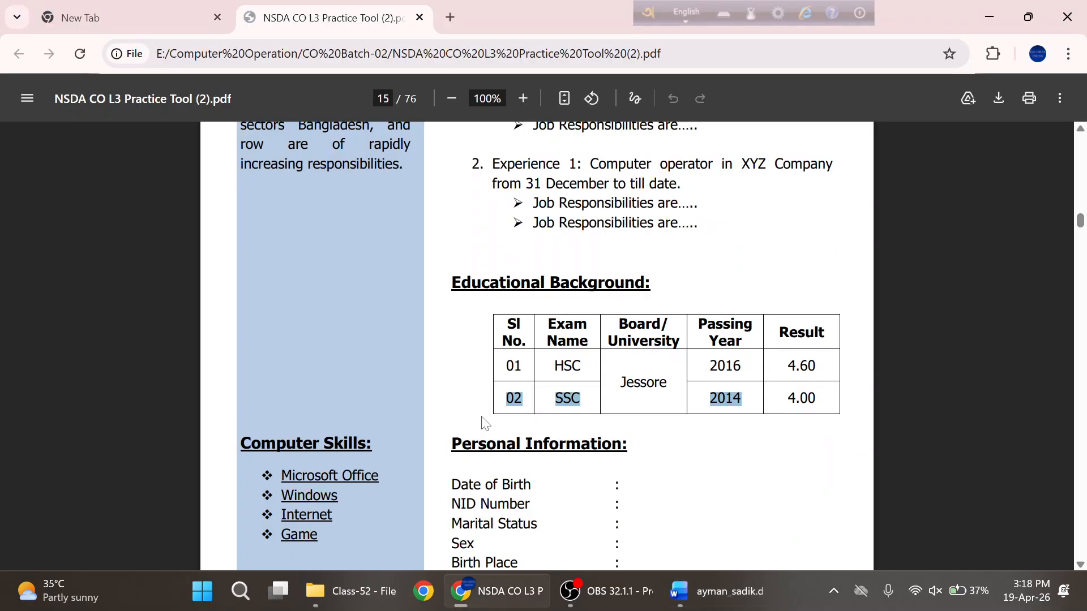
key("alt+Tab")
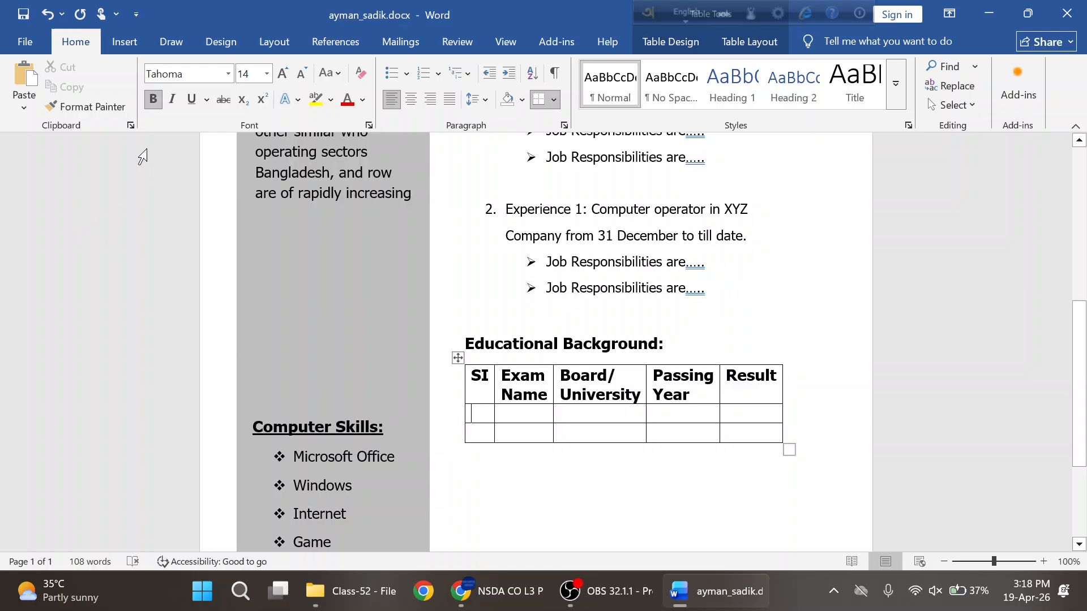
- Enter 01 and HSC in the first data row as non-bold text
left_click(153, 103)
type("01")
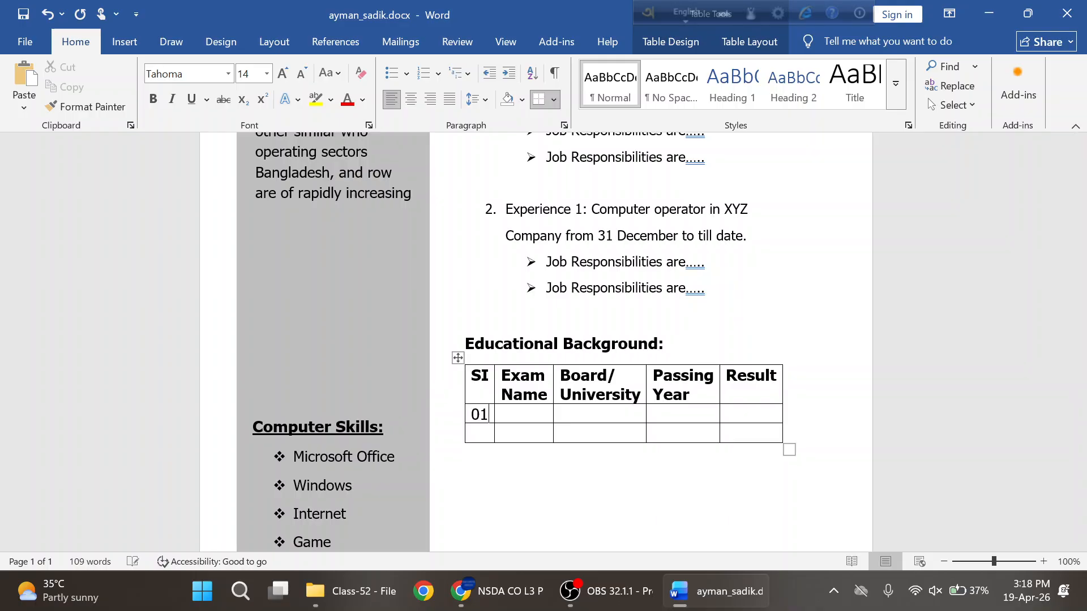
key("Tab")
key("alt+Tab")
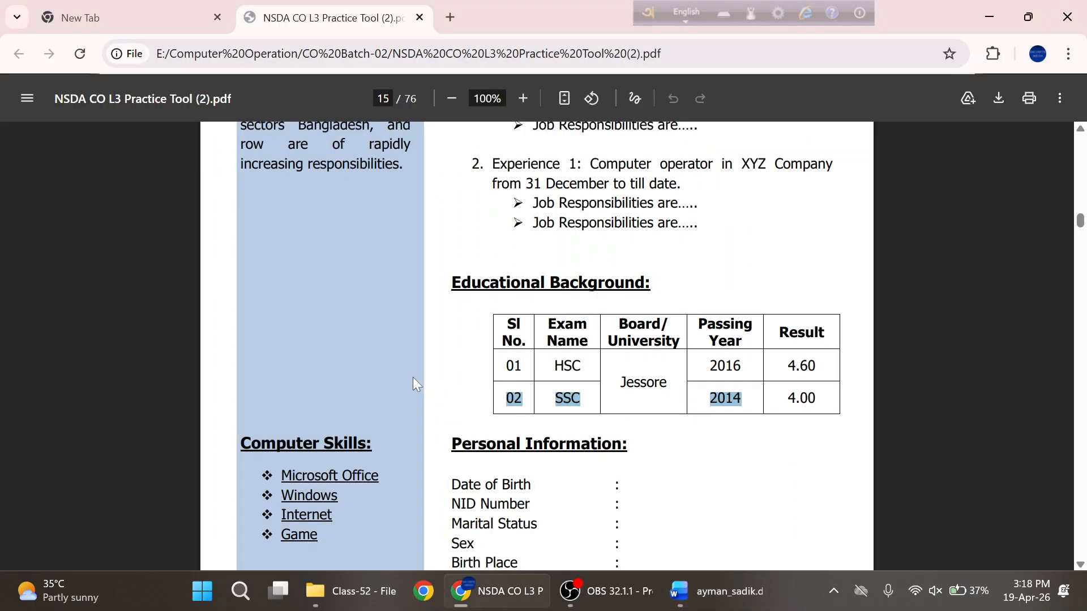
key("alt+Tab")
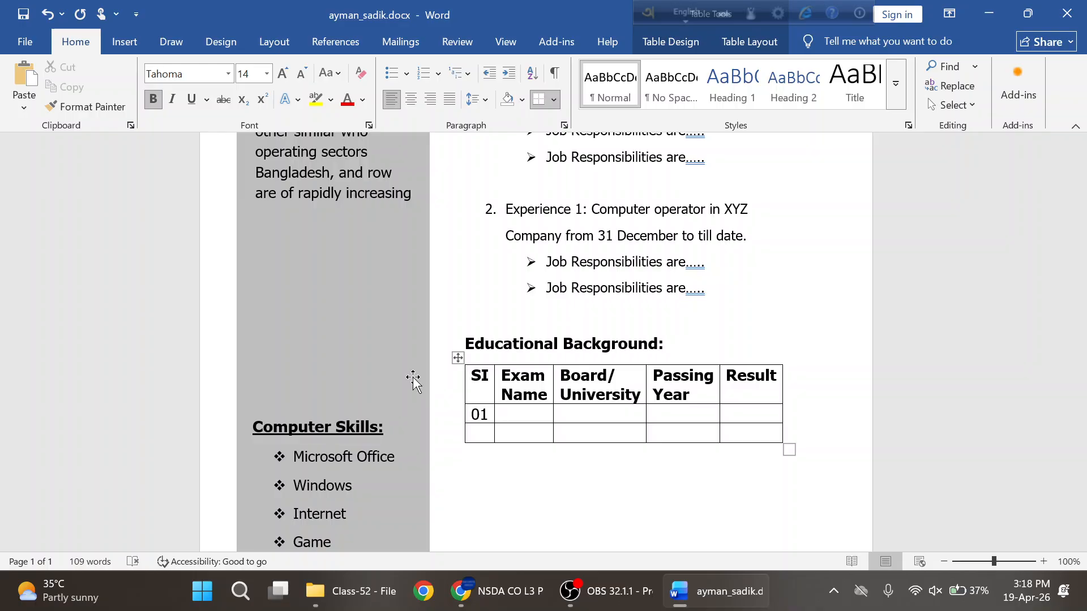
type("HSC")
left_click_drag(535, 414, 500, 414)
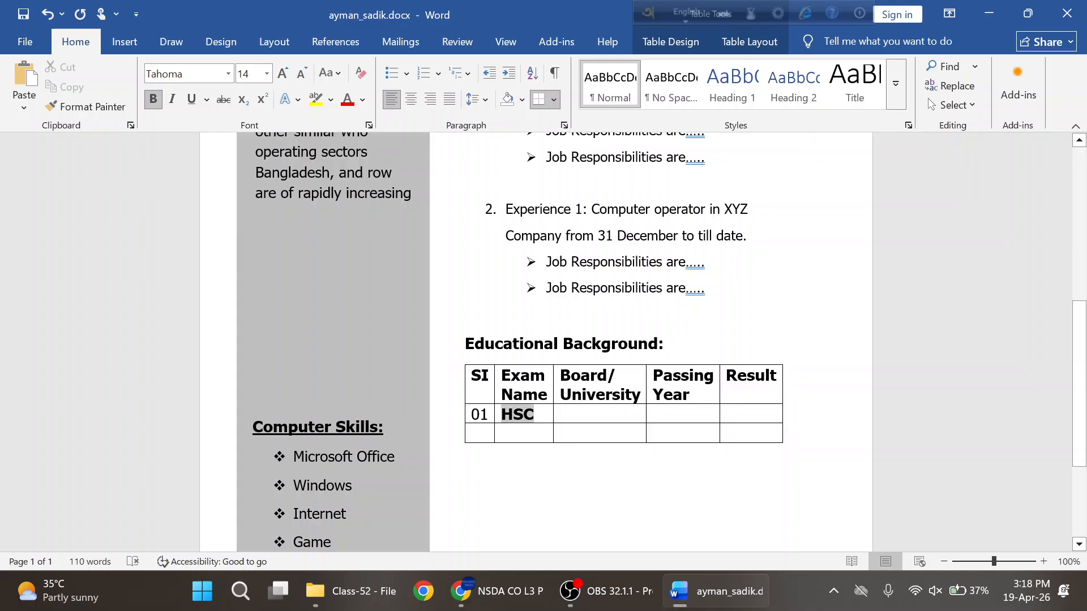
left_click(153, 99)
left_click_drag(473, 415, 746, 441)
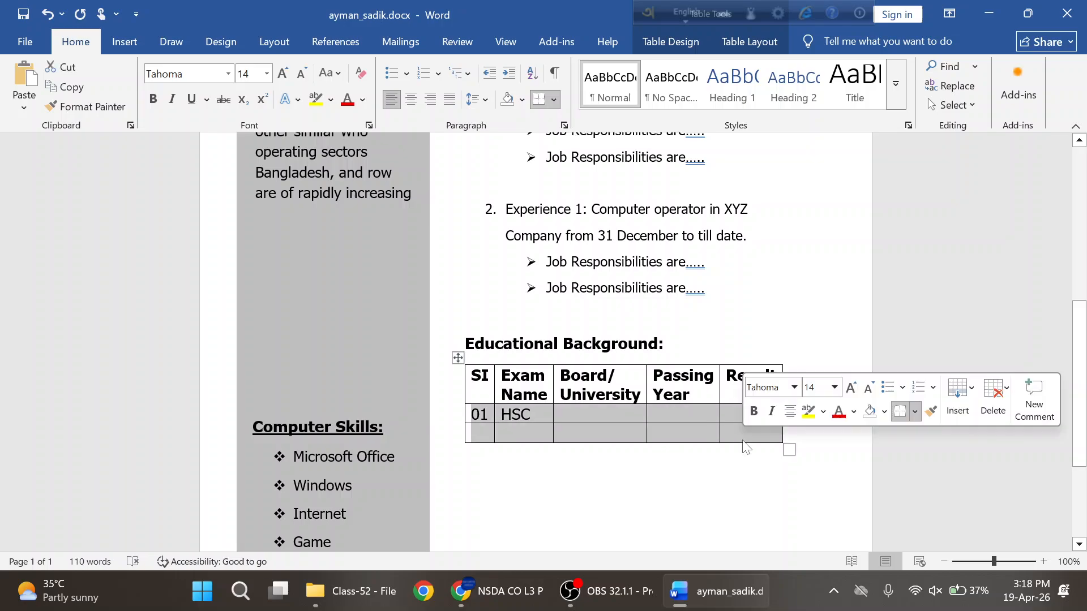
left_click(153, 99)
left_click(153, 99)
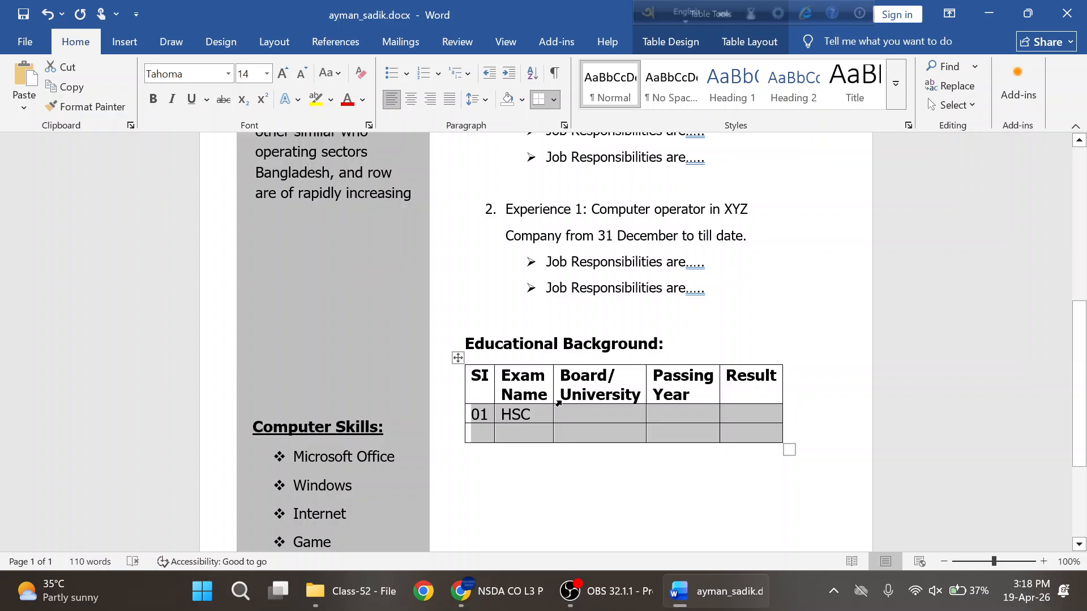
left_click(574, 417)
- Enter 02 and SSC in the second row, plus passing years 2016 and 2014
key("alt+Tab")
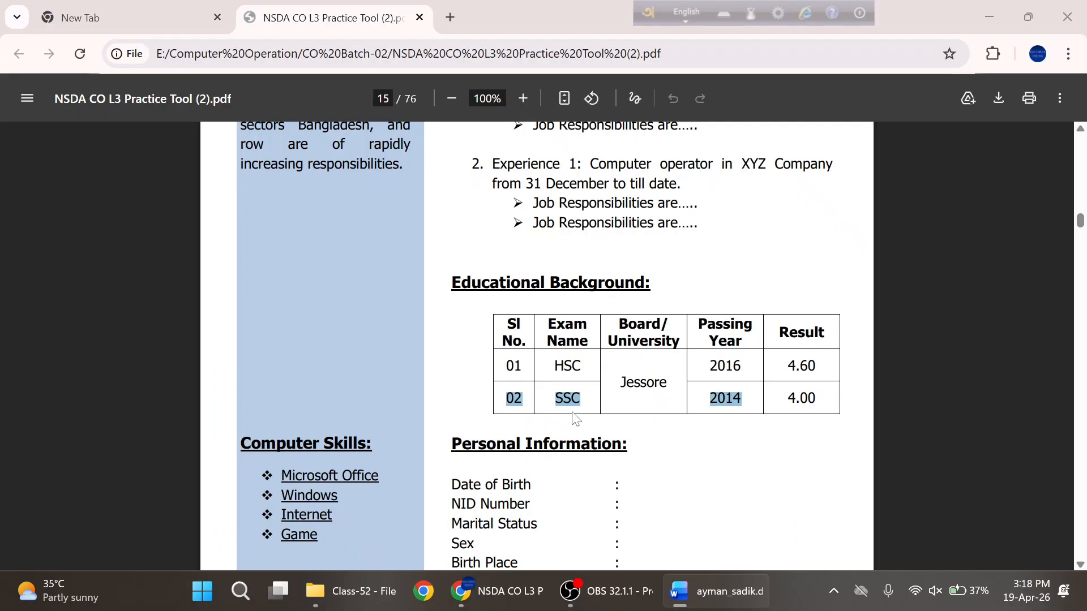
key("alt+Tab")
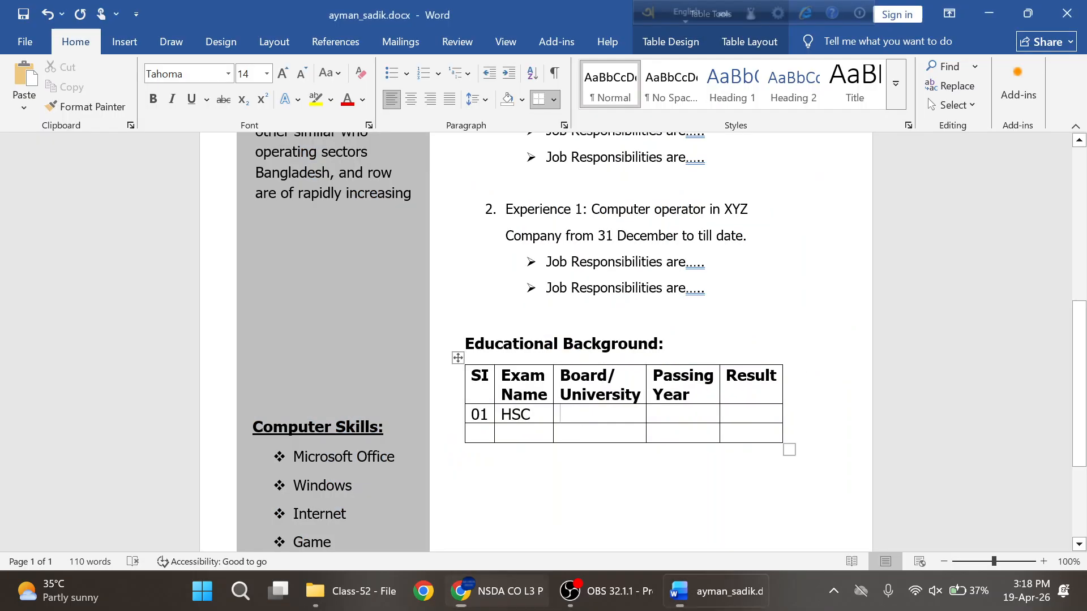
type("01")
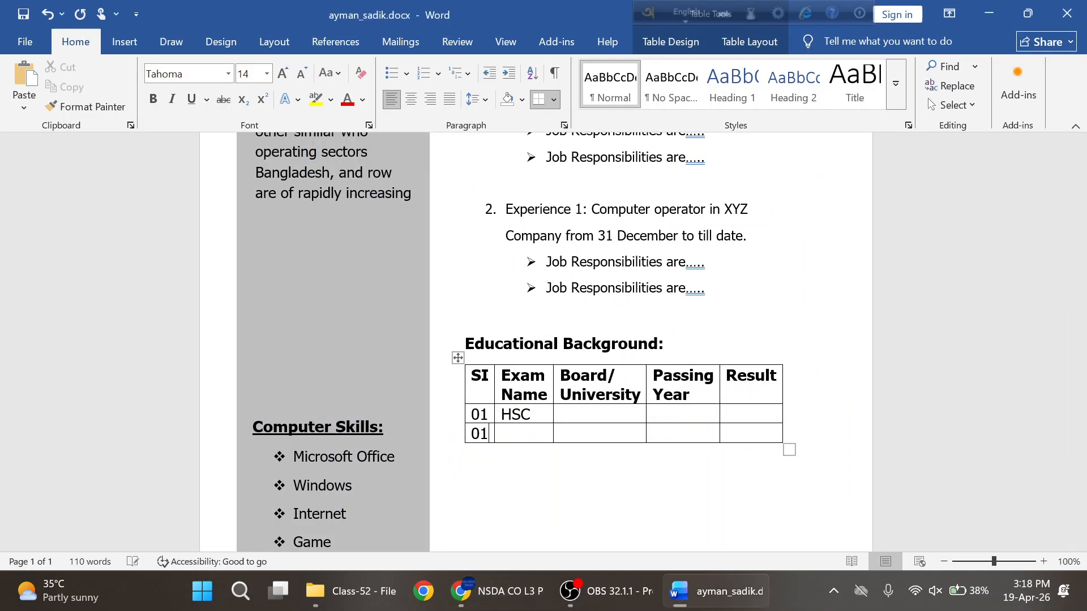
key("Tab")
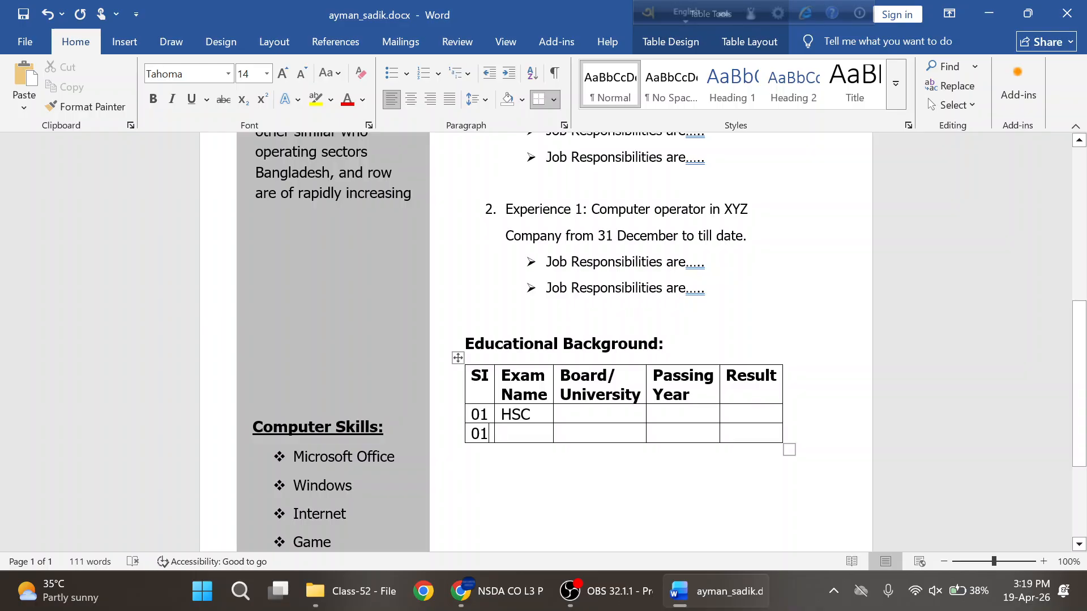
key("BackSpace")
type("2")
type("SSC")
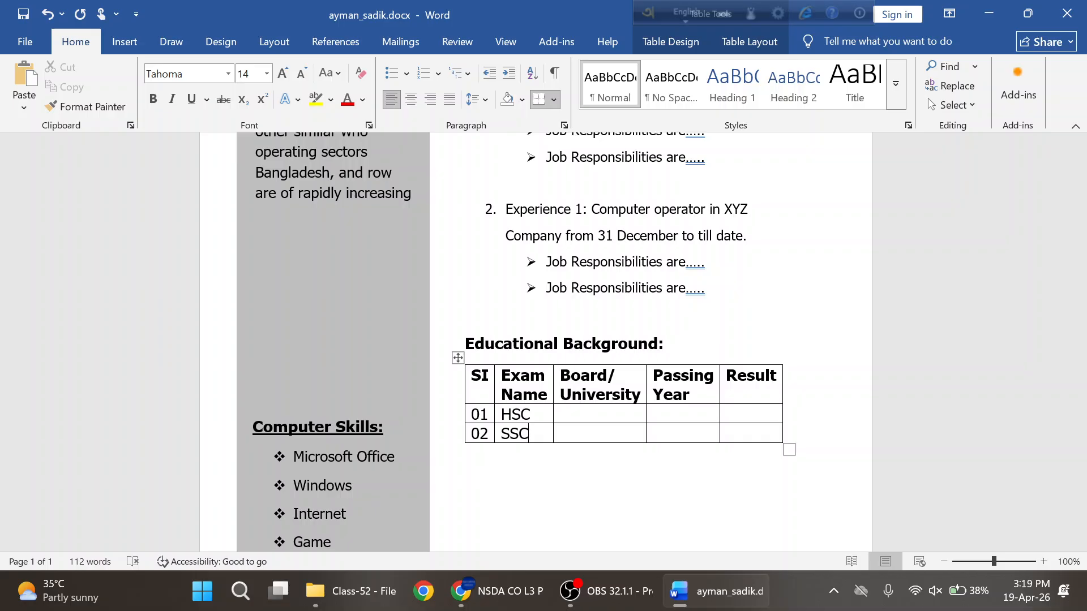
key("alt+Tab")
left_click(699, 396)
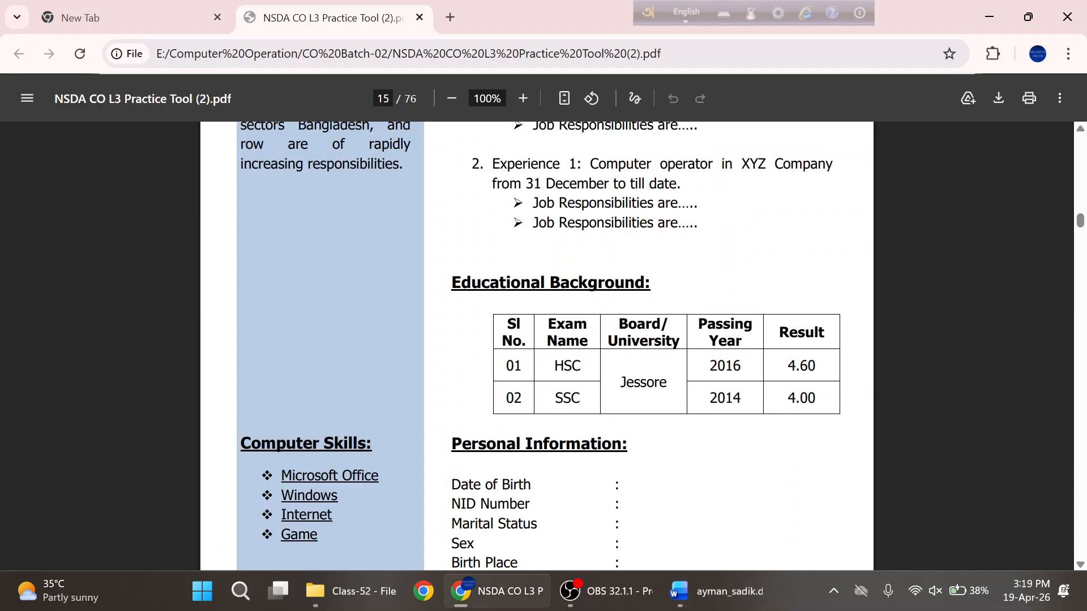
key("alt+Tab")
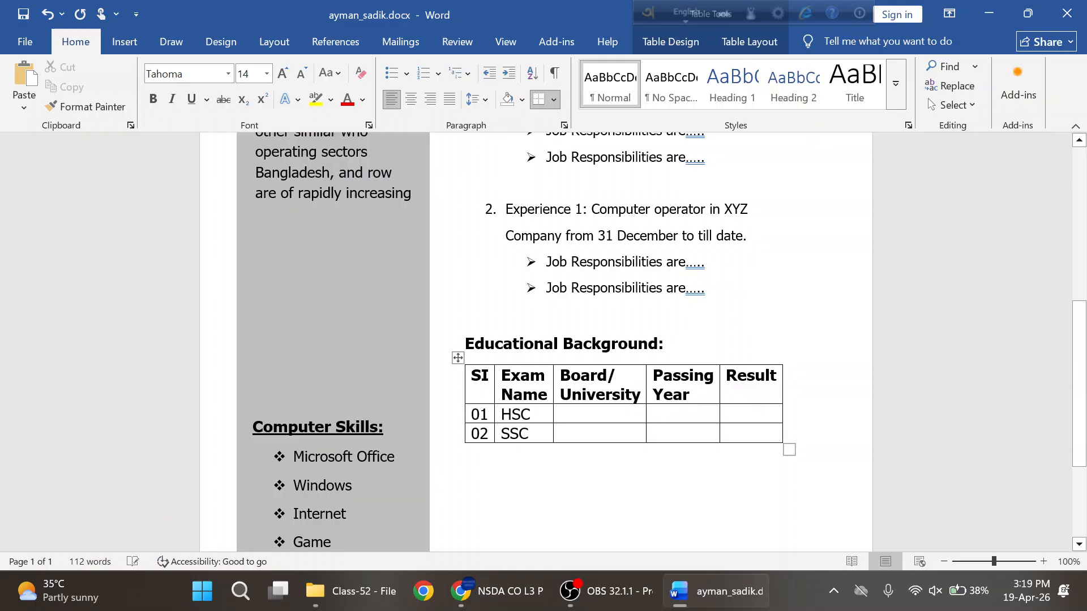
type("20")
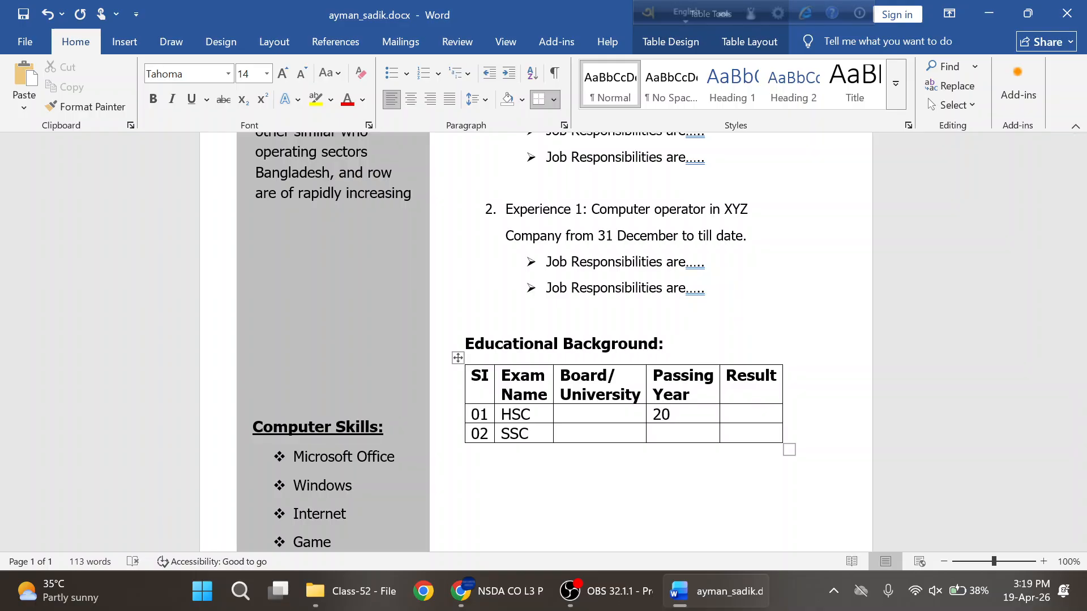
type("16")
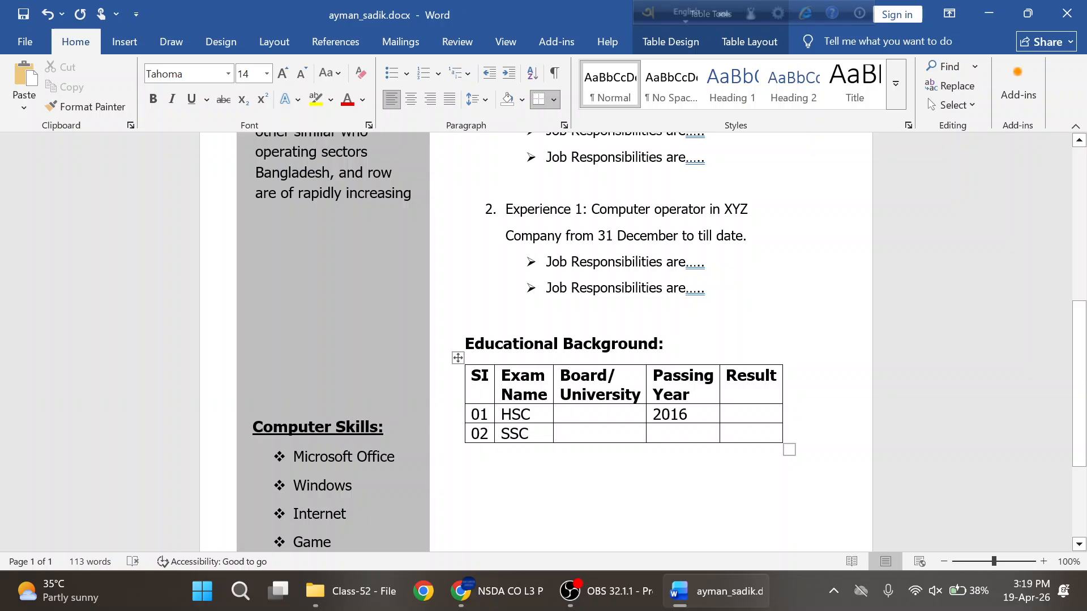
left_click(678, 440)
type("2014")
- Enter results 4.60 and 4.00, then select the two empty Board/University cells
key("alt+Tab")
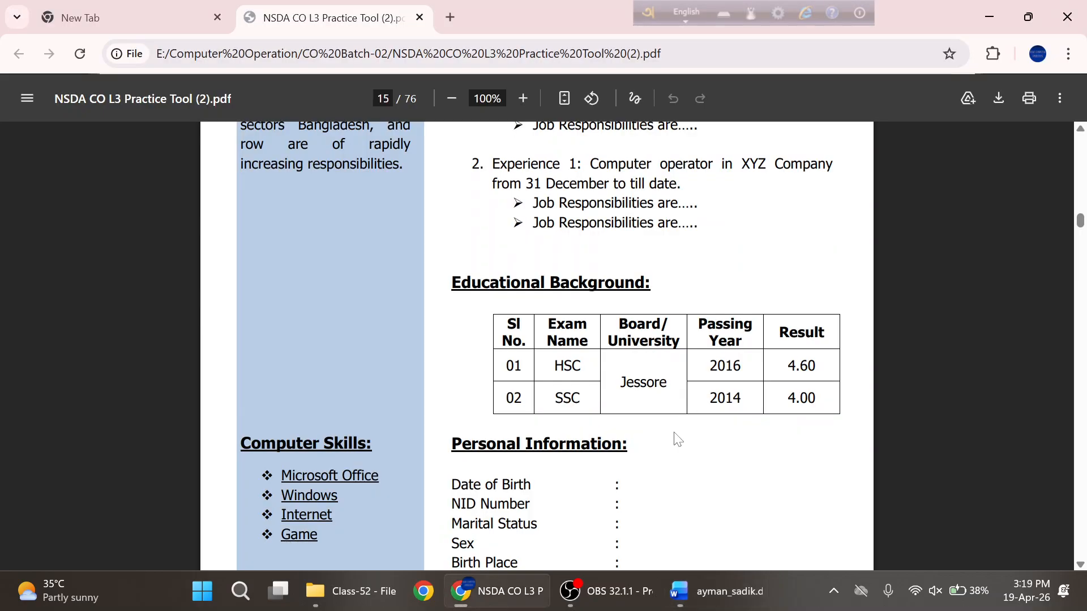
key("alt+Tab")
key("alt+Tab")
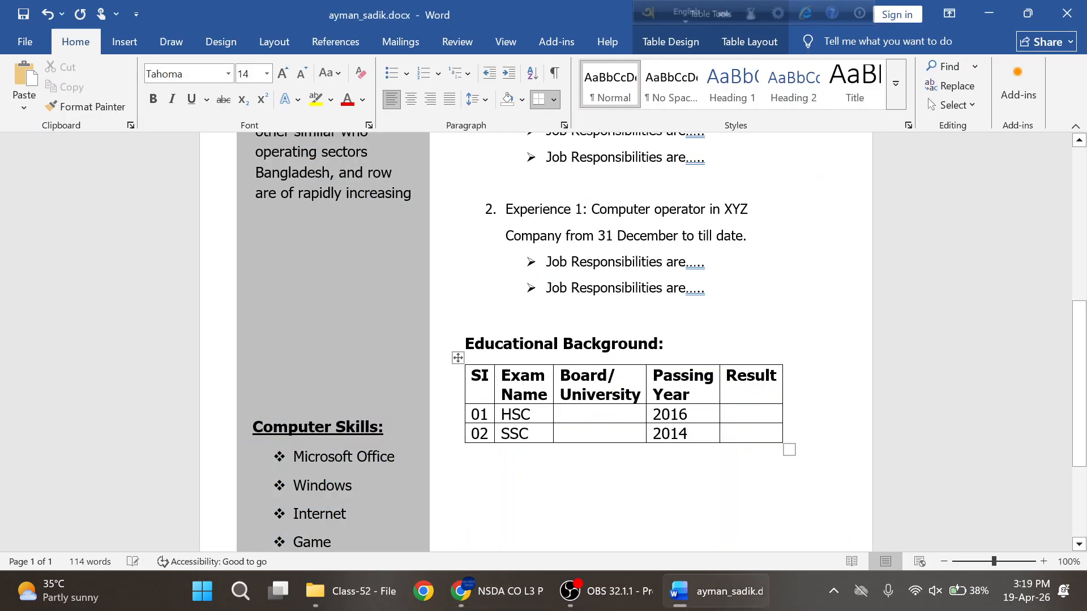
type("4.60")
key("Down")
type("4.00")
key("alt+Tab")
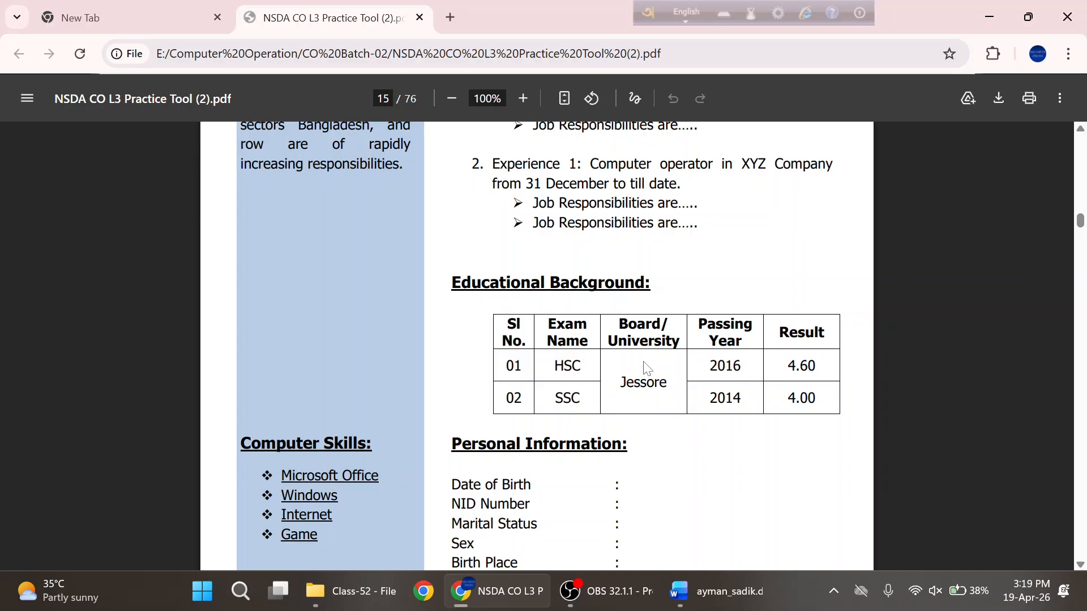
key("alt+Tab")
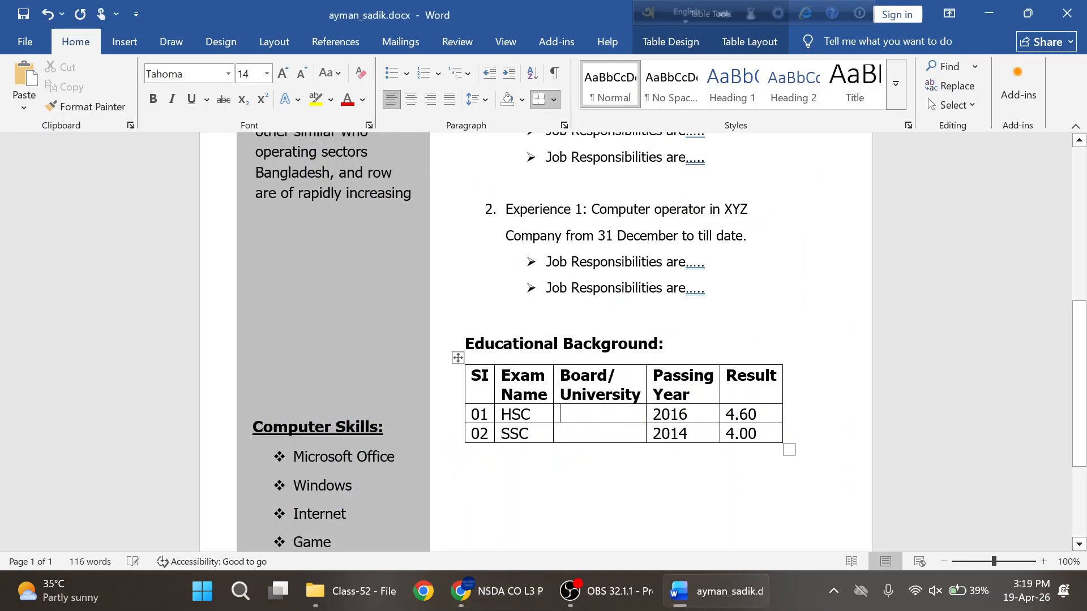
left_click_drag(592, 414, 597, 433)
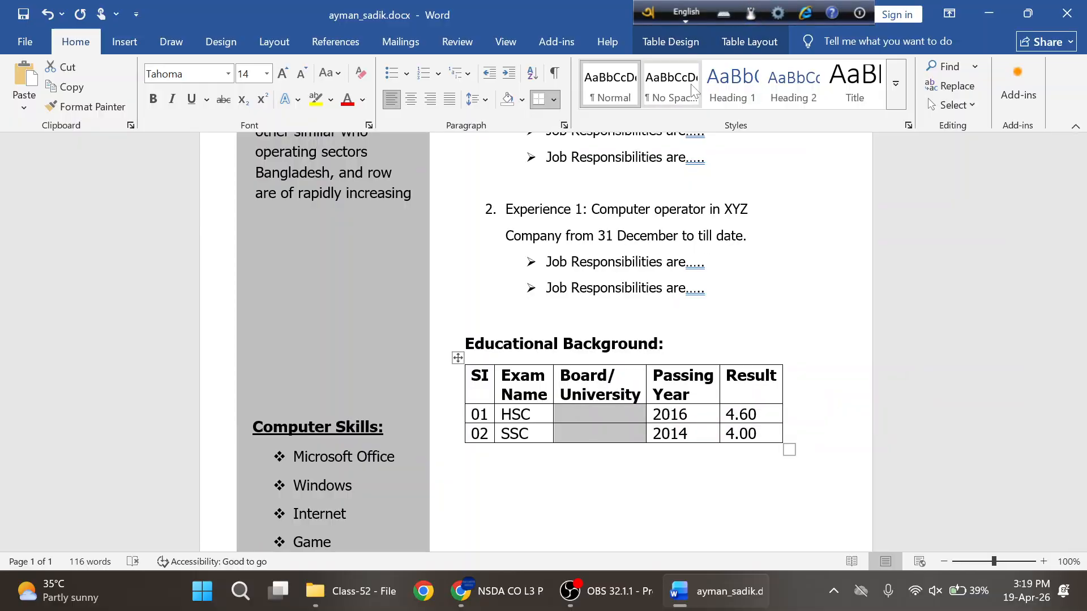
- Merge the two empty Board/University data cells into a single cell with Merge Cells
left_click(665, 43)
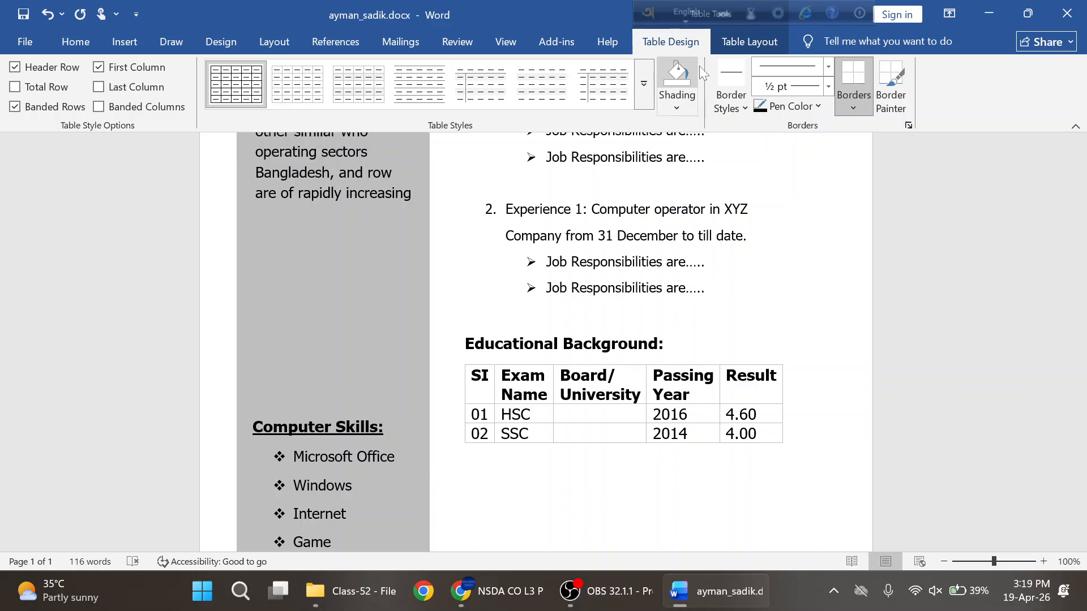
left_click(749, 45)
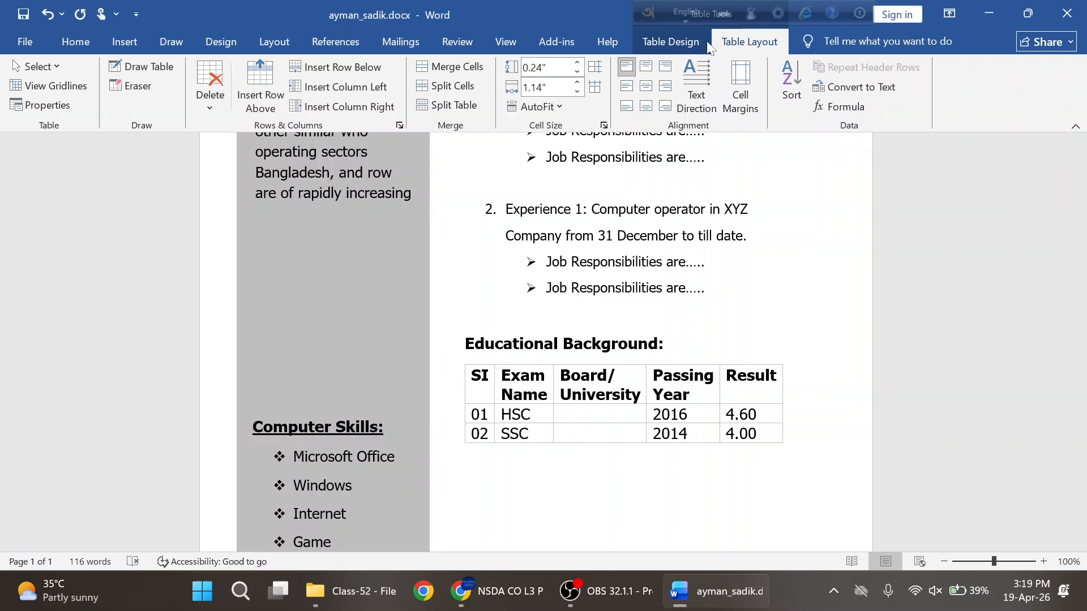
left_click(671, 45)
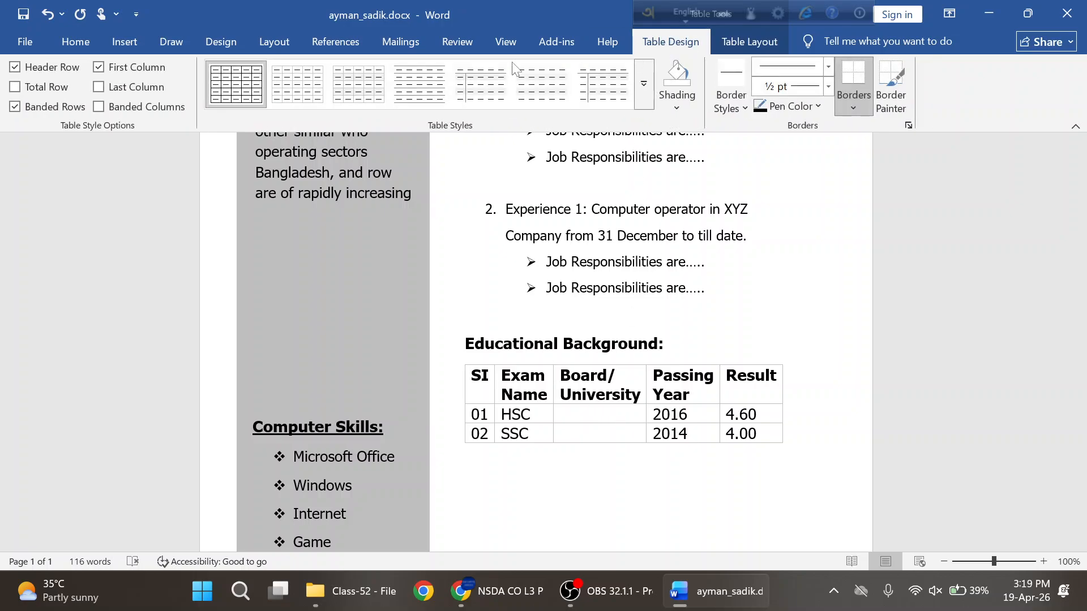
left_click(742, 45)
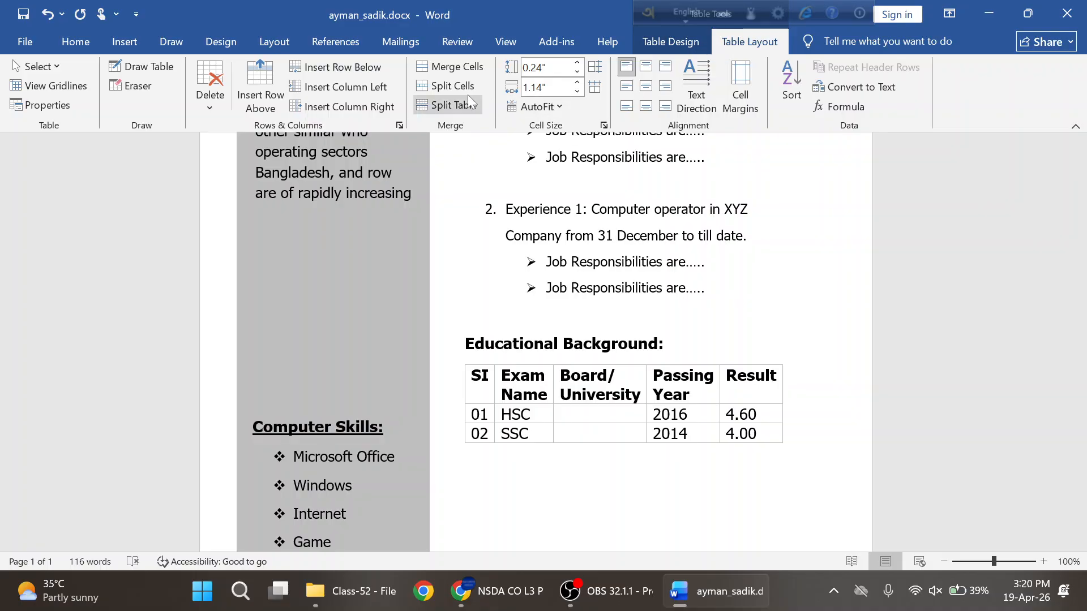
left_click(455, 67)
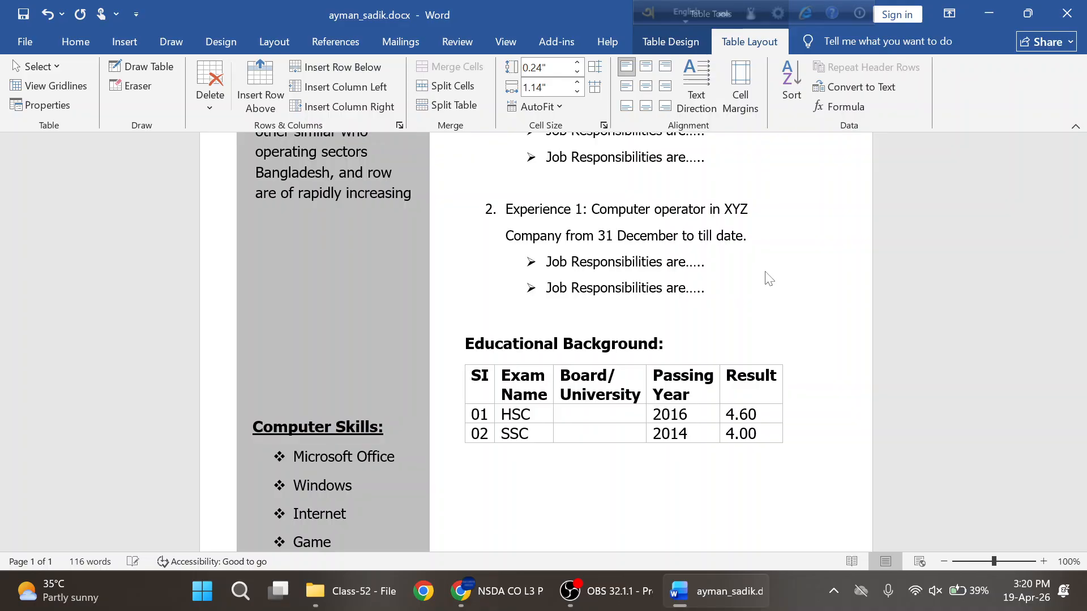
left_click(658, 43)
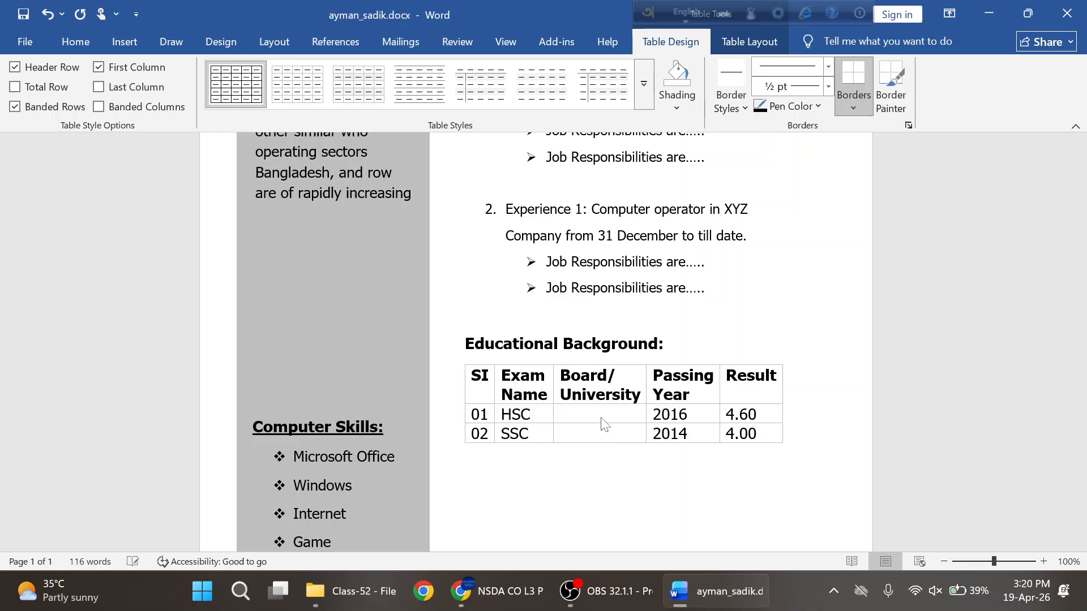
key("ctrl+z")
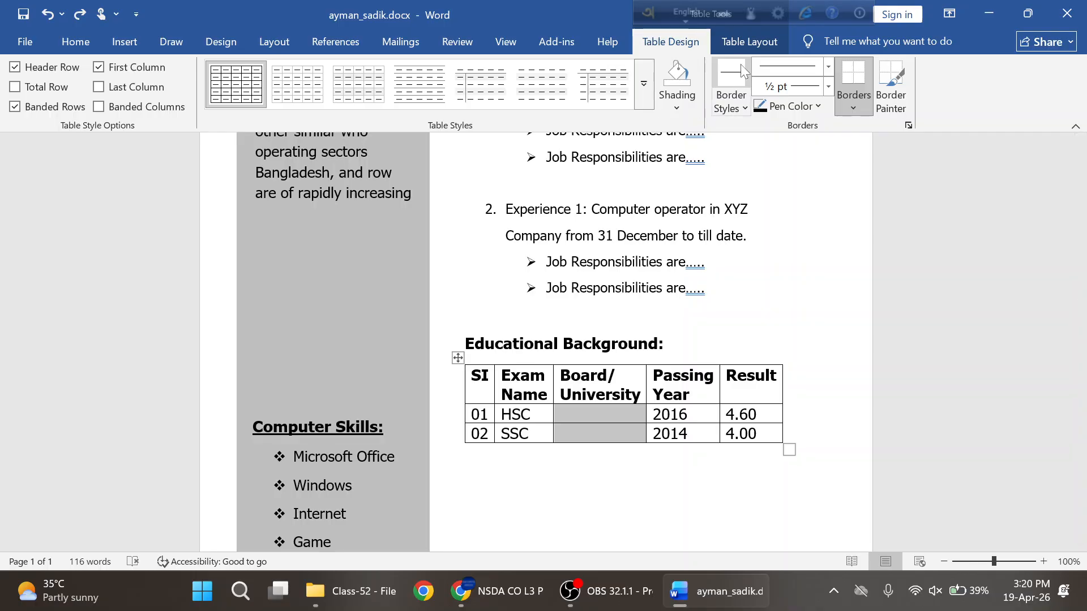
left_click(746, 42)
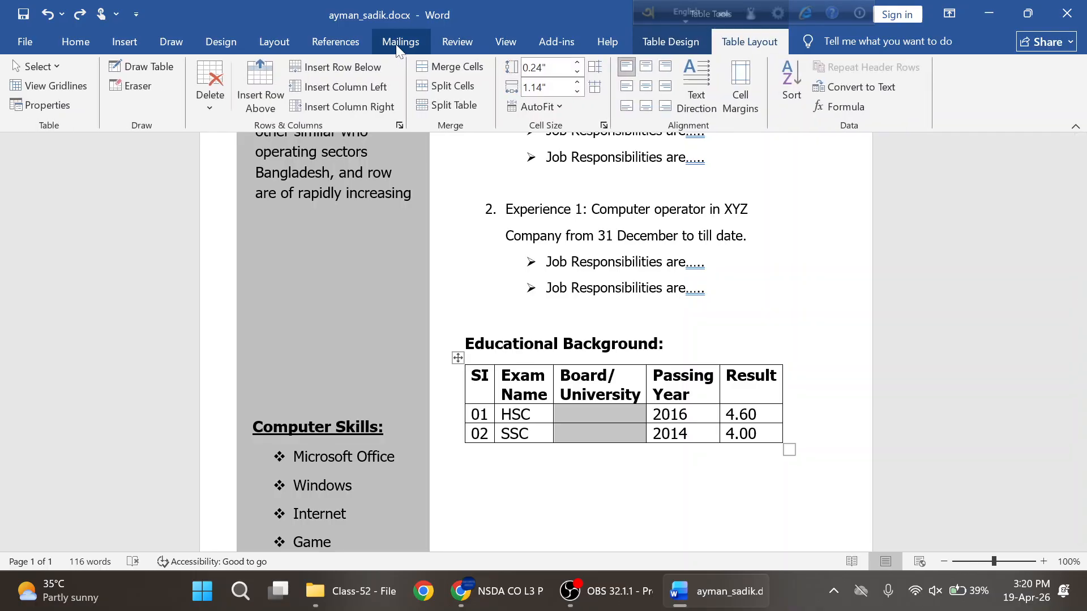
left_click(450, 66)
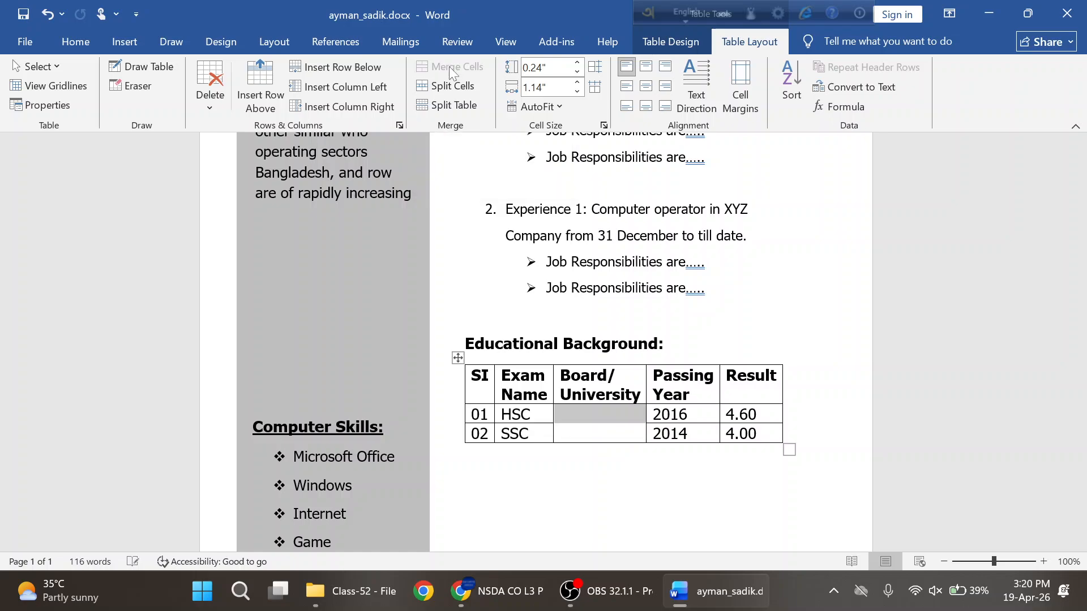
left_click(544, 460)
left_click(589, 419)
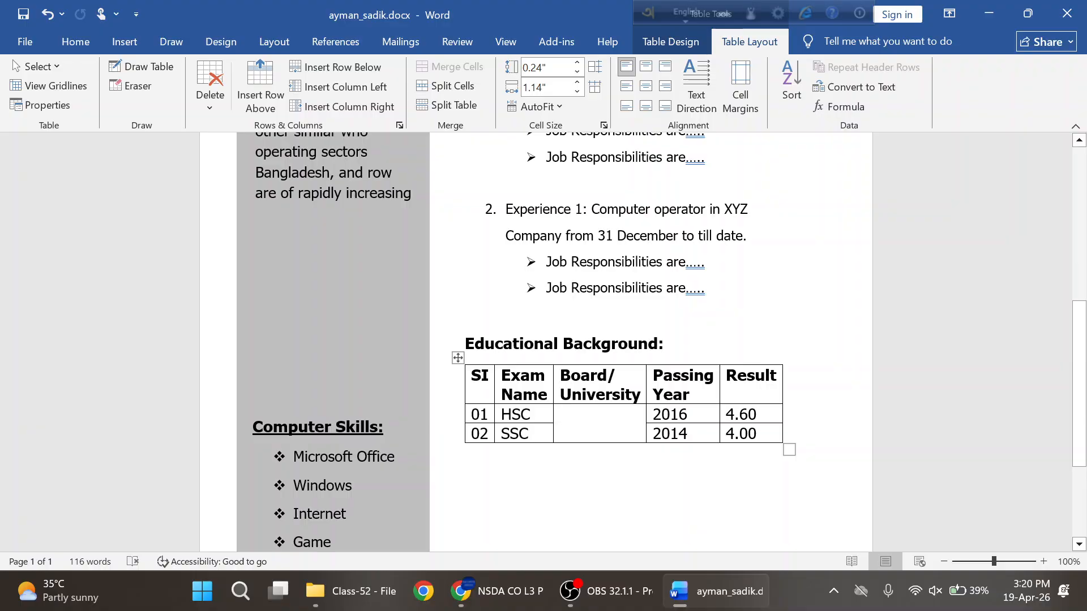
key("alt+Tab")
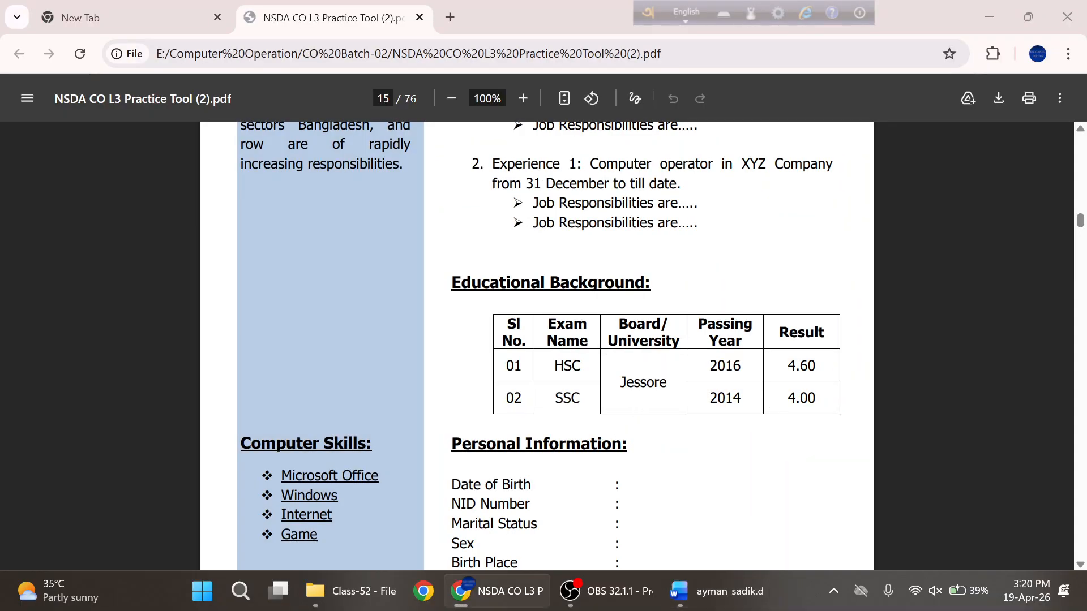
- Type Jessore in the merged cell and centre it horizontally
key("alt+Tab")
key("alt+Tab")
key("alt+Tab")
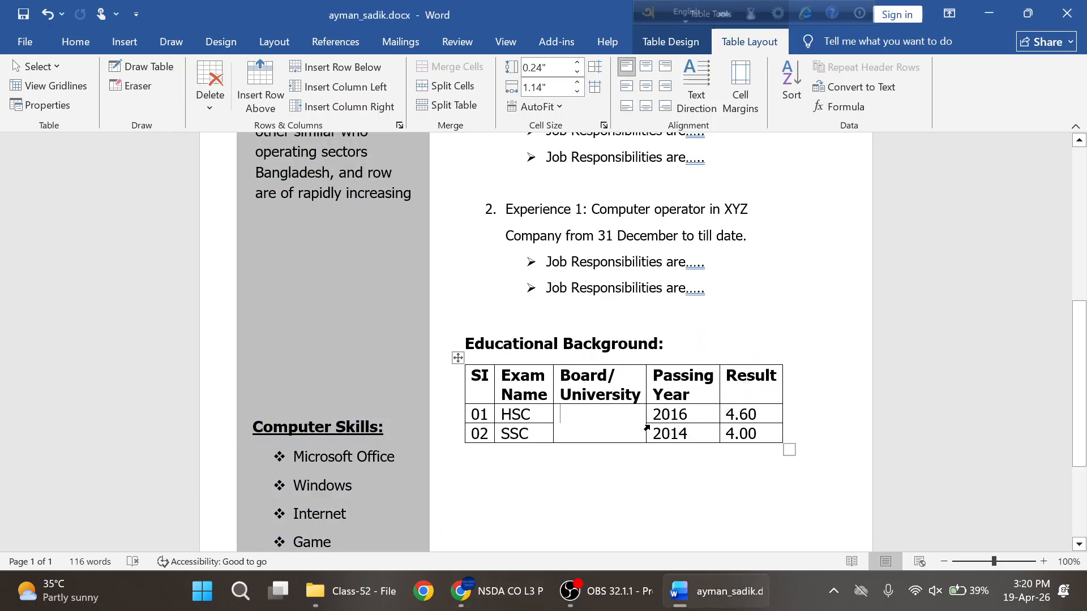
type("Jess")
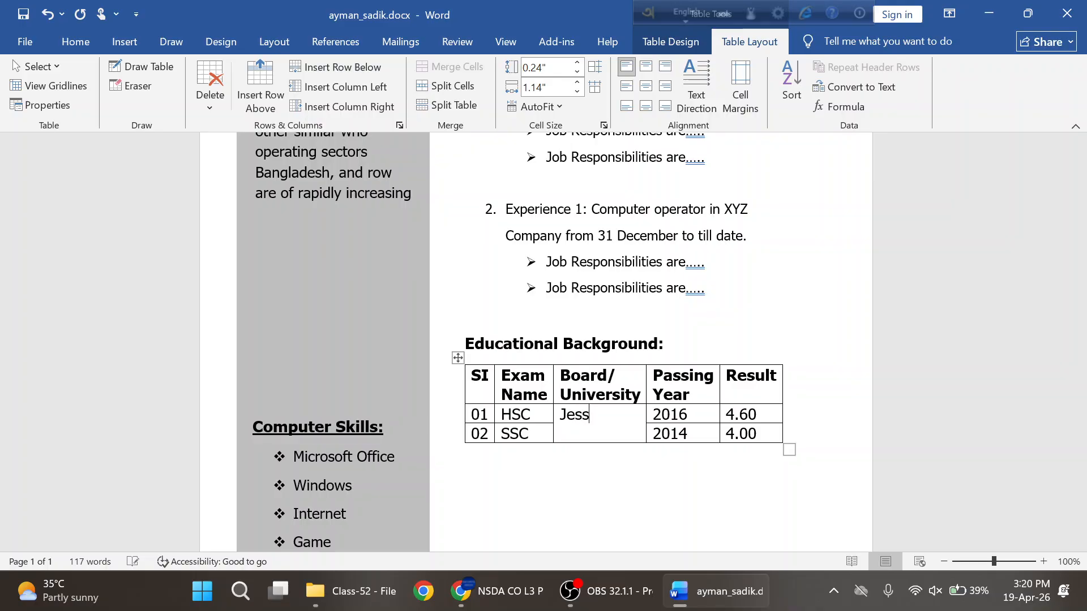
type("ore")
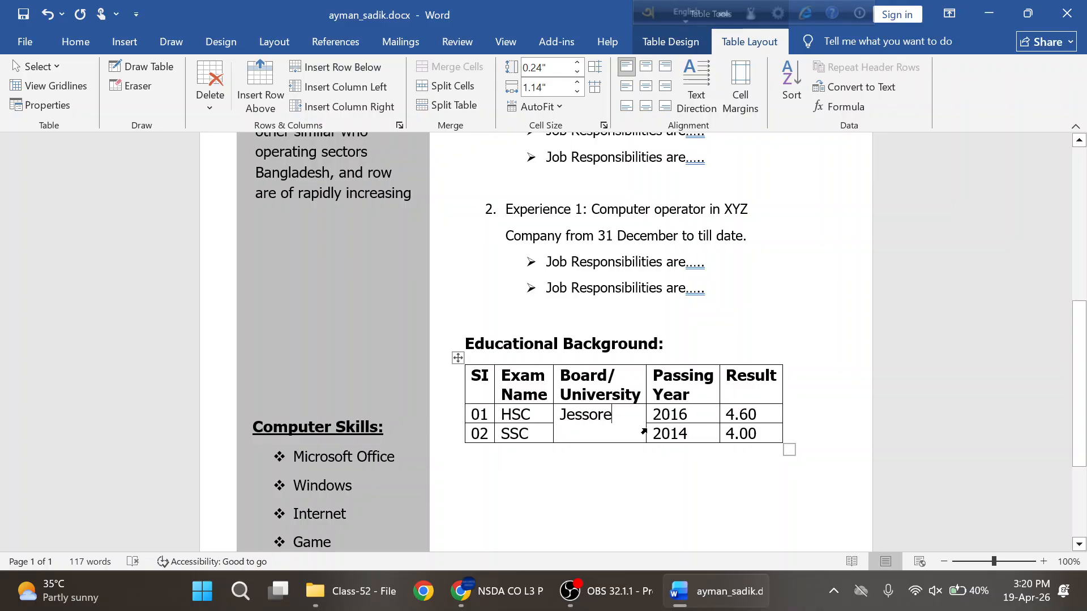
key("alt+Tab")
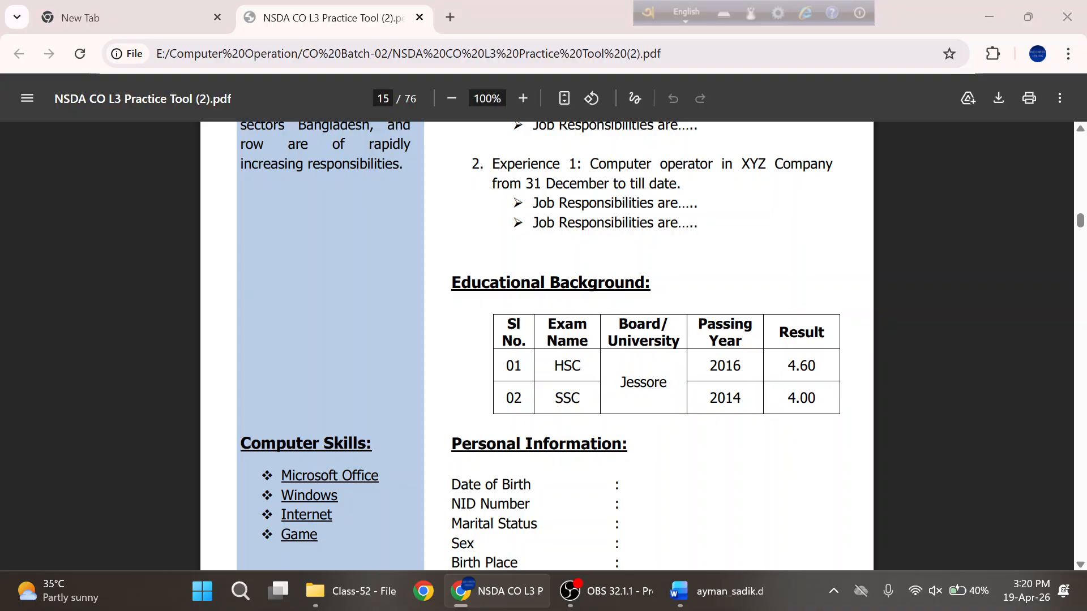
key("alt+Tab")
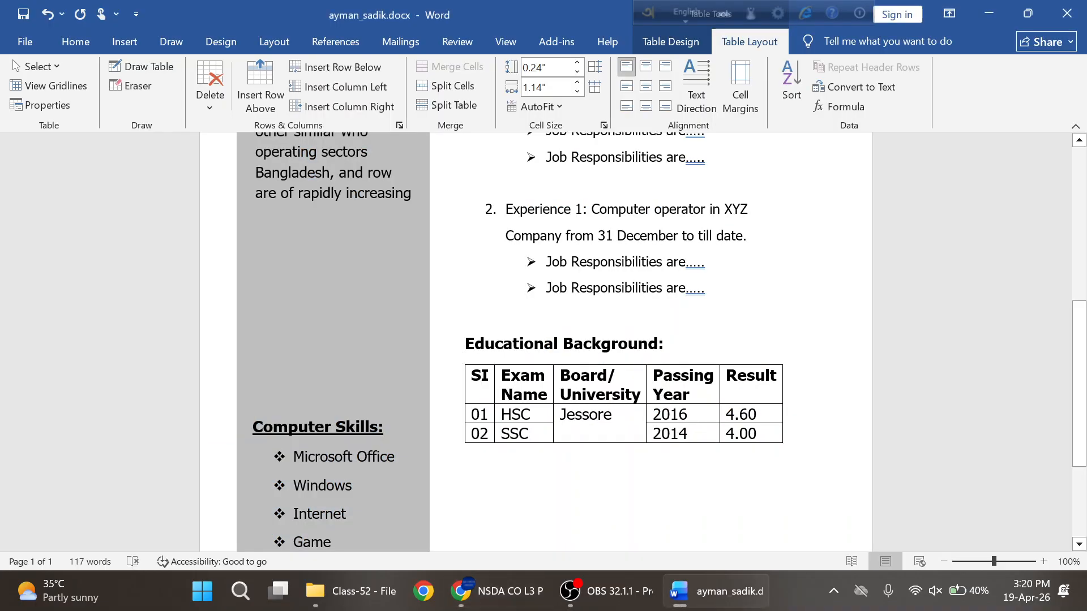
double_click(565, 419)
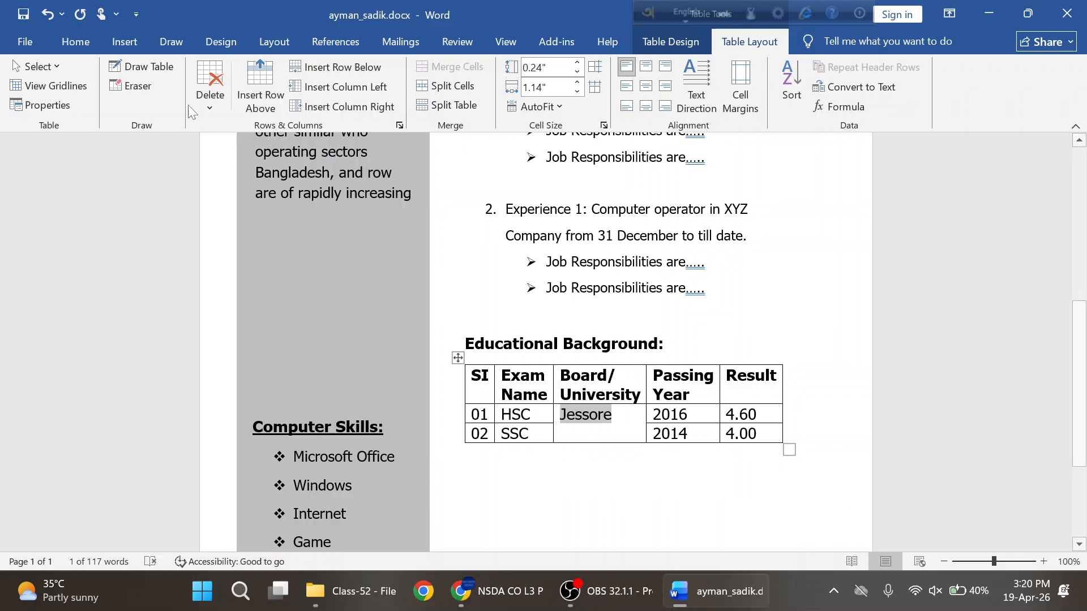
left_click(125, 43)
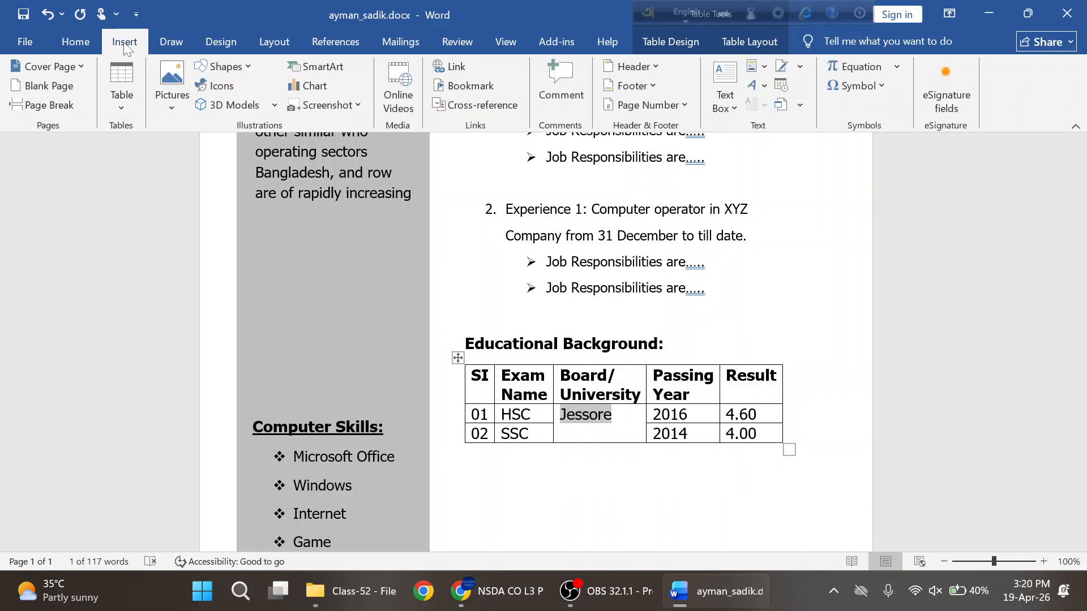
left_click(76, 42)
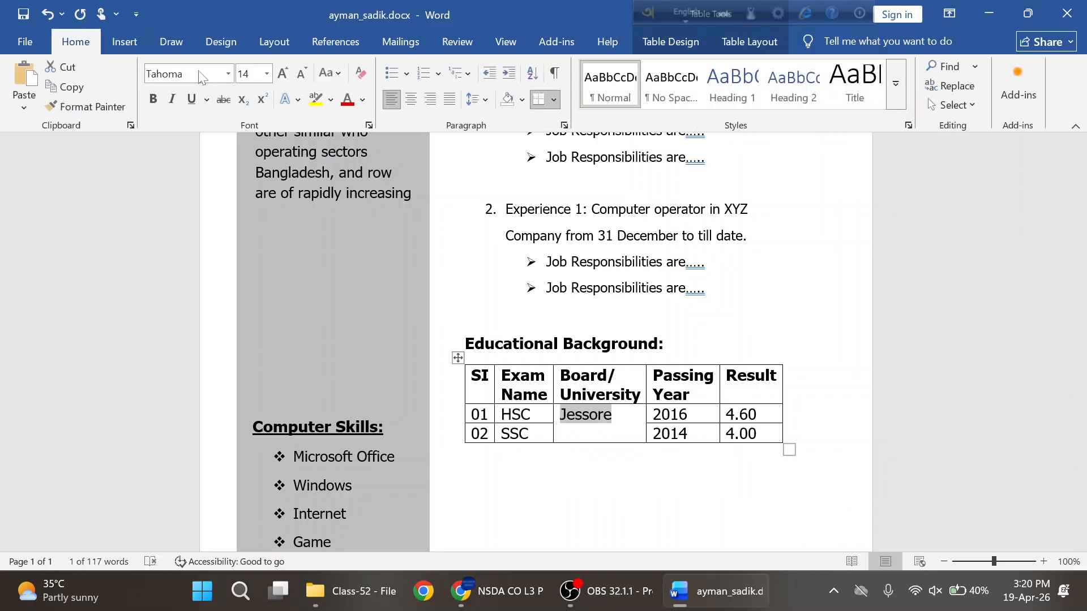
left_click(411, 102)
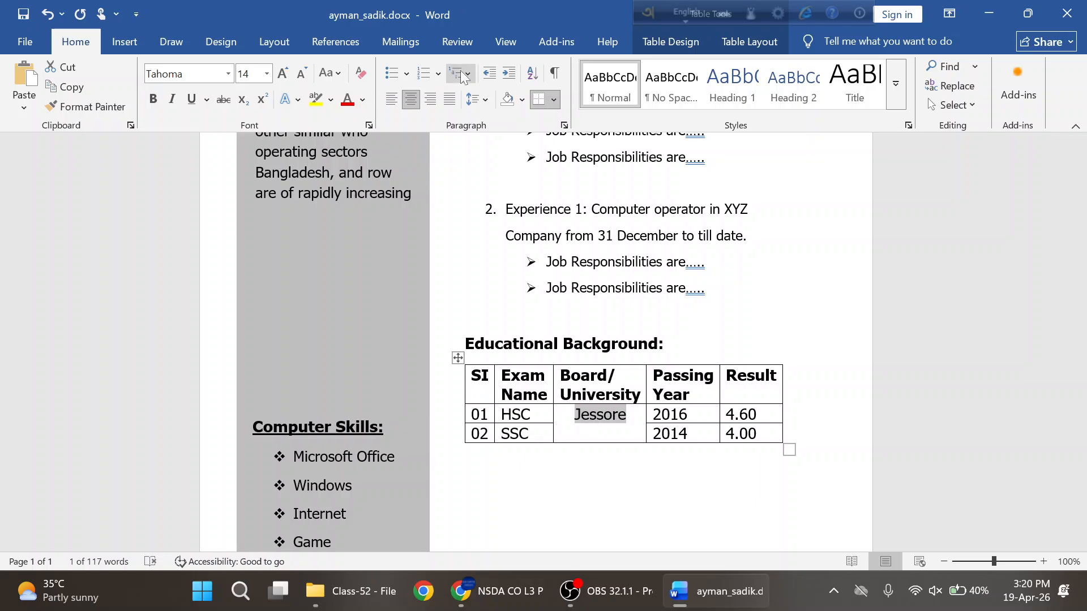
- Centre Jessore vertically in the merged cell with Align Center
left_click(749, 45)
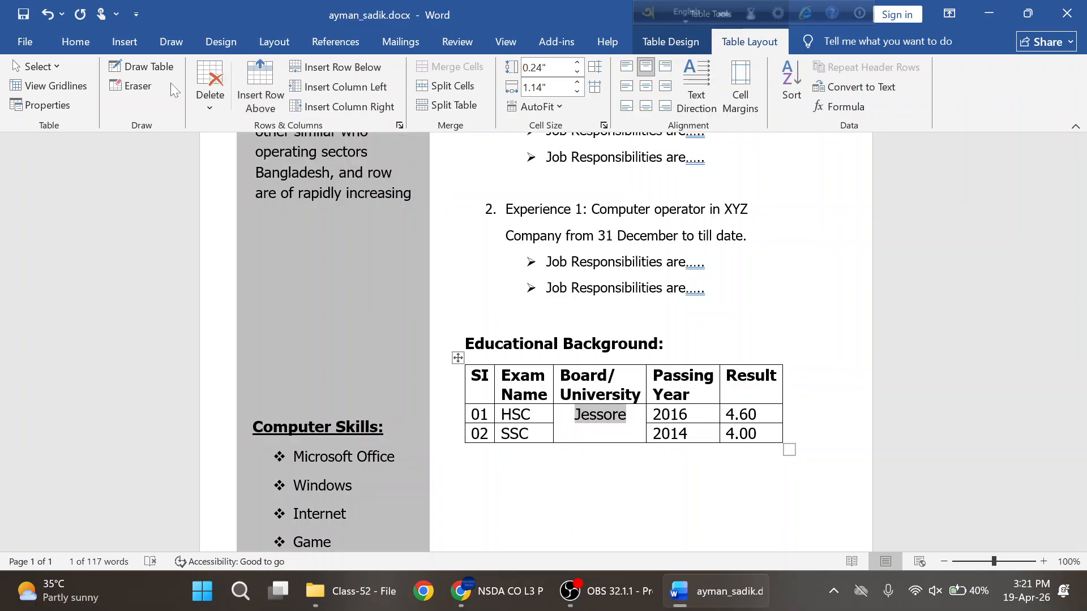
left_click(57, 63)
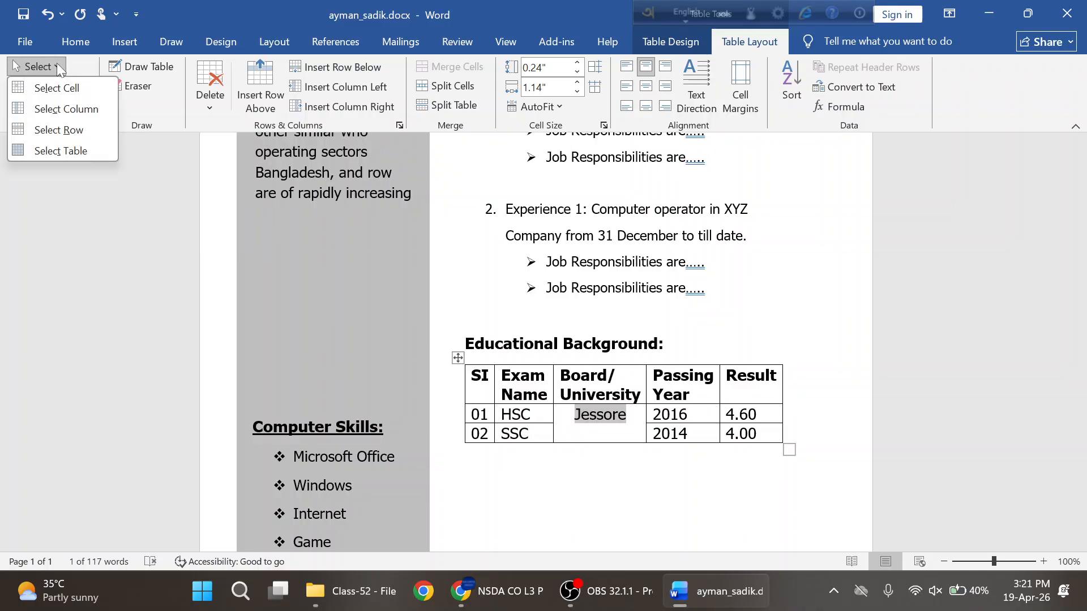
left_click(57, 63)
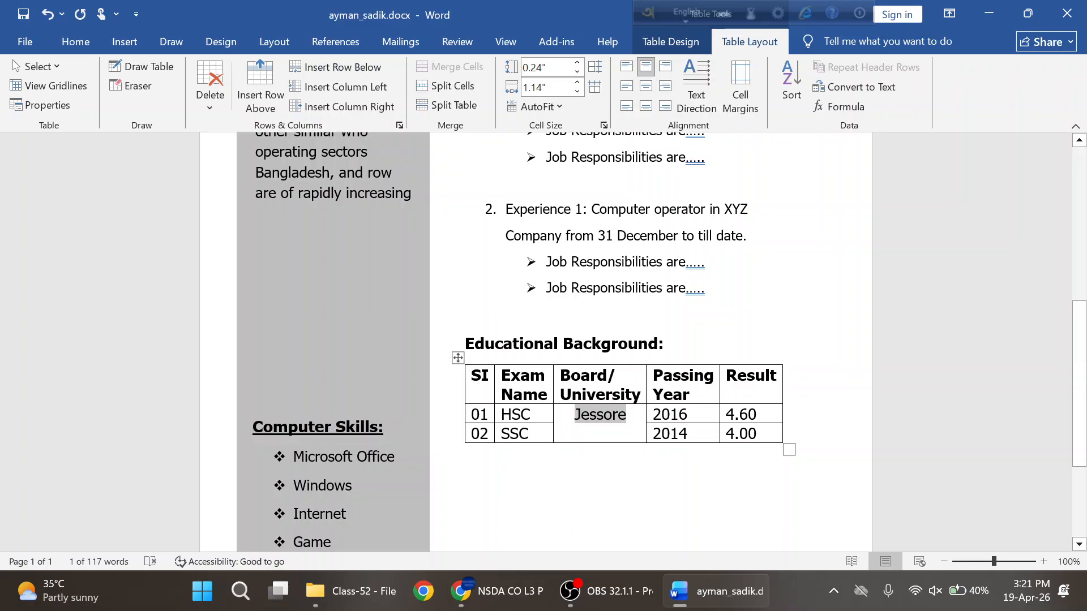
left_click(645, 86)
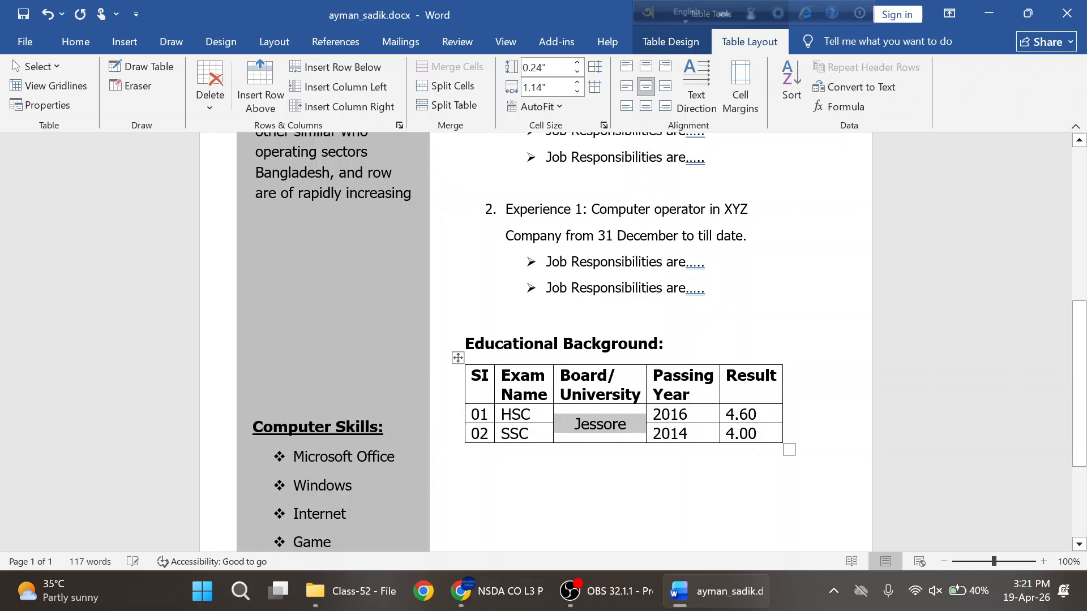
left_click(590, 428)
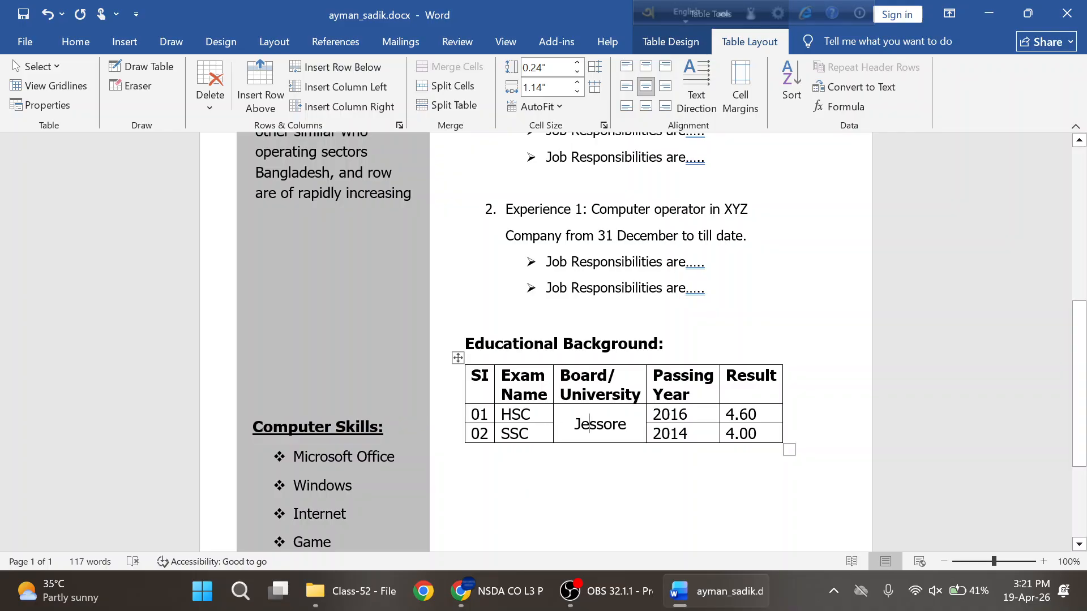
- Set the table's header row, SI through Result, to 13 pt
left_click(467, 453)
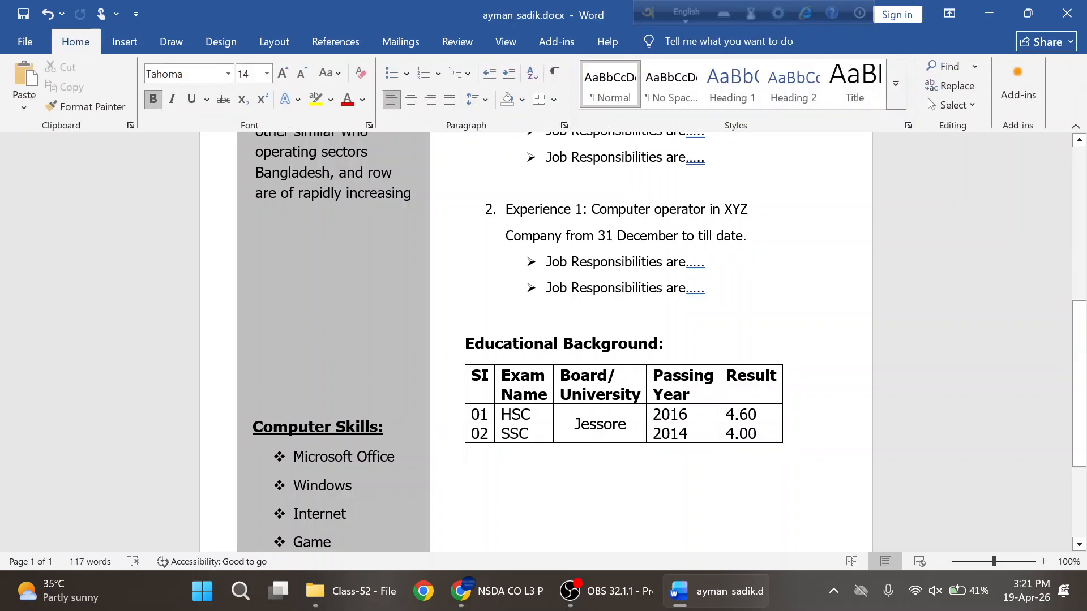
left_click(483, 376)
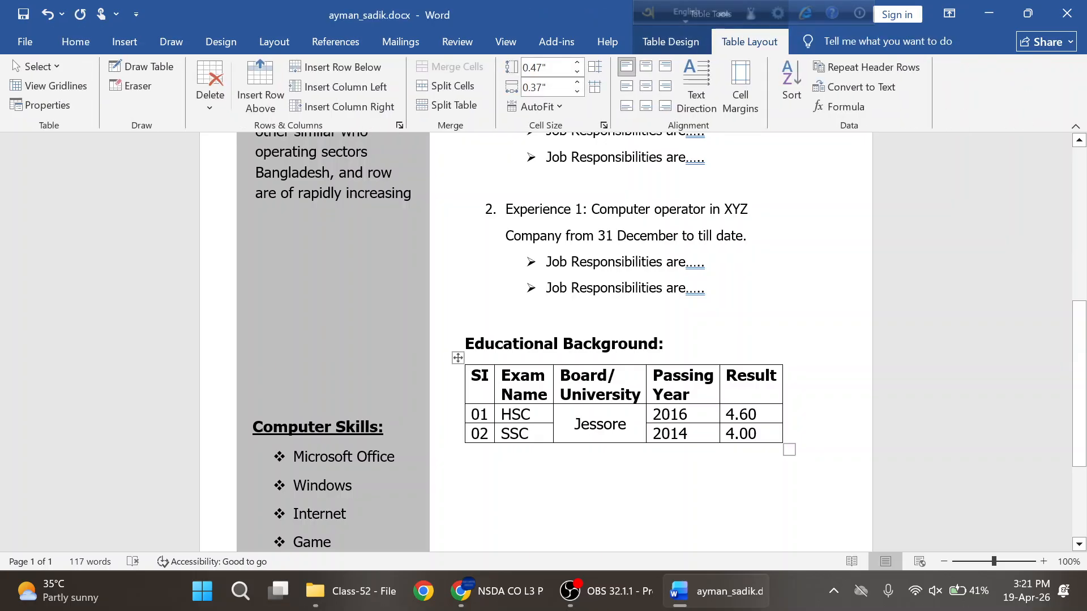
left_click(75, 41)
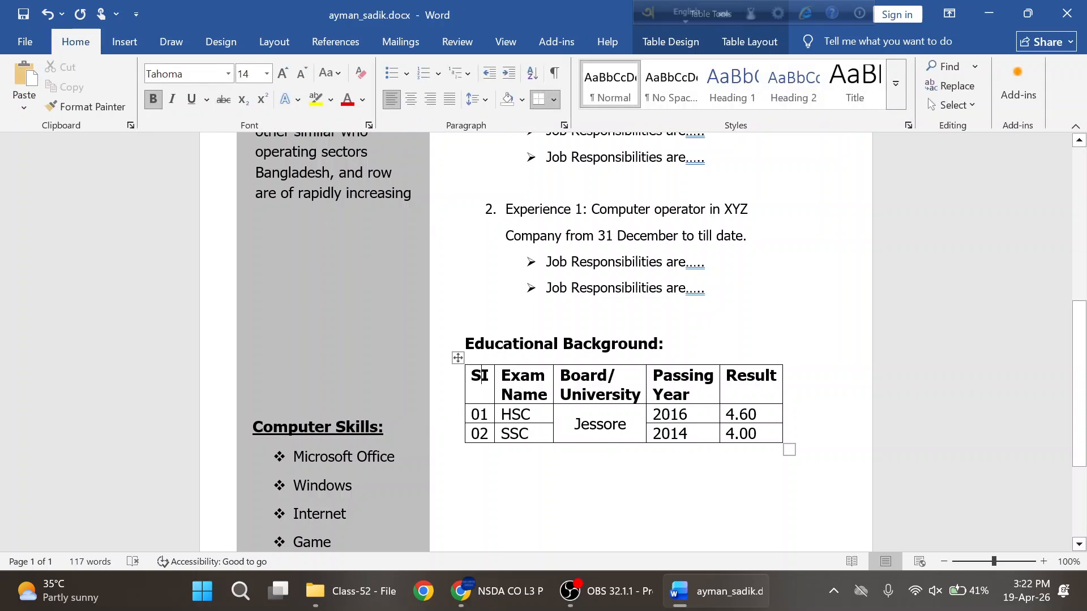
left_click_drag(482, 375, 752, 378)
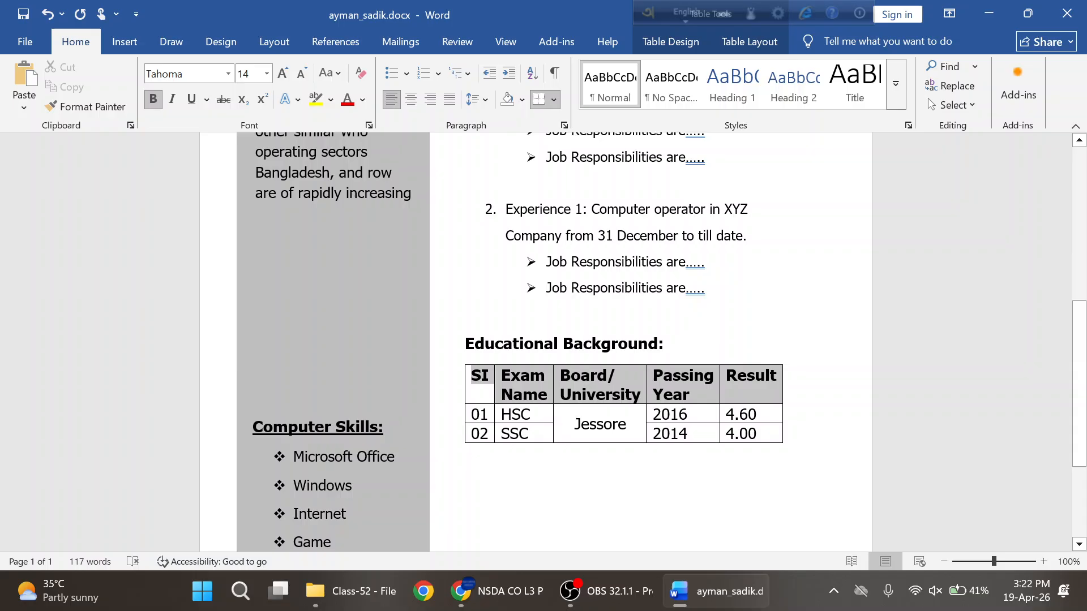
left_click(249, 74)
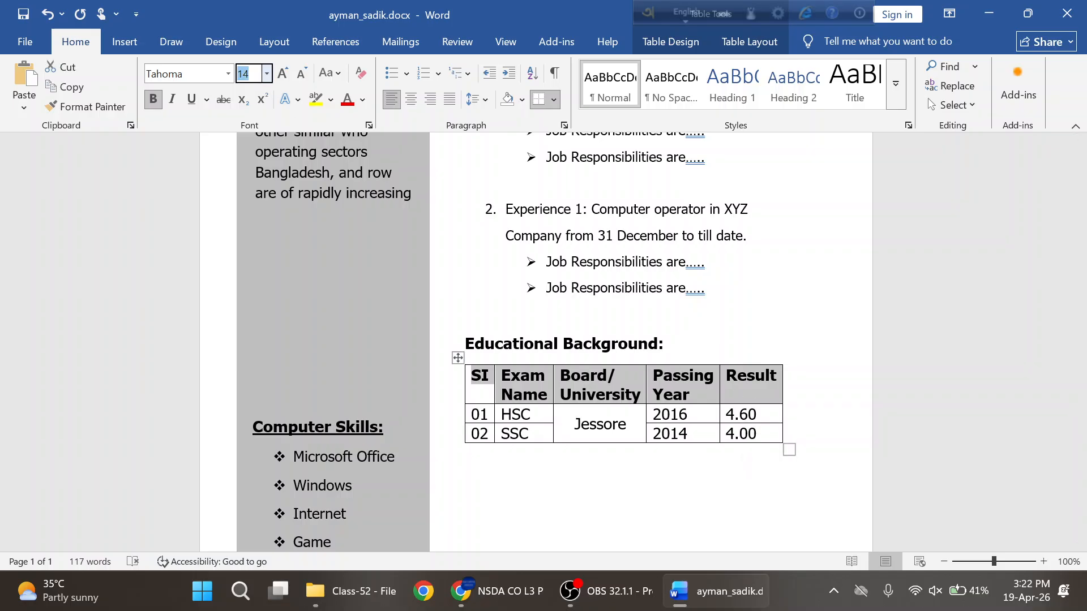
type("13")
key("Return")
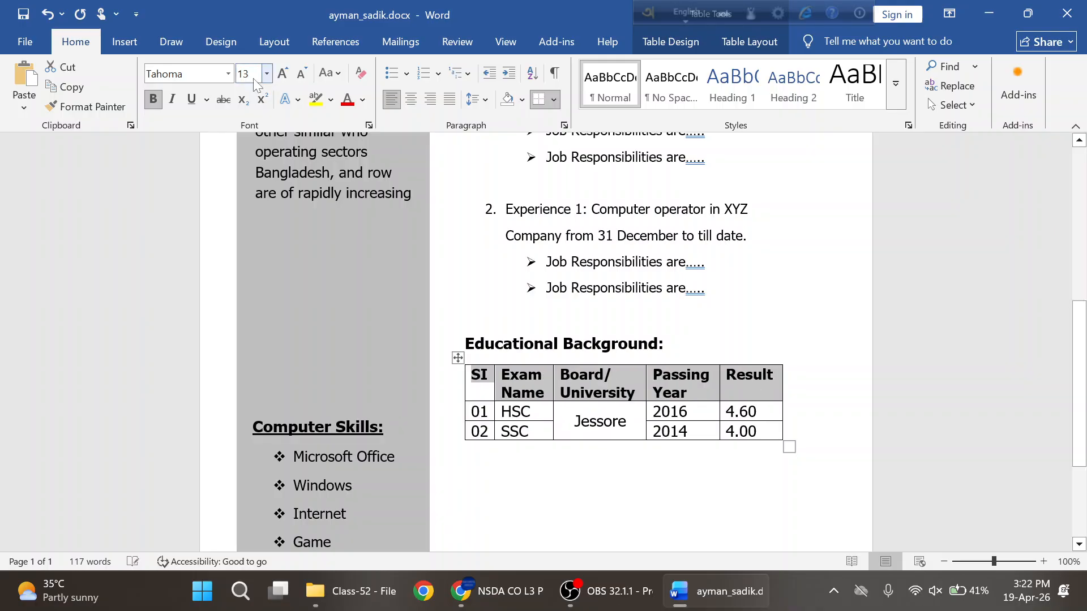
left_click(521, 411)
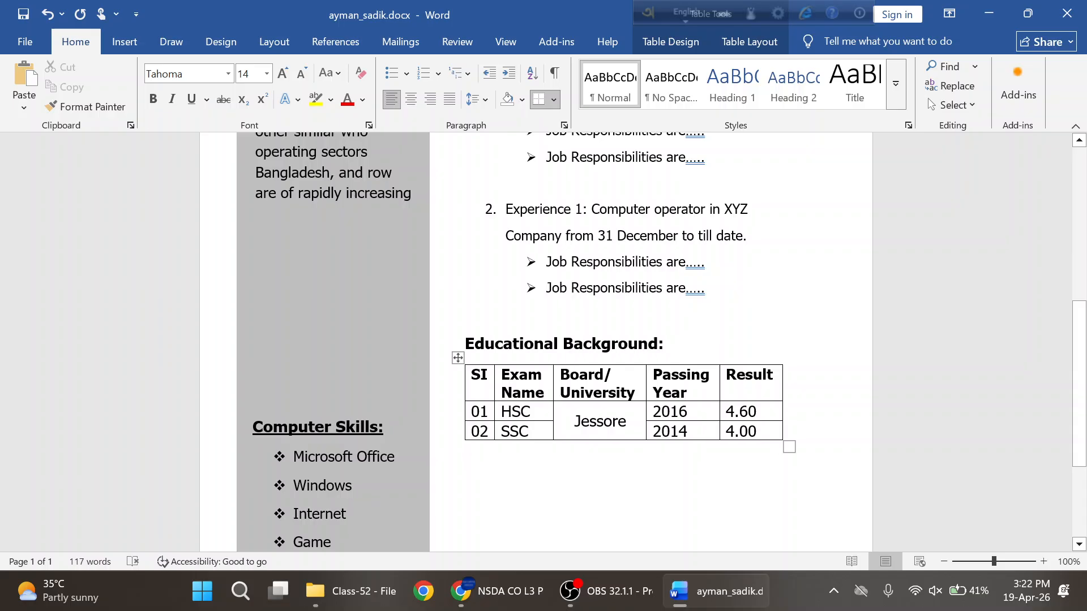
- Set both data rows of the education table to 13 pt as well
left_click_drag(471, 412, 750, 432)
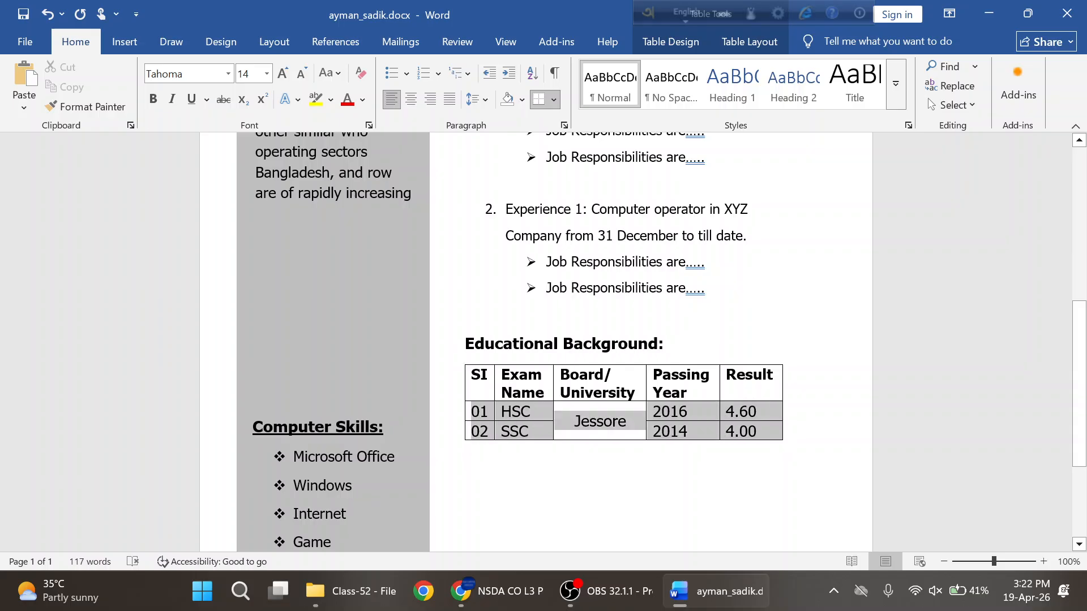
left_click(249, 74)
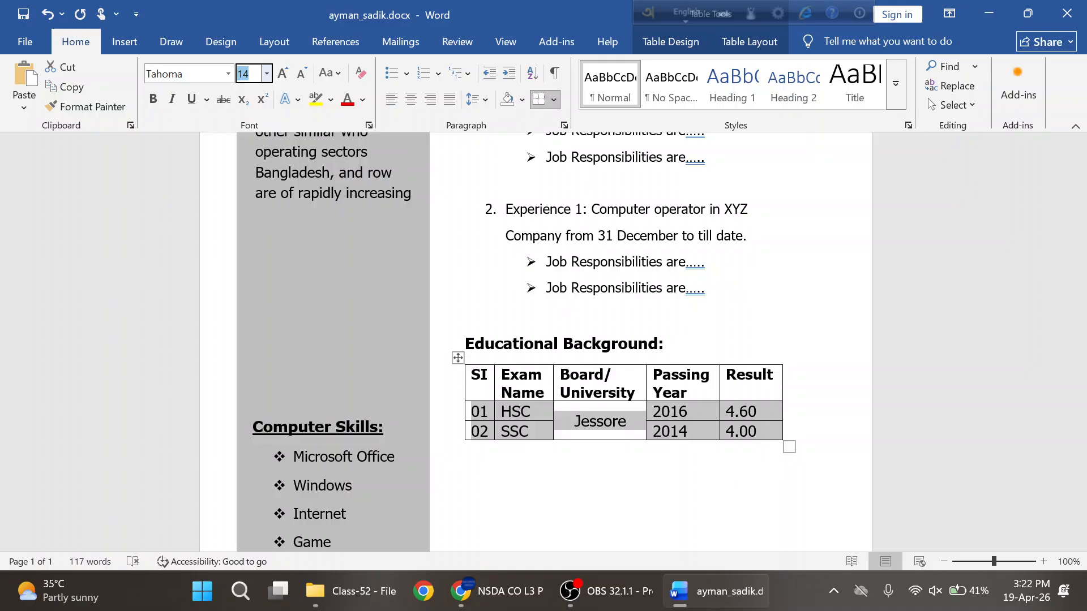
type("13")
key("Return")
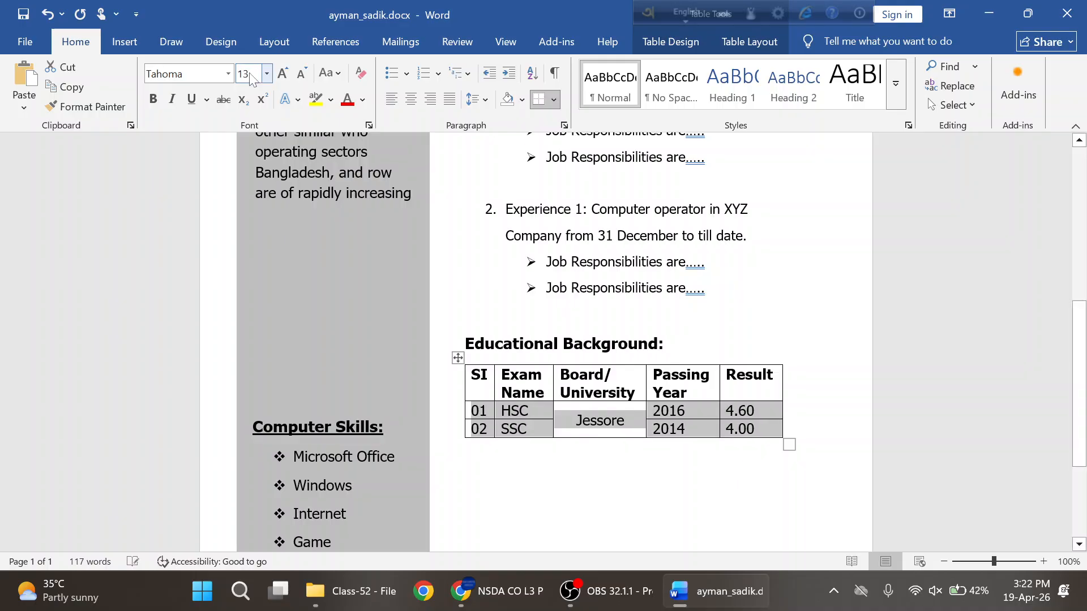
left_click(466, 477)
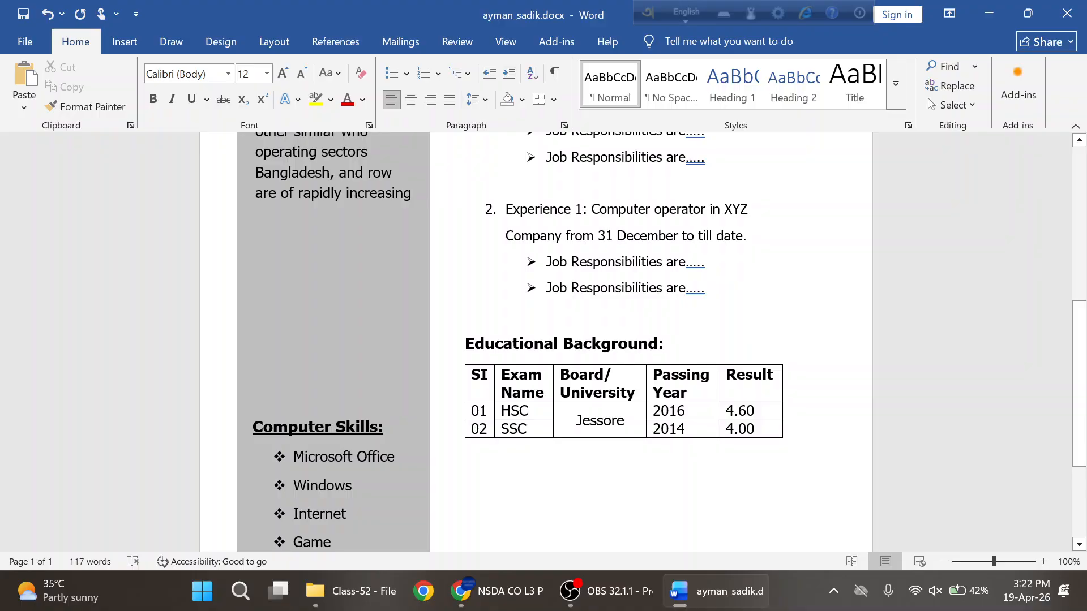
key("alt+Tab")
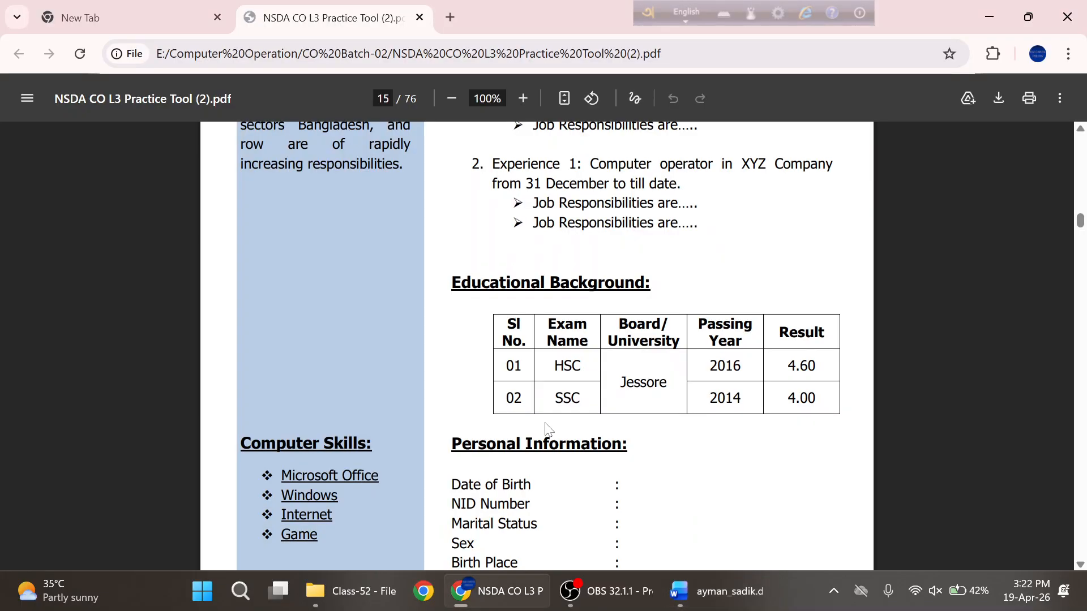
- Review the sample's Personal Information list and the start of the Bangla letter in the PDF
scroll(548, 425, "down", 3)
left_click_drag(471, 274, 511, 392)
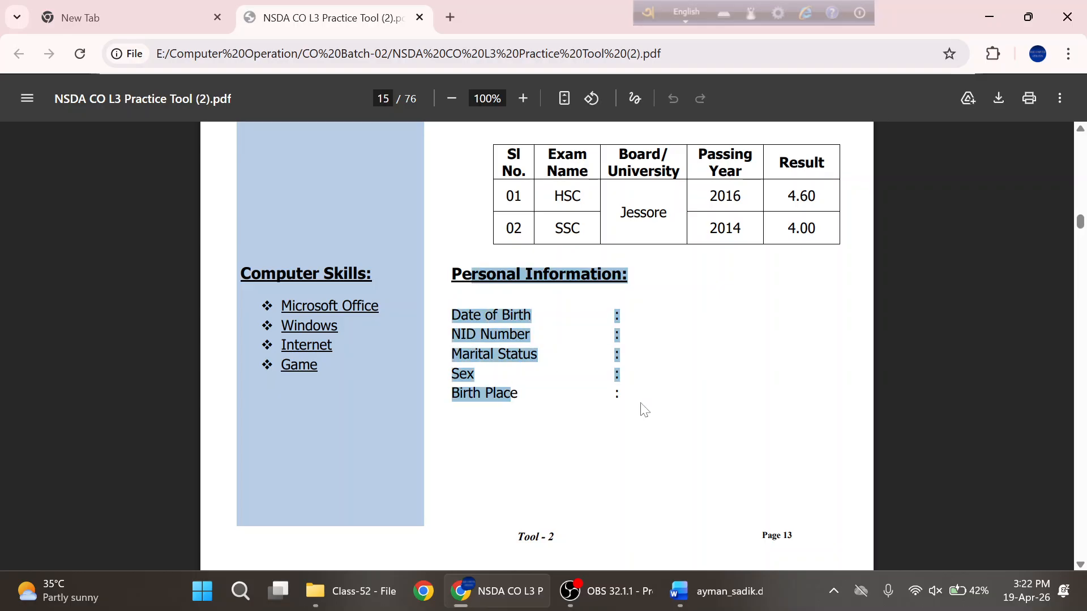
left_click(636, 385)
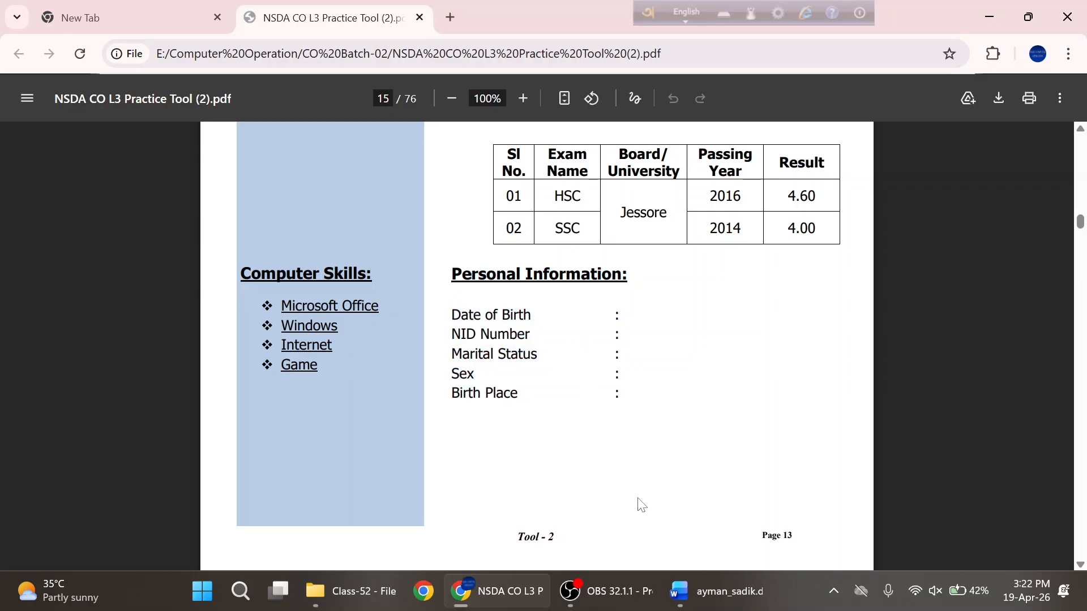
left_click(729, 595)
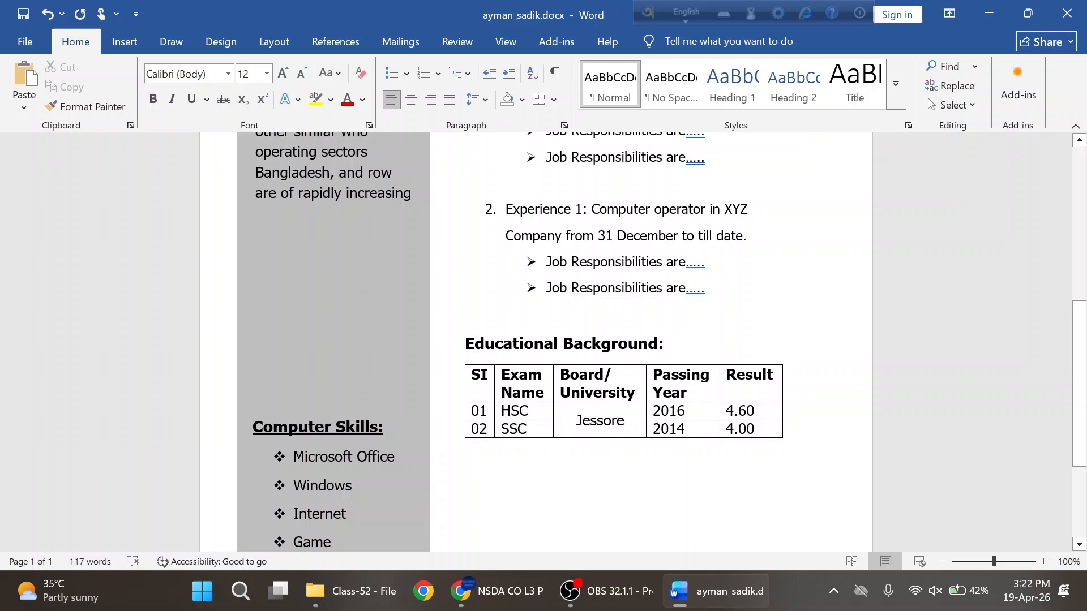
left_click(498, 590)
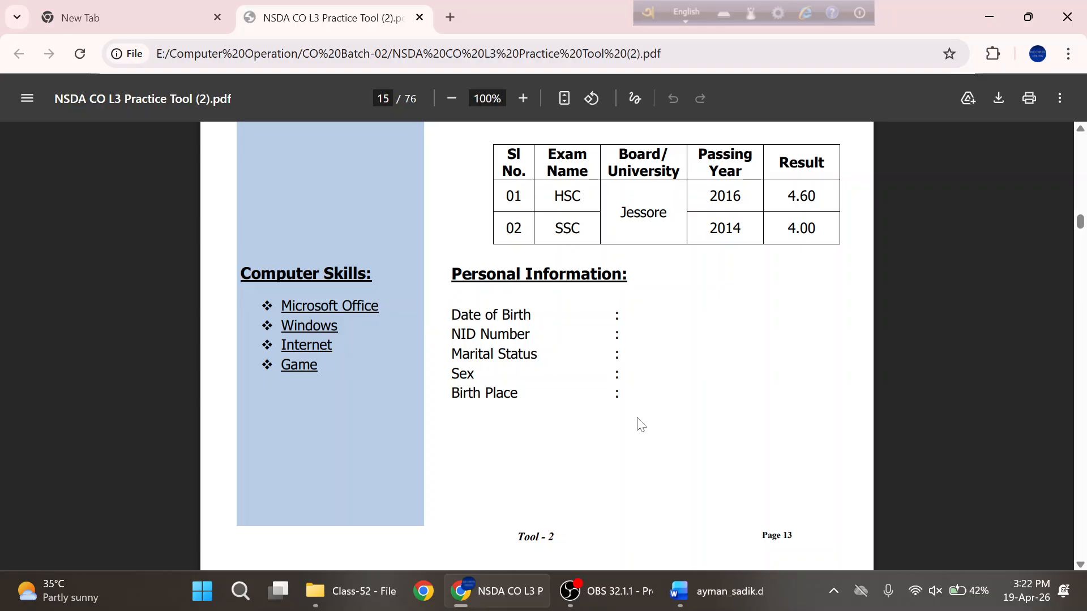
scroll(638, 408, "down", 1)
scroll(639, 408, "down", 3)
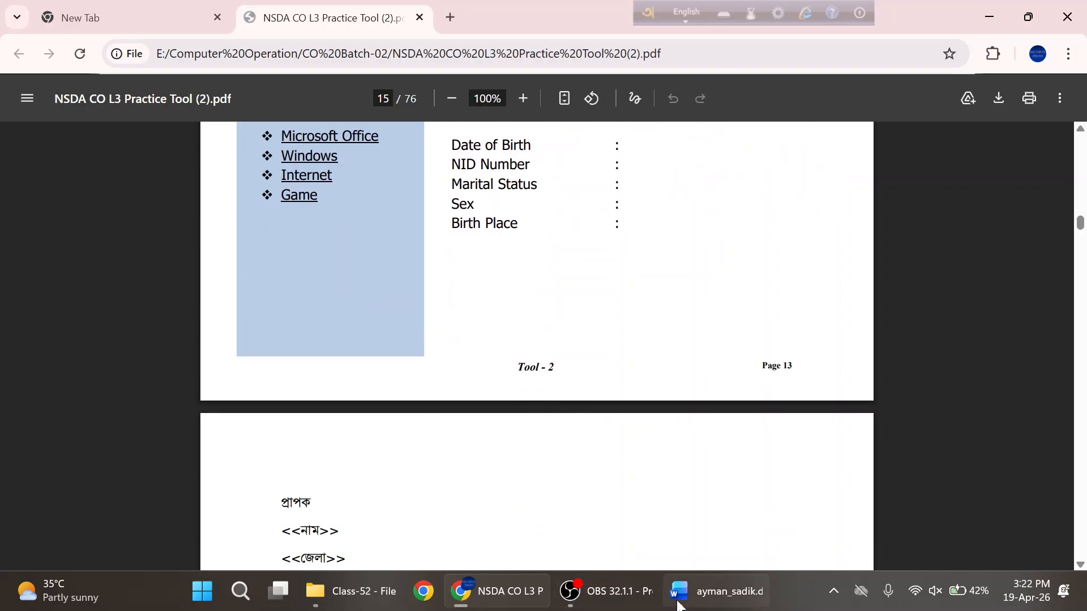
- Add blank lines below the education table without spilling onto page 2, and save
left_click(702, 601)
scroll(623, 339, "down", 3)
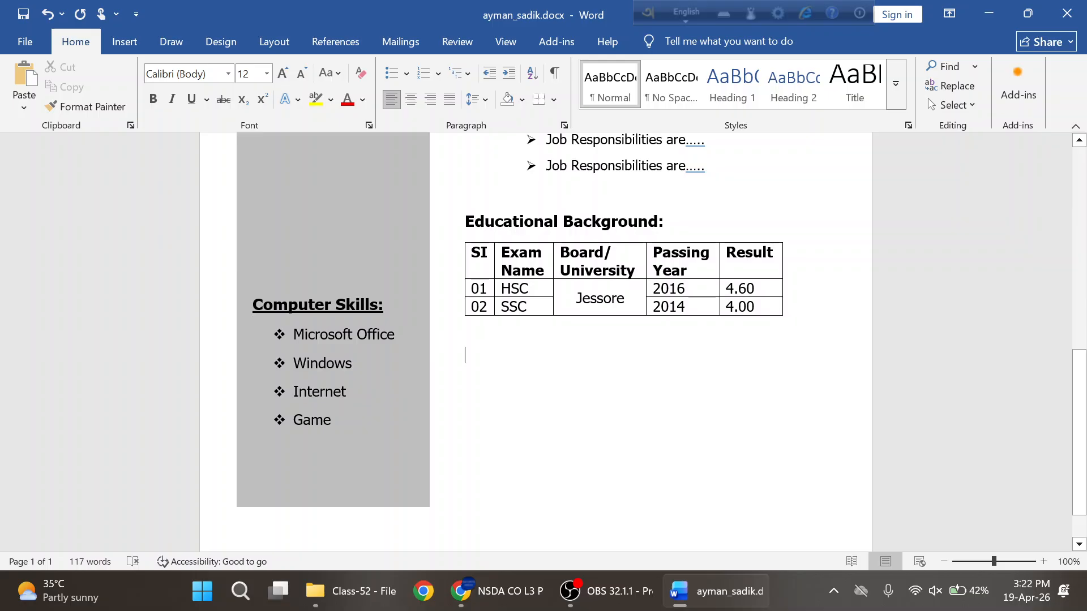
key("Return")
key("Return")
key("Return")
key("Return")
key("Return")
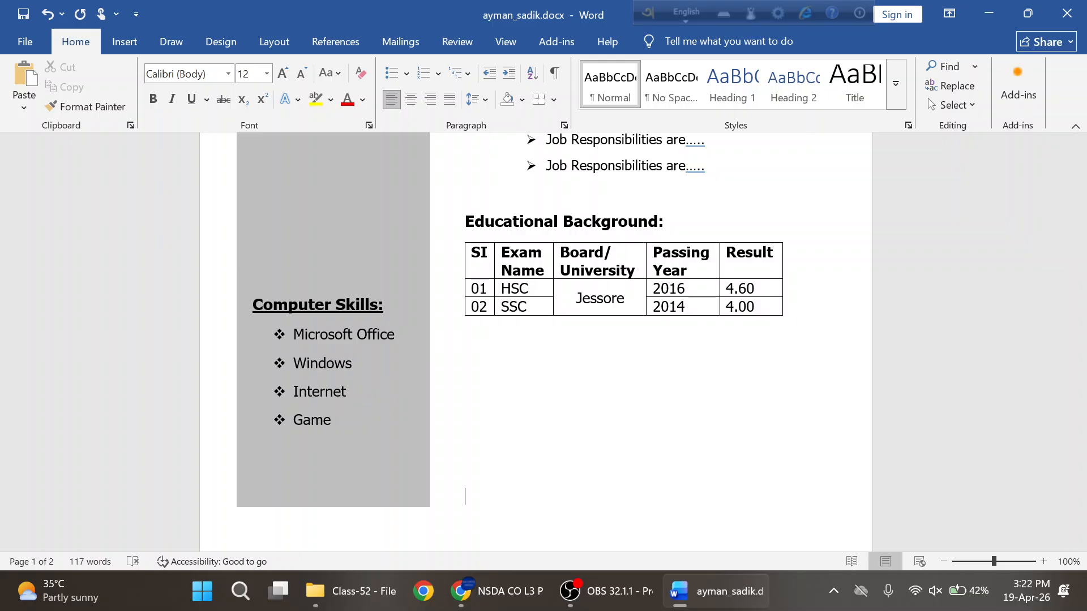
scroll(537, 317, "down", 4)
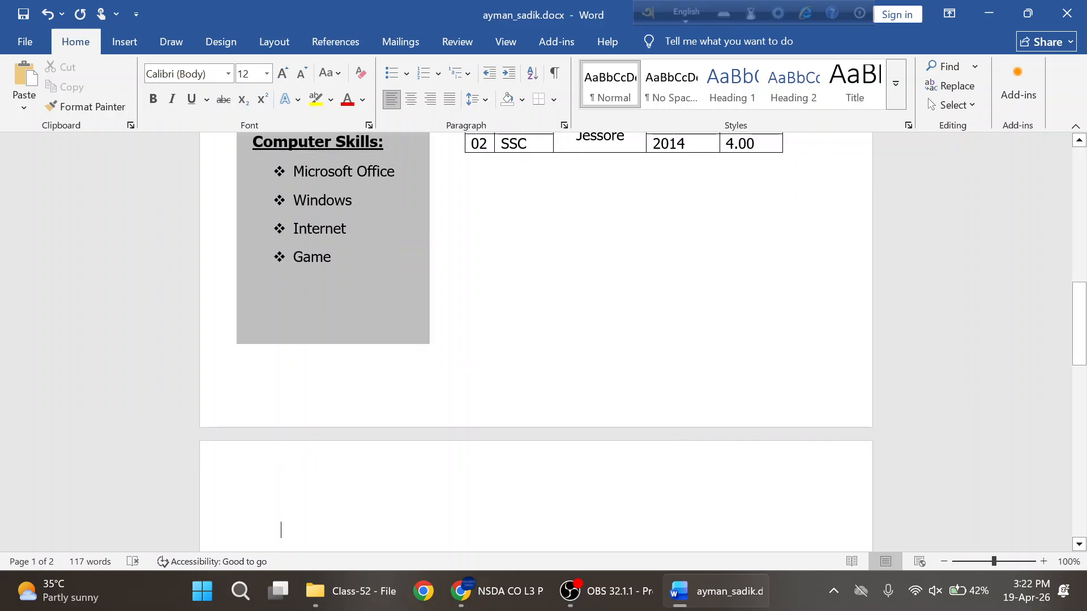
key("BackSpace")
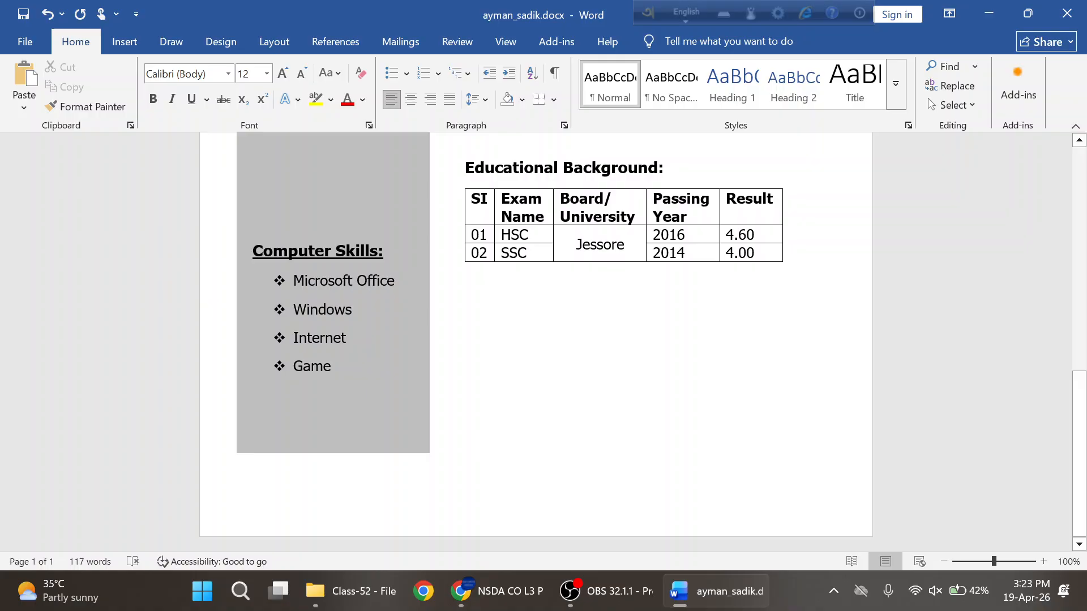
key("ctrl+s")
- Insert a Next Page section break after the résumé
left_click(264, 48)
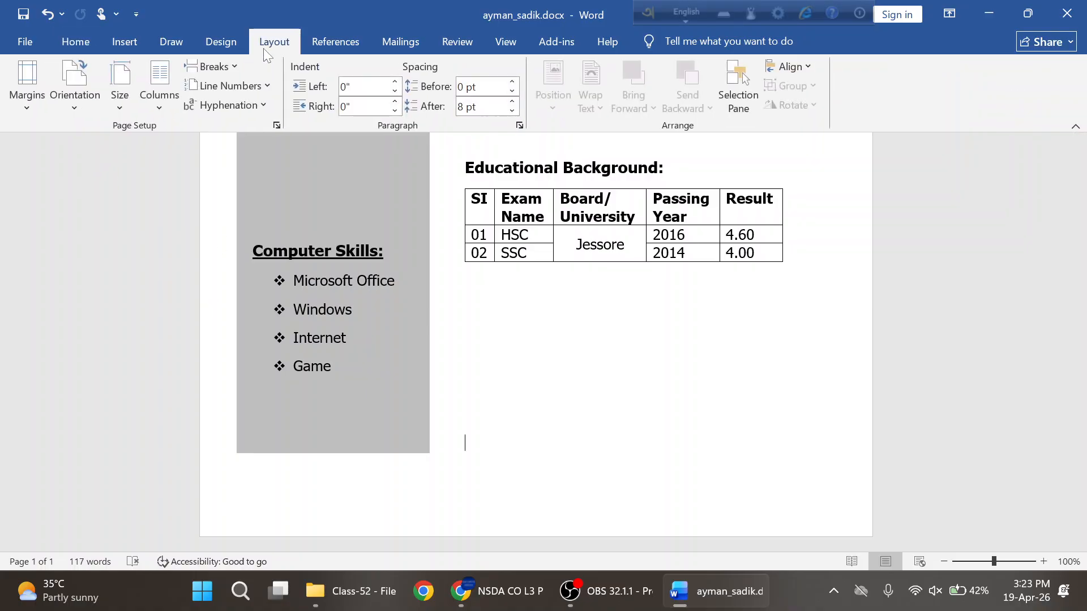
left_click(229, 64)
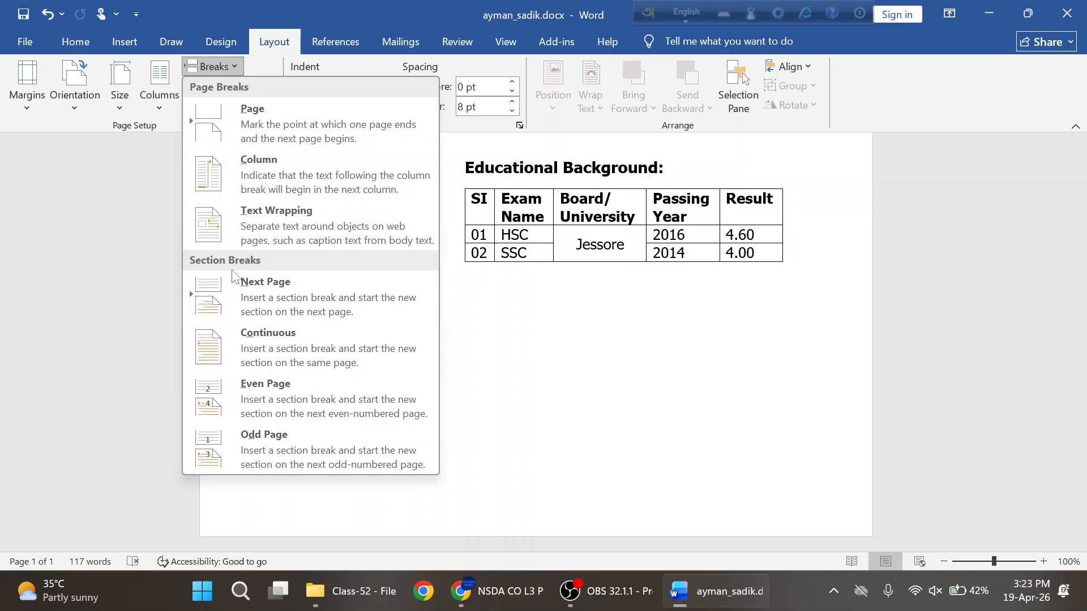
left_click(285, 281)
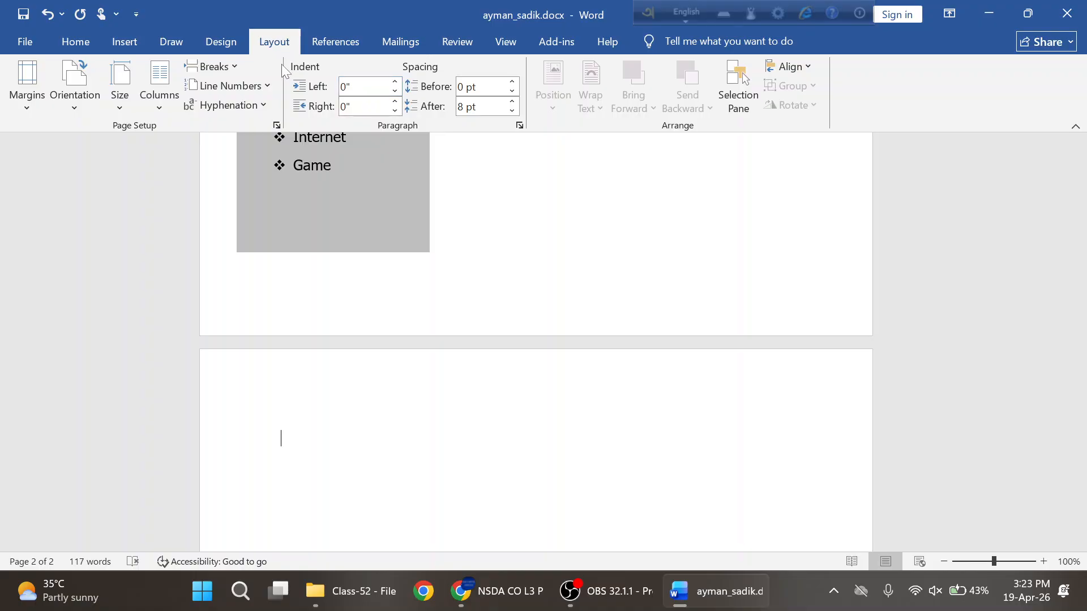
- Keep the A4 paper size and make the new second page landscape
left_click(121, 110)
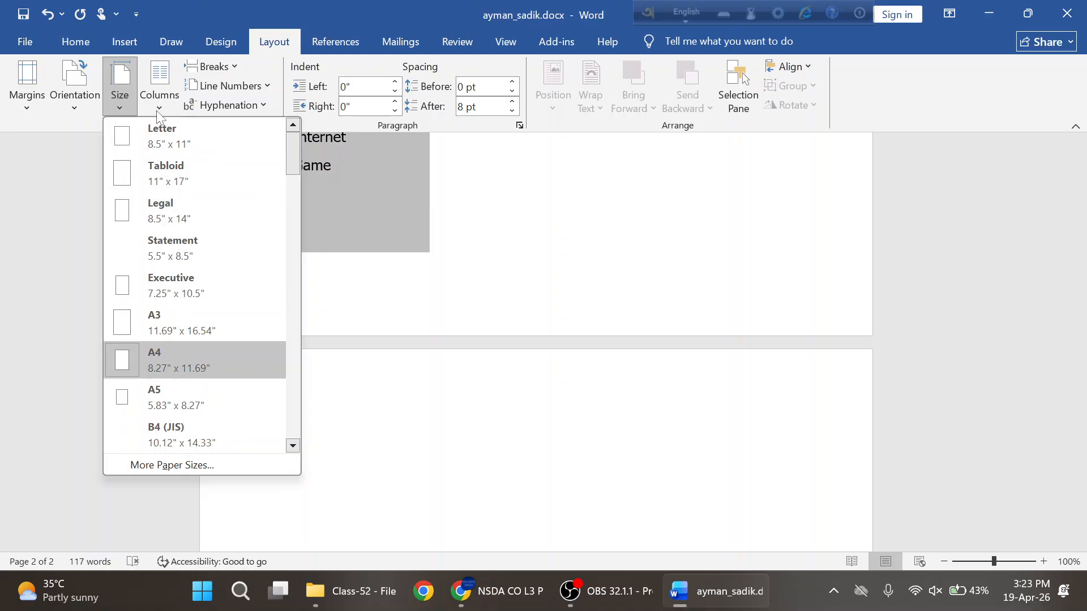
left_click(71, 105)
left_click(71, 106)
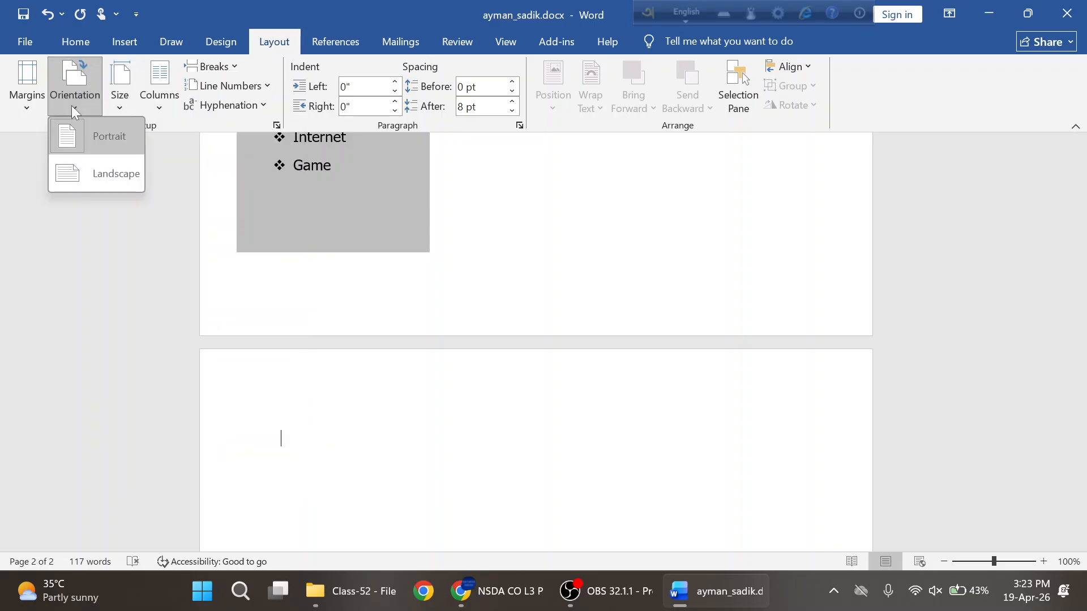
left_click(92, 175)
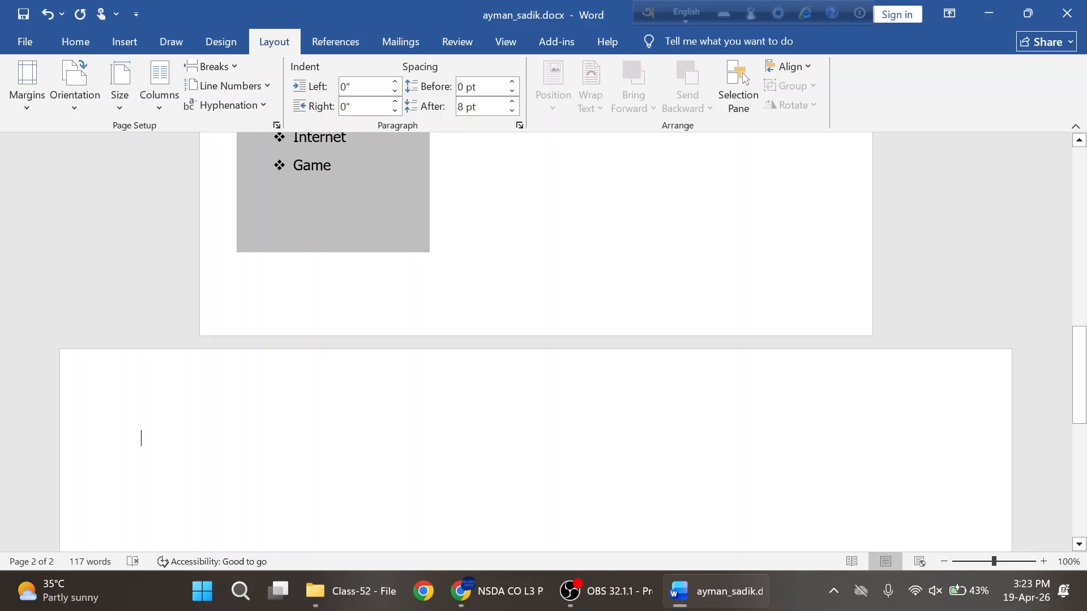
scroll(444, 439, "up", 3)
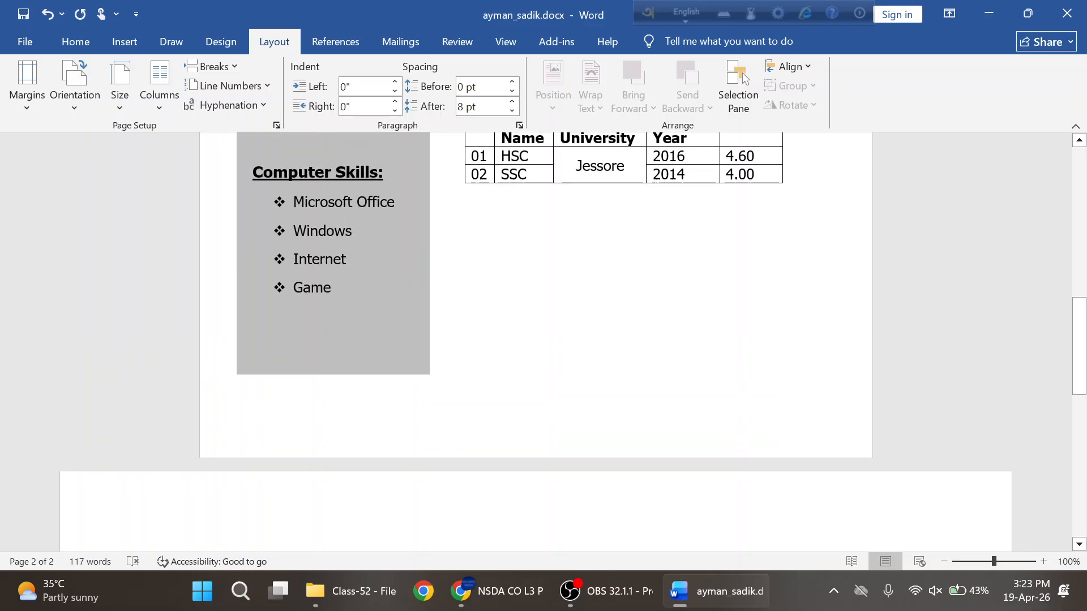
scroll(535, 339, "down", 6)
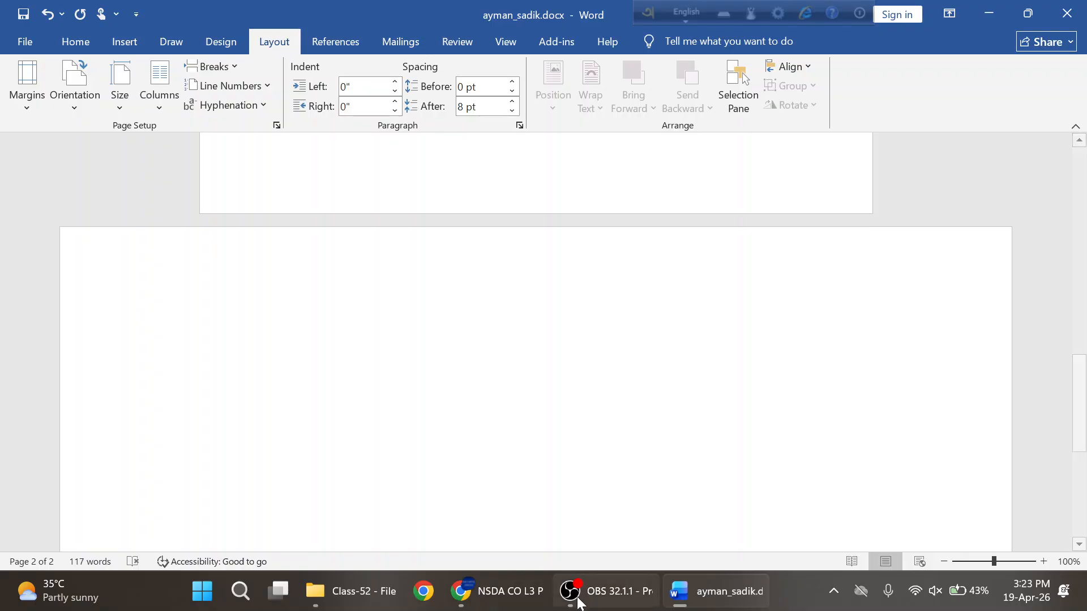
- Check the PDF's page 14 layout rules: A4, portrait first page, landscape second page
left_click(514, 597)
scroll(532, 396, "up", 15)
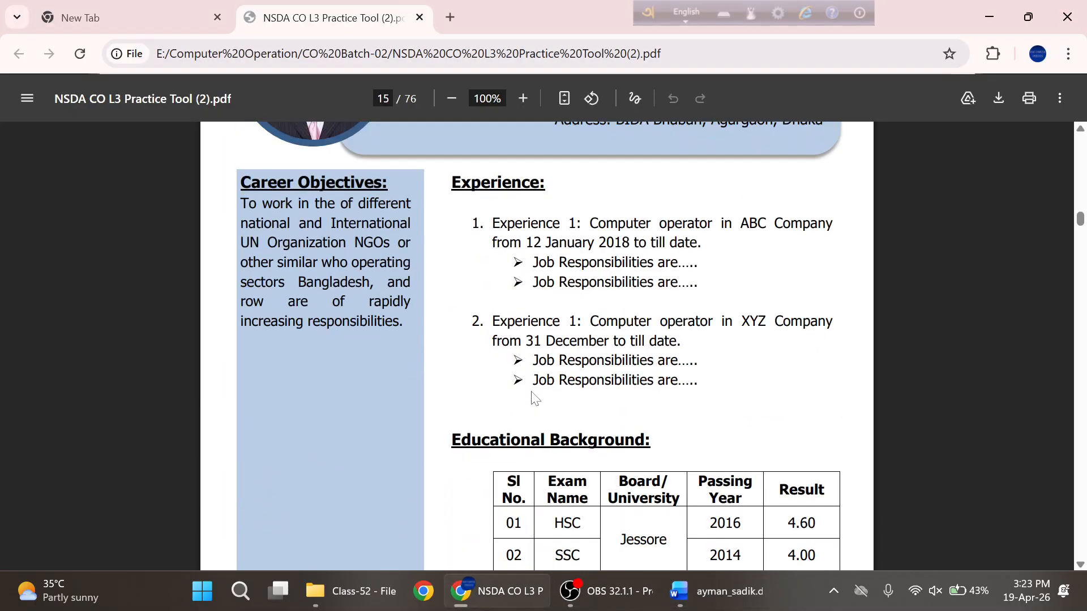
scroll(535, 399, "up", 2)
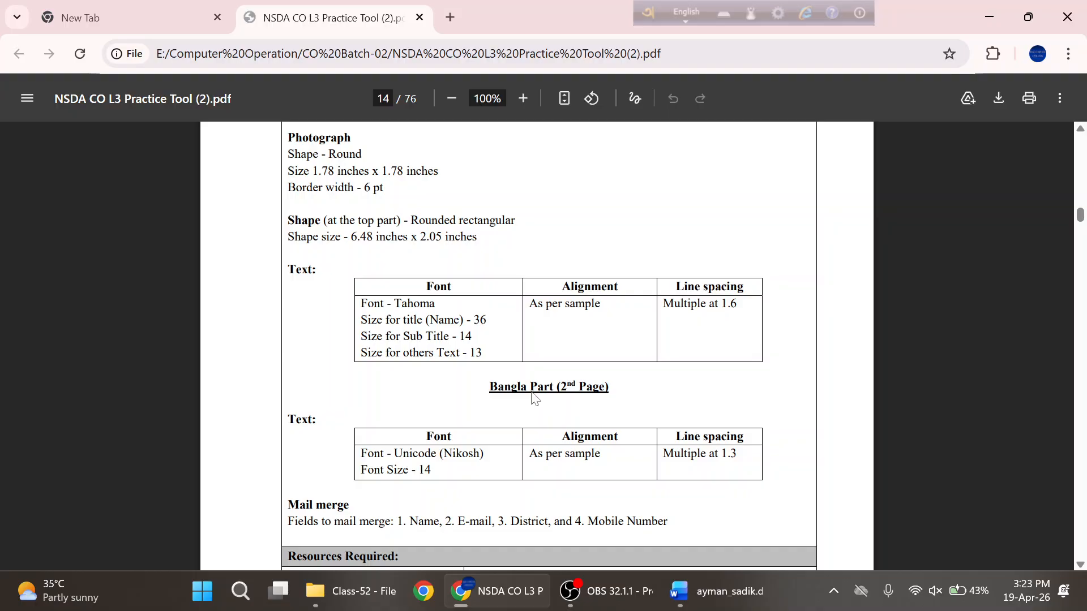
scroll(532, 398, "up", 4)
left_click_drag(520, 225, 581, 225)
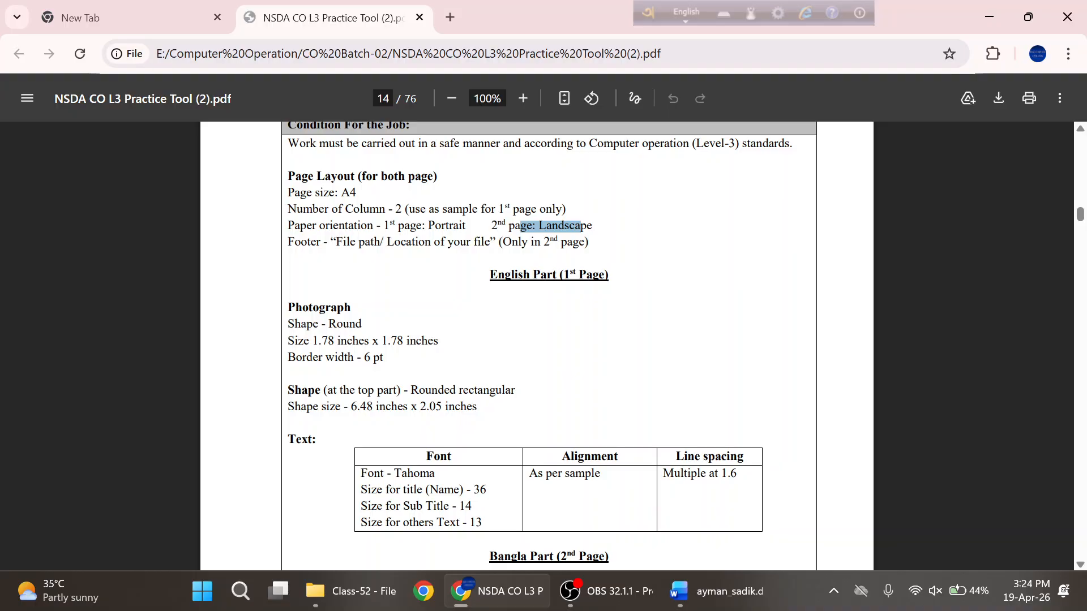
left_click(581, 227)
left_click_drag(288, 227, 354, 226)
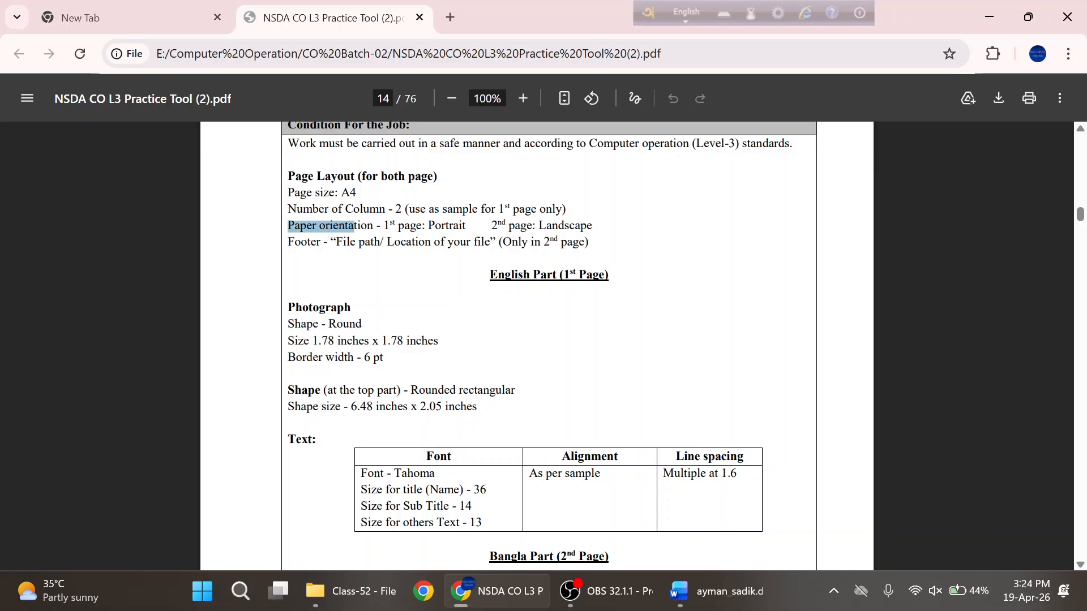
left_click(354, 226)
left_click_drag(465, 227, 410, 226)
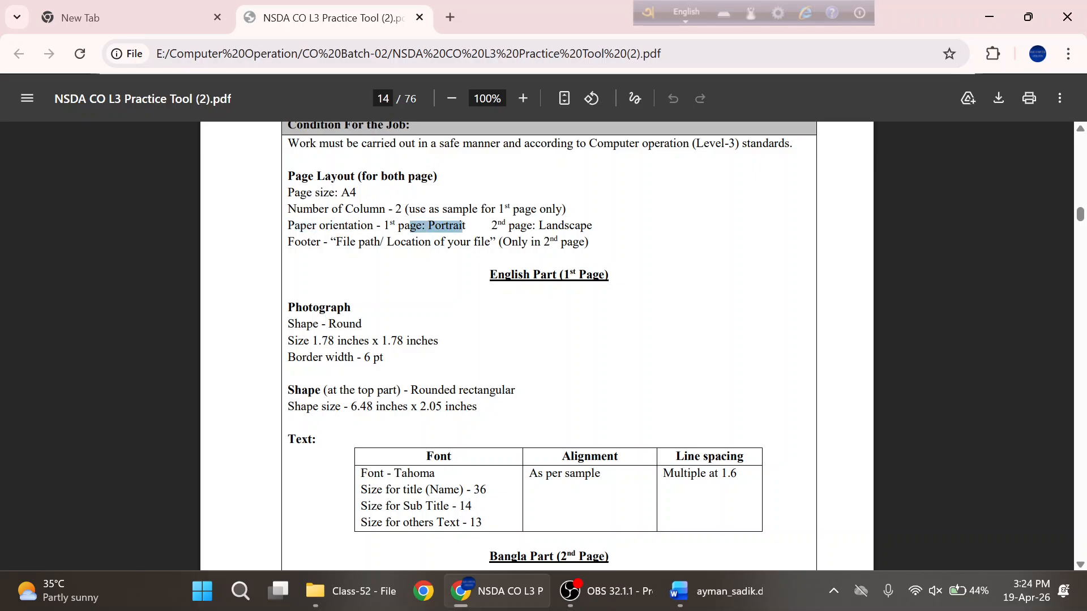
double_click(566, 227)
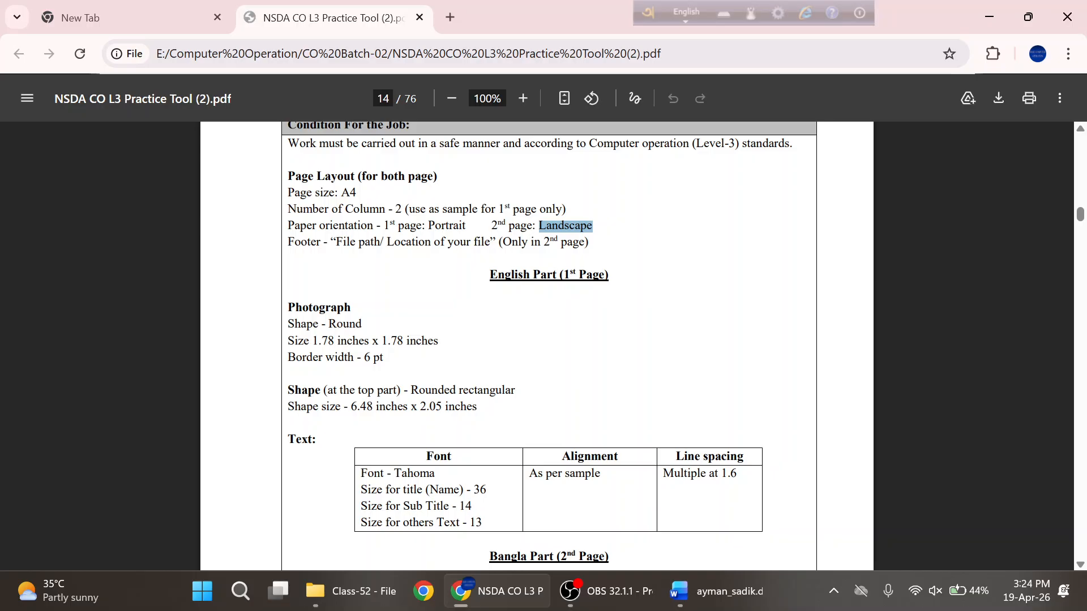
- Return to the Word document
left_click(681, 600)
scroll(536, 341, "up", 2)
scroll(536, 341, "up", 6)
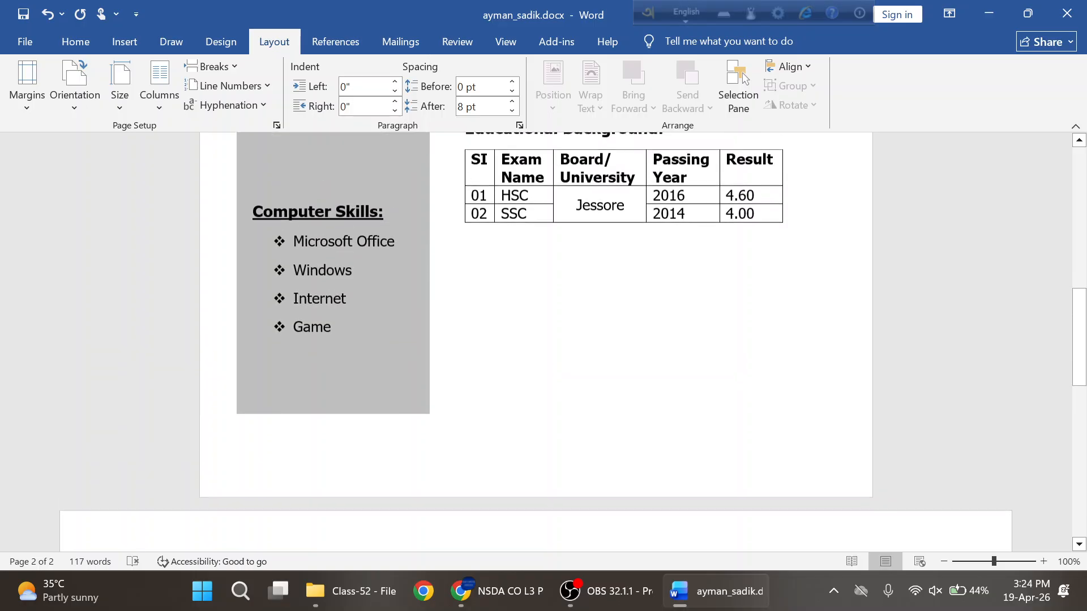
- Check the paper size list on page 2, leaving it unchanged
scroll(536, 342, "down", 7)
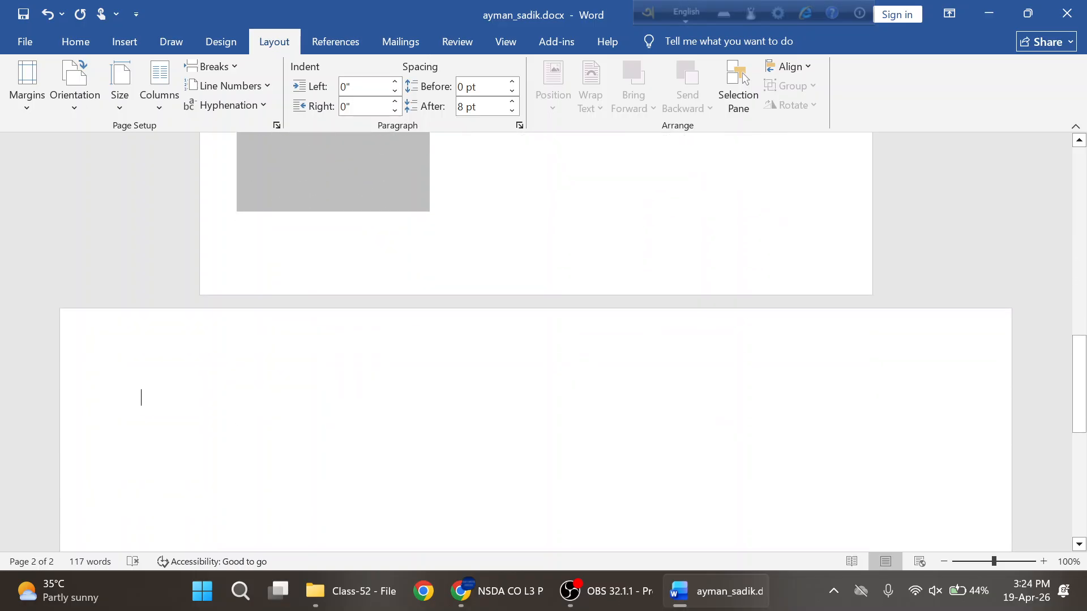
left_click(119, 88)
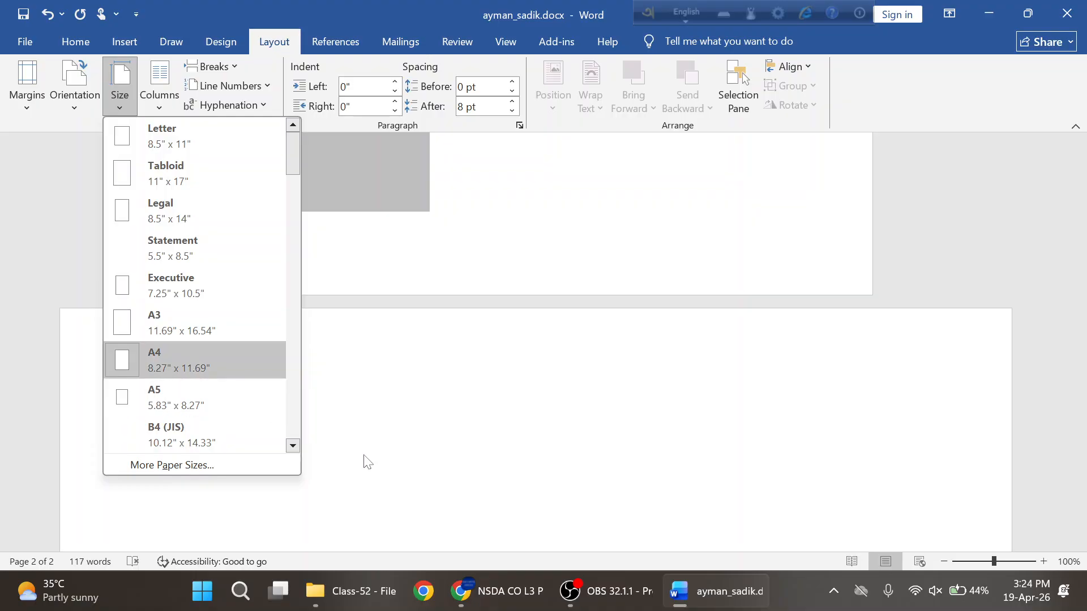
left_click(554, 446)
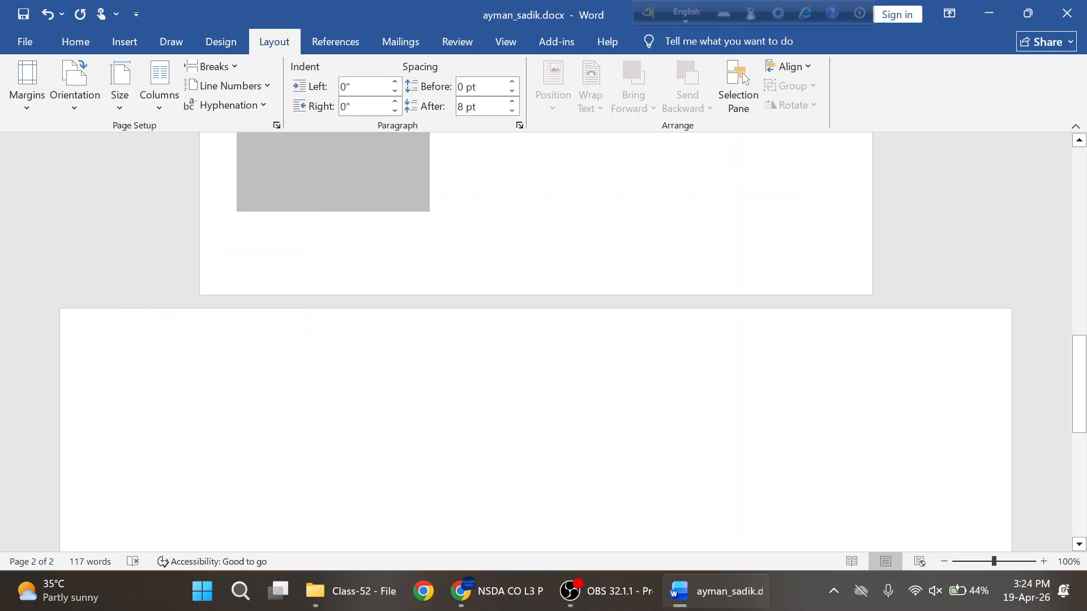
- Switch to Bangla input and type প্রাপক ('prapok') at the top of page 2
left_click(693, 11)
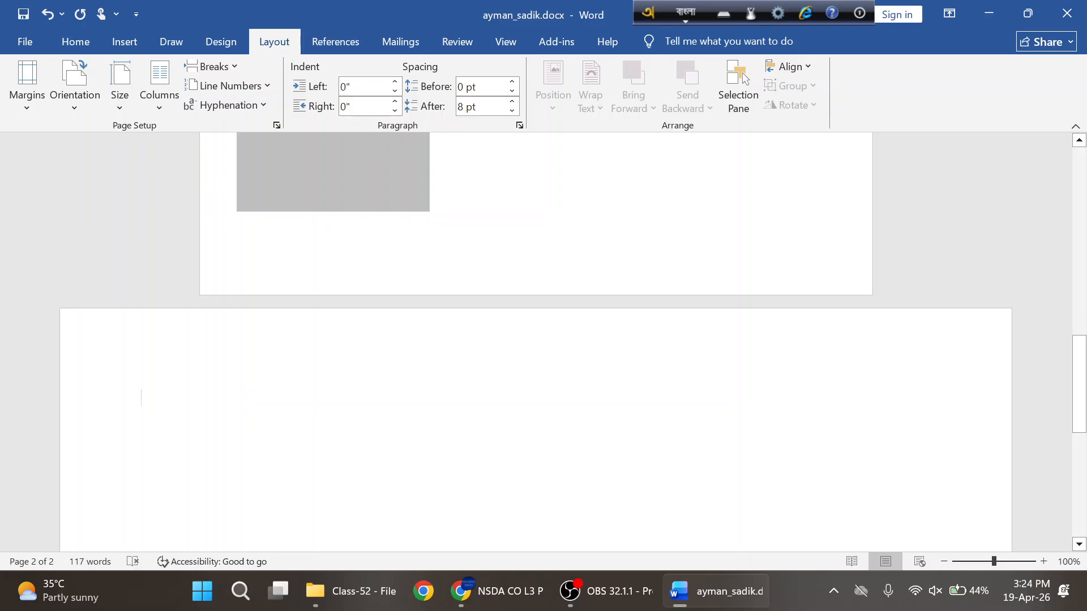
type("pra")
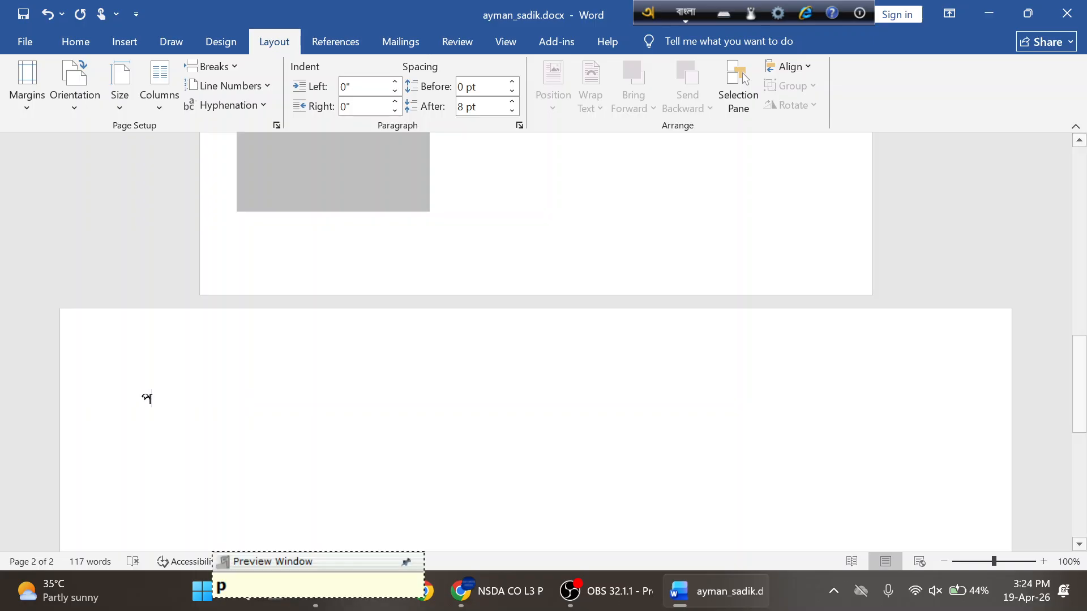
type("pok")
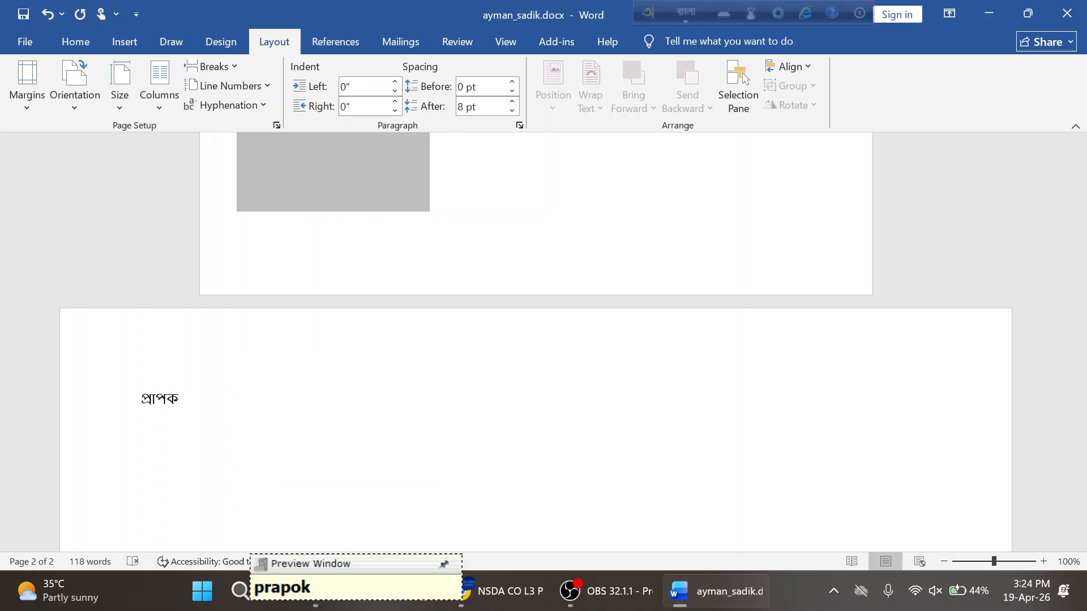
key("alt+Tab")
- Scroll the PDF to page 16's sample Bengali letter, then go back to Word
scroll(511, 425, "down", 10)
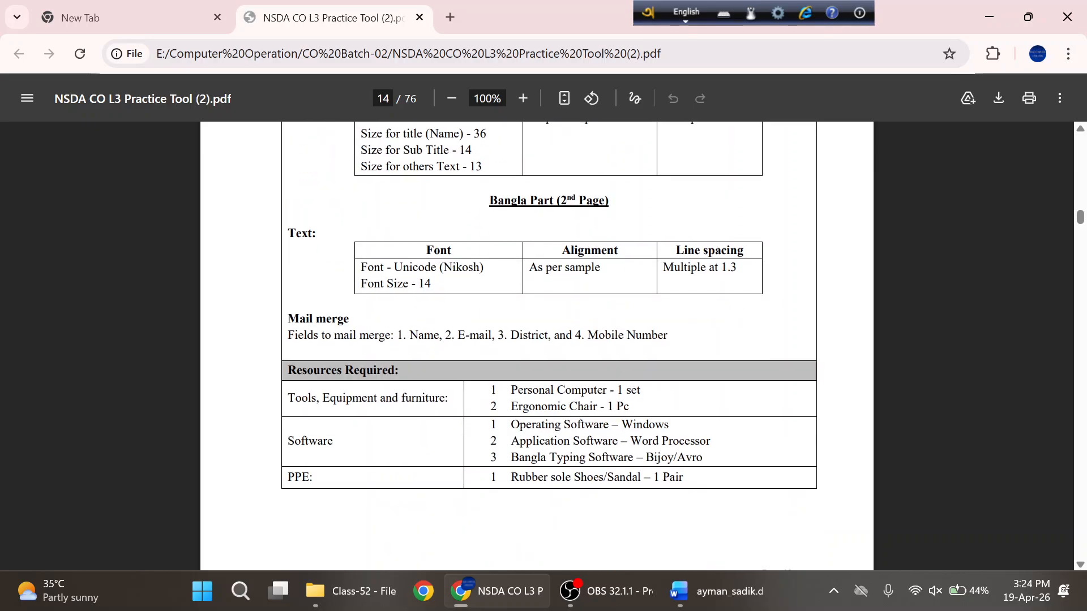
scroll(536, 345, "down", 15)
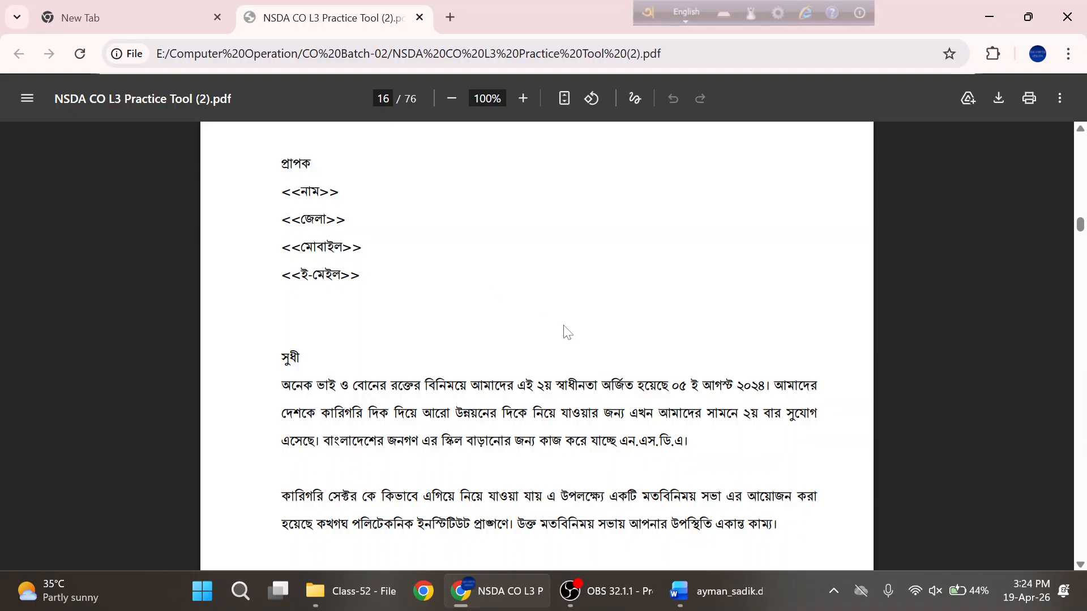
key("alt+Tab")
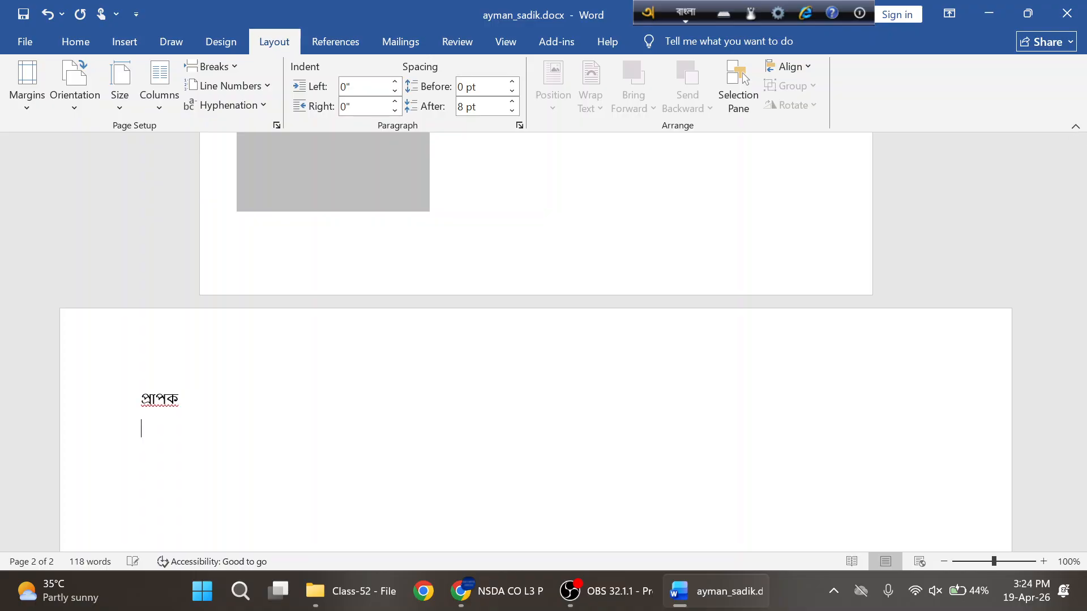
- Add three blank lines below প্রাপক on page 2, then return to the PDF
key("Return")
key("Return")
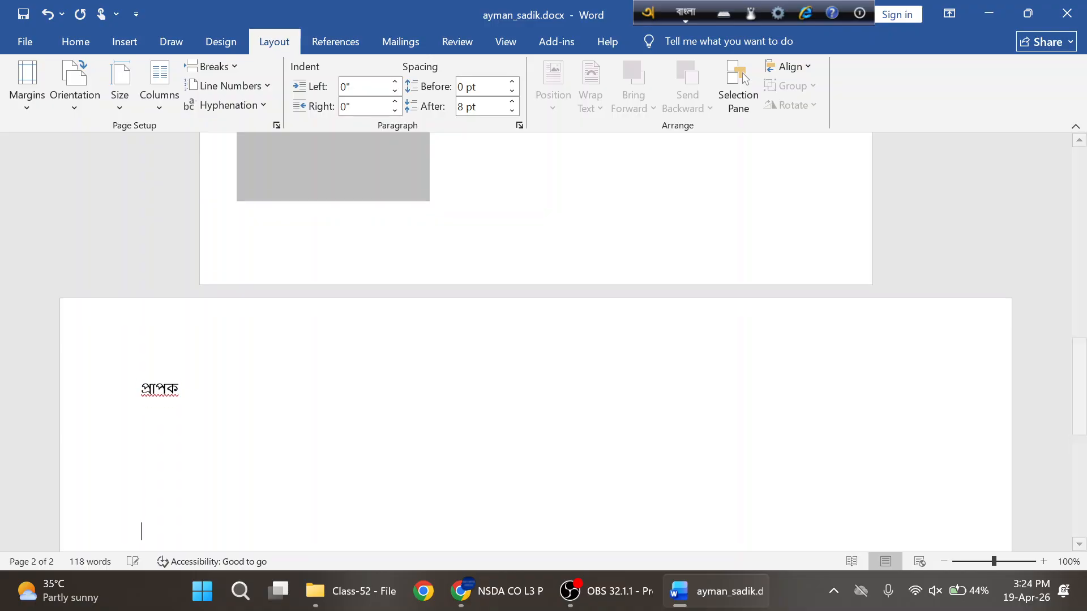
key("Return")
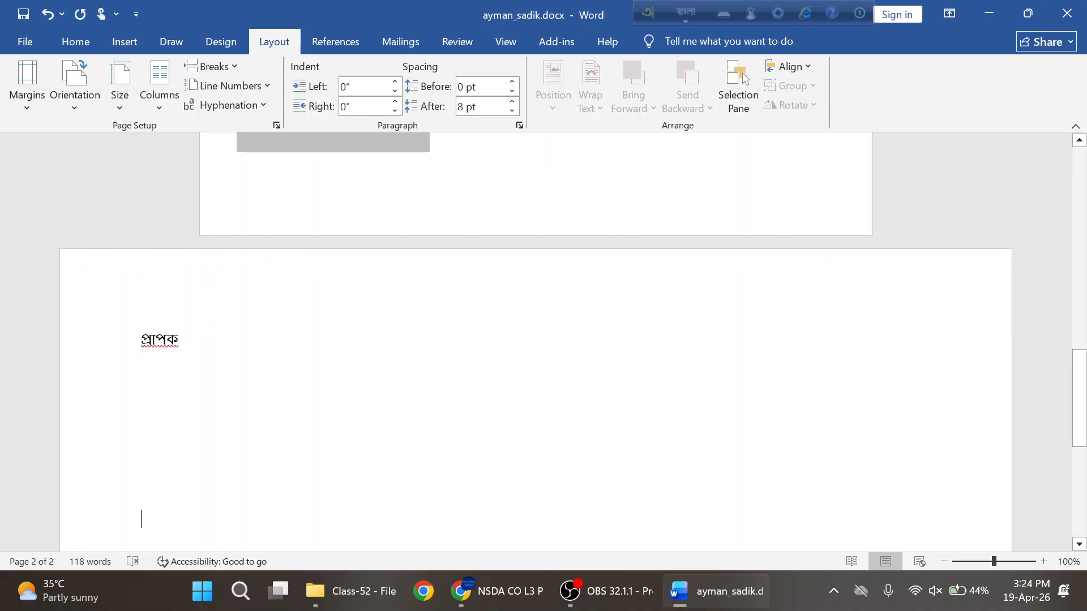
key("Return")
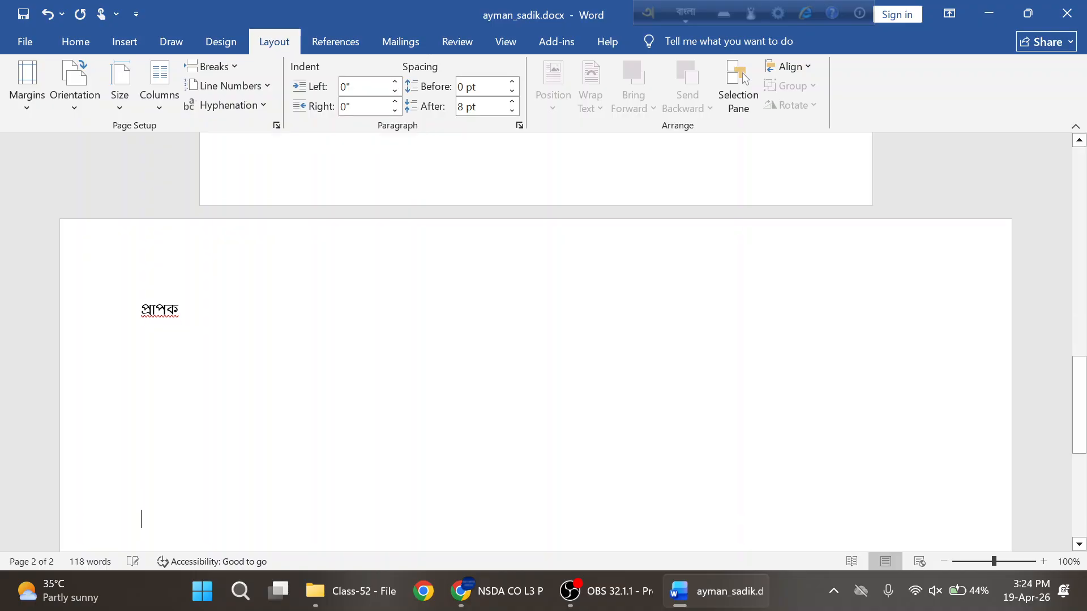
key("alt+Tab")
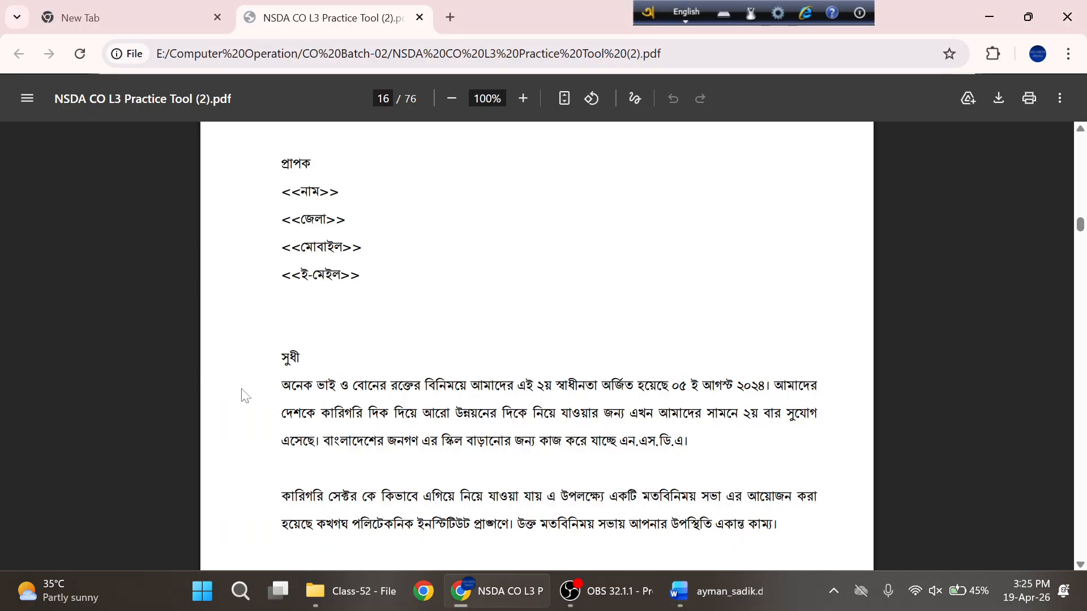
- Select page 16's sample letter from সুধী down to the closing যুব কারিগরি কমিটি। line
left_click_drag(282, 358, 326, 386)
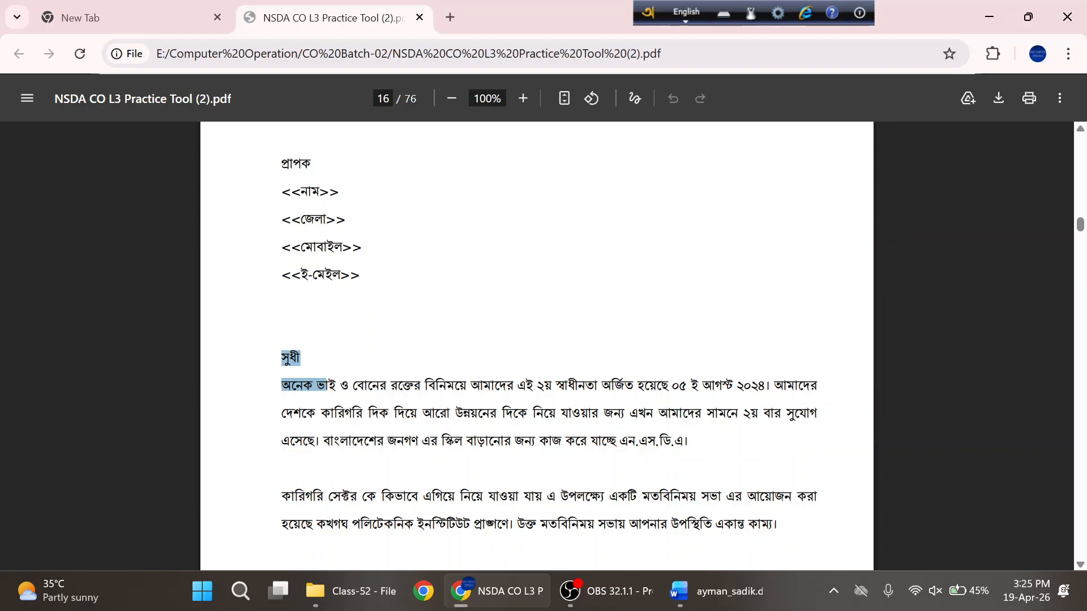
scroll(536, 345, "down", 3)
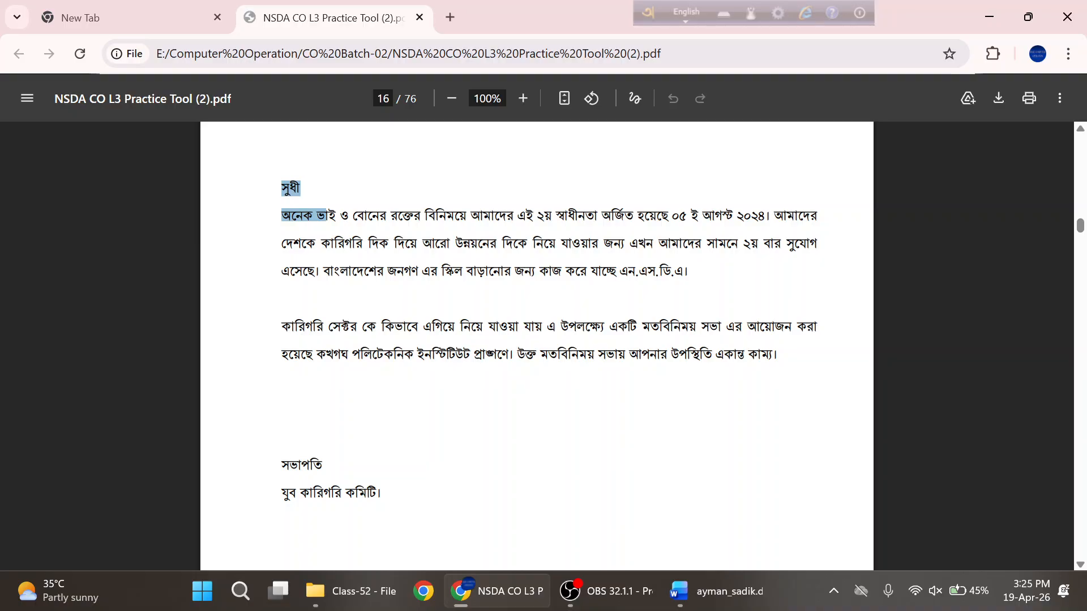
left_click(327, 216)
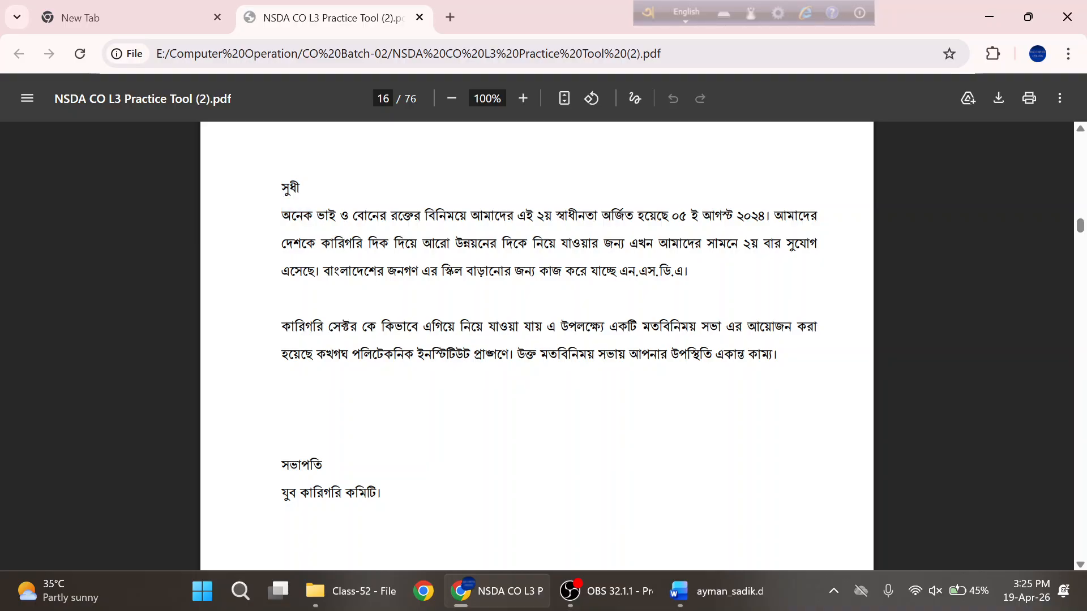
left_click_drag(282, 188, 382, 493)
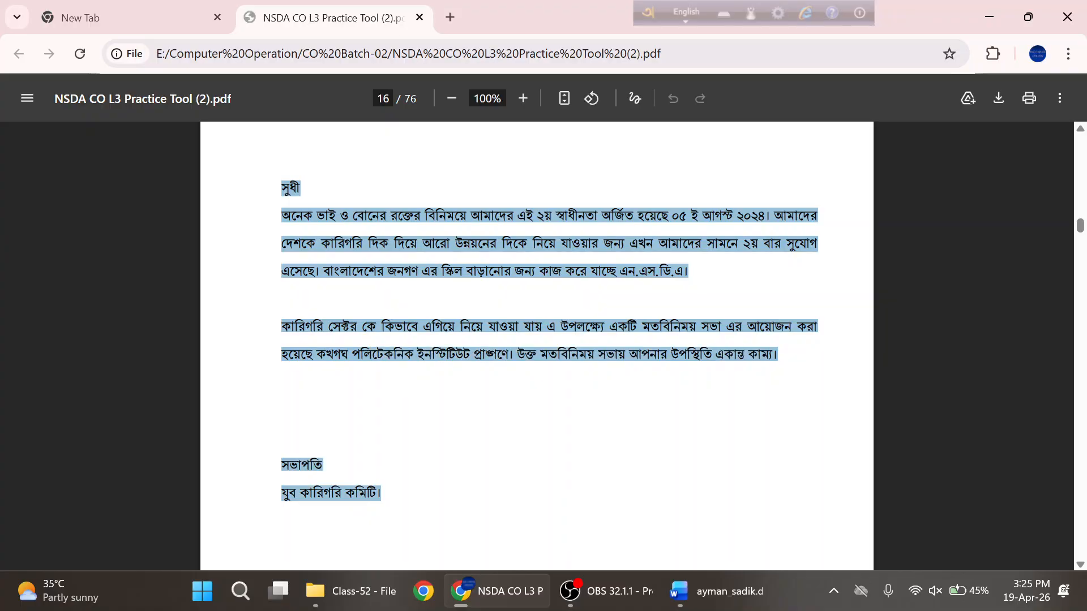
left_click(475, 398)
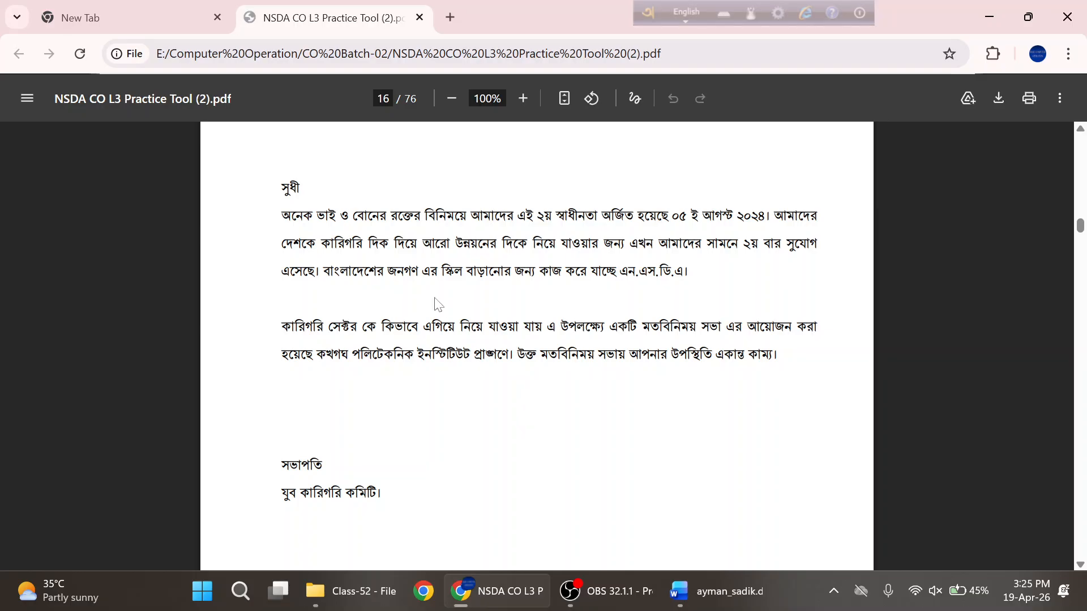
left_click_drag(281, 184, 379, 354)
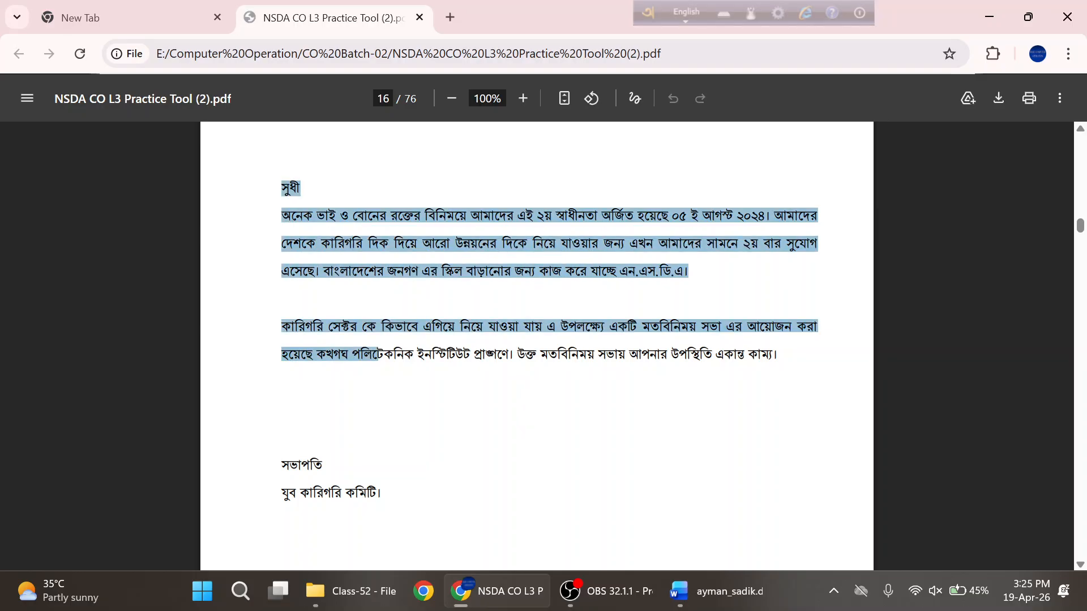
left_click(419, 390)
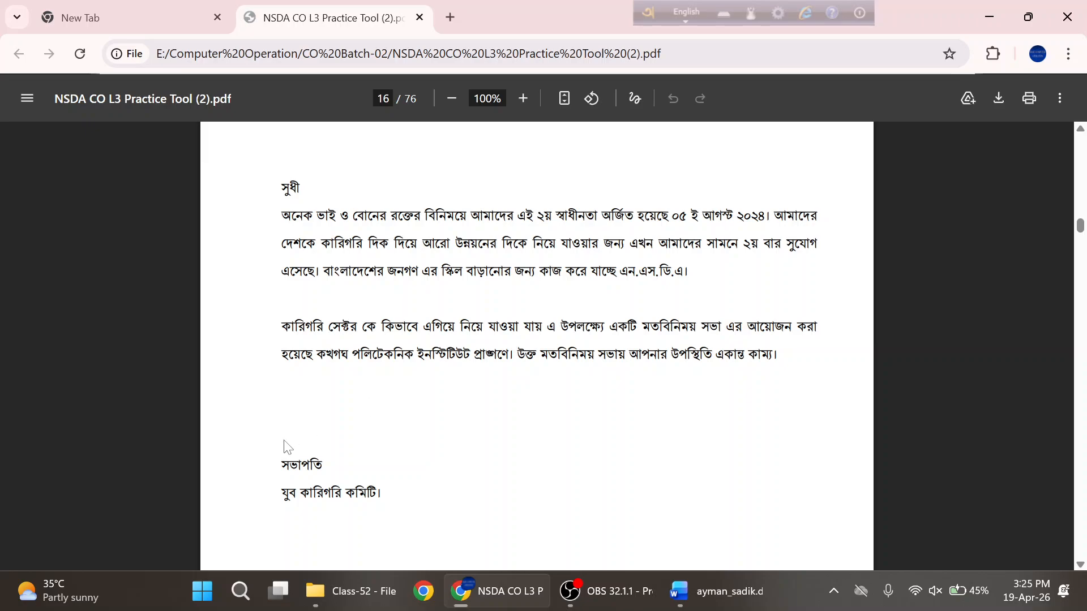
left_click_drag(381, 493, 281, 184)
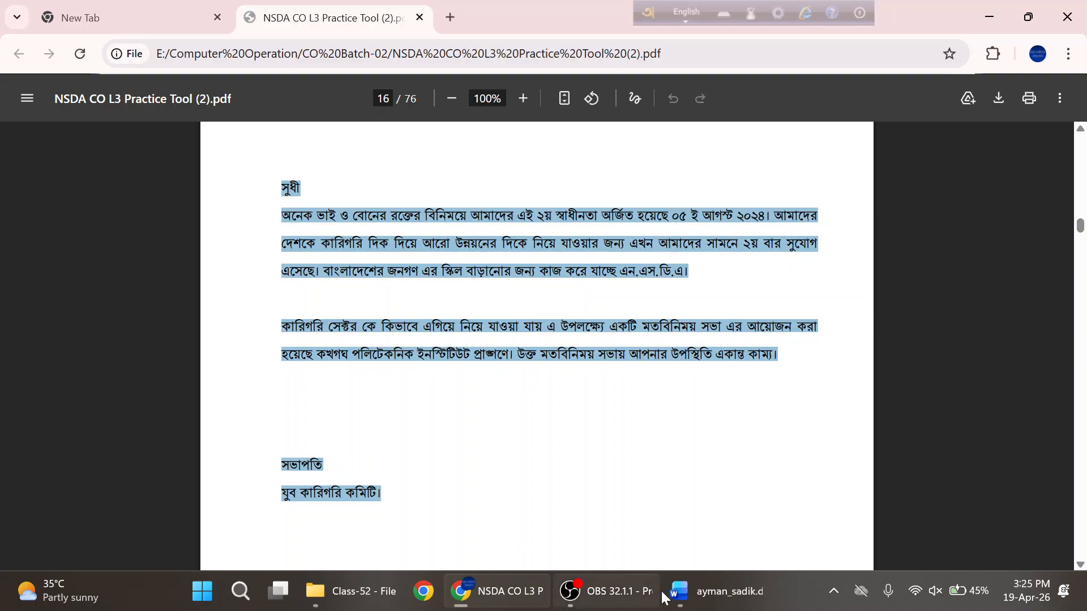
- Check Word's paragraph line-spacing options without changing them, then open Windows Search
left_click(716, 591)
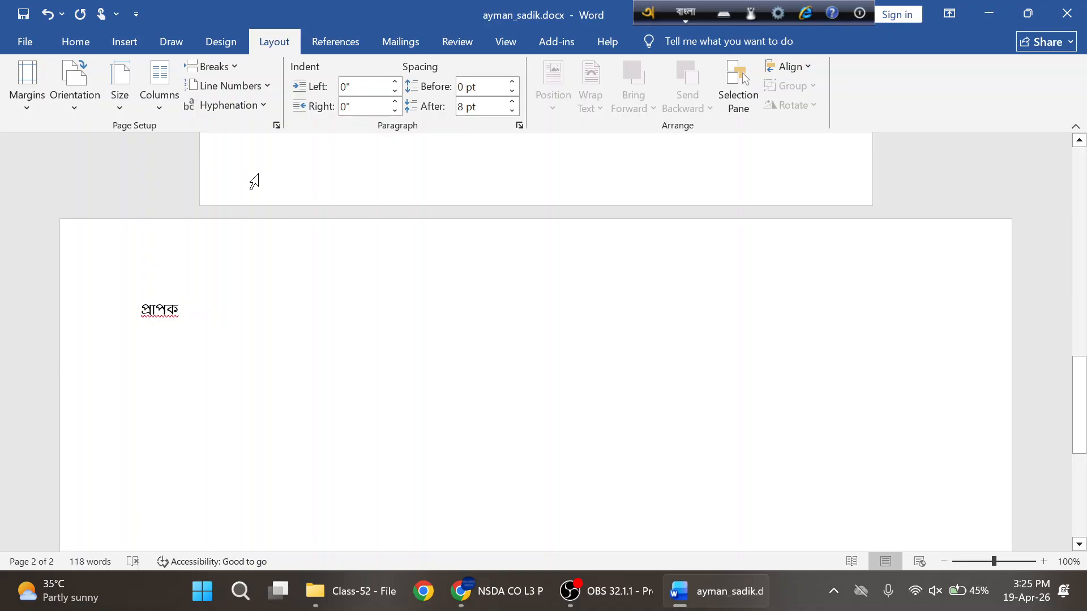
left_click(71, 42)
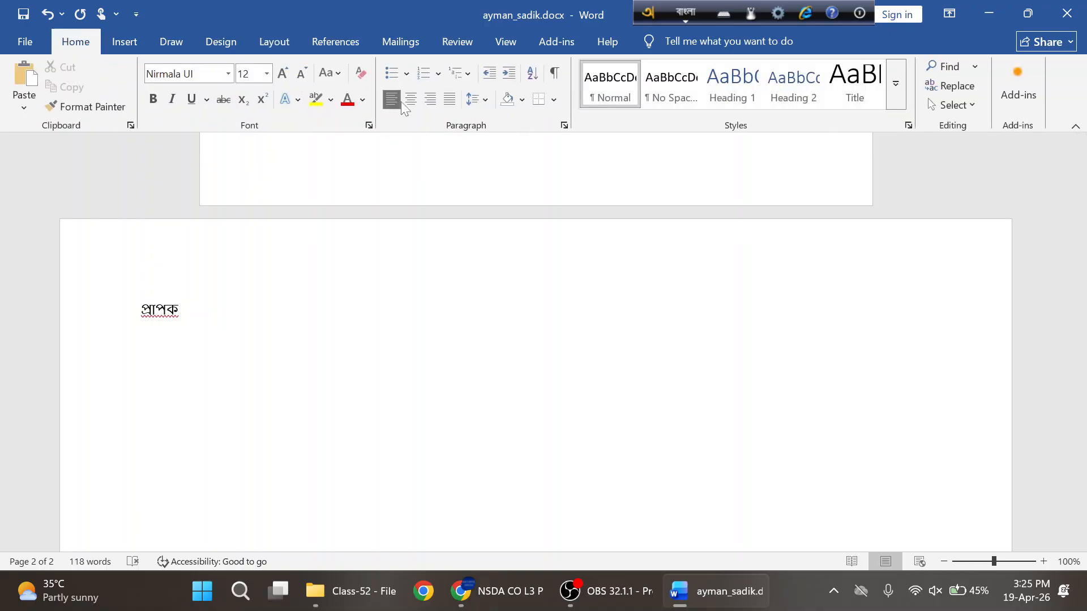
left_click(485, 102)
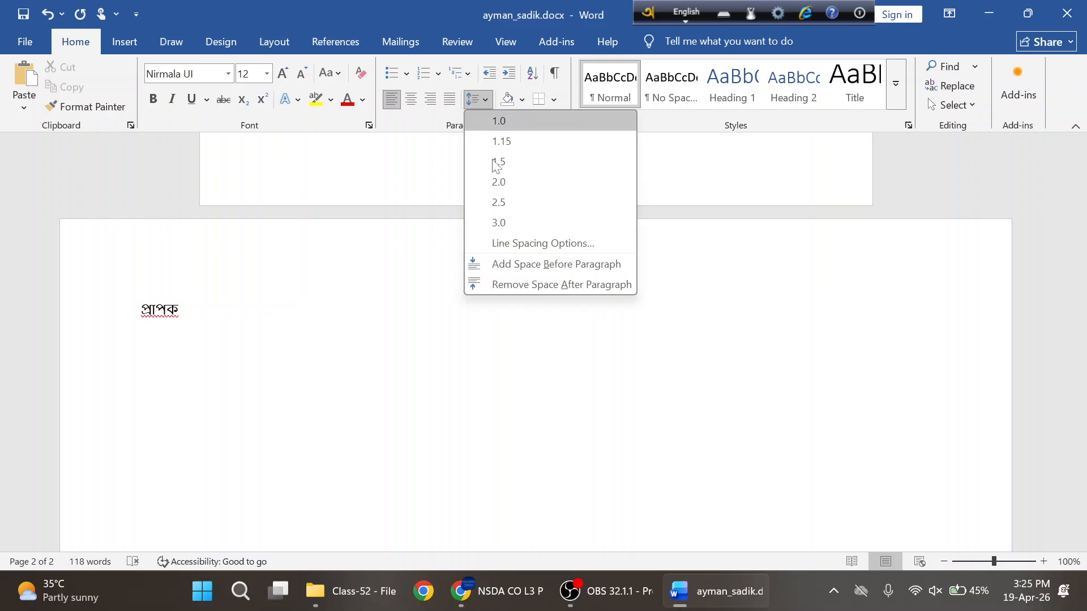
left_click(499, 243)
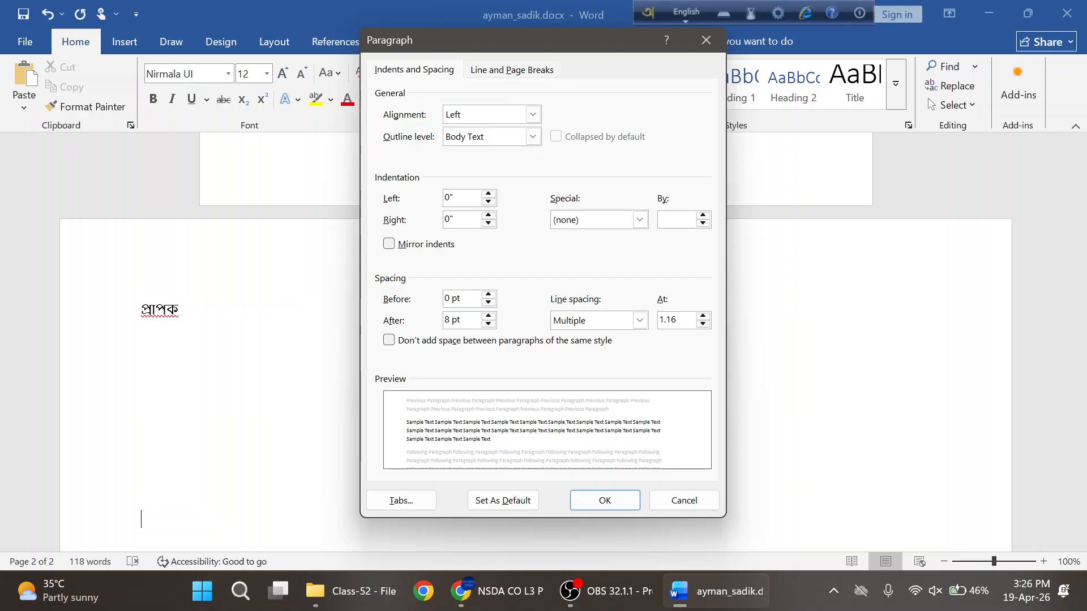
left_click(706, 40)
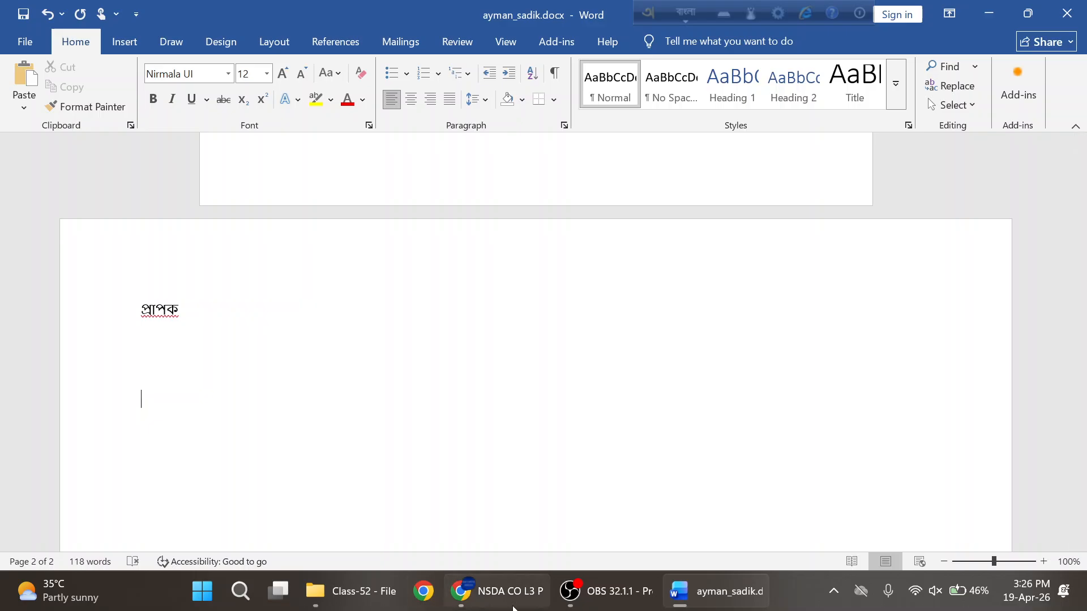
mouse_move(313, 601)
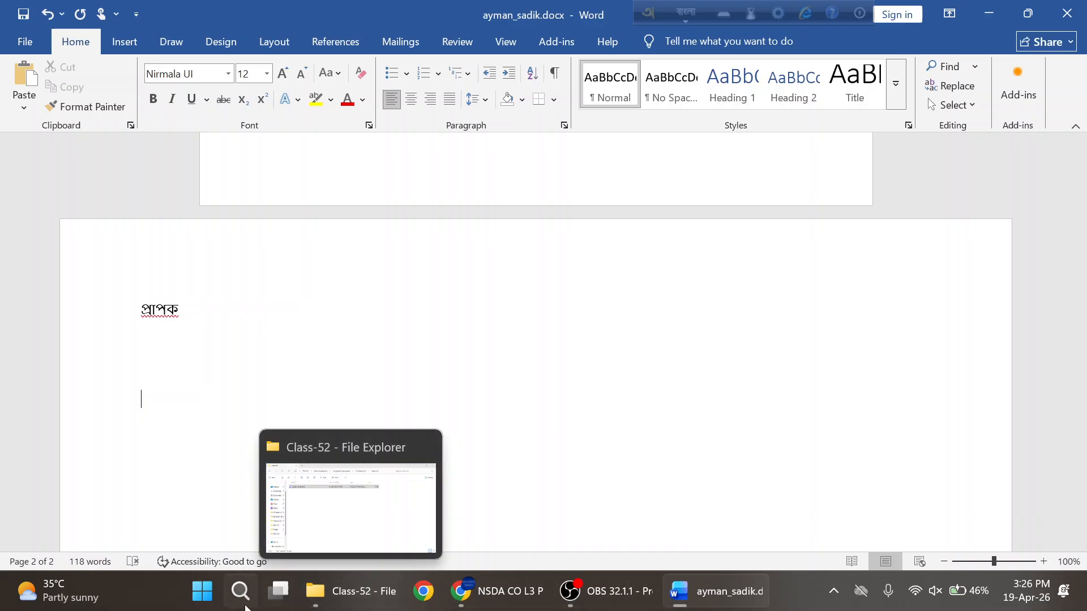
left_click(242, 605)
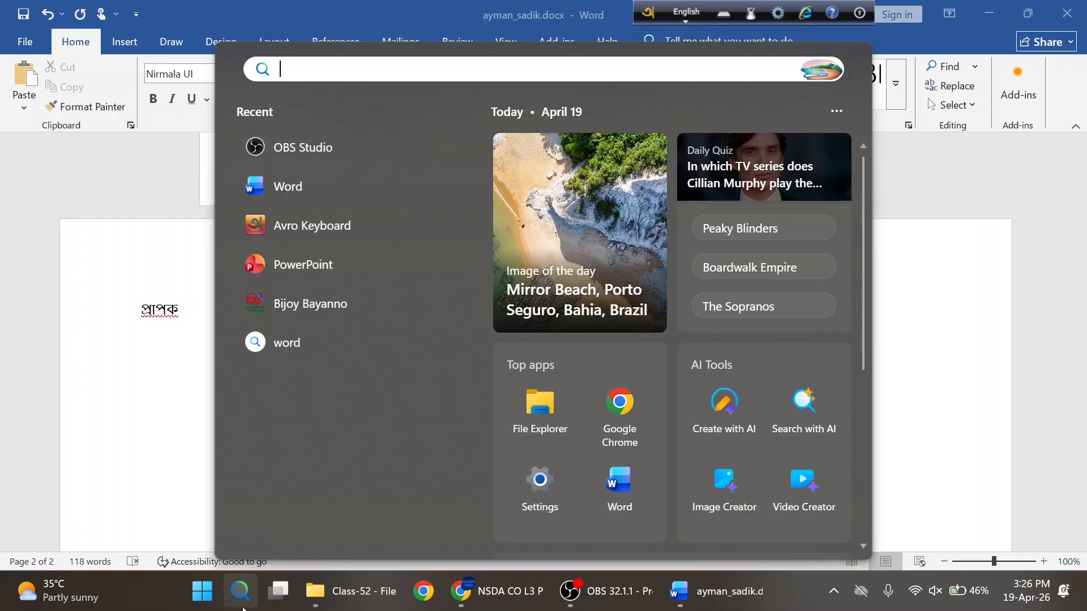
- Launch Excel by searching 'ex' and create a new blank workbook
type("ex")
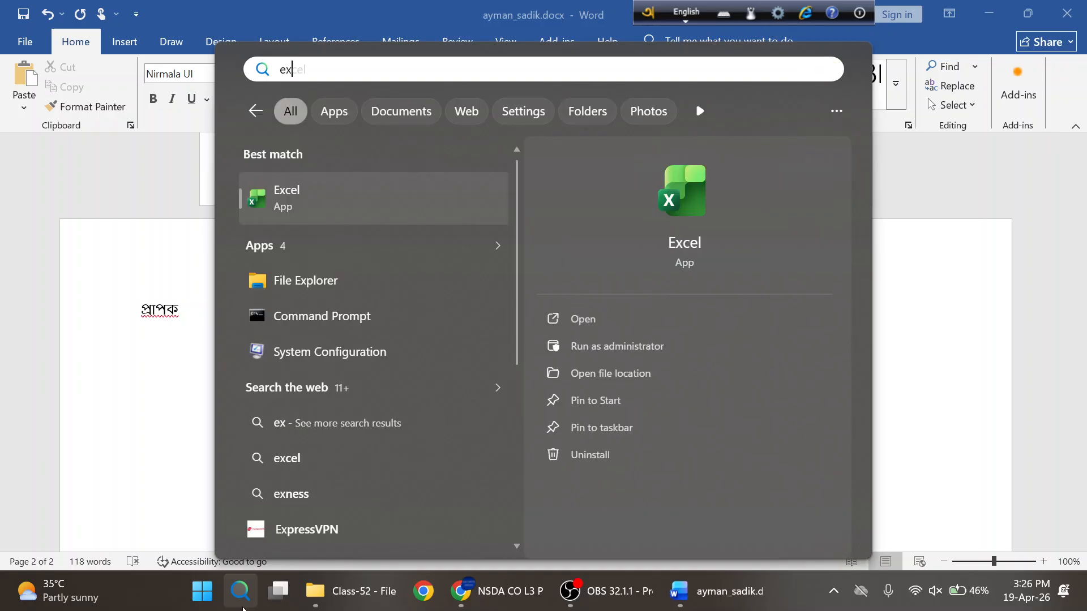
key("Escape")
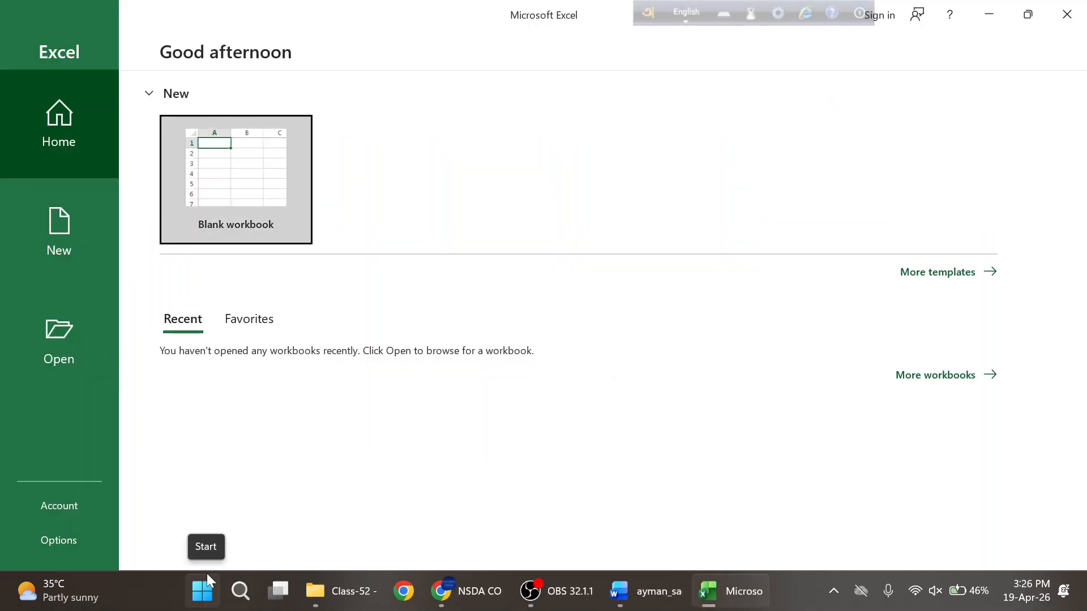
left_click(246, 216)
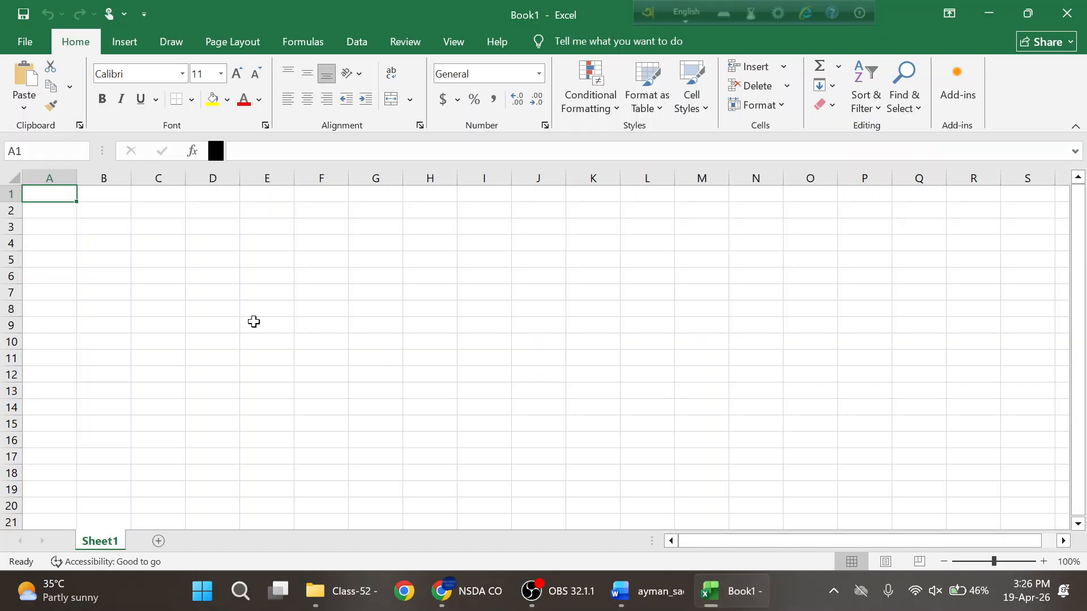
- Switch input to Bangla and enter the header নাম ('nam') in cell A1
left_click(114, 273)
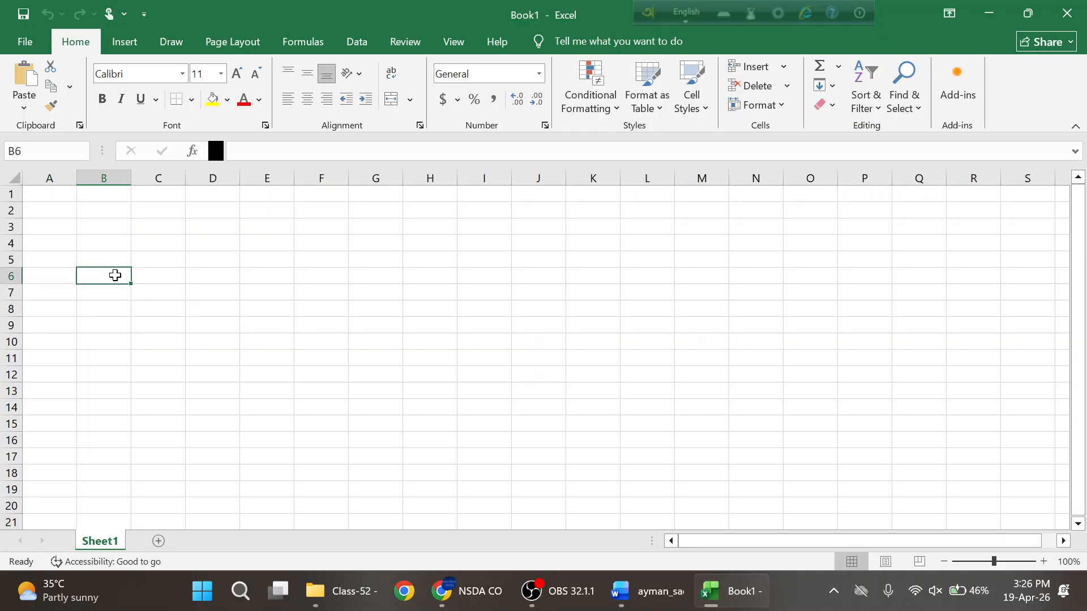
left_click(54, 197)
left_click(686, 12)
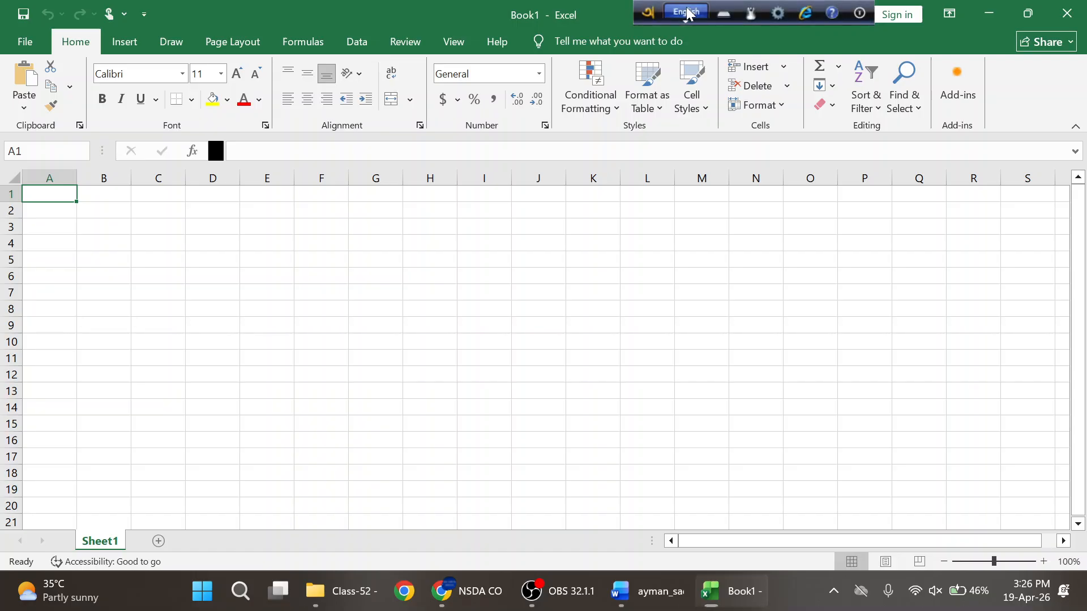
left_click(66, 194)
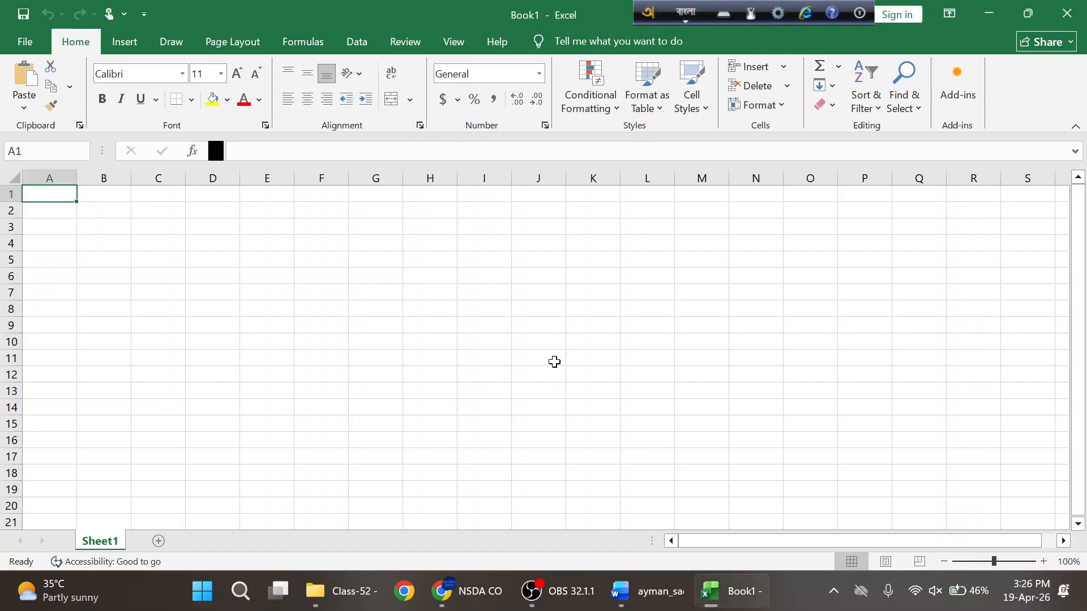
type("na")
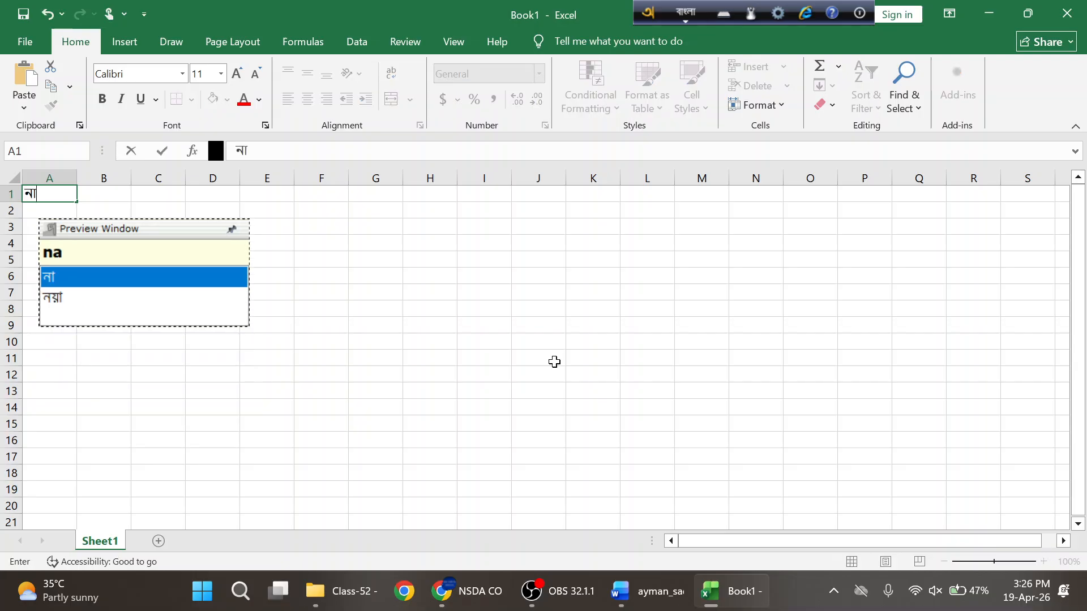
type("m")
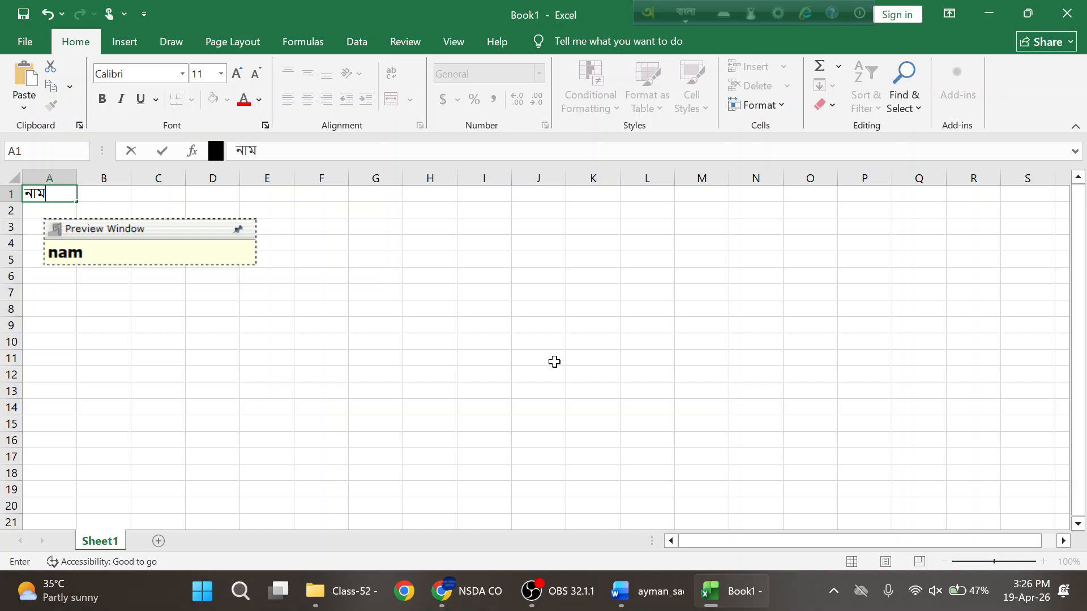
key("Tab")
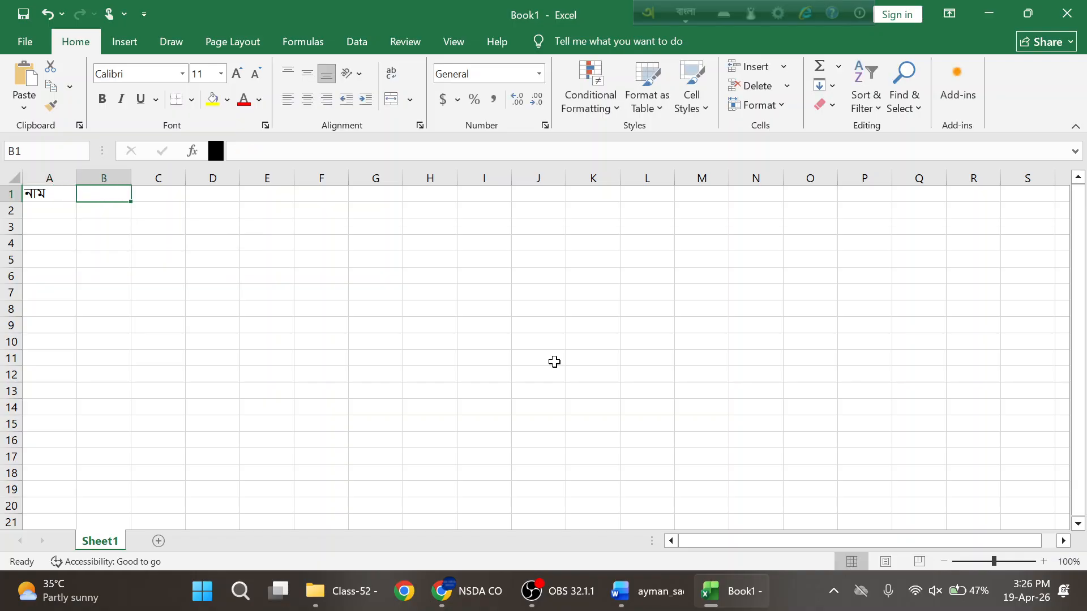
- Start typing the second Bangla header in B1, correcting mistyped characters
key("alt+Tab")
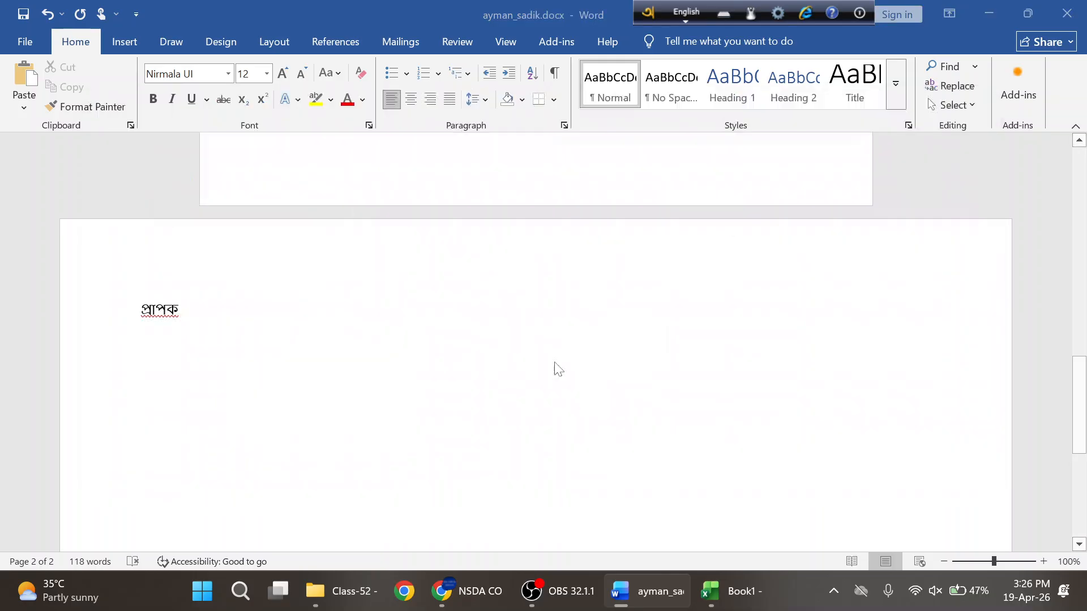
key("alt+Tab")
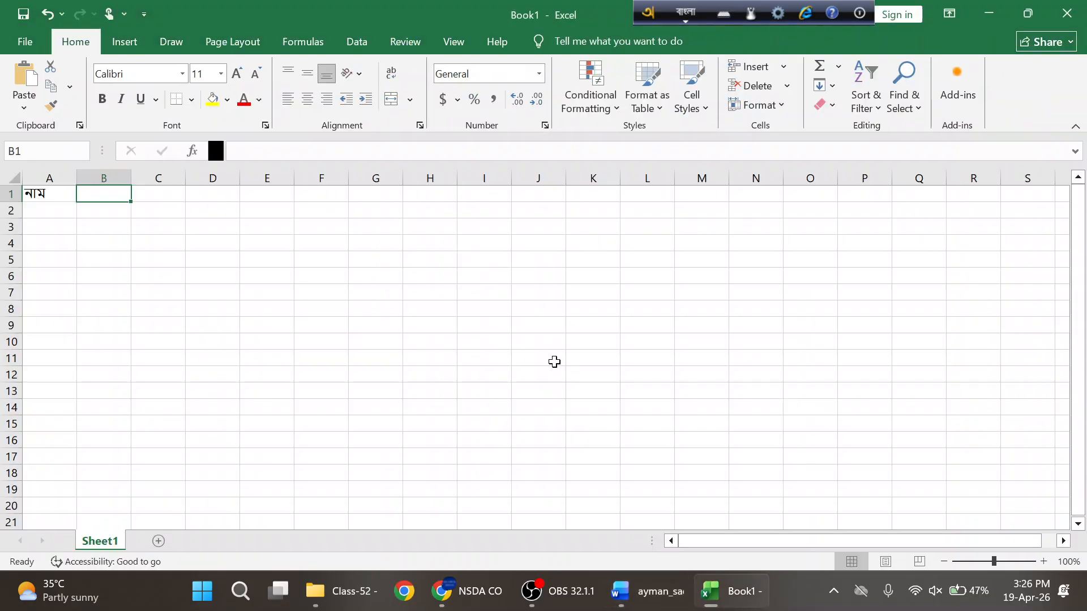
type("je")
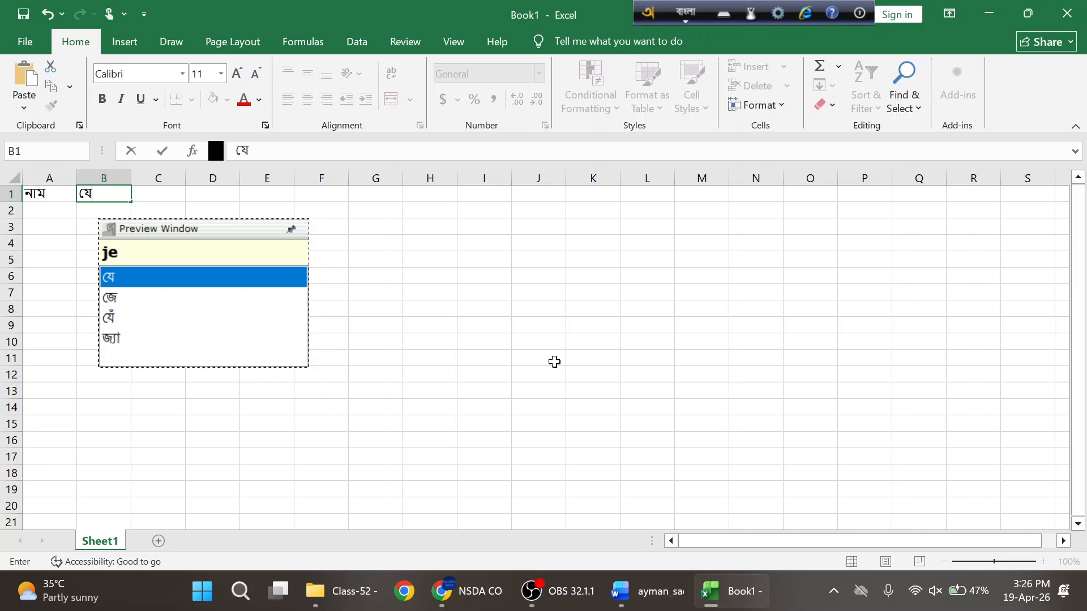
key("BackSpace")
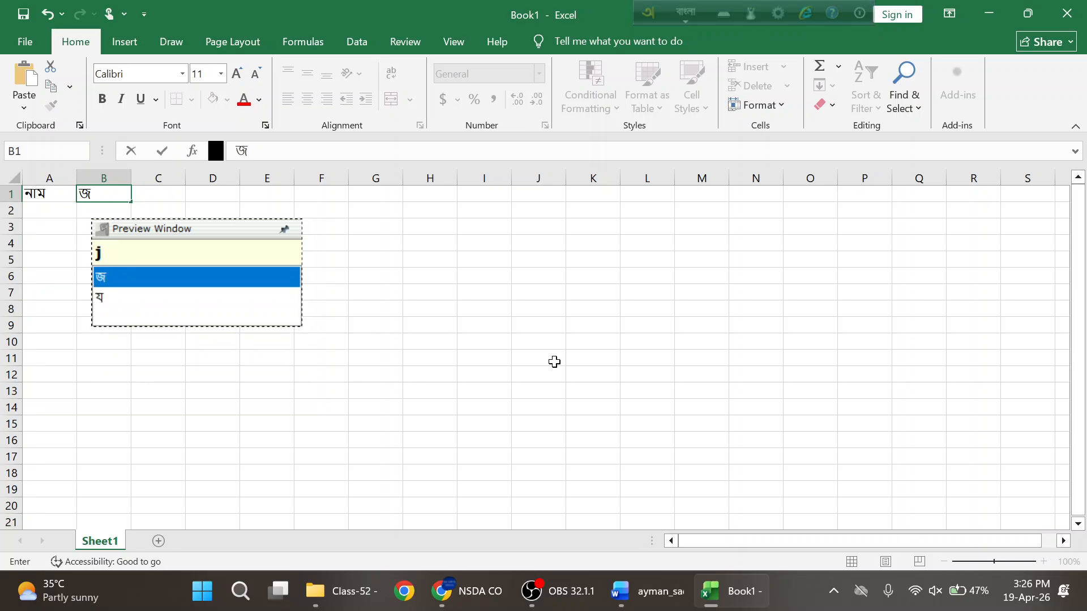
type("a")
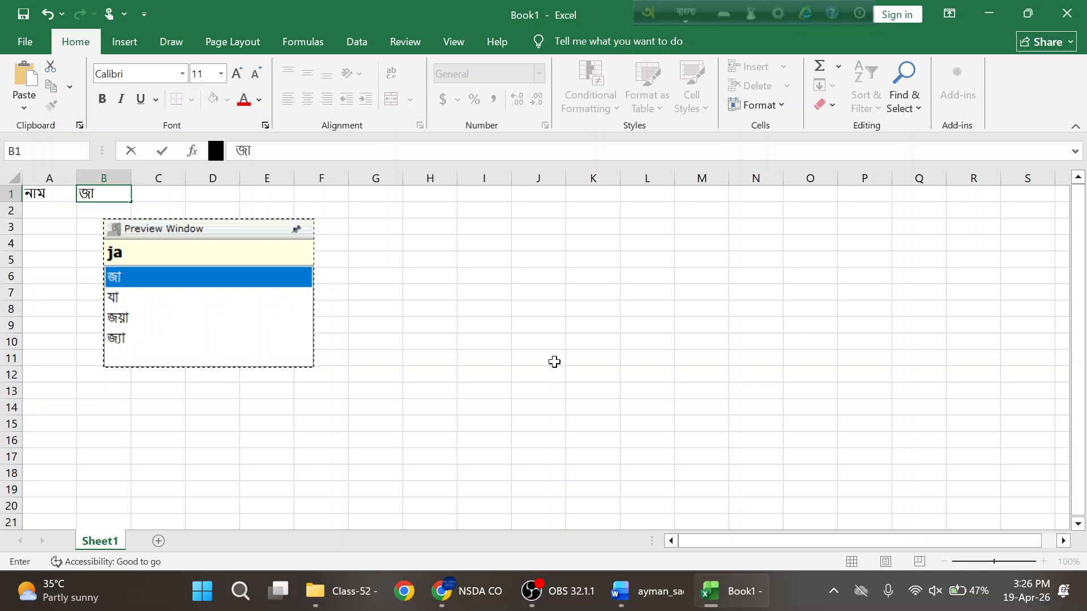
key("BackSpace")
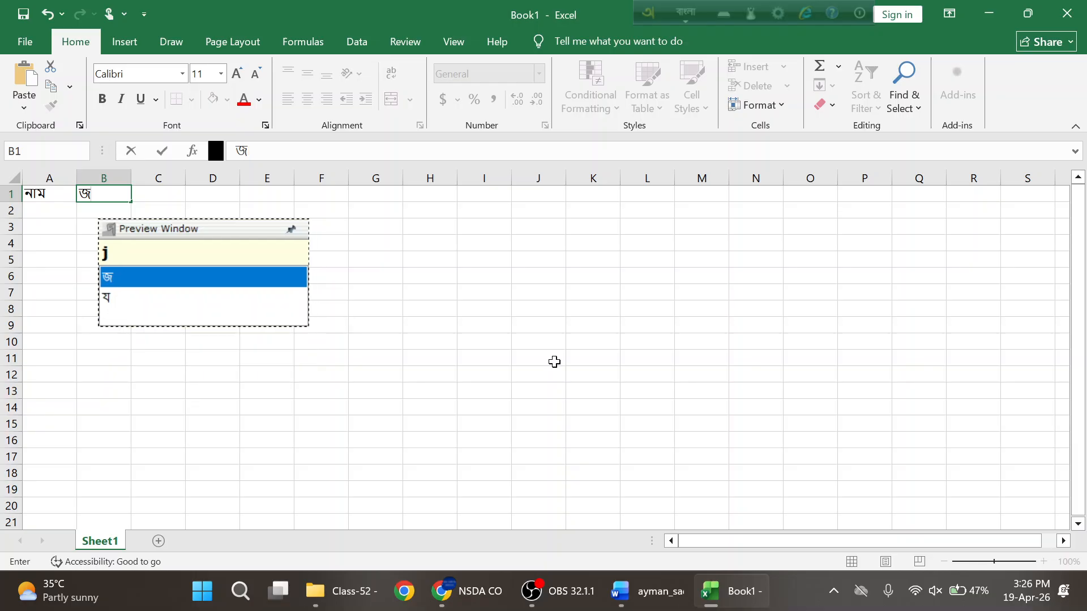
- Open Avro's Bangla layout chart, move it aside, and enter জেলা ('jela') in B1
left_click(723, 20)
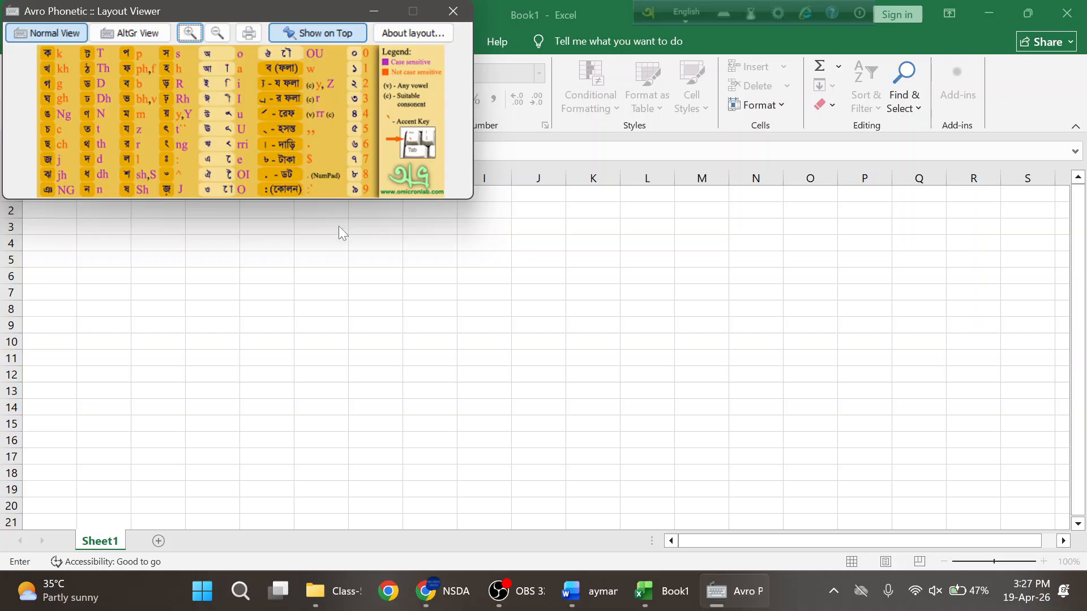
left_click_drag(292, 11, 676, 30)
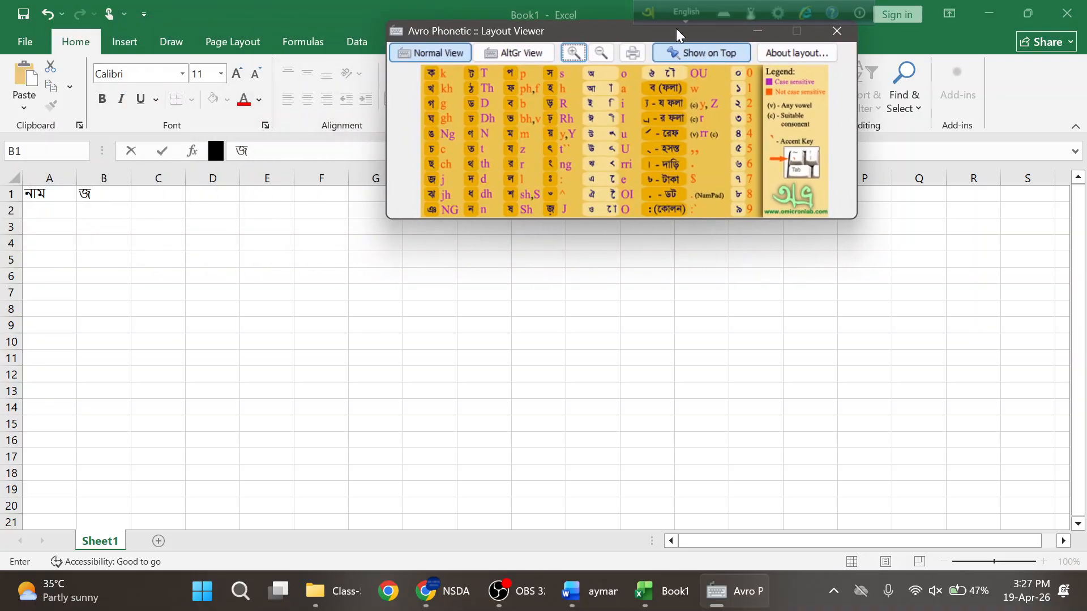
left_click(104, 194)
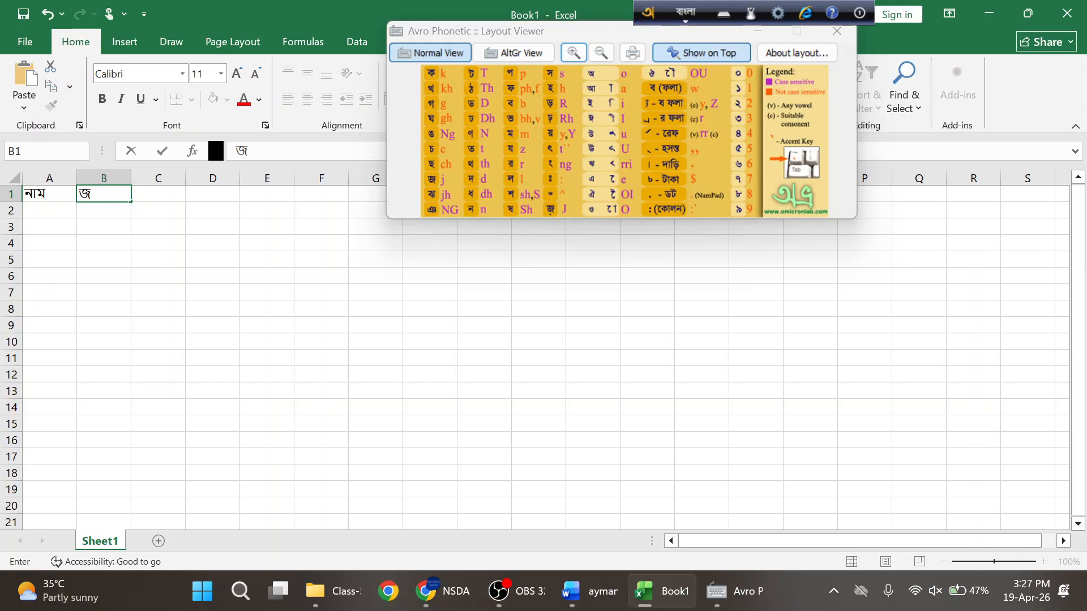
type("এ")
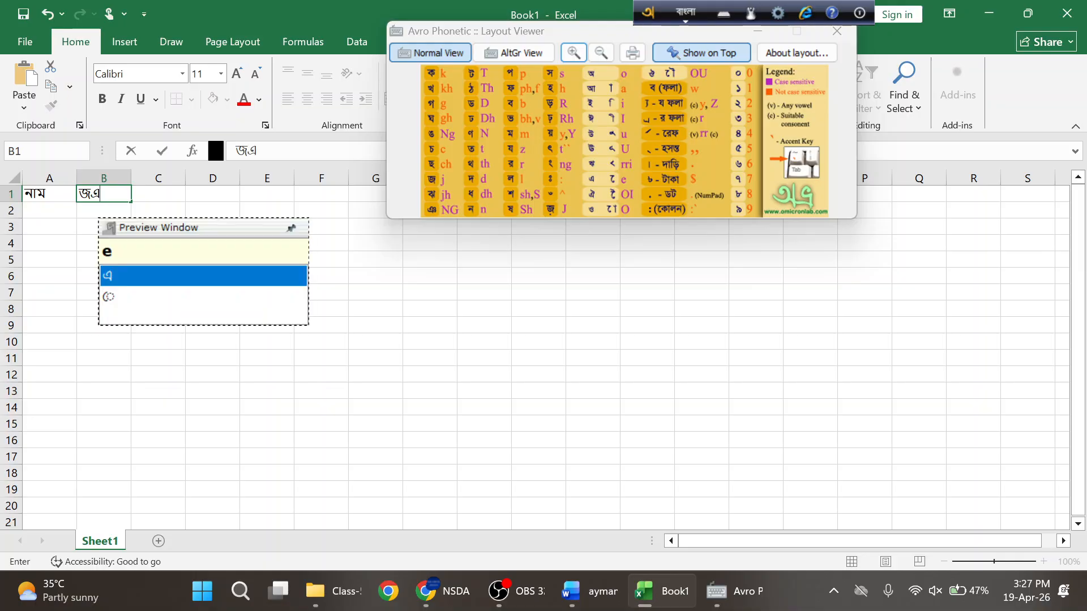
key("BackSpace")
key("BackSpace")
type("je")
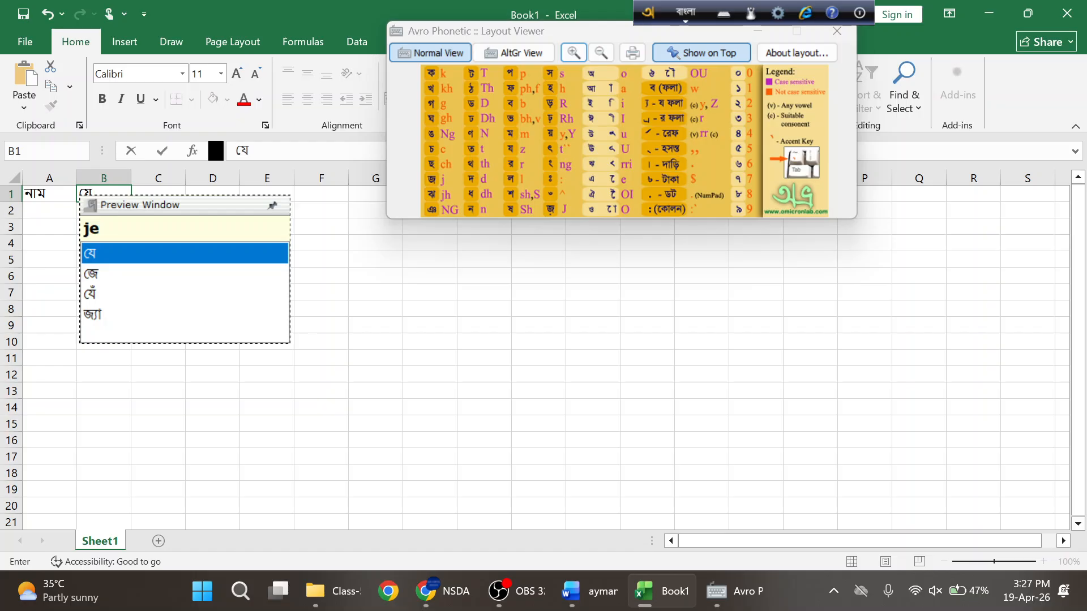
type("l")
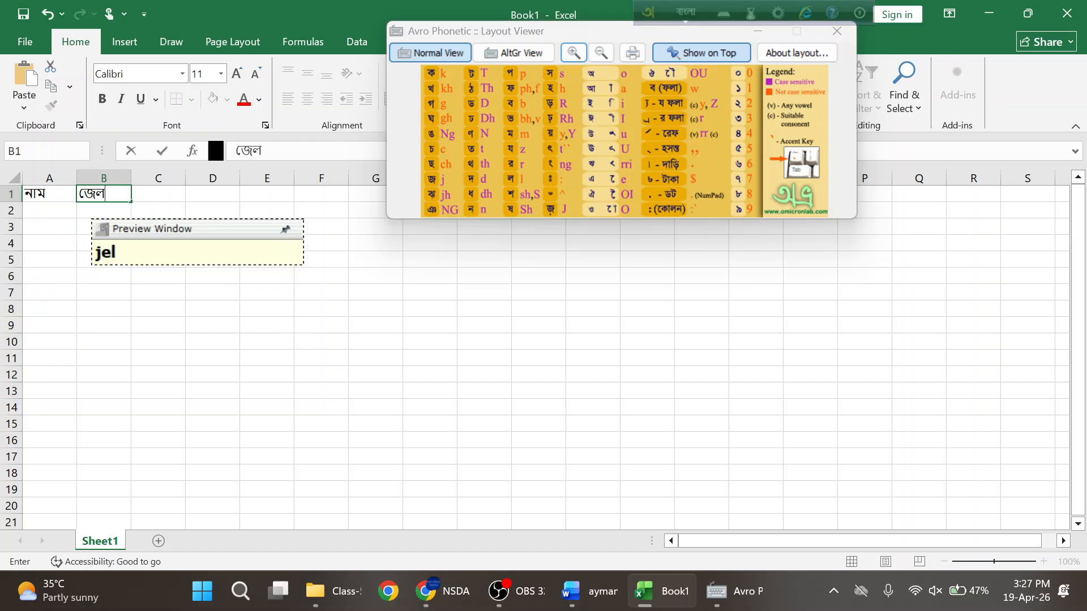
type("a")
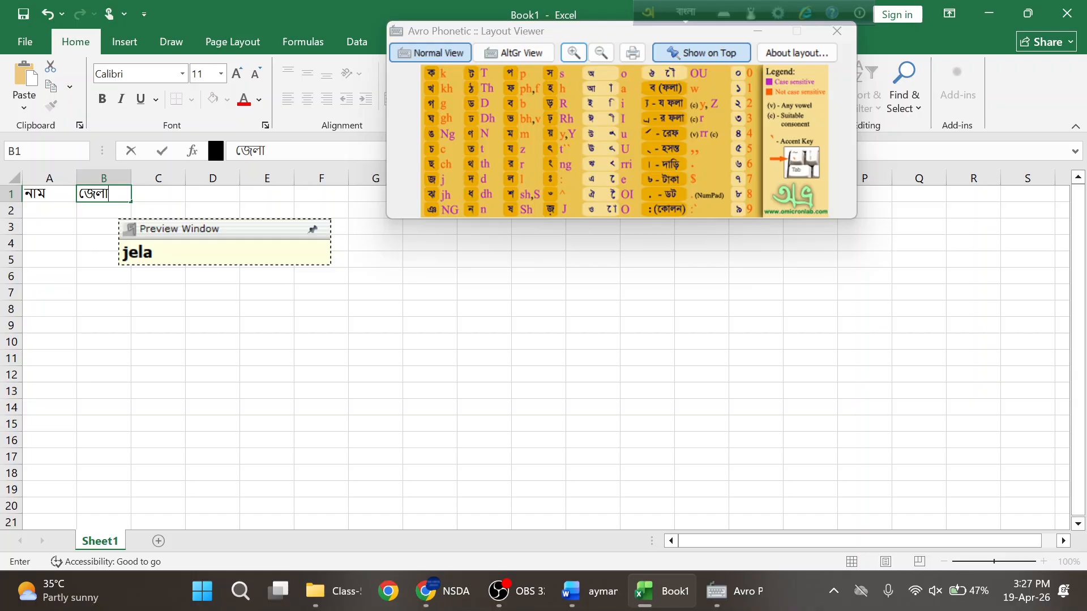
left_click(159, 199)
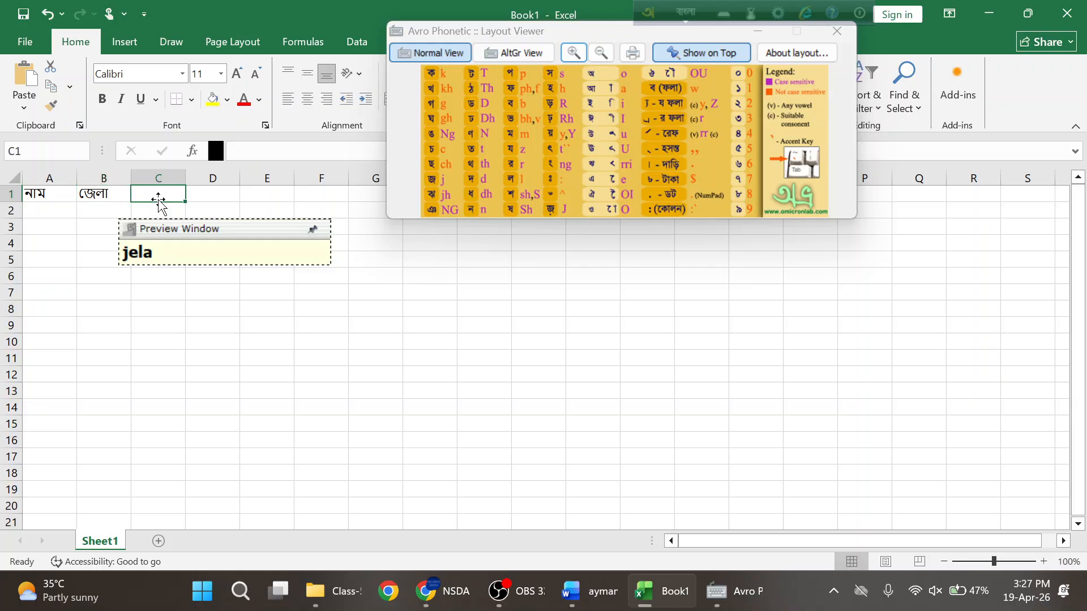
key("alt+Tab")
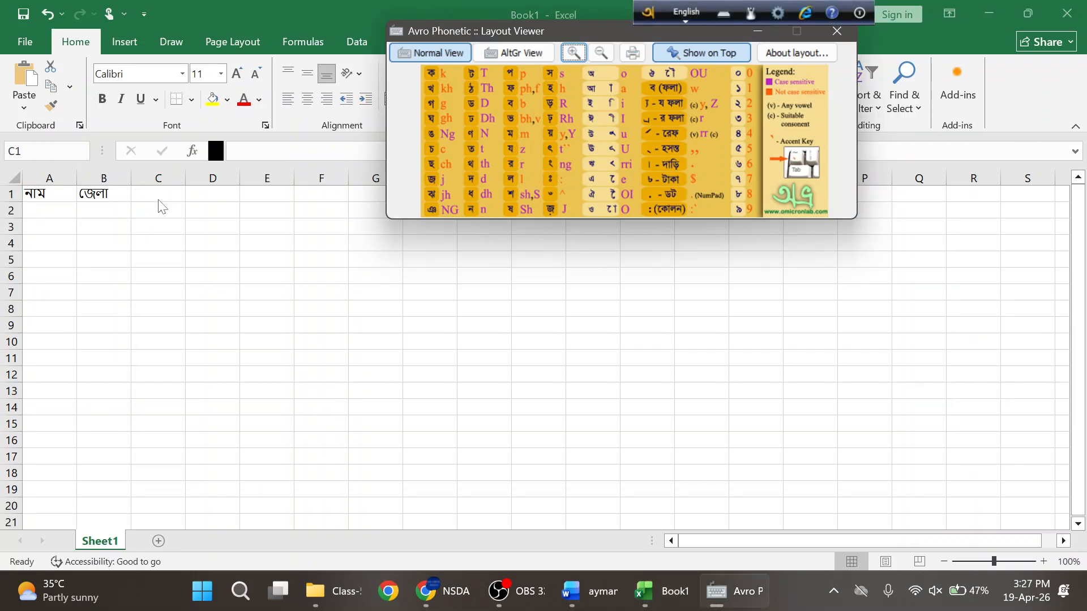
key("alt+Tab")
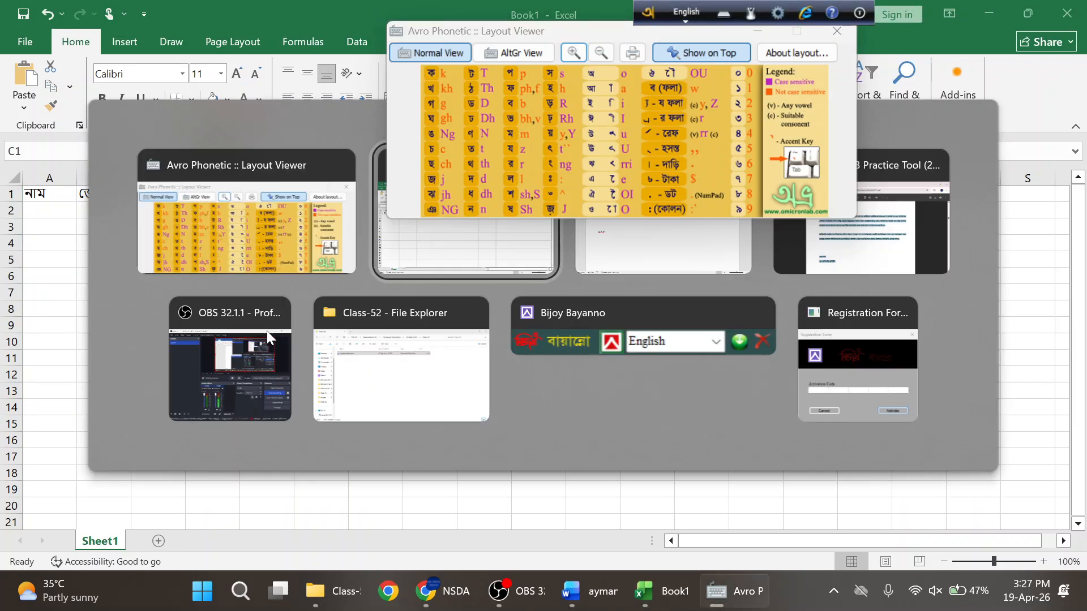
key("alt+Tab")
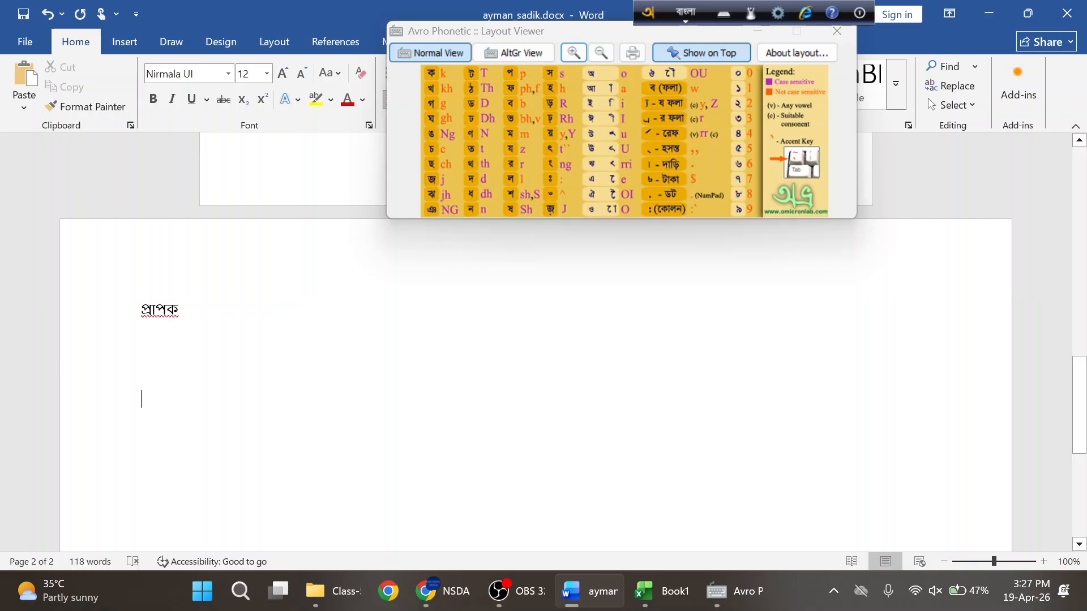
key("alt+Tab")
key("alt+Tab")
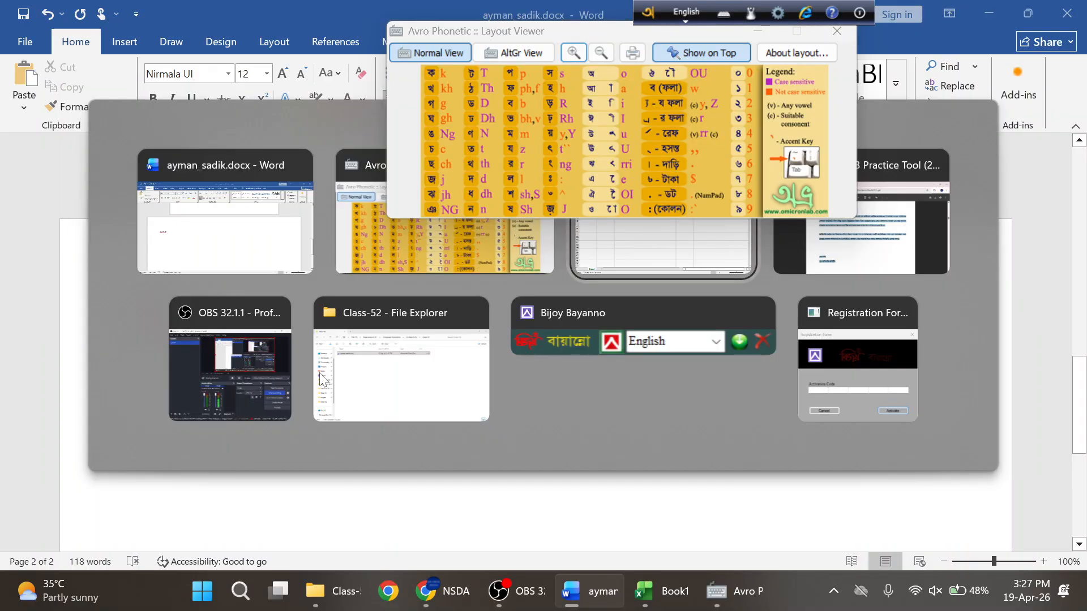
key("alt+Tab")
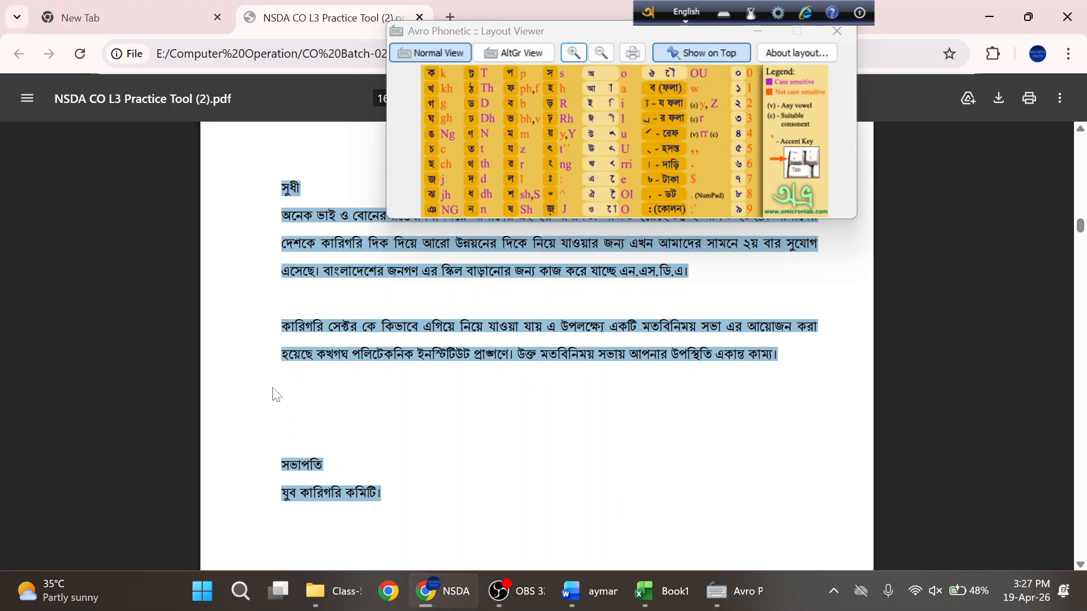
key("ctrl+a")
scroll(380, 402, "up", 3)
left_click(328, 298)
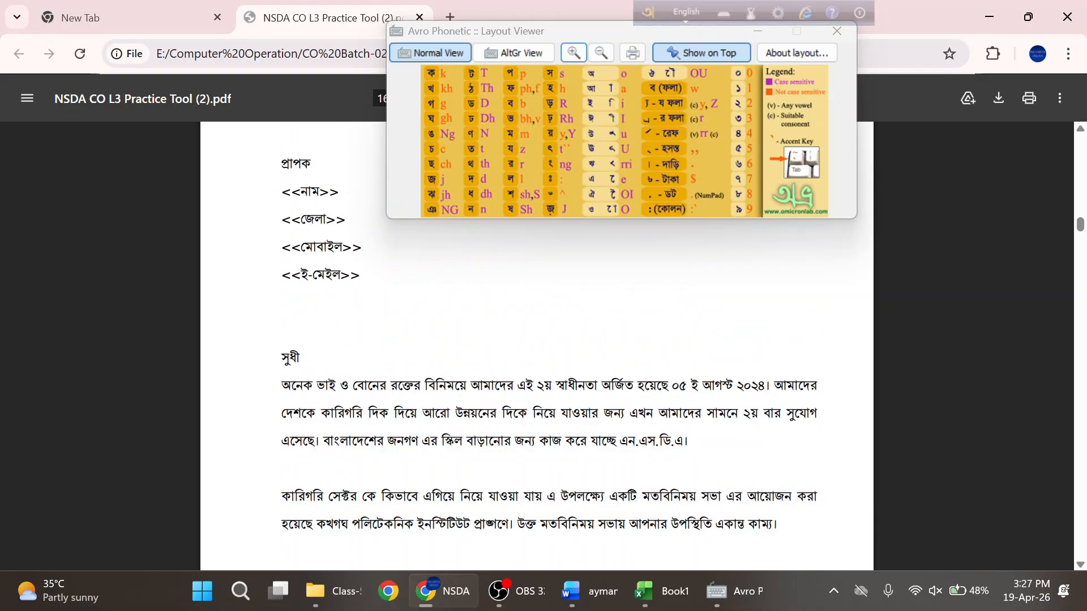
key("alt+Tab")
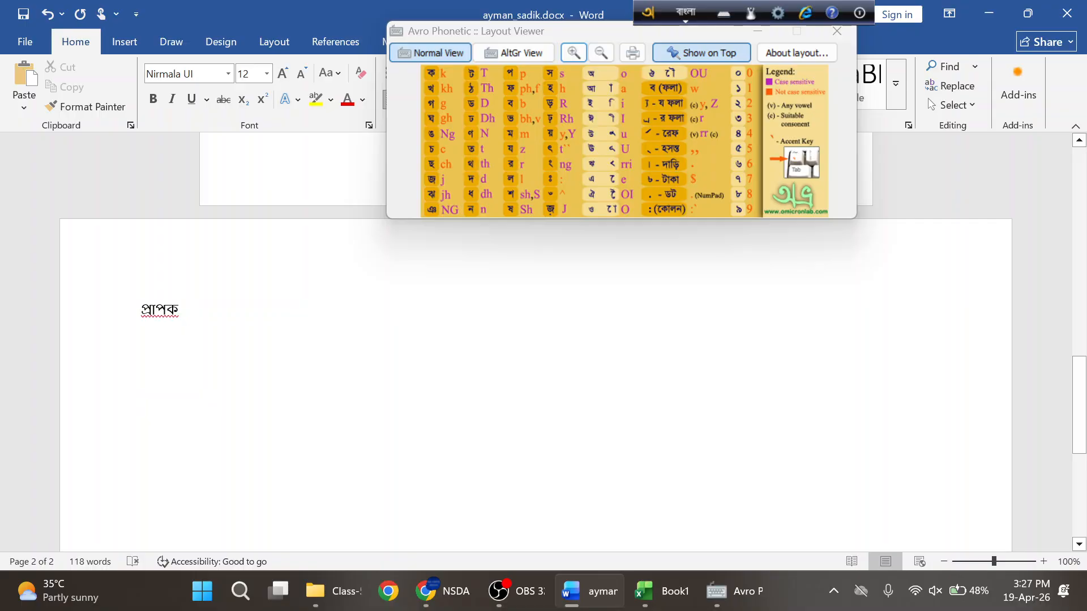
key("alt+Tab")
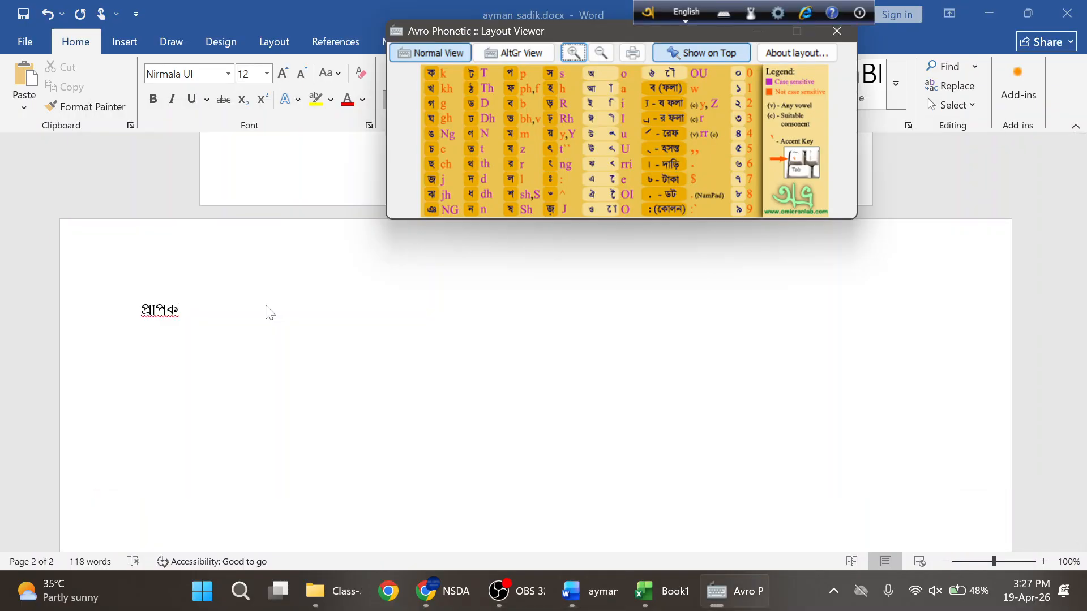
key("alt+Tab")
key("alt+Tab")
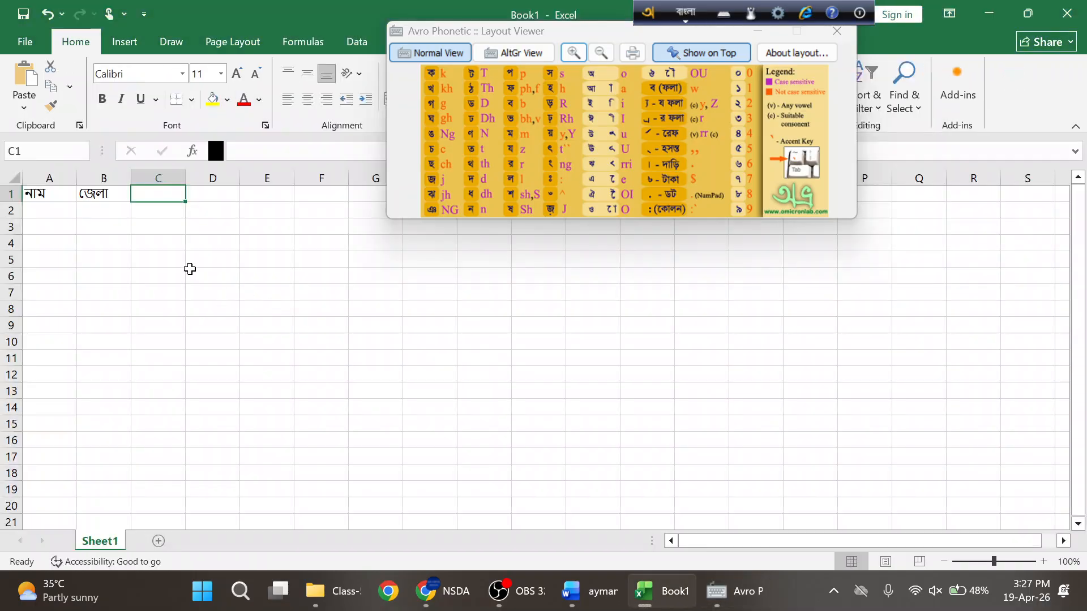
- Type the Bangla headers মোবাইল in C1 and ইমেইল in D1 using Avro phonetic input
type("m")
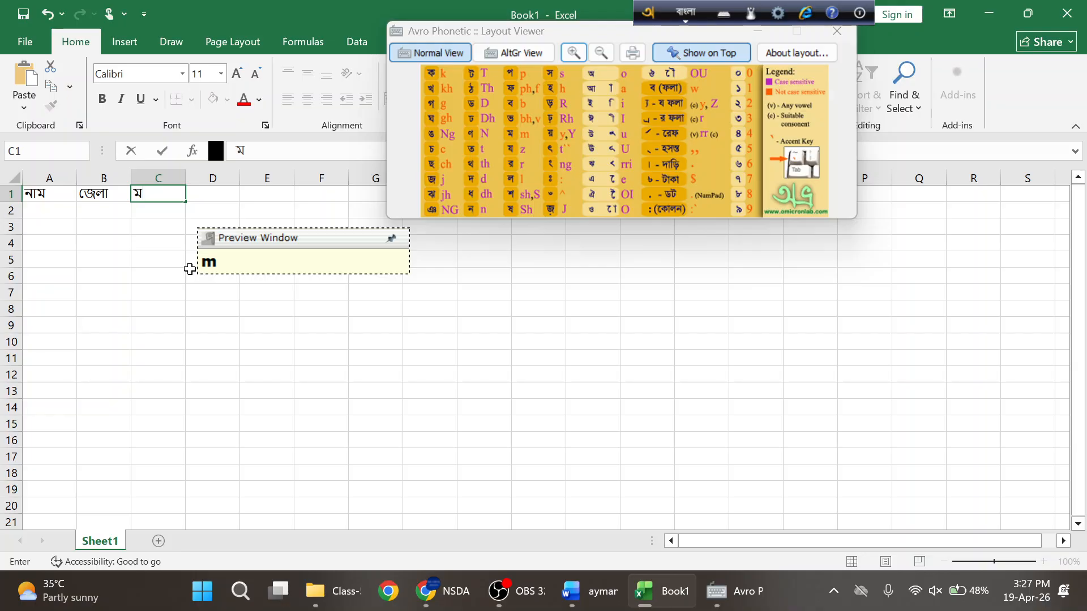
type("O")
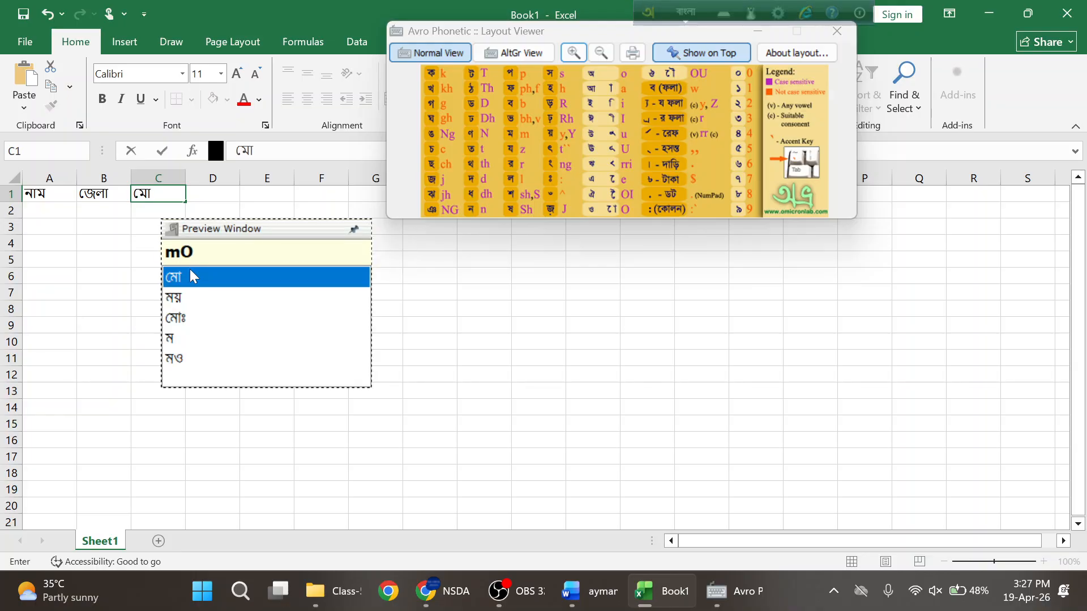
type("bi")
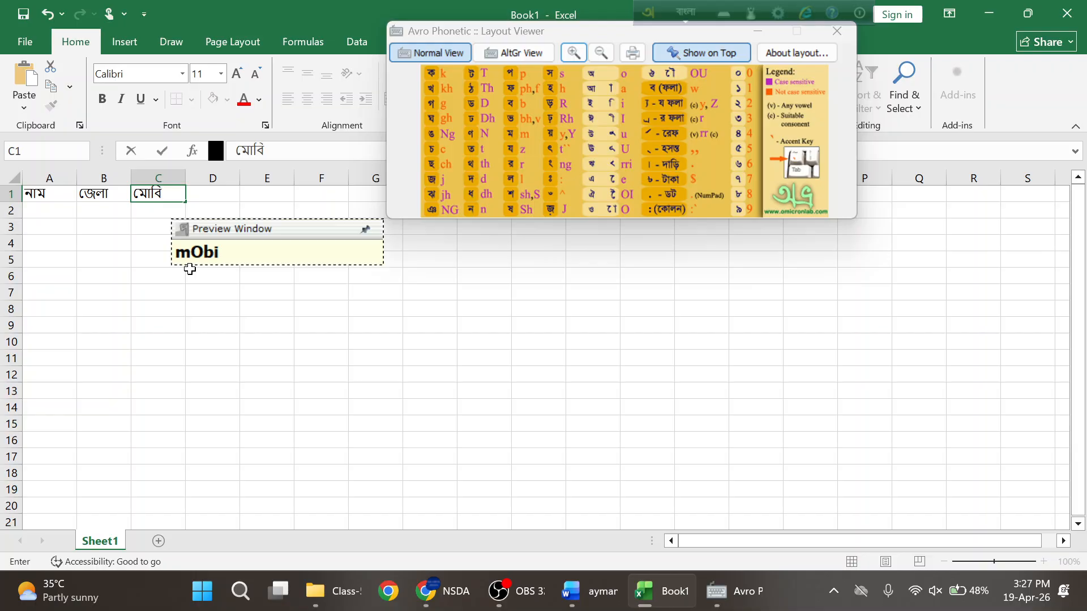
key("BackSpace")
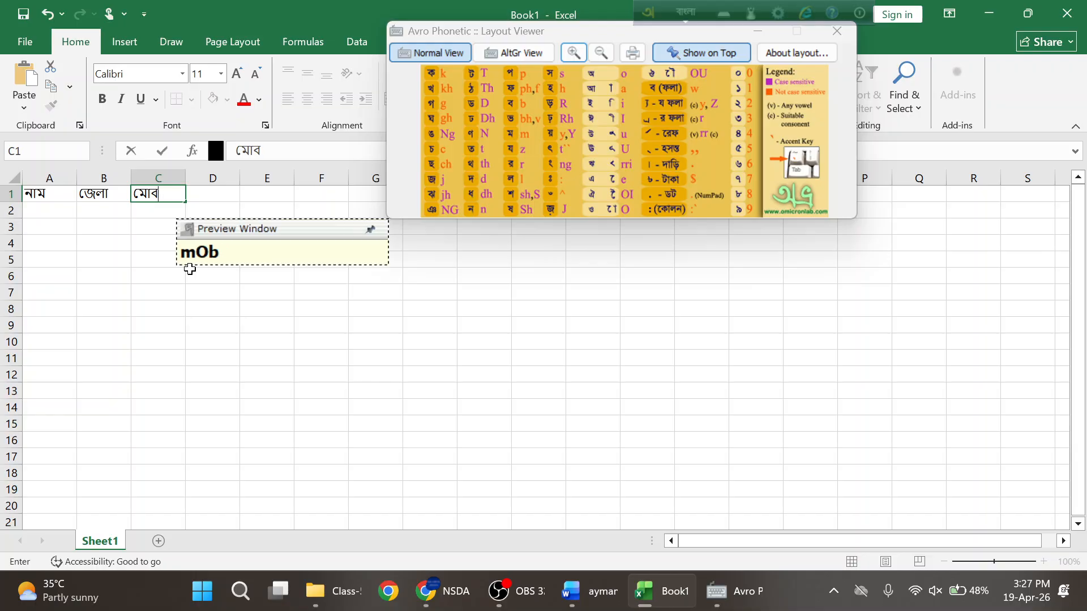
type("ail")
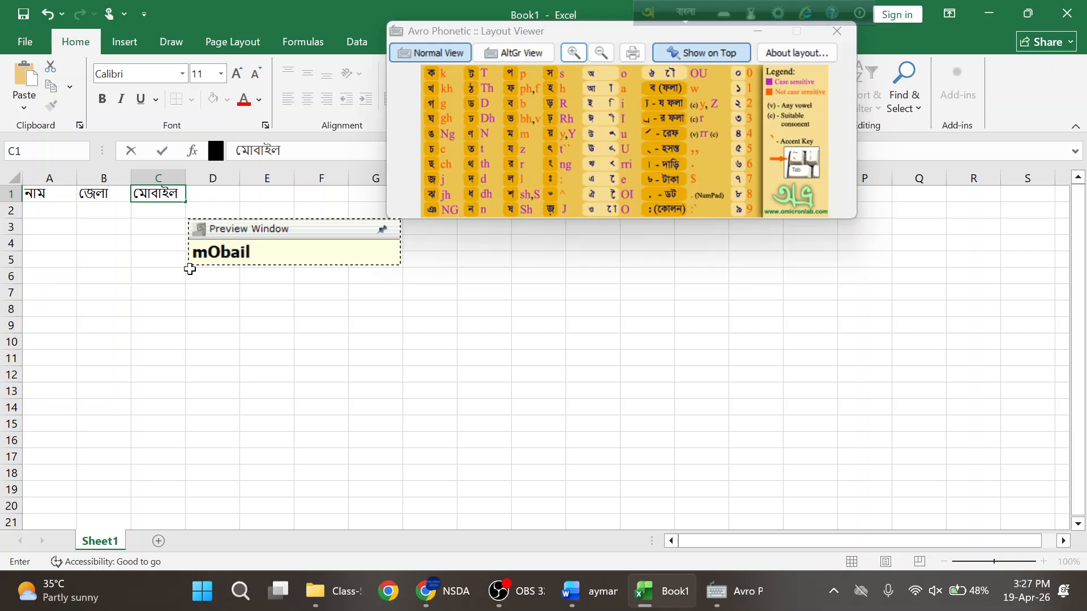
key("Tab")
key("alt+Tab")
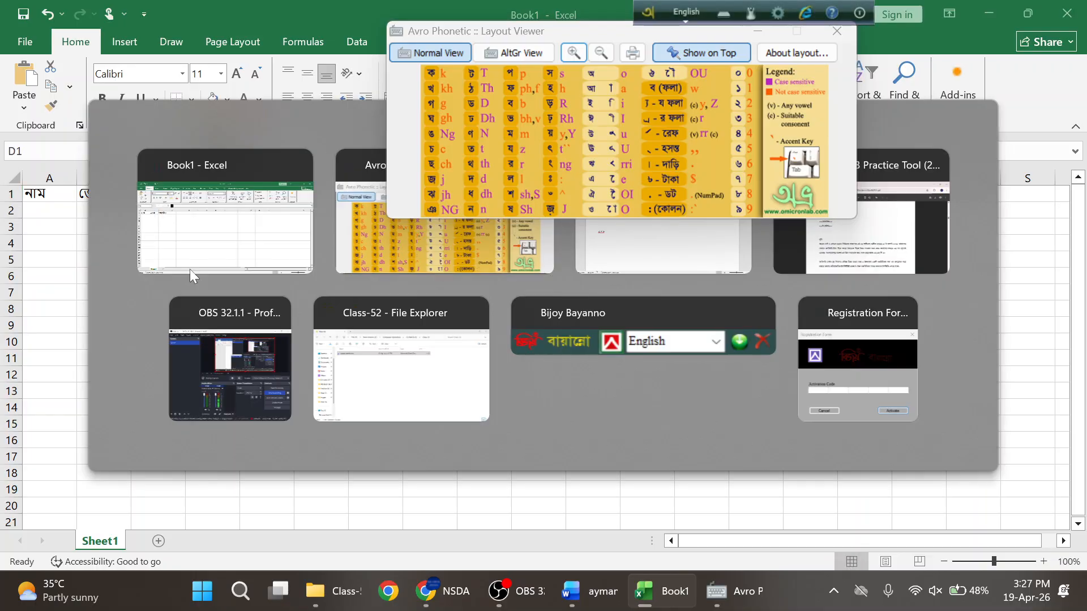
key("alt+Tab")
key("alt+Tab")
key("alt+Tab")
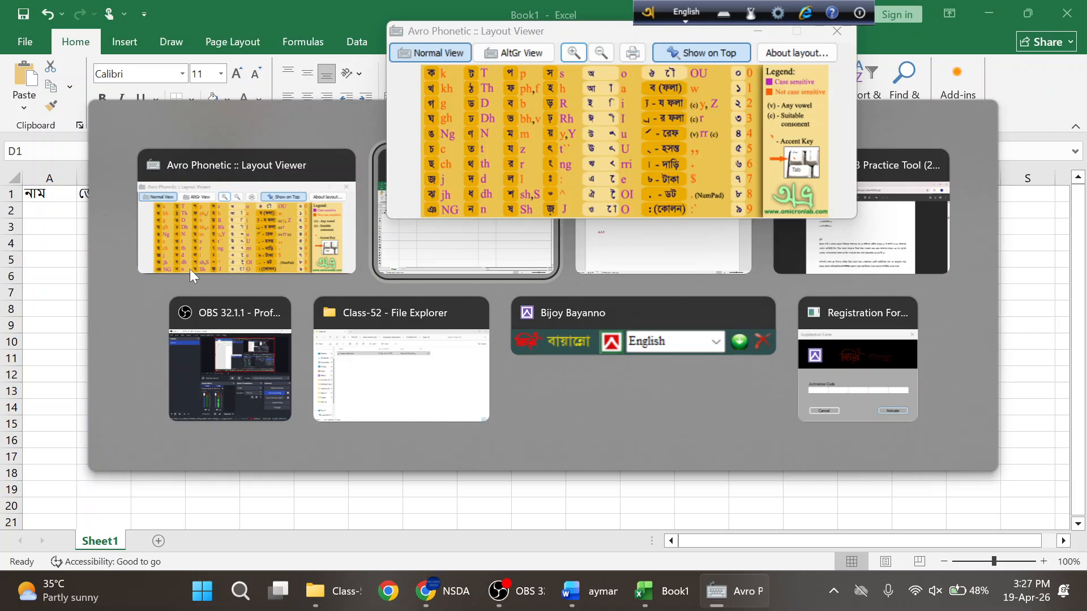
key("alt+Tab")
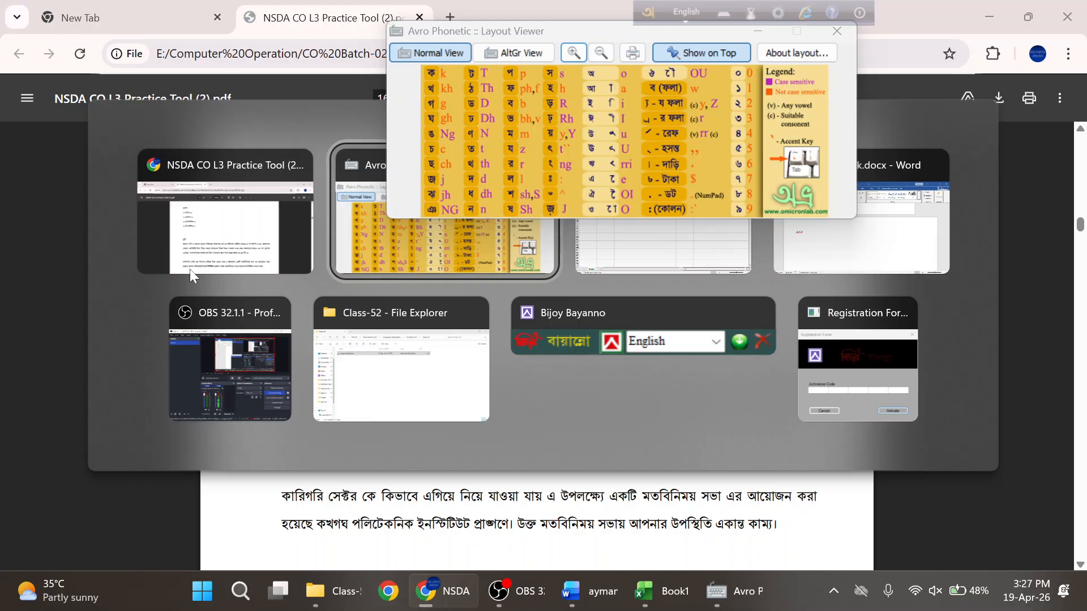
key("alt+Tab")
key("alt+Tab")
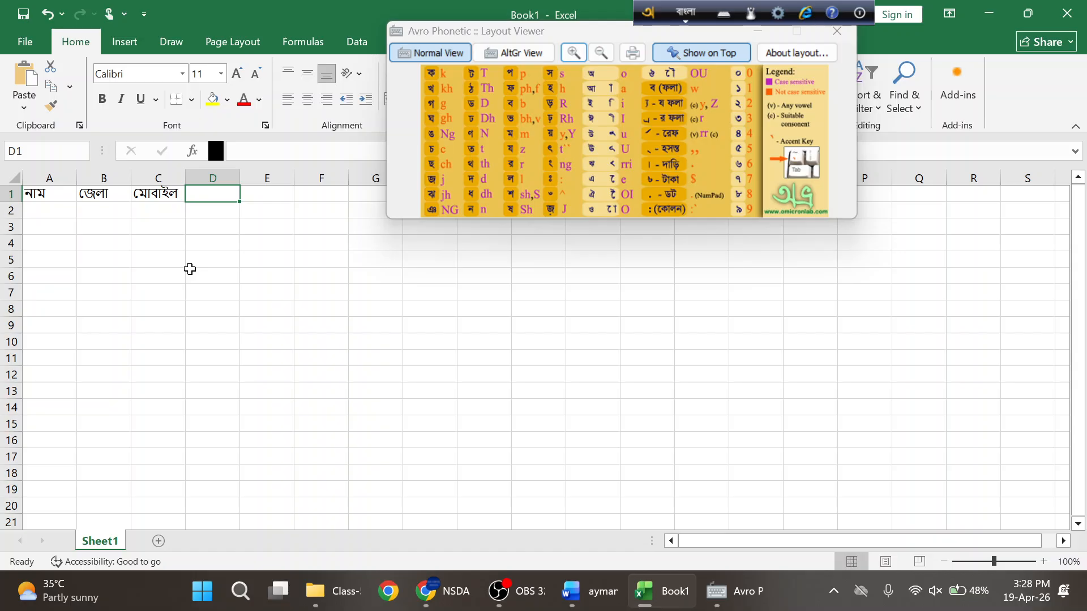
type("im")
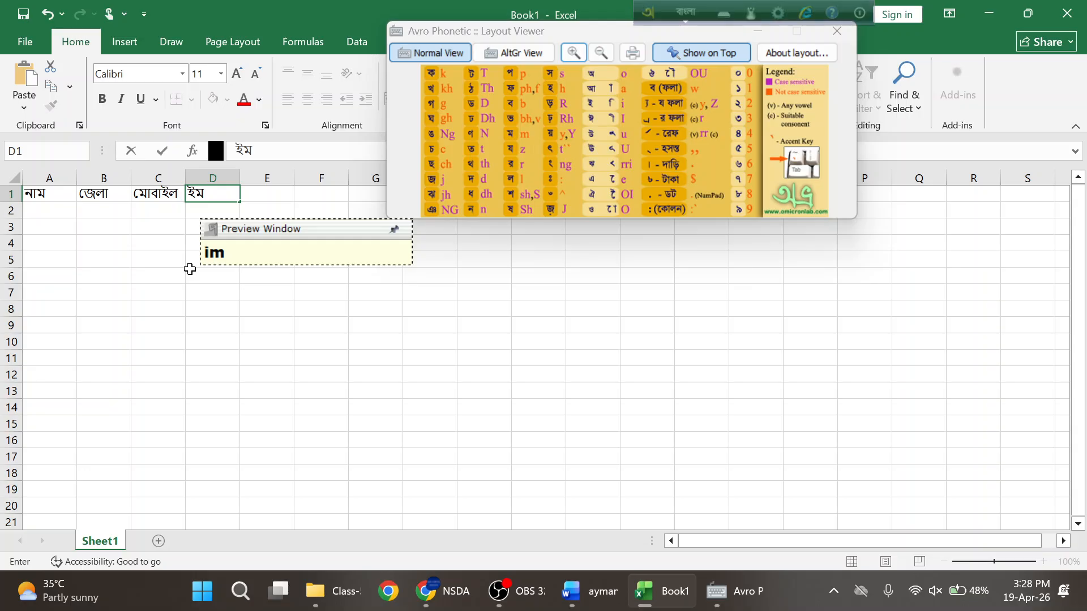
type("e")
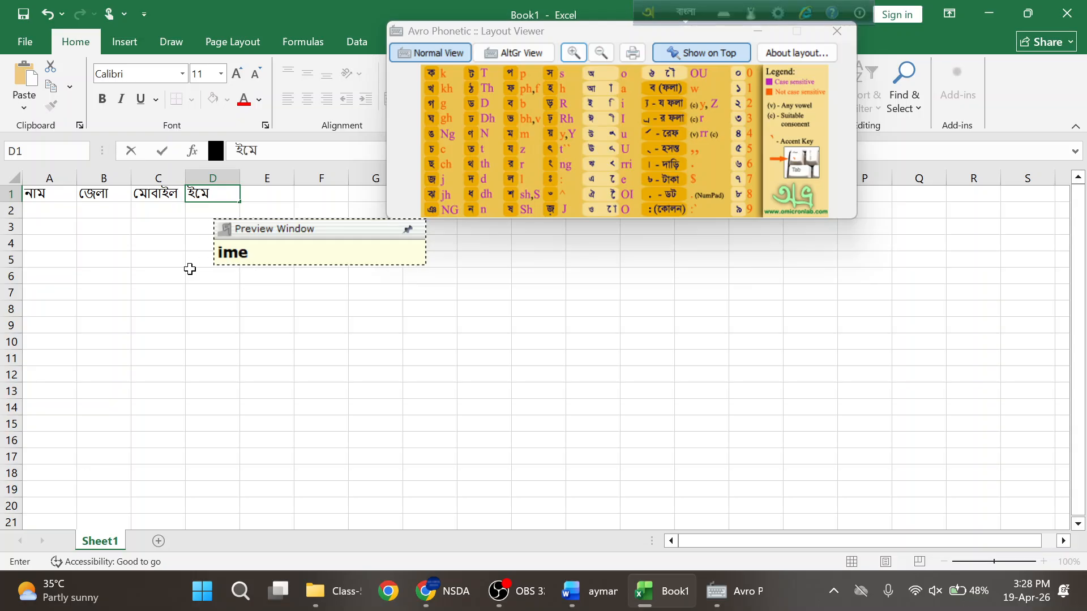
type("il")
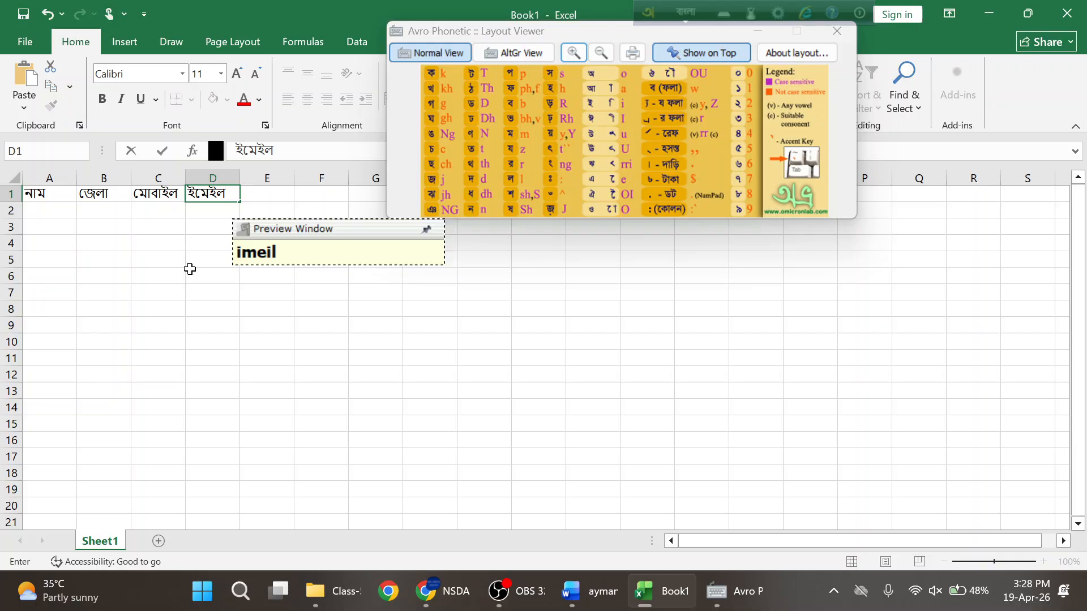
left_click(145, 253)
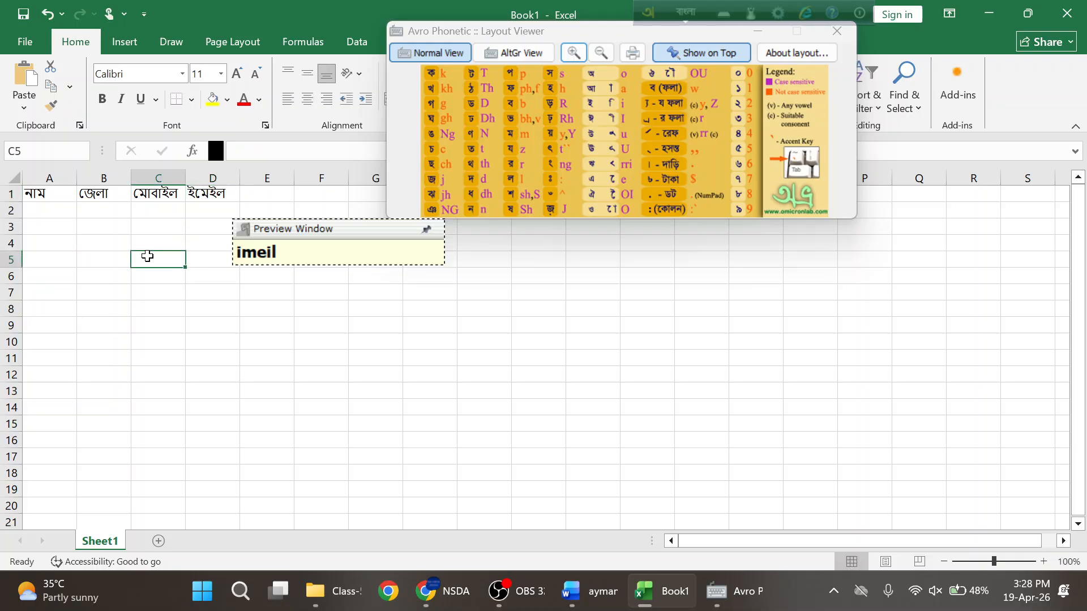
left_click(60, 211)
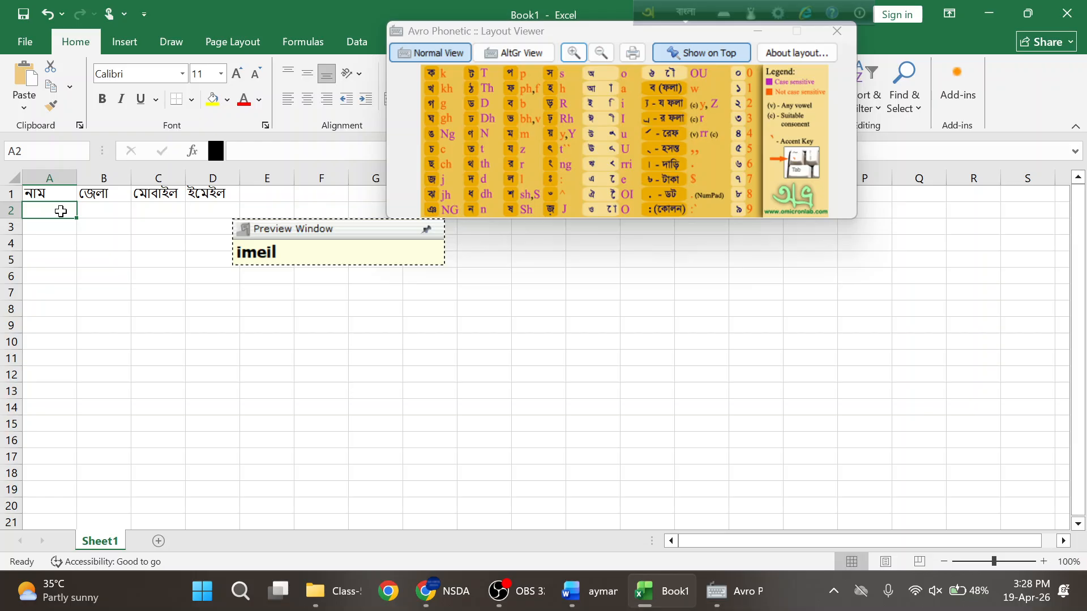
- Switch input to English and fill row 2 with a name, district Narsingdi, mobile number and e-mail
left_click(836, 31)
left_click(684, 12)
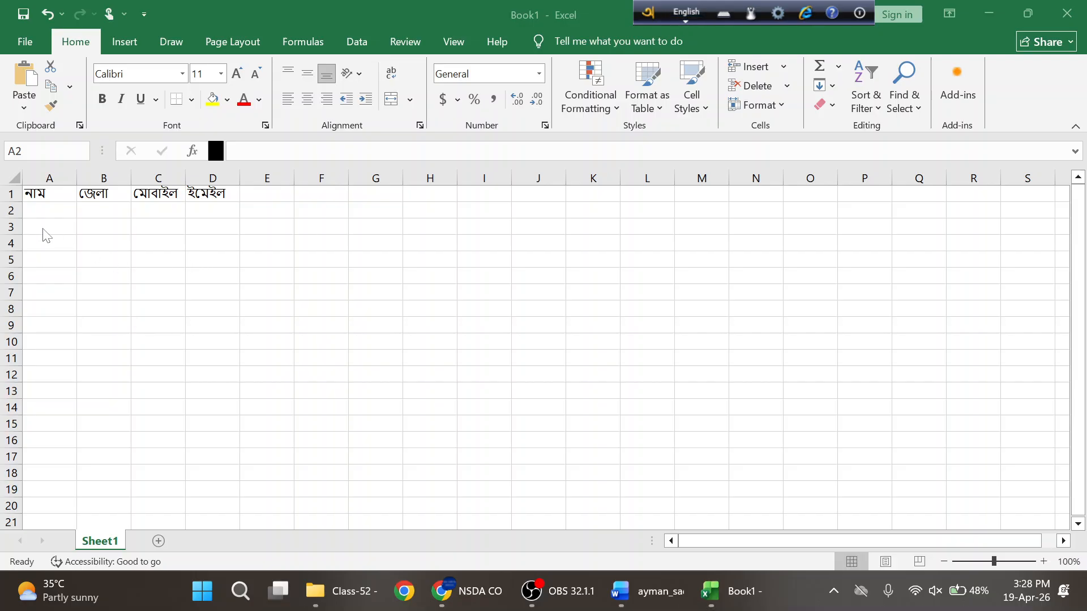
left_click(54, 212)
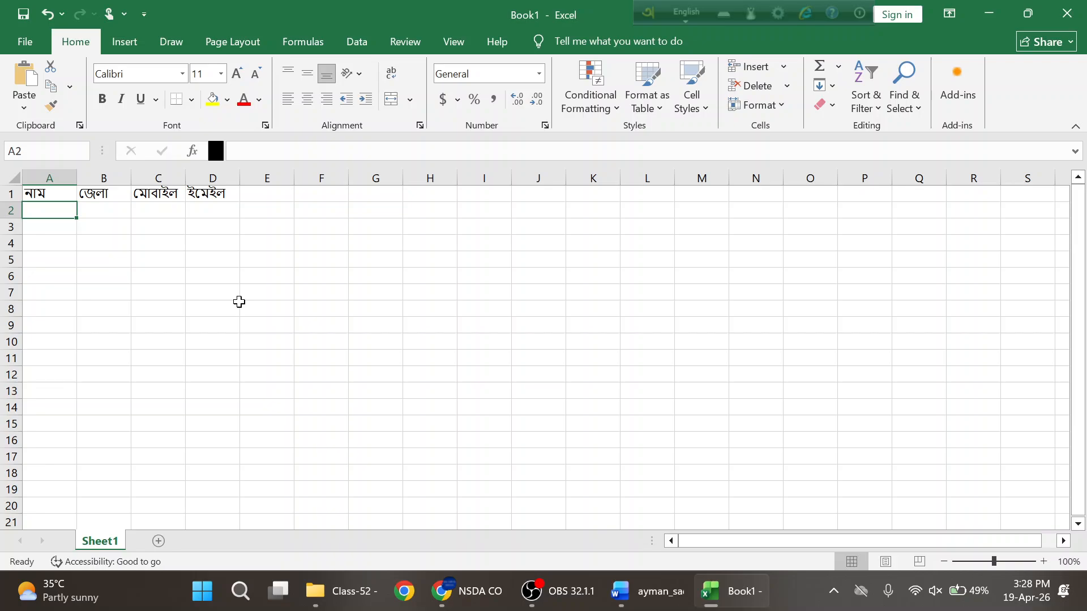
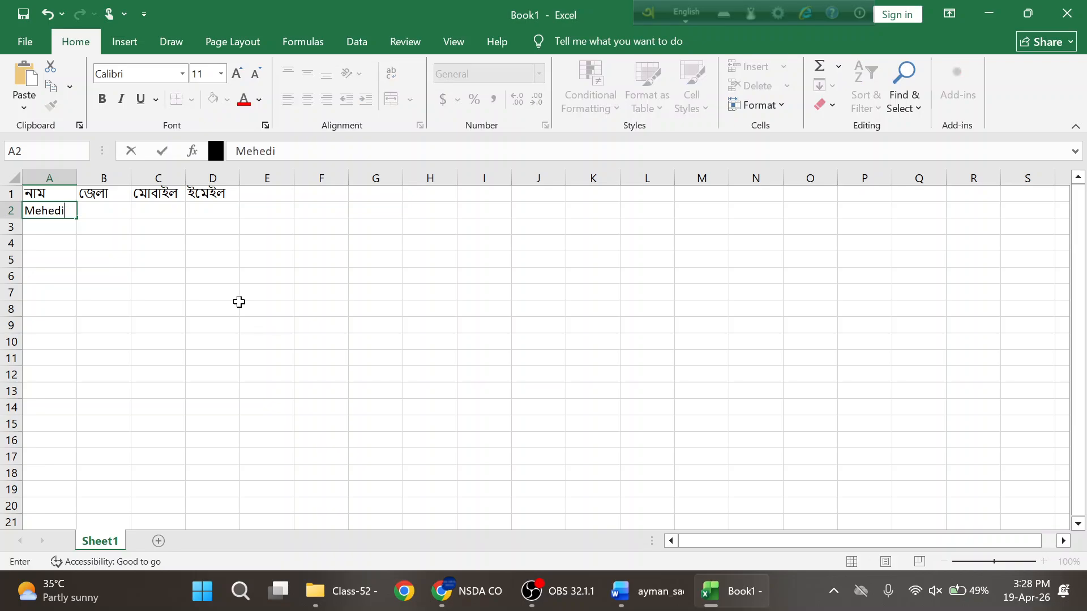
key("Tab")
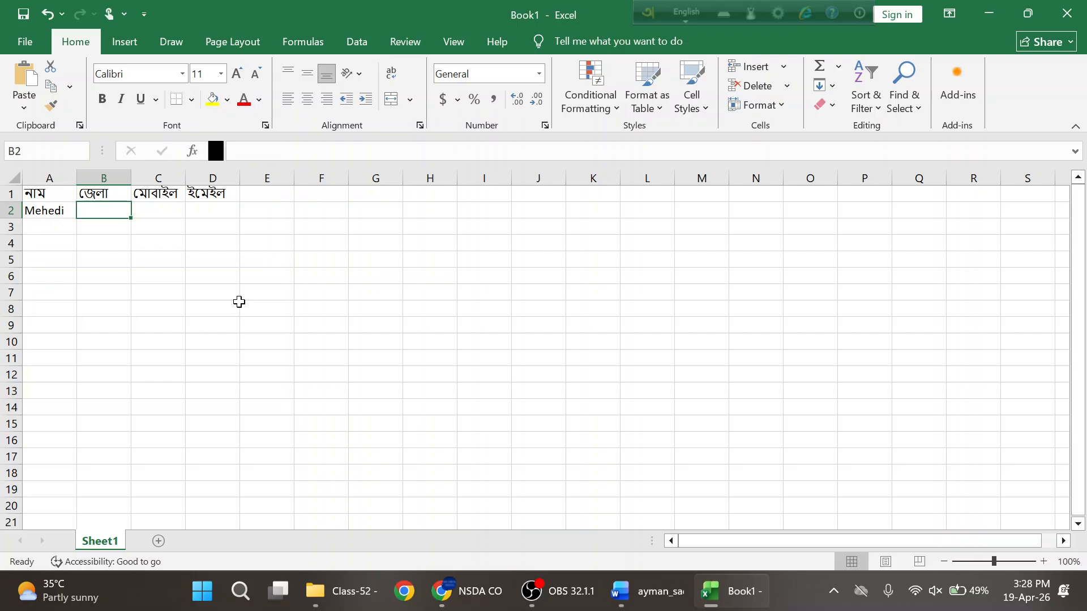
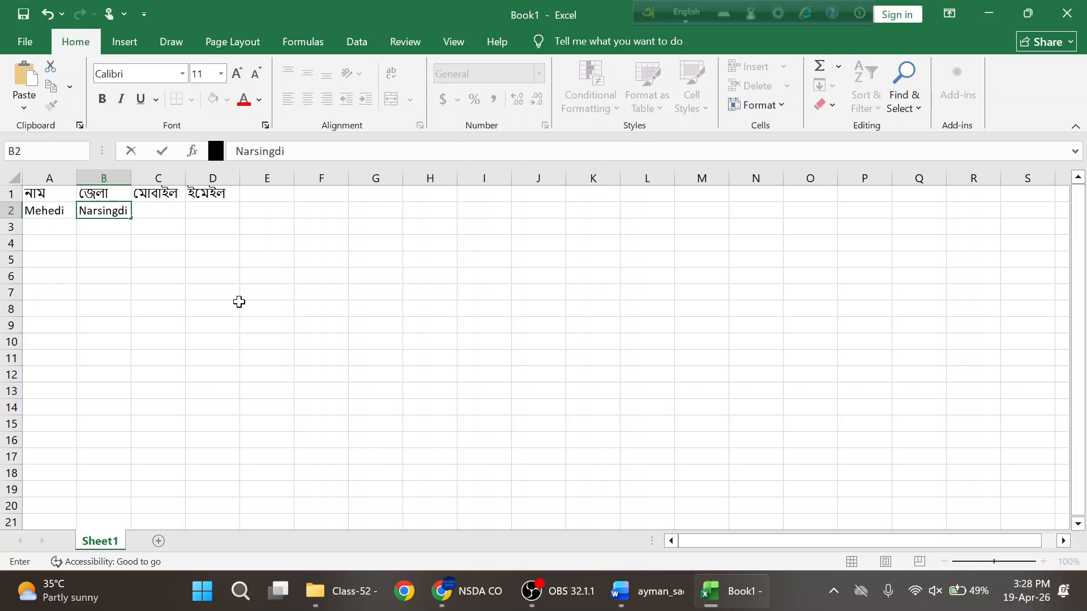
key("Tab")
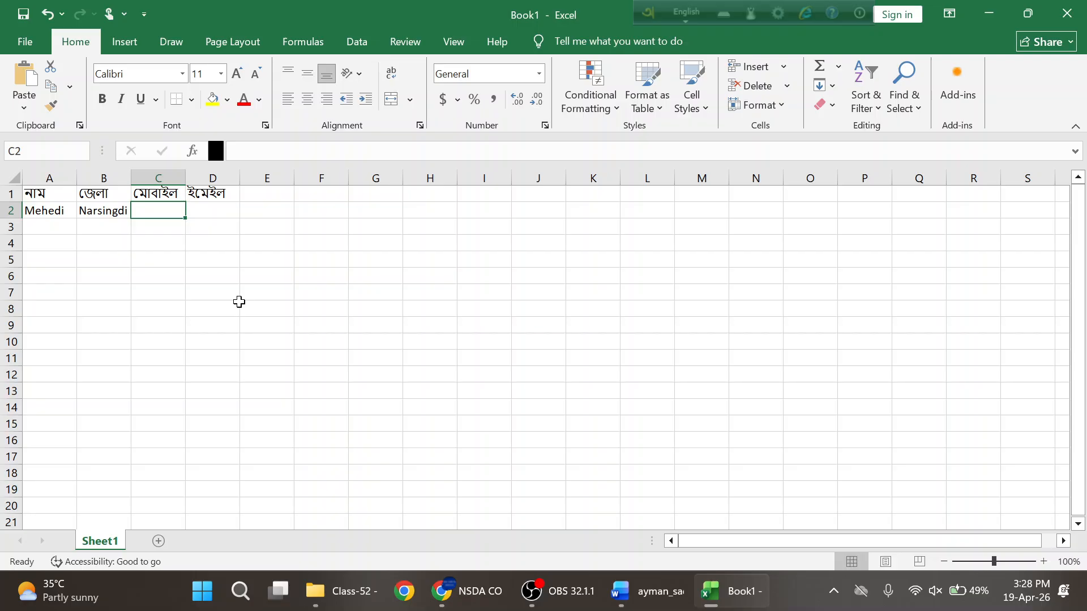
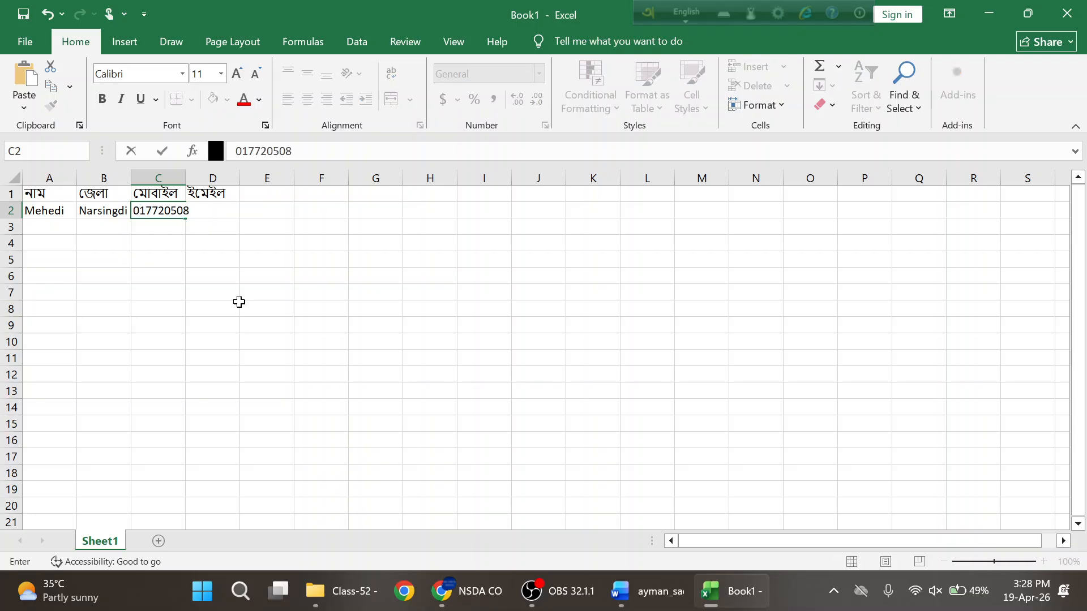
key("Tab")
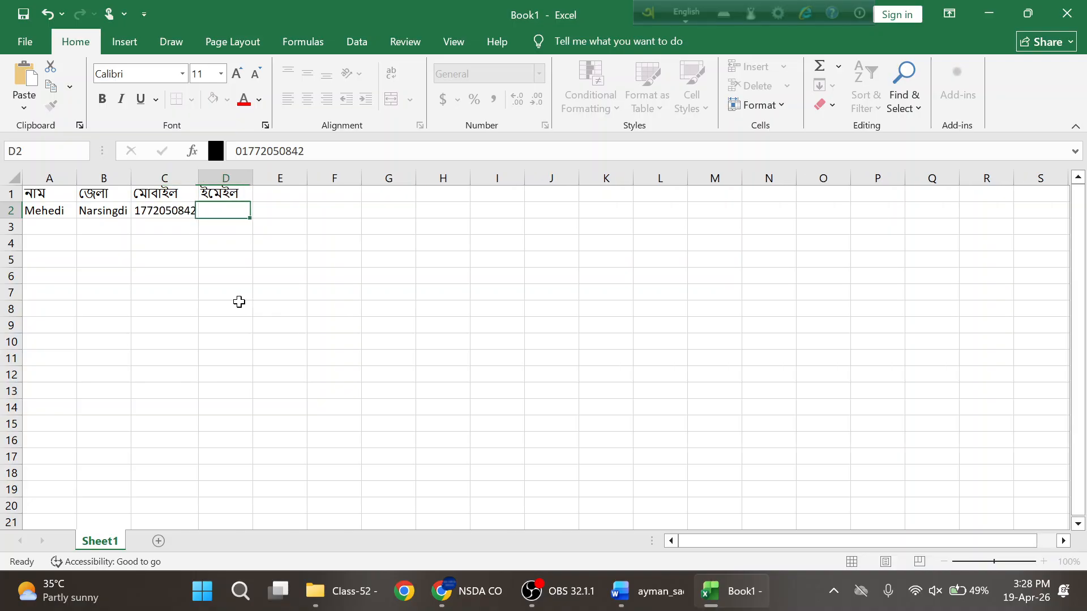
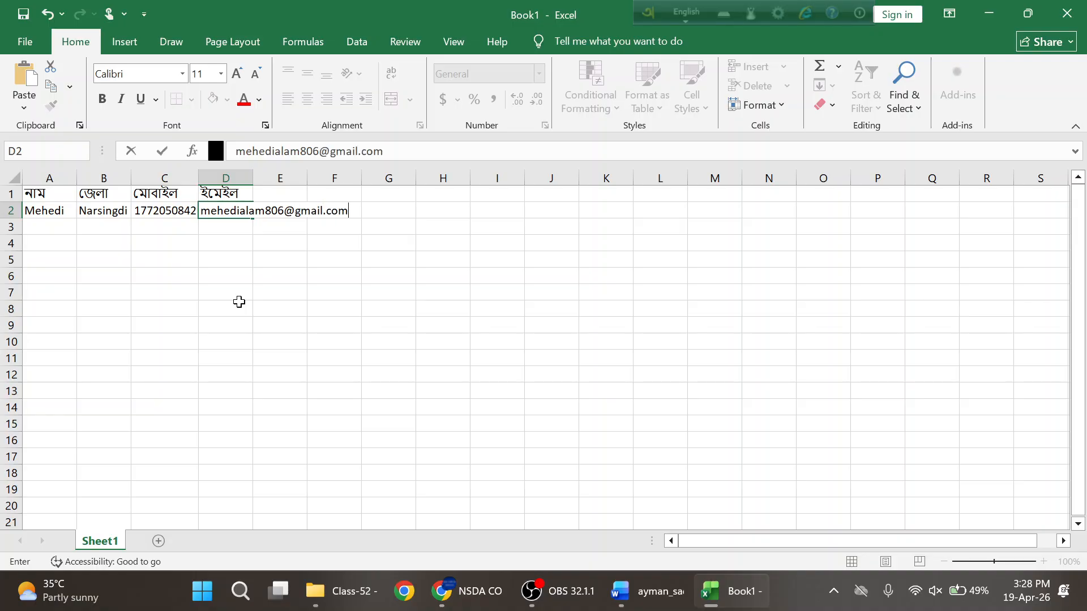
key("Return")
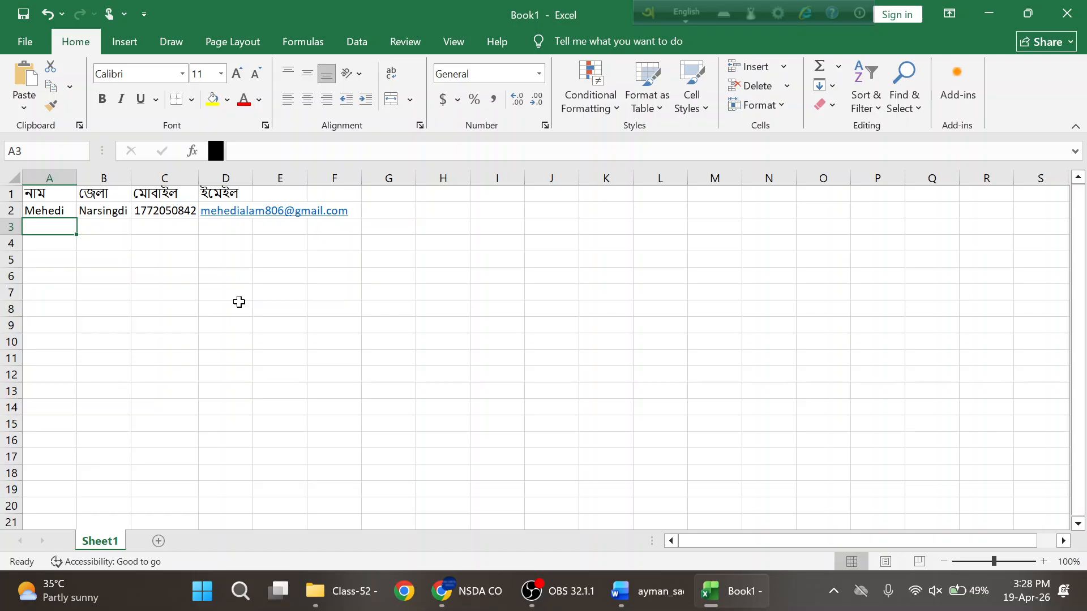
- Fill row 3 with the second person's name, district Dhaka, mobile number and e-mail address
type("Aowlad")
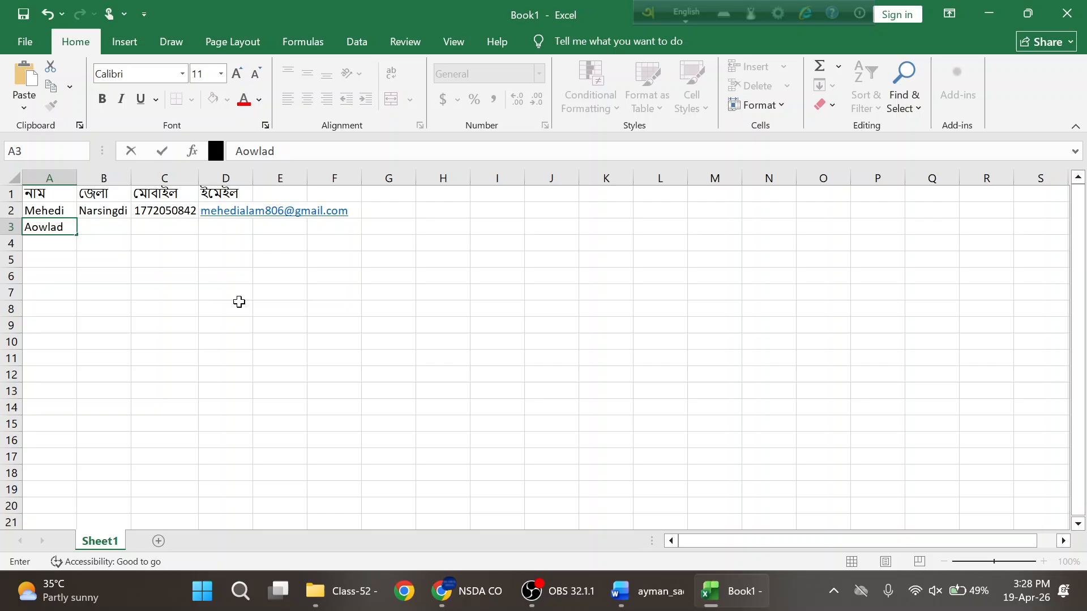
key("Tab")
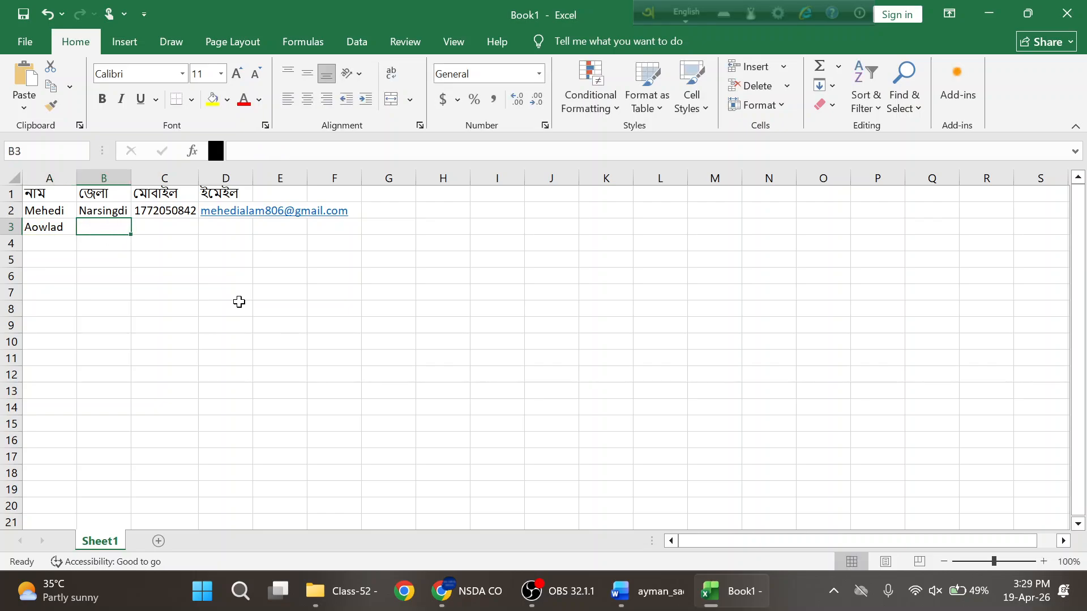
type("Dhaka")
key("Tab")
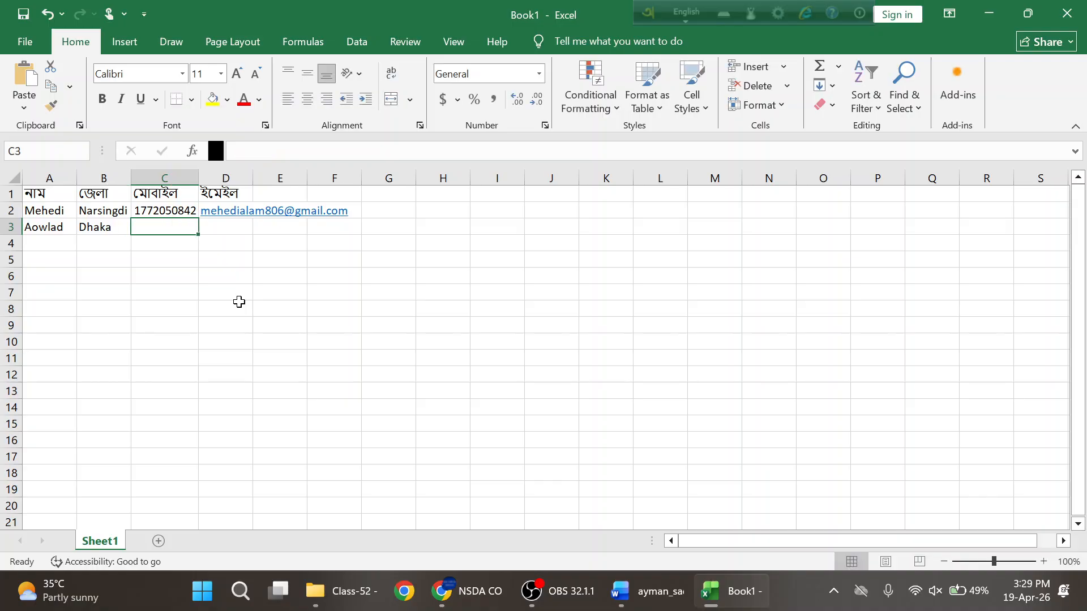
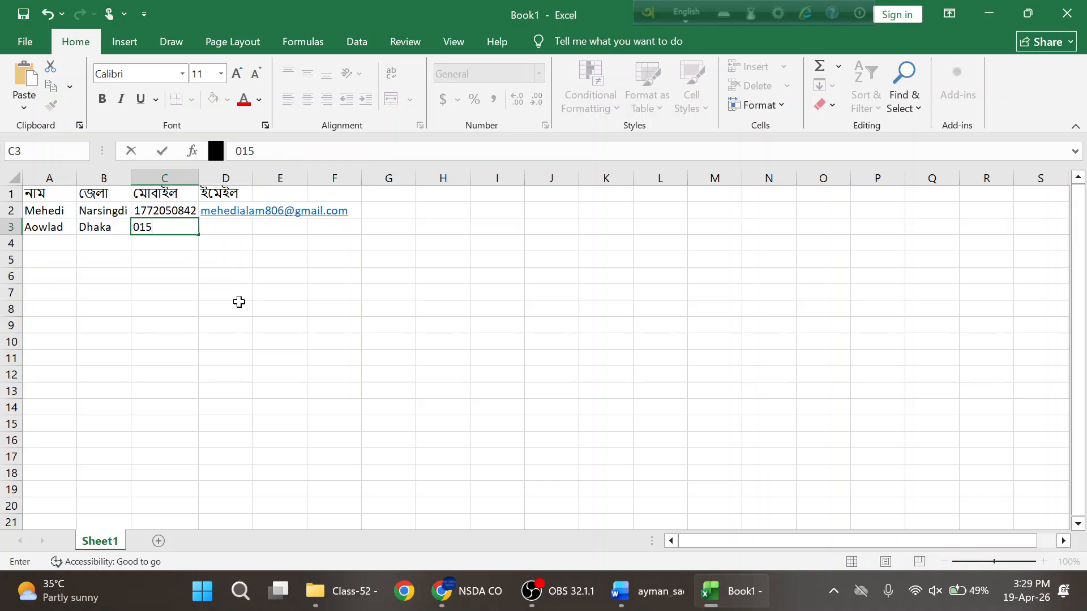
key("Tab")
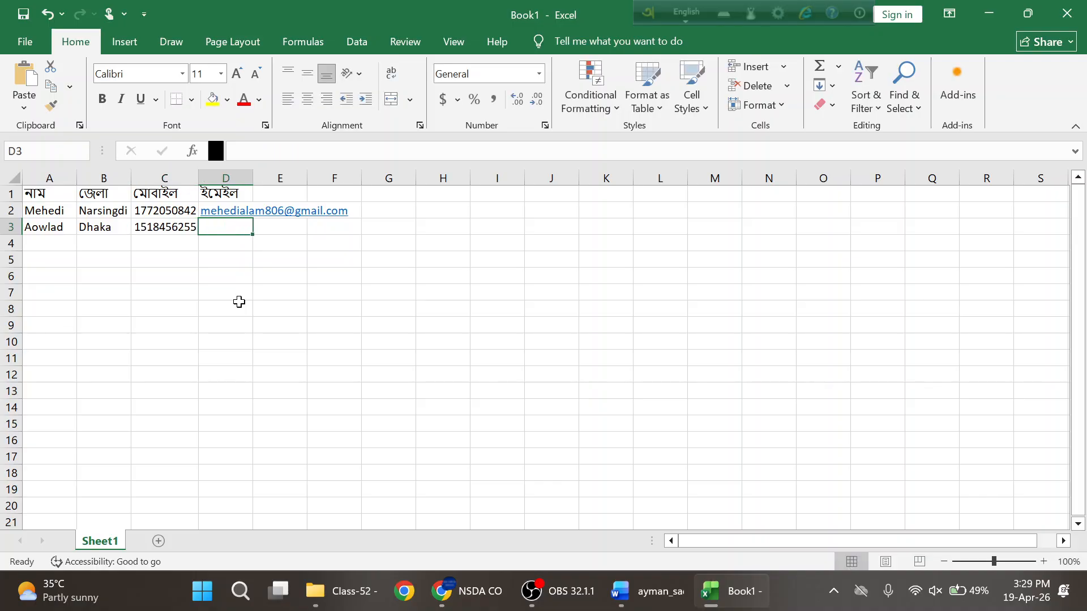
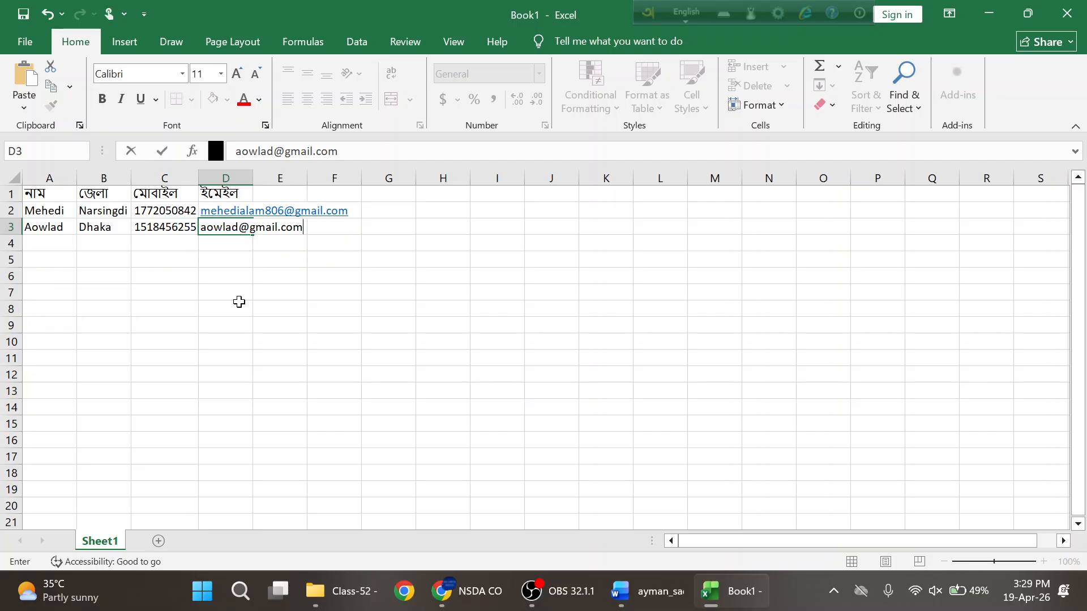
key("Return")
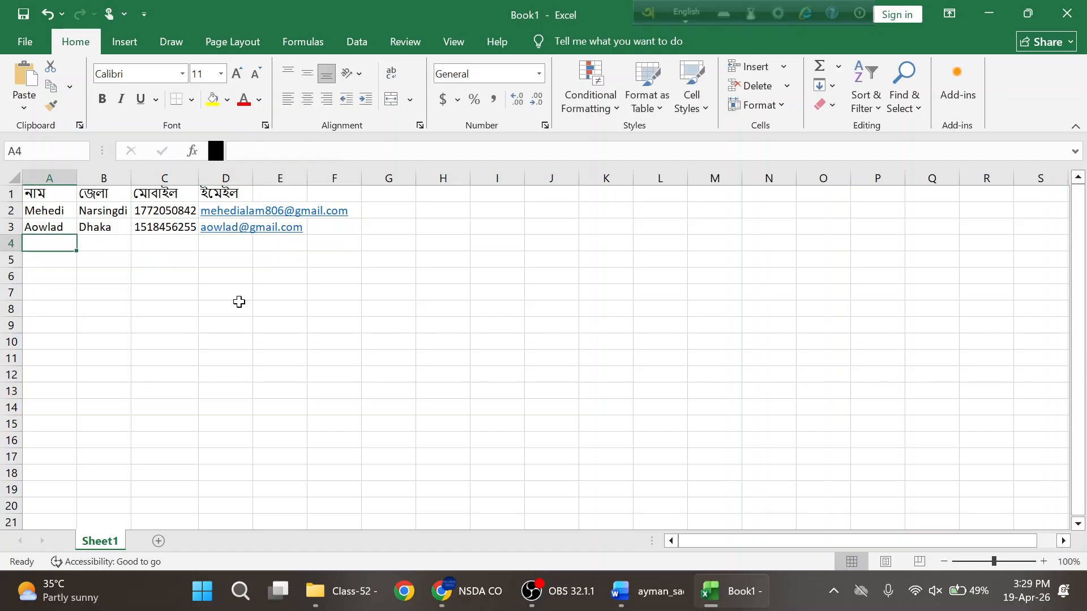
- Fill row 4 with the third person's name, district Feni, mobile number and e-mail, then save
type("Yeadukl")
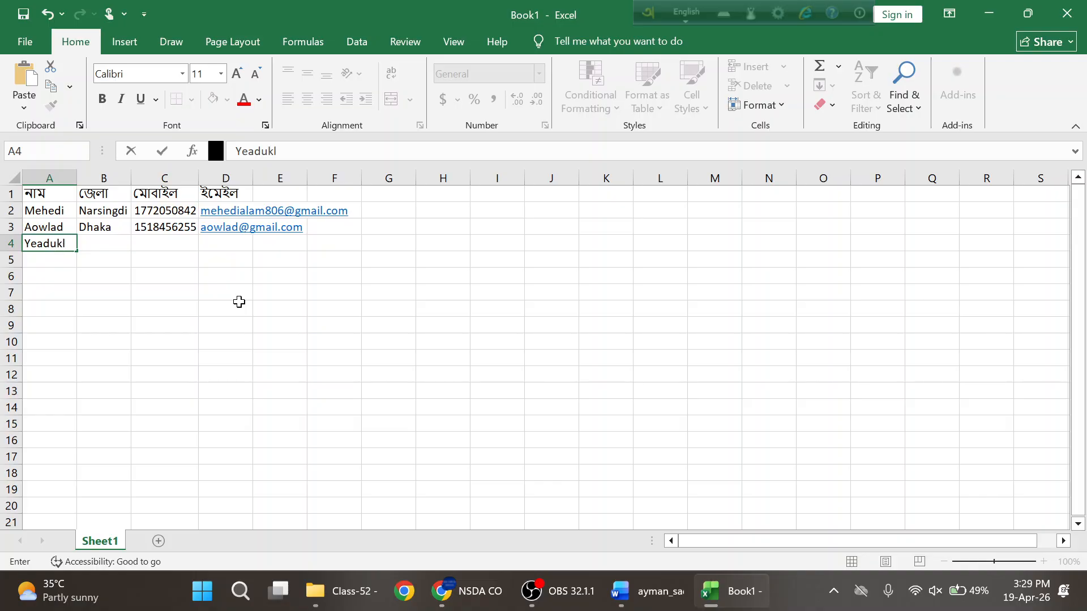
key("BackSpace")
key("BackSpace")
type("l")
key("Tab")
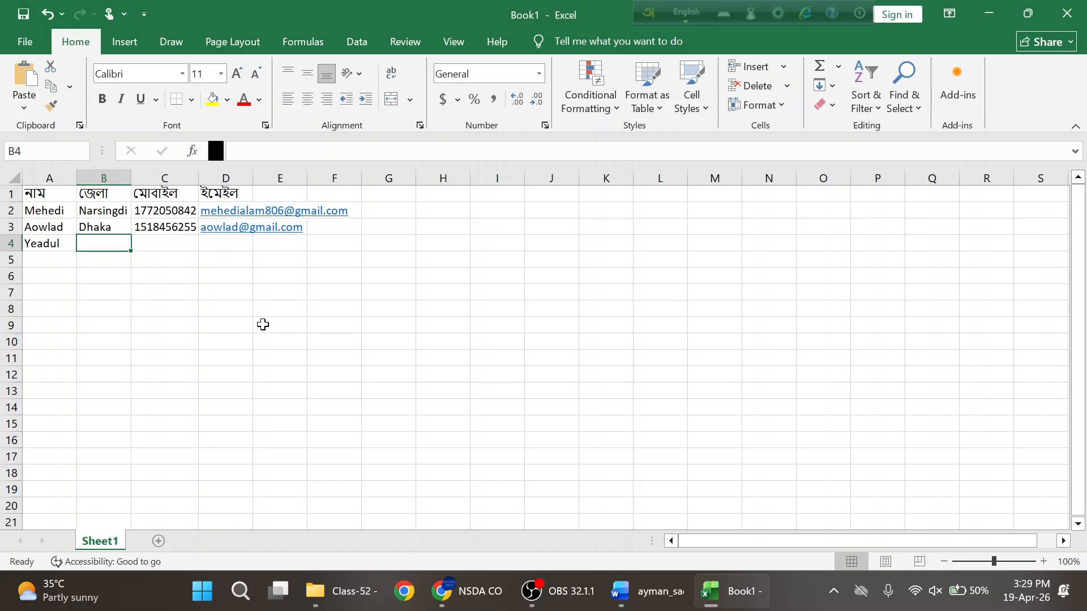
type("D")
key("BackSpace")
key("BackSpace")
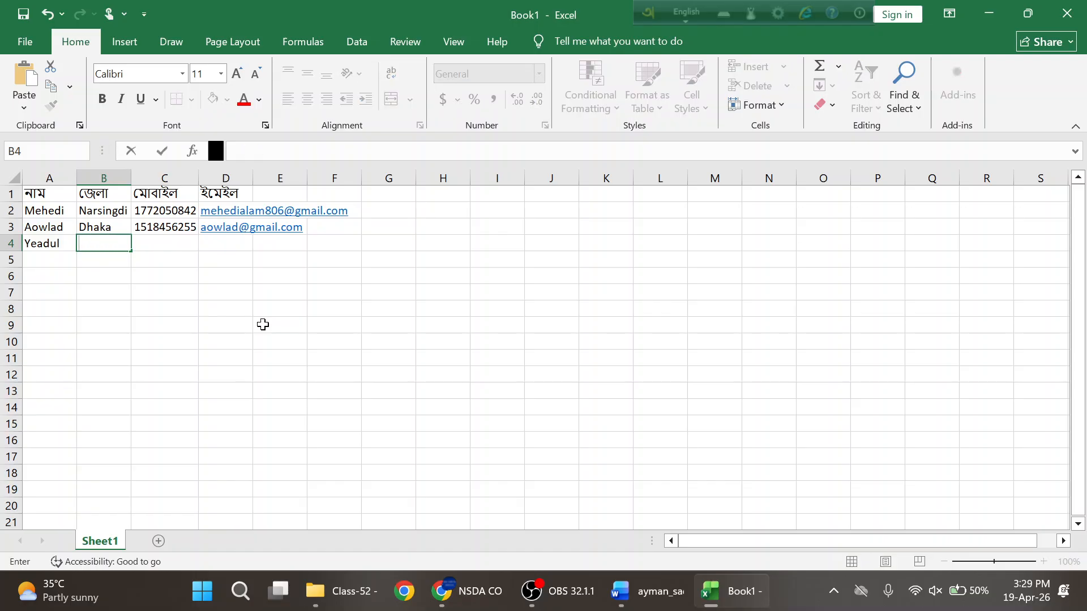
type("Feni")
key("Tab")
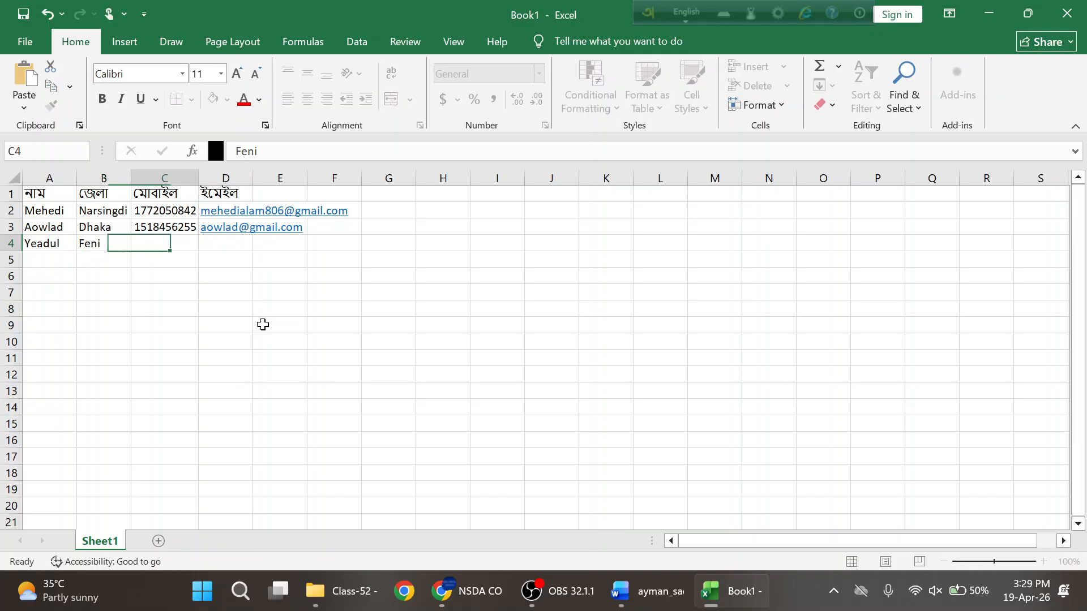
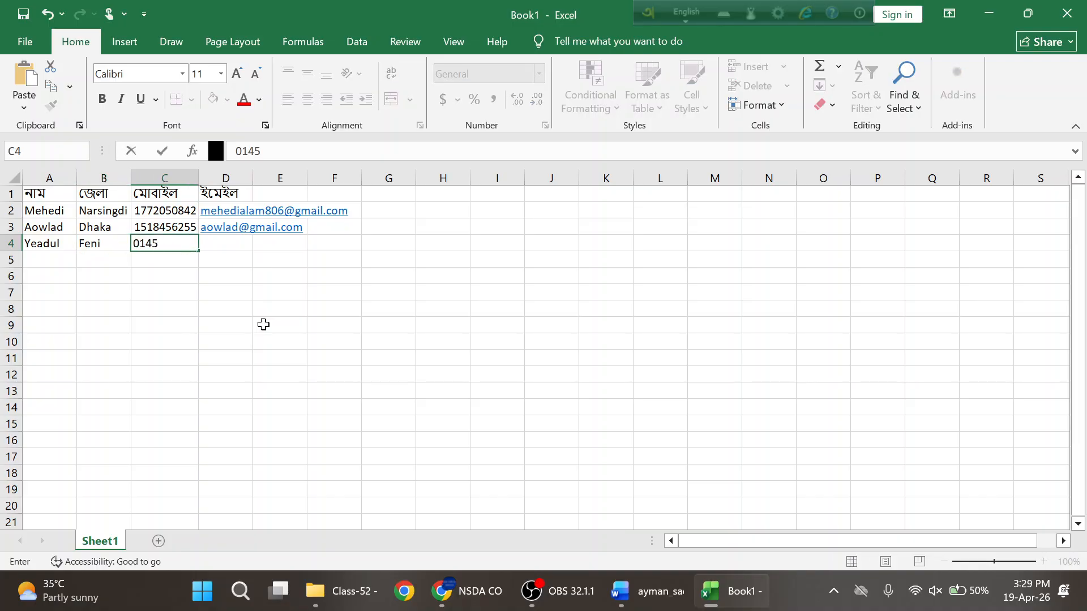
key("Tab")
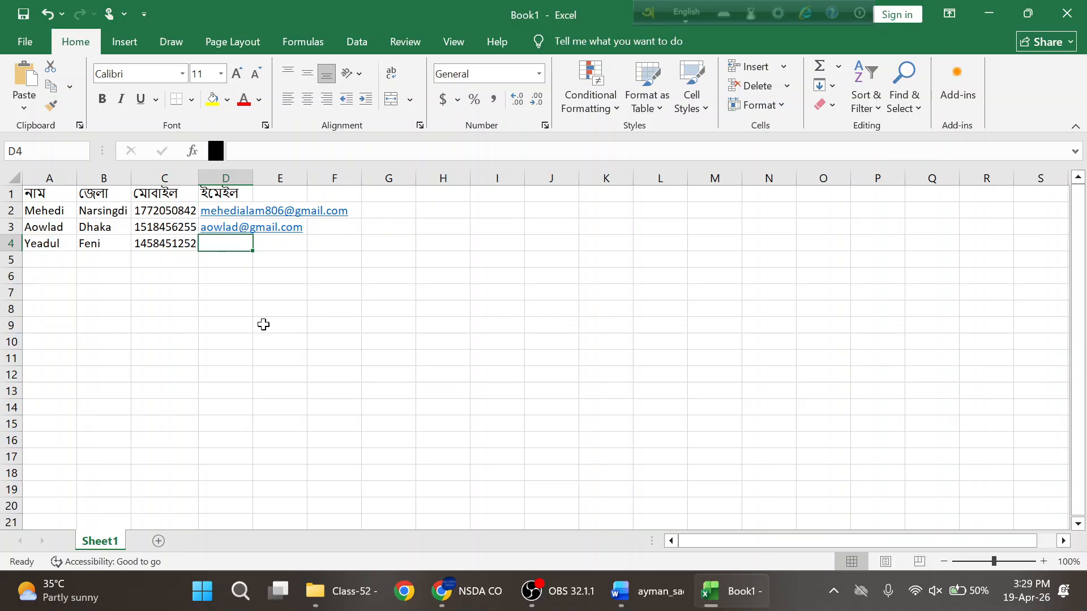
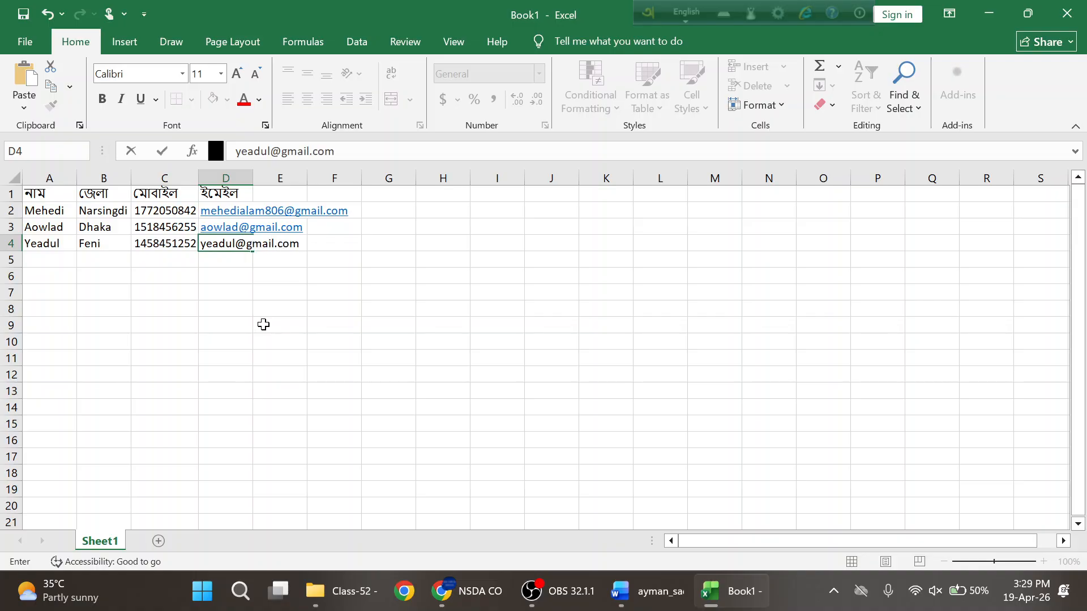
key("Return")
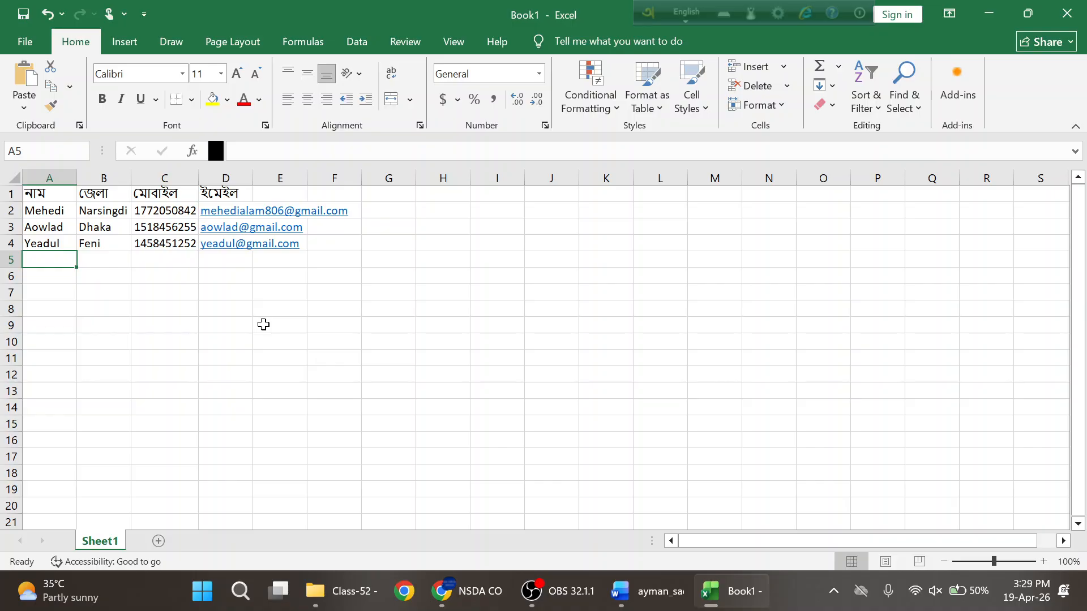
key("ctrl+s")
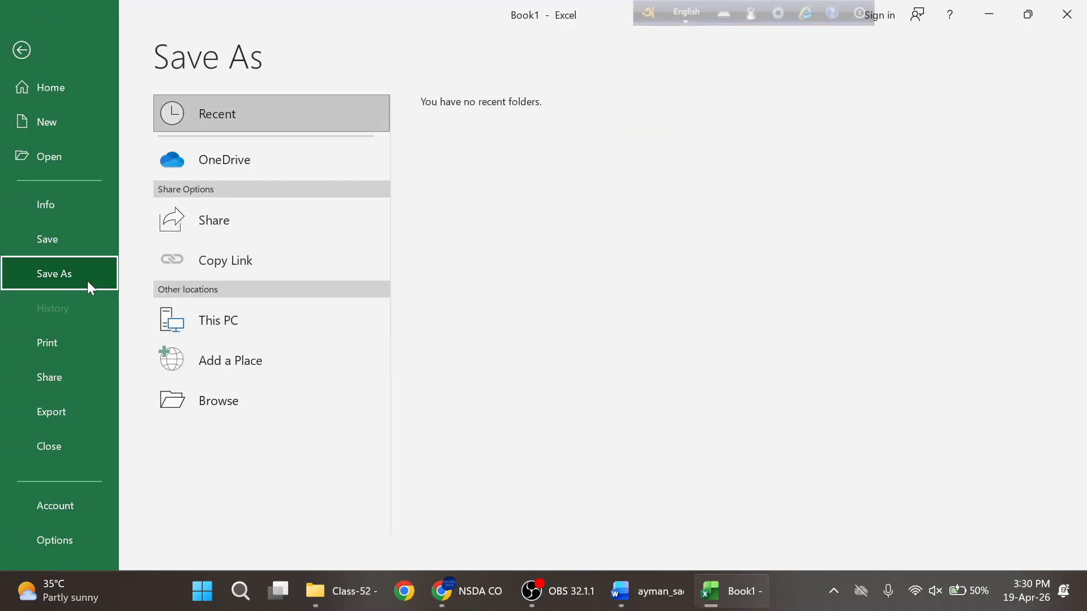
- Save the workbook as mail_merge.xlsx in the CO Batch-02 > Class-52 folder
left_click(195, 400)
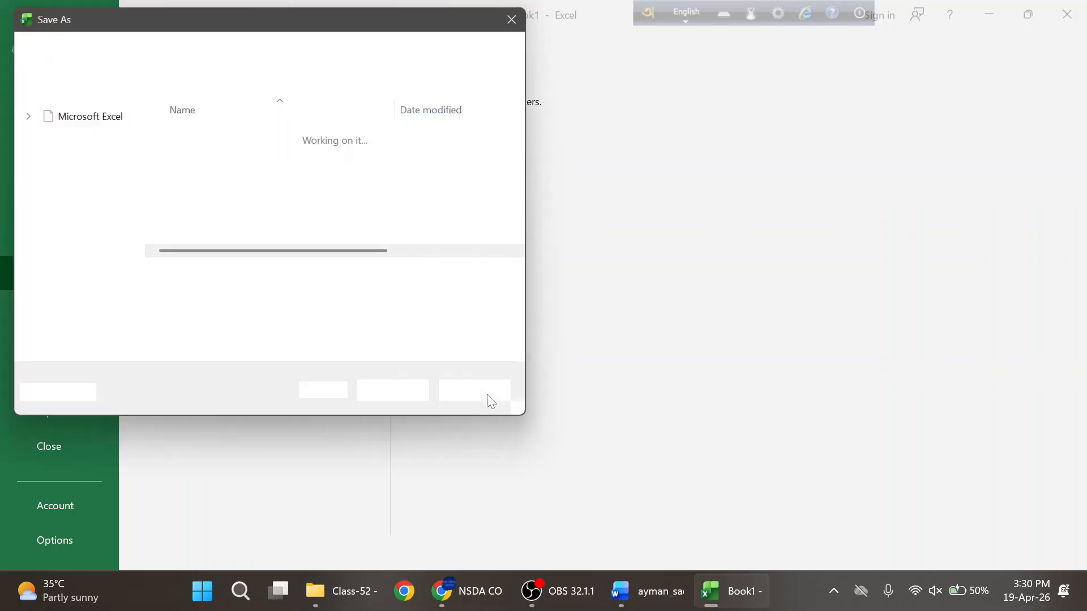
scroll(93, 236, "down", 4)
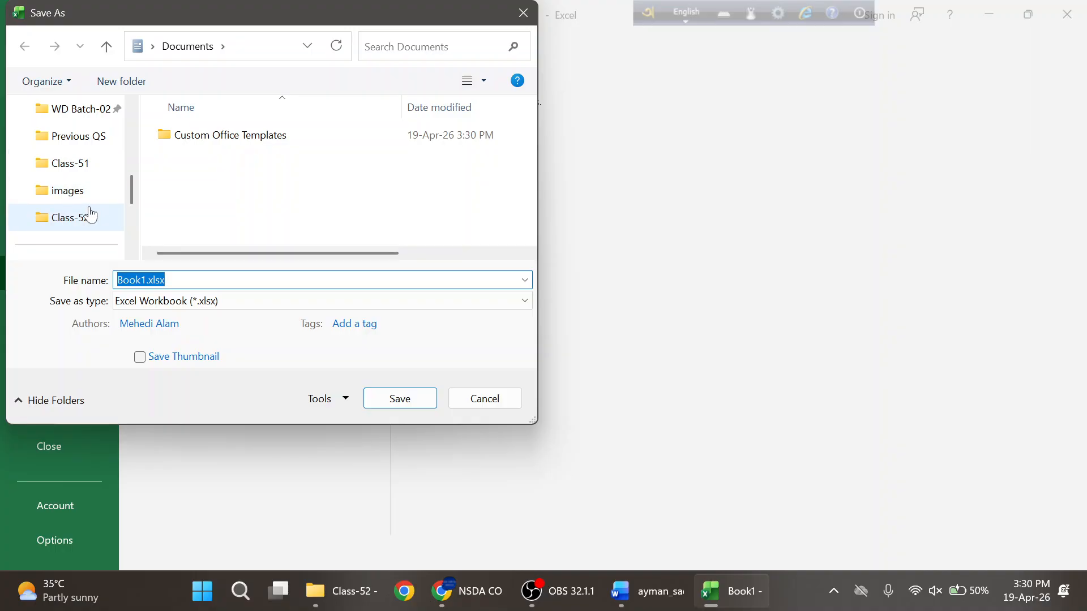
scroll(73, 194, "up", 1)
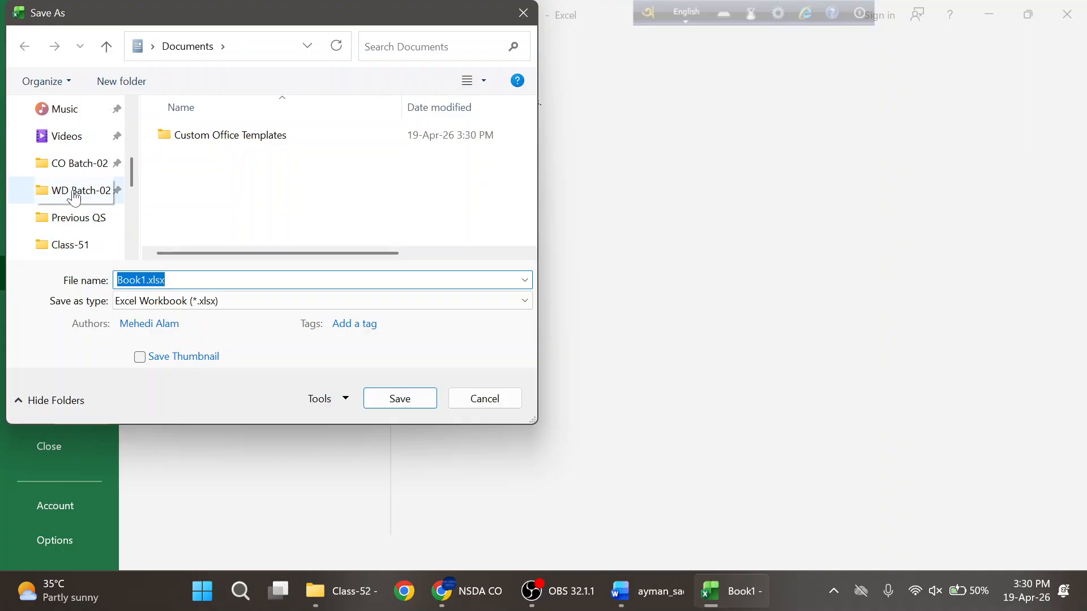
left_click(76, 171)
scroll(300, 175, "down", 8)
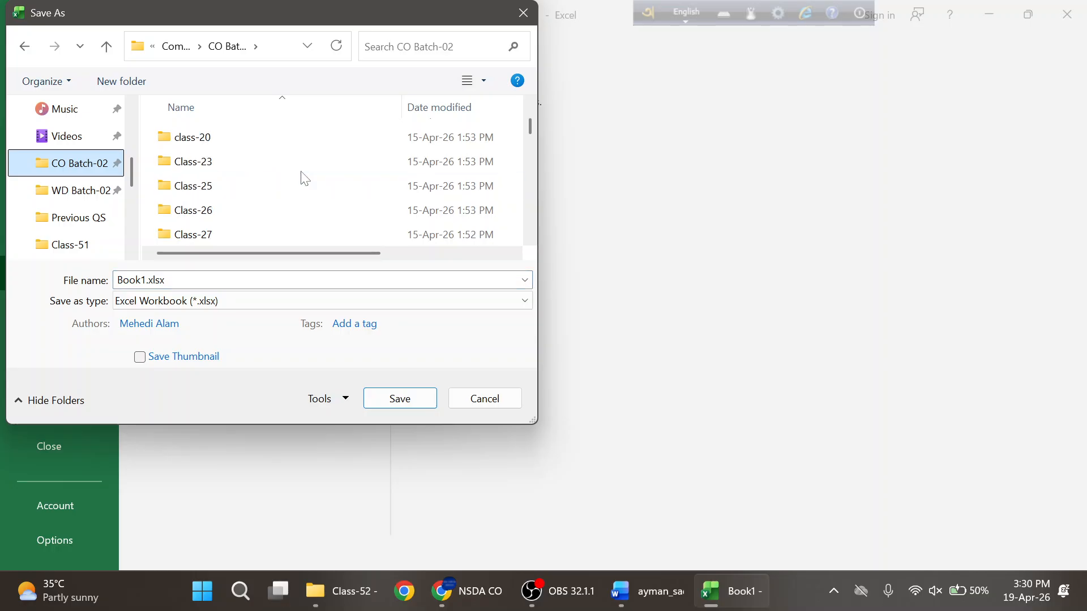
scroll(301, 176, "up", 1)
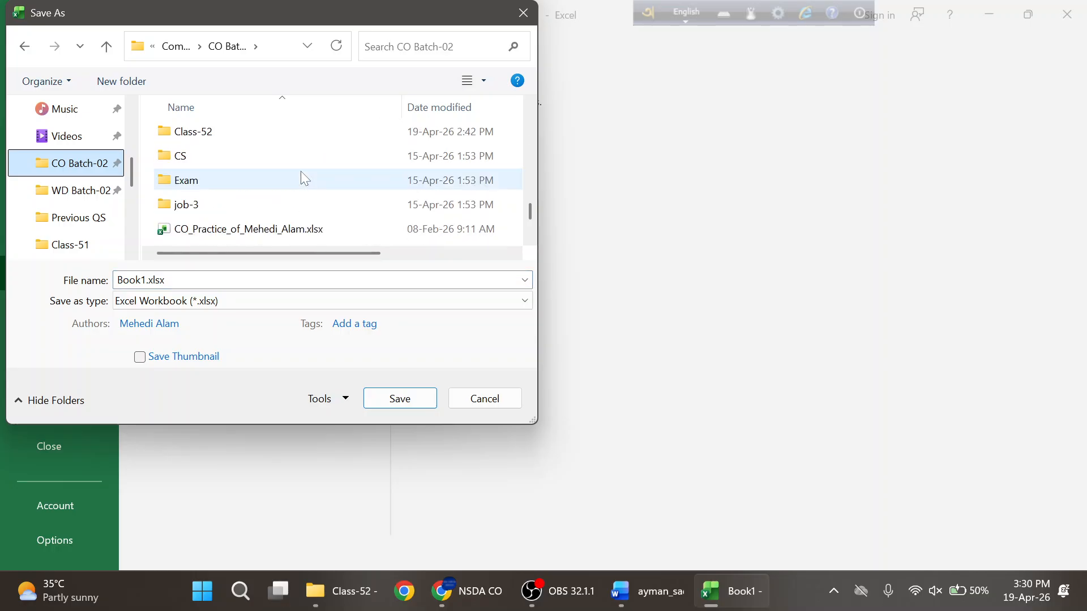
scroll(236, 179, "up", 1)
left_click(207, 201)
double_click(206, 201)
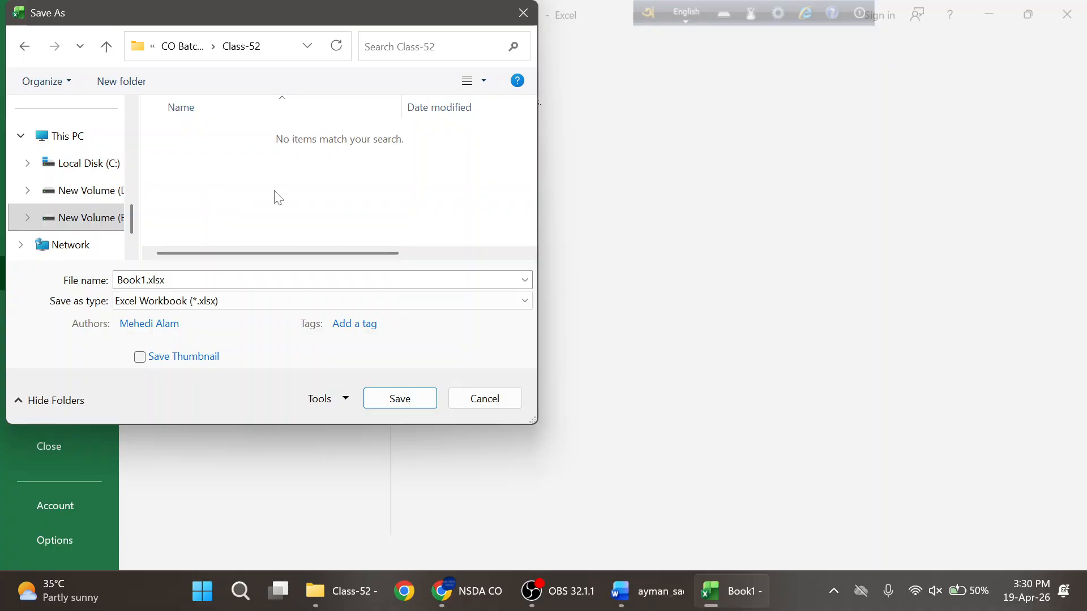
left_click(257, 281)
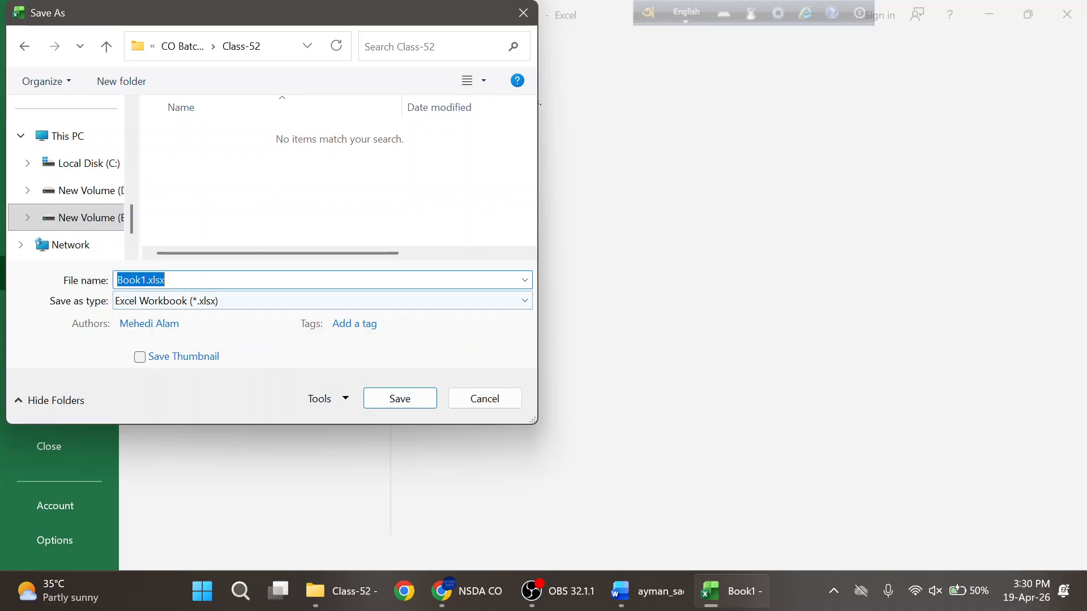
type("mail")
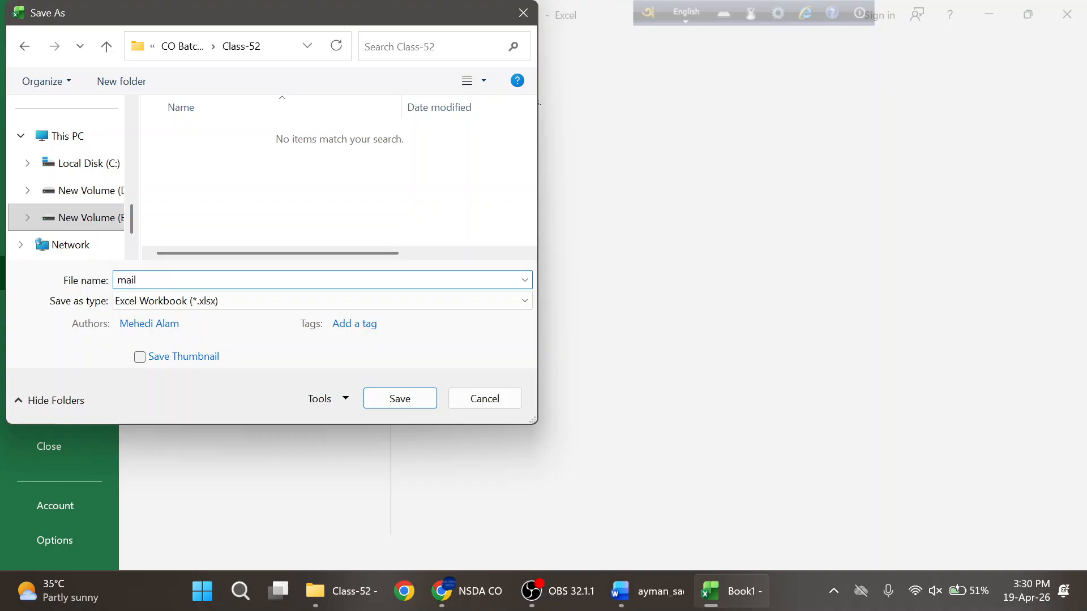
type("_merge")
left_click(395, 398)
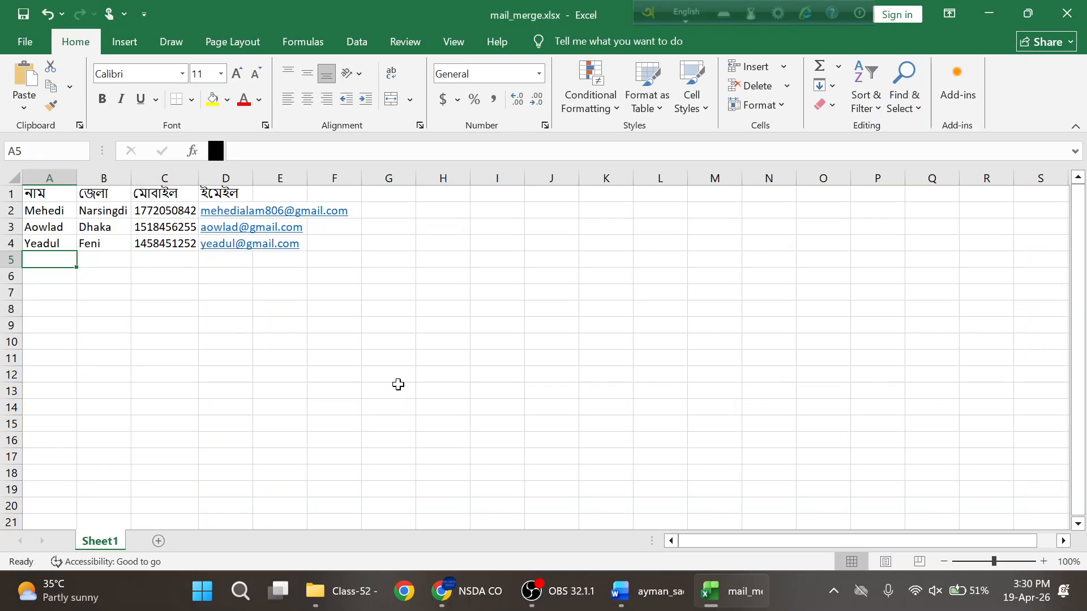
- Confirm mail_merge.xlsx sits beside the Word letter in Class-52, then return to Word
left_click(342, 591)
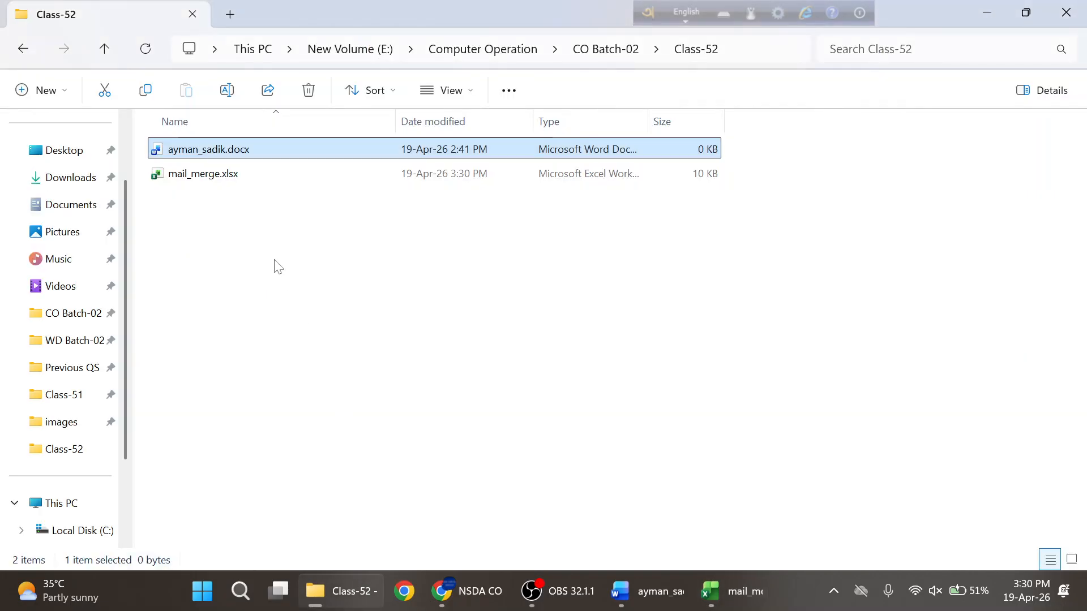
left_click(203, 176)
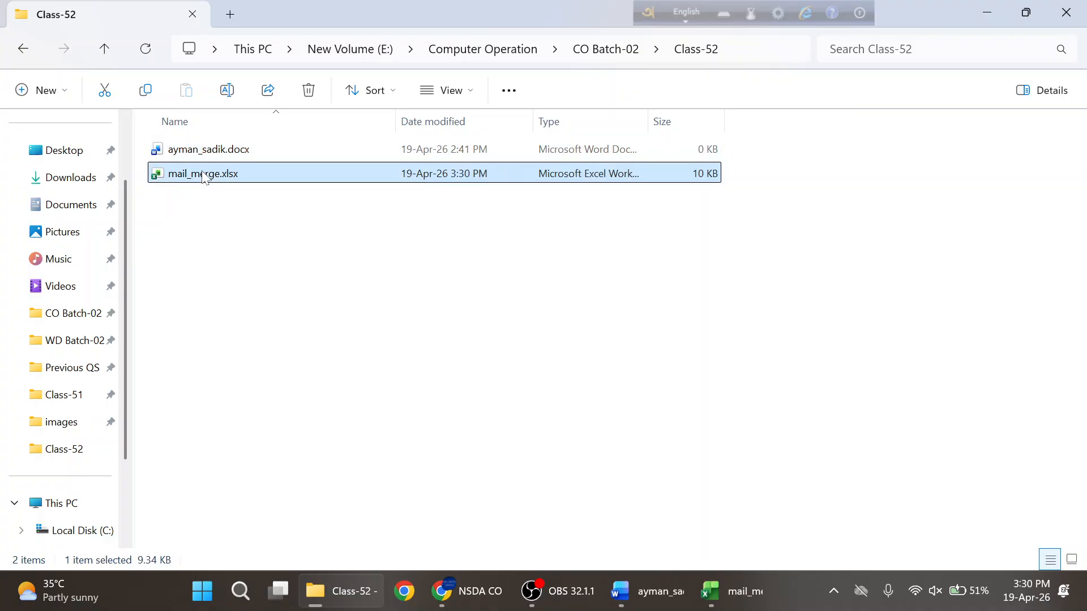
left_click(212, 149)
left_click(647, 591)
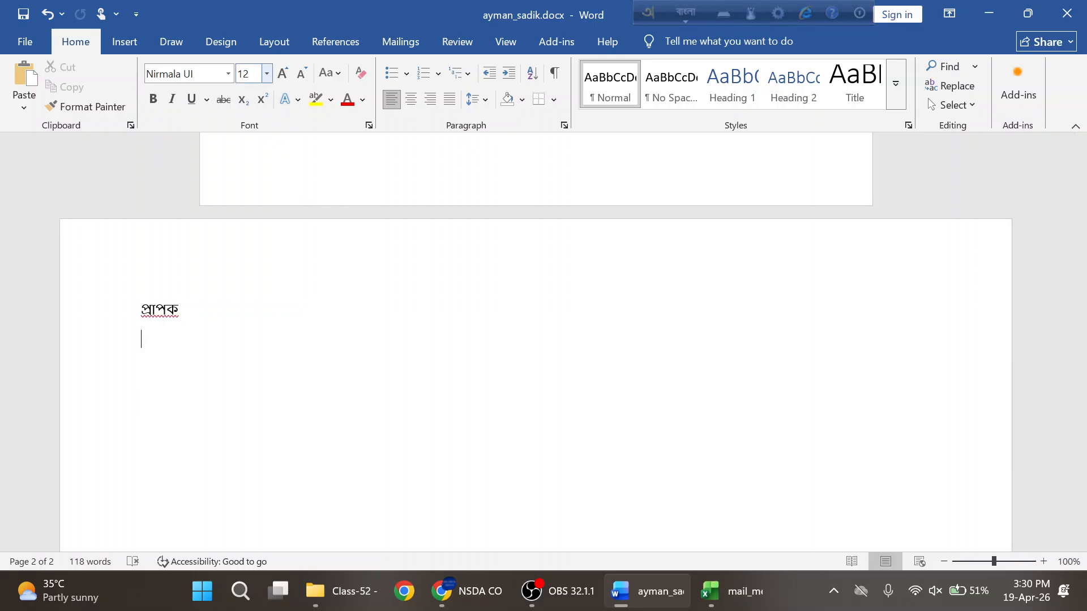
- Switch to the Mailings ribbon to show Word's mail-merge commands
left_click(412, 46)
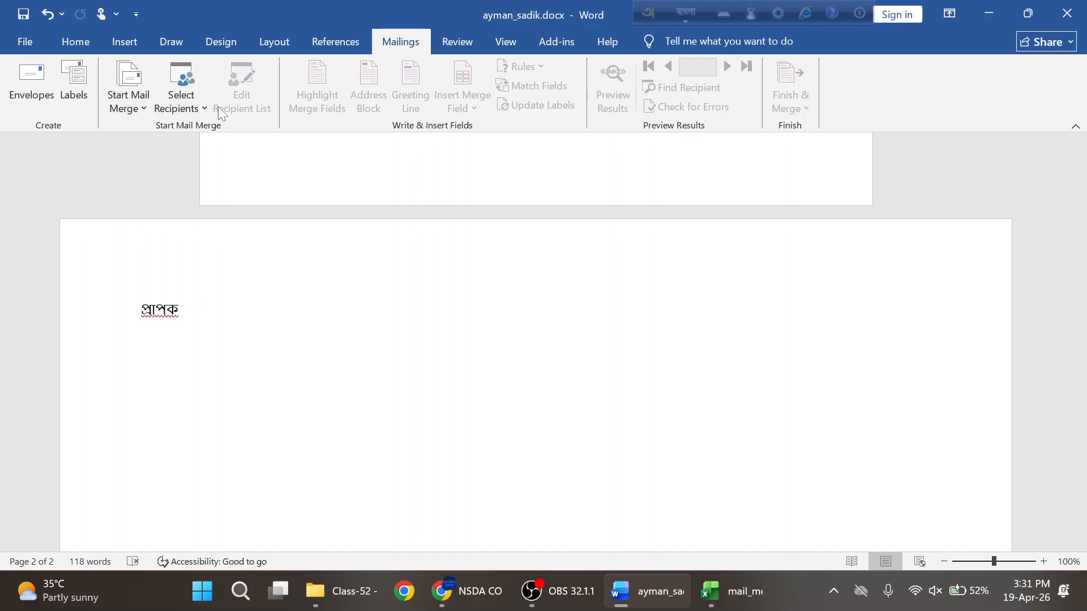
- Attach Sheet1$ of mail_merge.xlsx from CO Batch-02 > Class-52 as the existing recipient list
left_click(204, 107)
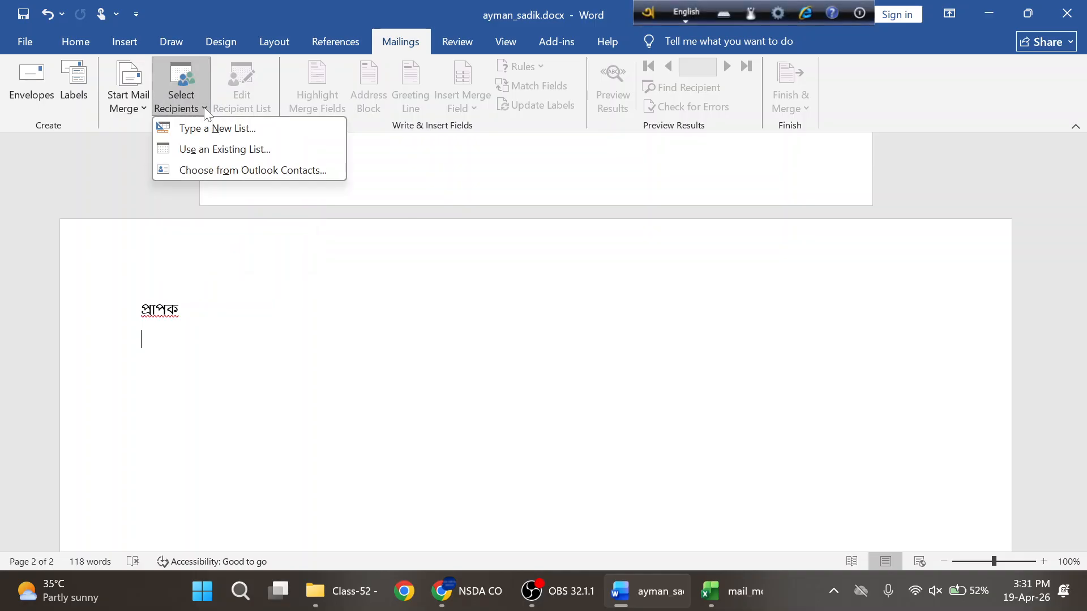
left_click(233, 149)
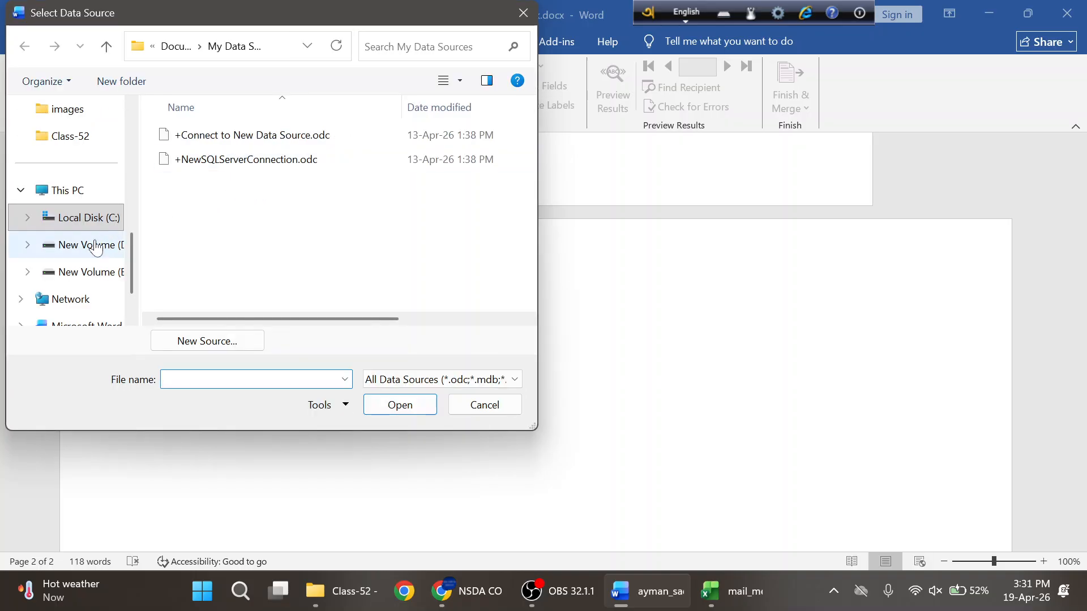
scroll(77, 262, "down", 1)
scroll(84, 255, "up", 3)
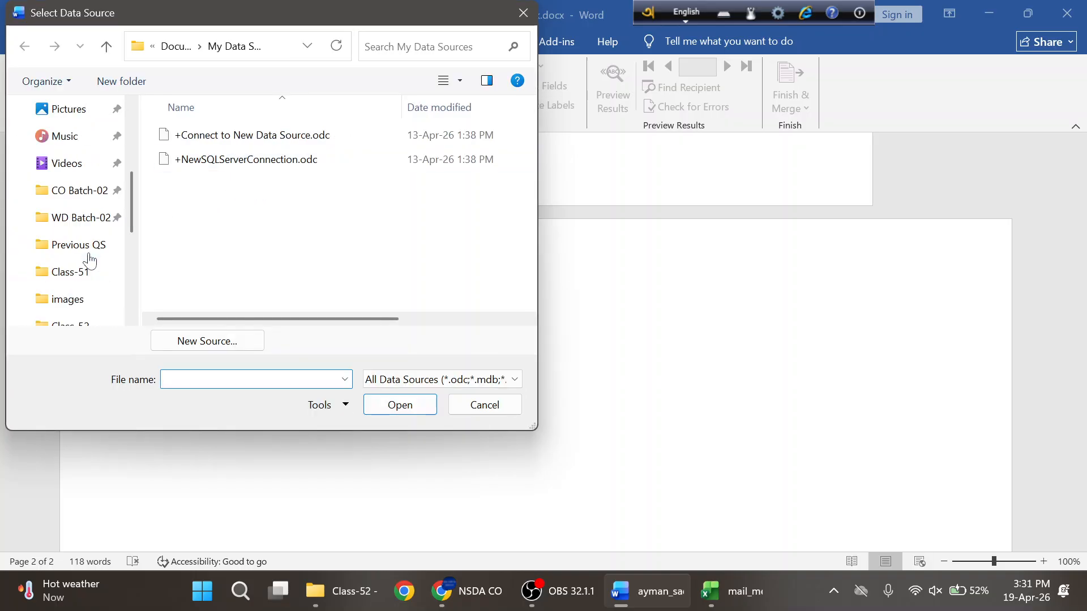
left_click(90, 195)
scroll(276, 224, "down", 5)
scroll(276, 224, "down", 5)
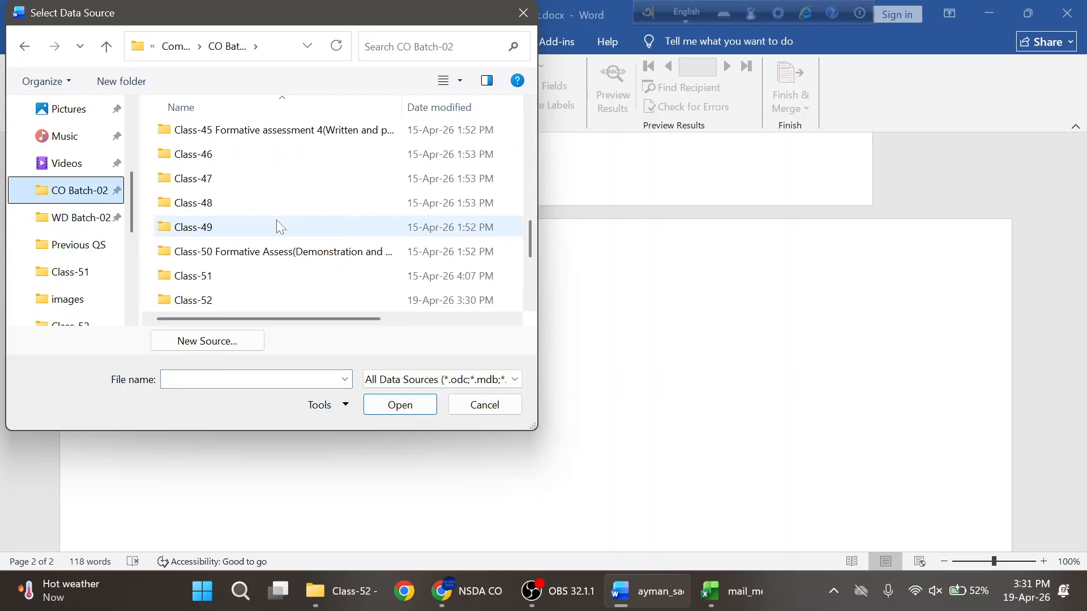
double_click(227, 159)
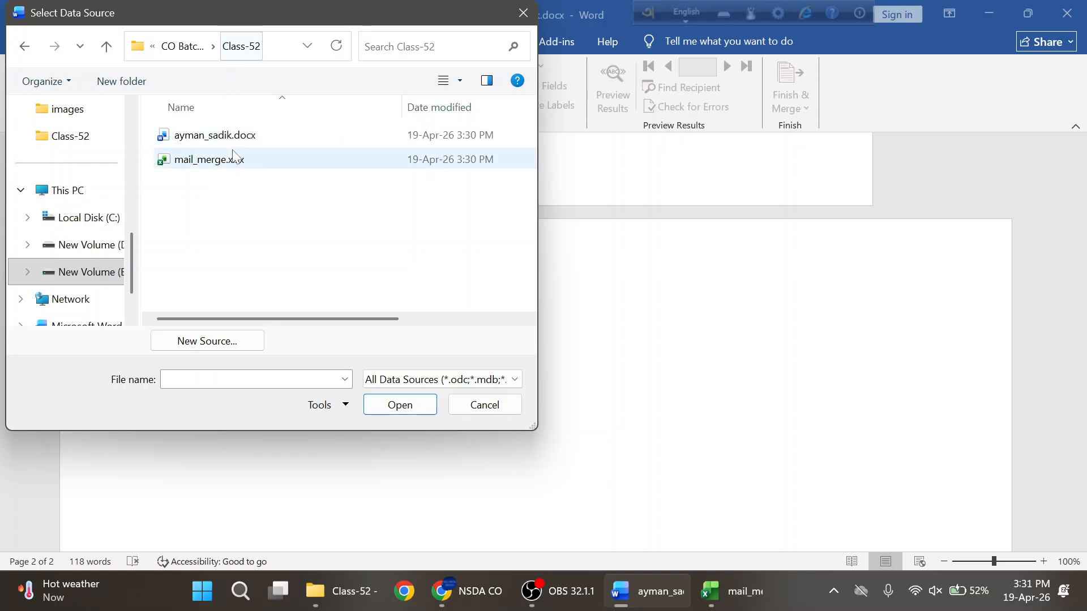
left_click(211, 165)
left_click(388, 416)
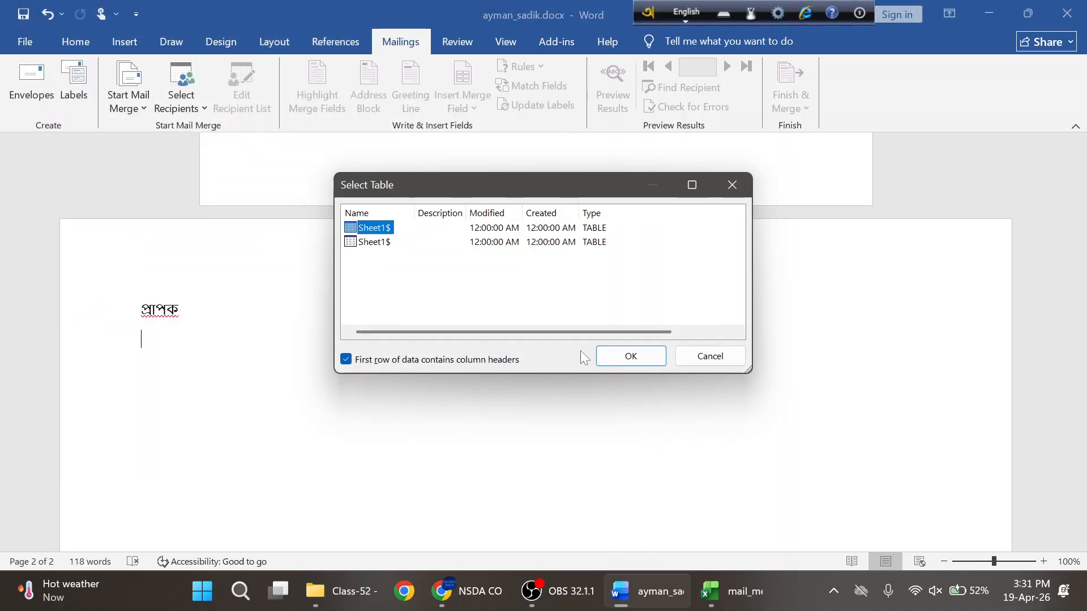
left_click(640, 353)
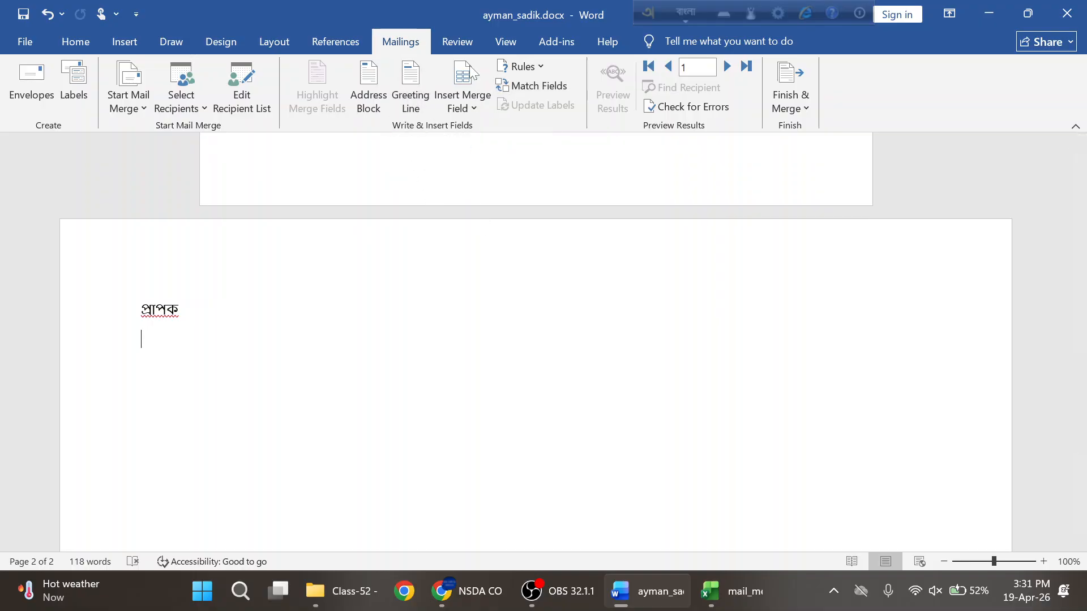
- Insert the নাম and জেলা merge fields on separate lines under প্রাপক
left_click(474, 108)
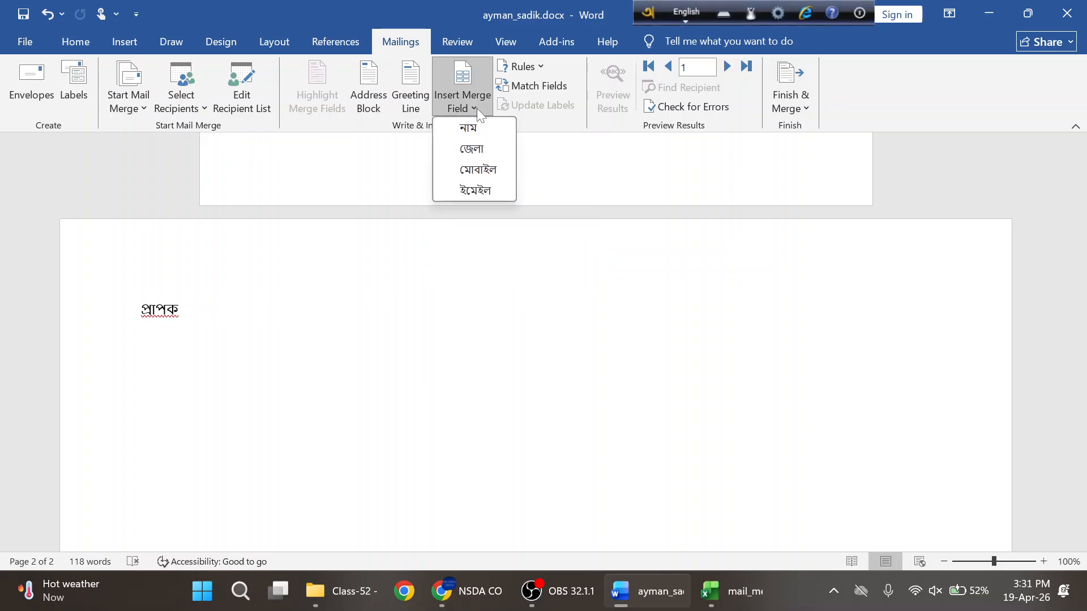
left_click(473, 129)
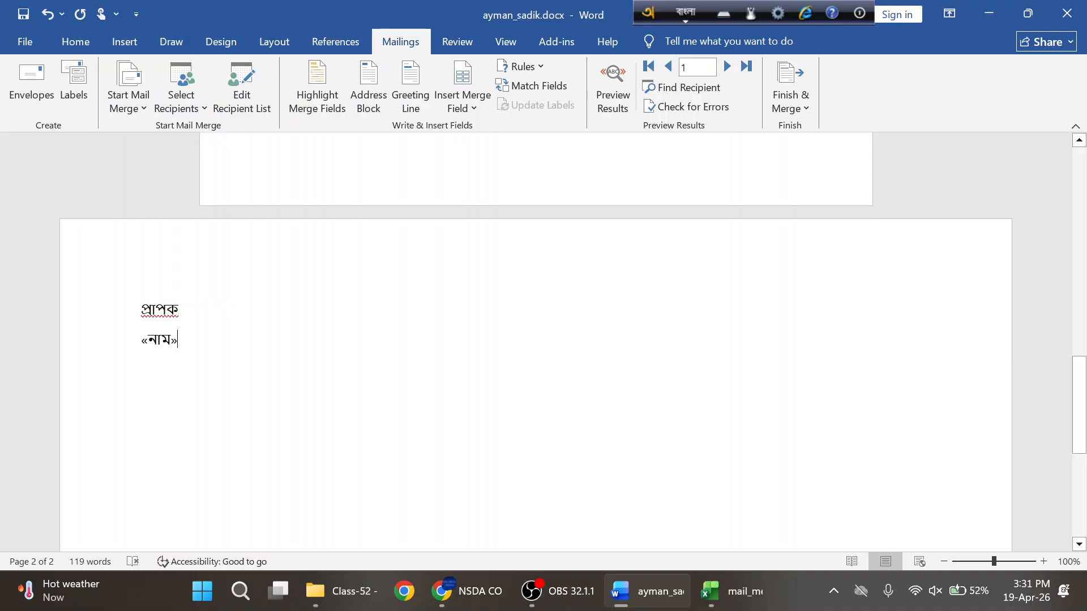
key("Return")
left_click(478, 107)
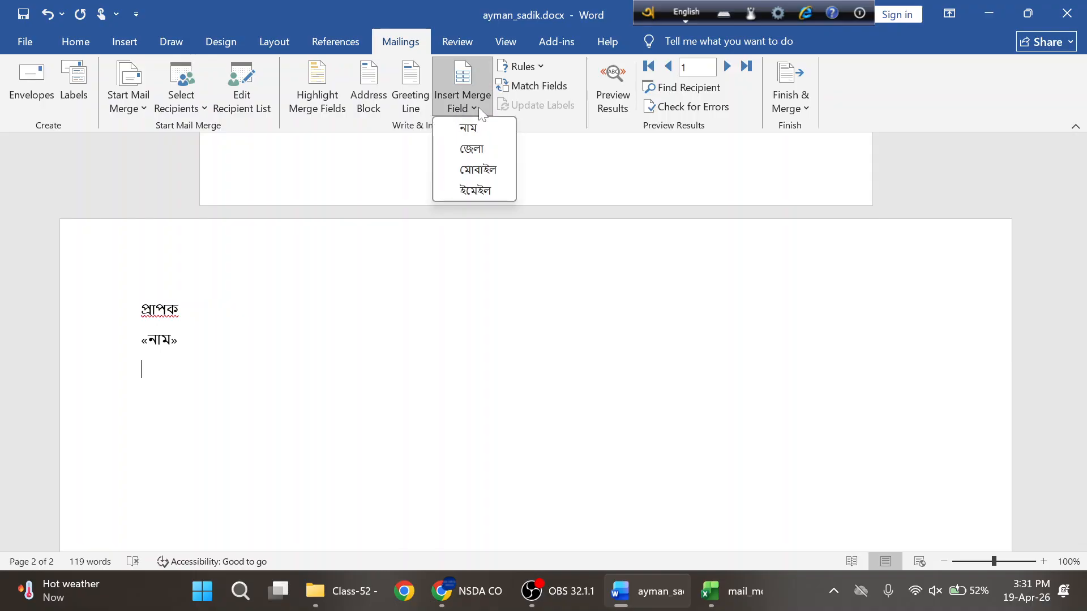
left_click(469, 148)
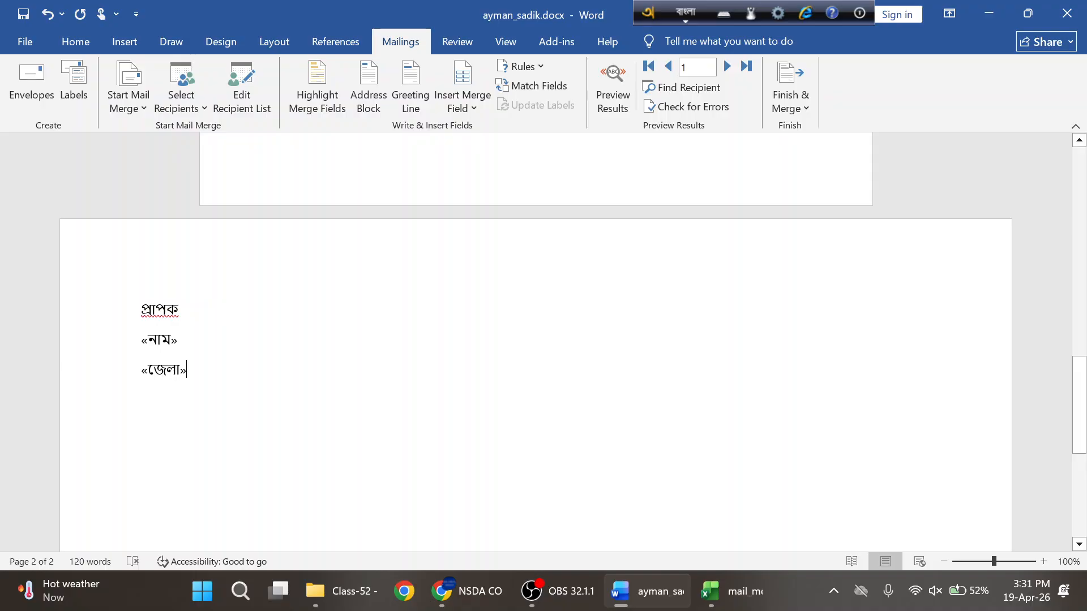
key("Return")
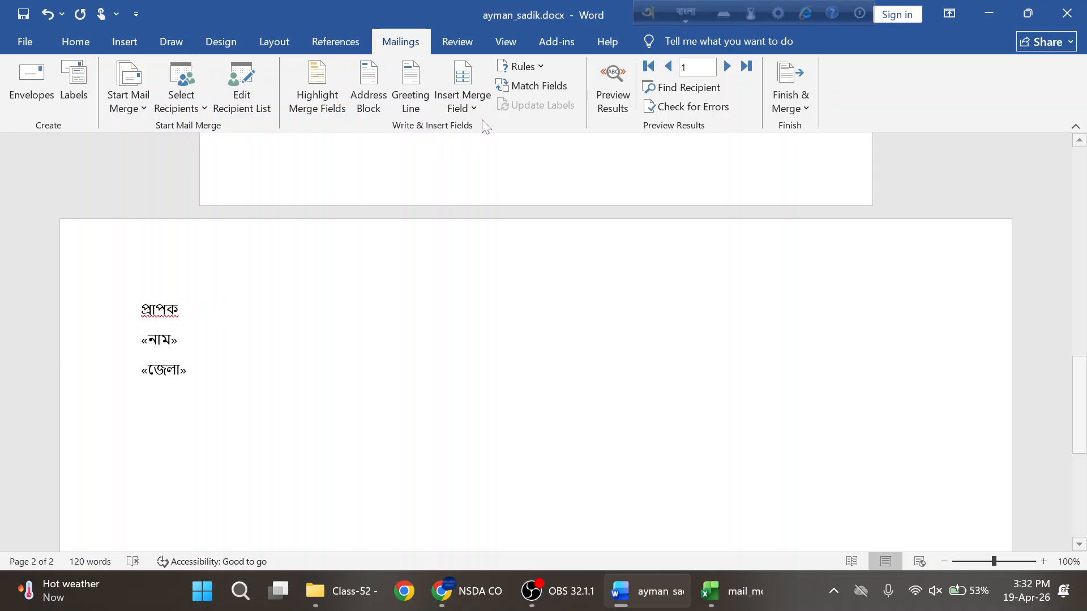
- Add the মোবাইল and ইমেইল merge fields on new lines, then type test text 'dghdfjgh'
left_click(472, 107)
left_click(473, 168)
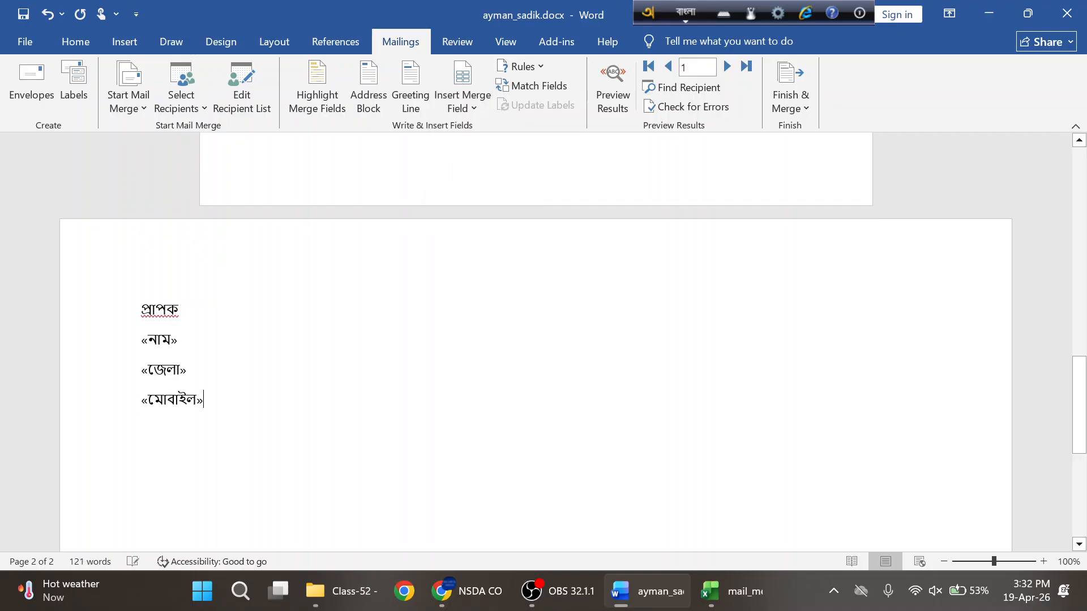
key("Return")
left_click(480, 108)
left_click(461, 192)
scroll(535, 340, "down", 2)
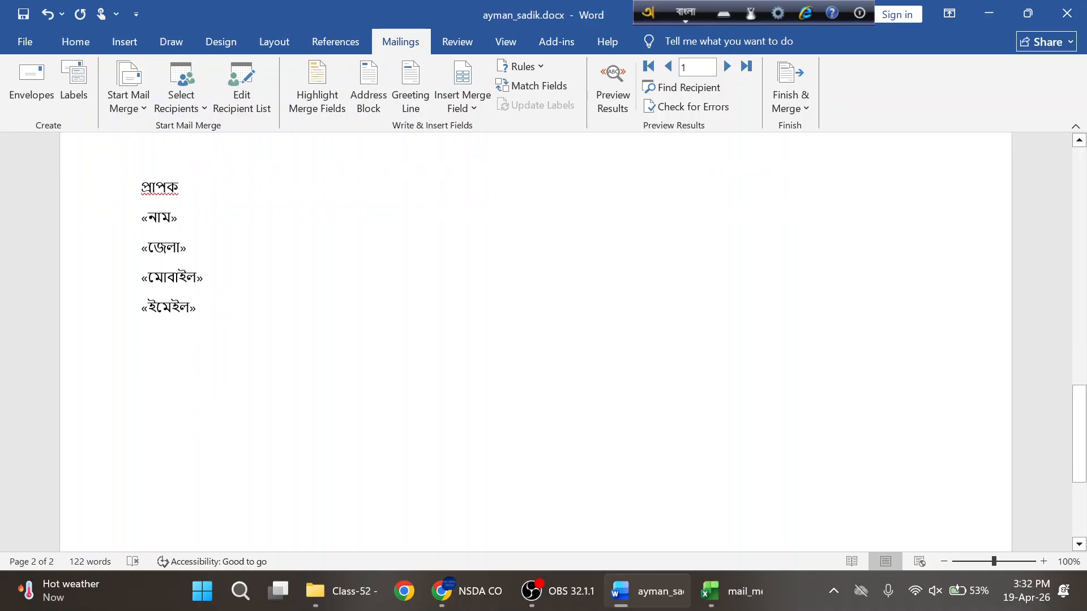
type("dghdfjgh")
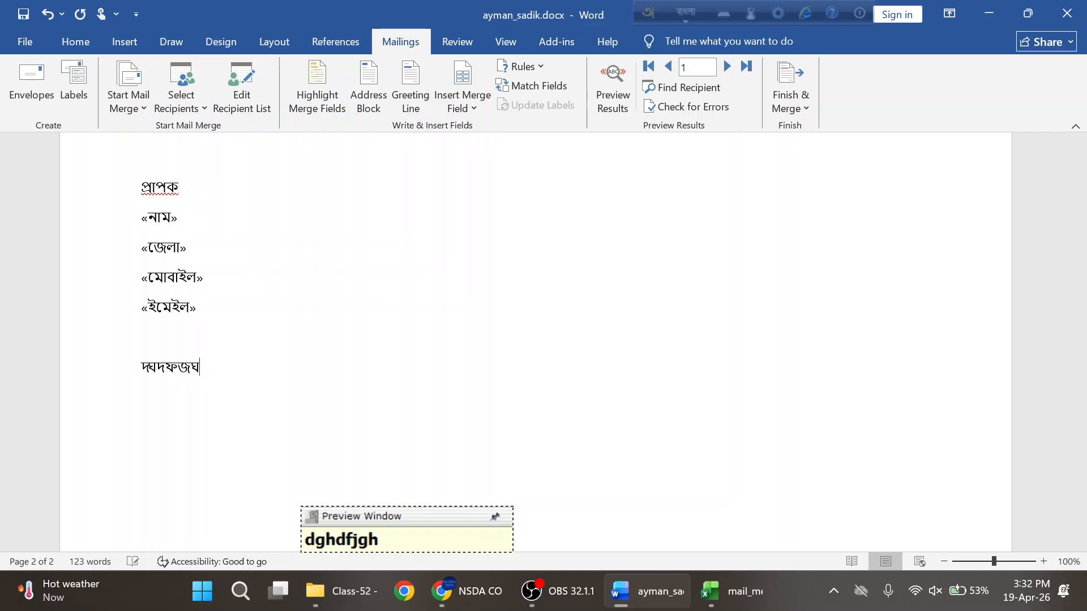
scroll(535, 340, "up", 1)
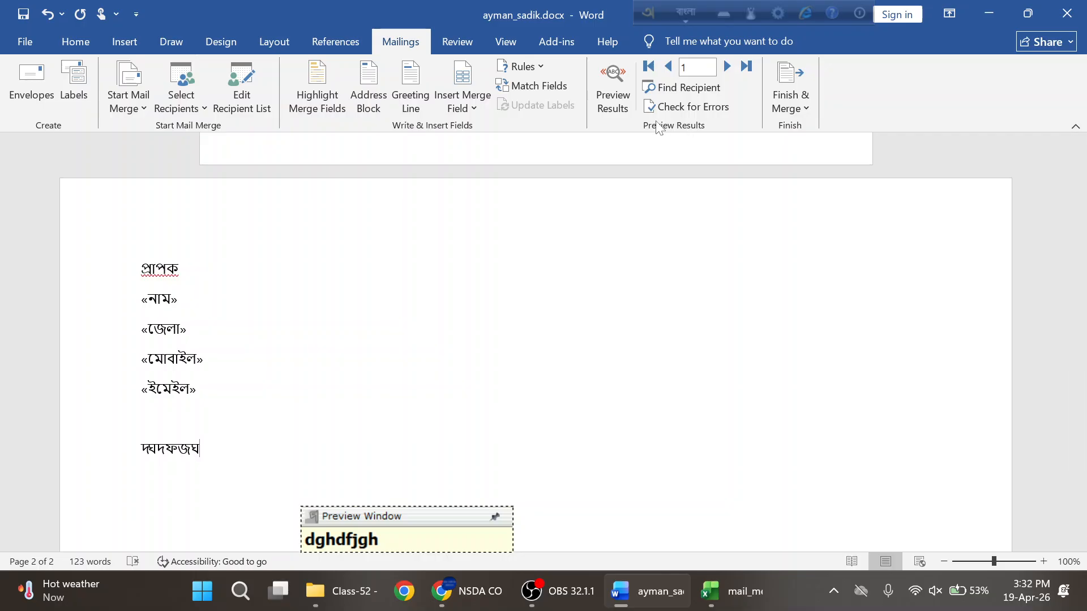
- Preview merge results for records 2 and 3, comparing them with the mail_merge.xlsx sheet
left_click(616, 79)
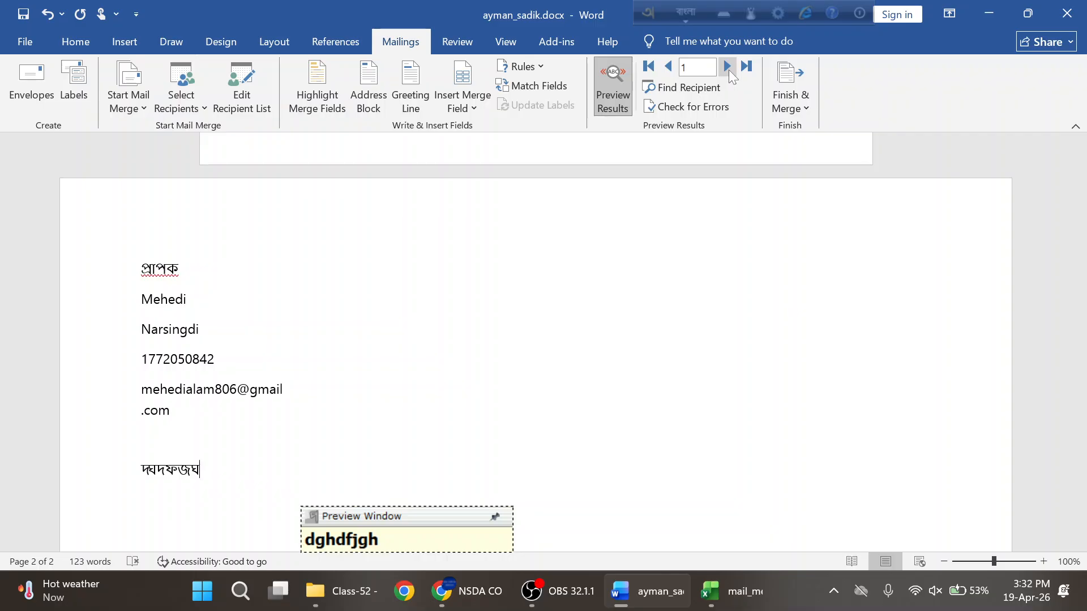
left_click(727, 67)
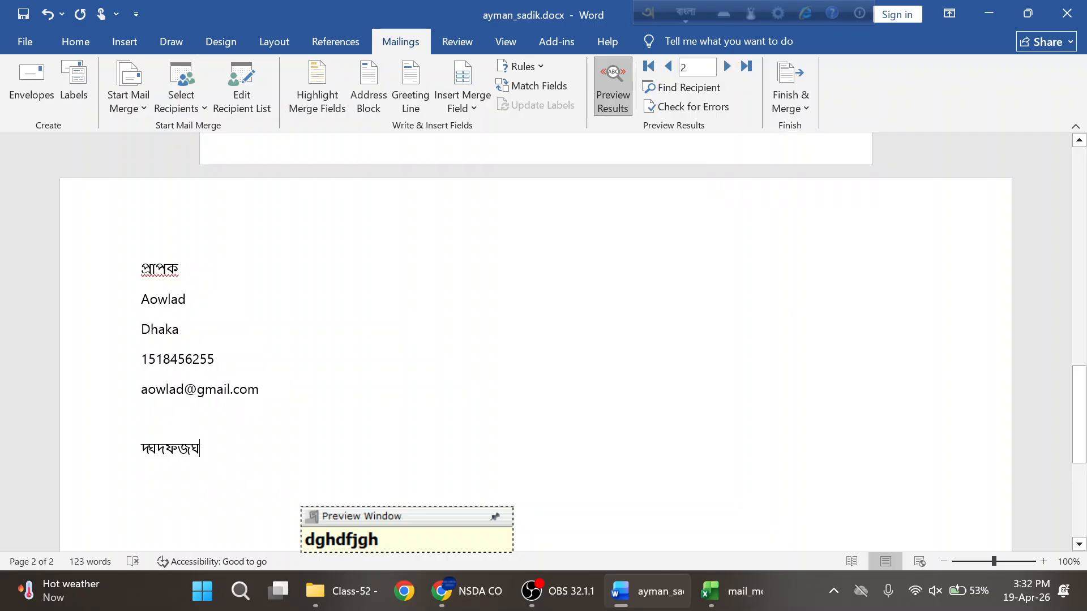
left_click(727, 67)
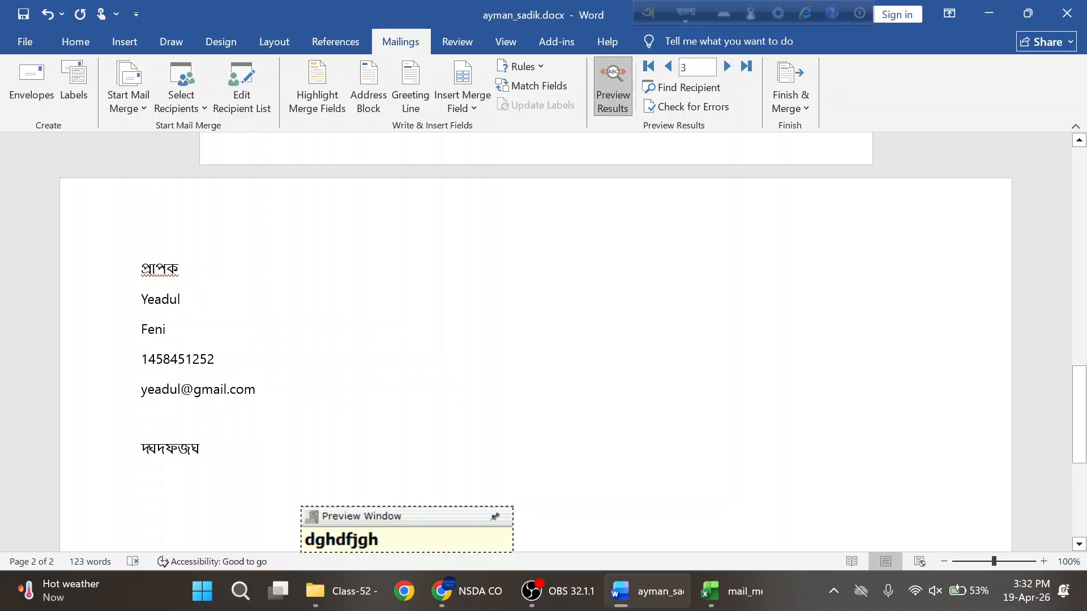
left_click(730, 592)
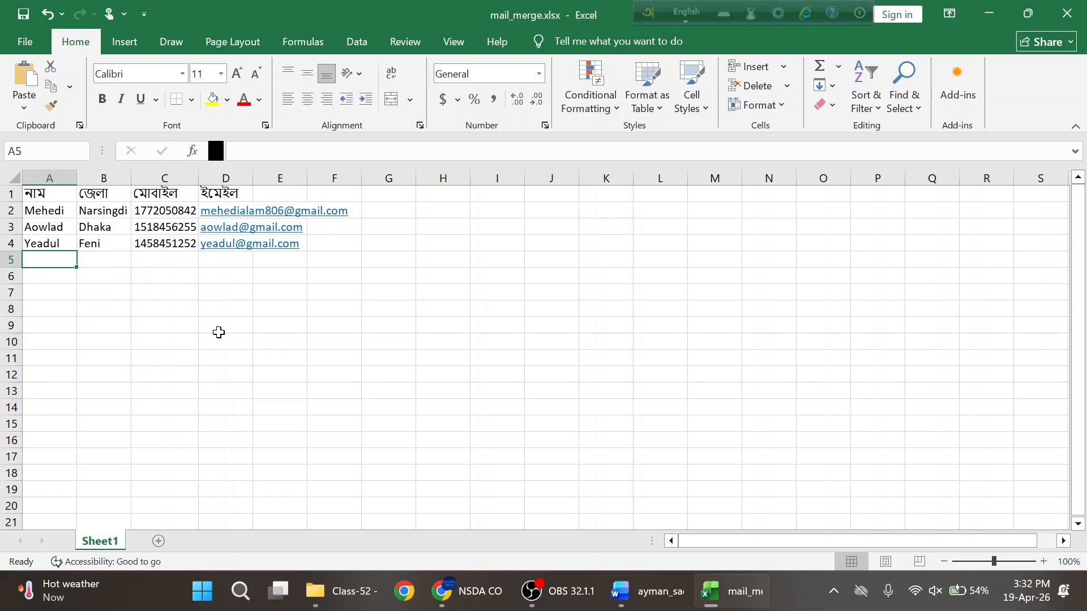
left_click(641, 590)
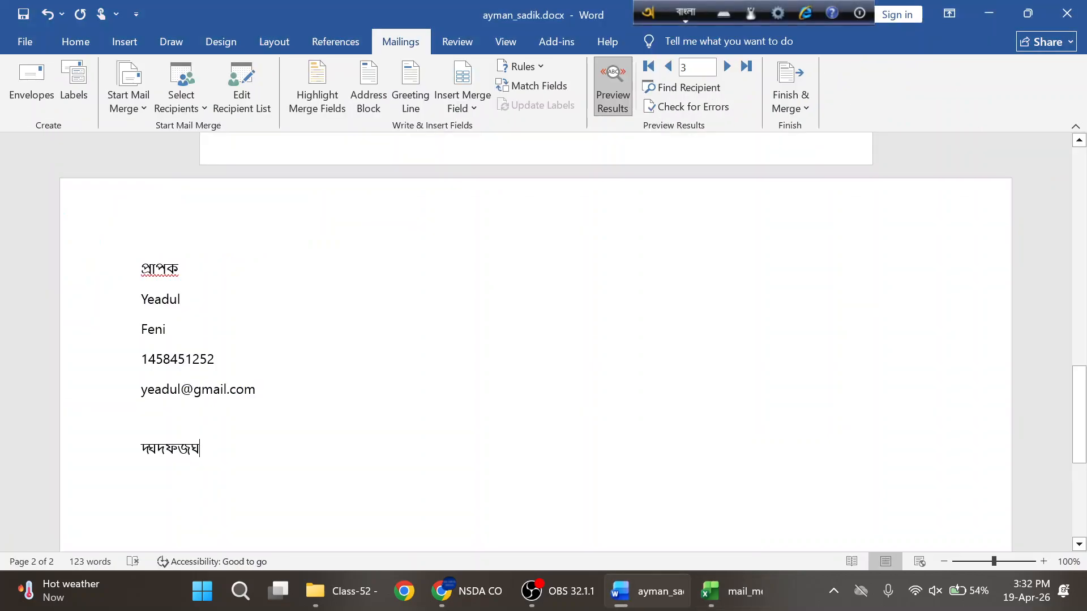
- Step the preview back to record 1 and save the document with Ctrl+S
left_click(669, 69)
left_click(668, 68)
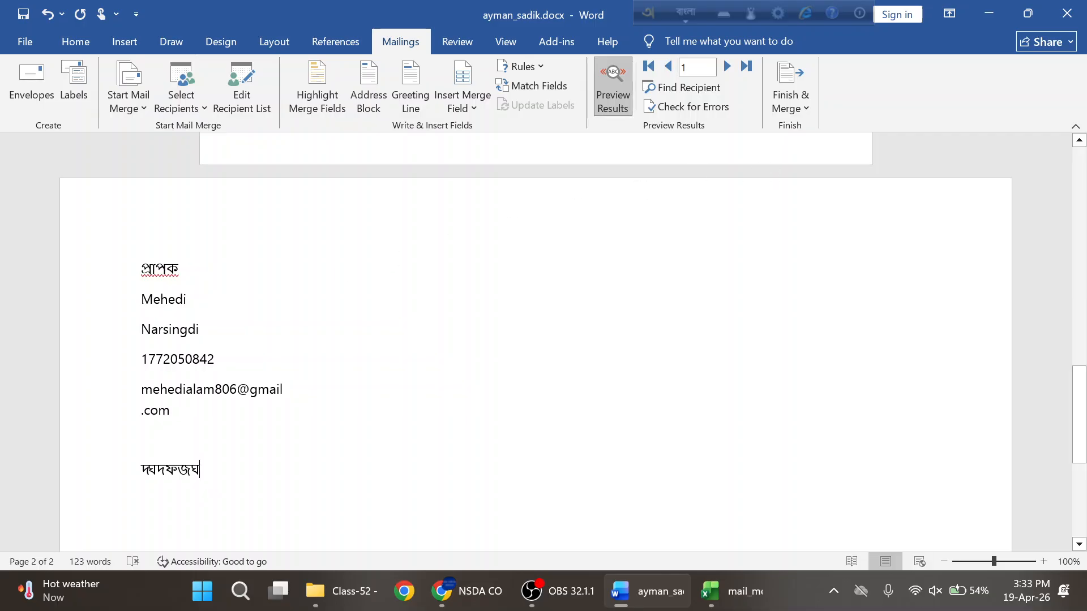
scroll(536, 339, "up", 8)
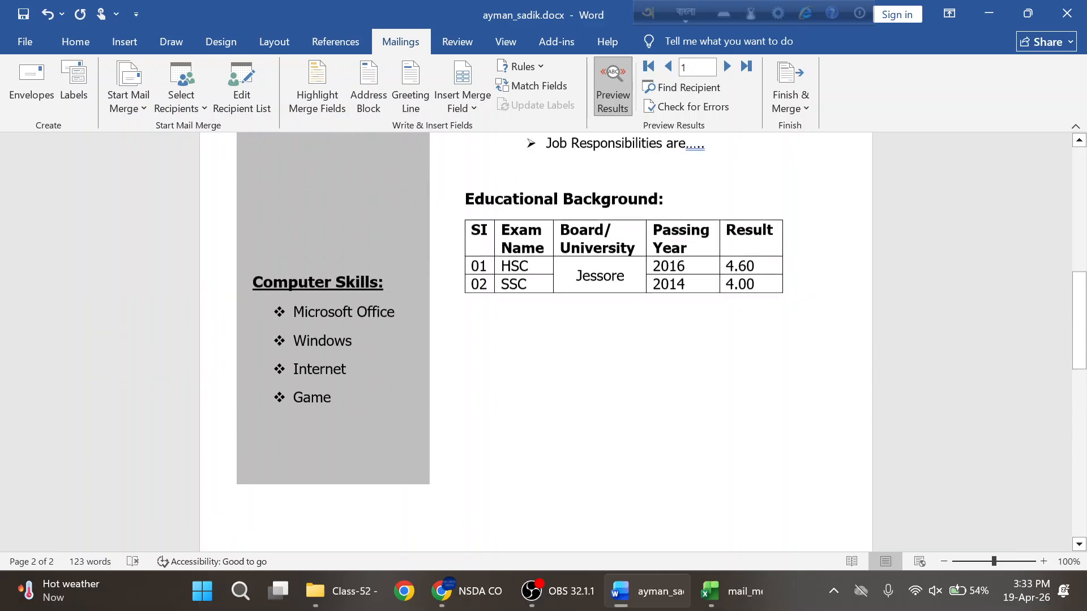
scroll(536, 339, "down", 3)
scroll(535, 340, "down", 5)
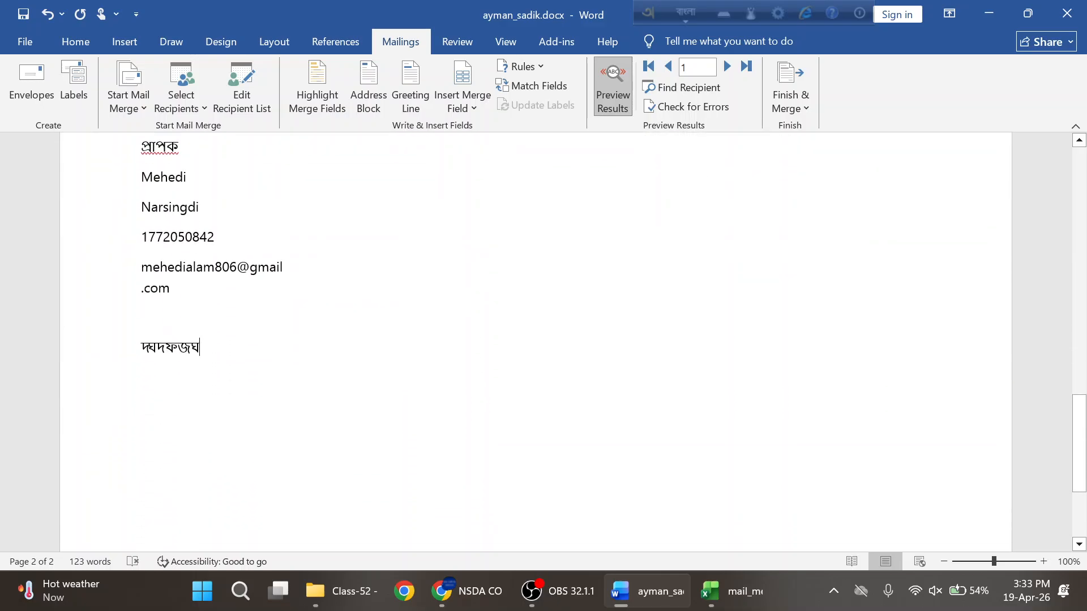
key("ctrl+s")
scroll(121, 269, "up", 2)
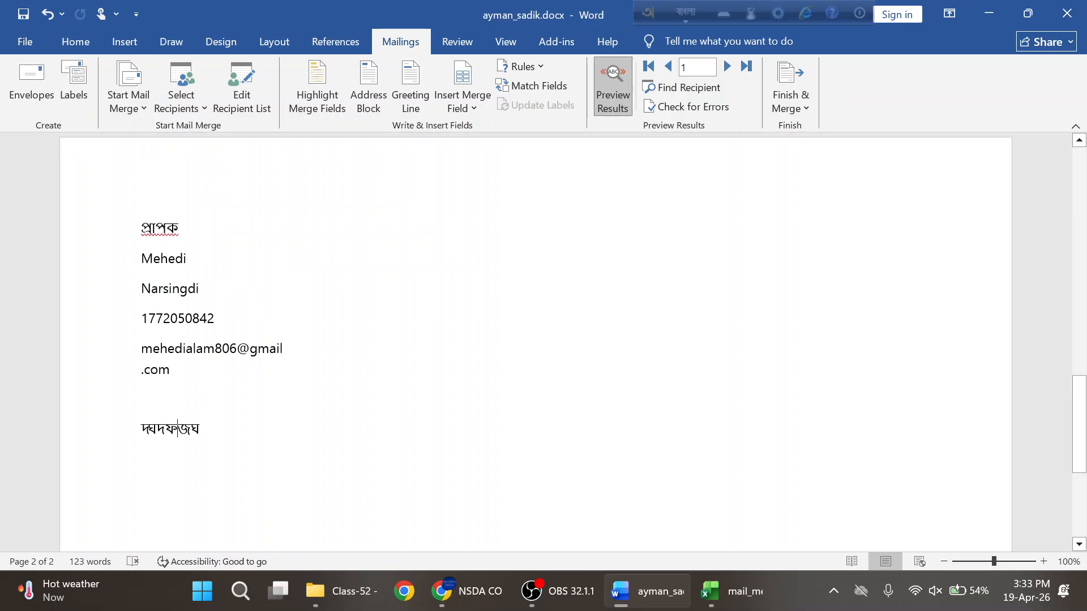
- Merge all records to print, sending page 2 to Microsoft Print to PDF
left_click(804, 109)
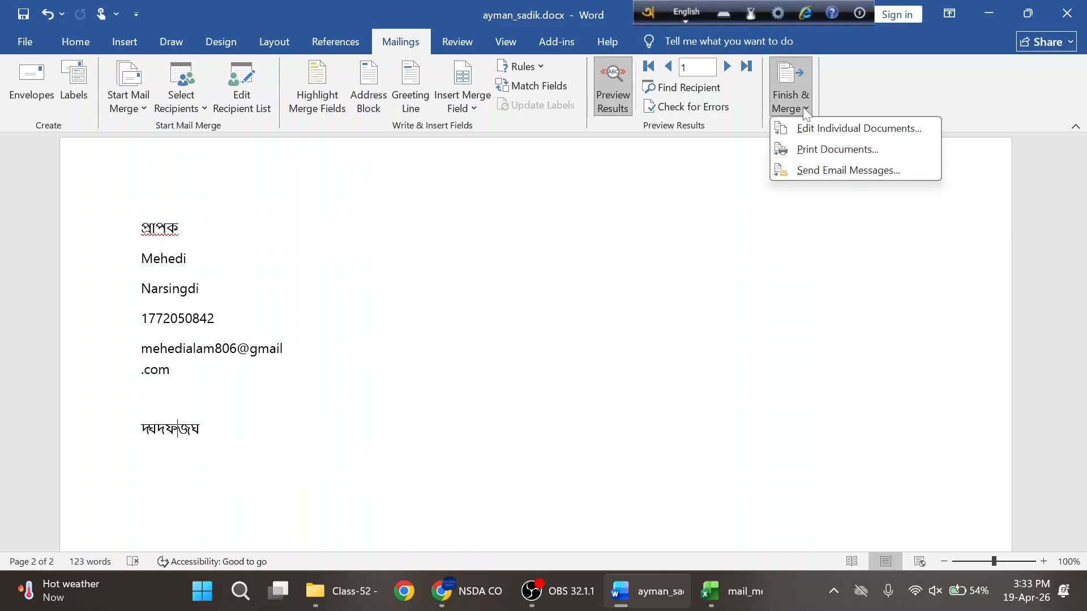
left_click(830, 151)
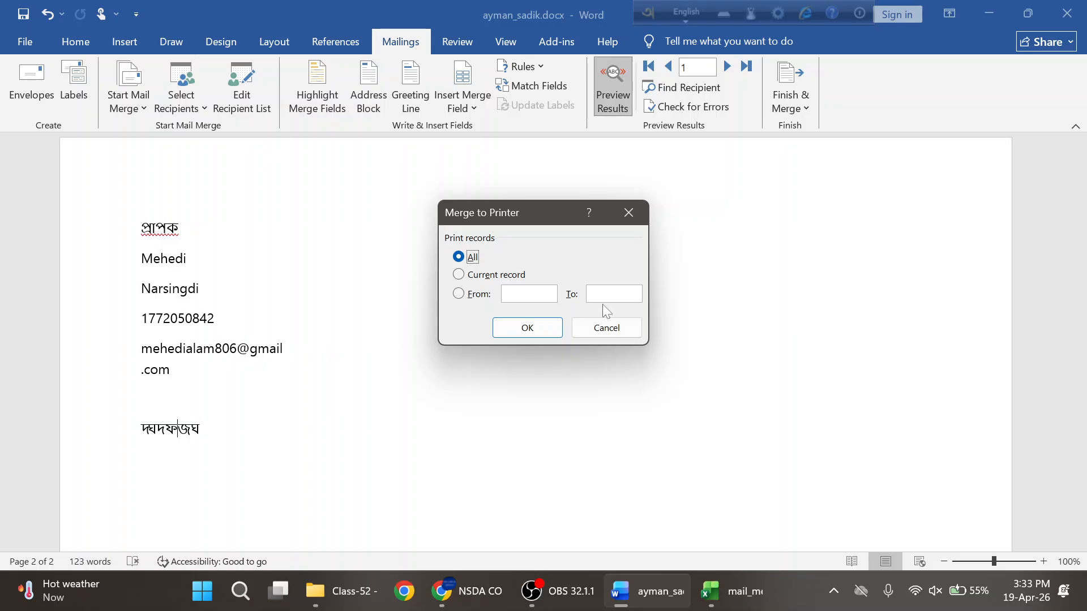
left_click(529, 328)
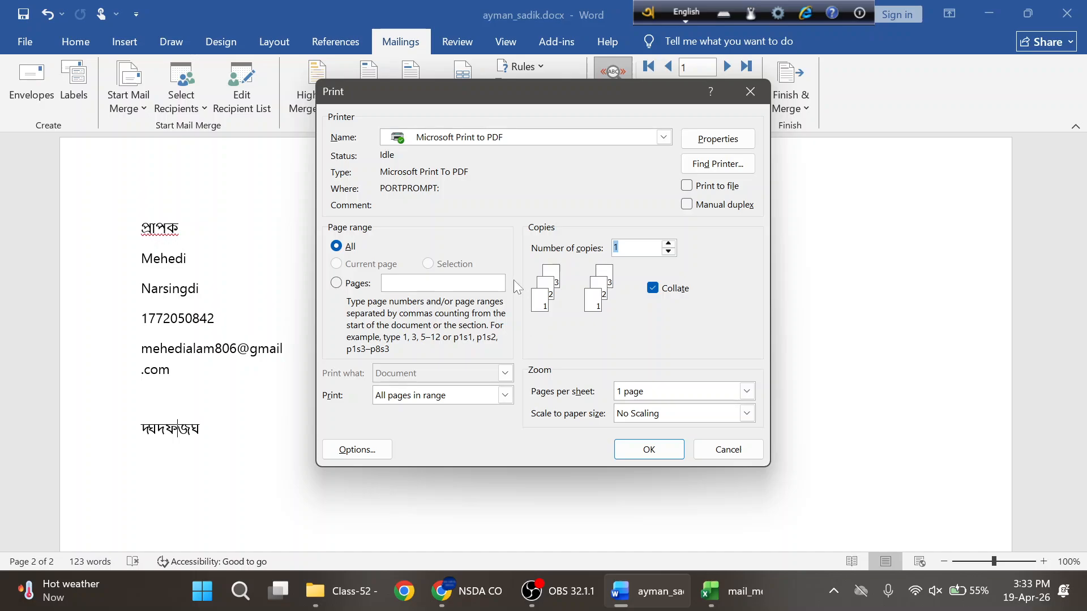
left_click(405, 283)
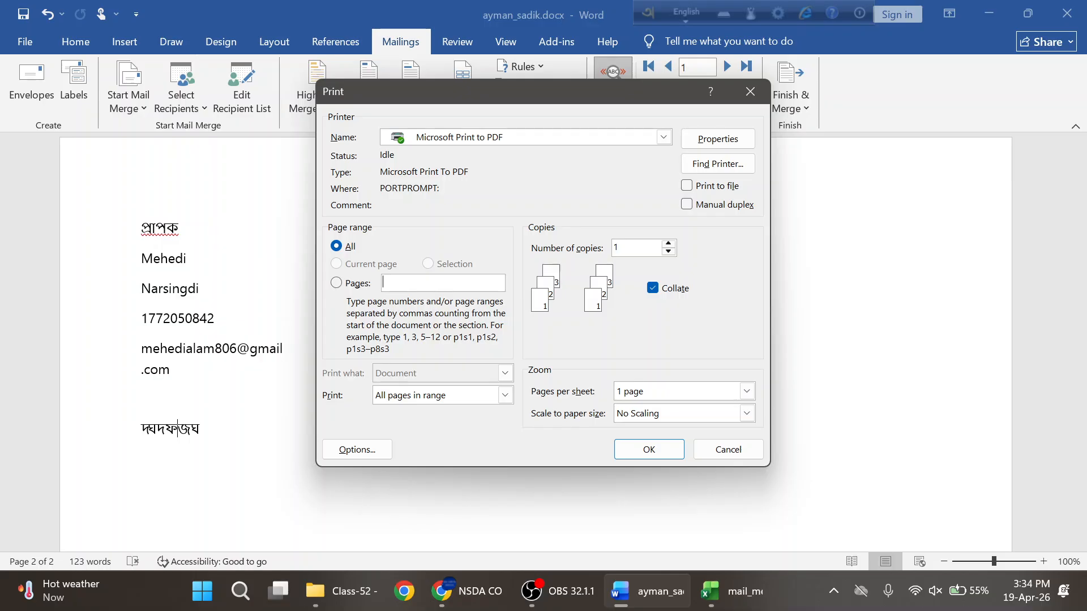
type("2")
left_click(654, 453)
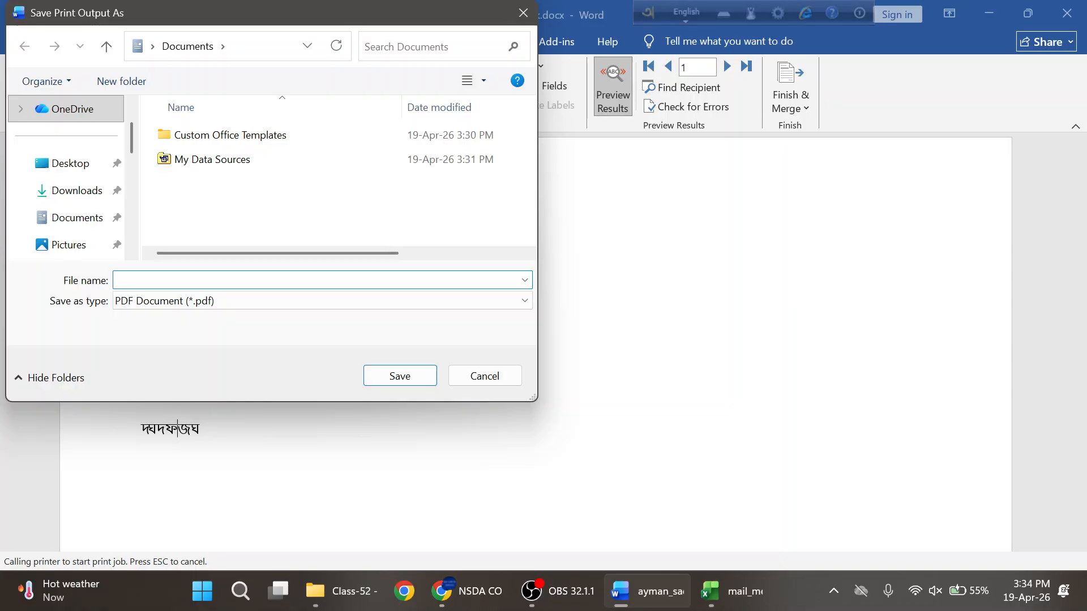
- Save the PDF print output as doc1 in the CO Batch-02 > Class-52 folder
type("doc1")
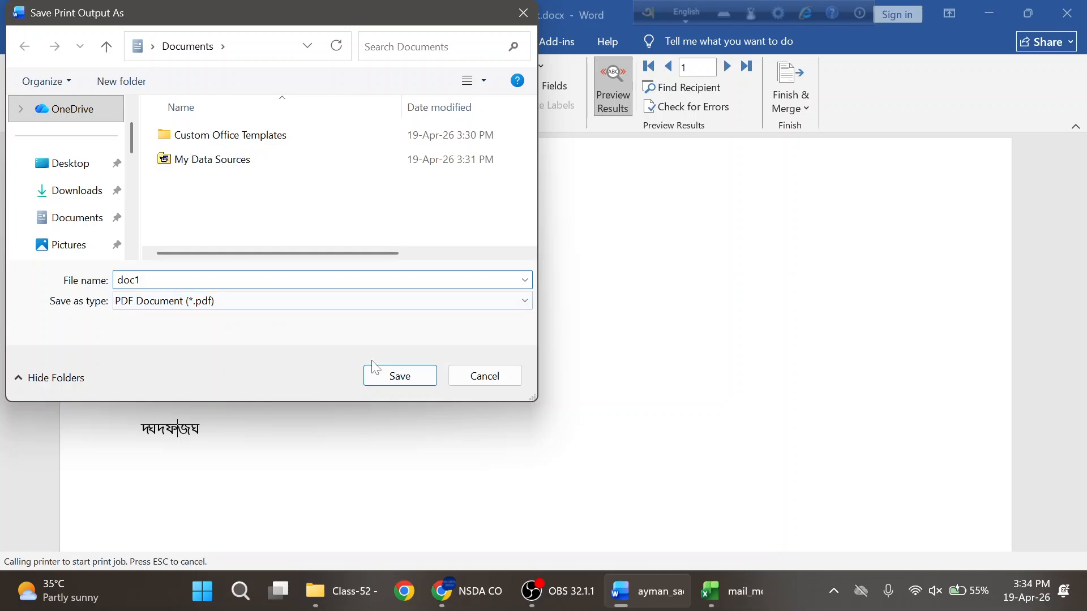
scroll(72, 213, "down", 3)
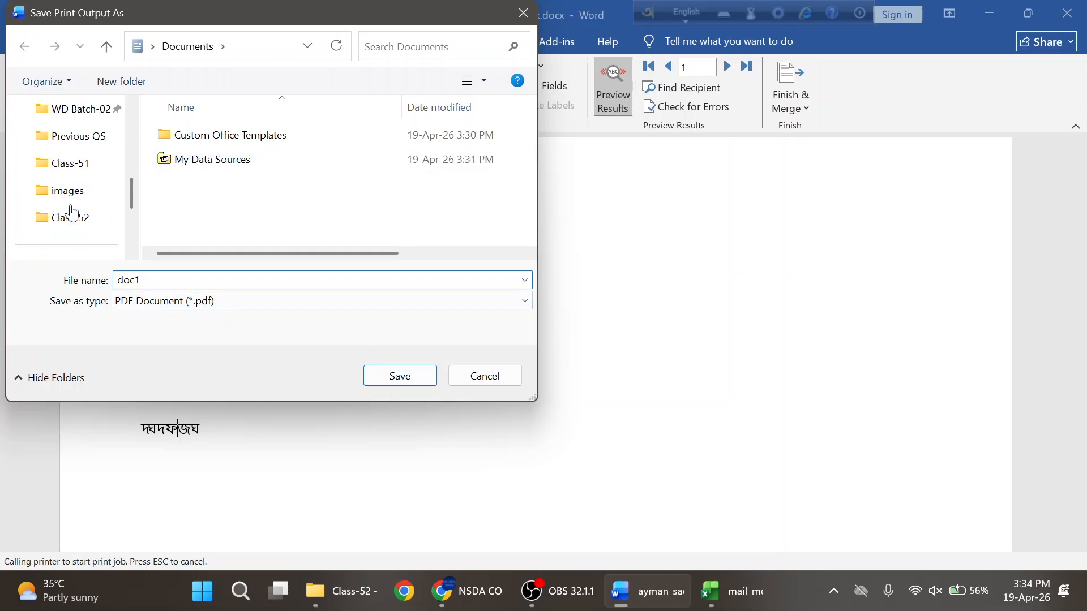
scroll(72, 214, "up", 1)
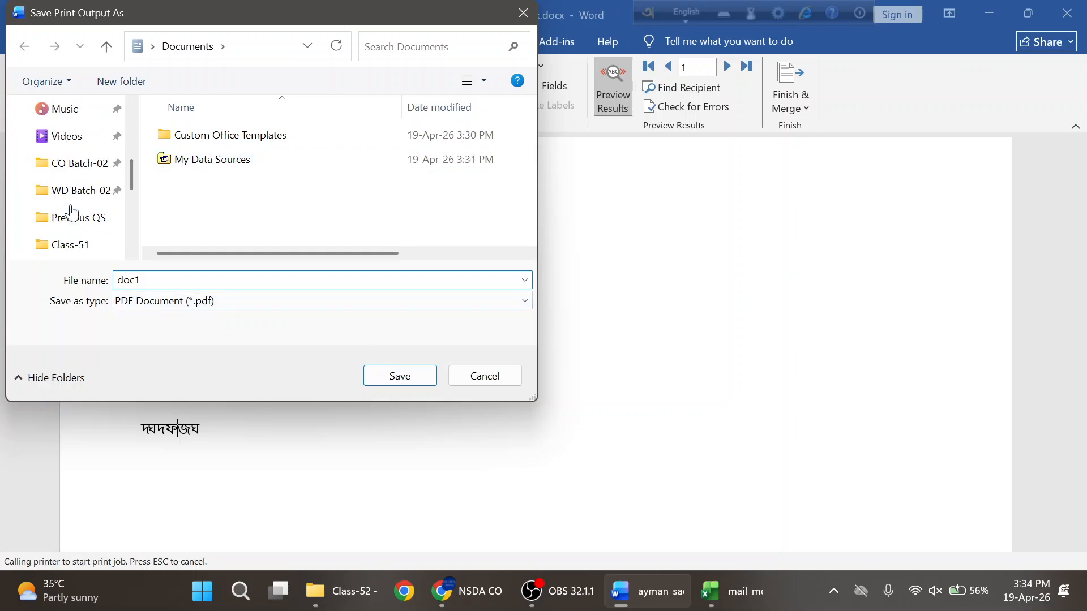
left_click(72, 164)
scroll(286, 169, "down", 15)
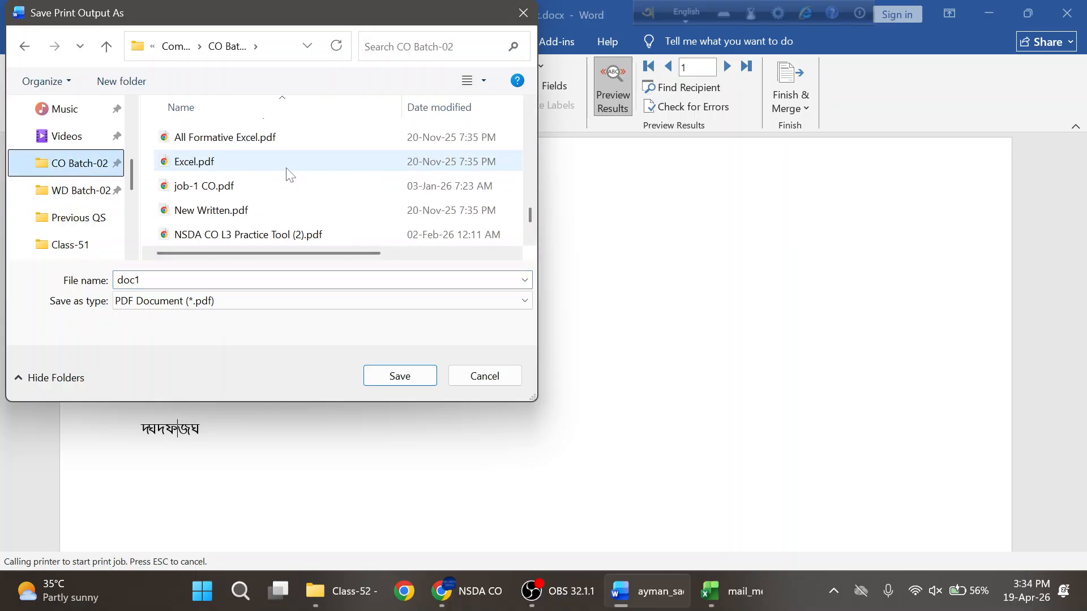
scroll(288, 174, "up", 10)
double_click(238, 208)
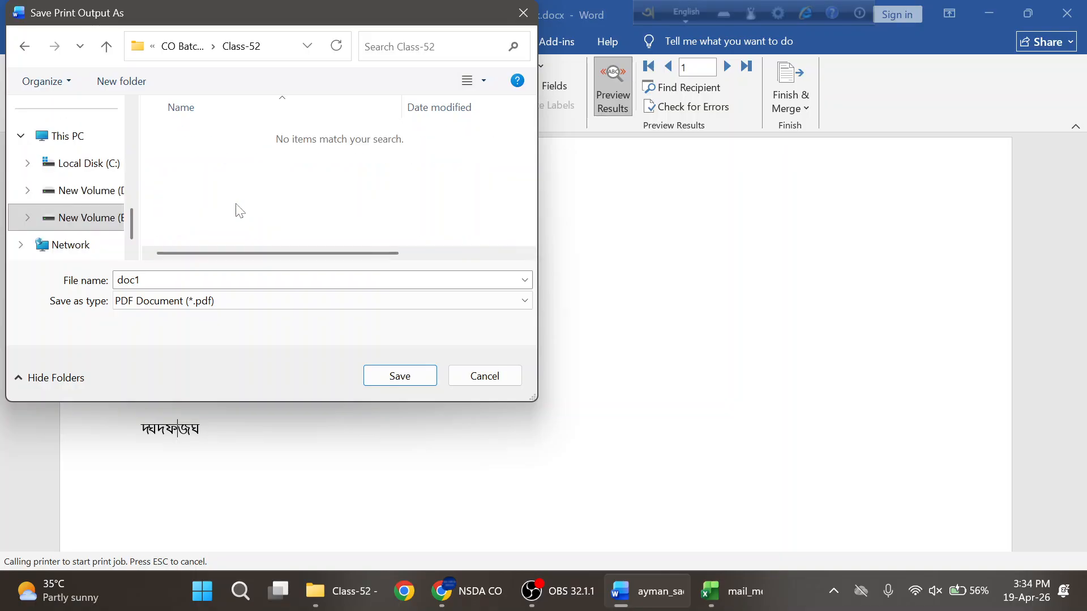
left_click(398, 380)
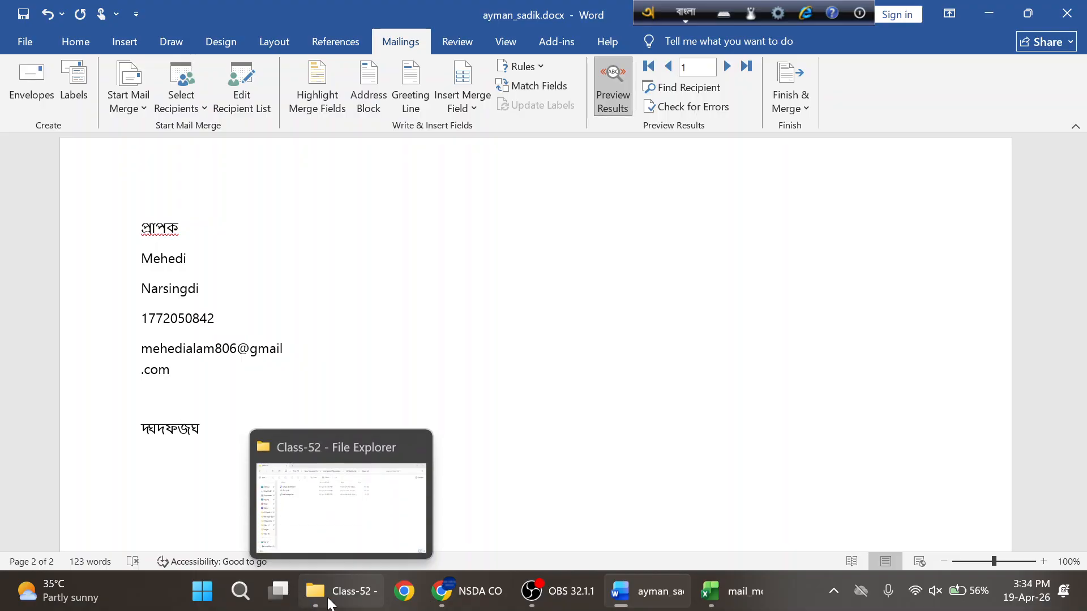
- Open doc1.pdf from Class-52 in Chrome and scroll through its pages
left_click(344, 590)
left_click(198, 179)
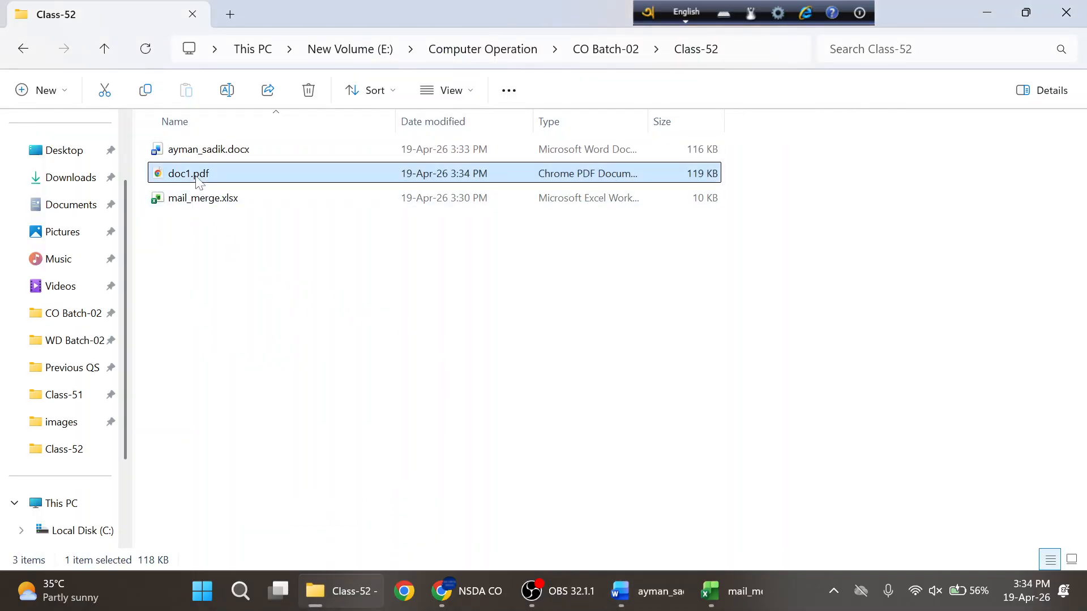
double_click(192, 174)
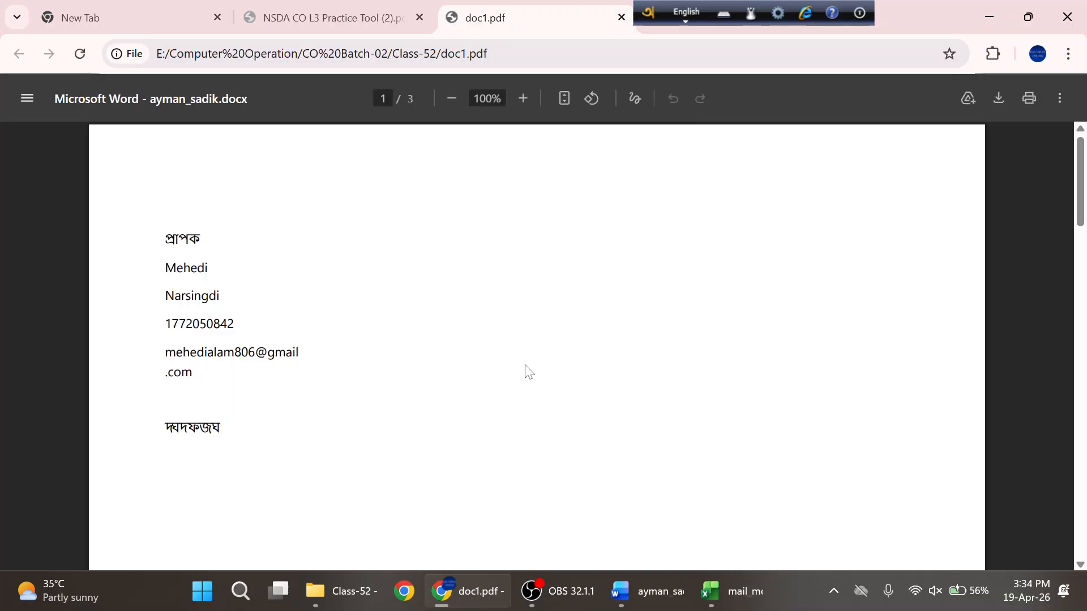
scroll(322, 334, "down", 20)
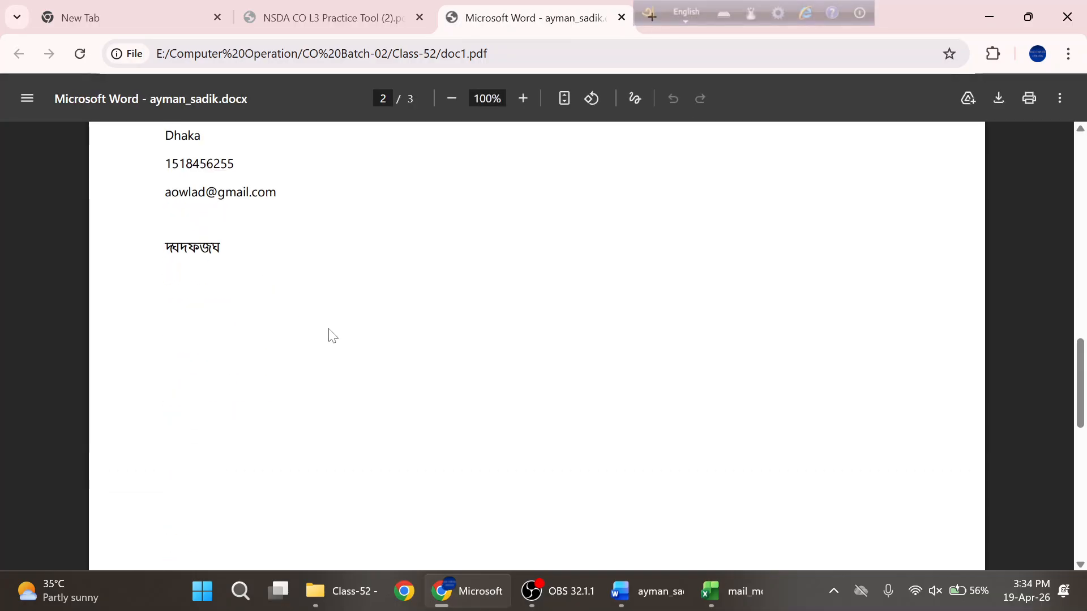
scroll(333, 335, "down", 6)
scroll(332, 335, "up", 20)
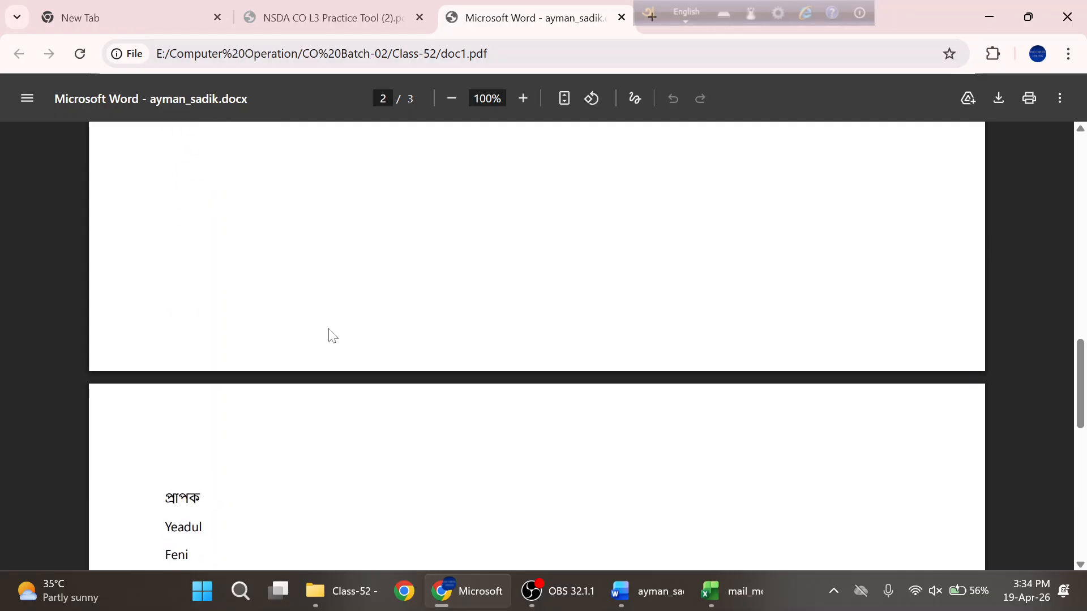
scroll(333, 335, "up", 20)
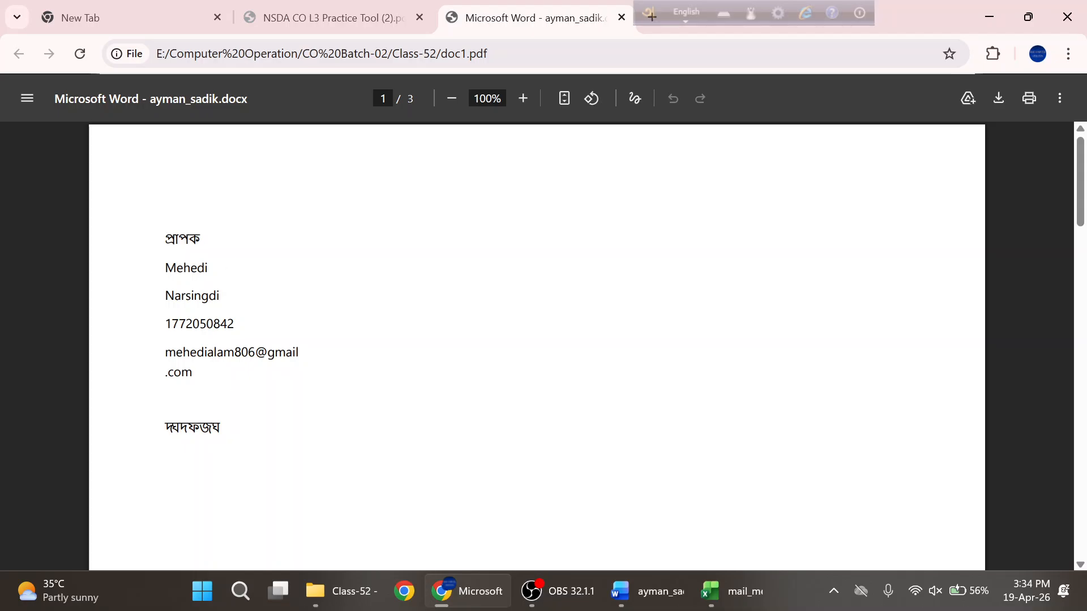
- Highlight each recipient's details on pages 2 and 3, then return to Word's Finish & Merge options
left_click_drag(173, 268, 236, 353)
scroll(387, 356, "down", 4)
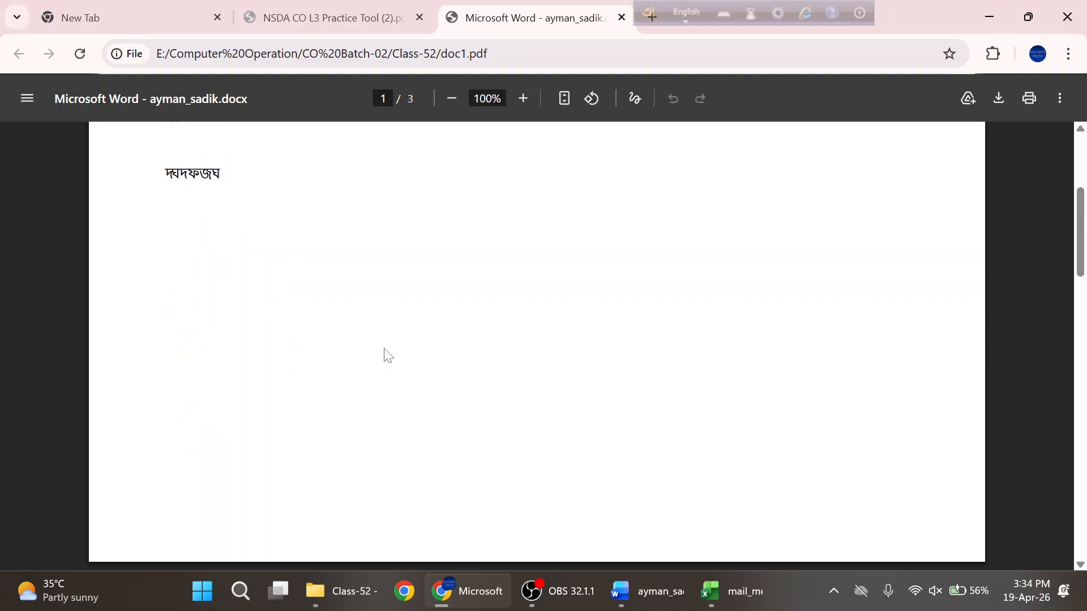
scroll(387, 355, "down", 5)
left_click_drag(175, 265, 226, 378)
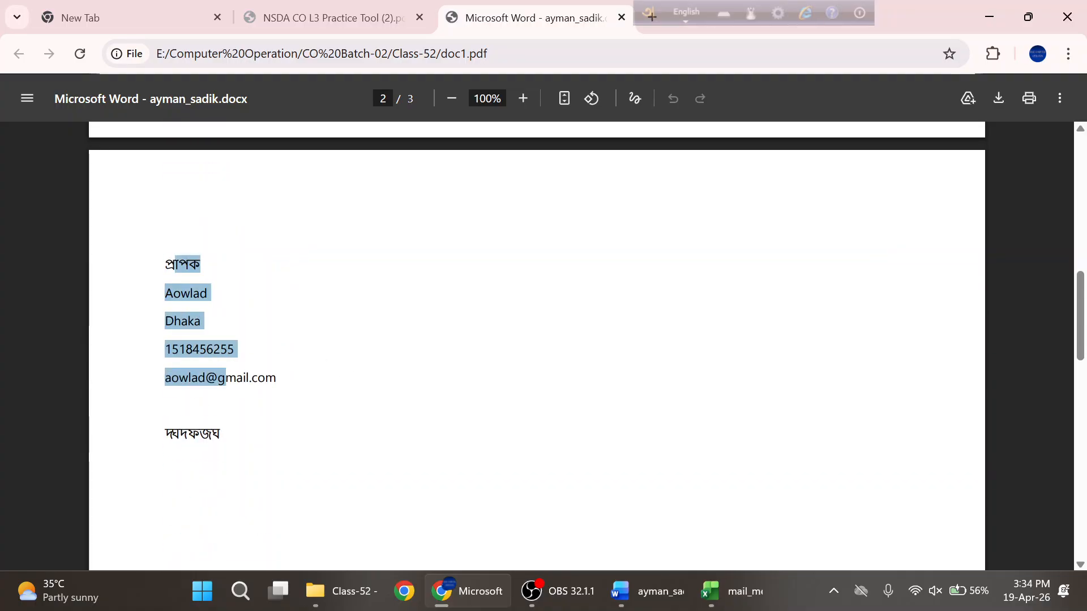
left_click(372, 362)
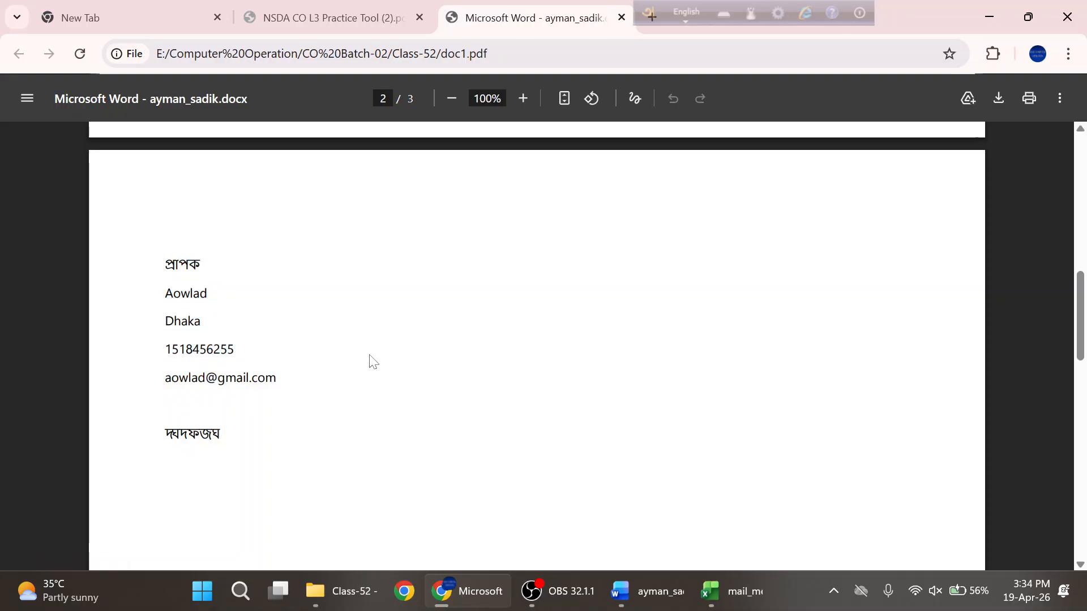
scroll(372, 361, "down", 15)
left_click_drag(164, 318, 243, 403)
left_click(369, 378)
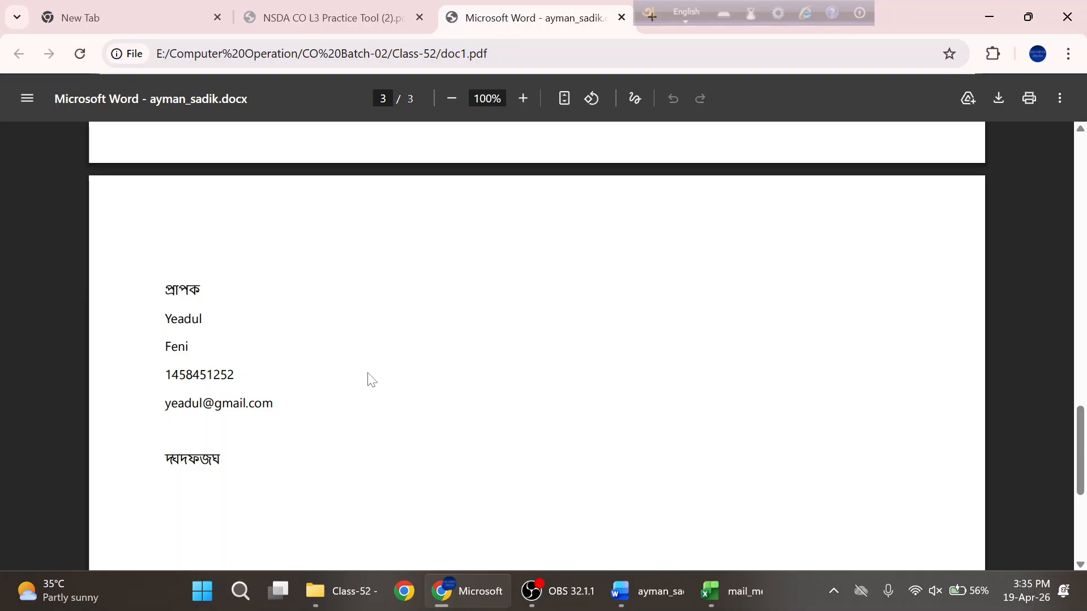
left_click(645, 591)
left_click(806, 105)
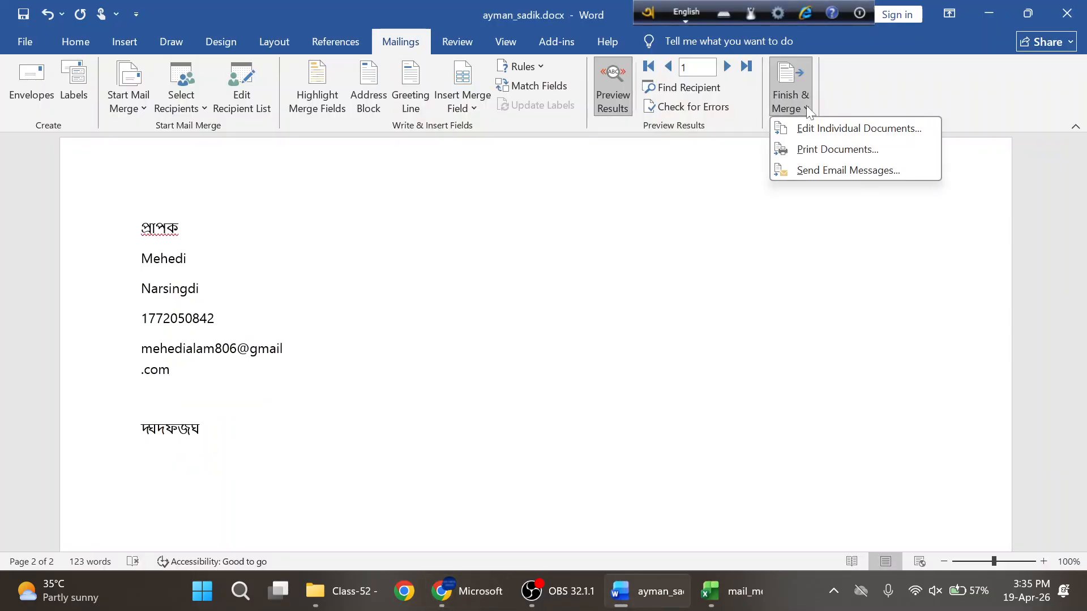
- Merge records 1 to 2, print pages 1,2 to Microsoft Print to PDF, and save as doc2
left_click(815, 150)
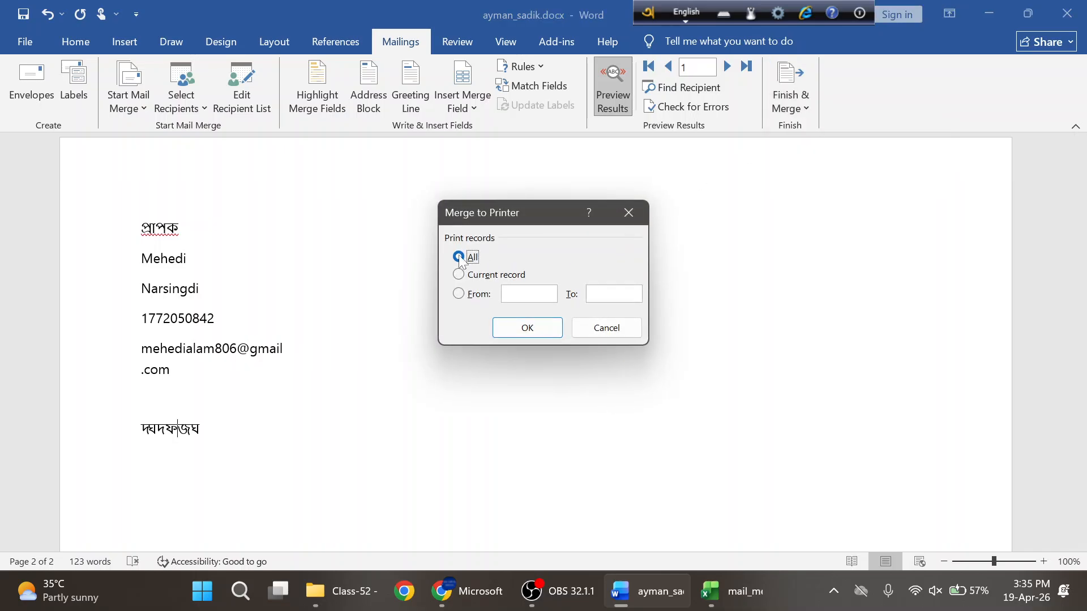
left_click(521, 326)
type("1")
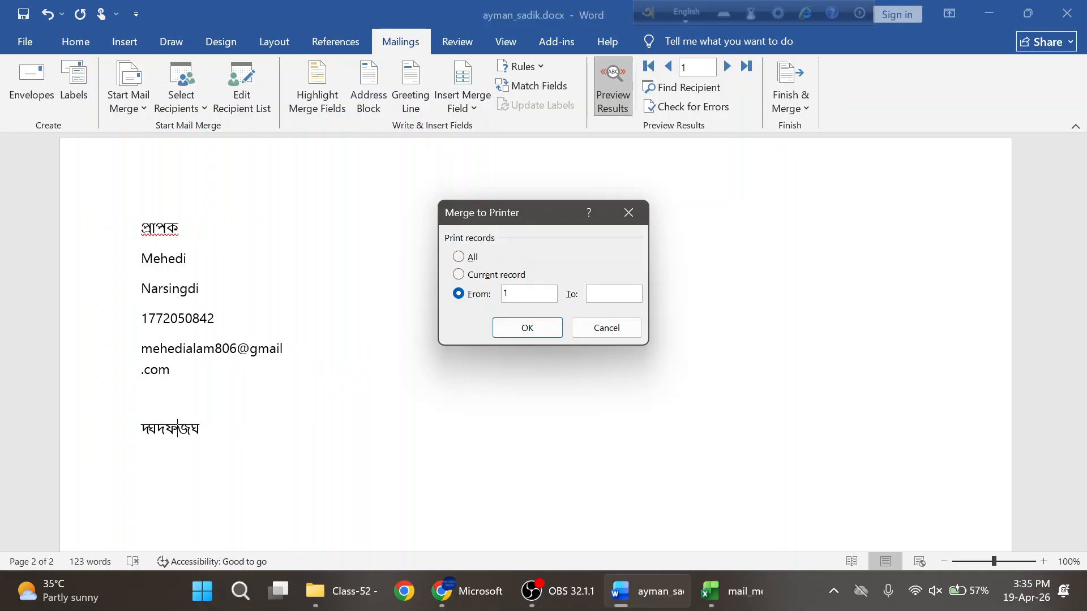
left_click(524, 328)
left_click(444, 282)
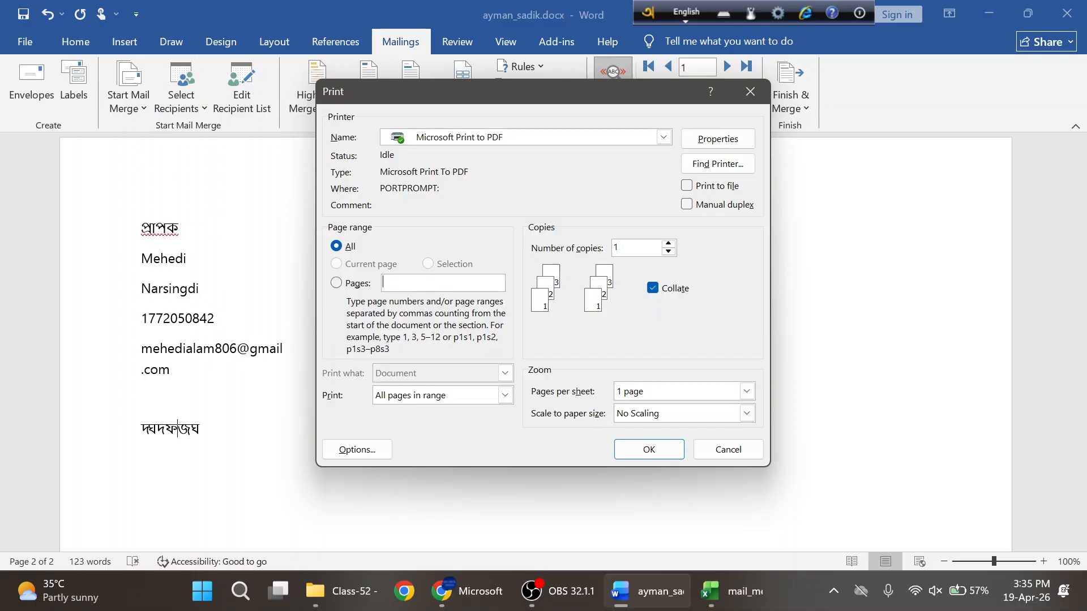
type("1,2")
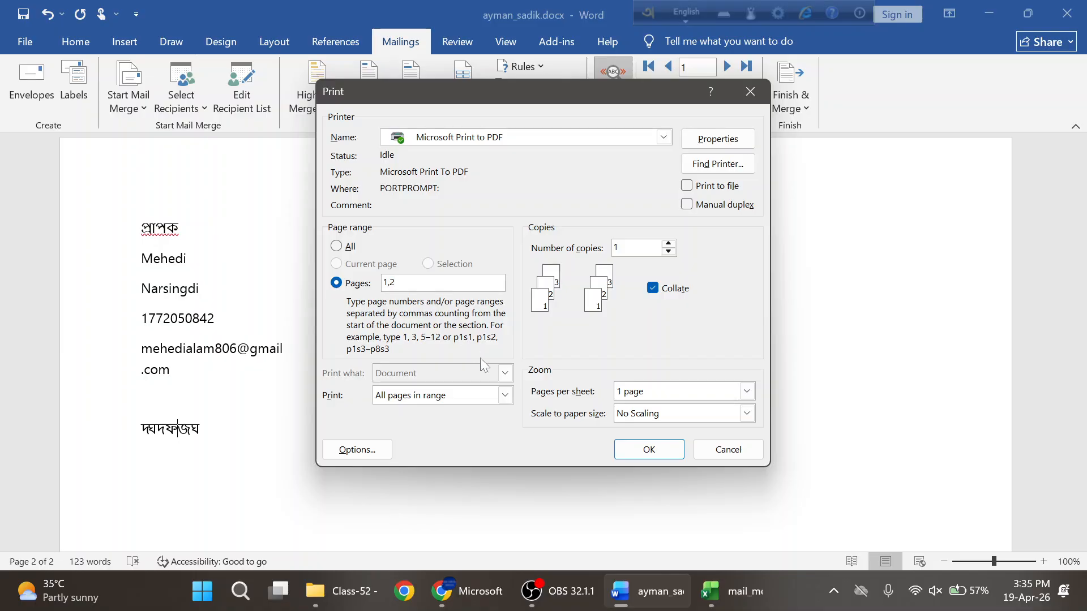
left_click(651, 453)
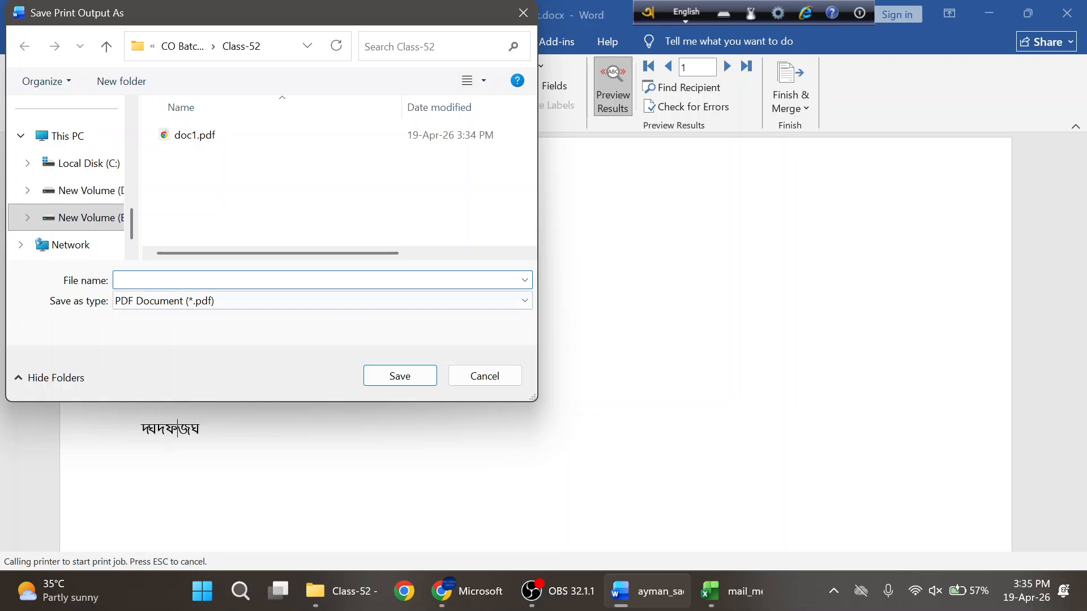
type("doc2")
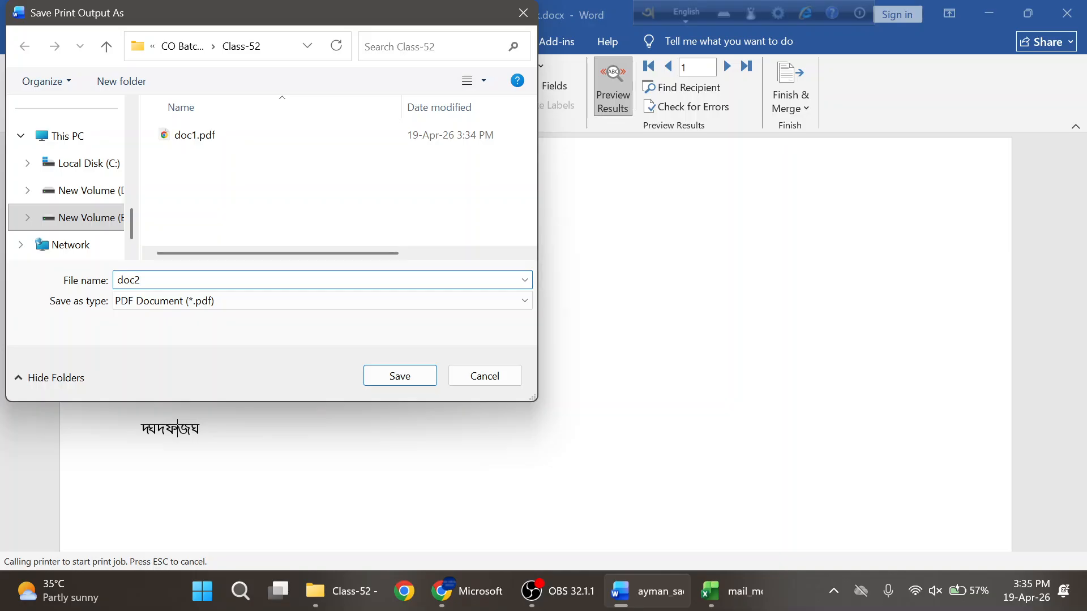
left_click(406, 375)
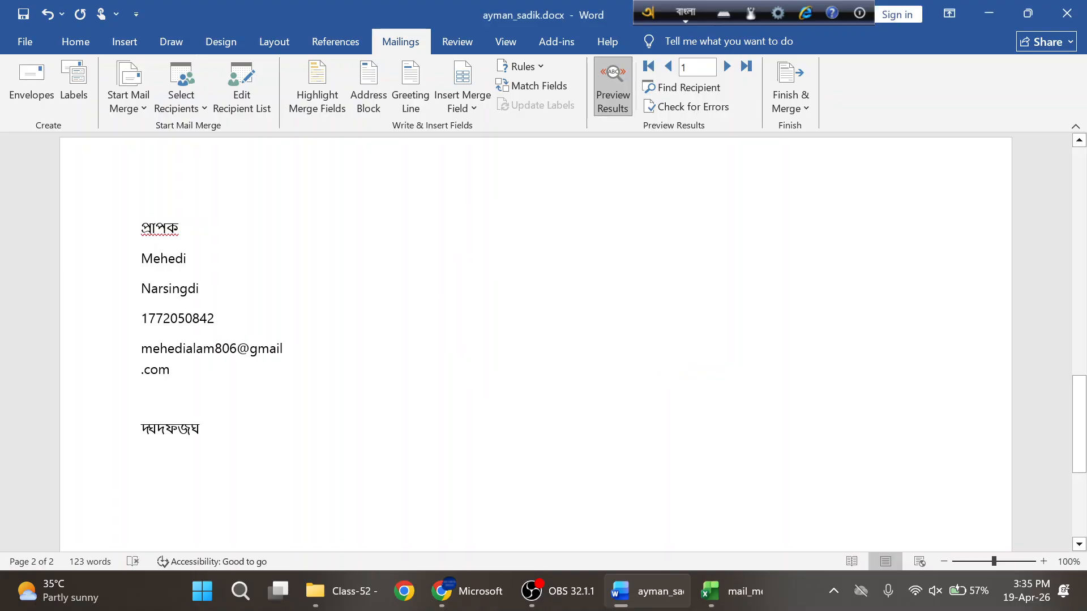
- Open doc2.pdf from the Class-52 folder in Chrome and scroll through its opening pages
mouse_move(452, 603)
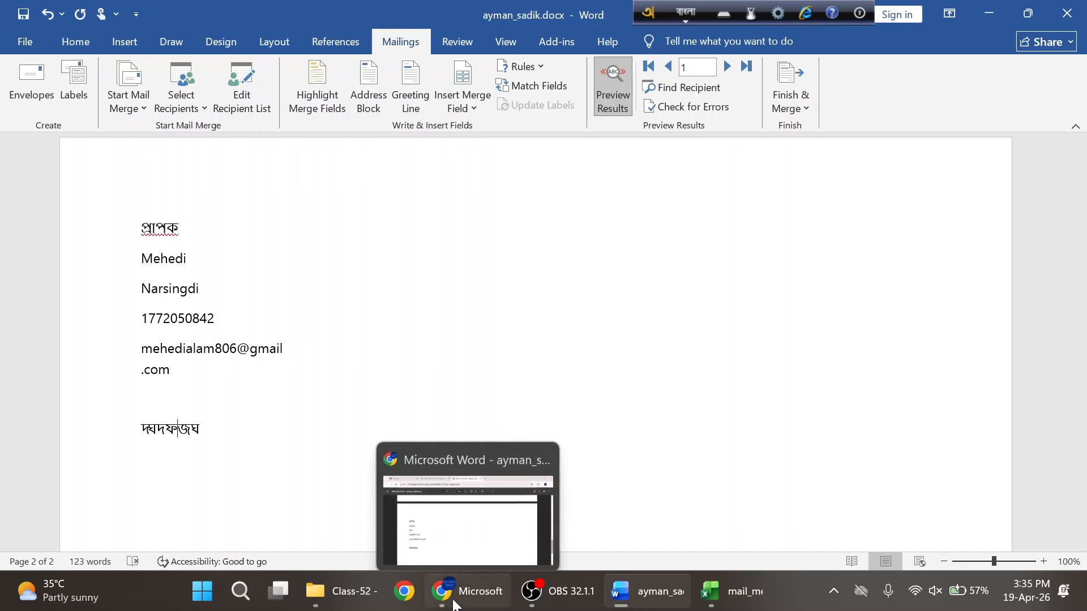
left_click(339, 591)
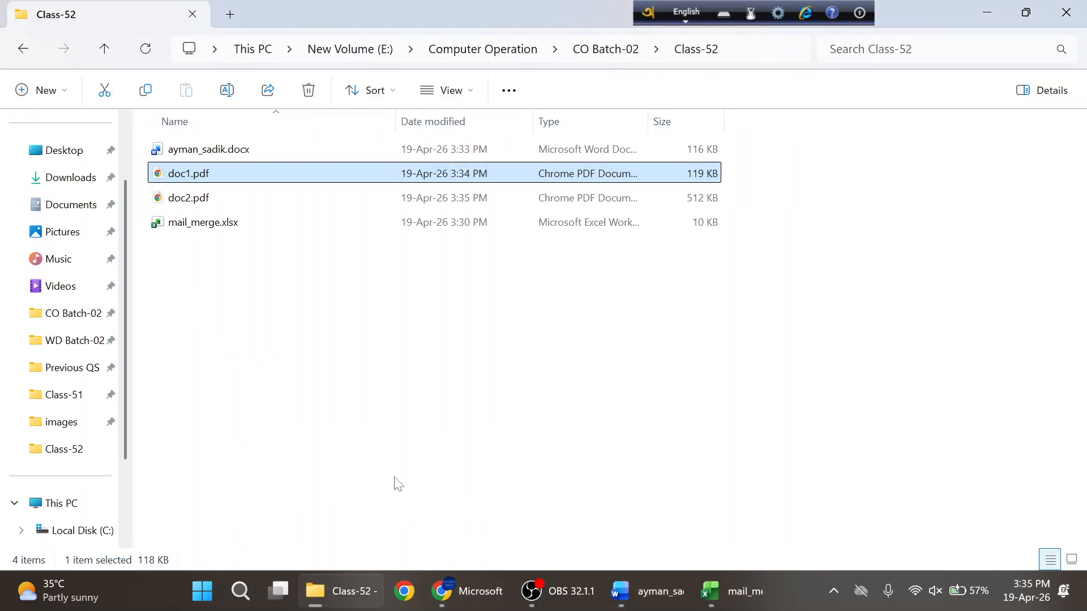
double_click(195, 202)
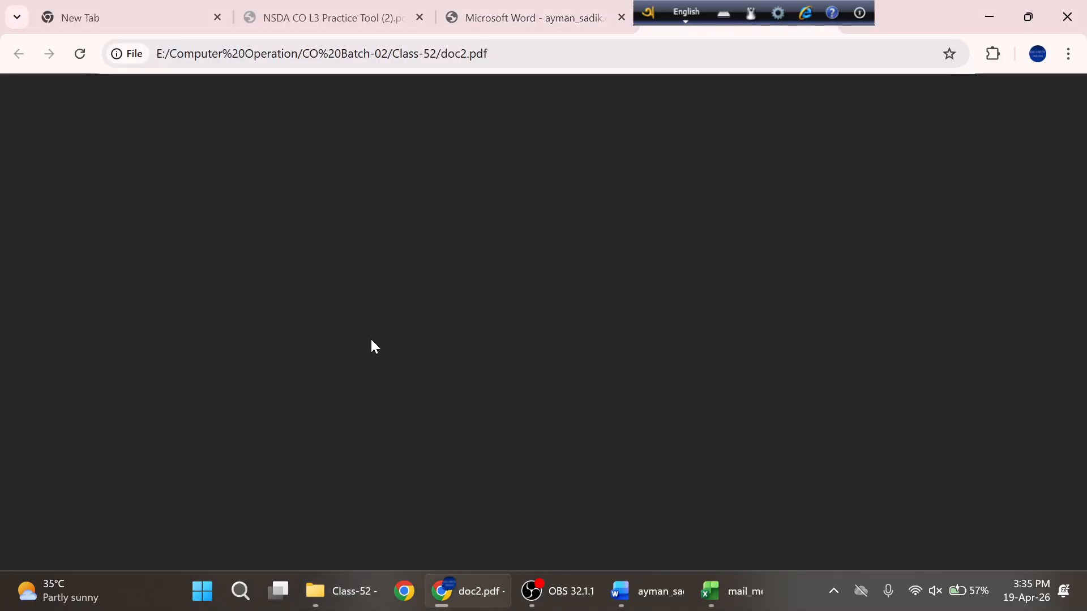
scroll(536, 345, "down", 20)
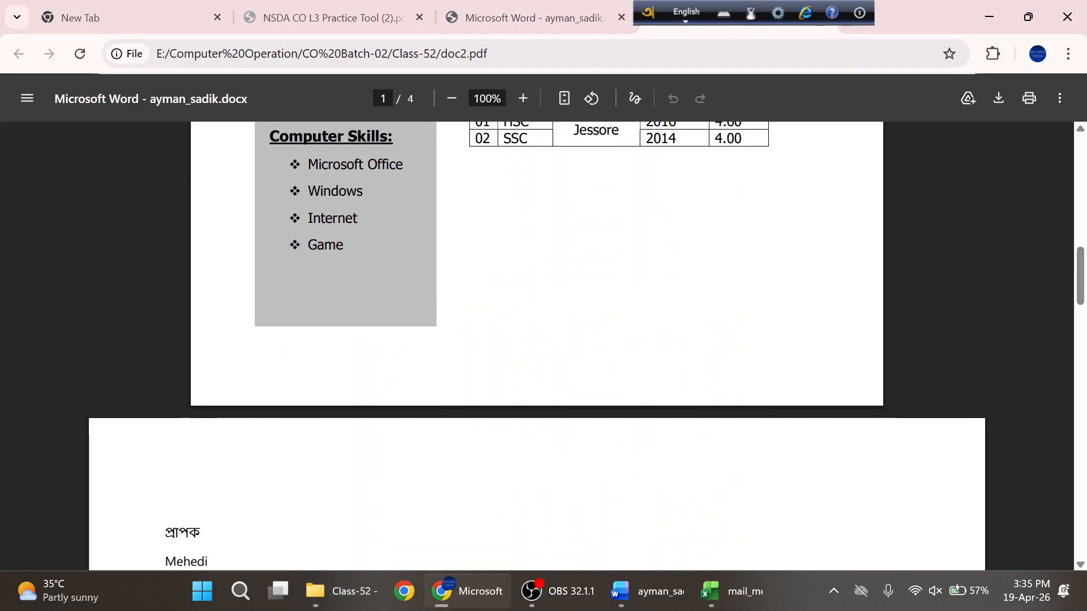
scroll(536, 345, "down", 20)
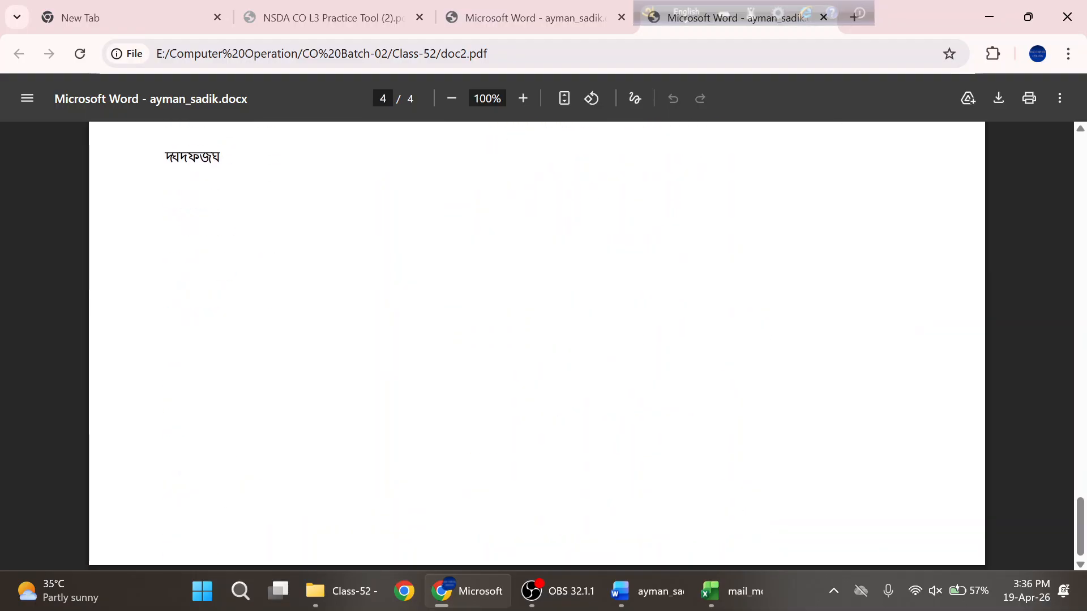
scroll(536, 345, "up", 18)
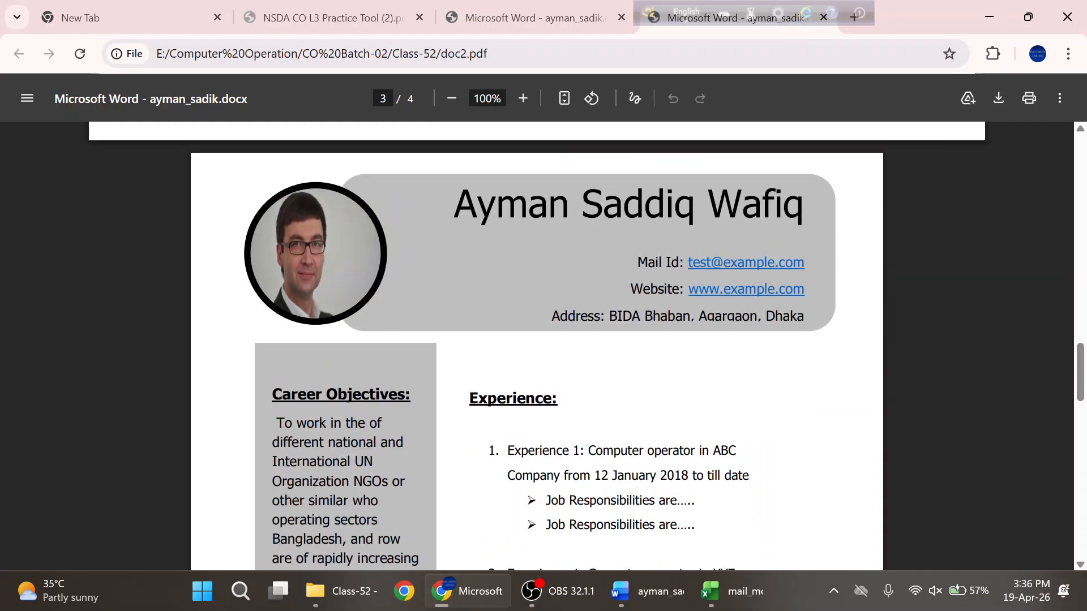
scroll(448, 232, "up", 20)
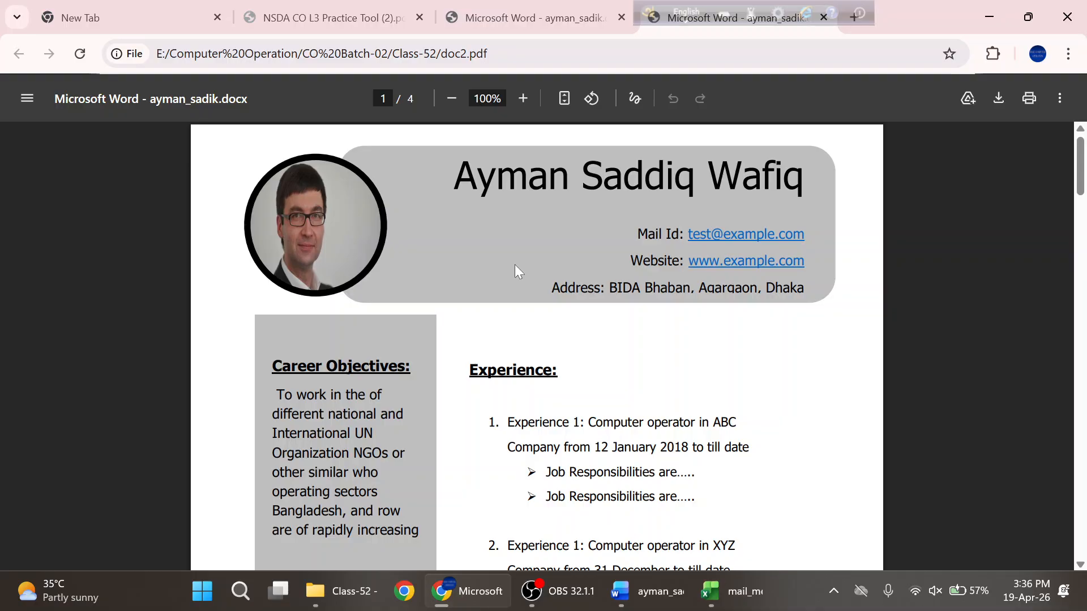
scroll(567, 236, "down", 10)
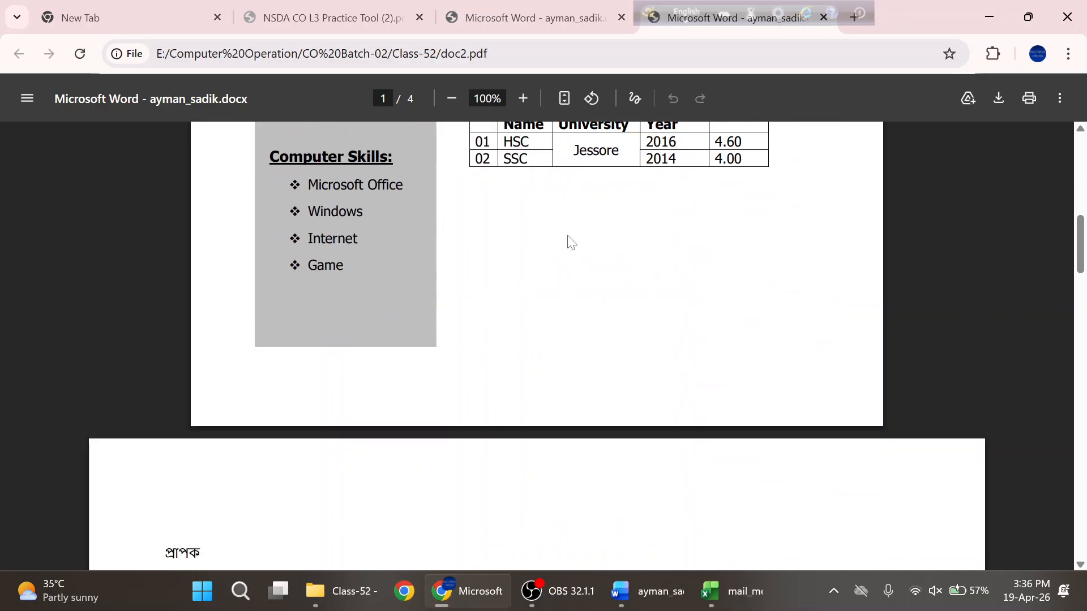
- Highlight the recipient's details on page 2 and review the remaining pages through page 4
left_click_drag(184, 320, 217, 404)
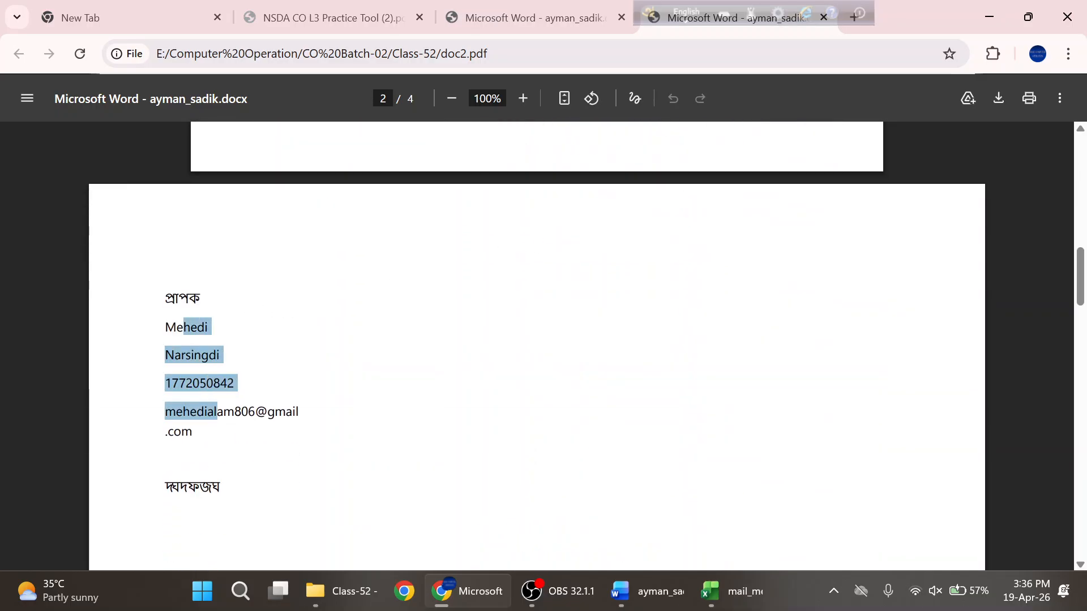
scroll(571, 330, "down", 18)
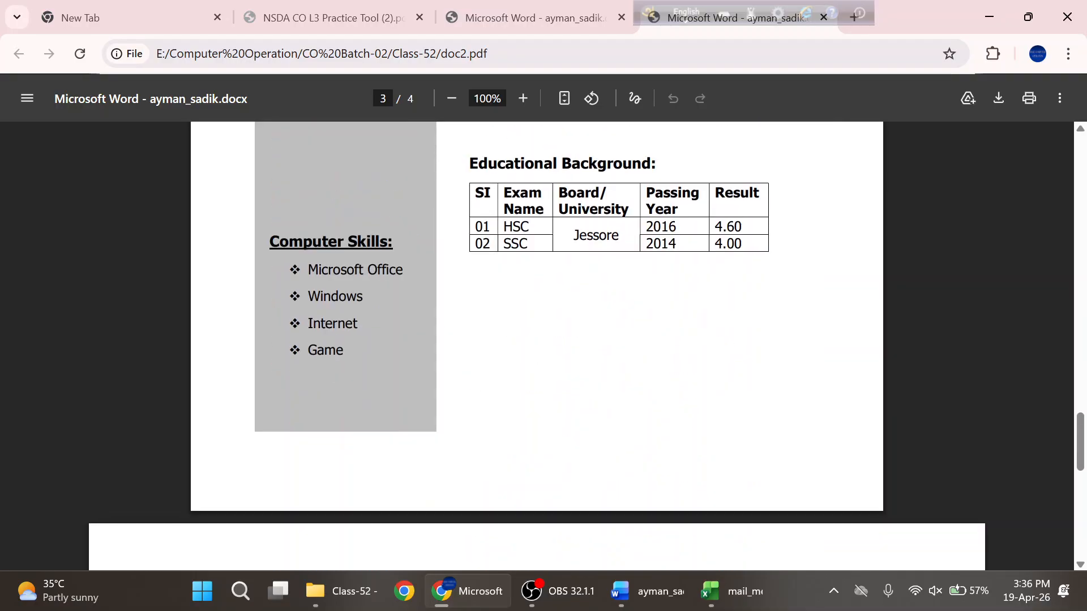
scroll(372, 242, "down", 3)
scroll(286, 272, "up", 5)
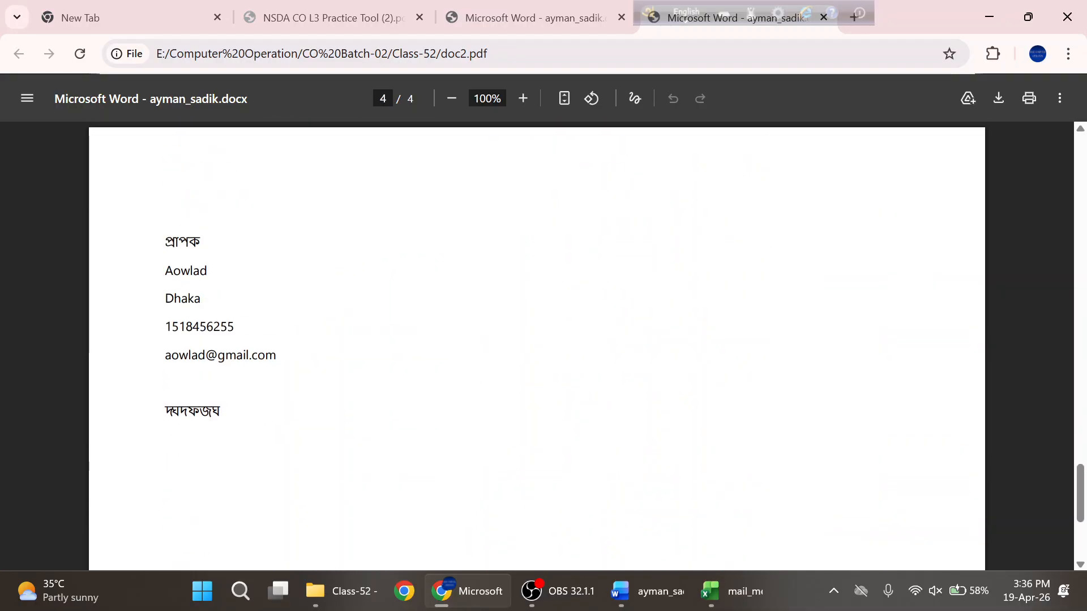
left_click_drag(164, 271, 396, 346)
scroll(423, 330, "down", 4)
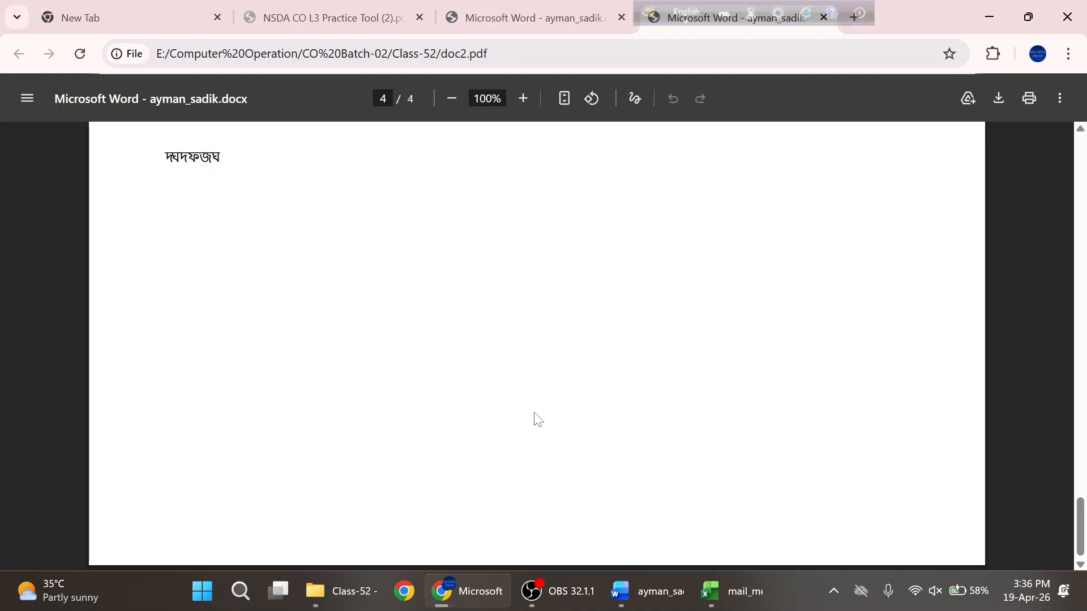
- Open doc1.pdf from Class-52 in Chrome and send the Avro keyboard toolbar to the tray
left_click(340, 591)
double_click(192, 176)
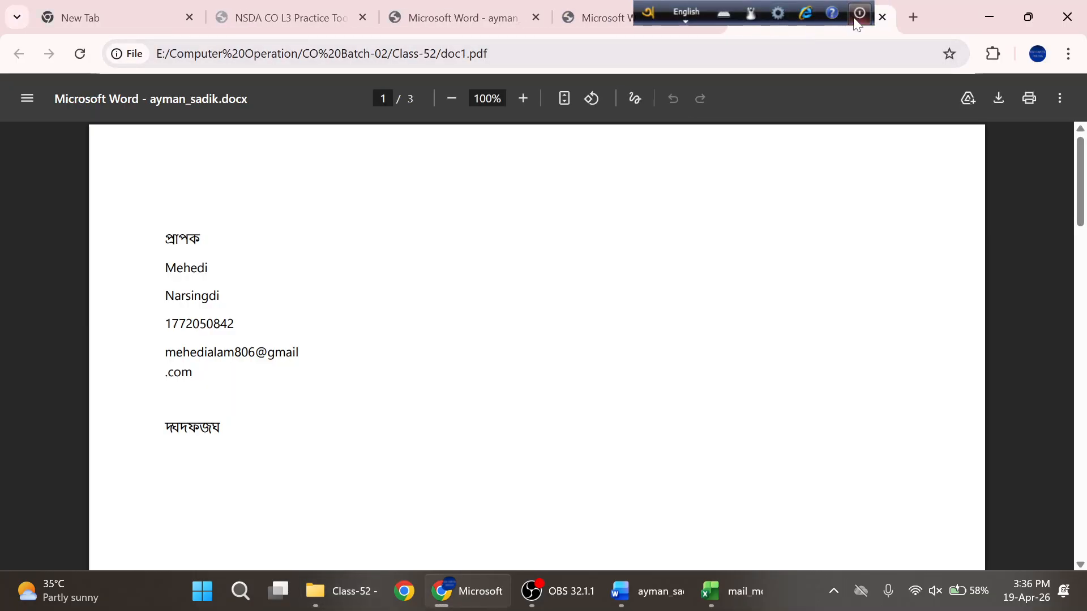
right_click(852, 29)
left_click(902, 37)
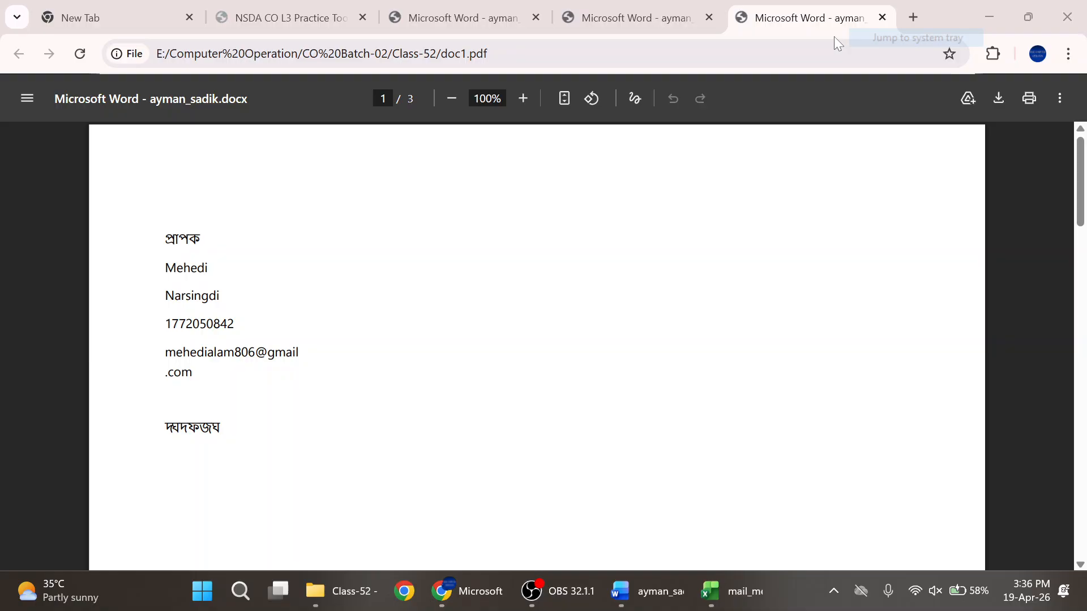
- Compare doc1.pdf's three recipient pages against doc2.pdf by switching between their tabs
left_click(647, 6)
scroll(405, 253, "up", 10)
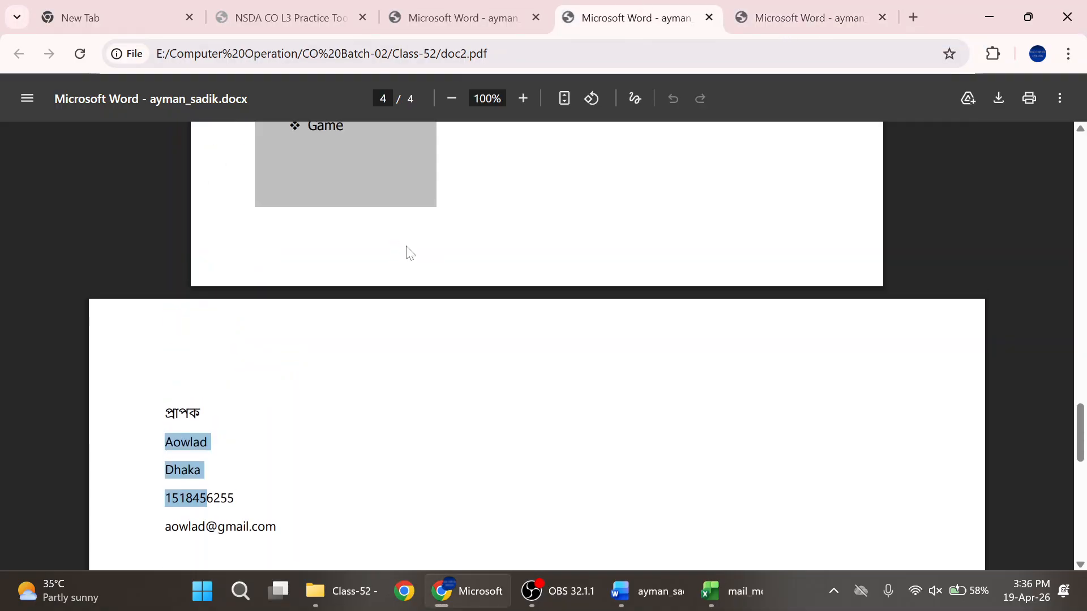
left_click(777, 10)
scroll(494, 240, "down", 15)
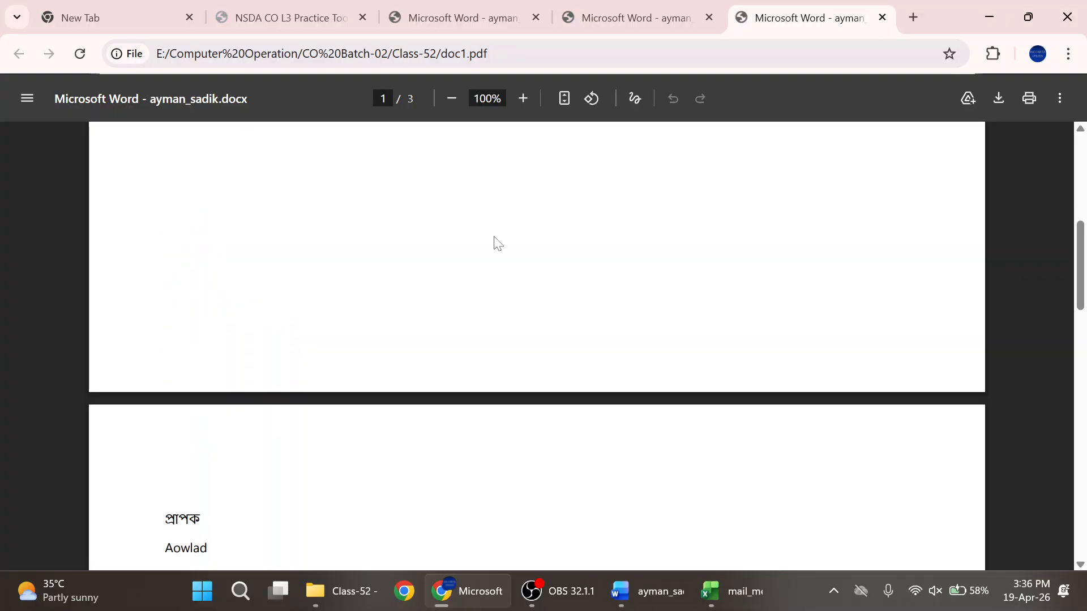
scroll(495, 240, "up", 15)
left_click_drag(164, 261, 213, 354)
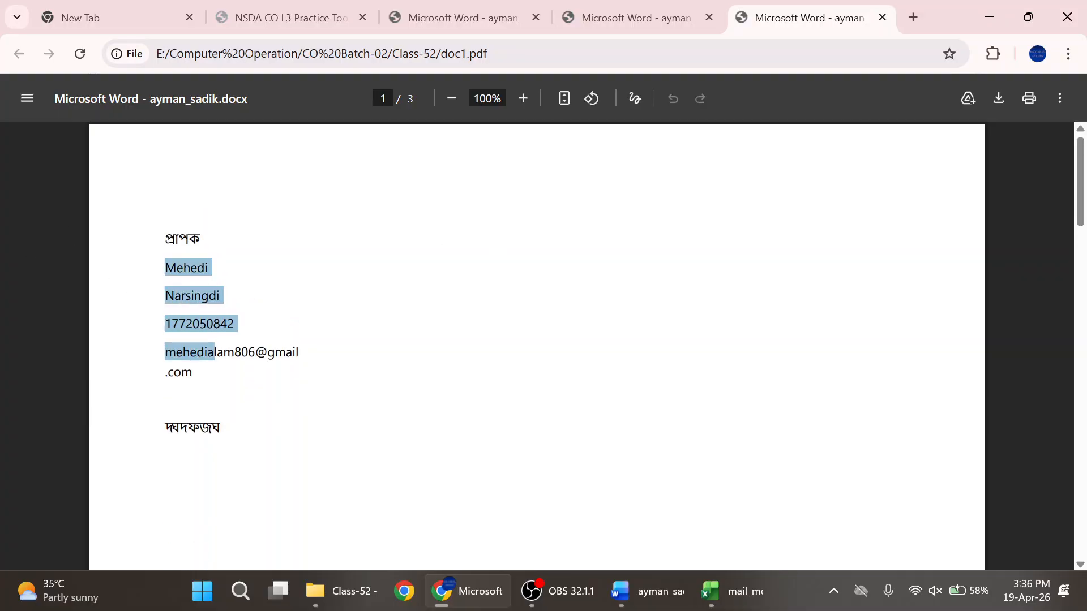
scroll(340, 328, "down", 14)
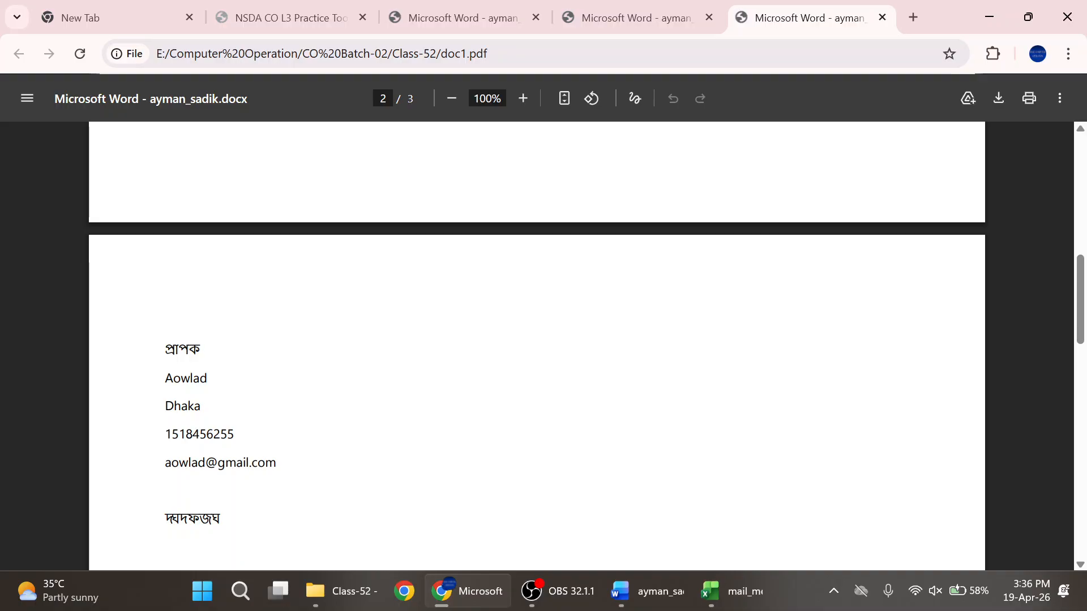
left_click_drag(178, 378, 194, 434)
scroll(366, 367, "down", 6)
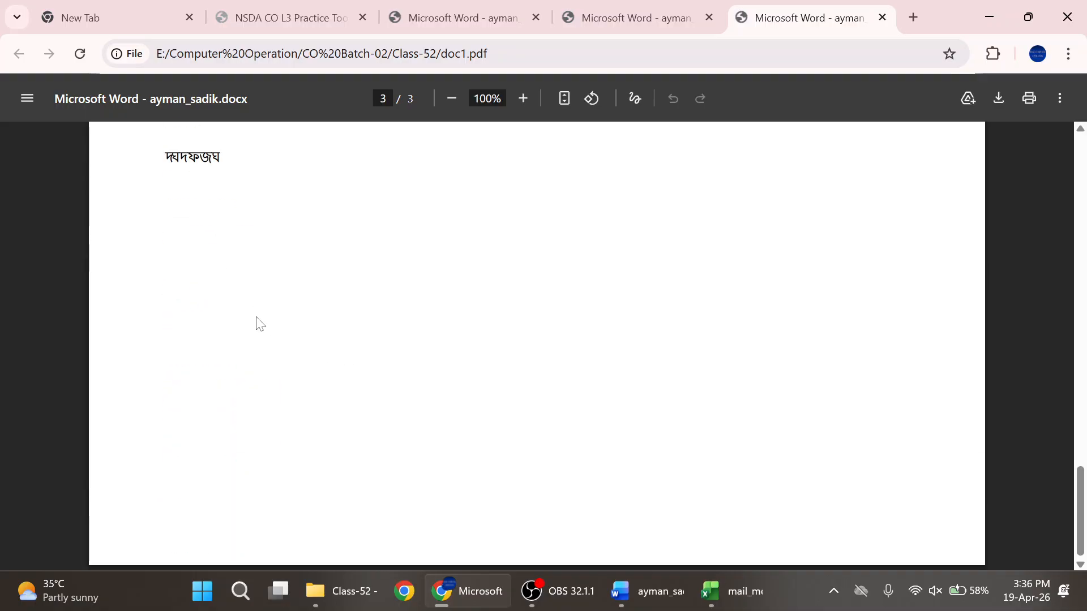
scroll(257, 323, "up", 4)
left_click_drag(184, 271, 235, 371)
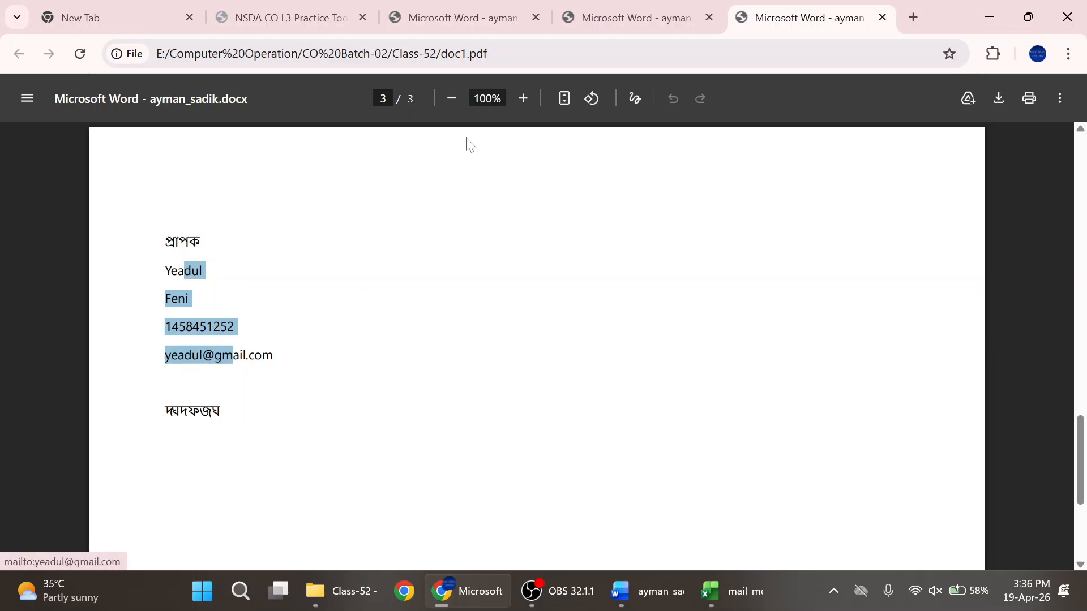
left_click(595, 18)
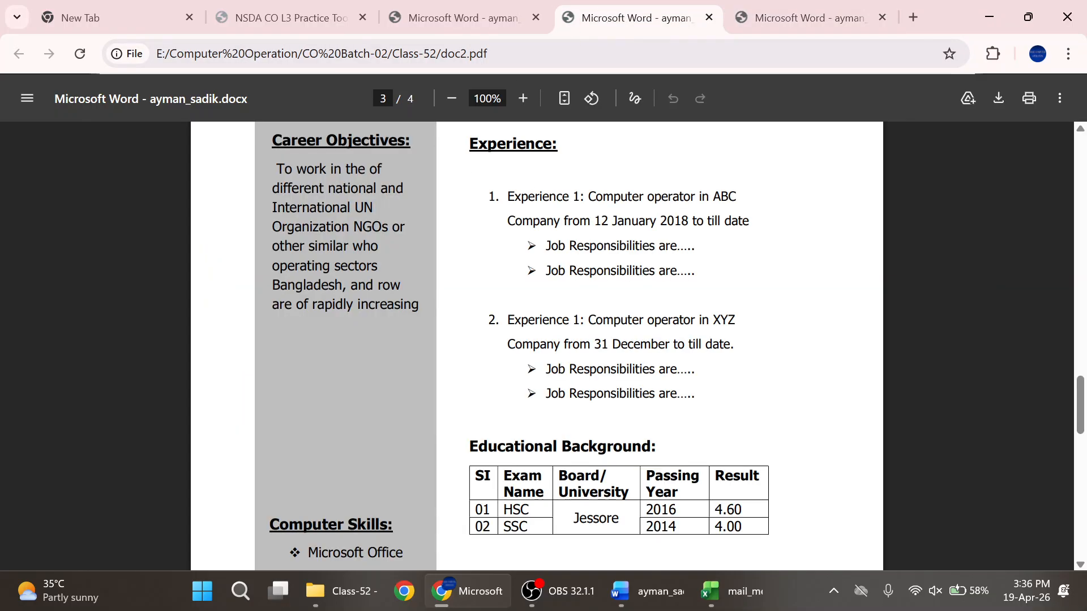
scroll(521, 192, "up", 20)
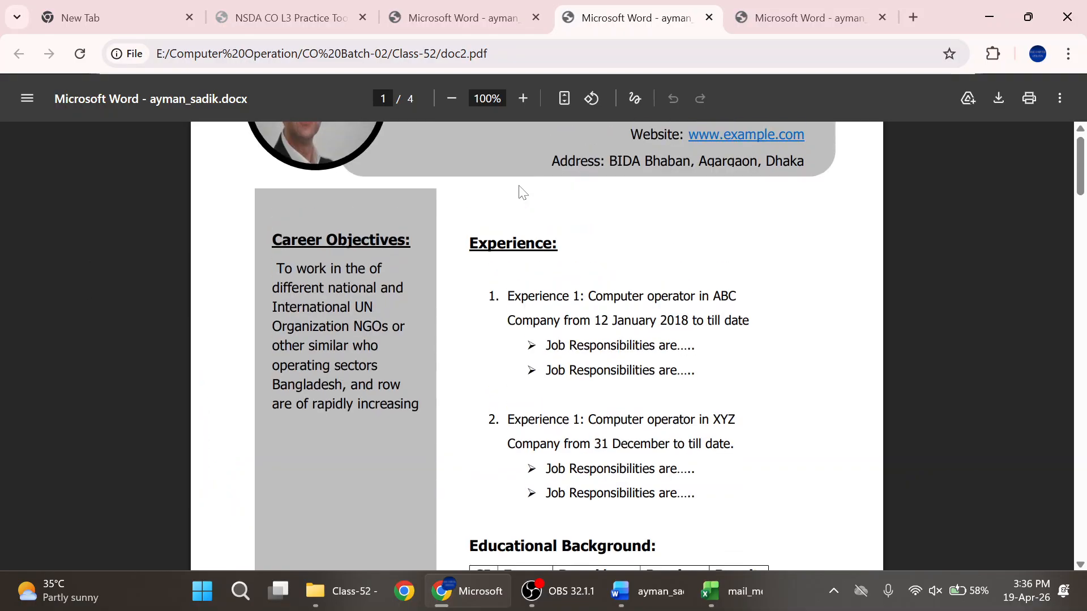
scroll(537, 345, "down", 15)
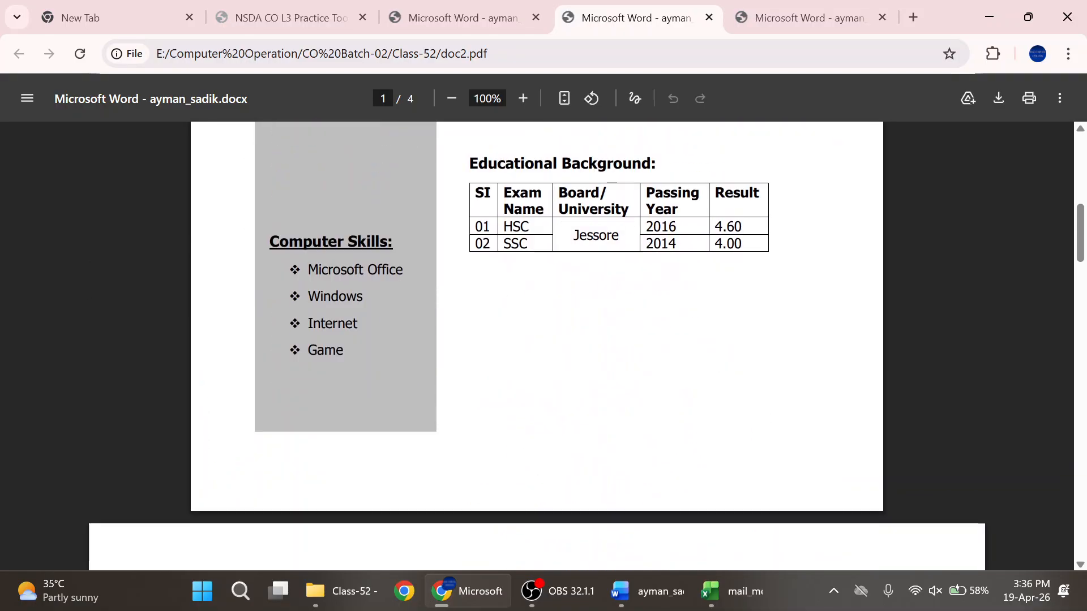
scroll(283, 340, "down", 4)
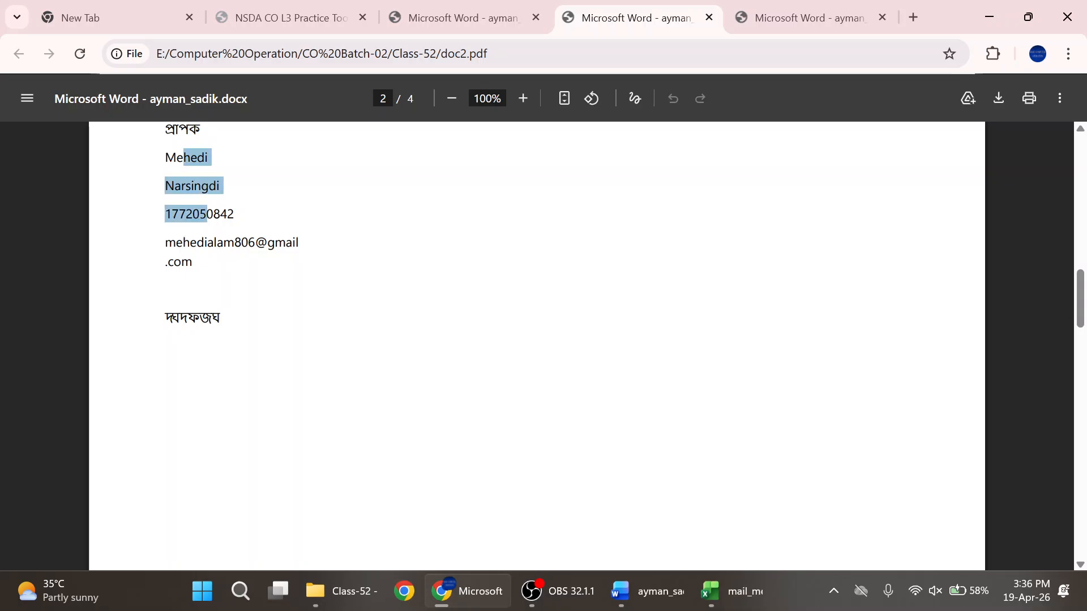
scroll(418, 354, "down", 3)
scroll(418, 353, "down", 4)
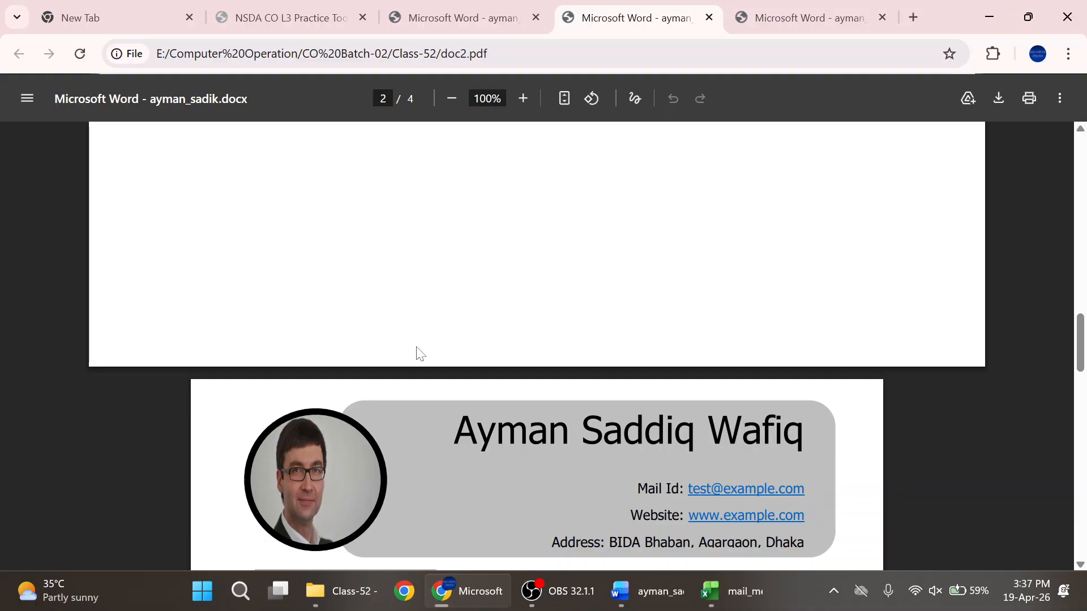
scroll(429, 347, "down", 15)
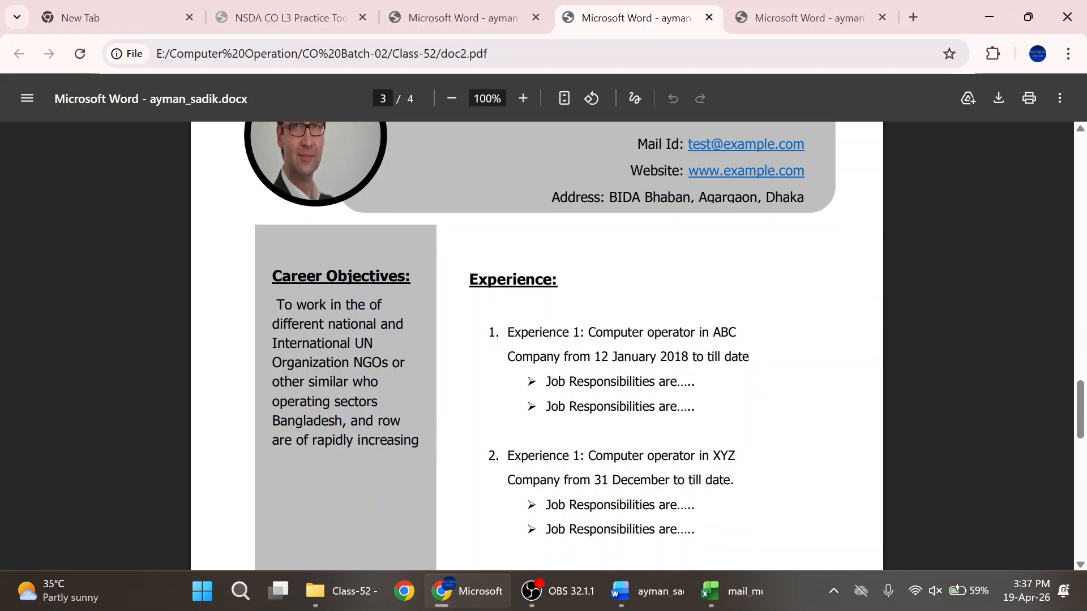
scroll(536, 345, "down", 9)
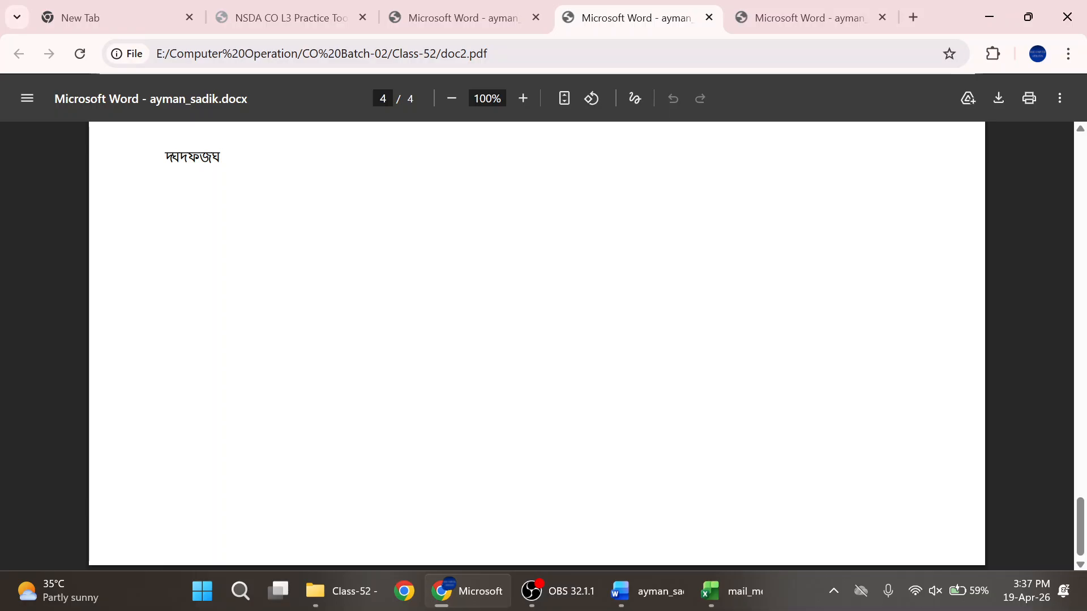
scroll(425, 352, "up", 10)
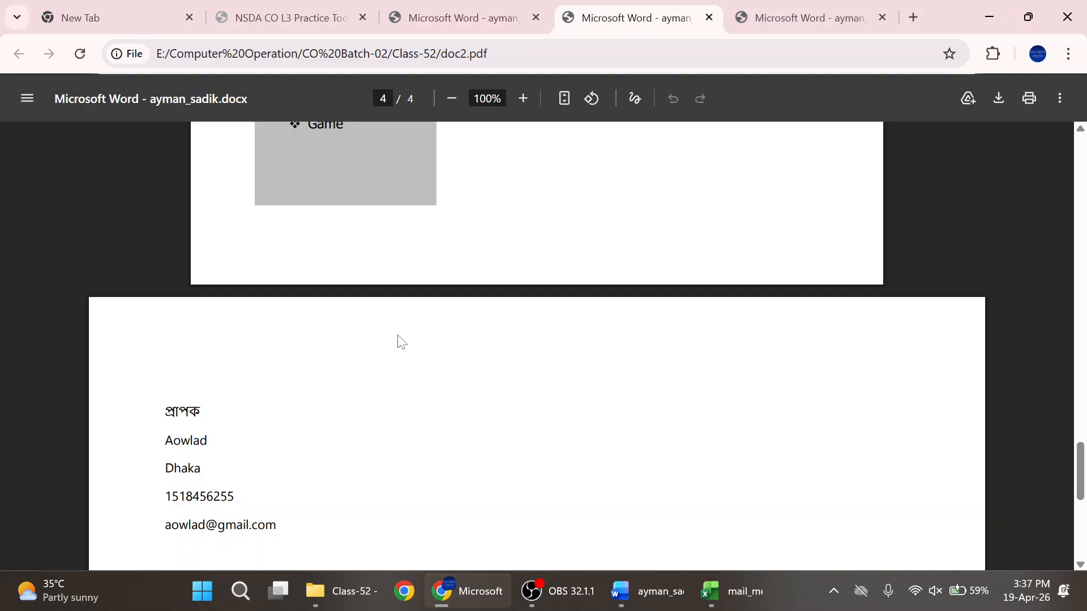
scroll(401, 341, "up", 20)
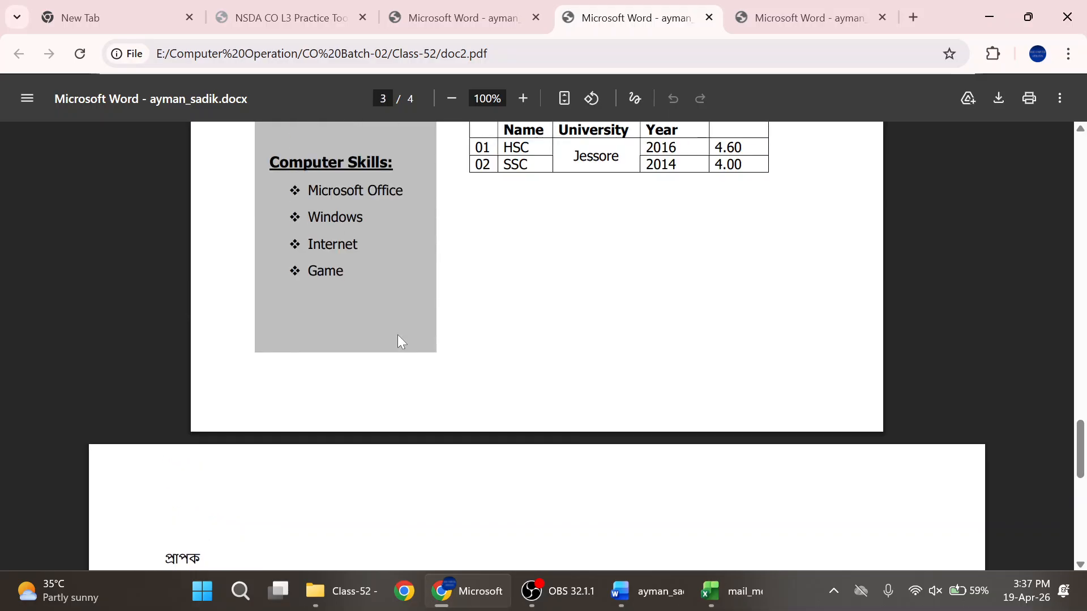
scroll(397, 338, "up", 10)
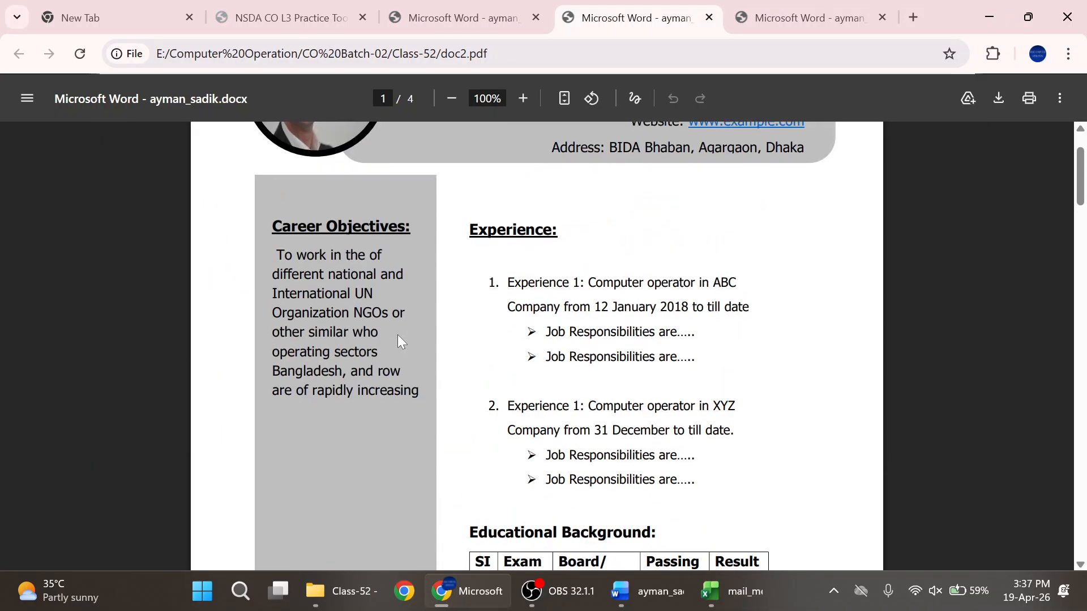
left_click(621, 589)
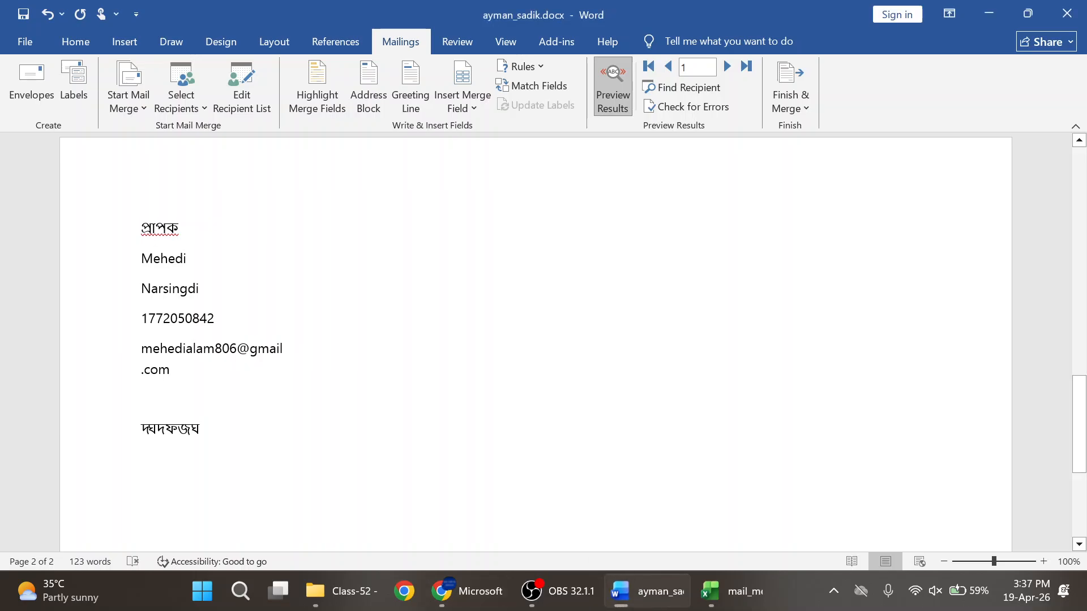
- Open the Print page and keep Print All Pages with the Microsoft Print to PDF printer
left_click(26, 42)
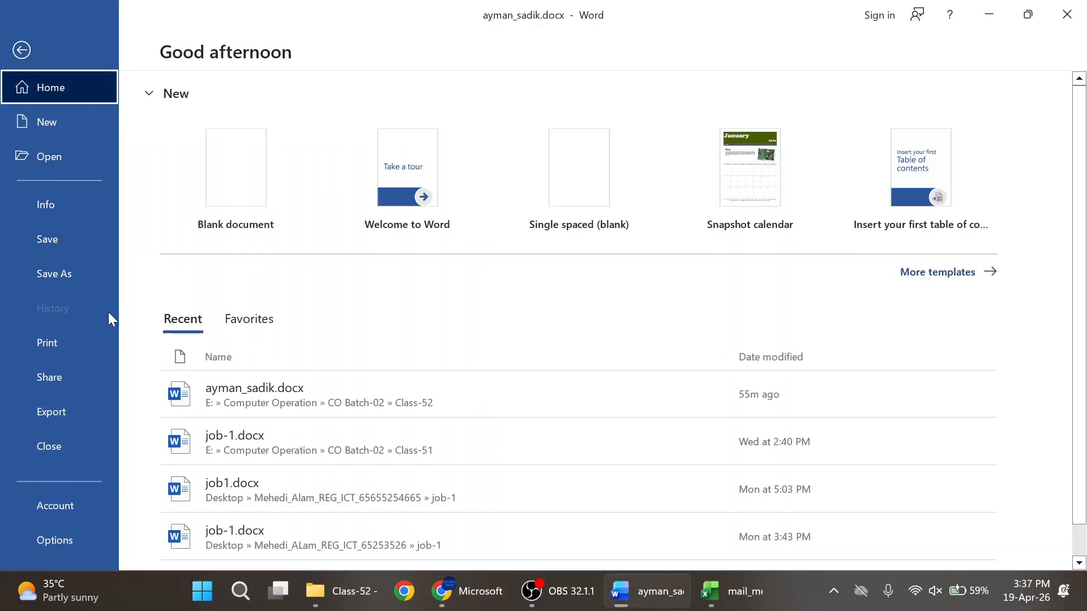
left_click(50, 348)
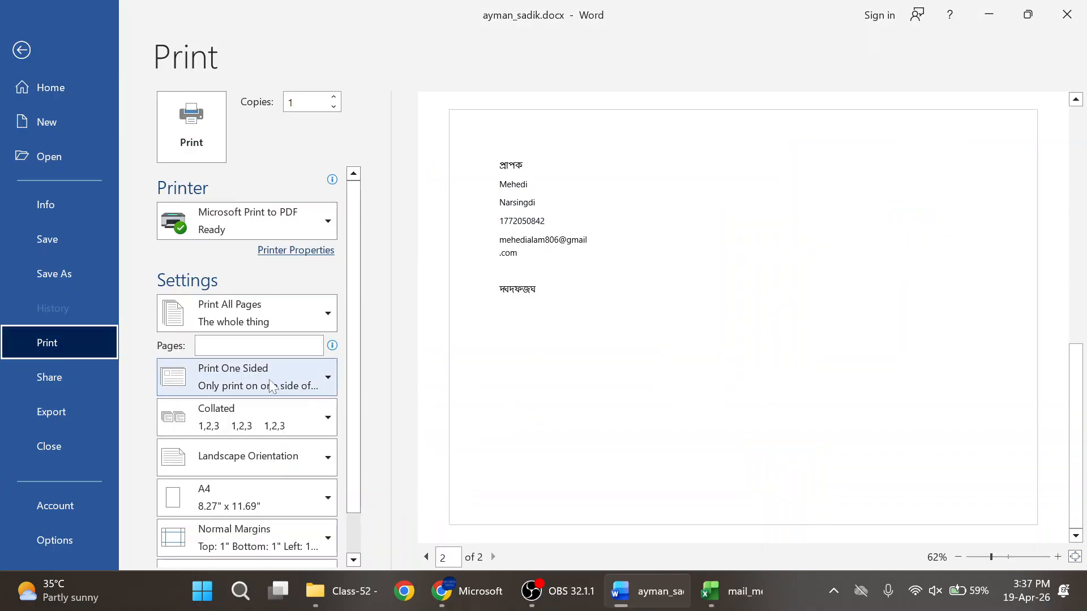
left_click(259, 346)
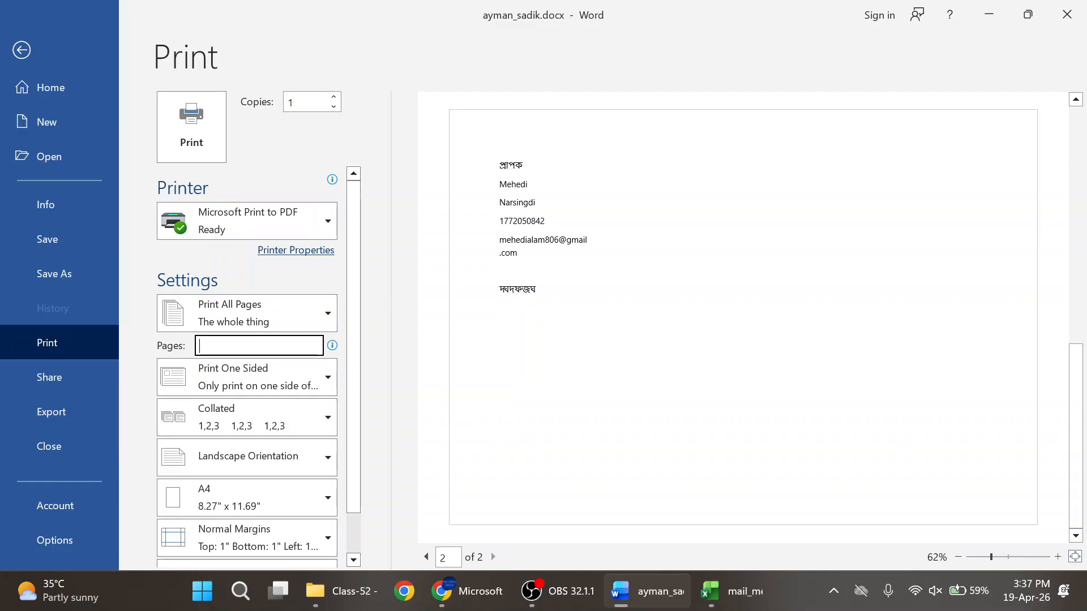
left_click(327, 315)
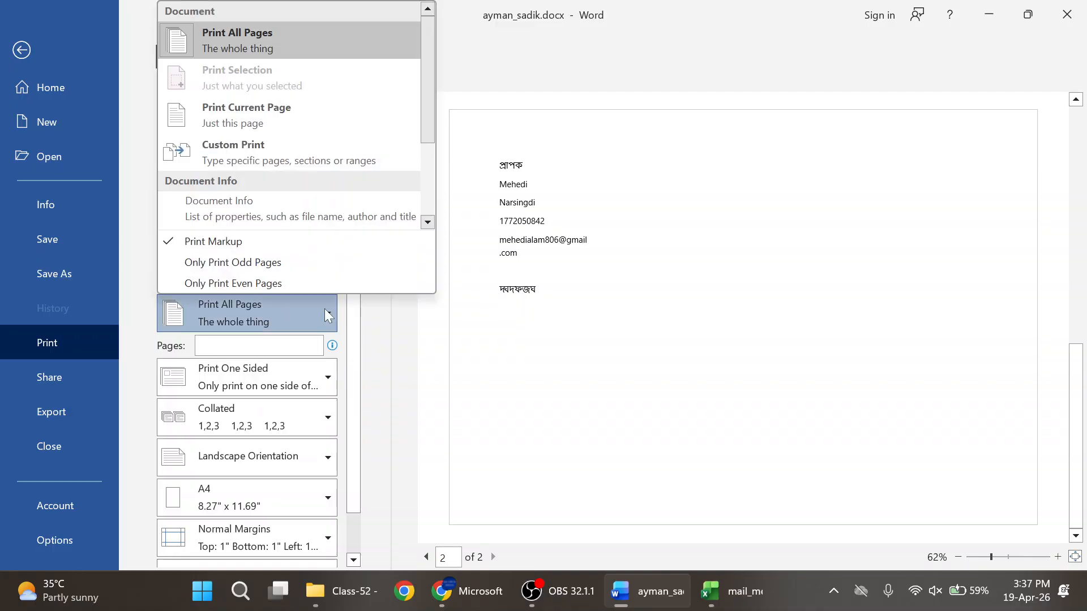
left_click(325, 310)
scroll(285, 354, "down", 1)
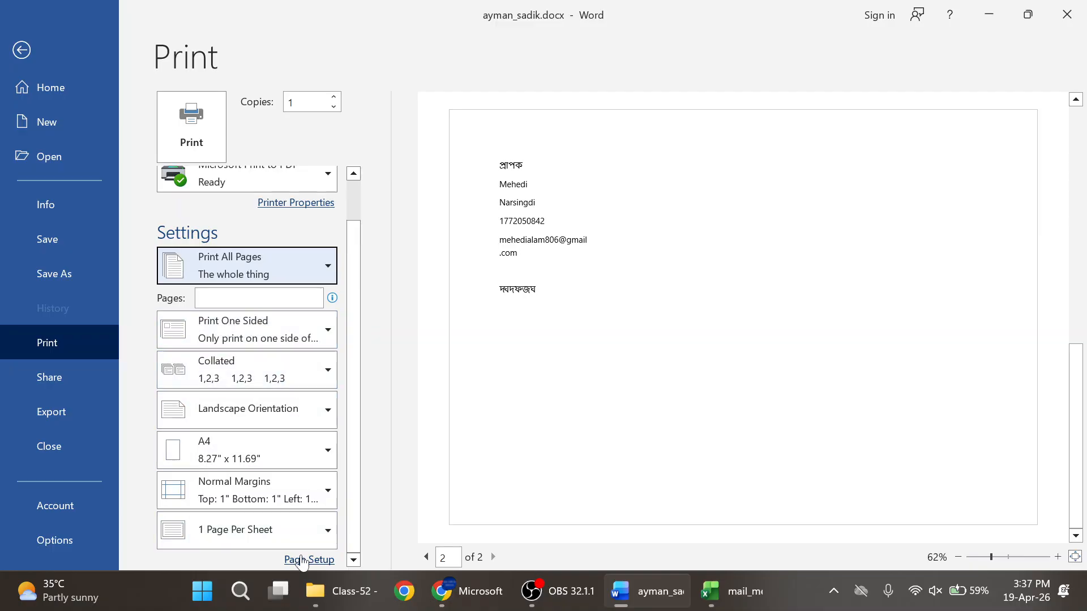
scroll(311, 371, "up", 1)
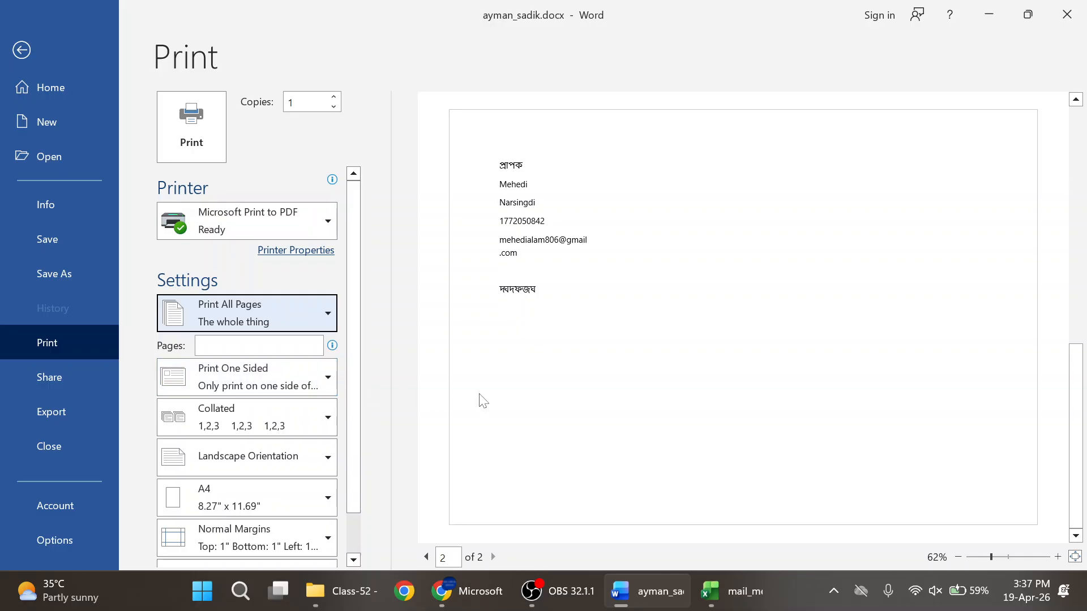
key("Return")
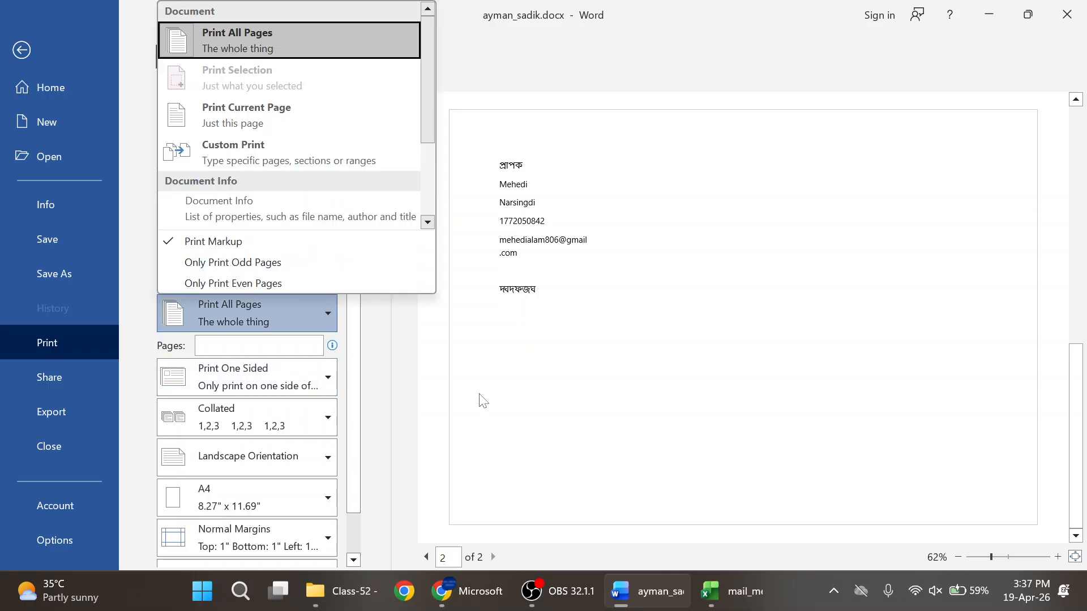
left_click(273, 42)
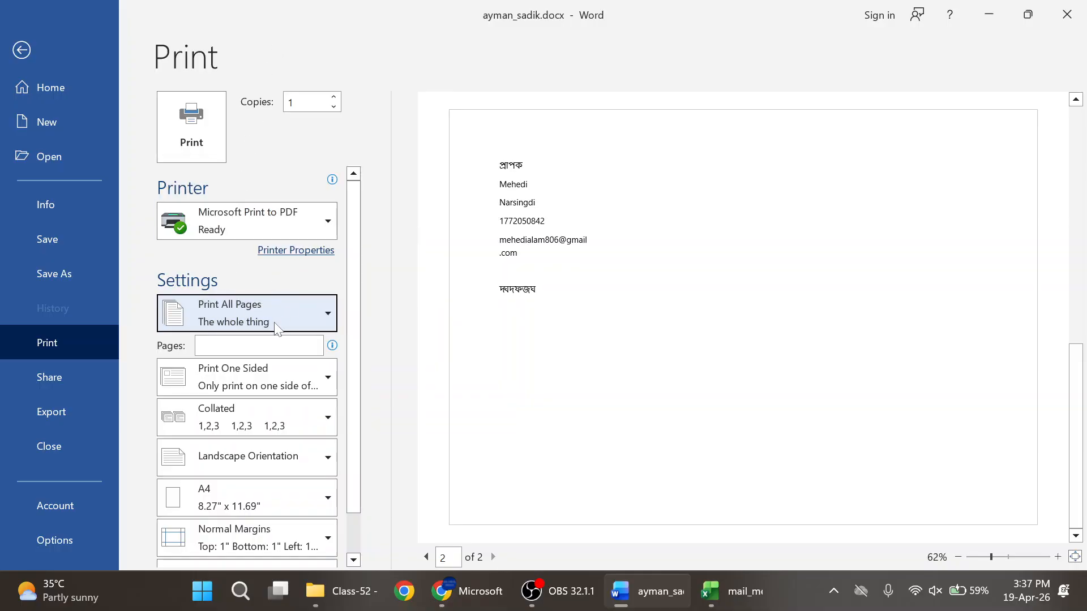
left_click(300, 315)
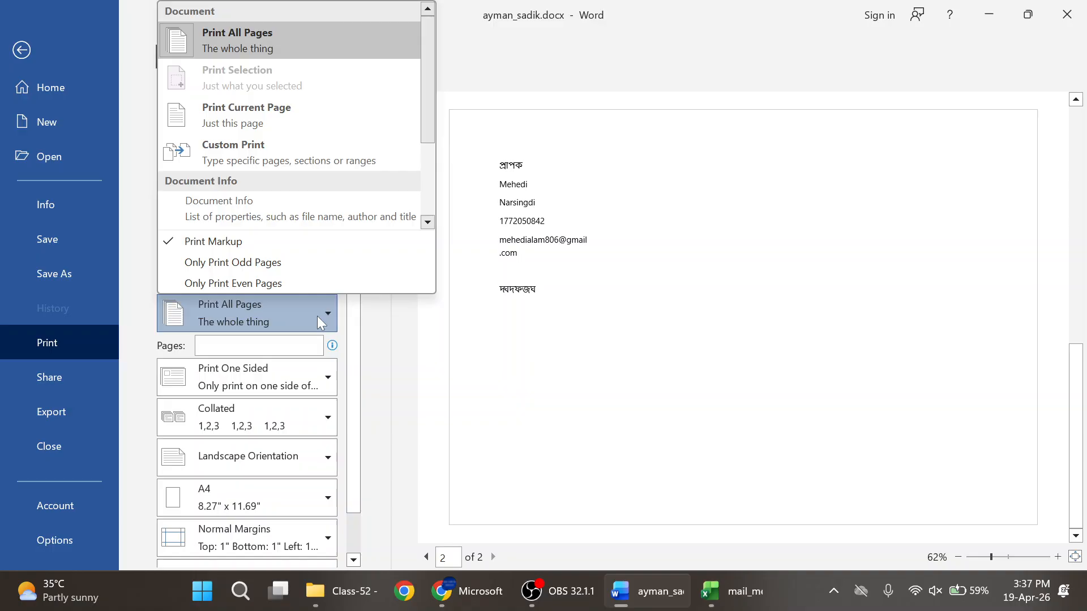
left_click(264, 36)
- Keep Print One Sided and Print All Pages, leaving the Print button ready
scroll(276, 358, "down", 1)
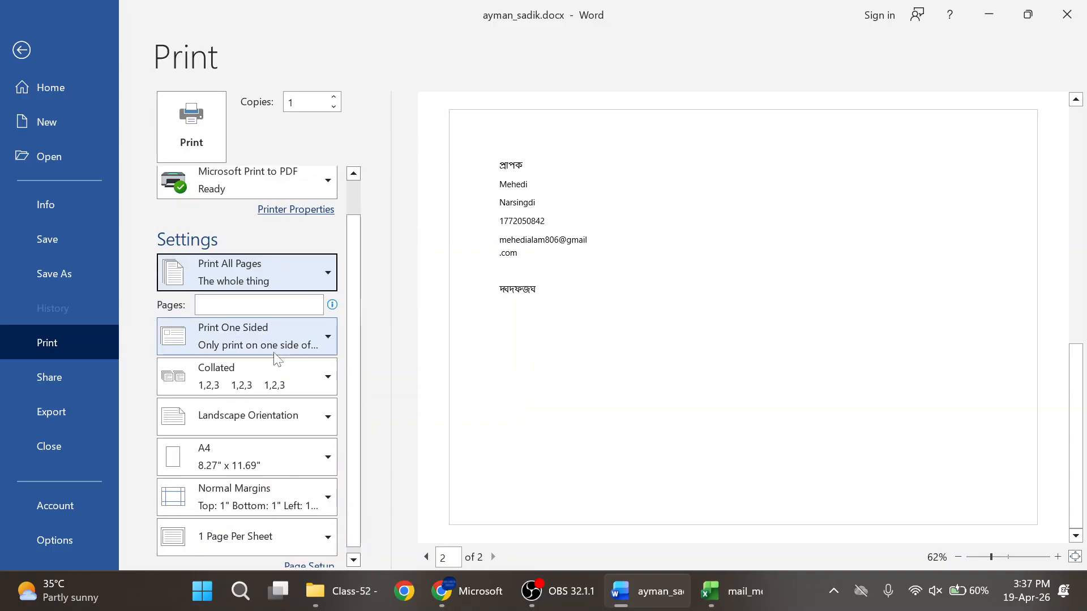
left_click(327, 333)
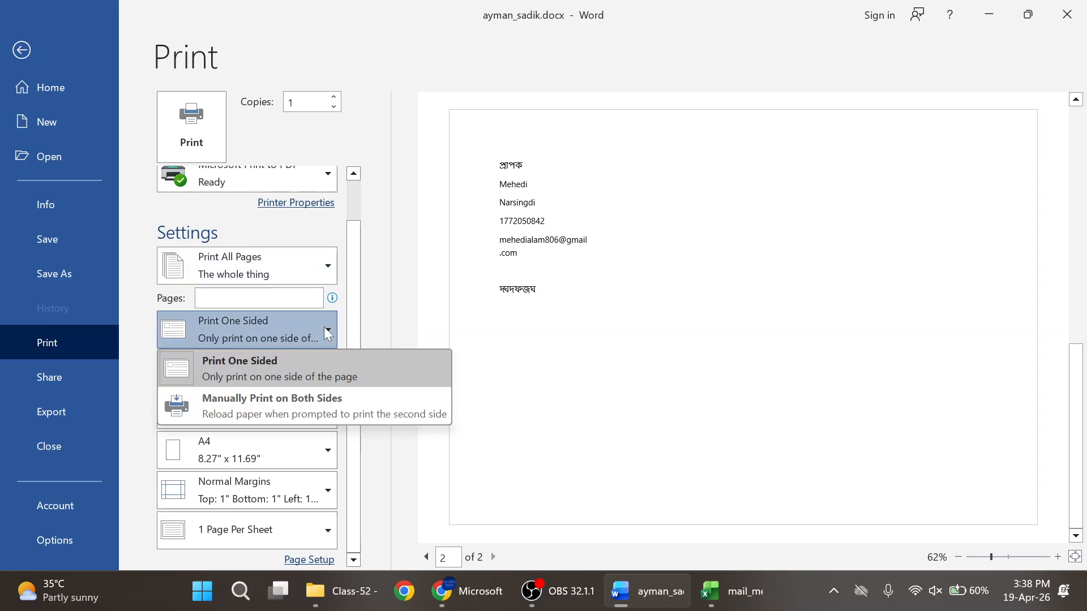
left_click(325, 329)
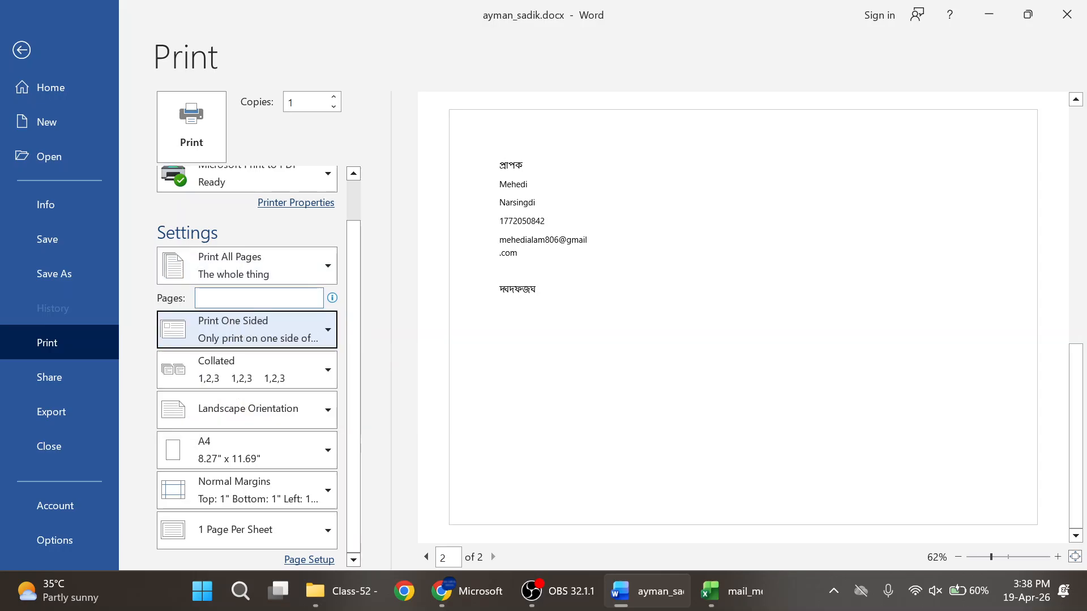
left_click(295, 298)
left_click(327, 266)
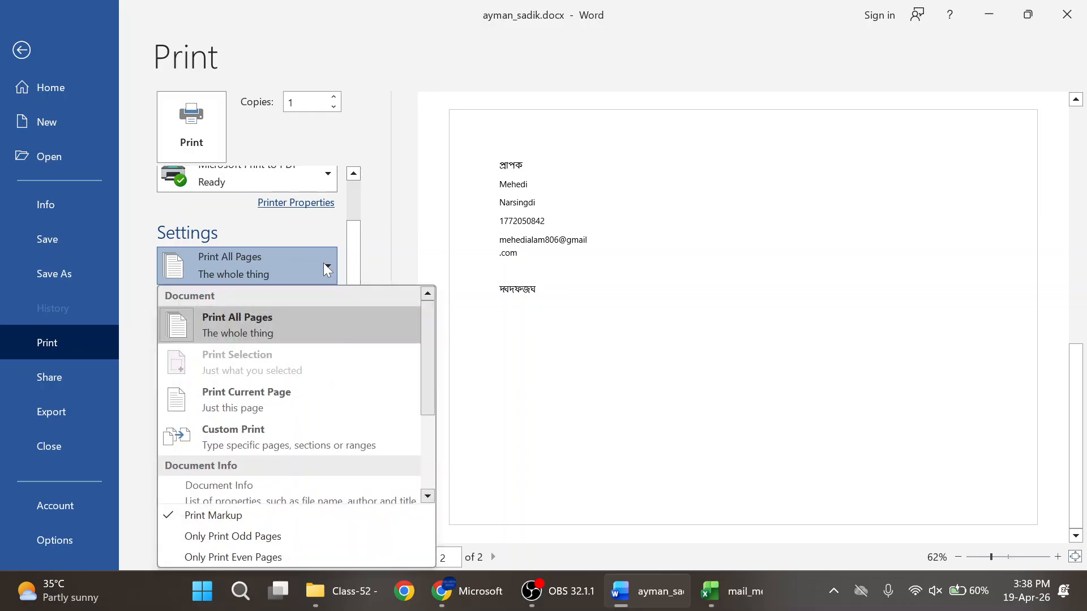
scroll(268, 441, "down", 2)
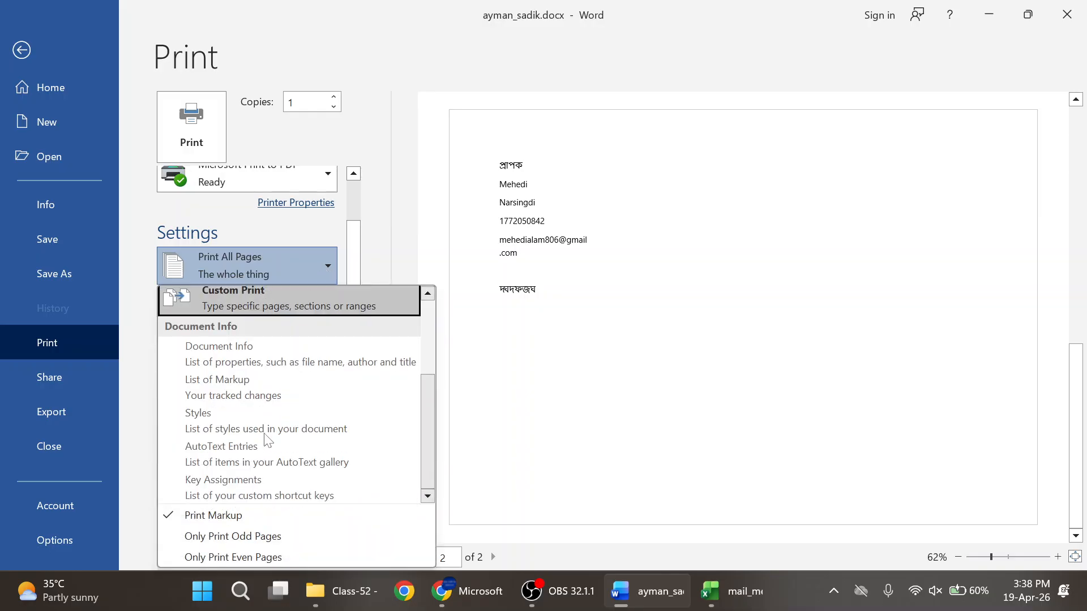
scroll(267, 441, "up", 2)
left_click(324, 266)
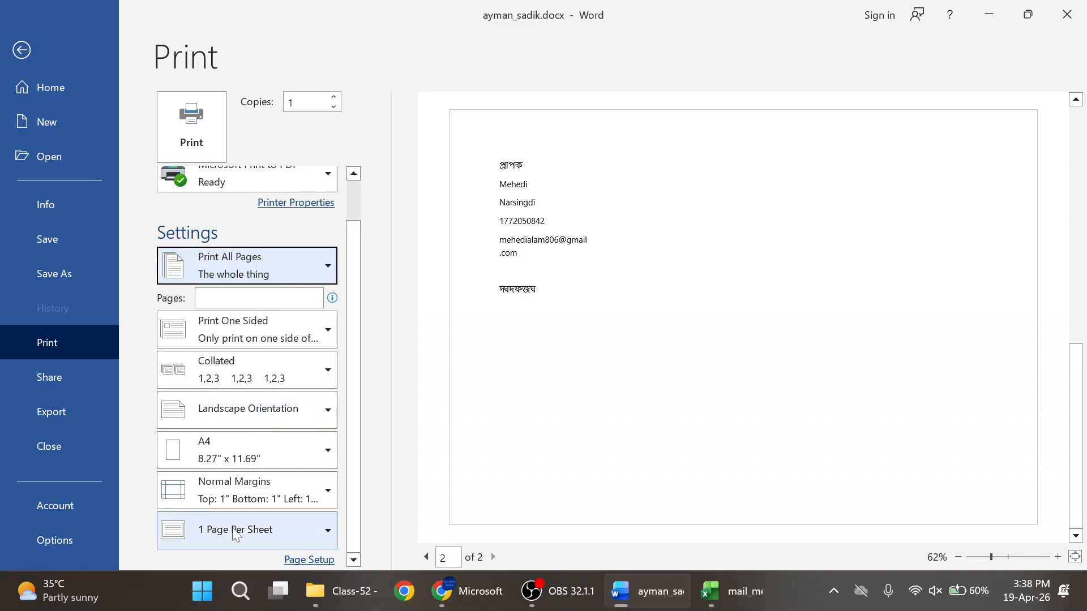
key("Return")
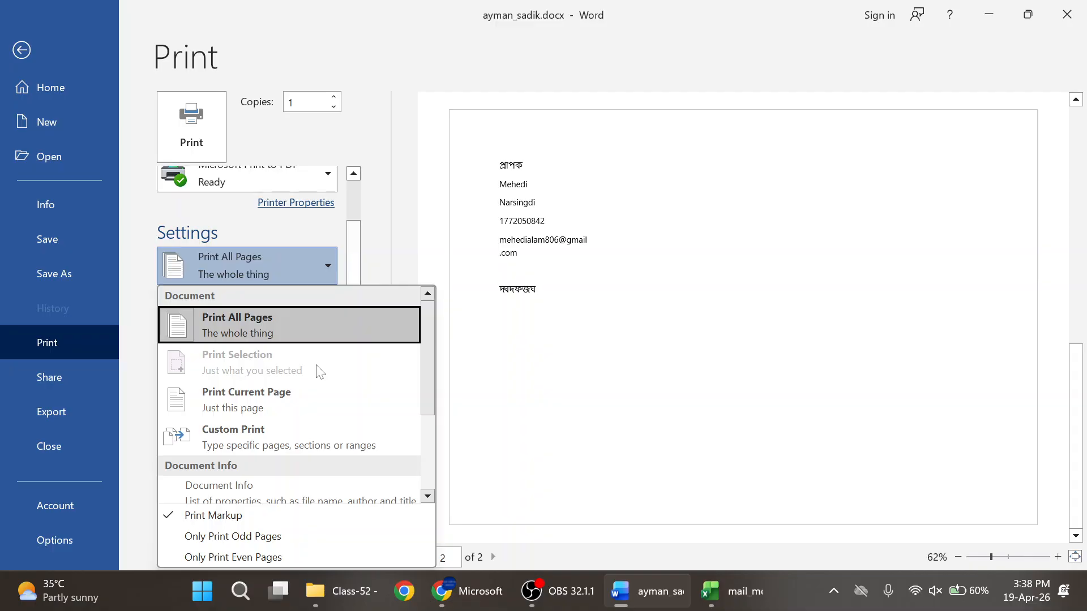
key("Escape")
left_click(142, 226)
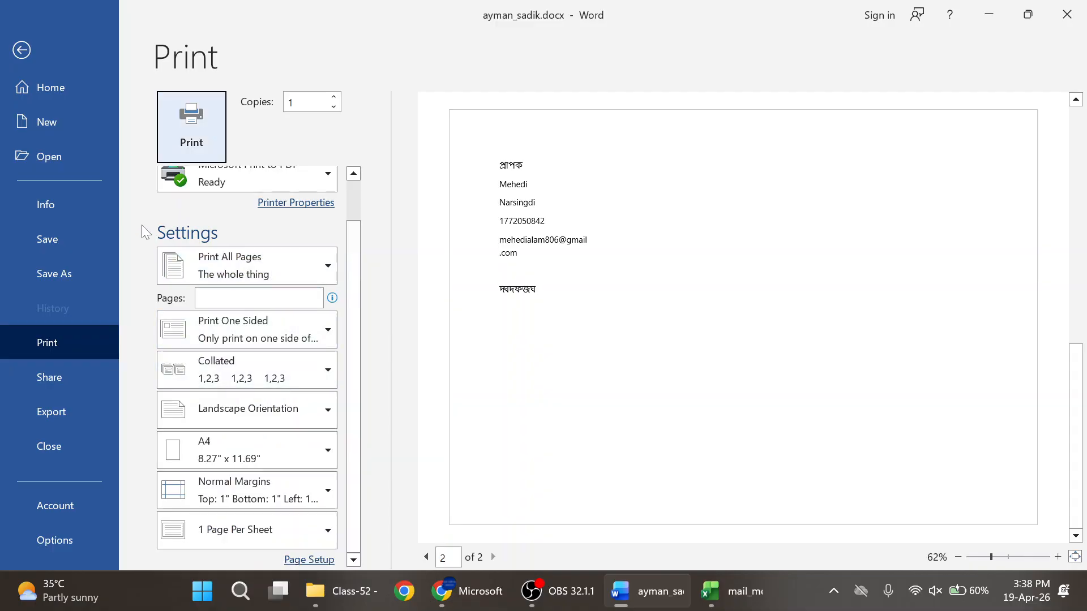
- Print the résumé to Microsoft Print to PDF as doc3 in the Class-52 folder
key("Return")
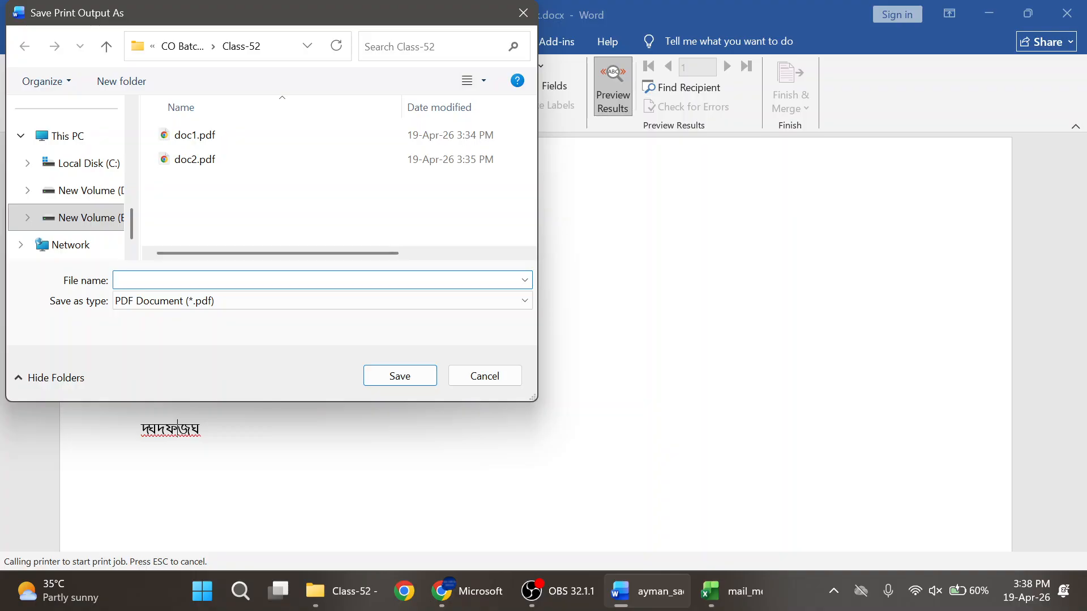
type("doc")
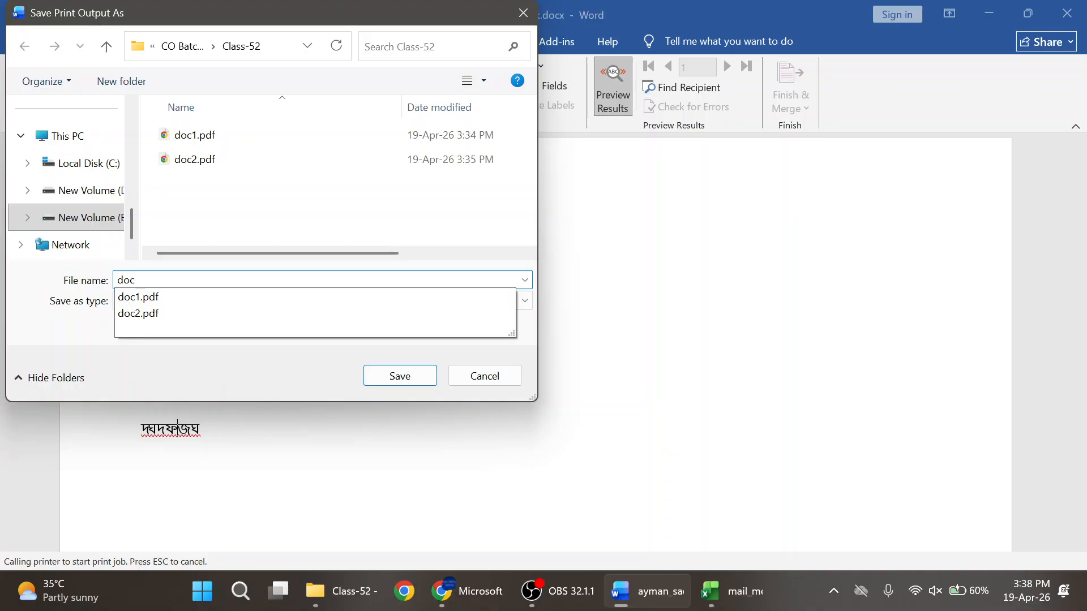
type("3")
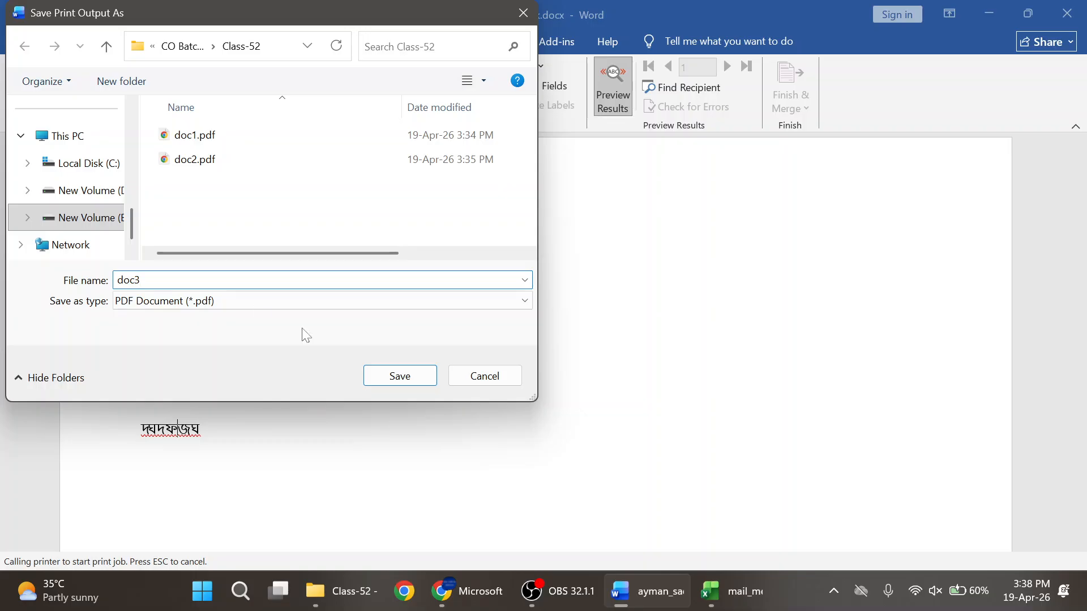
left_click(396, 370)
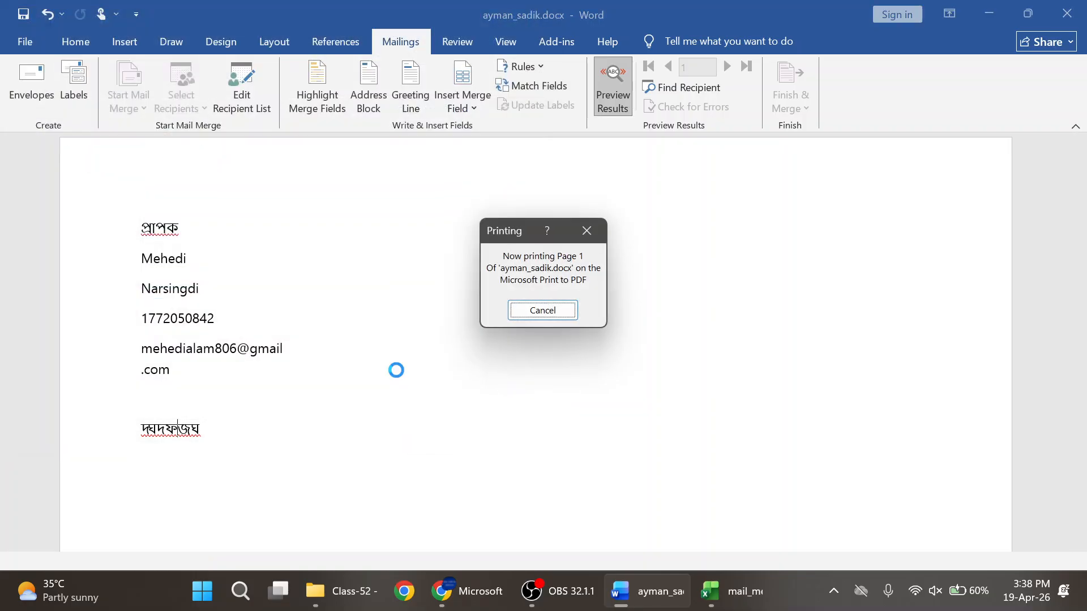
key("Return")
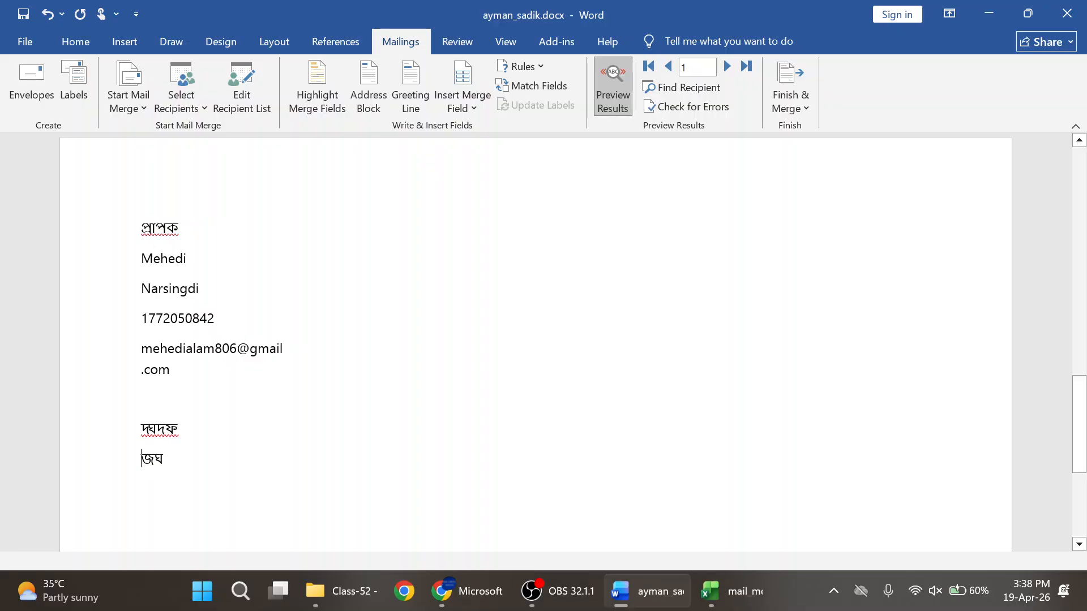
- Open doc3.pdf from the Class-52 folder in Chrome and scroll through both pages
left_click(334, 600)
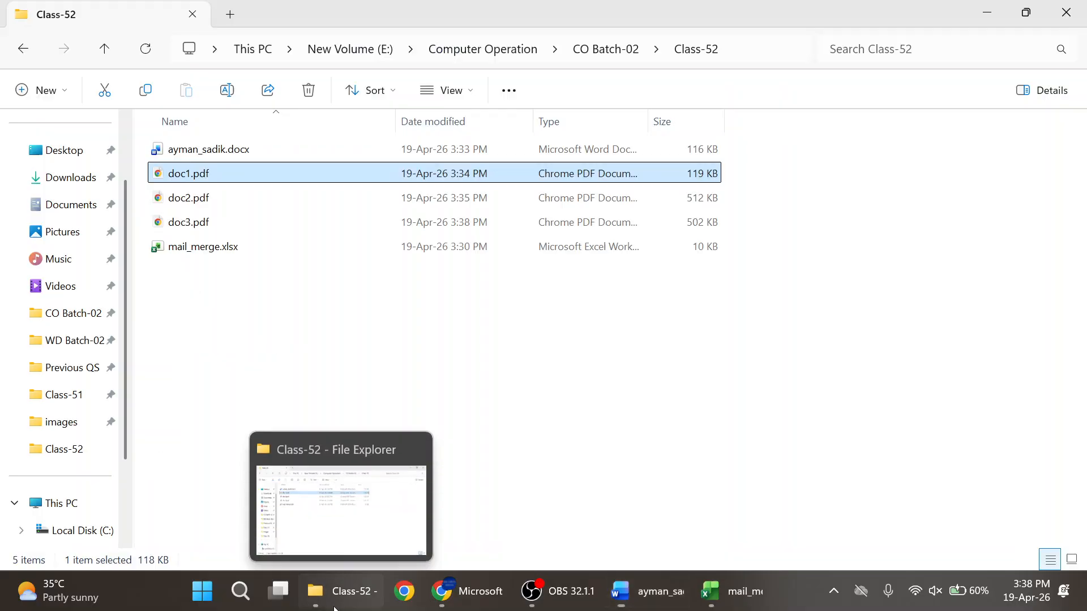
left_click(199, 226)
double_click(198, 226)
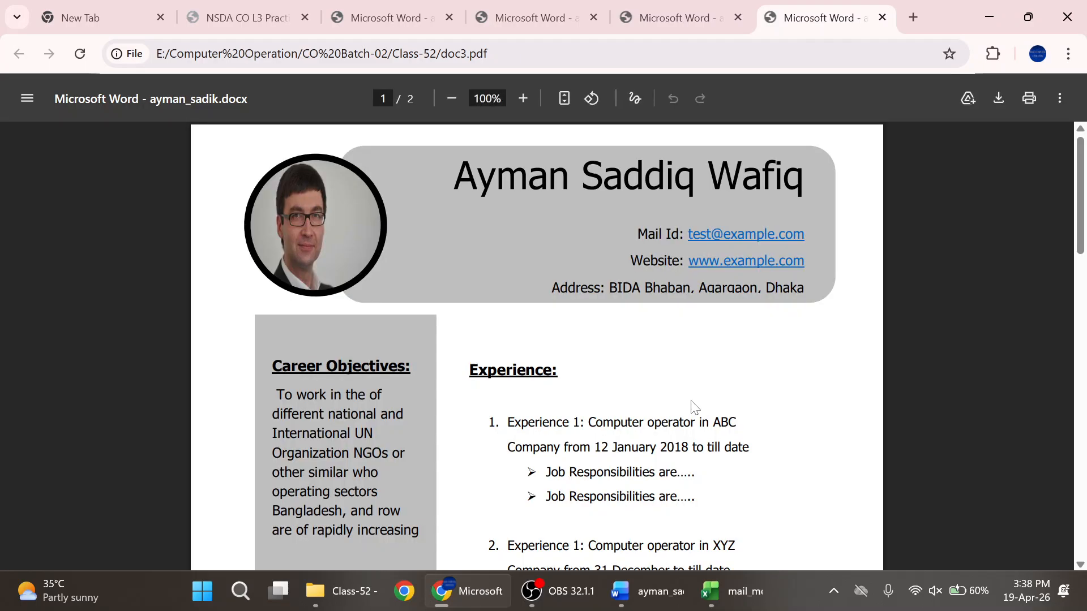
scroll(656, 365, "down", 15)
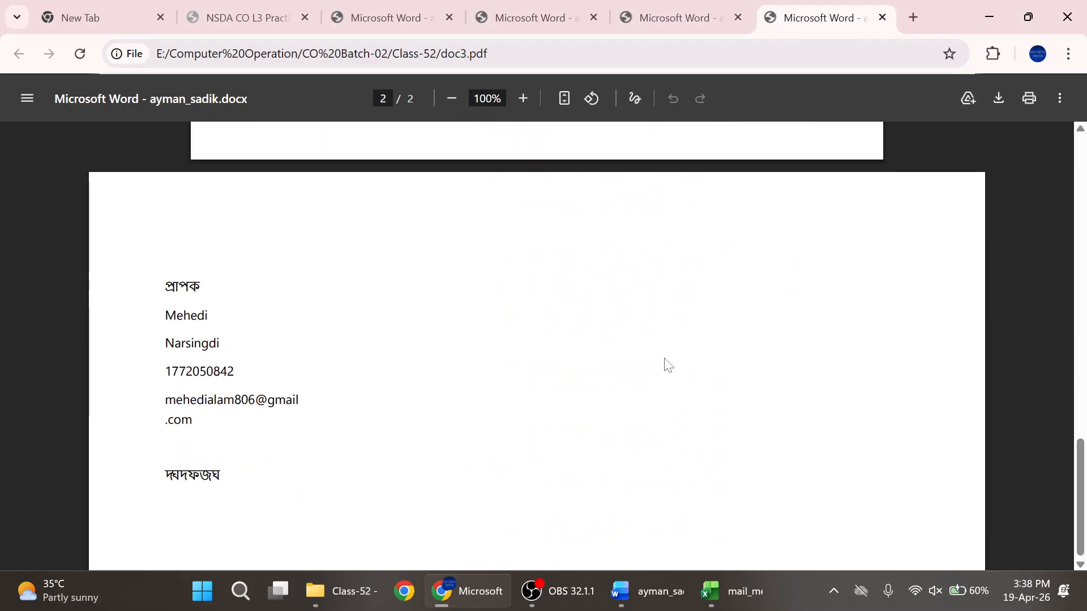
scroll(665, 365, "up", 10)
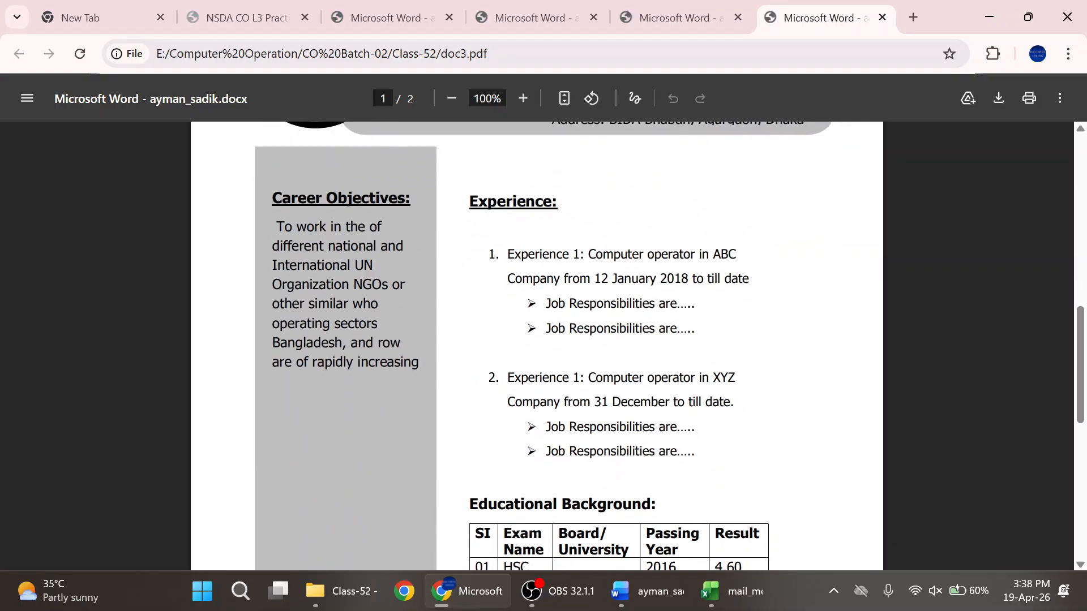
scroll(665, 366, "down", 9)
scroll(665, 365, "up", 15)
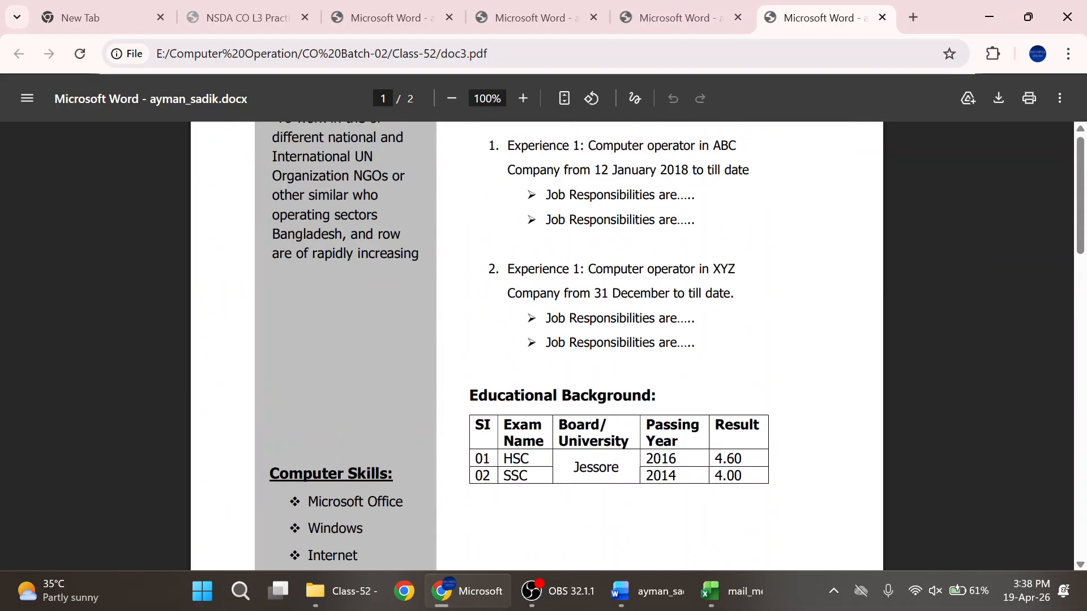
scroll(666, 365, "down", 15)
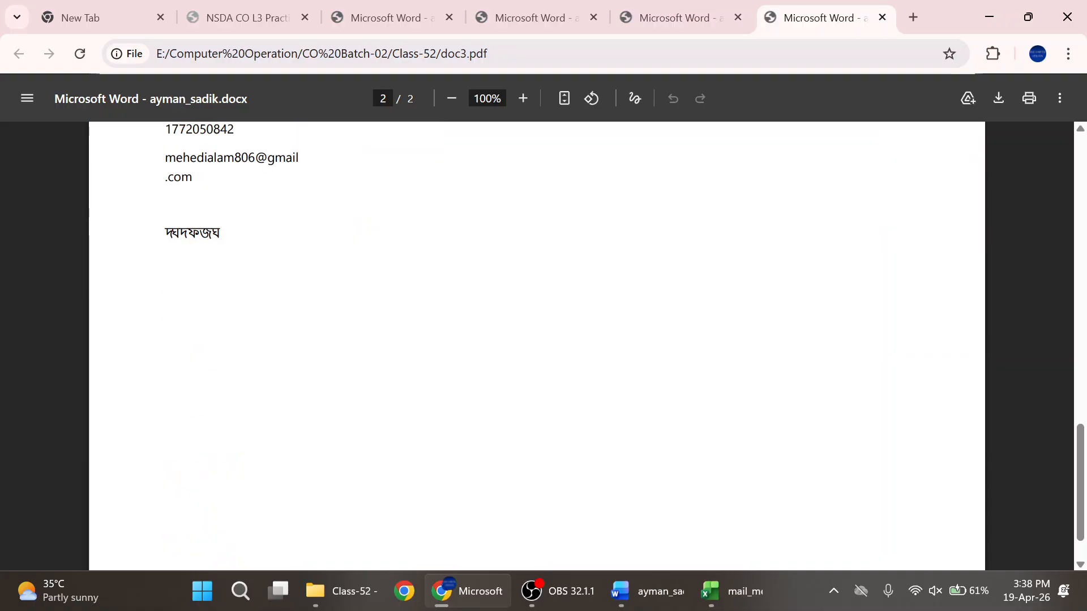
scroll(666, 365, "up", 10)
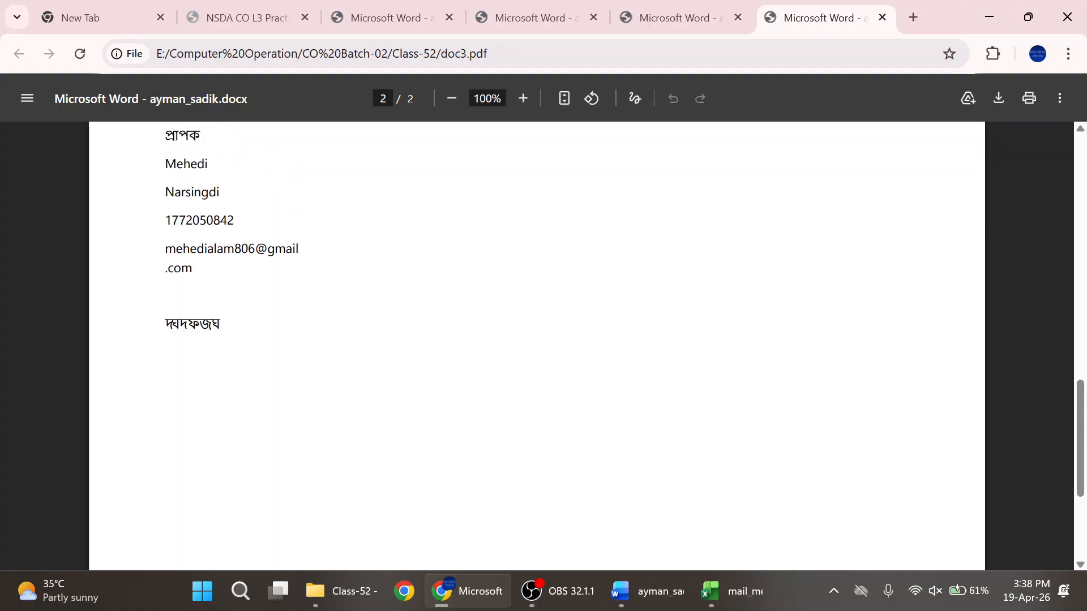
scroll(666, 365, "up", 3)
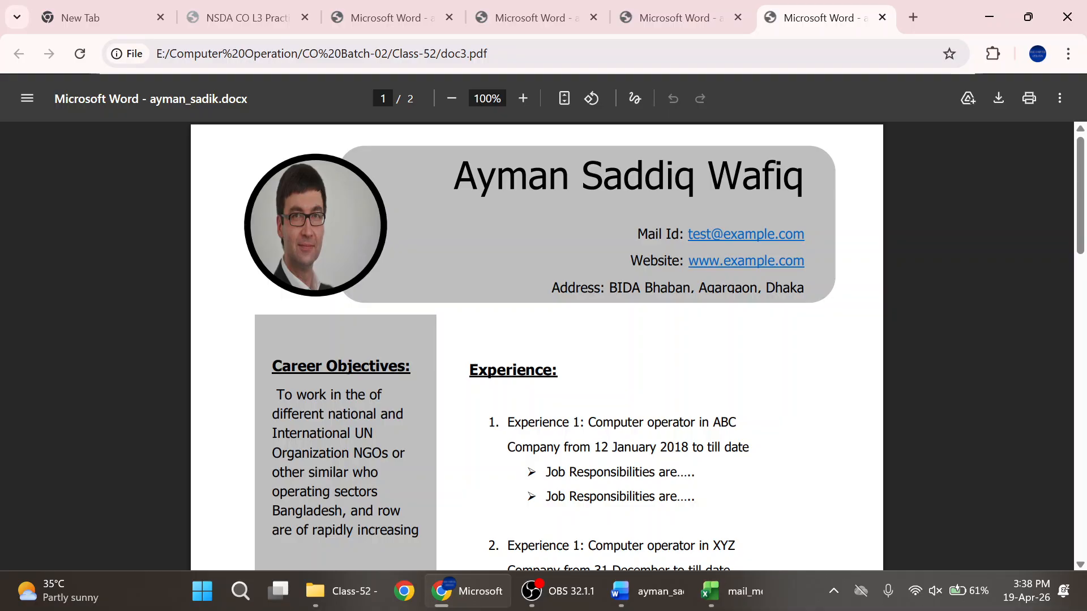
scroll(585, 384, "down", 20)
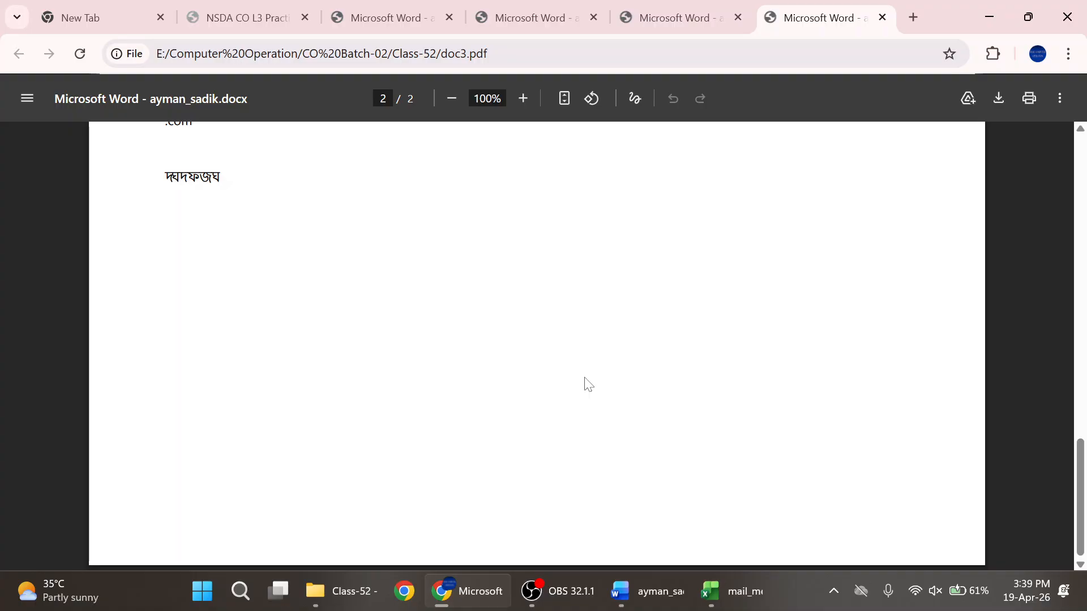
scroll(589, 384, "up", 20)
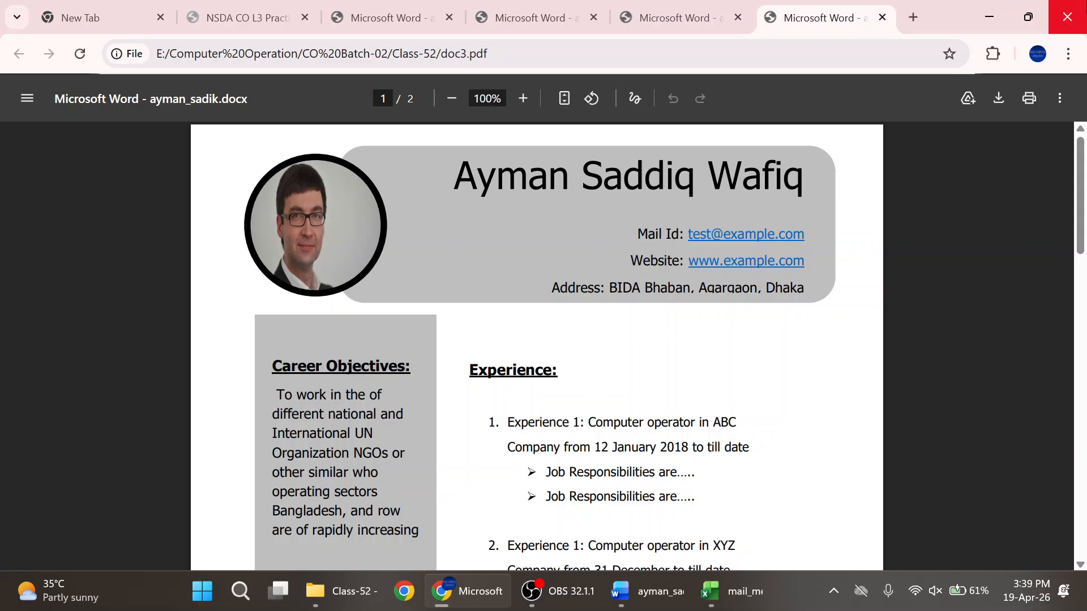
left_click(651, 598)
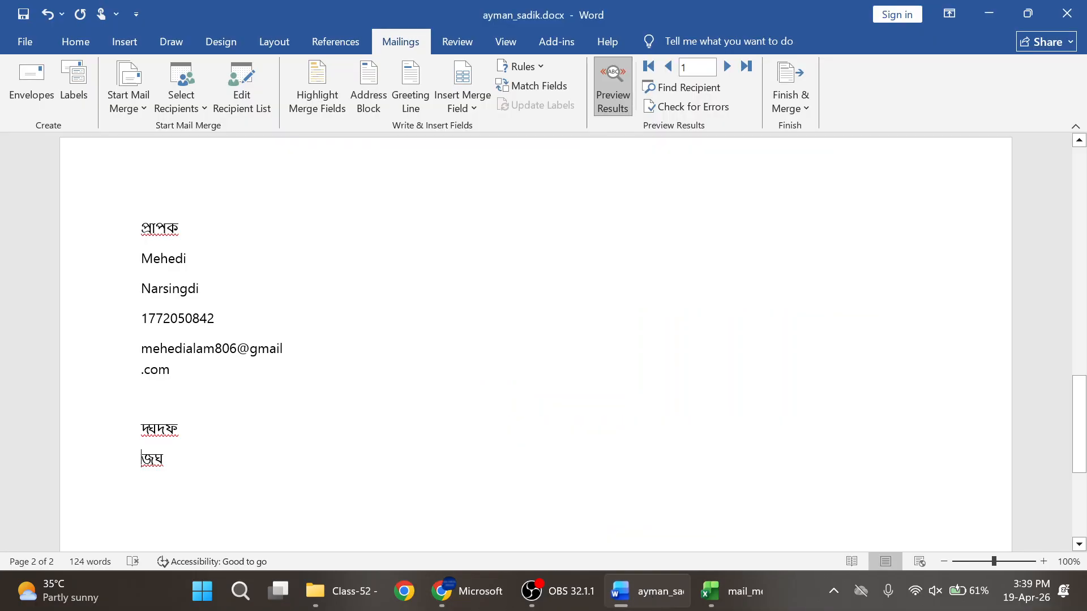
scroll(439, 324, "up", 10)
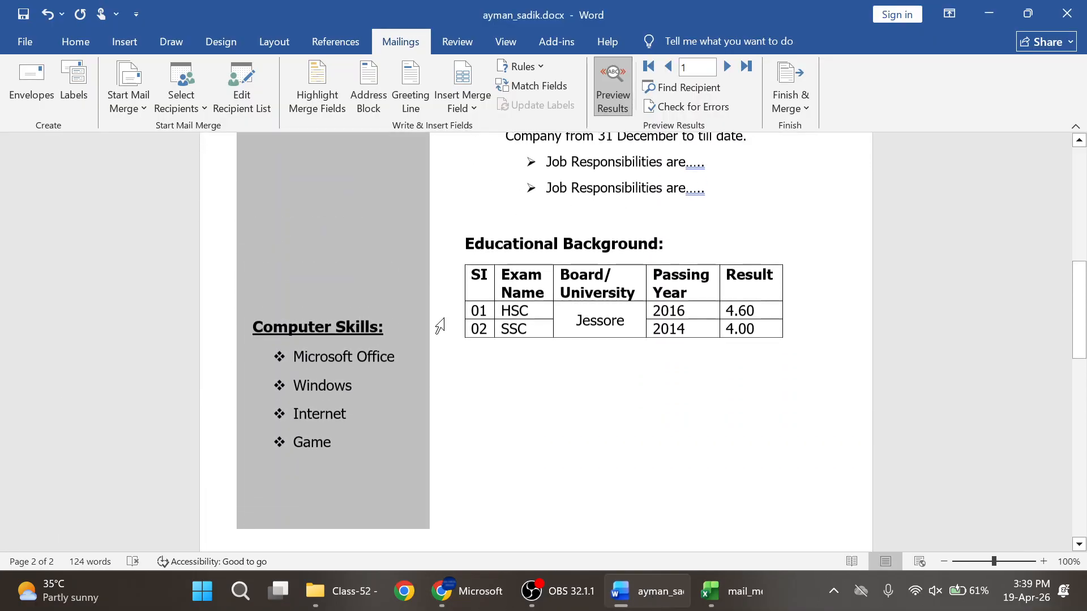
left_click(458, 230)
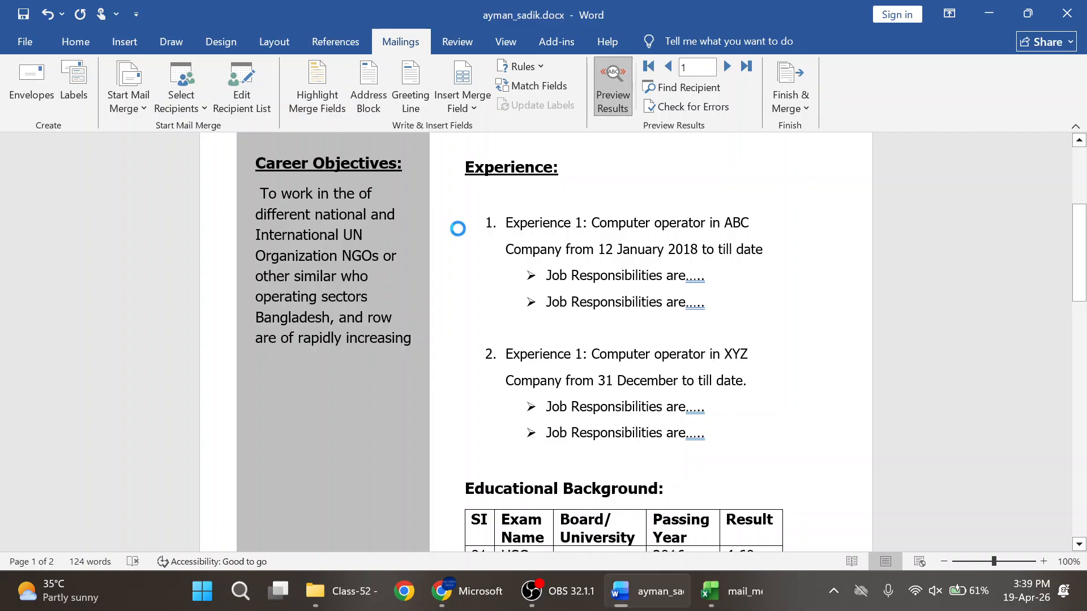
left_click(334, 591)
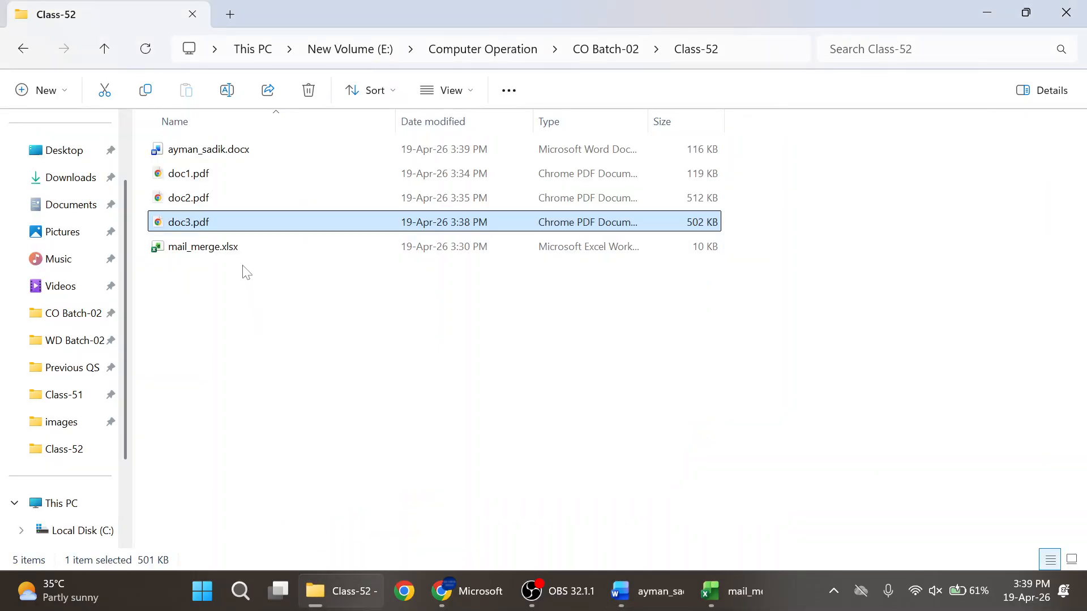
left_click(249, 158)
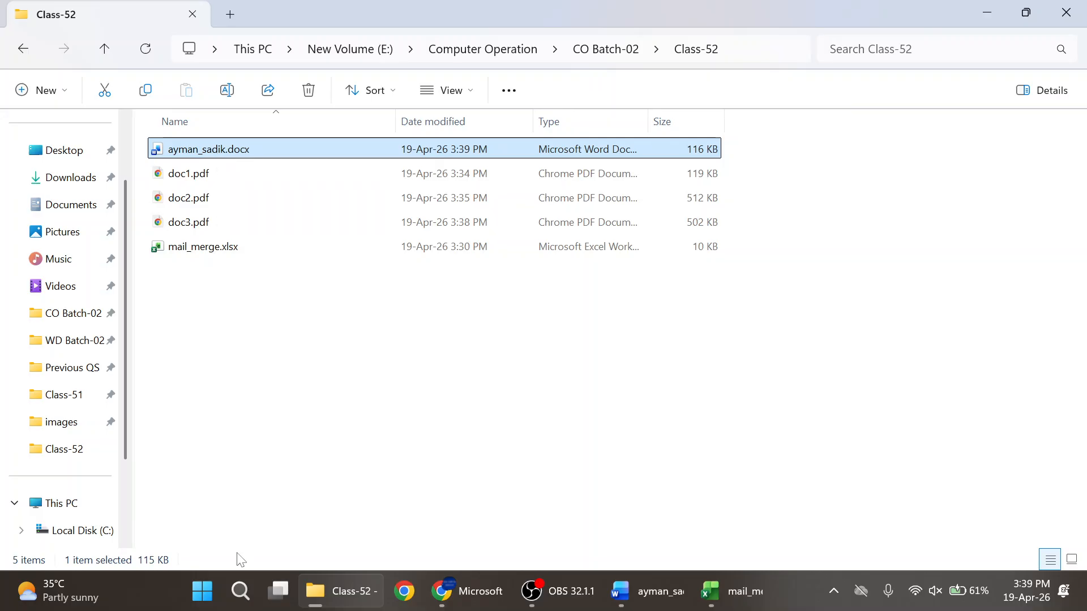
left_click(996, 15)
left_click(25, 41)
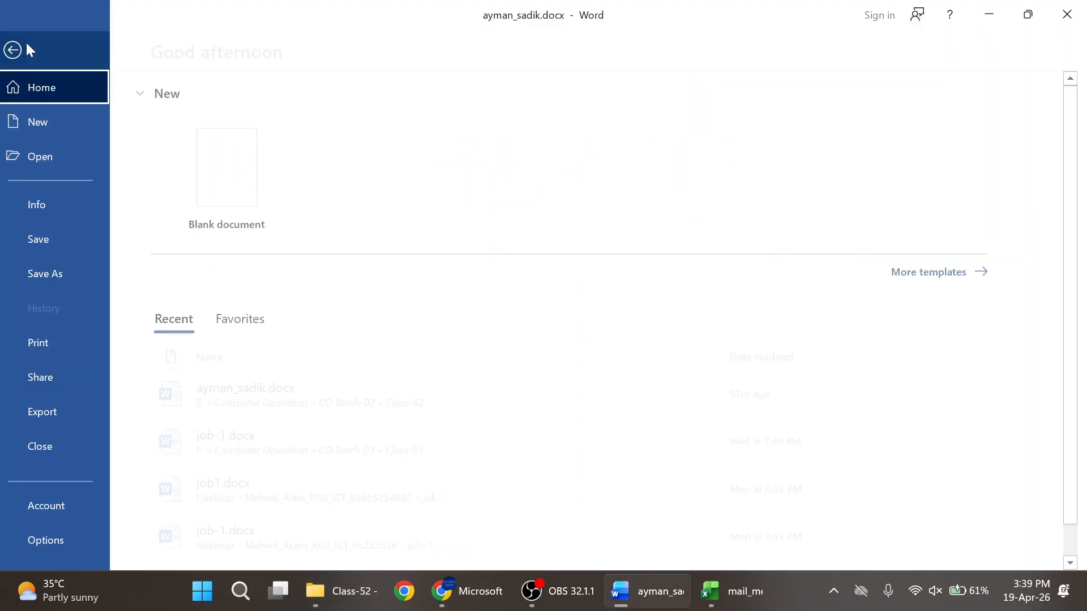
left_click(40, 277)
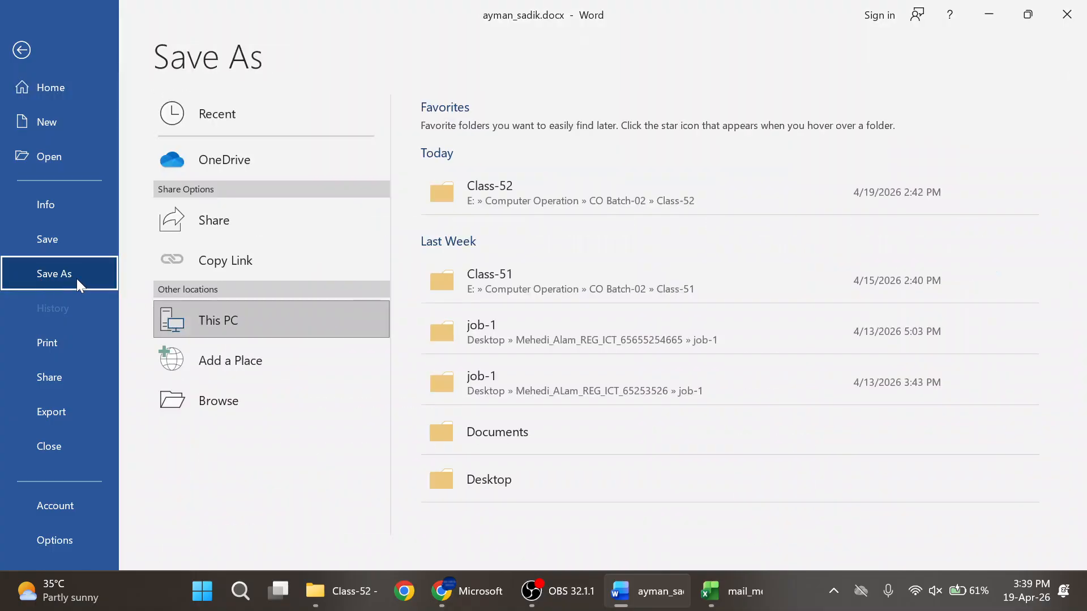
left_click(225, 401)
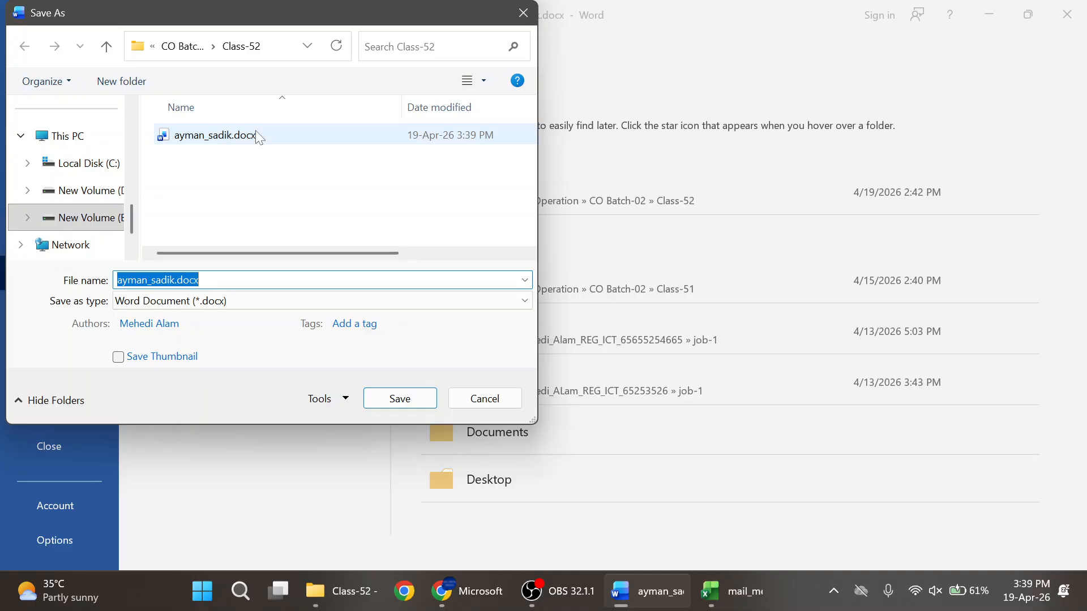
left_click(243, 304)
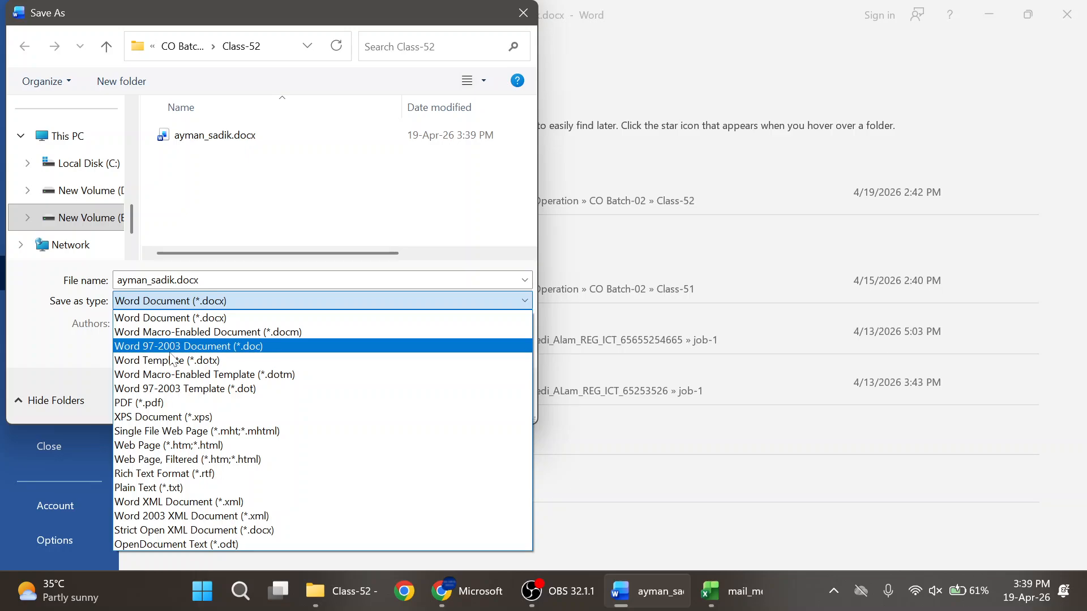
left_click(237, 347)
left_click(416, 400)
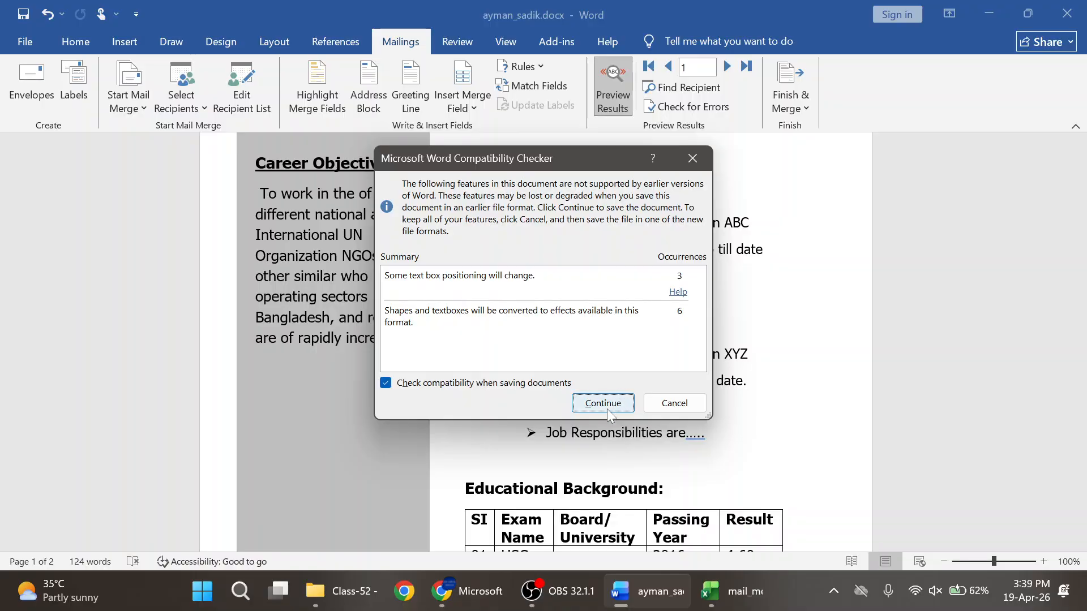
left_click(603, 404)
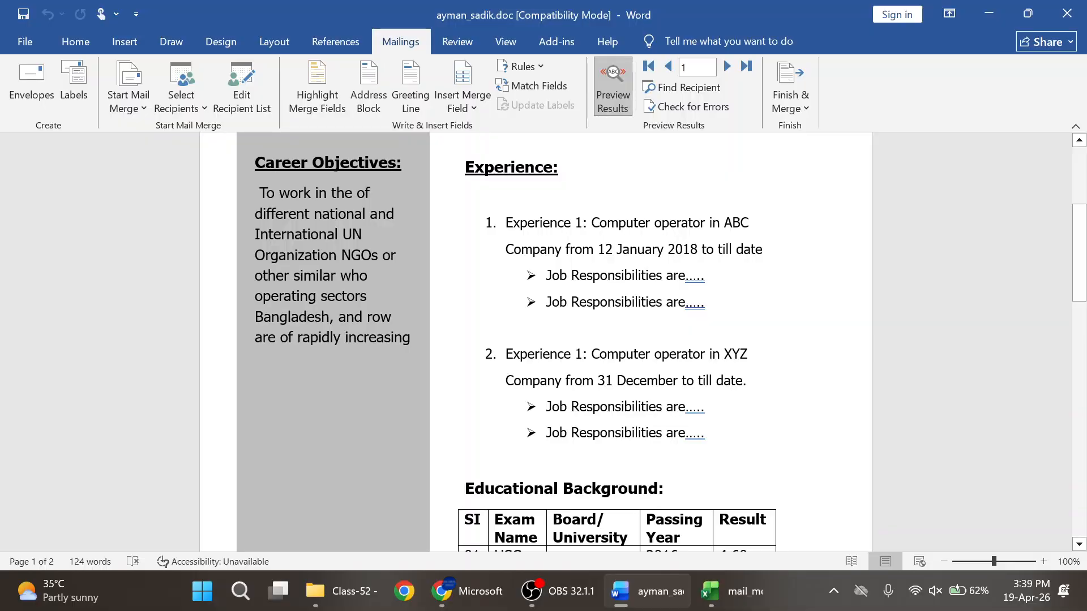
left_click(340, 591)
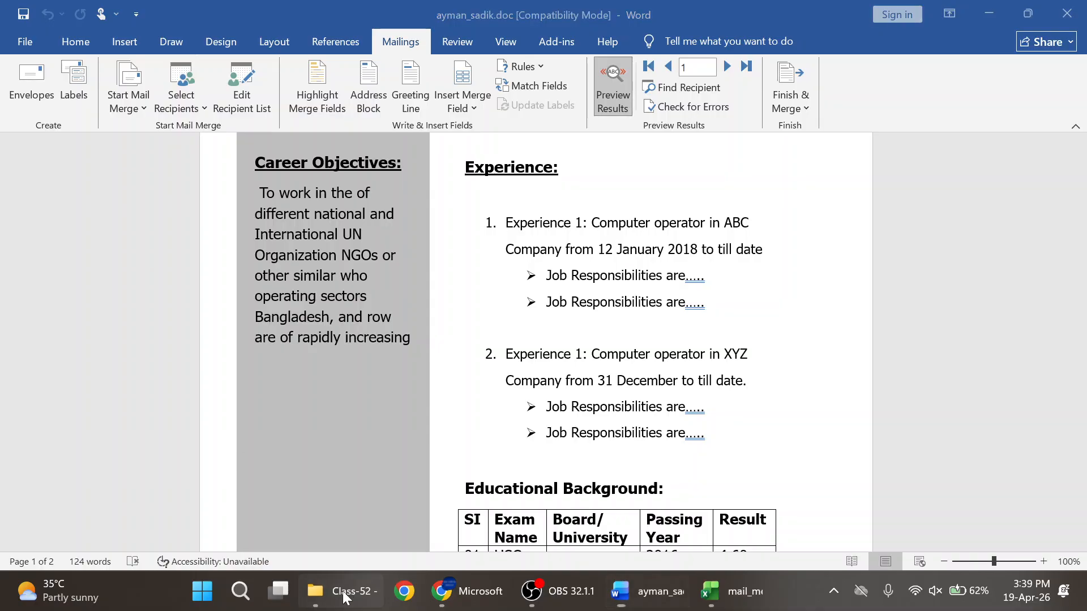
left_click(227, 150)
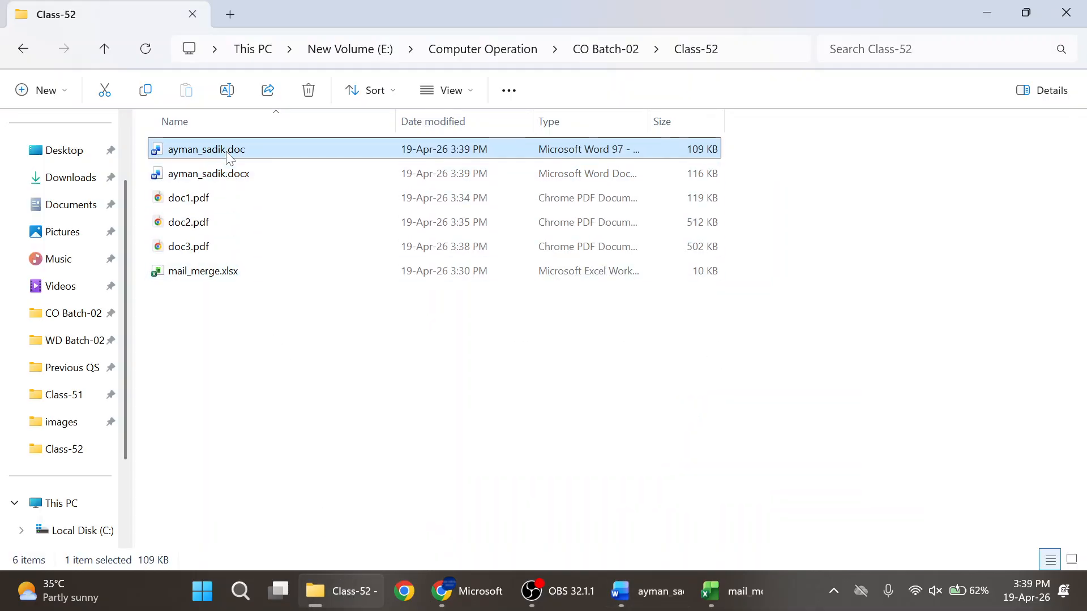
left_click(235, 173)
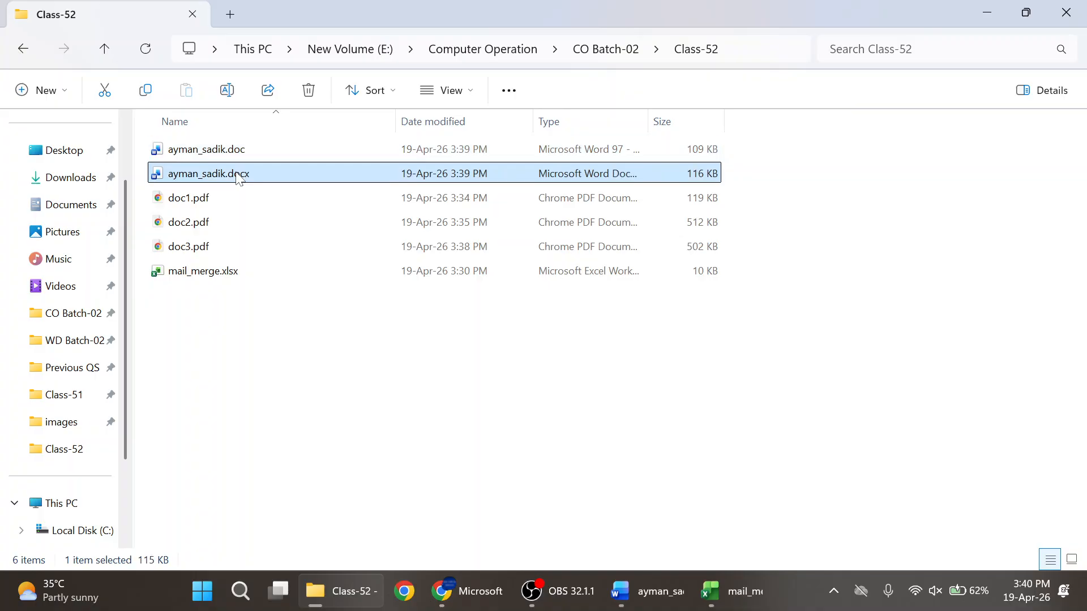
left_click_drag(141, 195, 207, 259)
left_click_drag(205, 257, 205, 258)
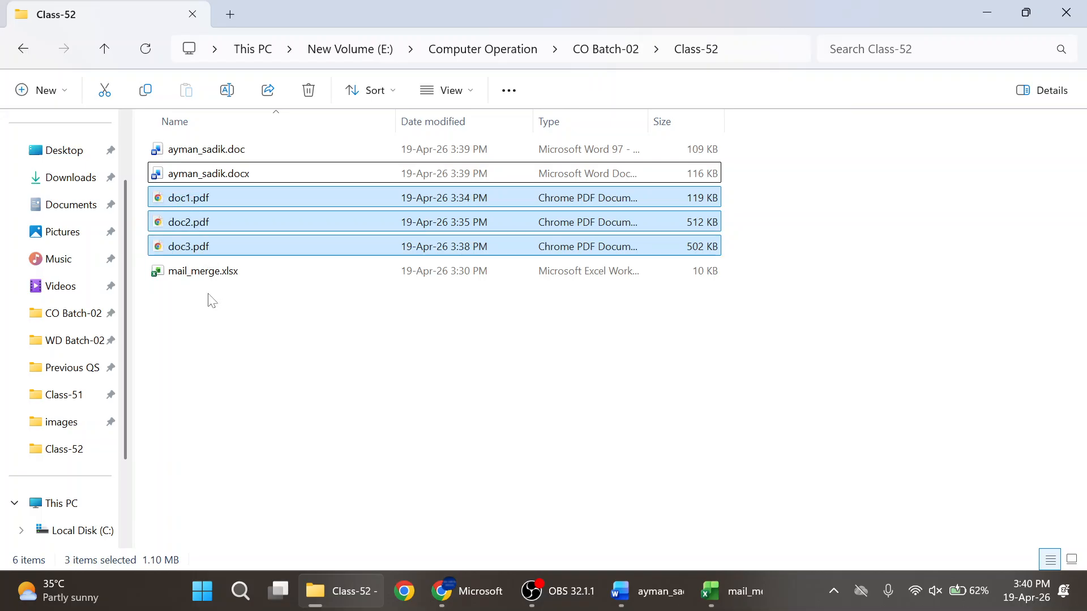
left_click(212, 274)
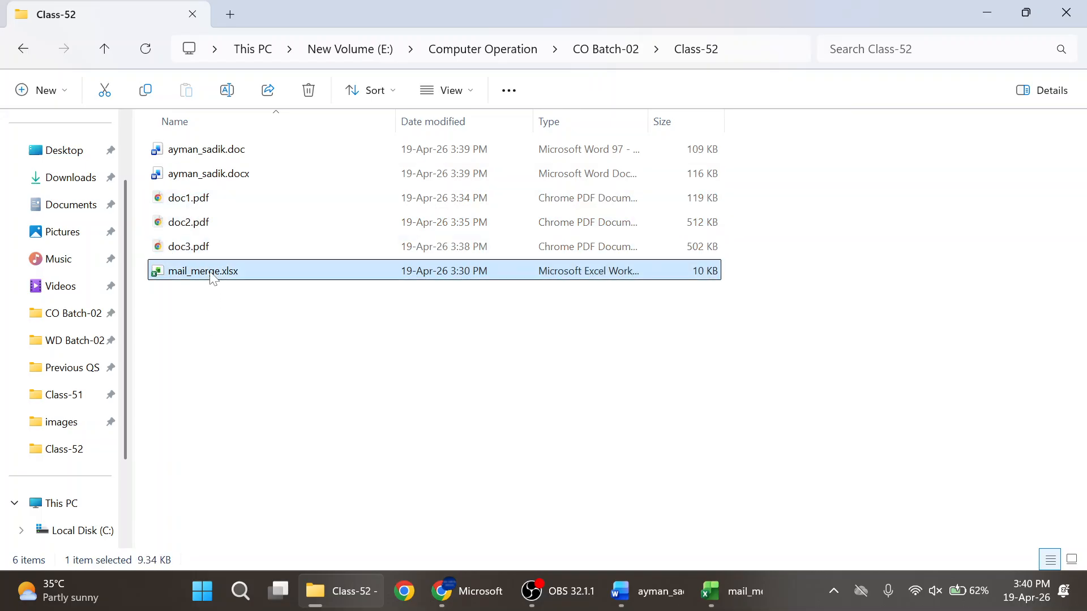
left_click_drag(219, 394, 226, 140)
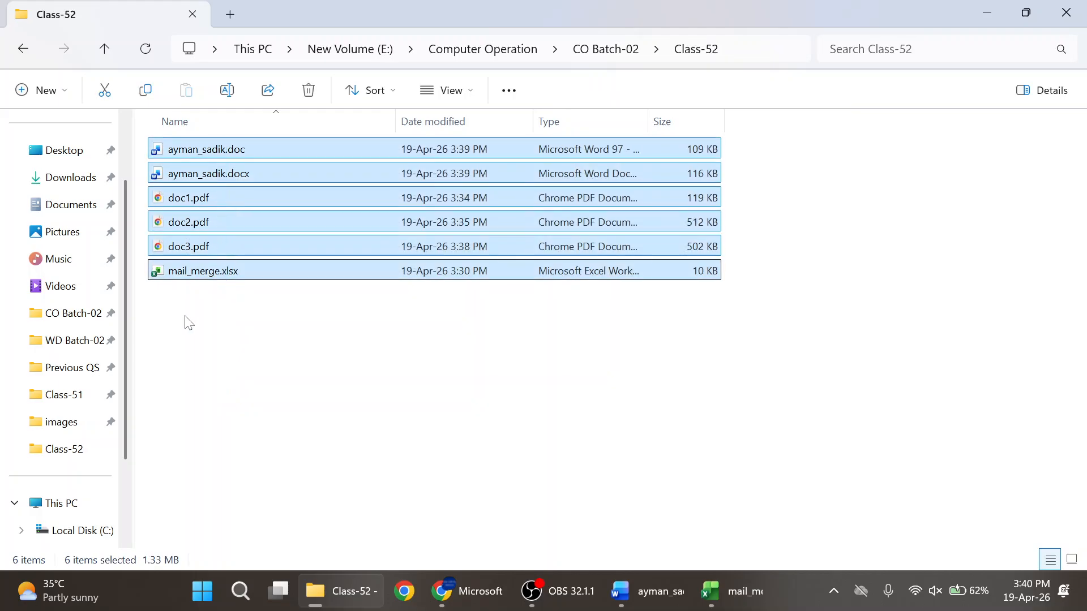
left_click(188, 323)
left_click(532, 590)
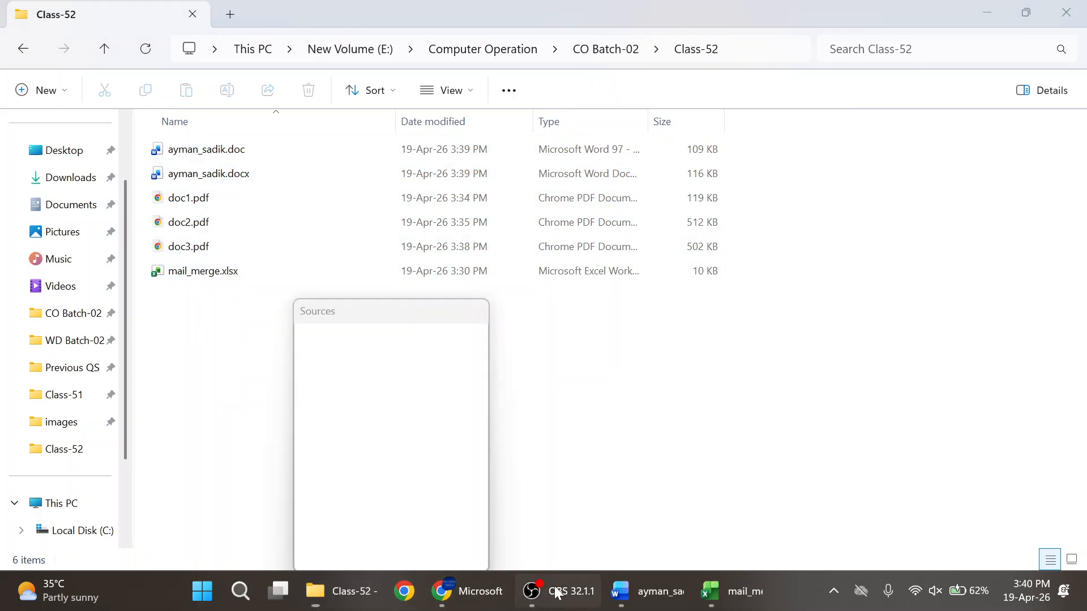